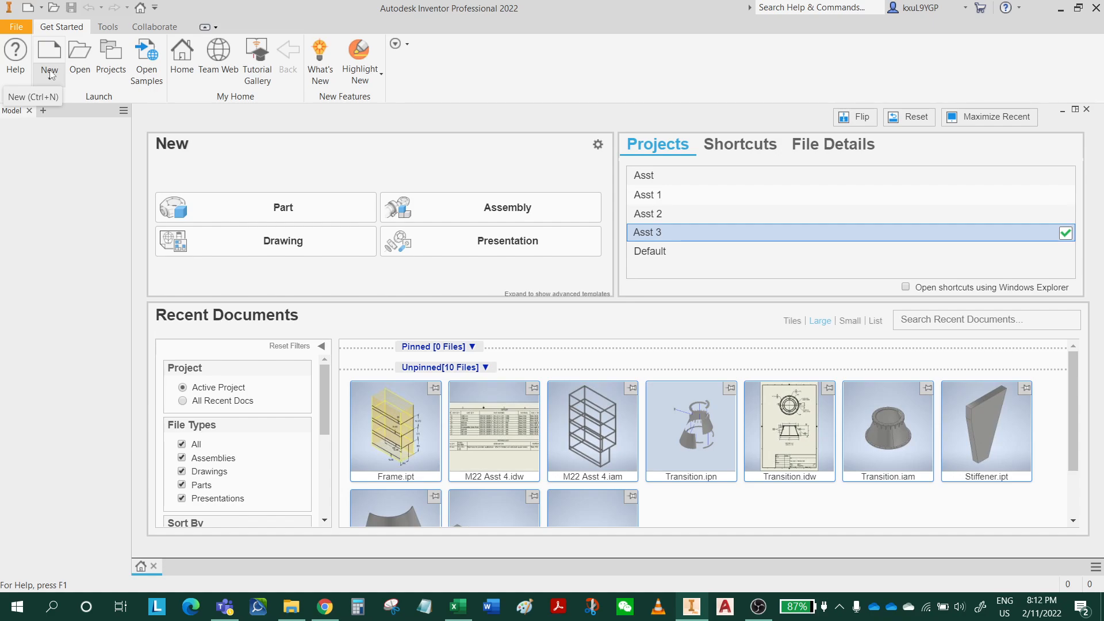
- Create a new assembly file from the Metric Standard (mm).iam template
click(27, 13)
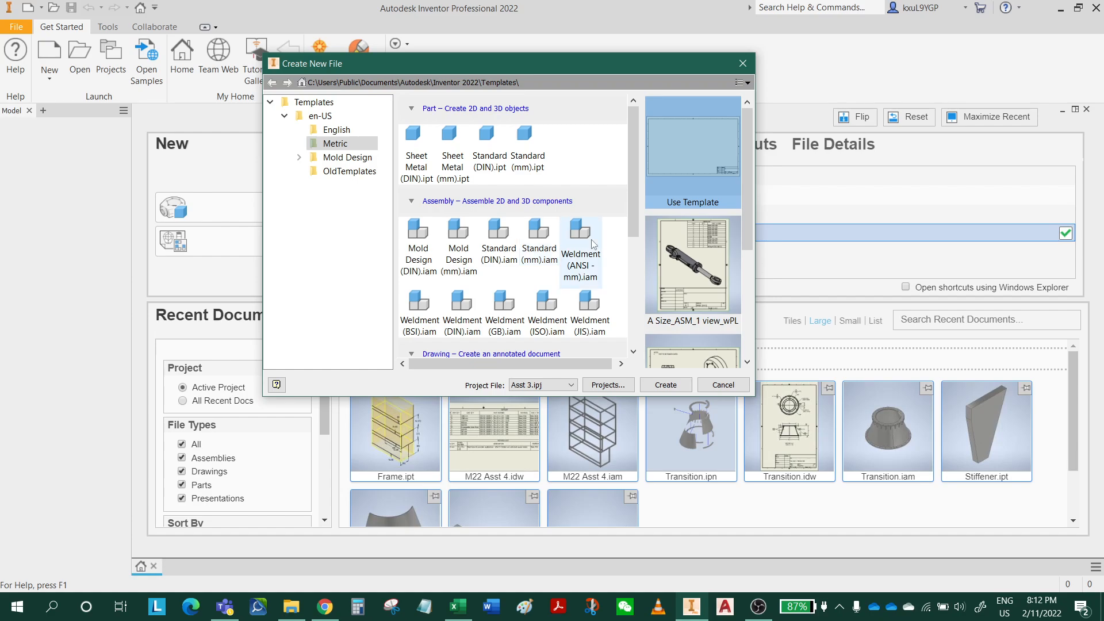
click(539, 234)
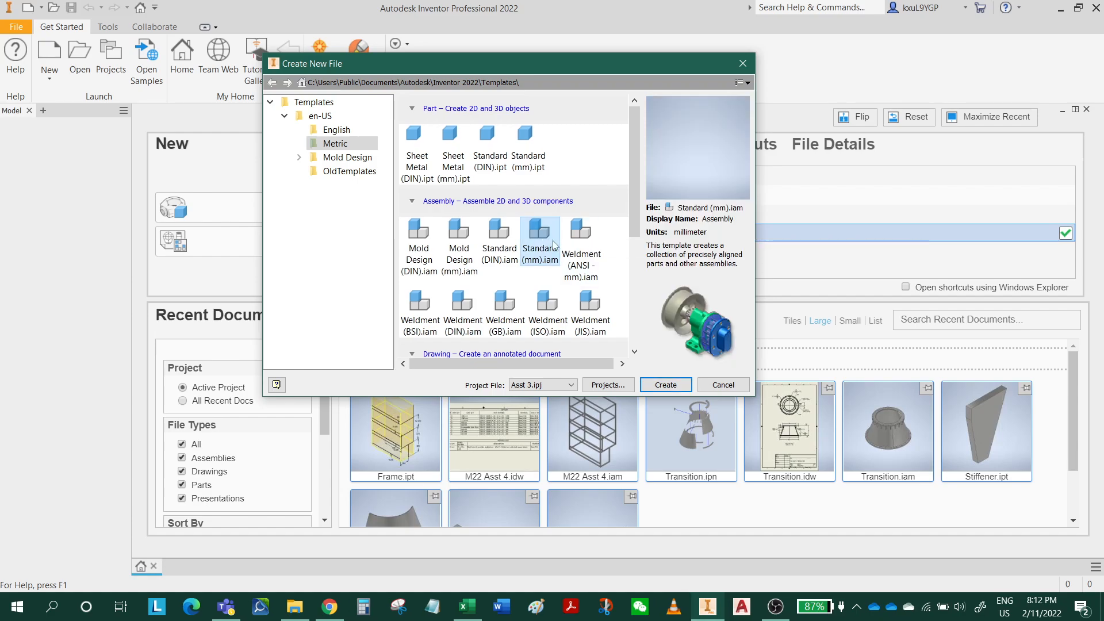
click(672, 391)
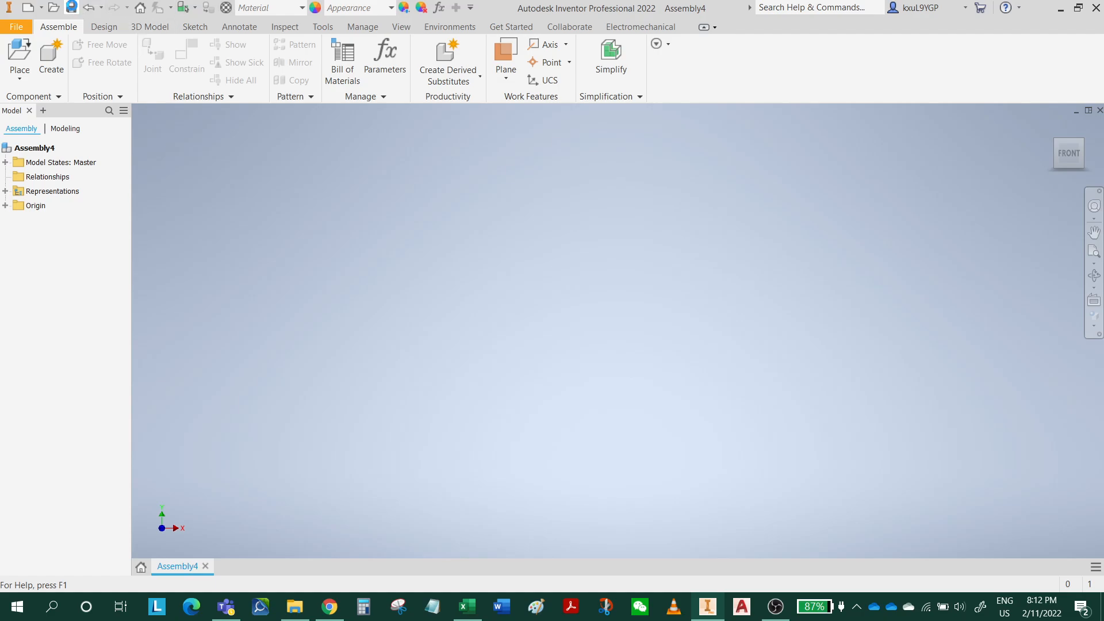
- Save the new assembly as M22 Asst 4 Demo in the Asst 3 workspace folder
click(71, 8)
click(498, 264)
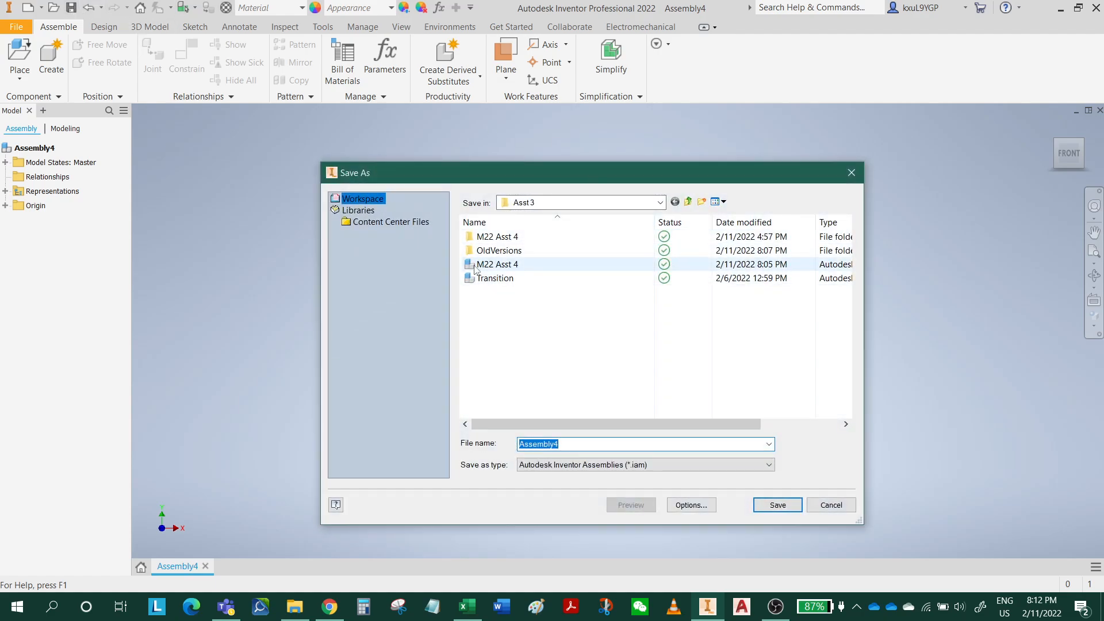
click(593, 442)
click(593, 442)
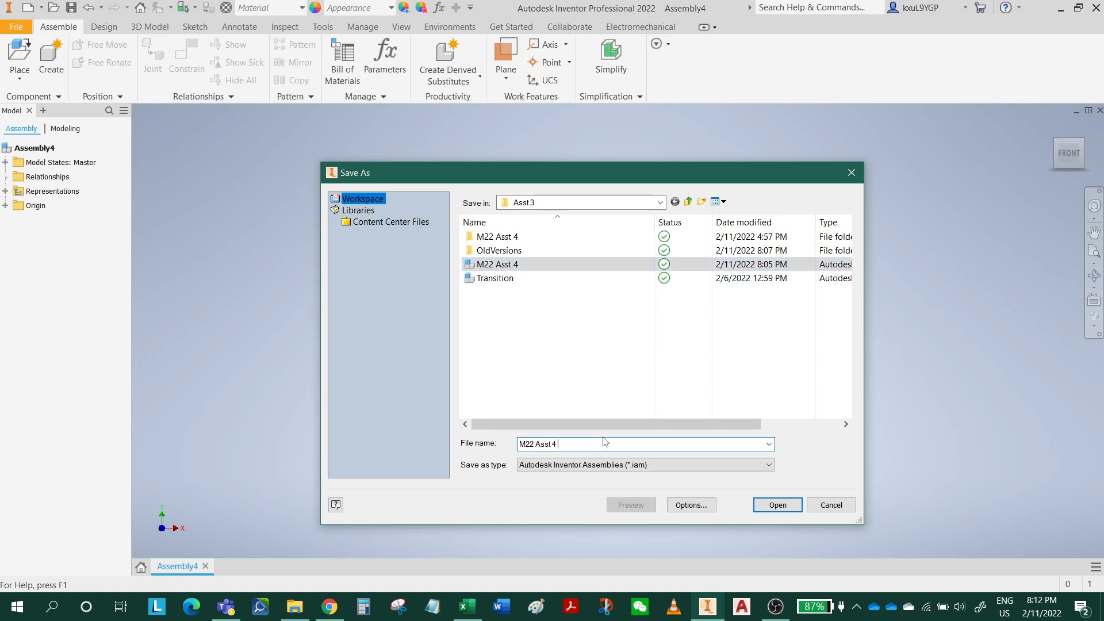
text(Dew)
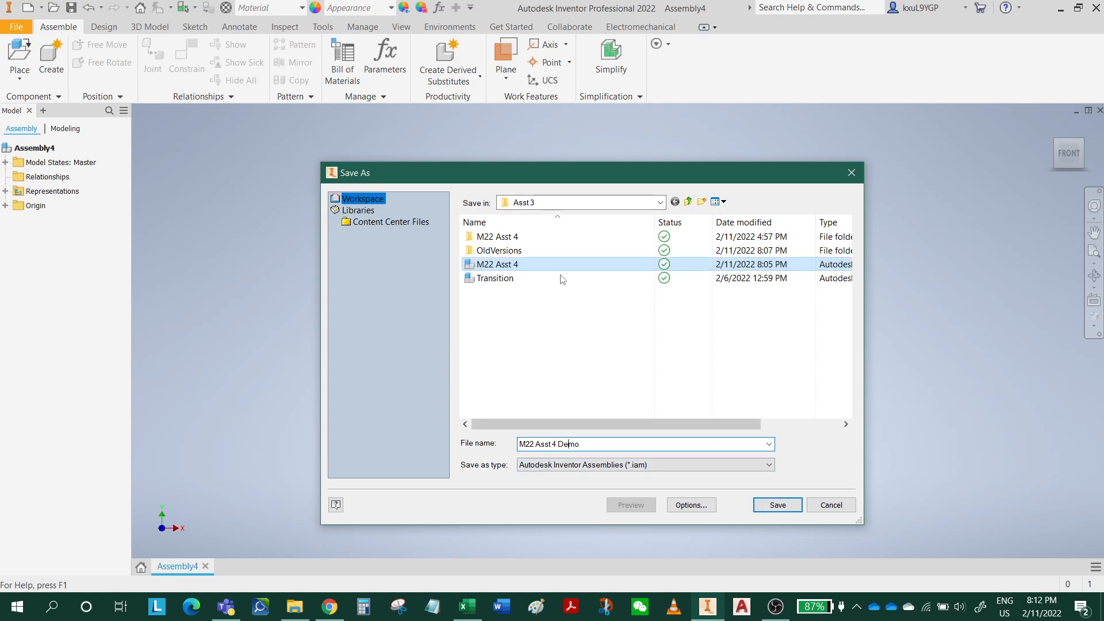
click(776, 506)
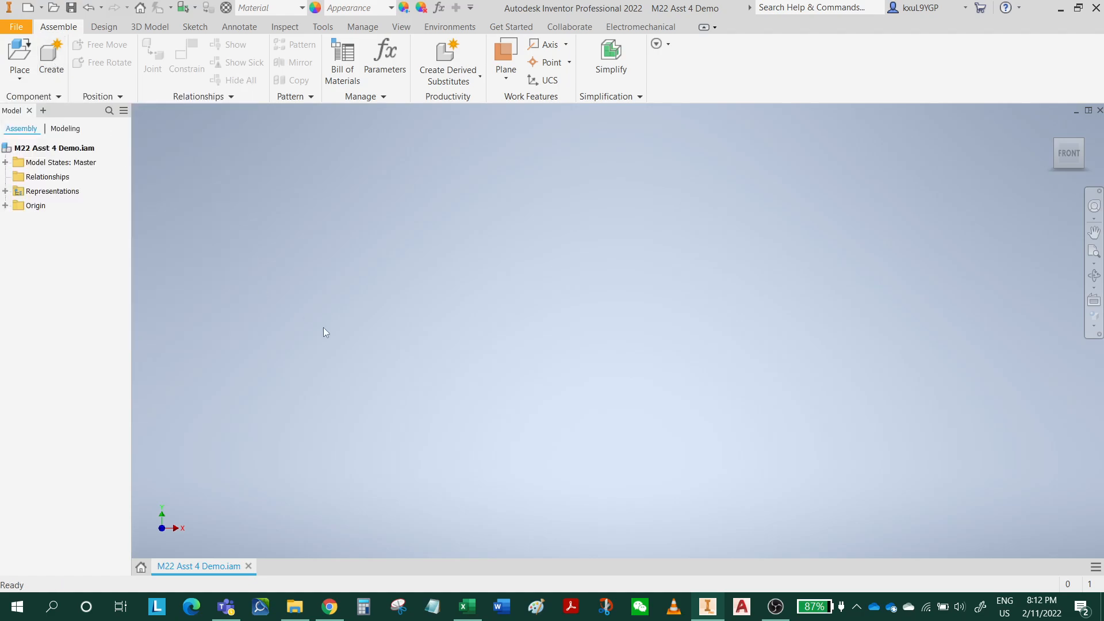
- Set up a new in-place component named Frame that uses the Metric Standard (mm).ipt template
click(55, 64)
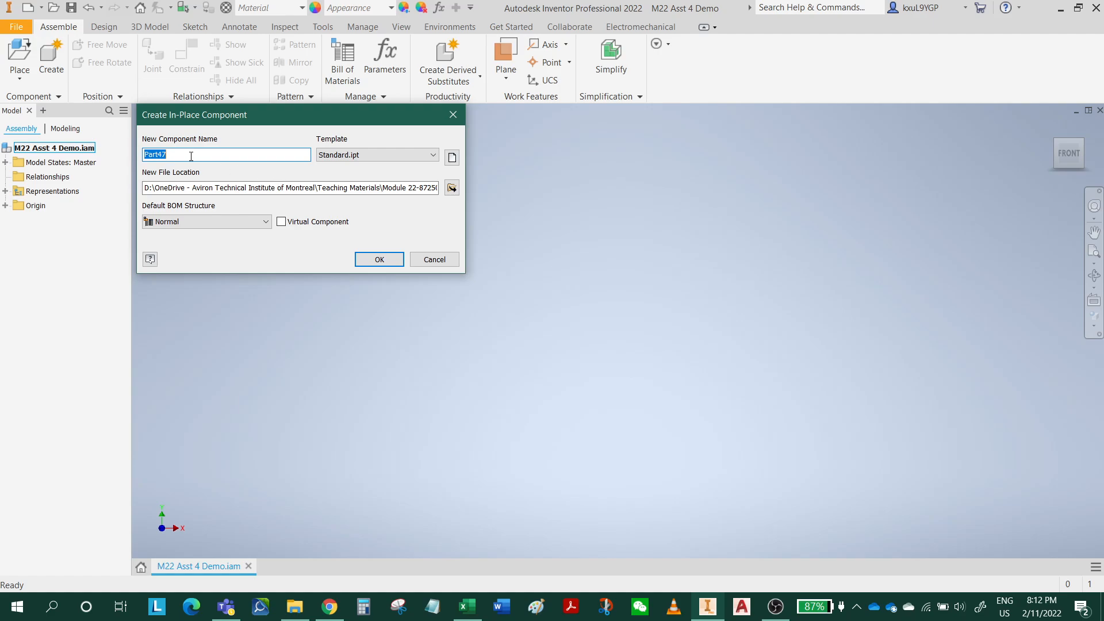
text(Frame)
click(451, 159)
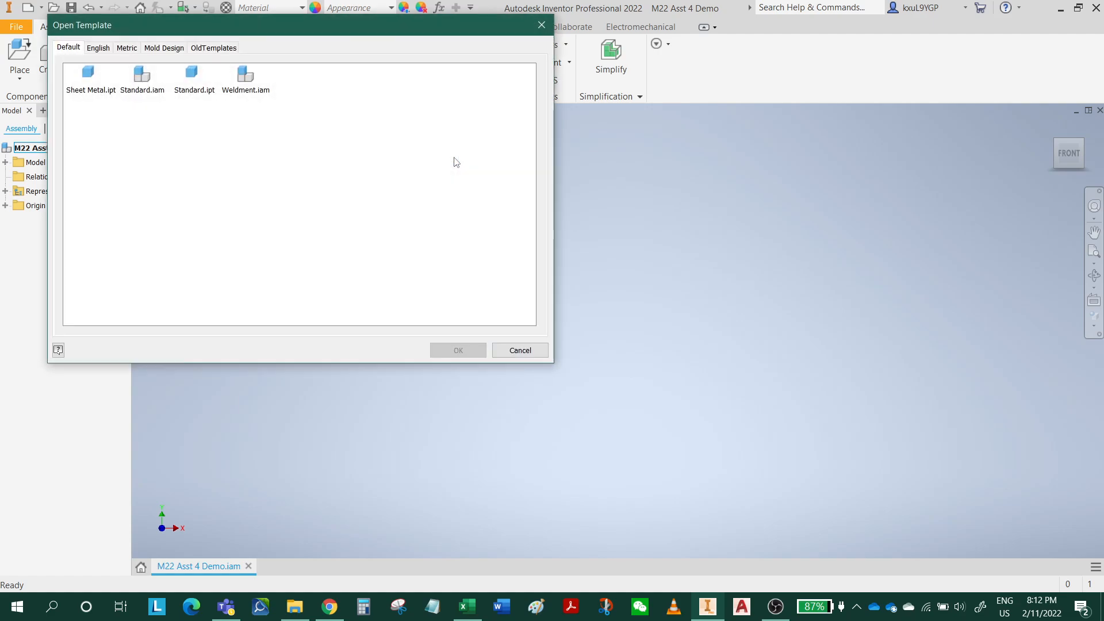
drag(316, 31, 556, 172)
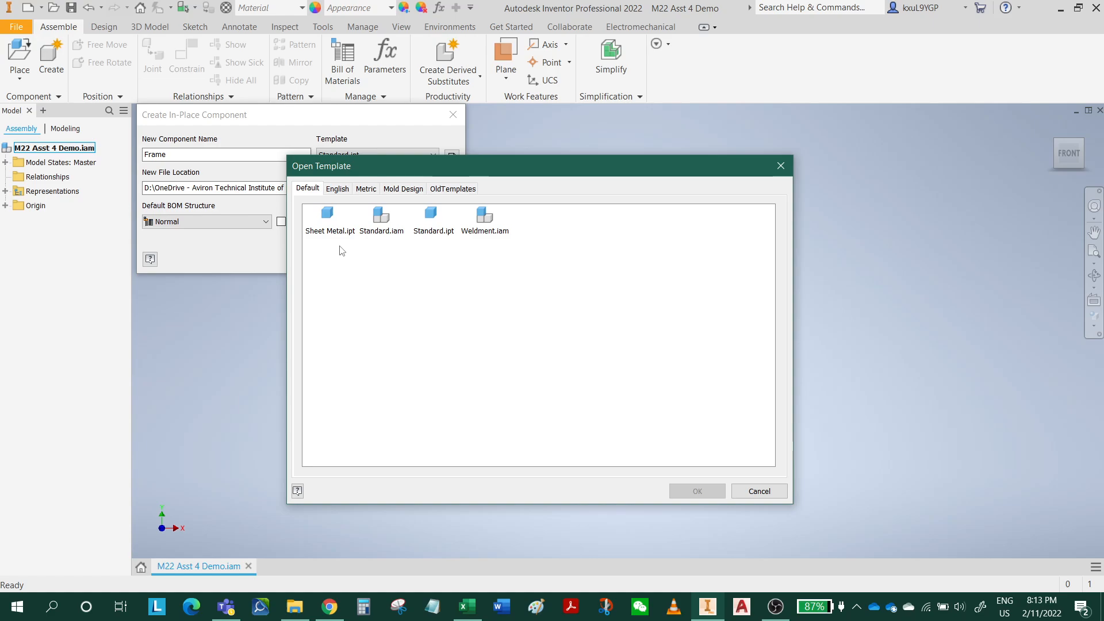
drag(438, 174, 439, 213)
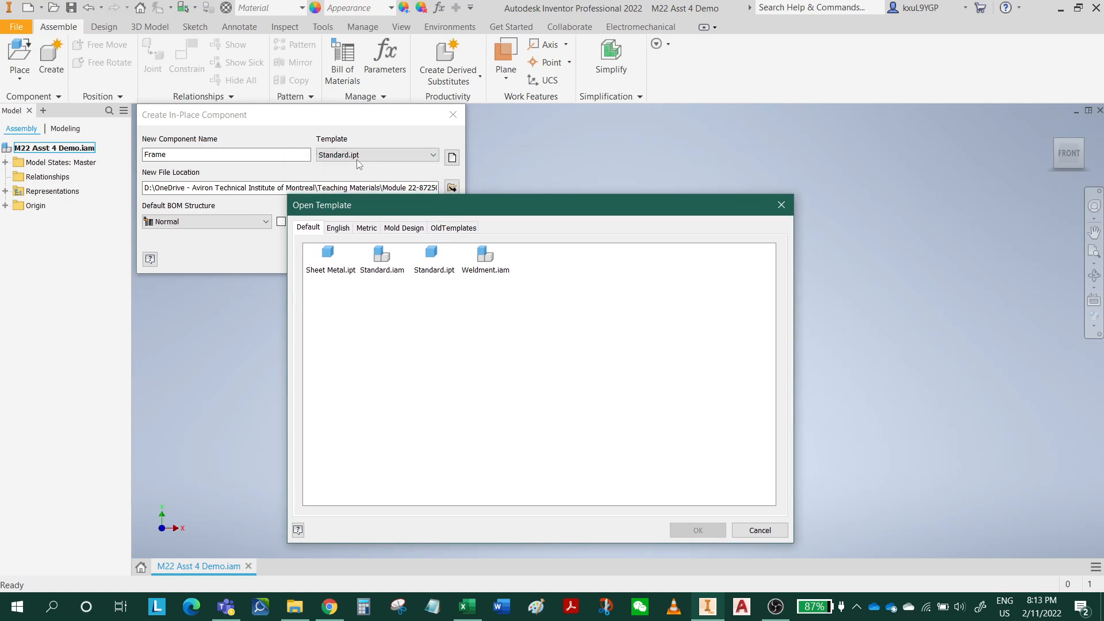
click(372, 230)
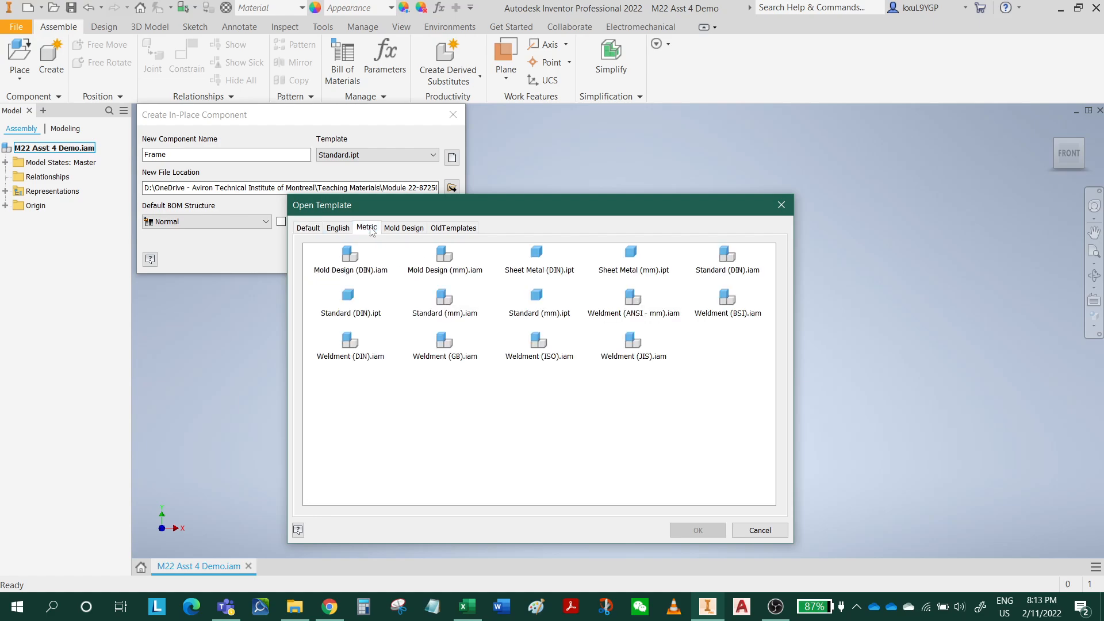
click(537, 299)
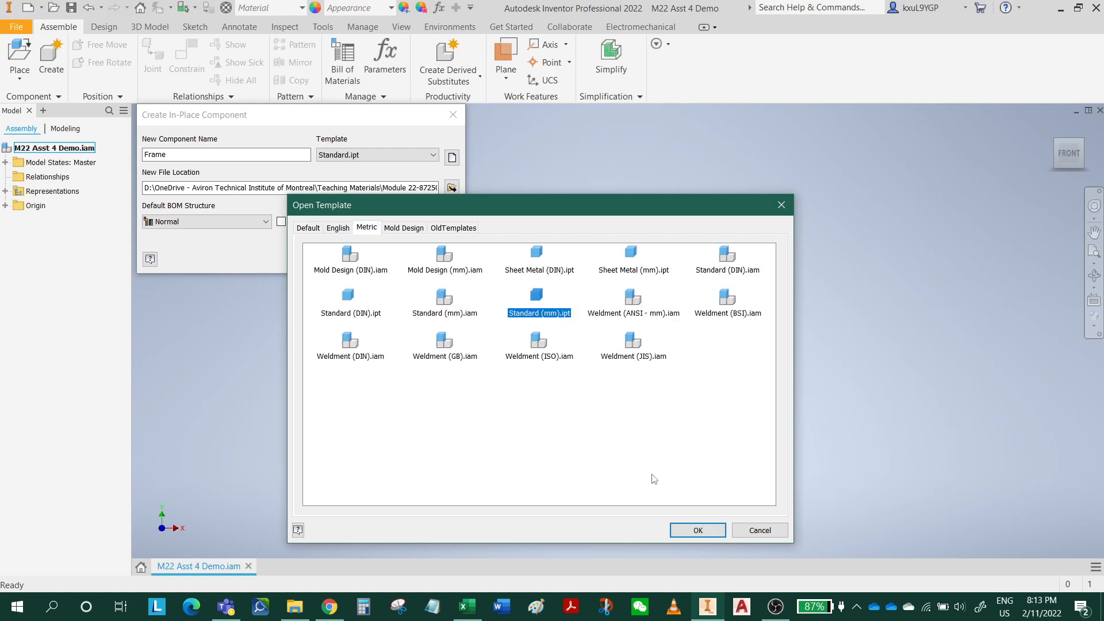
click(697, 530)
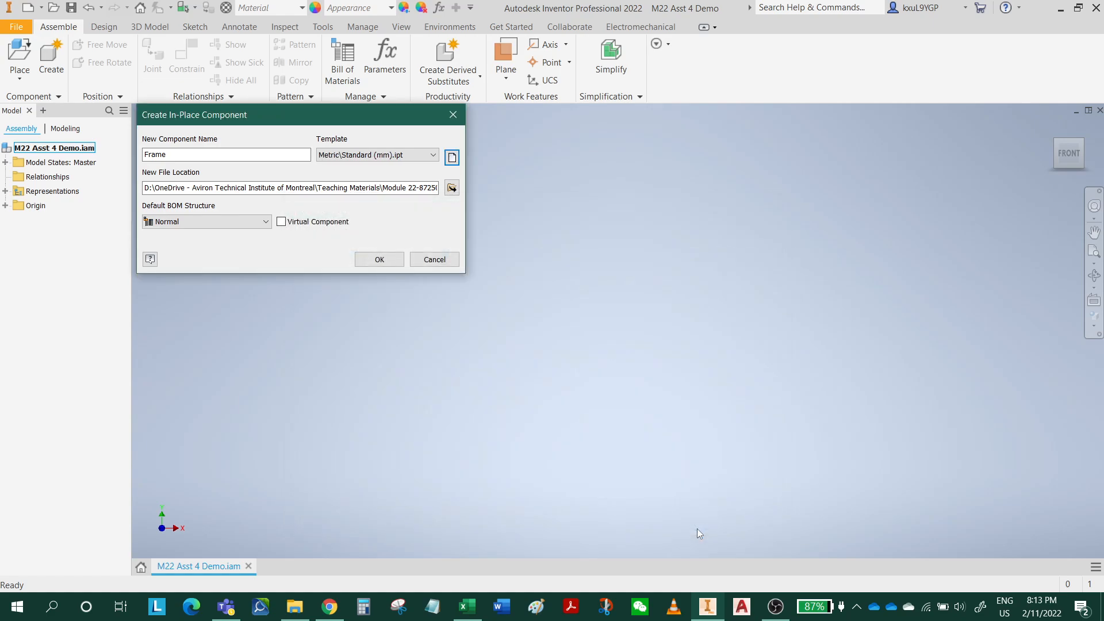
- Decline overwriting the existing Frame file and create the in-place component under the name Frame1 instead
click(378, 259)
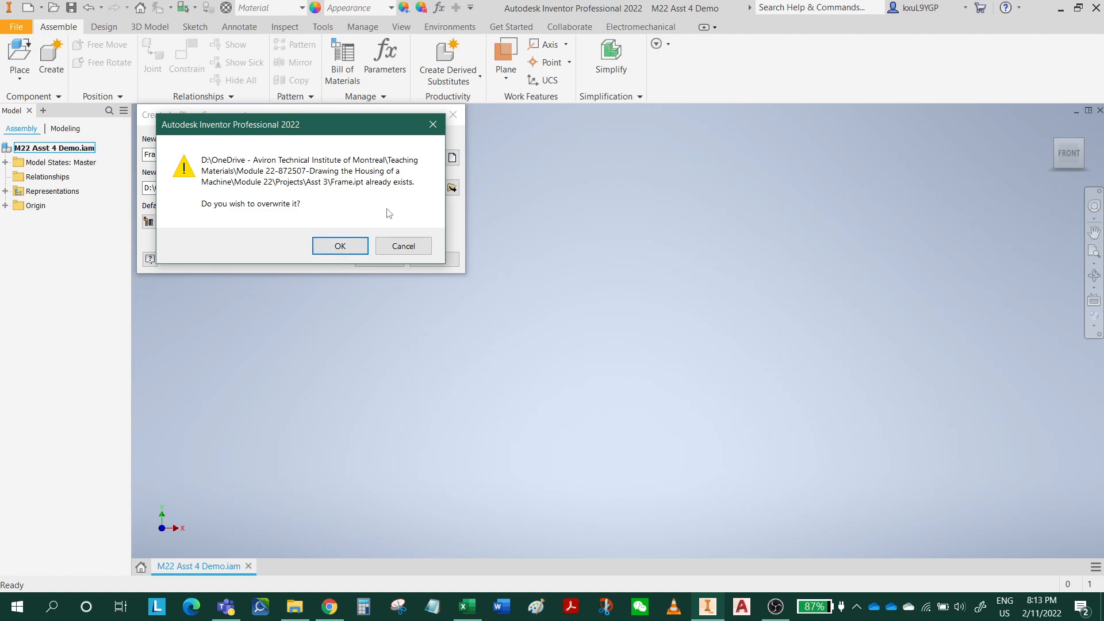
click(405, 253)
click(199, 156)
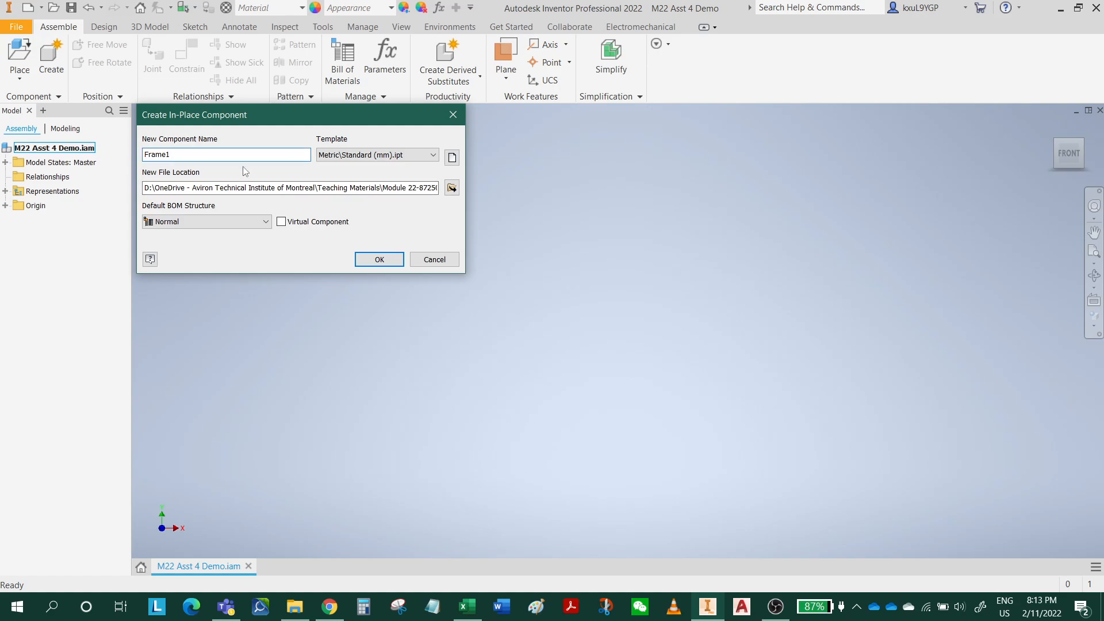
click(379, 259)
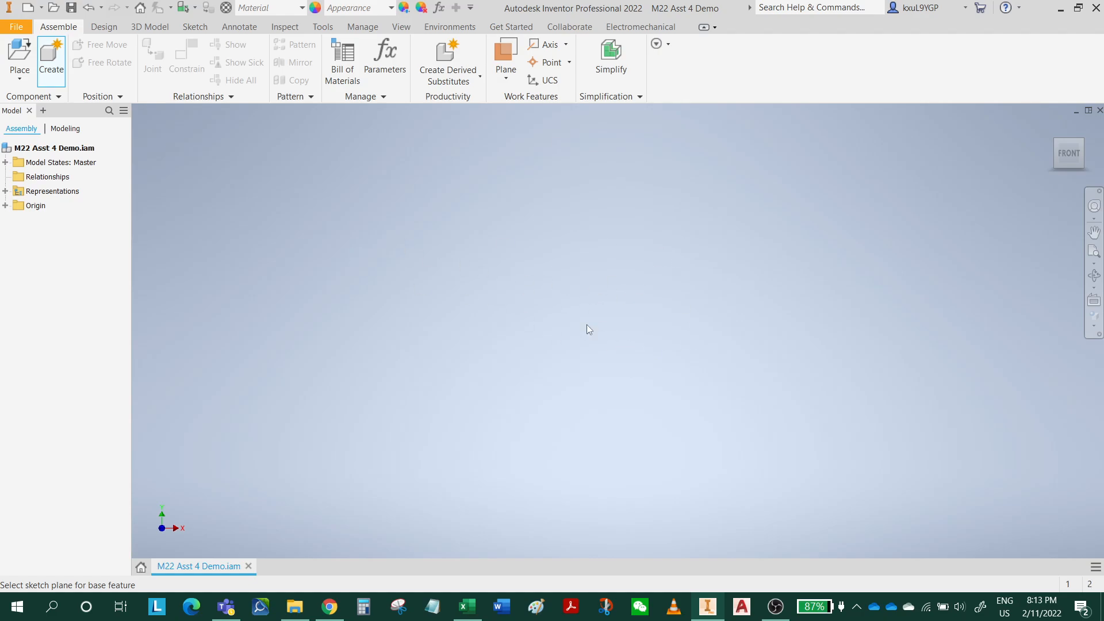
key(Escape)
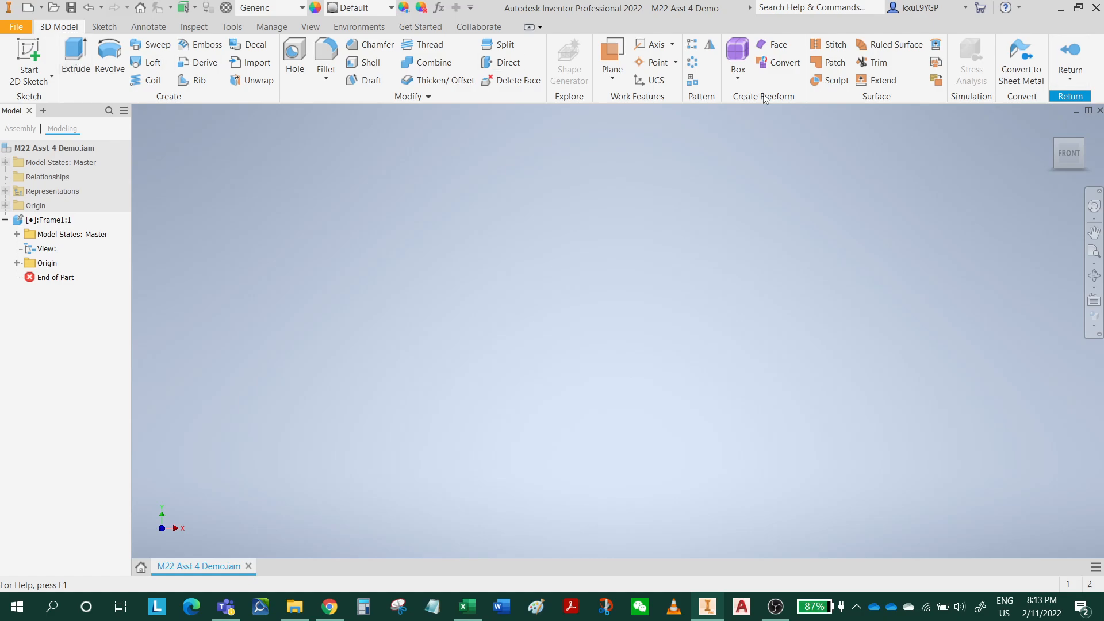
- Start a sketch on the horizontal origin plane and draw a two-point center rectangle of 460 by 1000 mm centred on the origin
click(30, 53)
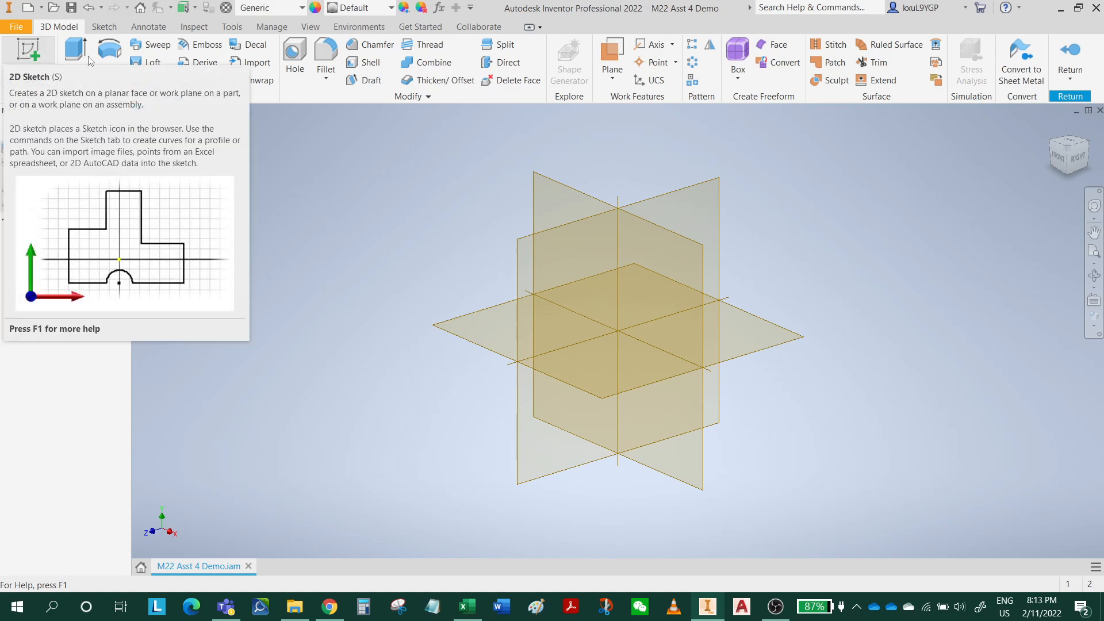
click(769, 319)
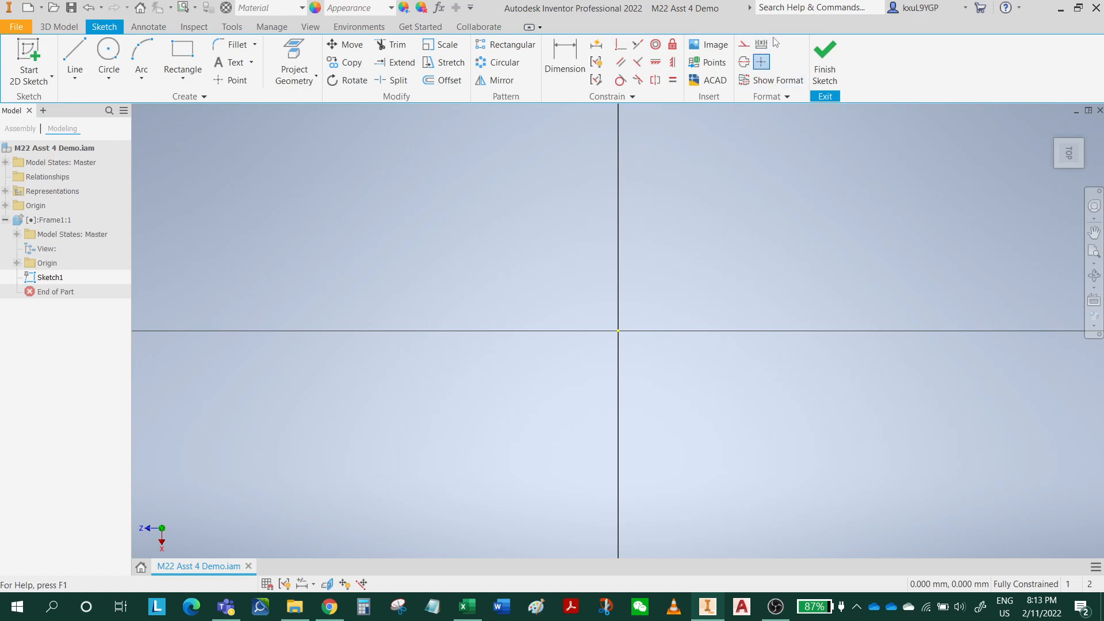
click(184, 79)
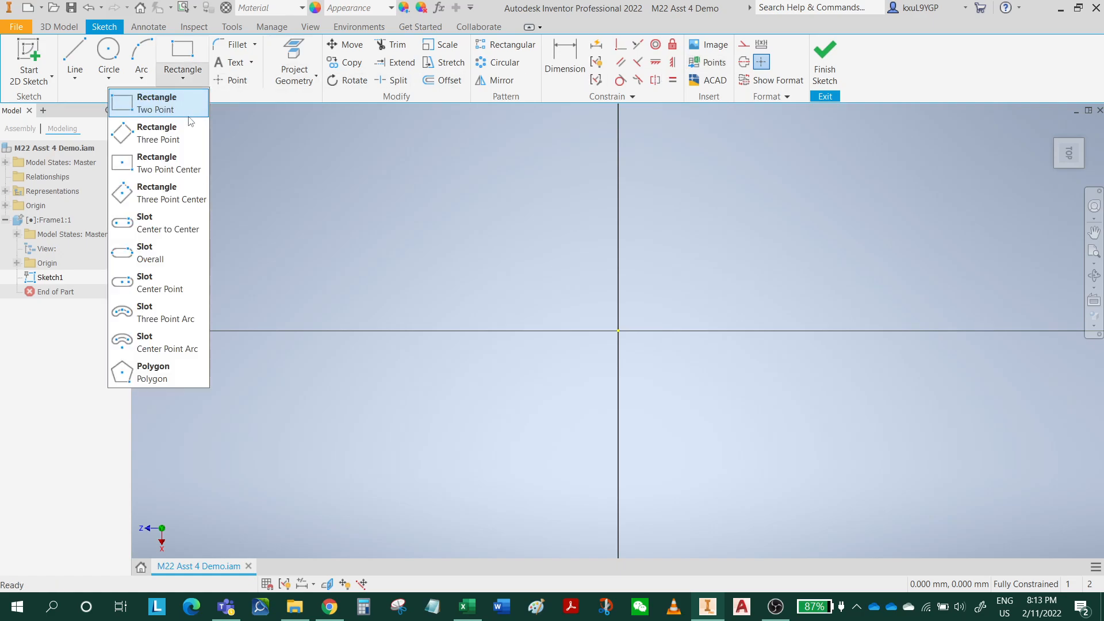
click(180, 170)
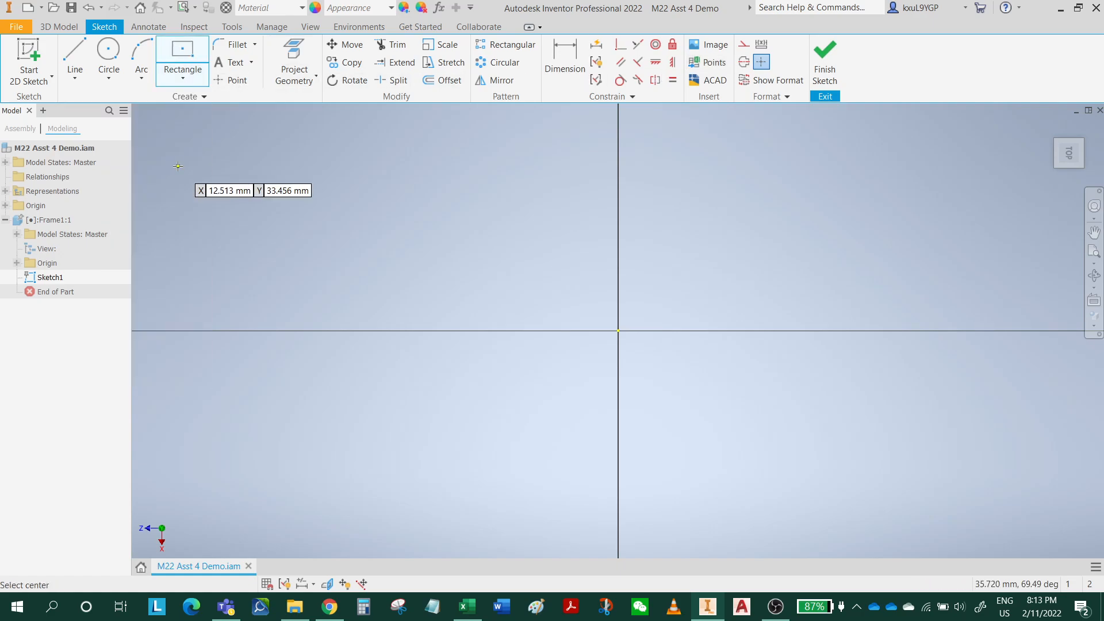
click(619, 333)
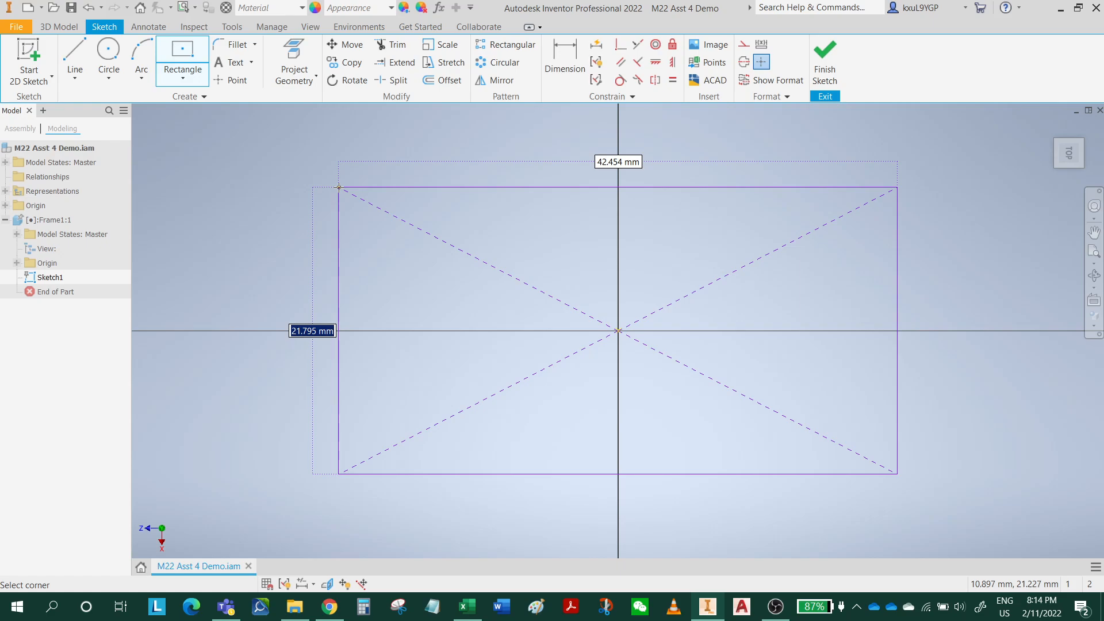
text(460)
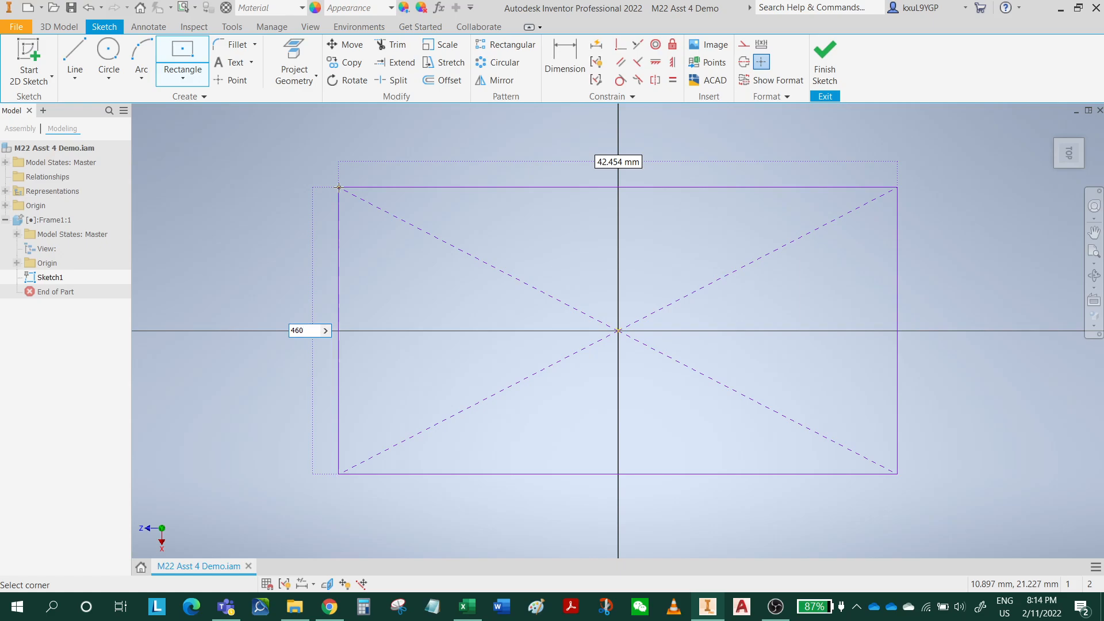
key(Tab)
text(1)
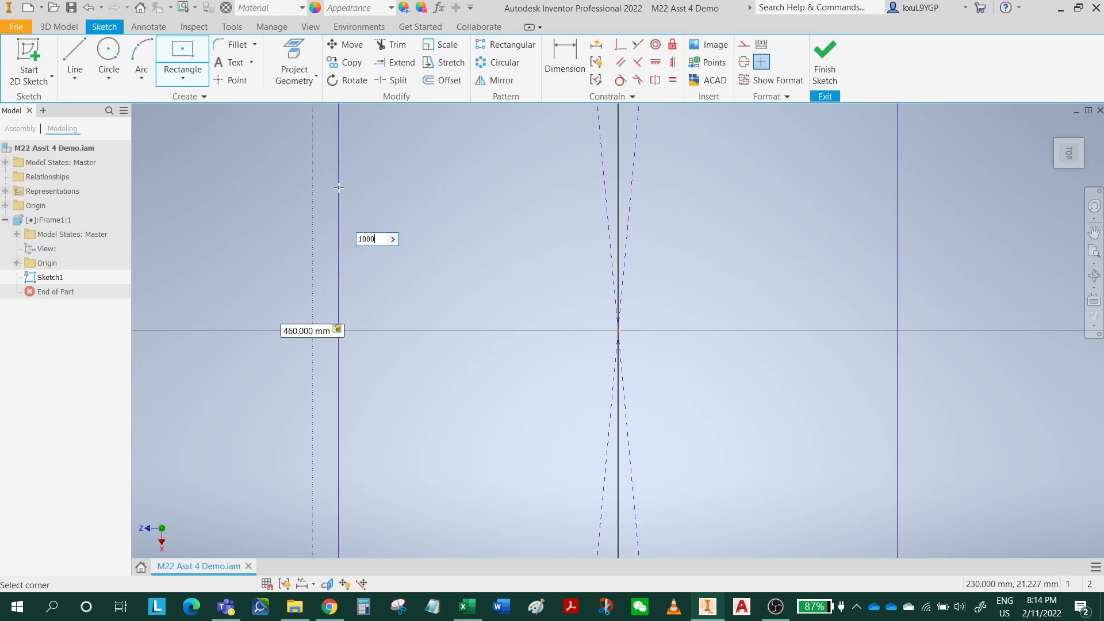
text(000)
key(Return)
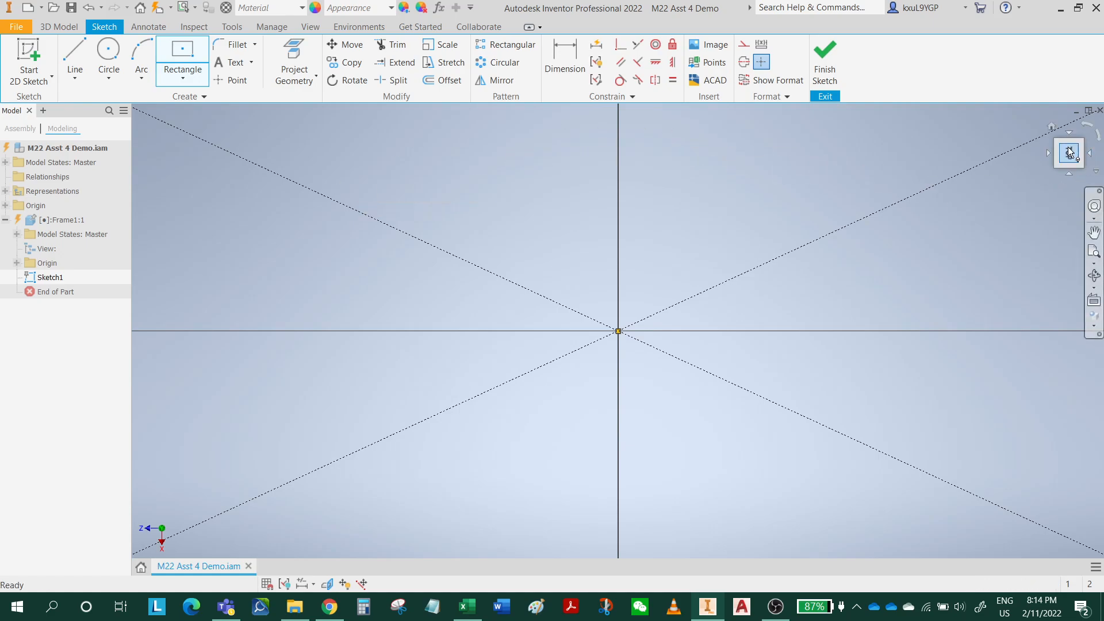
- Turn the view to the isometric orientation that shows the top, left and front faces
click(1054, 128)
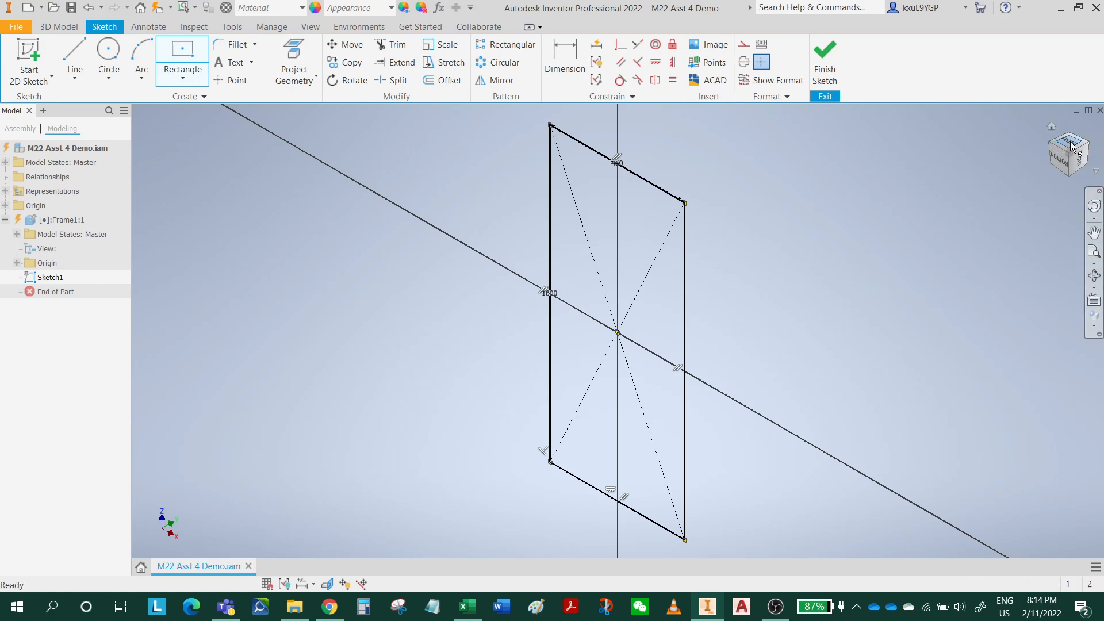
click(1071, 147)
click(1088, 130)
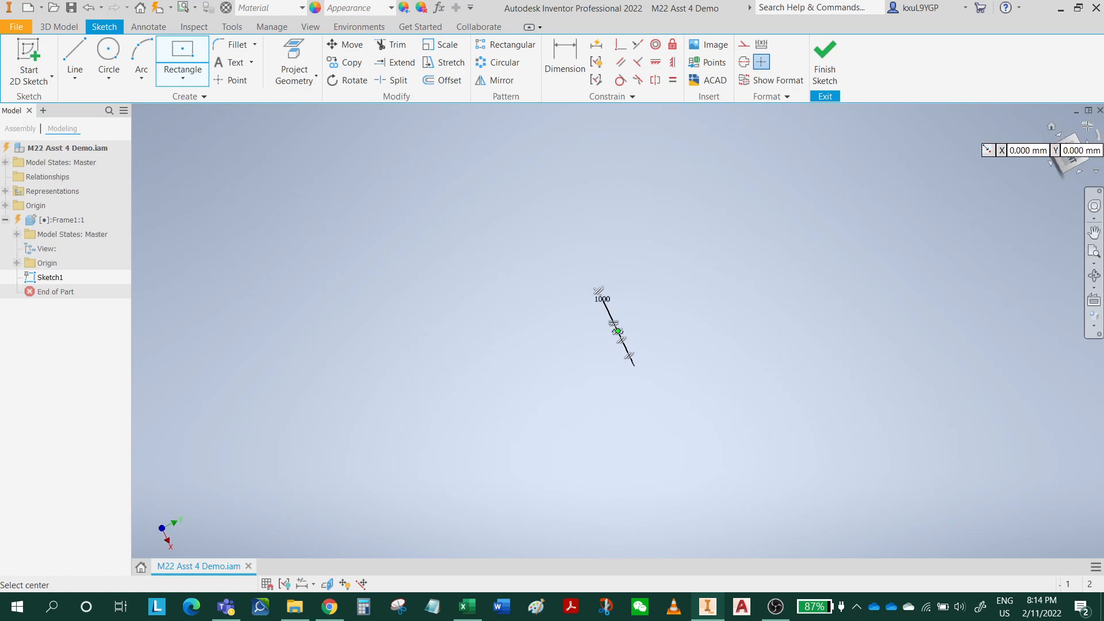
click(1085, 139)
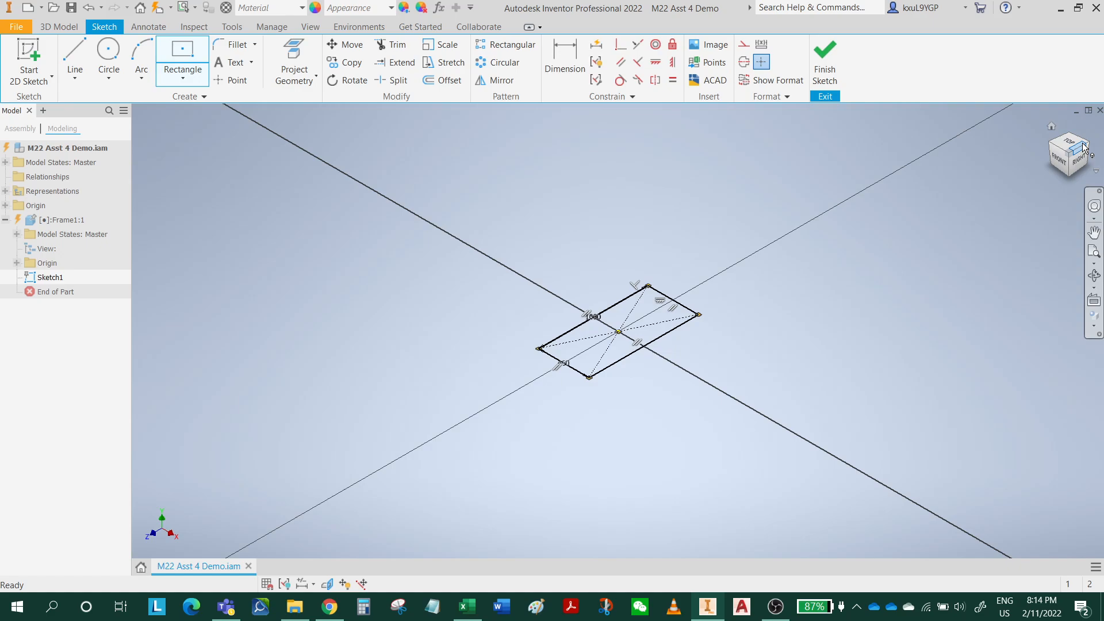
click(1051, 149)
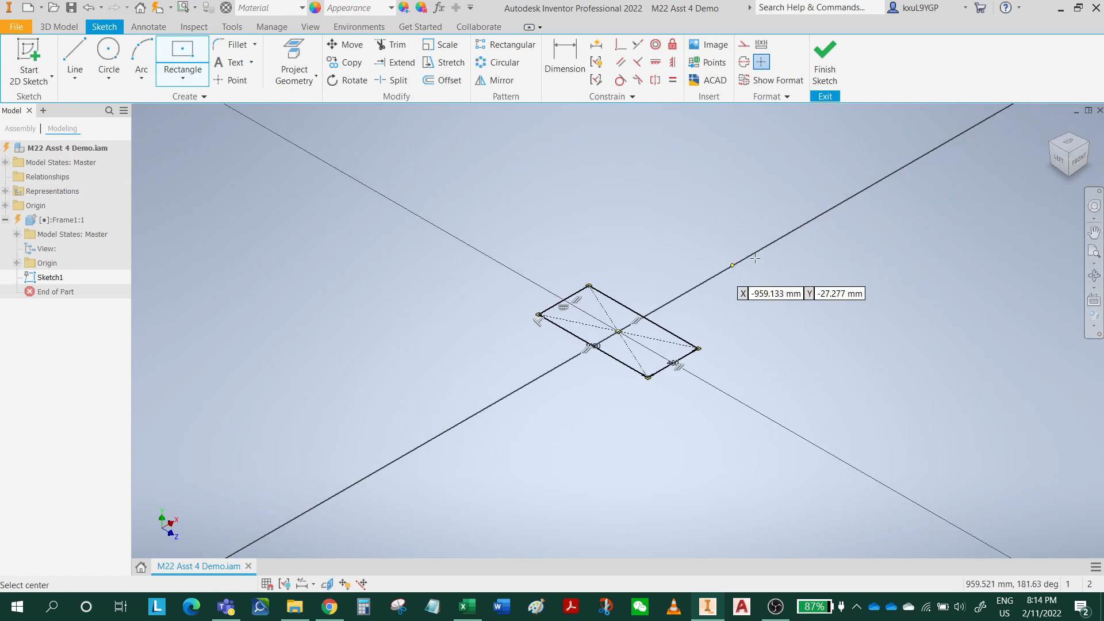
- Finish the rectangle sketch and set the current isometric view as the home view with Fit to View
right_click(1052, 132)
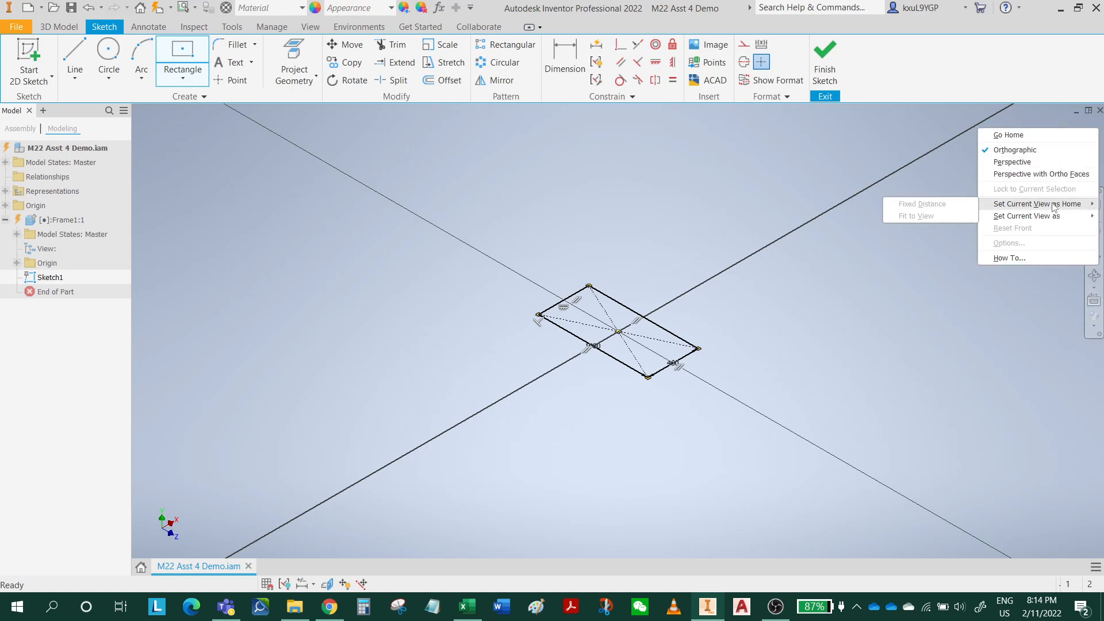
click(886, 70)
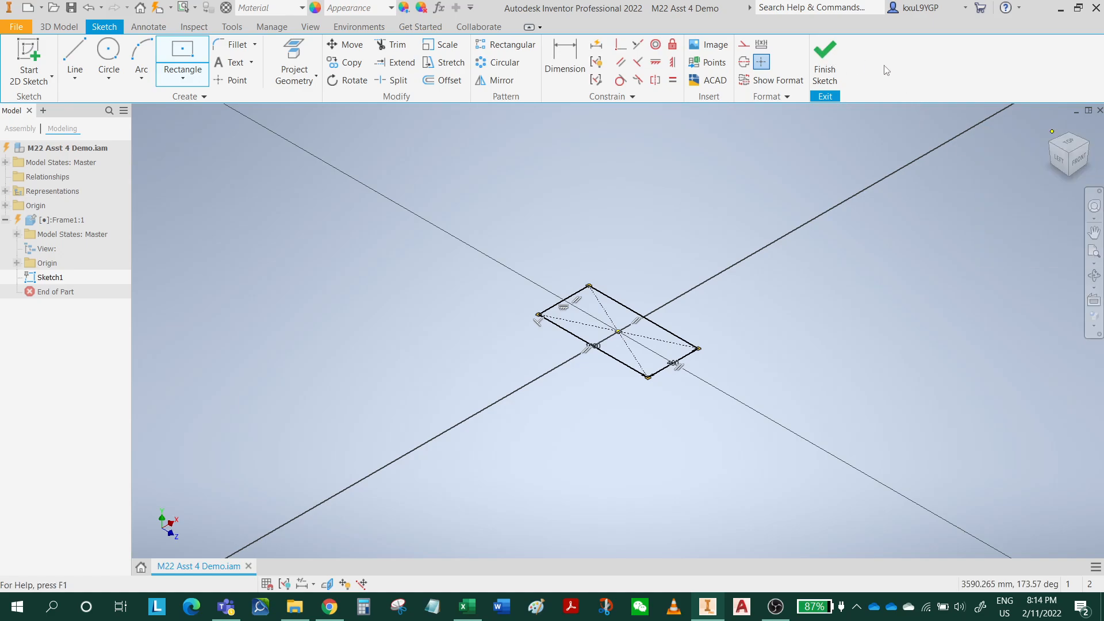
click(824, 66)
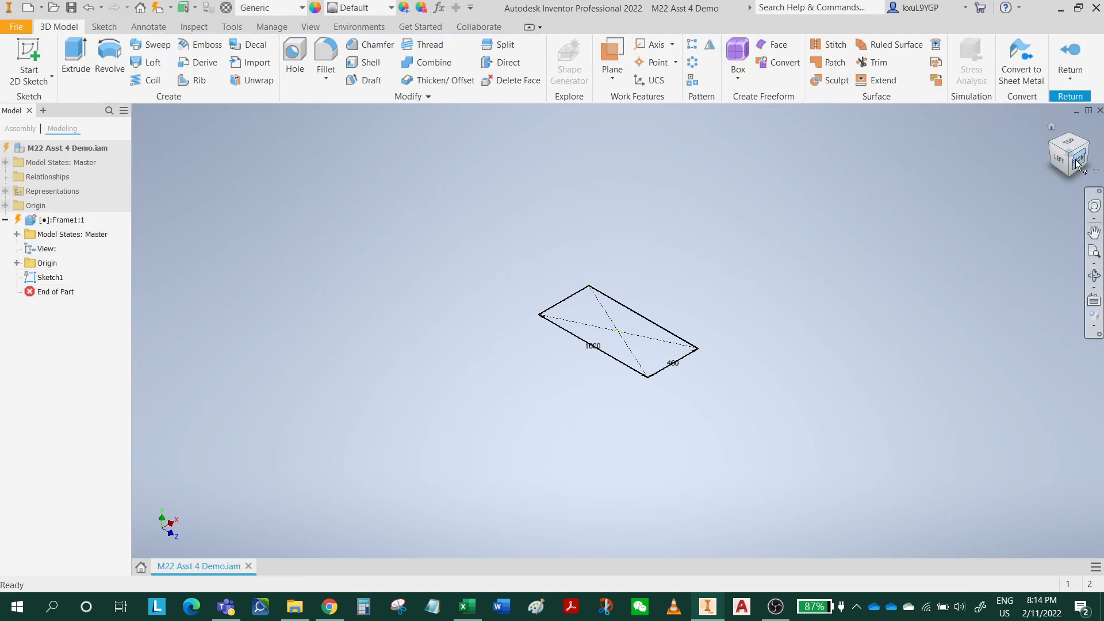
right_click(1058, 135)
mouse_move(1060, 203)
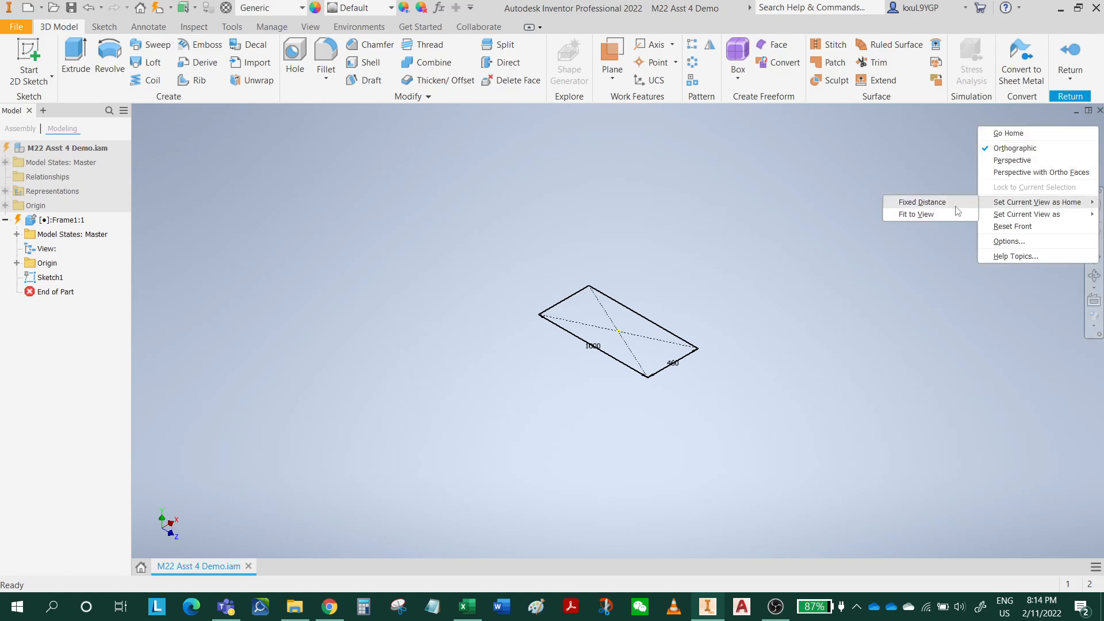
click(916, 215)
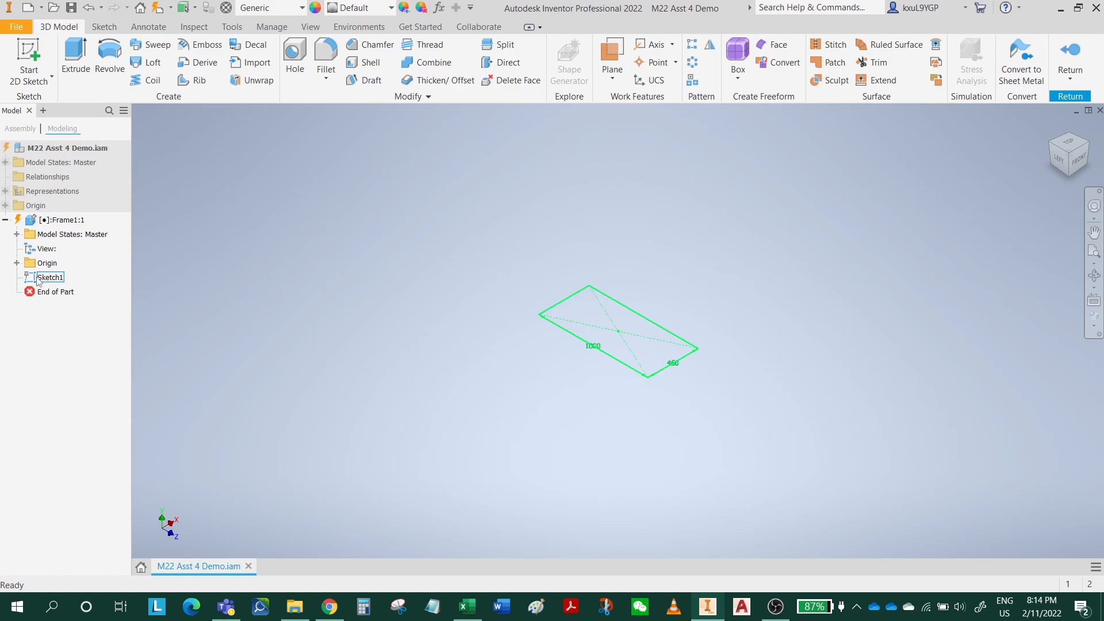
- Extrude the base rectangle's outline upward 1500 mm as a surface
scroll(642, 340, up, 3)
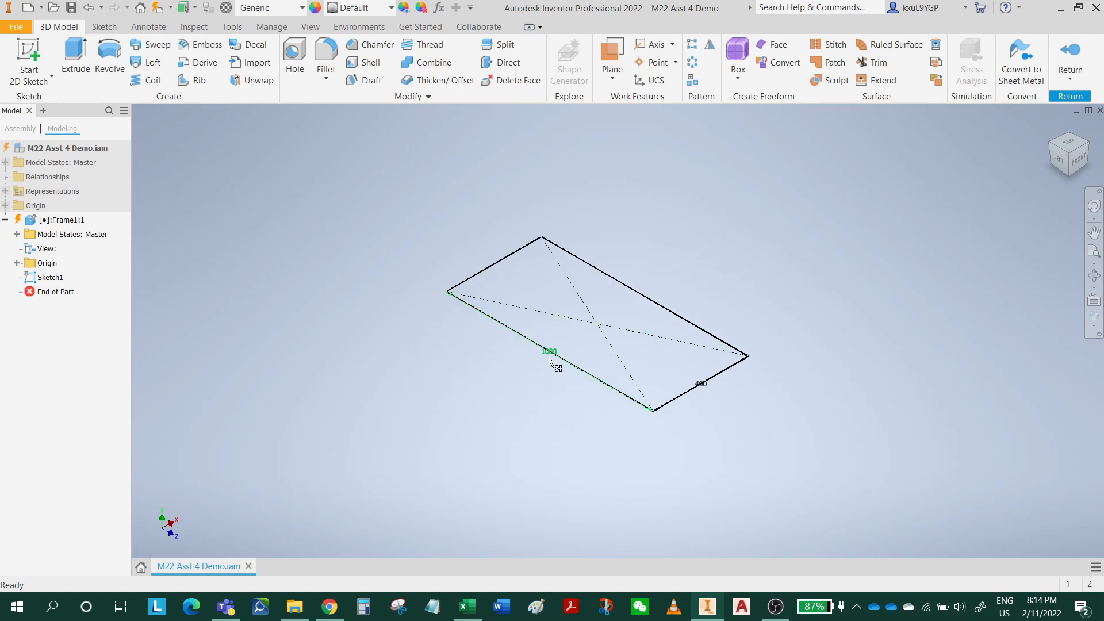
scroll(462, 259, down, 3)
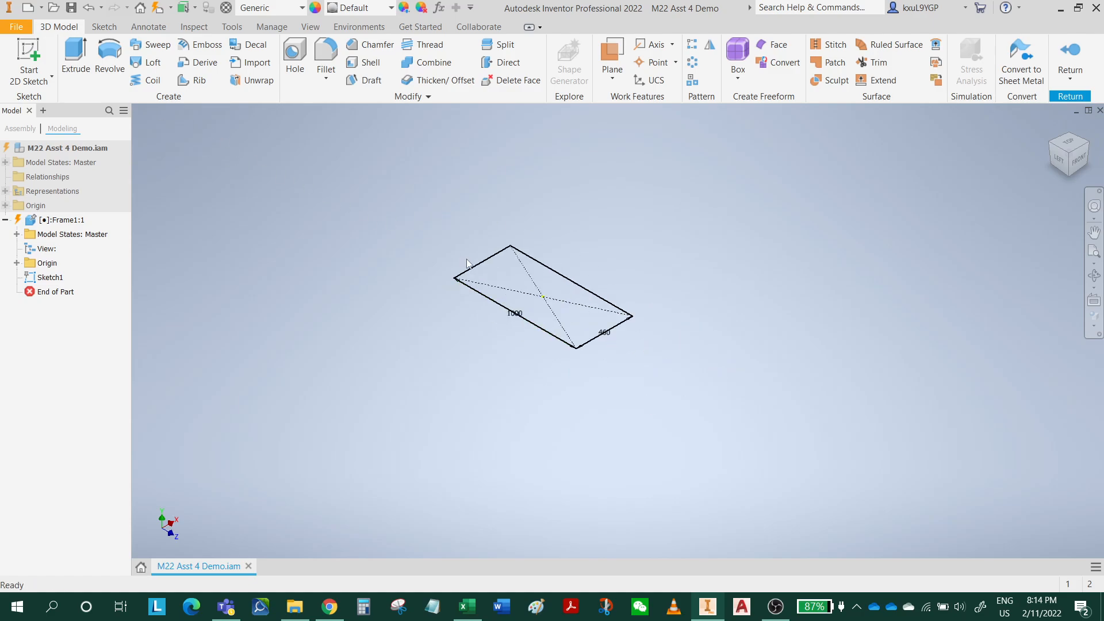
middle_drag(465, 260, 510, 358)
click(76, 57)
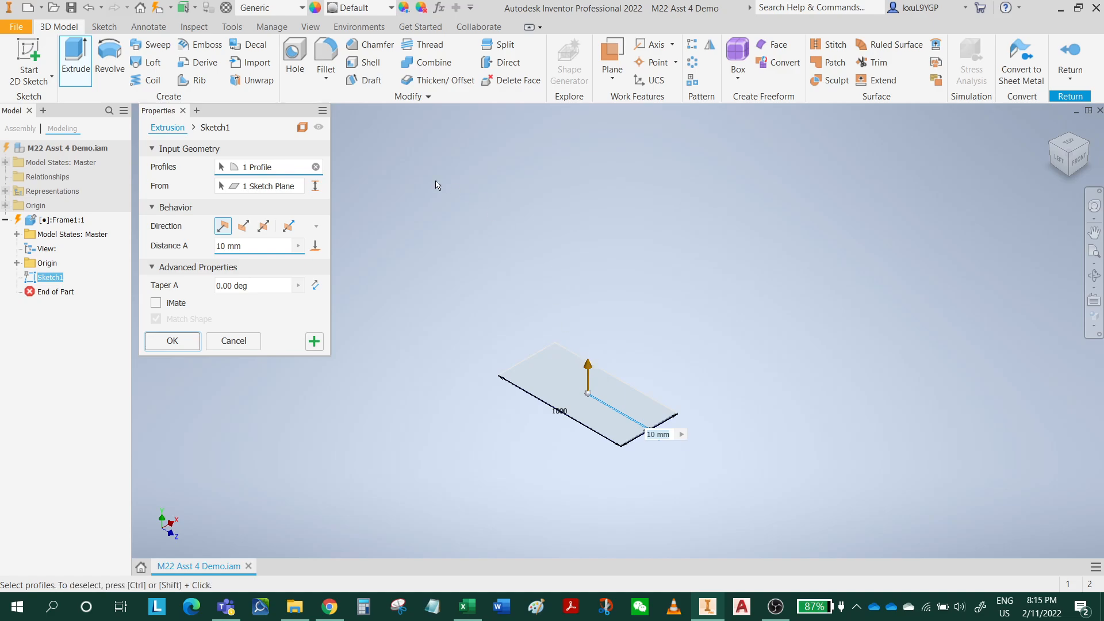
click(305, 130)
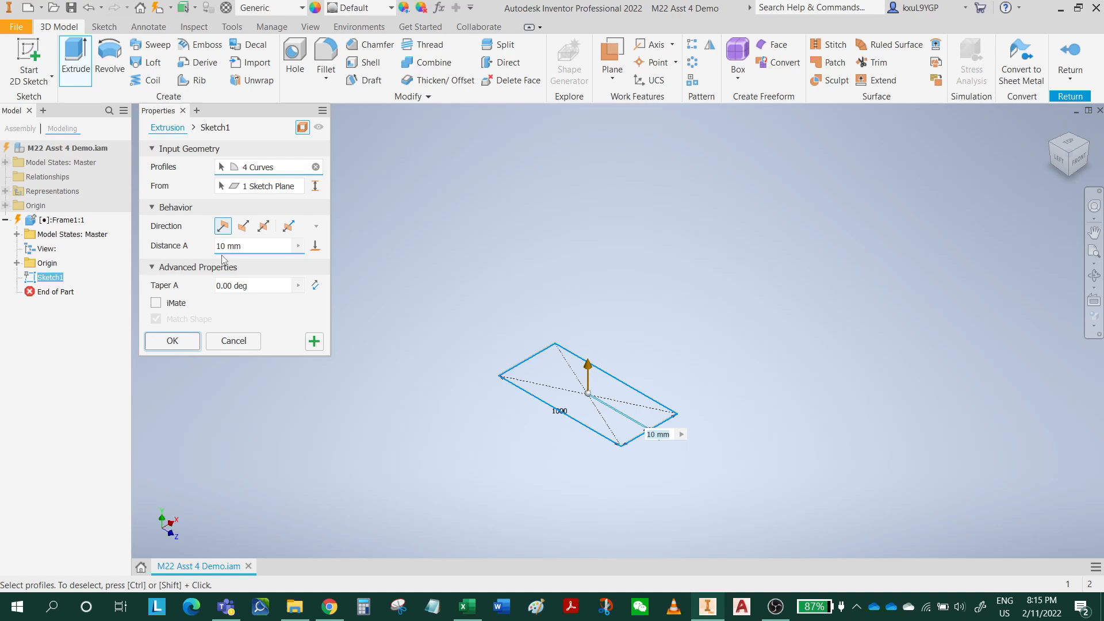
drag(226, 247, 202, 251)
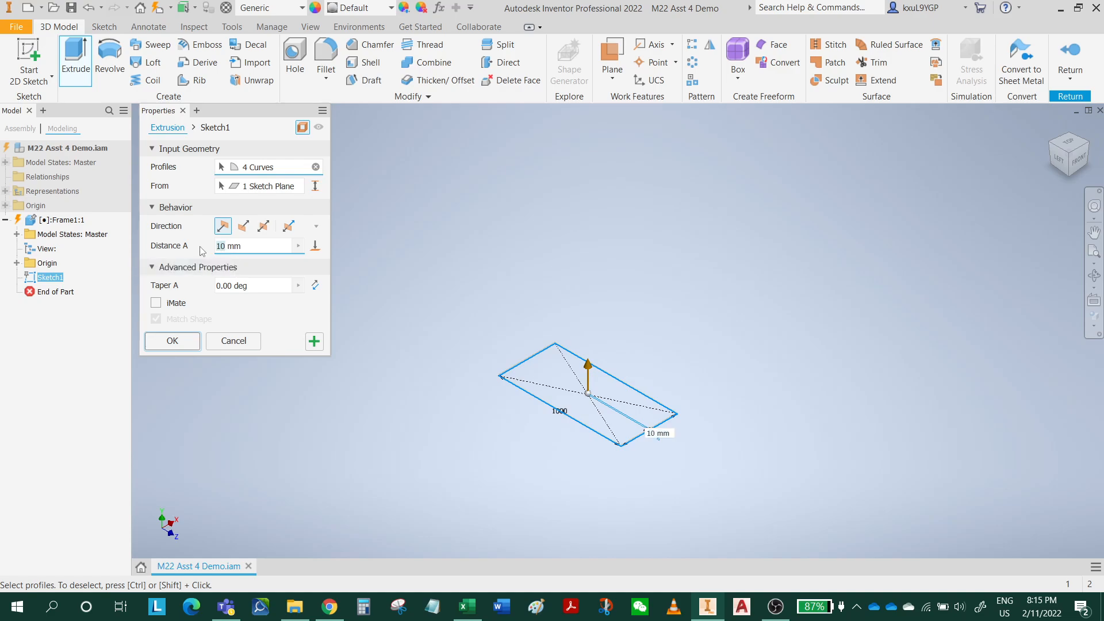
text(1500)
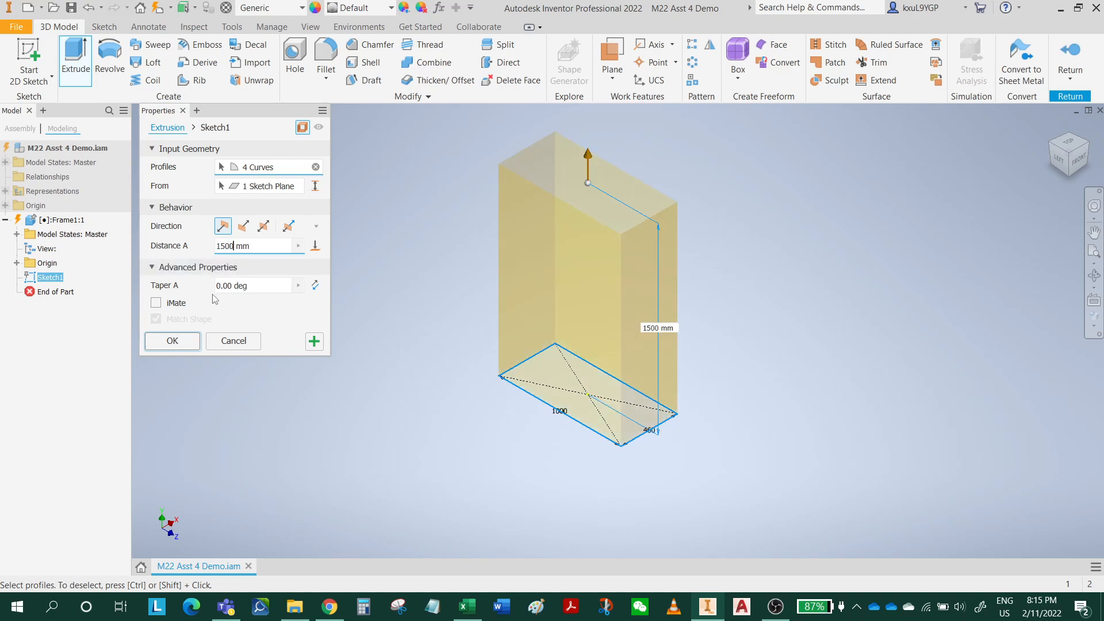
click(173, 342)
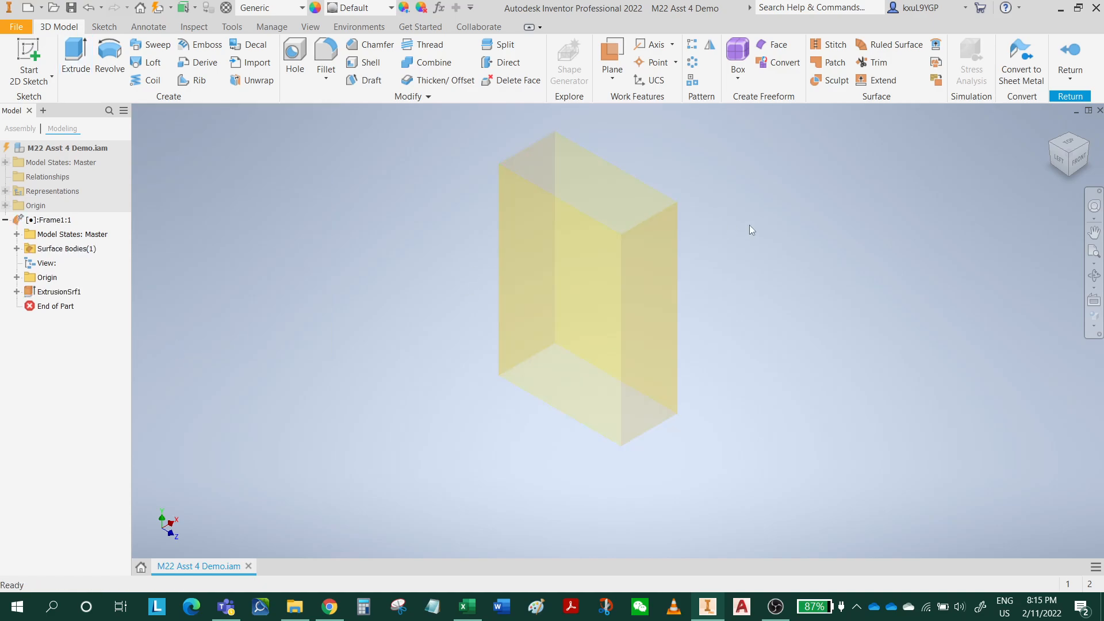
- Change the visual style to Shaded with edges
click(1096, 315)
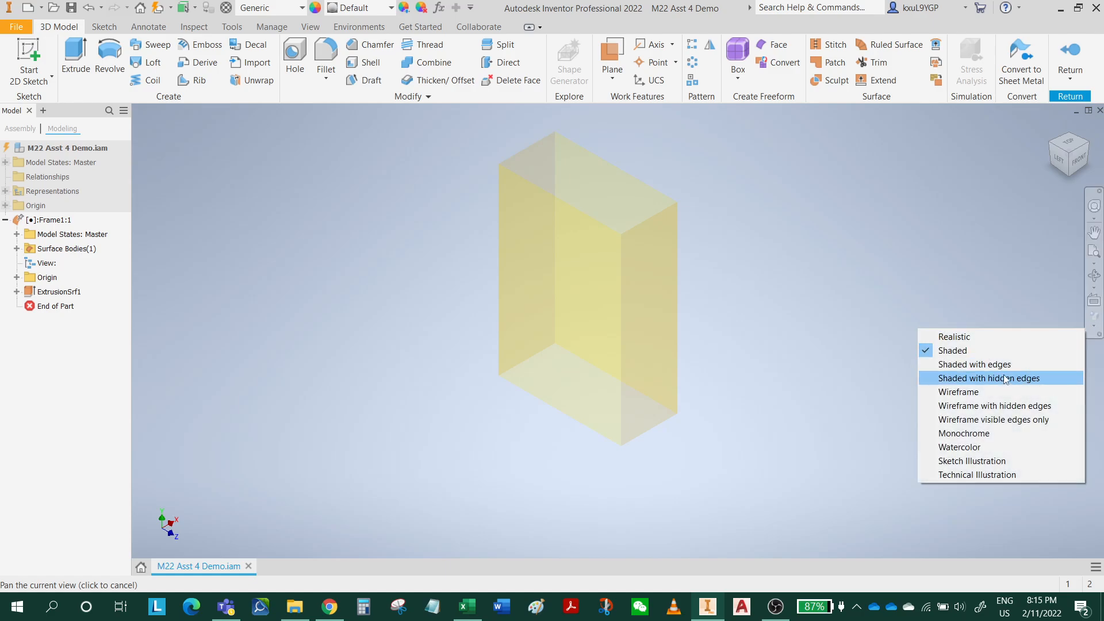
click(962, 365)
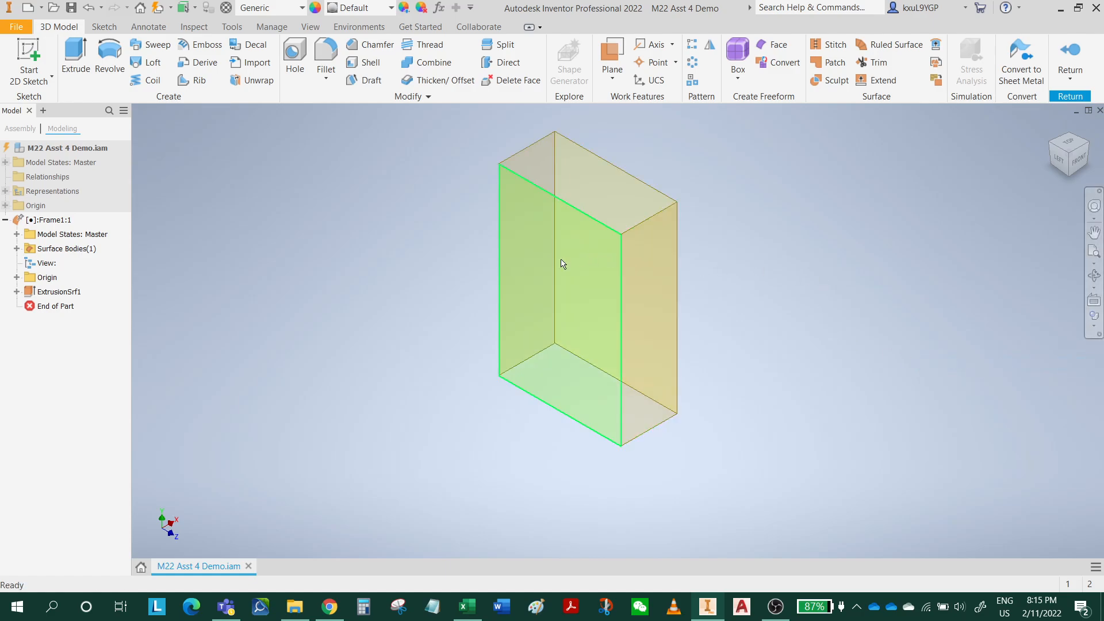
scroll(551, 370, up, 6)
scroll(558, 362, down, 5)
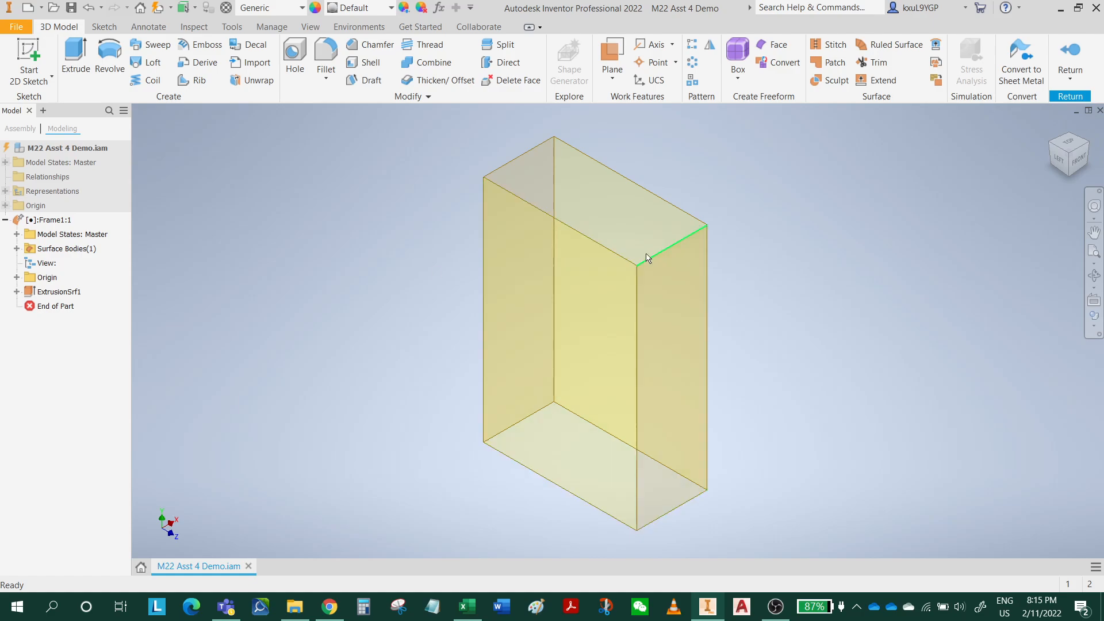
click(603, 335)
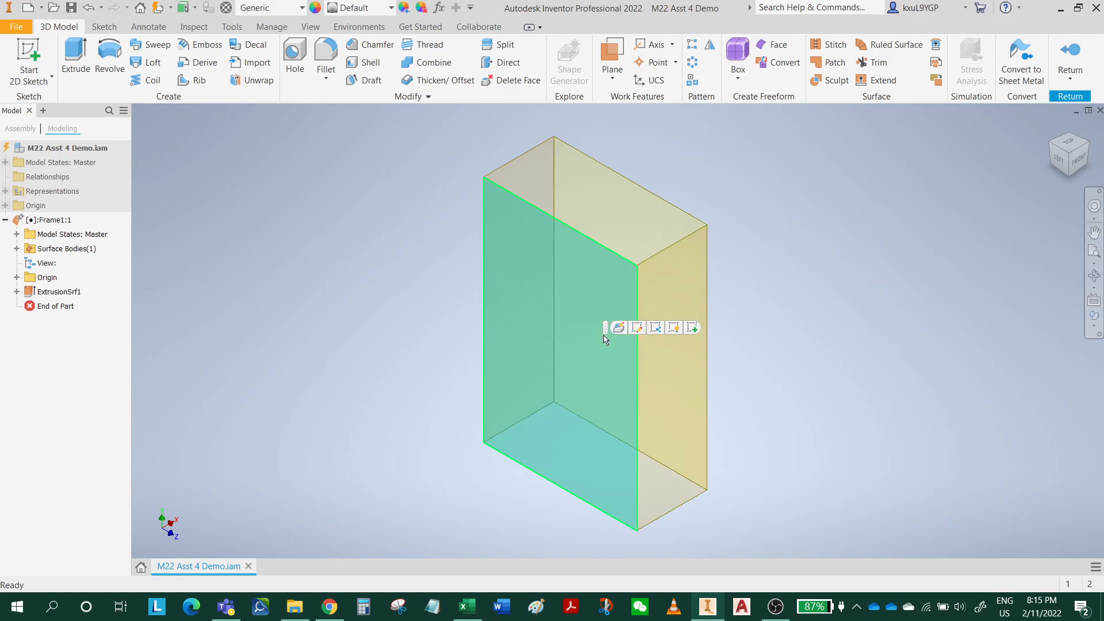
click(694, 330)
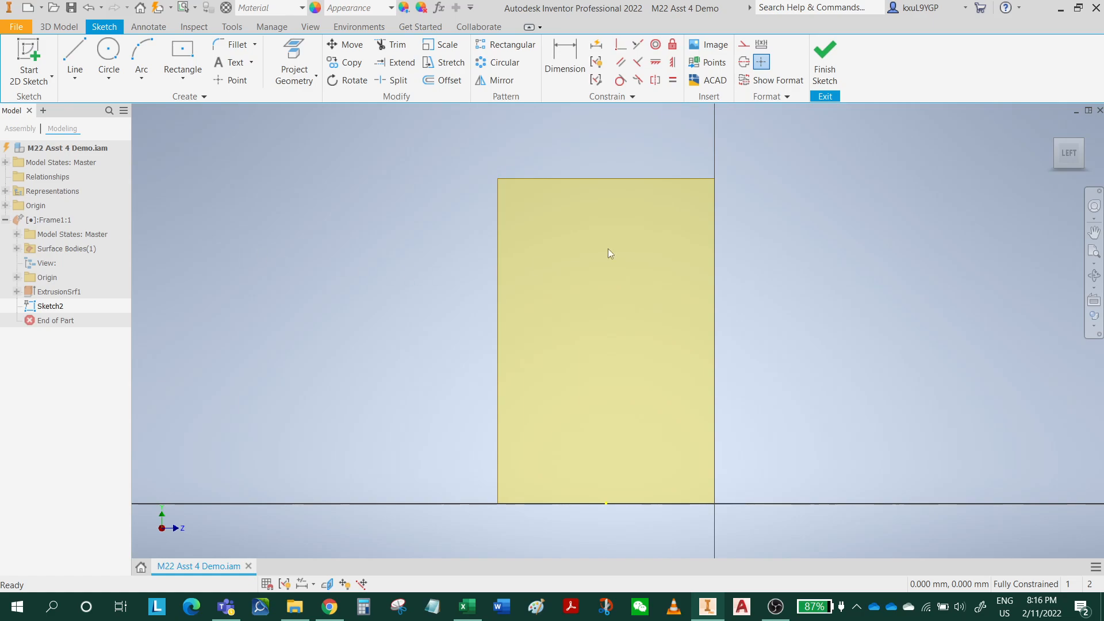
click(89, 8)
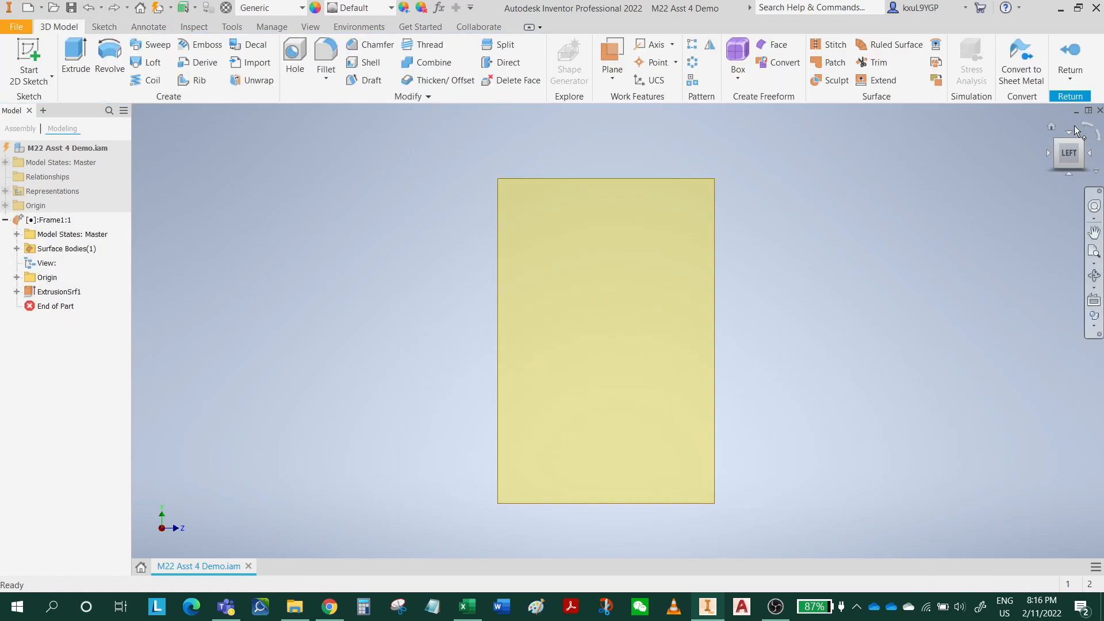
click(1052, 126)
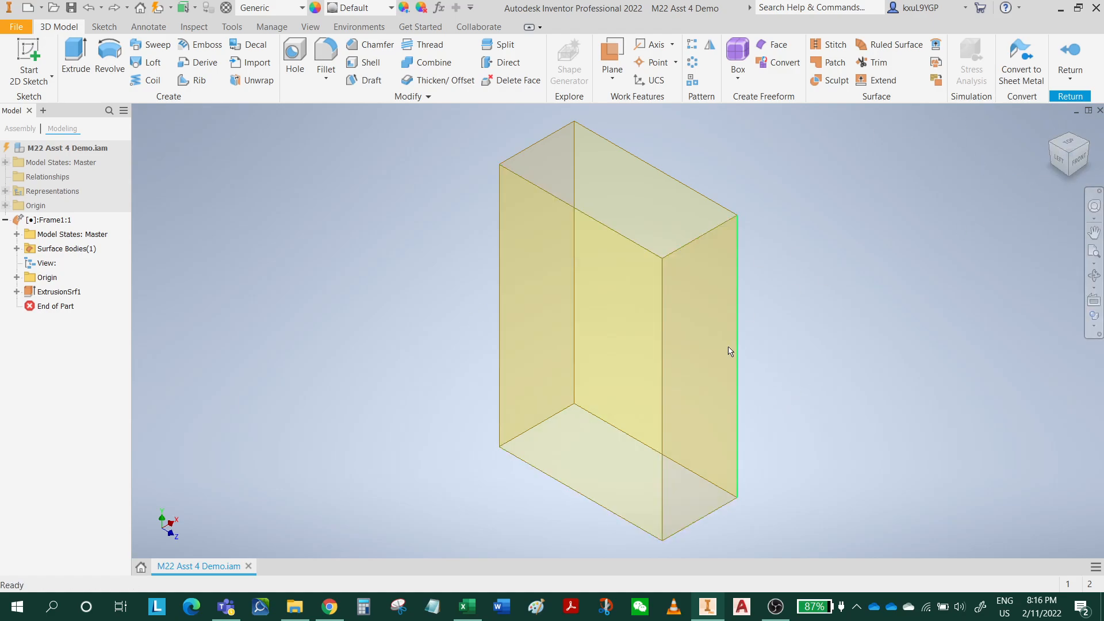
- Start a sketch on the narrow front face and draw three edge-to-edge horizontal lines at heights of about 1193, 864 and 560 mm
click(693, 337)
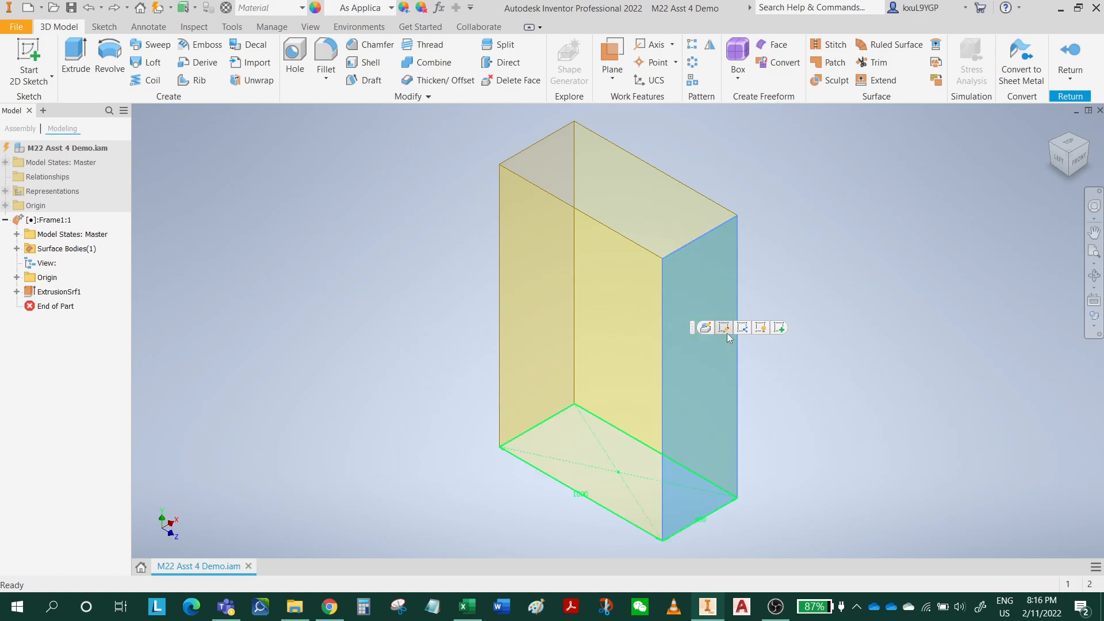
click(781, 327)
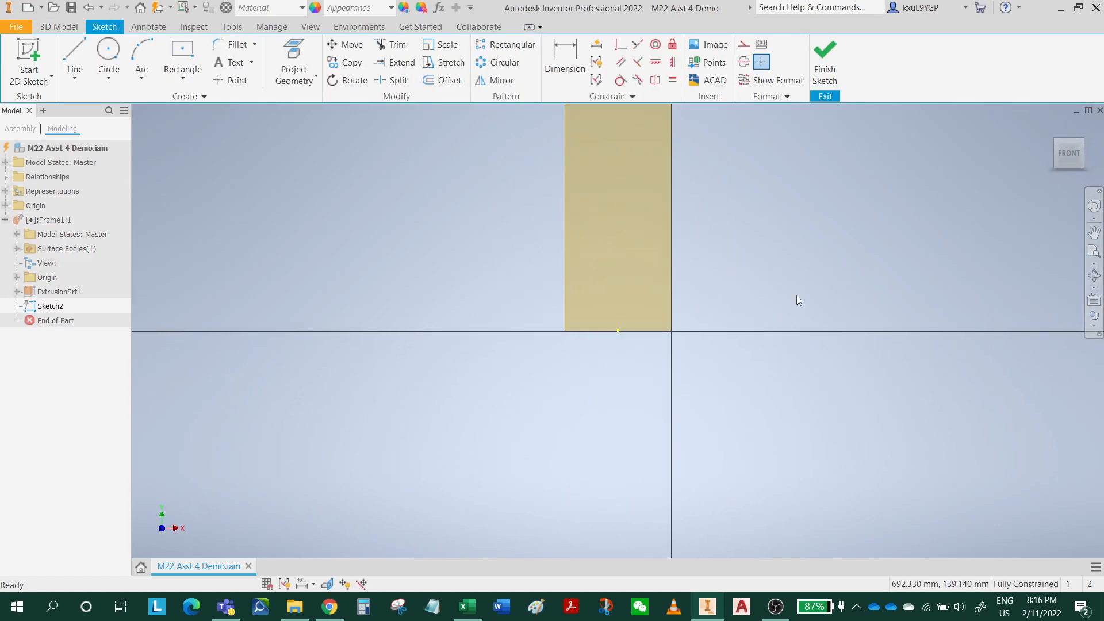
click(74, 69)
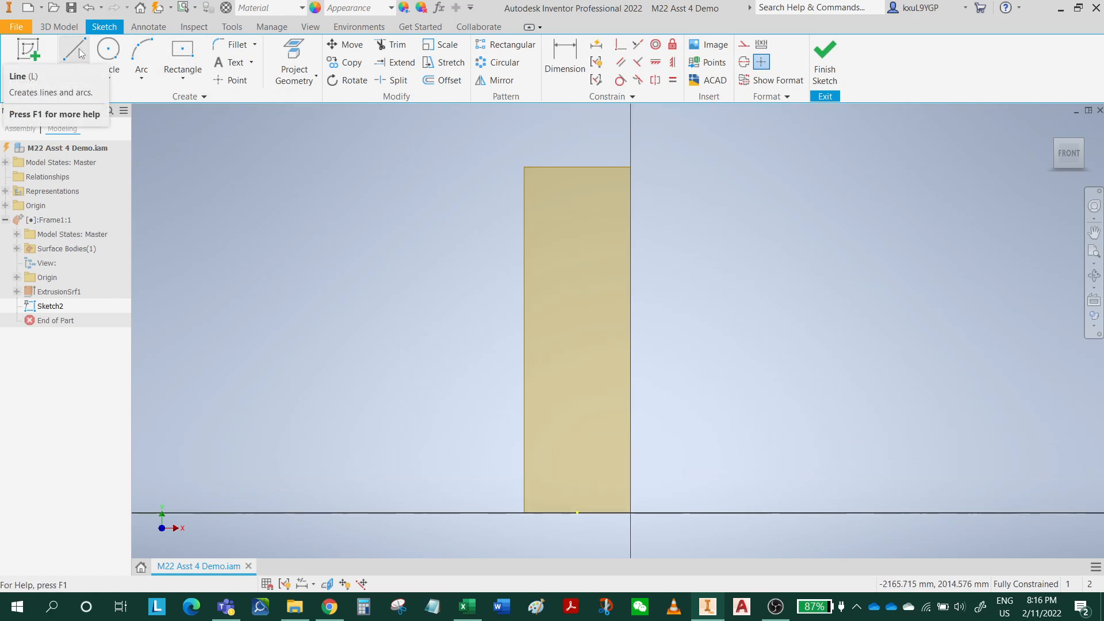
click(78, 54)
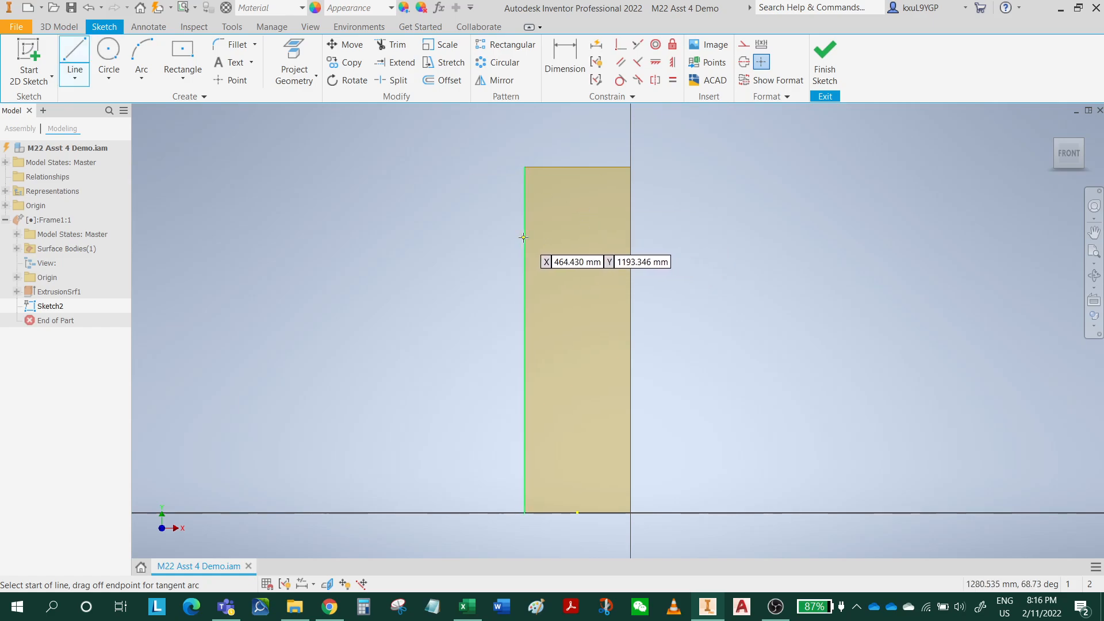
click(523, 237)
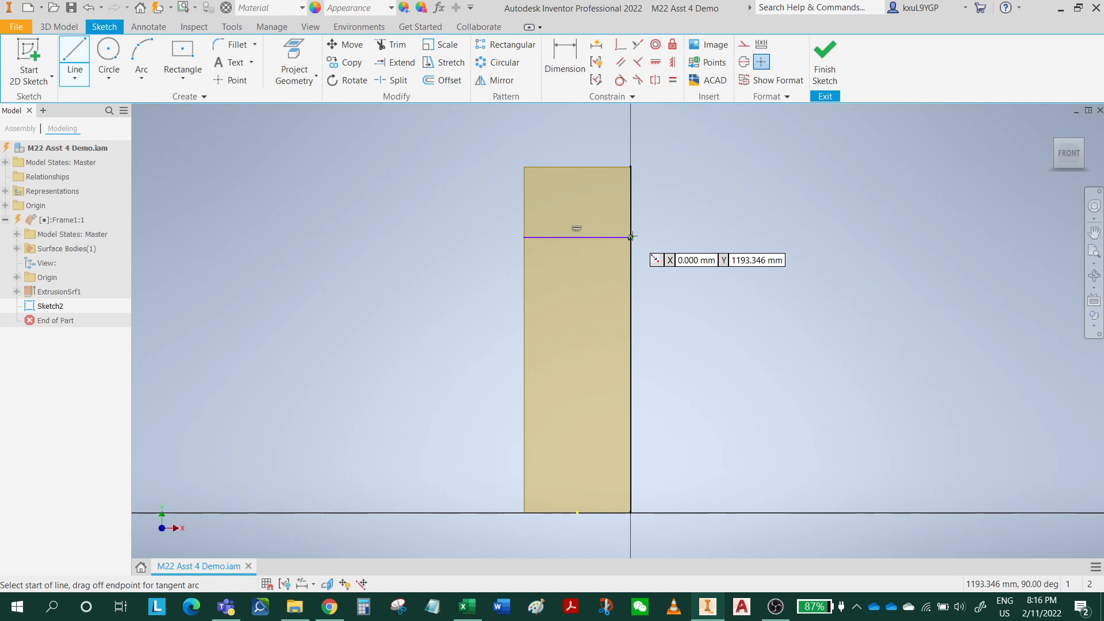
click(631, 237)
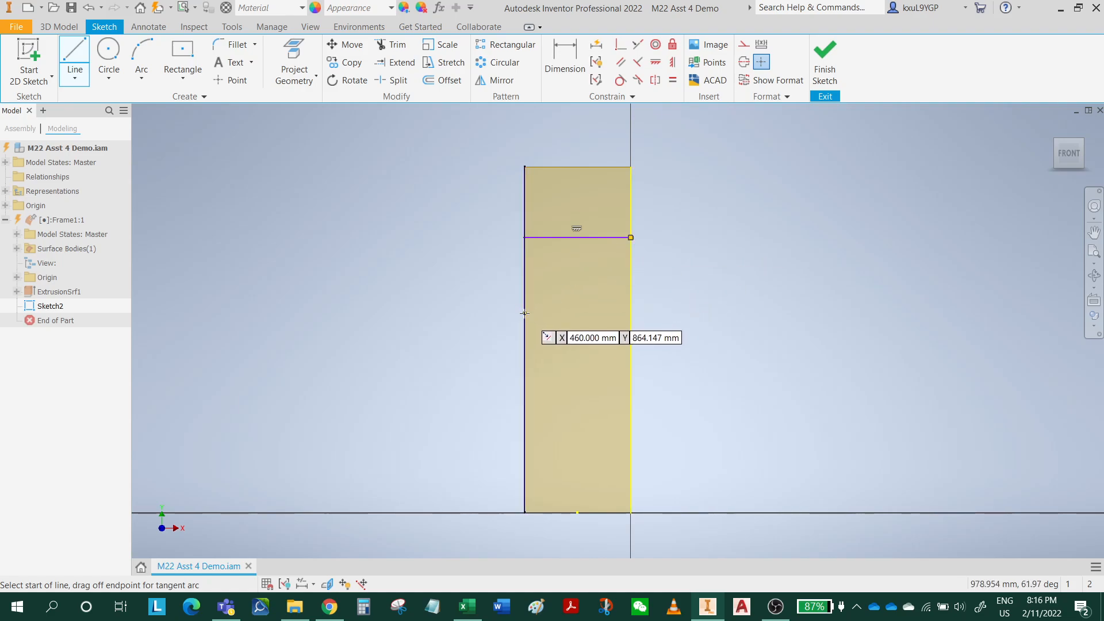
click(631, 314)
key(Escape)
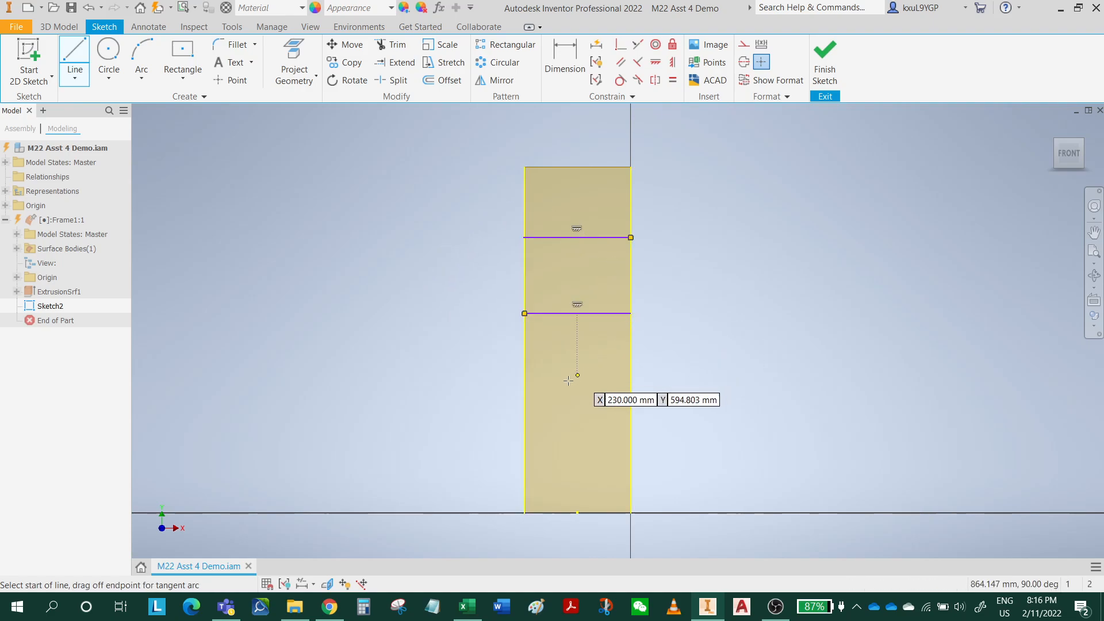
click(526, 384)
click(631, 383)
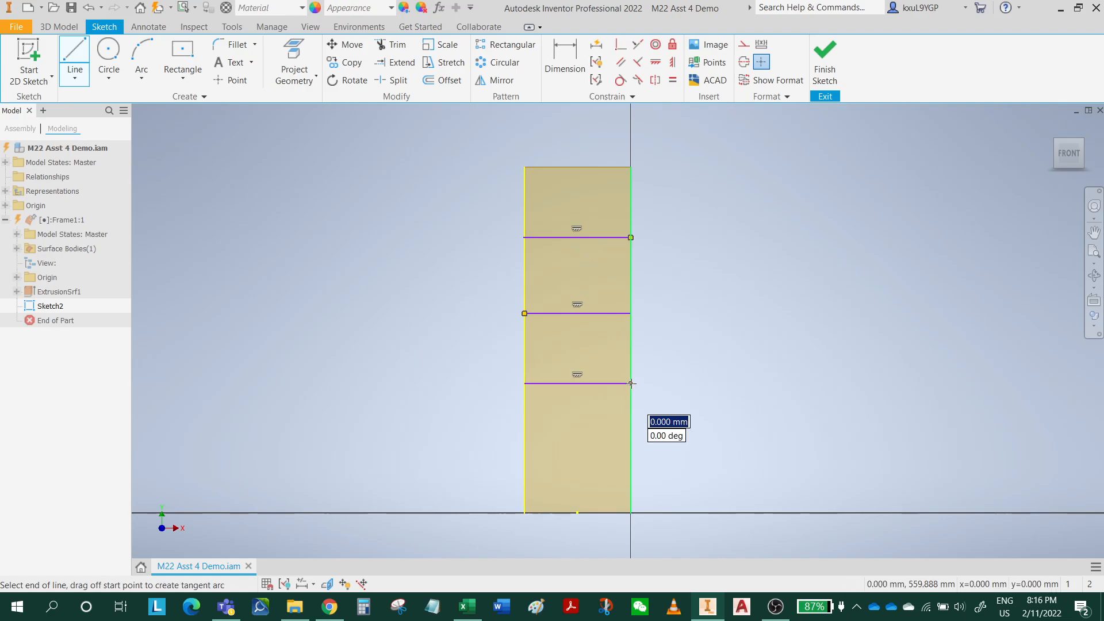
key(Escape)
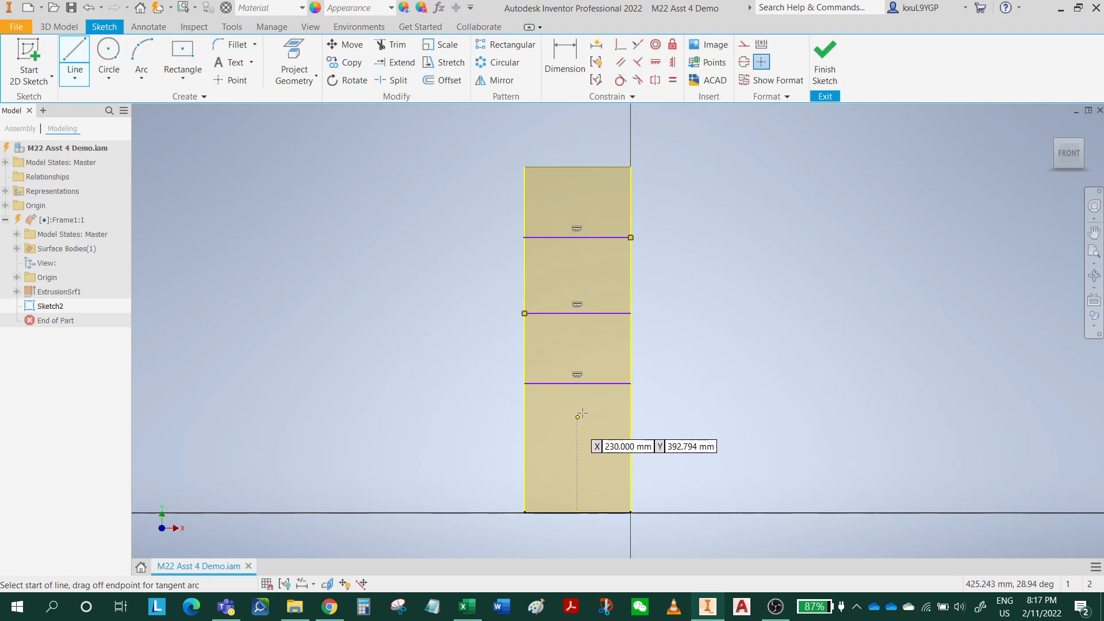
- Draw a vertical line from the lowest horizontal line down to the base edge, about 165 mm from the face's right edge
click(592, 383)
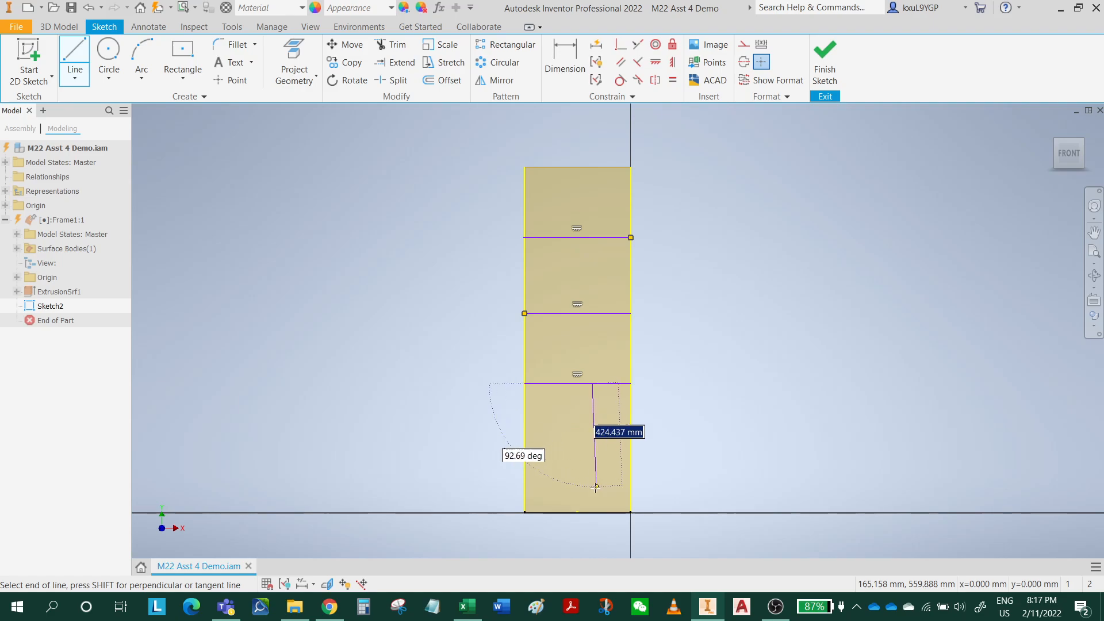
double_click(592, 511)
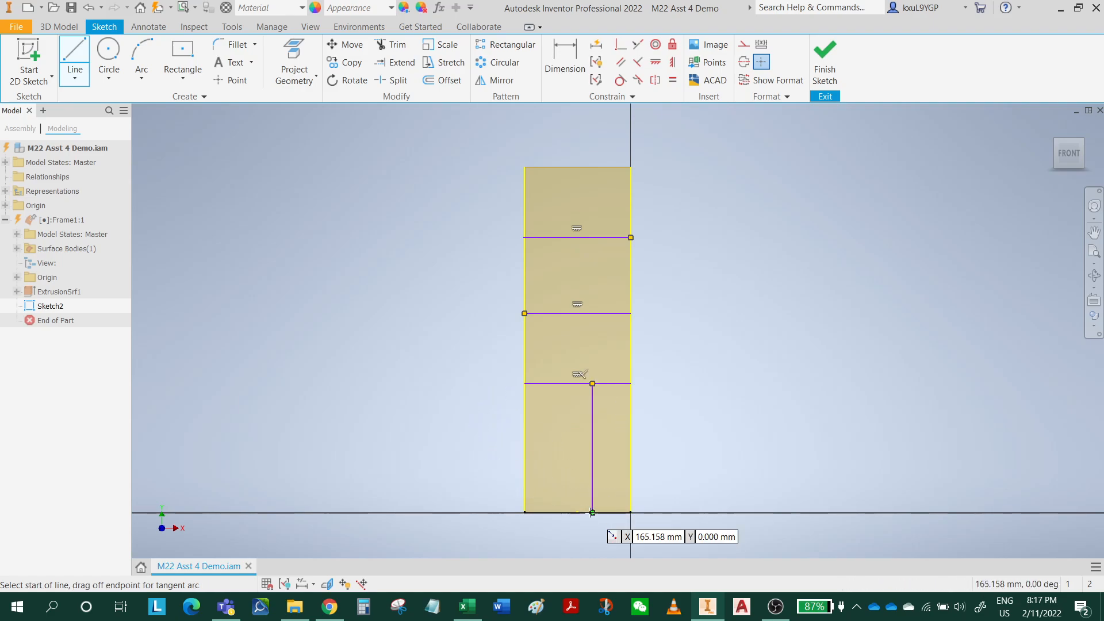
key(Escape)
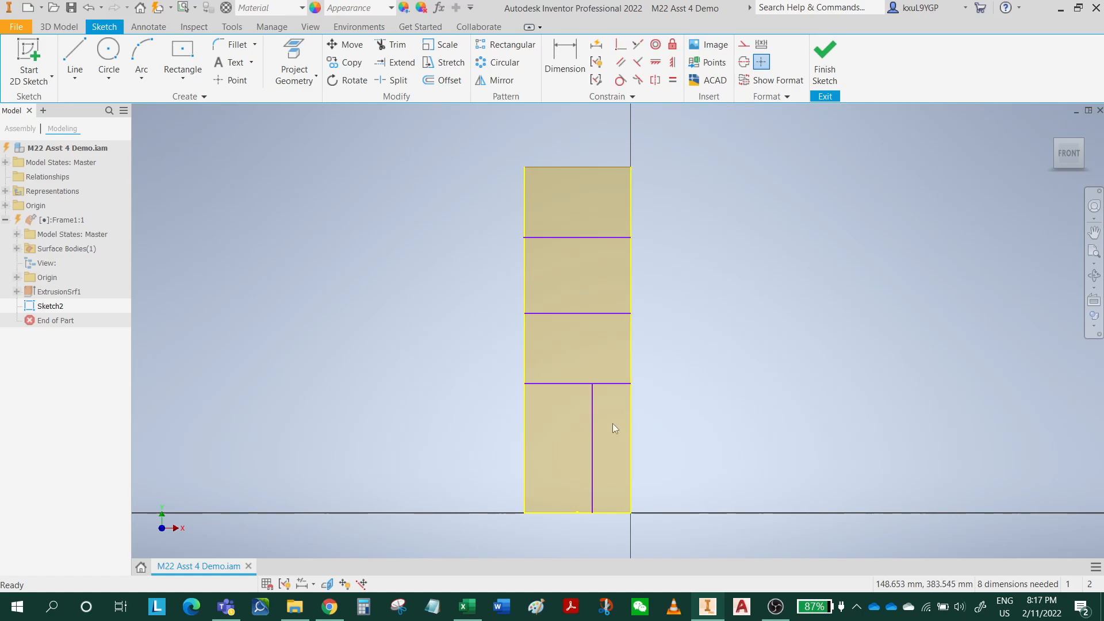
- Dimension the lowest horizontal line's height above the base edge as 385 mm
click(565, 60)
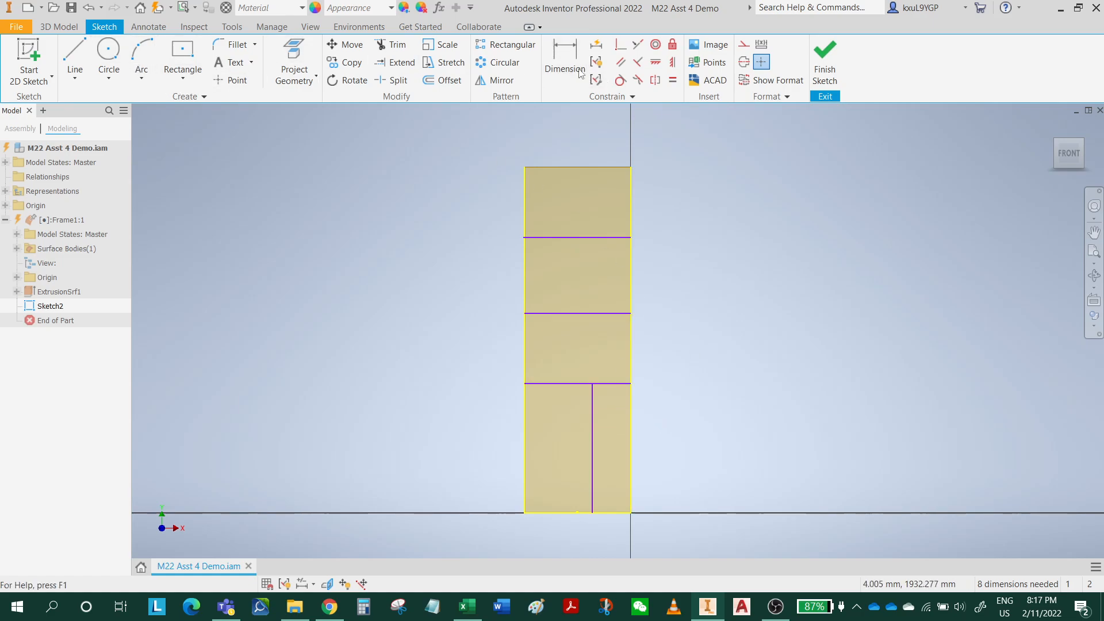
click(619, 386)
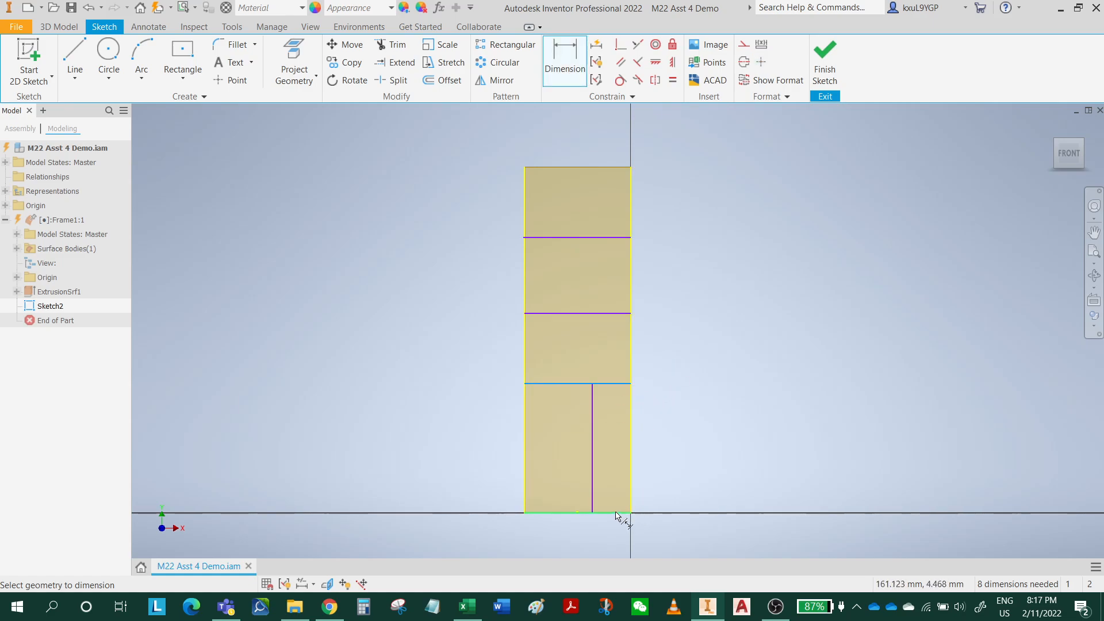
click(618, 513)
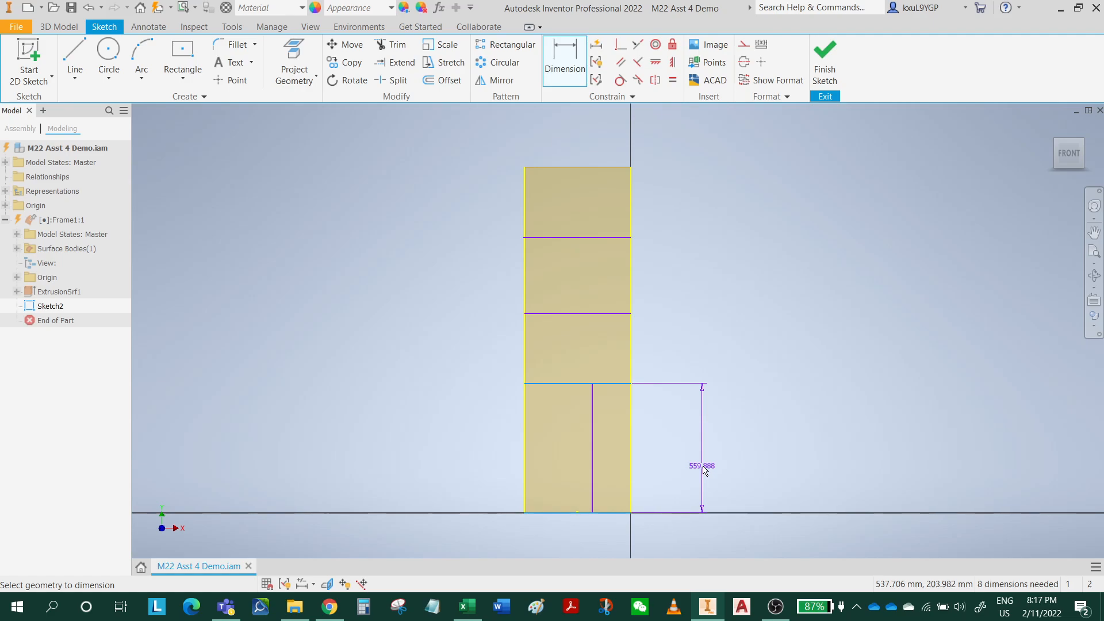
click(705, 469)
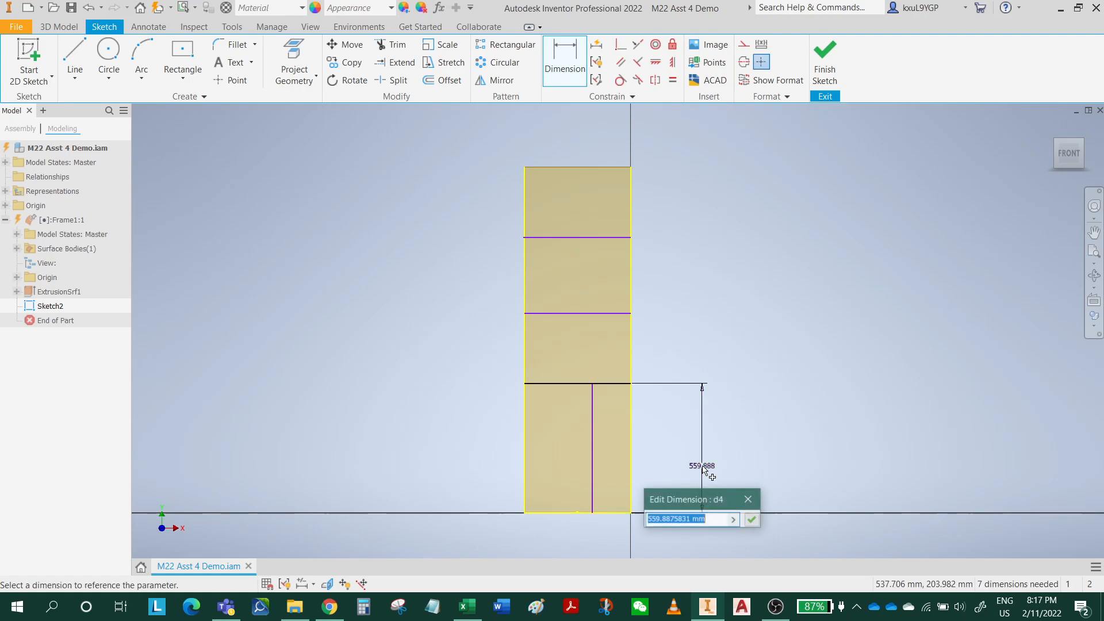
text(385)
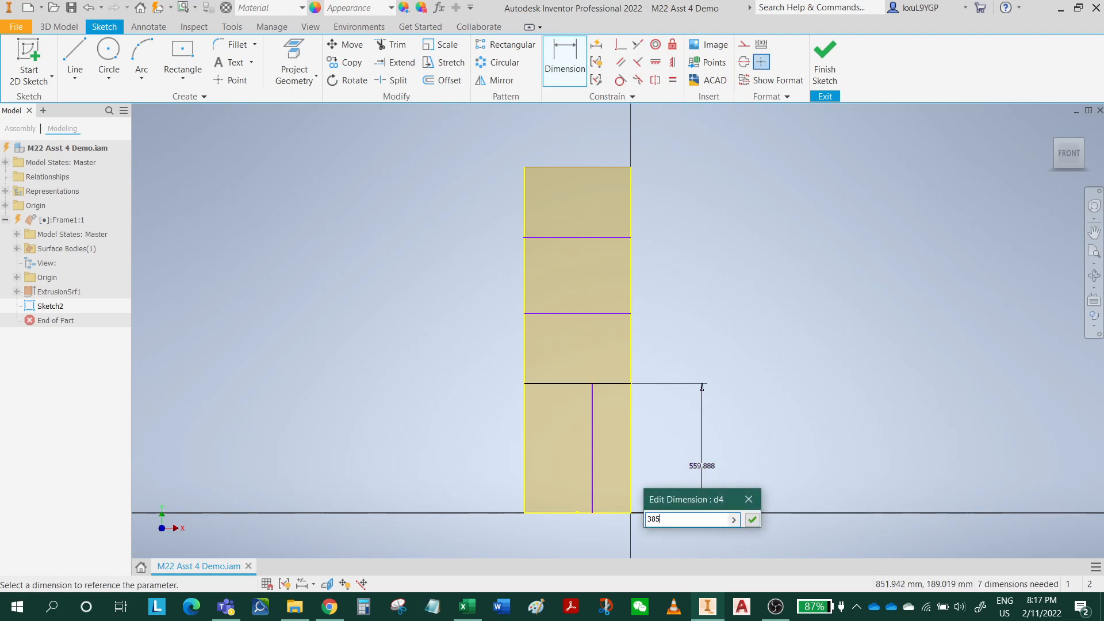
key(Return)
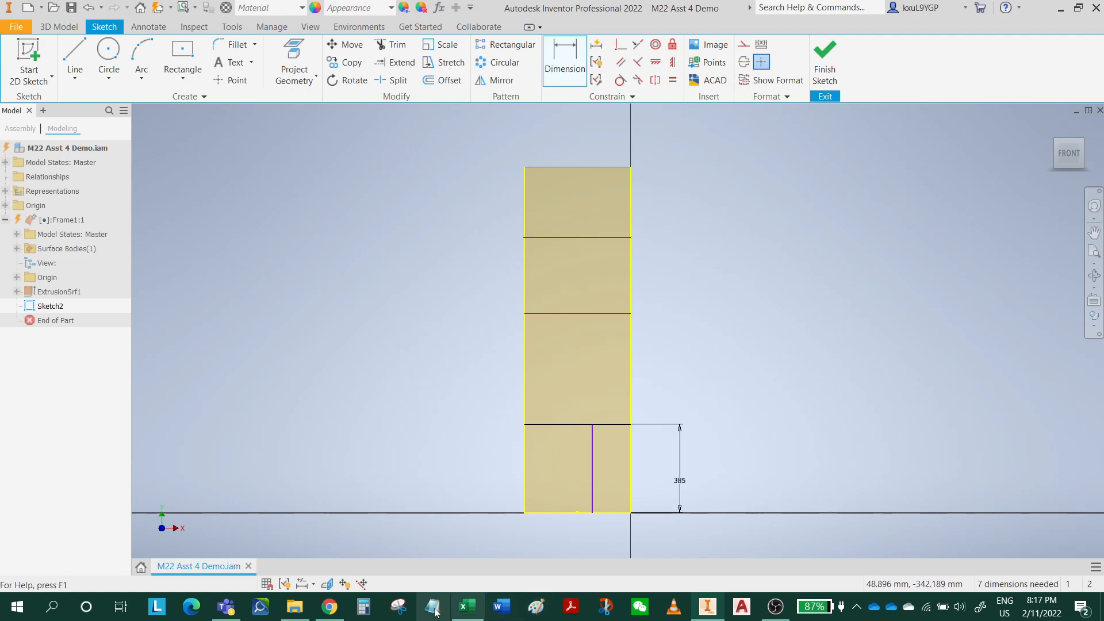
- Switch to Calculator and divide 1115 by 3 to work out the equal spacing of the upper sections
click(363, 606)
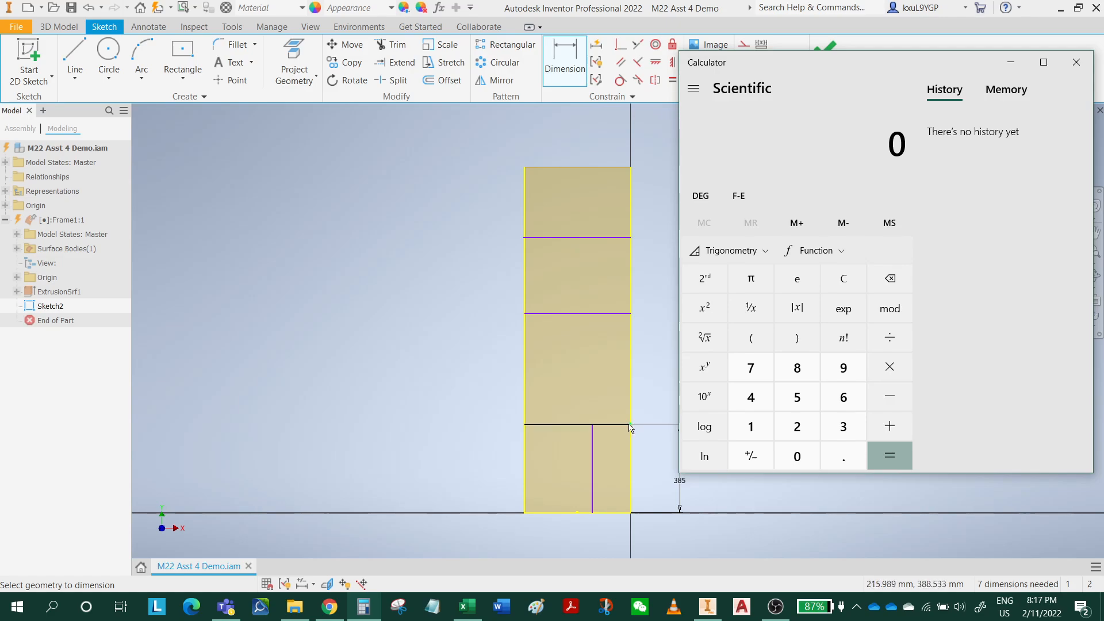
text(1115/)
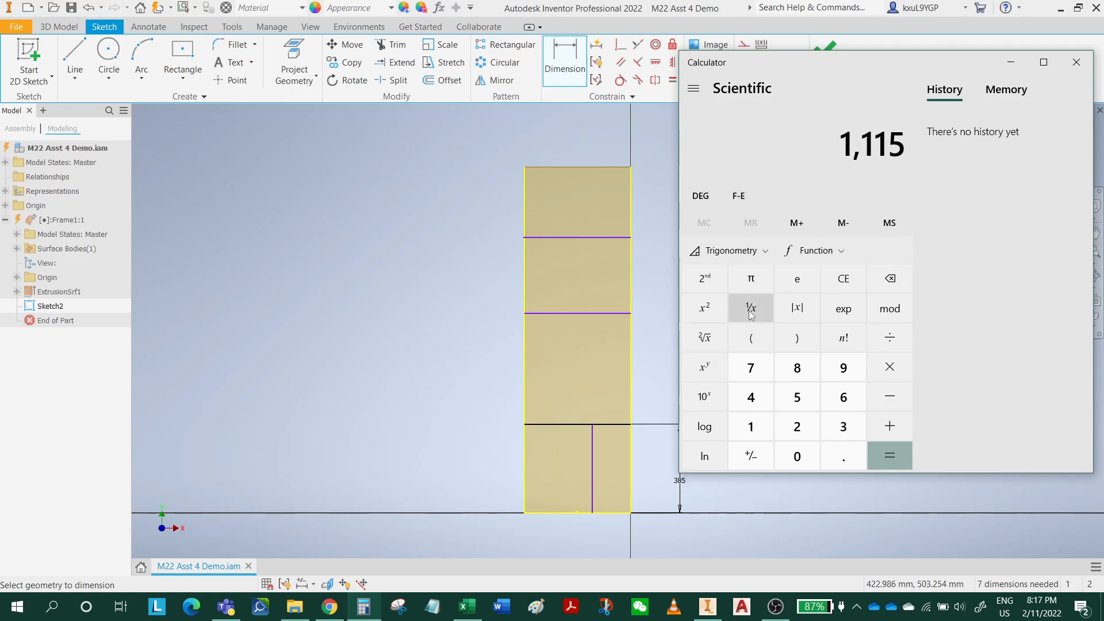
text(3)
key(Return)
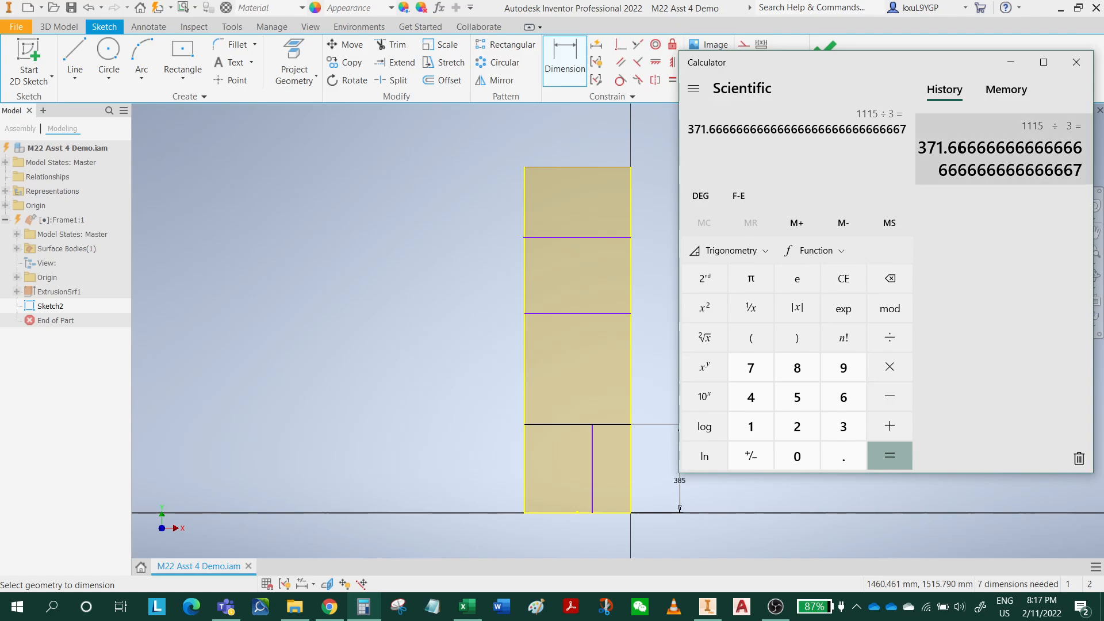
- Close Calculator and dimension the spacing between the lowest and middle horizontal lines as 372 mm
click(1085, 68)
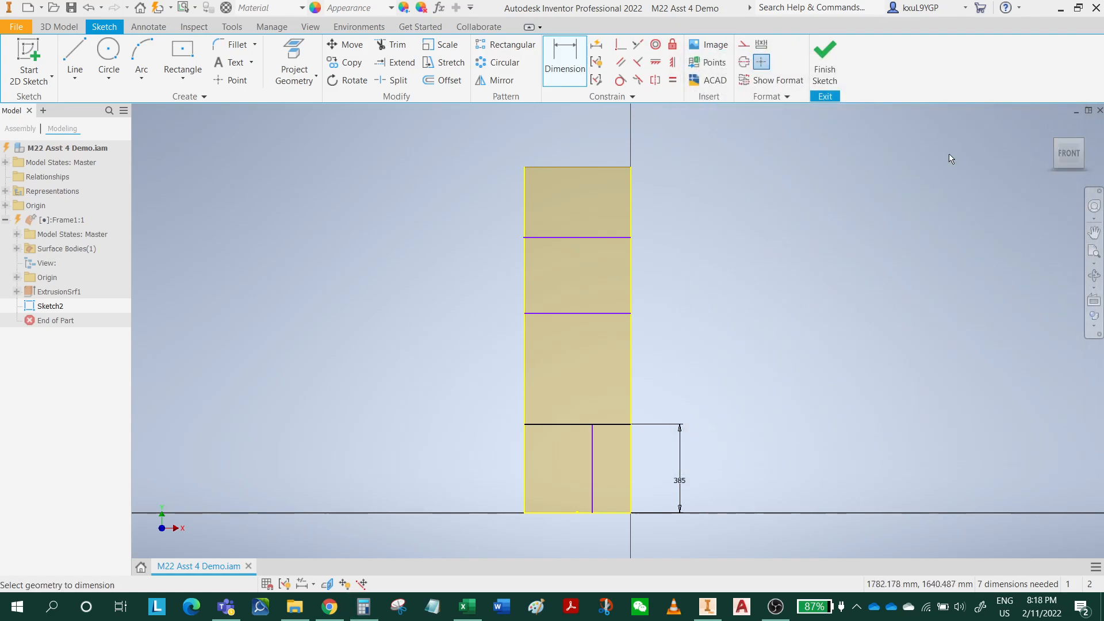
click(612, 315)
click(627, 425)
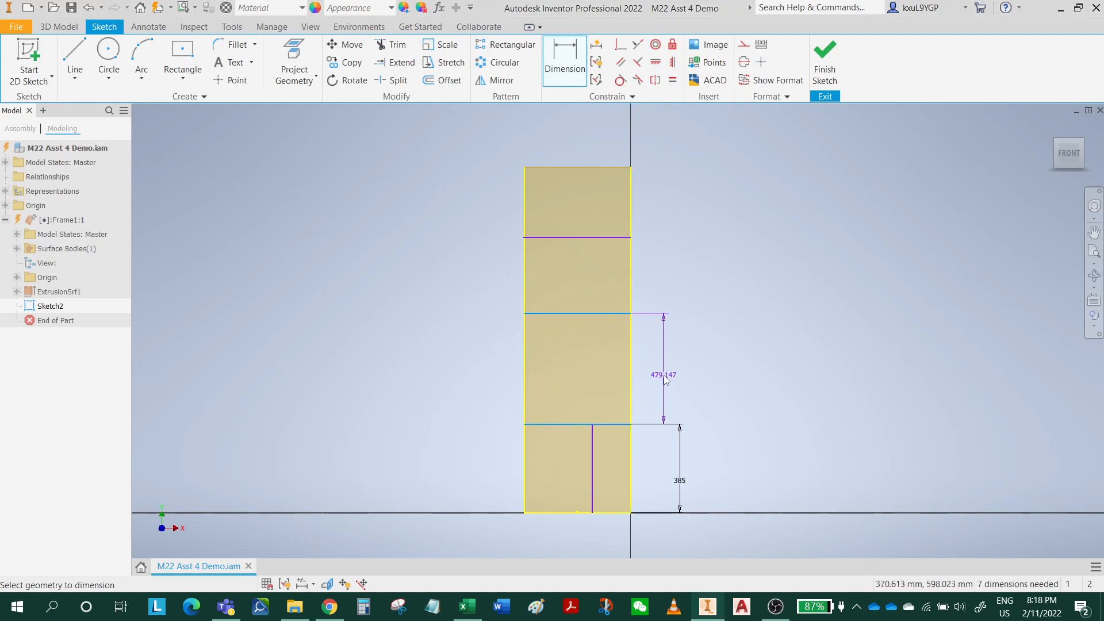
click(665, 379)
text(372)
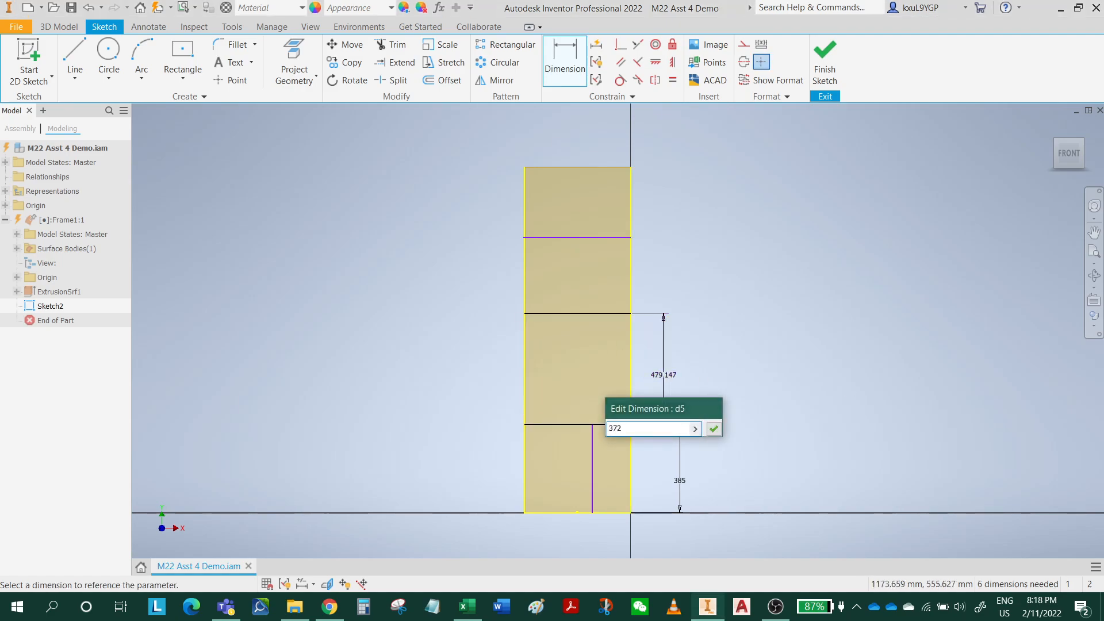
key(Return)
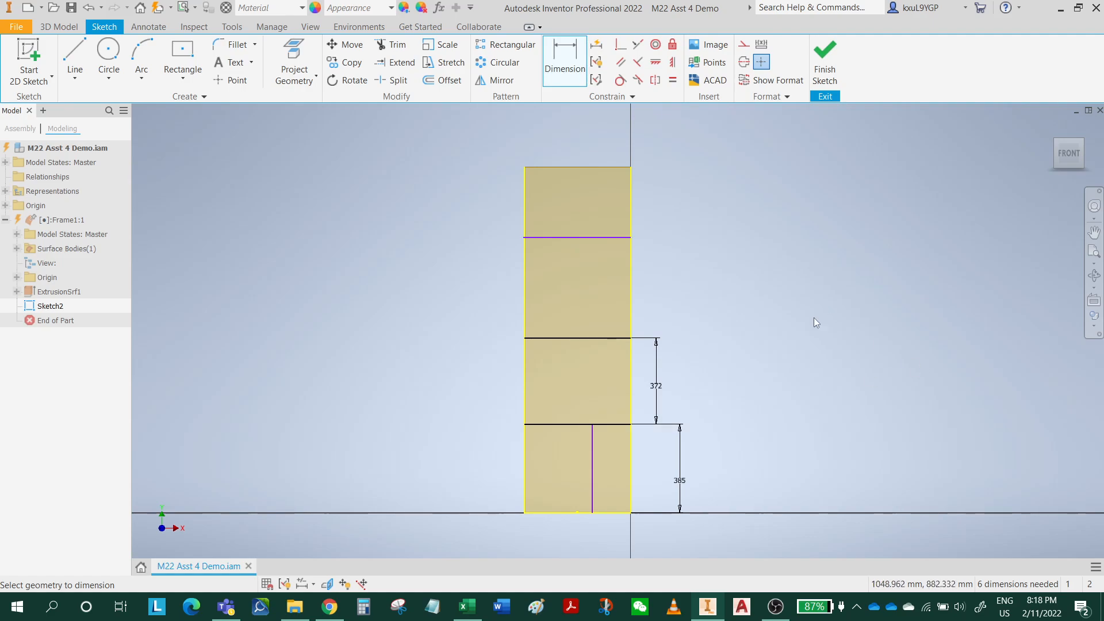
- Dimension the spacing between the middle and uppermost horizontal lines by linking it to the 372 mm dimension, and finish the sketch
click(599, 238)
click(602, 339)
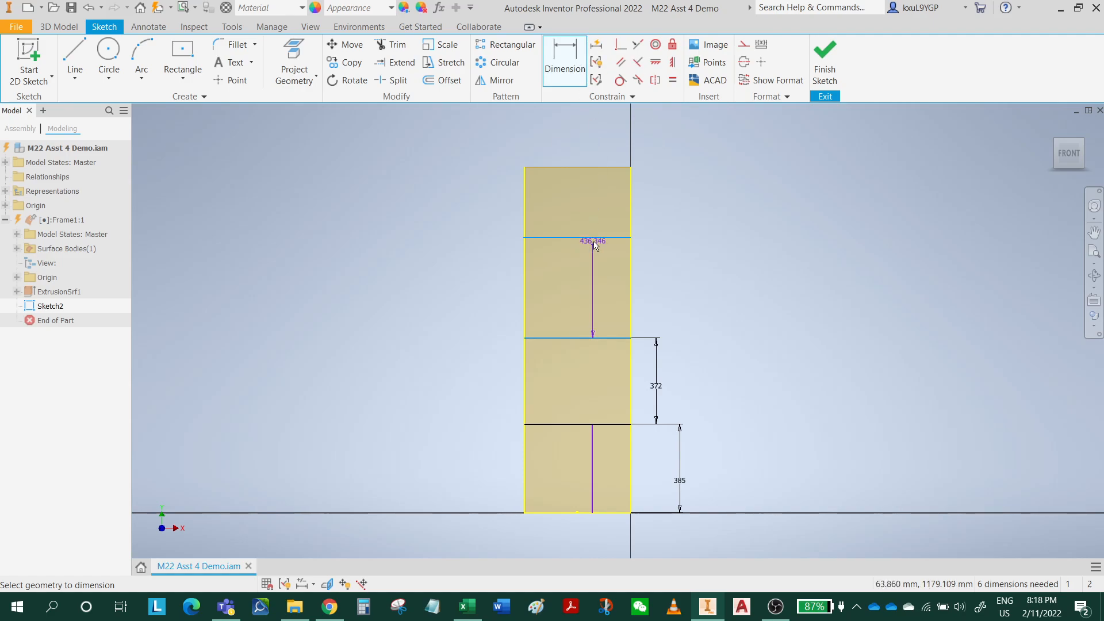
click(647, 287)
click(661, 386)
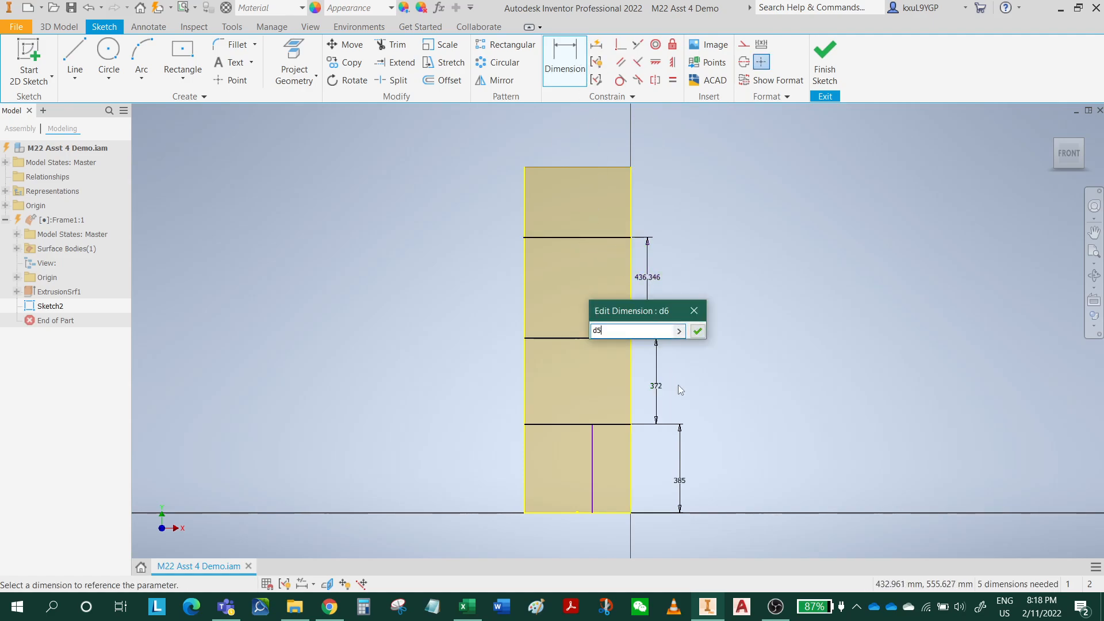
key(Return)
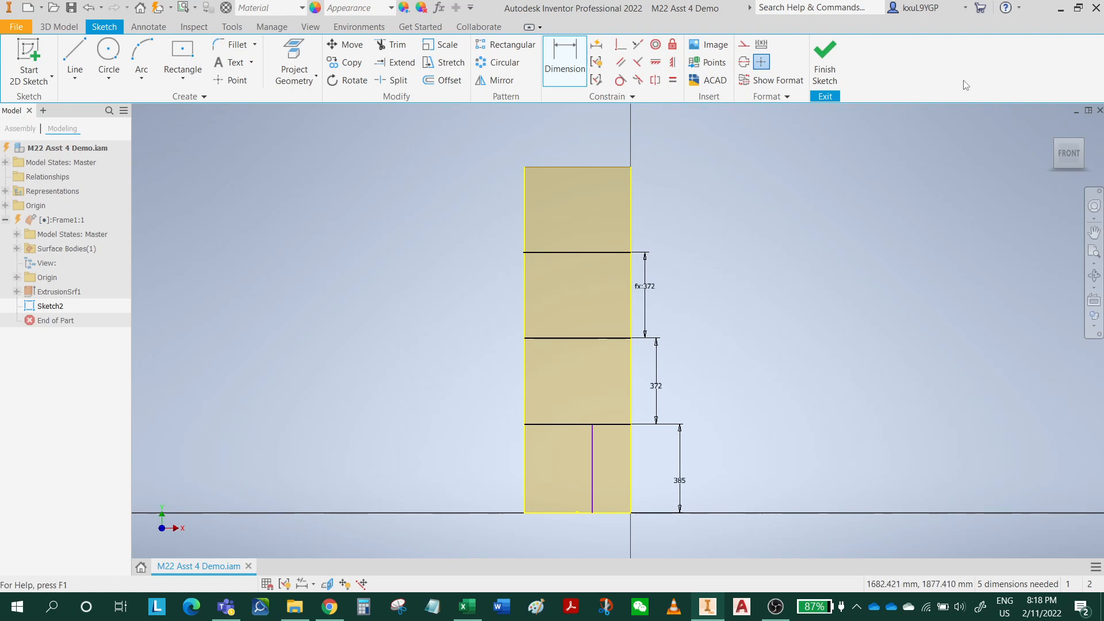
click(827, 66)
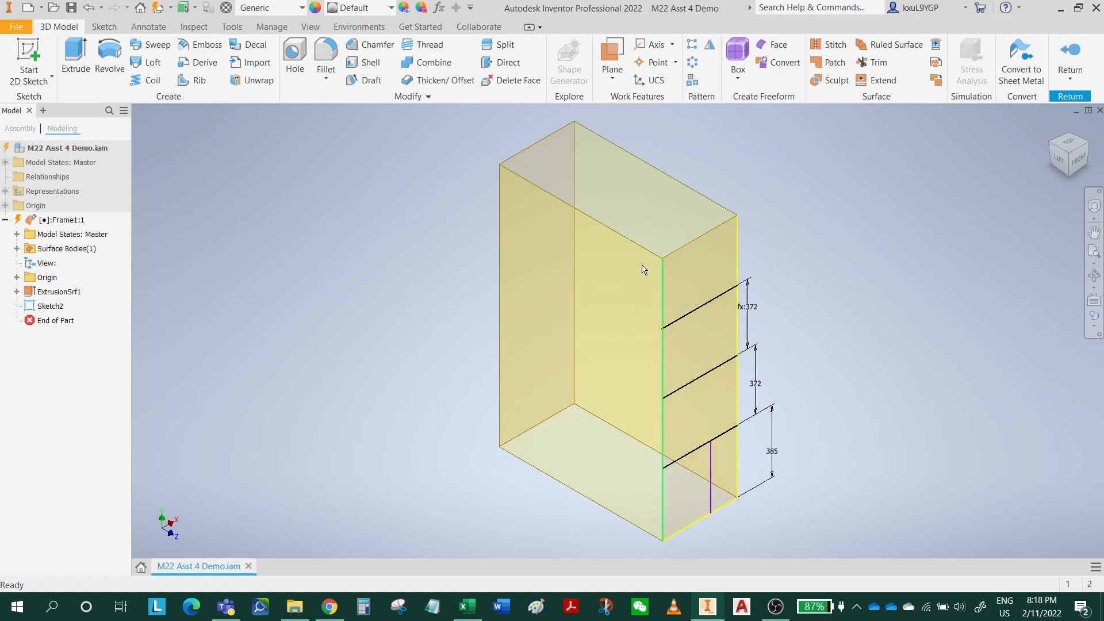
- Sketch on the opposite narrow face, projecting the three horizontal divider lines onto it, and finish the sketch
click(545, 156)
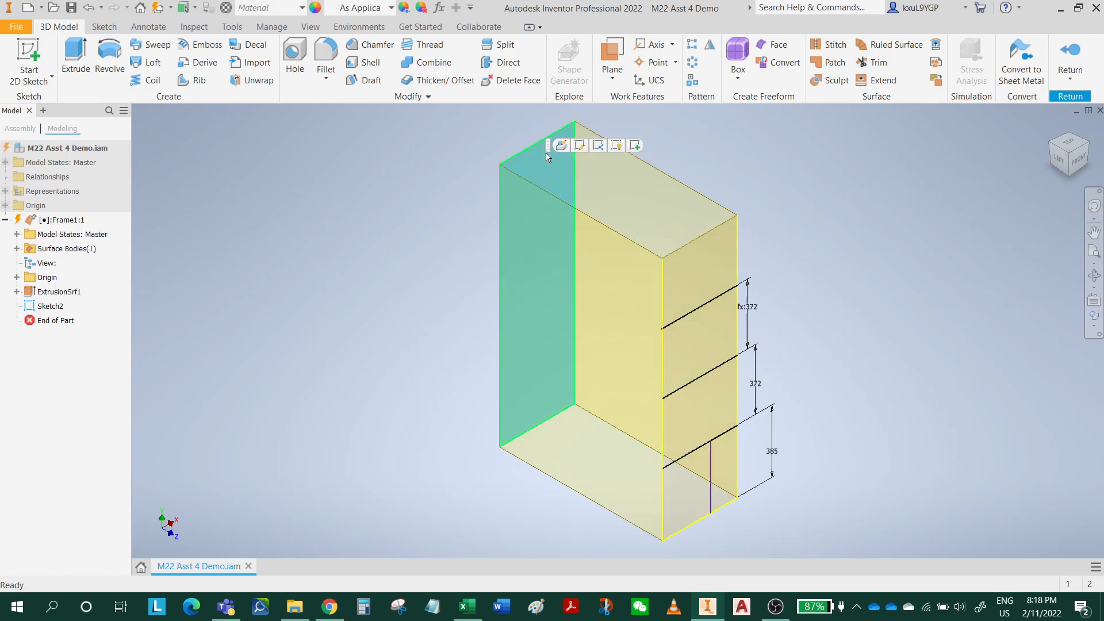
click(635, 145)
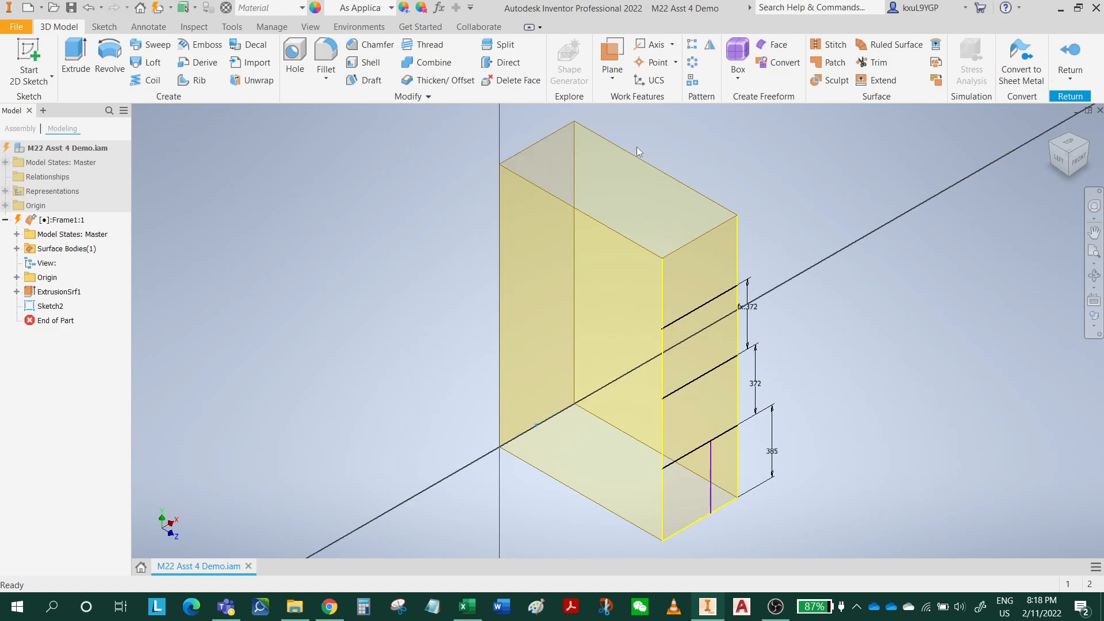
middle_drag(670, 250, 751, 459)
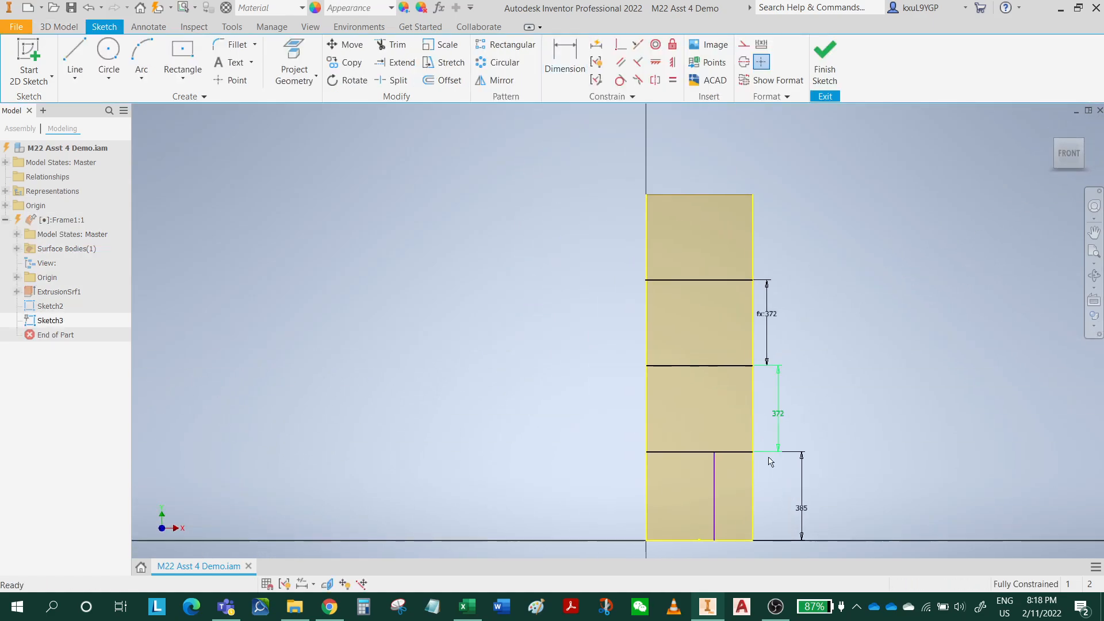
shift+middle_drag(782, 400, 863, 426)
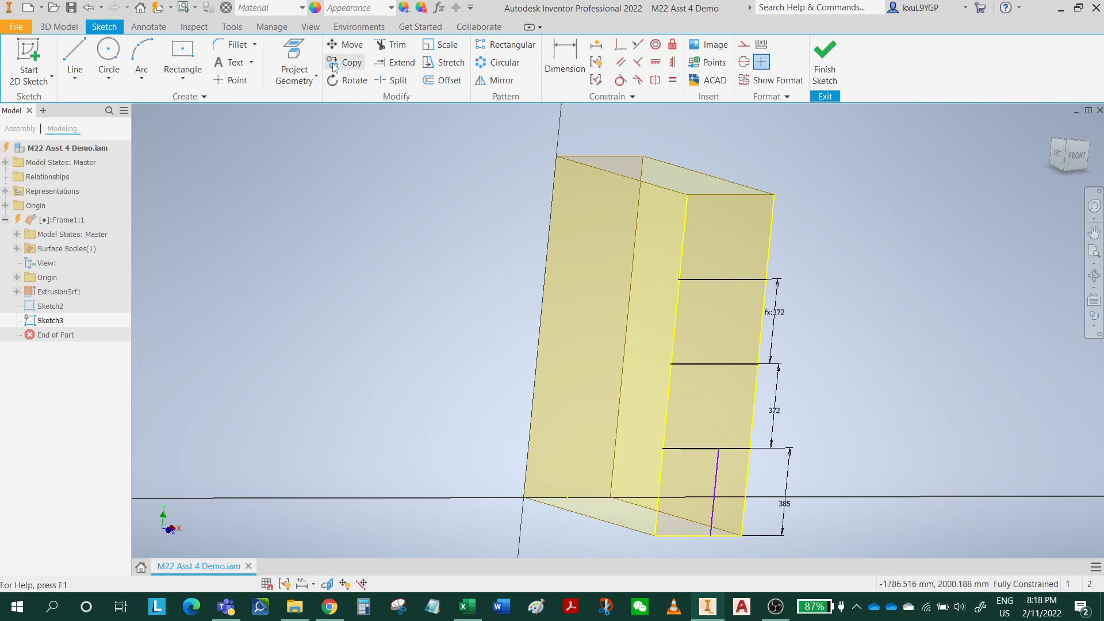
click(294, 44)
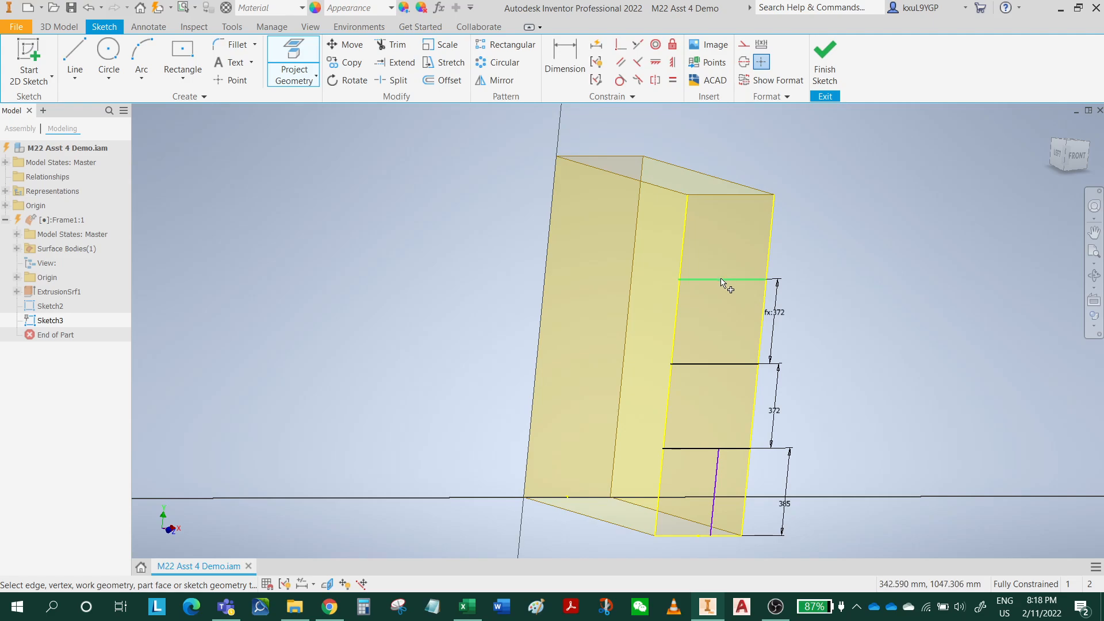
click(709, 363)
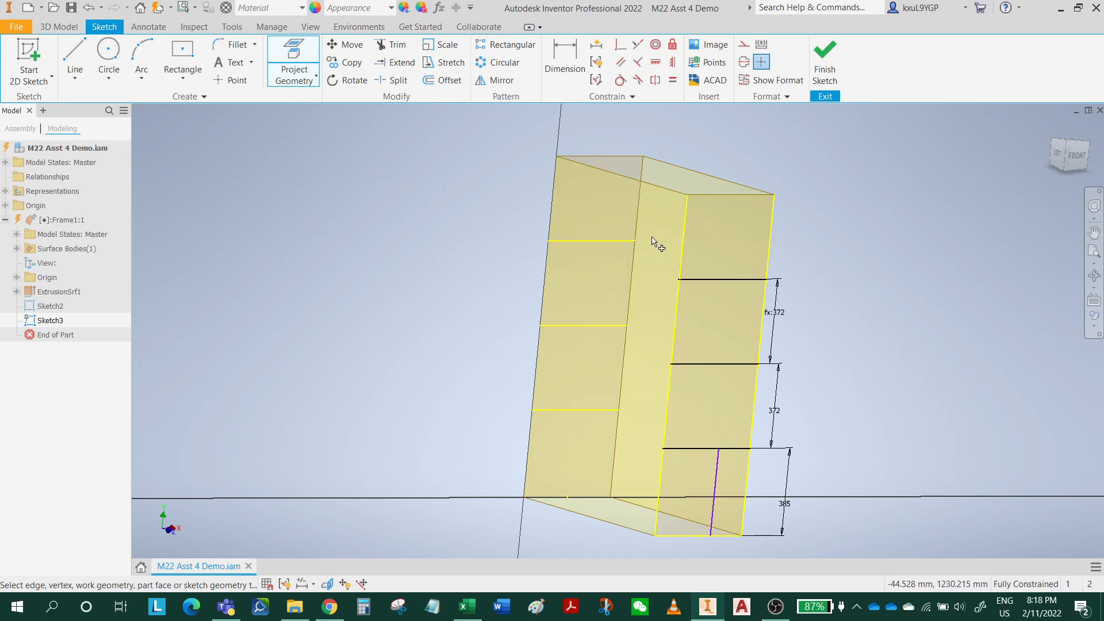
click(826, 58)
- Reopen Sketch2, dimension the short vertical line 281 mm from the face's left edge, and finish the sketch
click(38, 308)
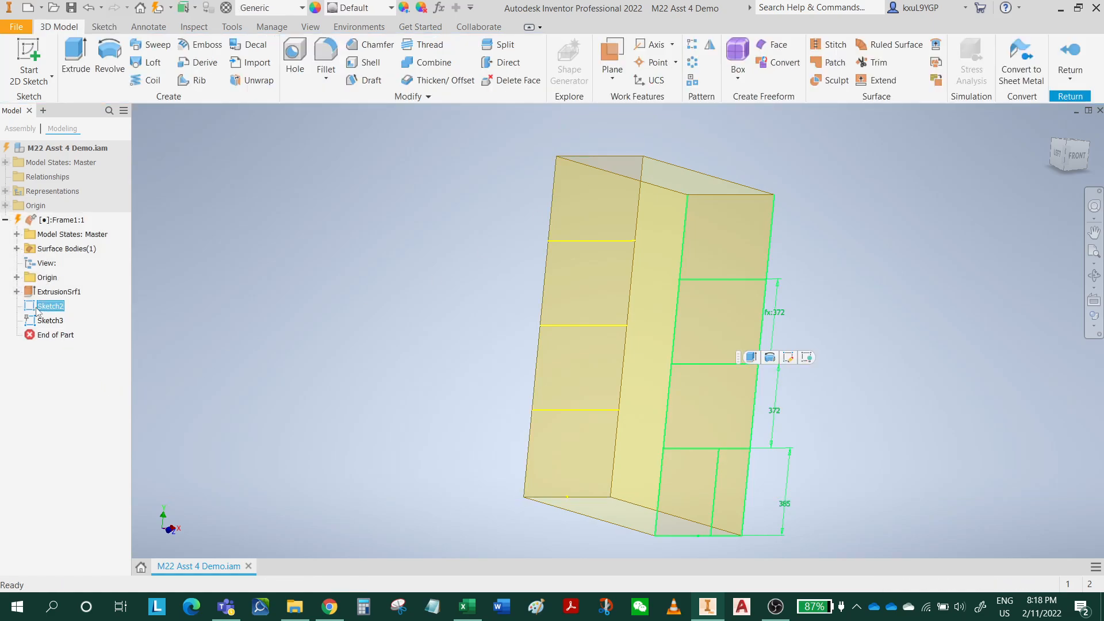
double_click(38, 307)
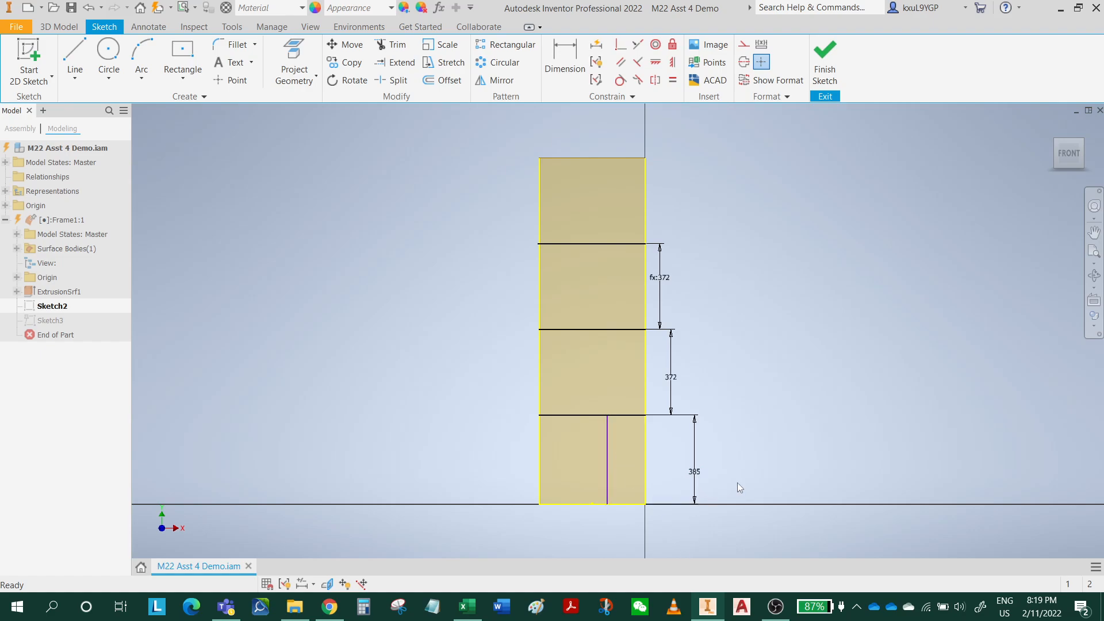
middle_drag(737, 482, 740, 401)
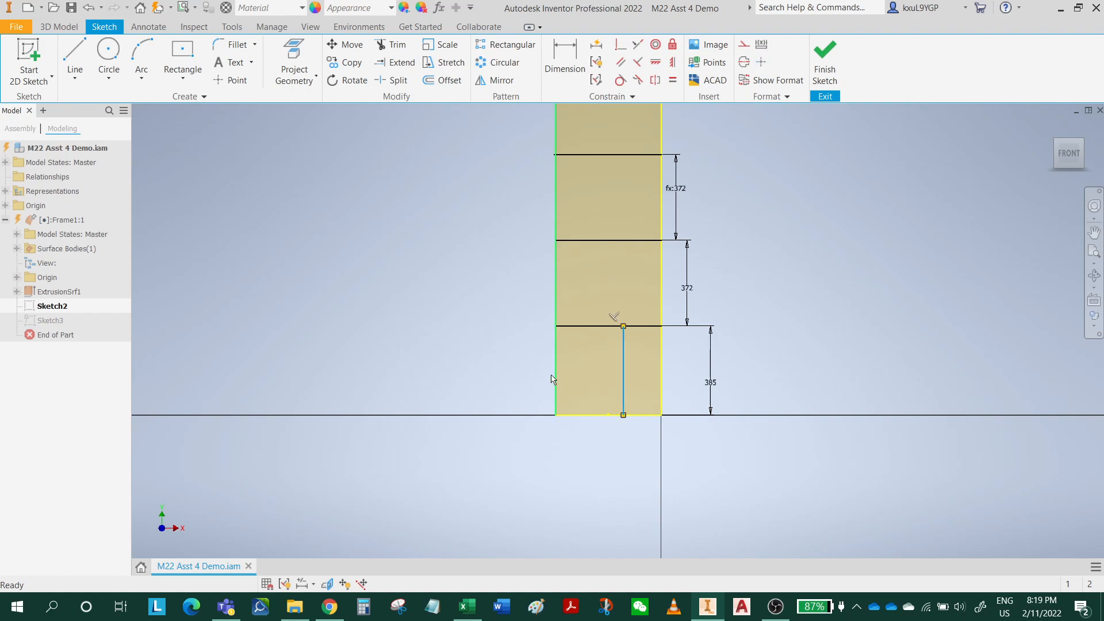
key(d)
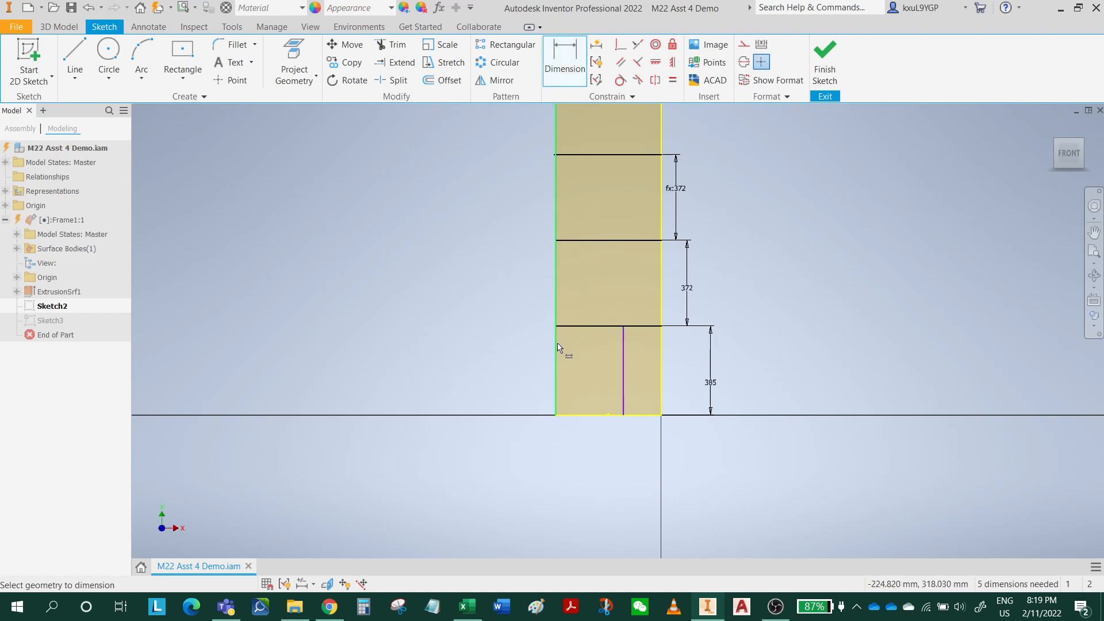
click(557, 375)
click(622, 390)
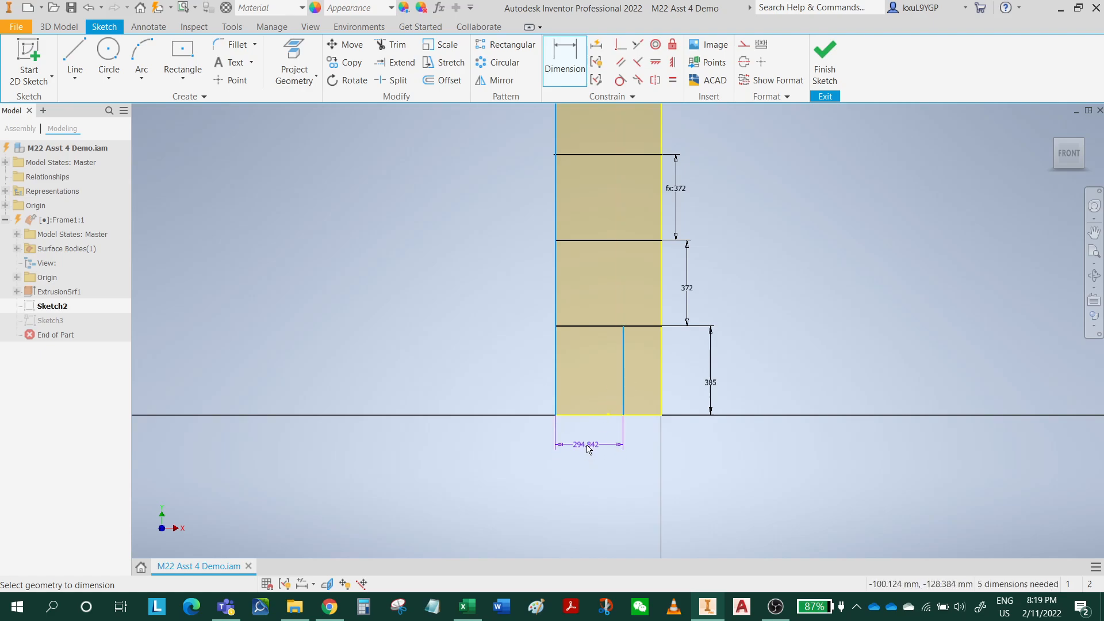
click(592, 446)
text(281)
key(Return)
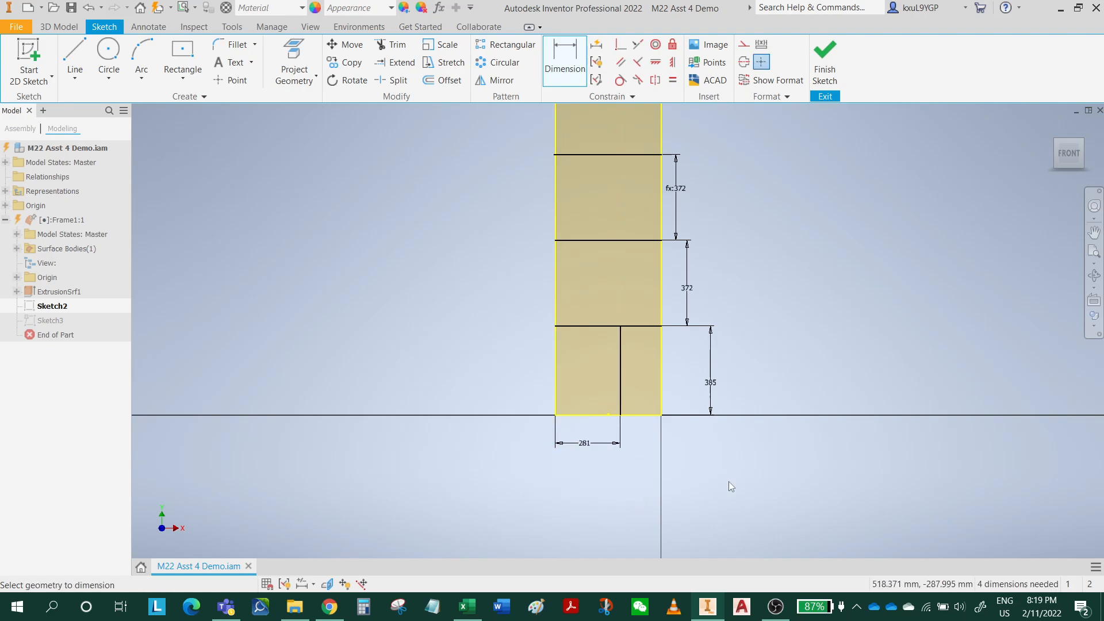
click(828, 64)
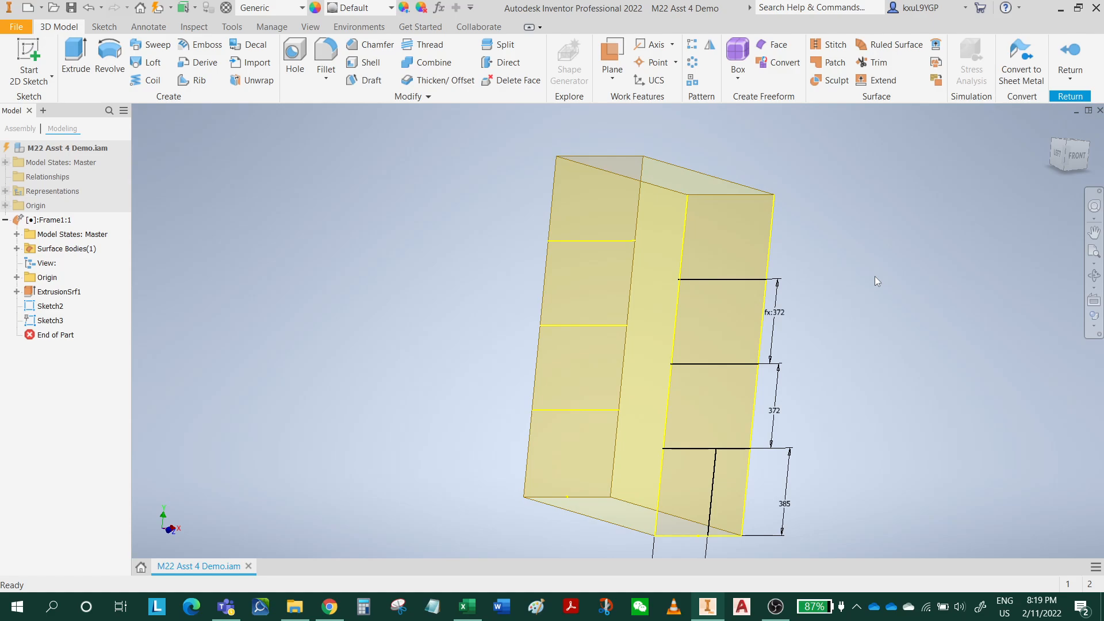
- Start a sketch on the wide side face that joins the two narrow faces of the surface box
click(750, 340)
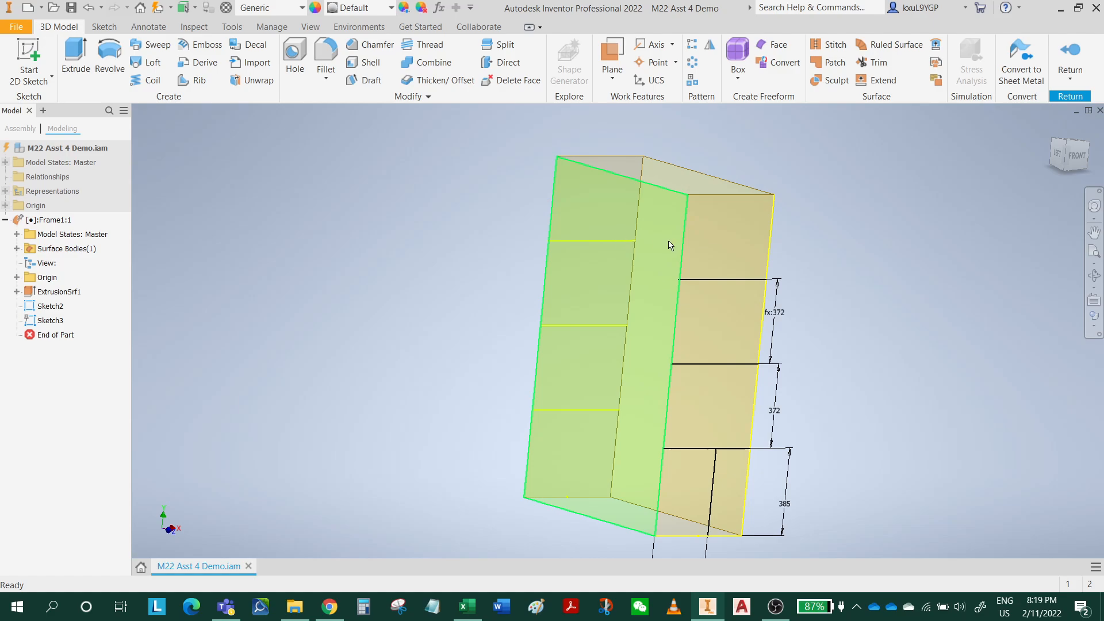
right_click(668, 239)
click(915, 222)
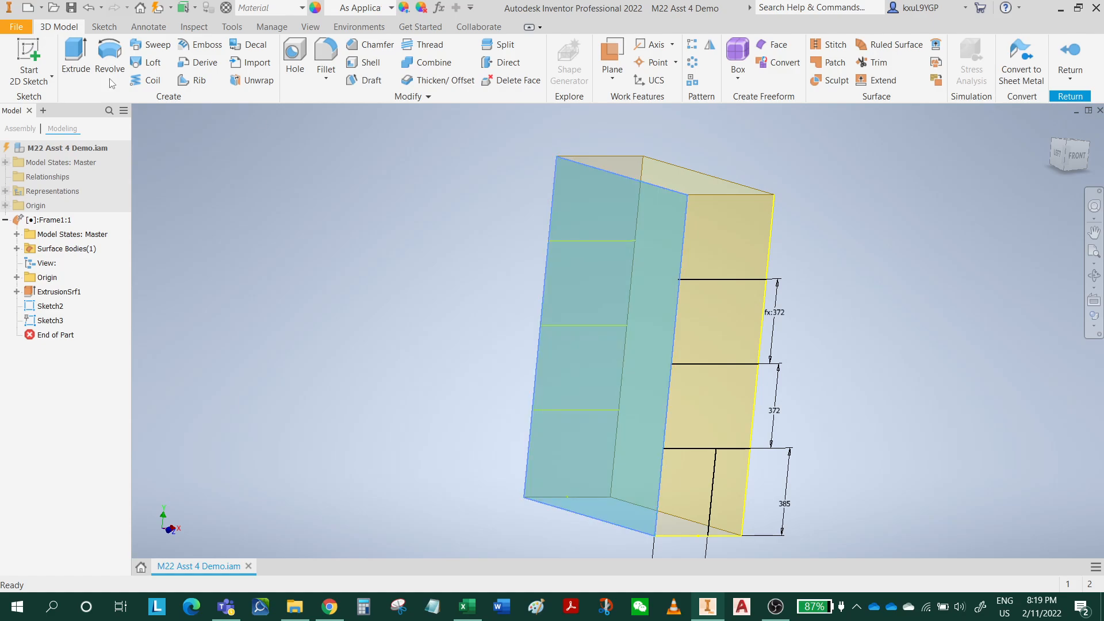
click(34, 60)
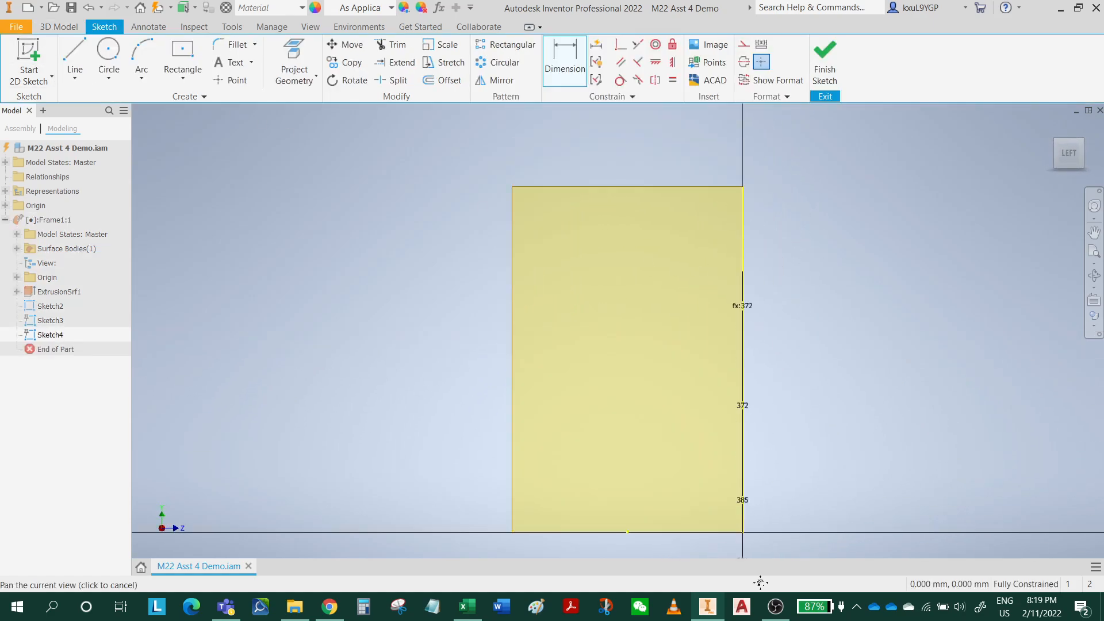
mouse_move(684, 452)
middle_down()
mouse_move(732, 288)
mouse_move(630, 257)
middle_up()
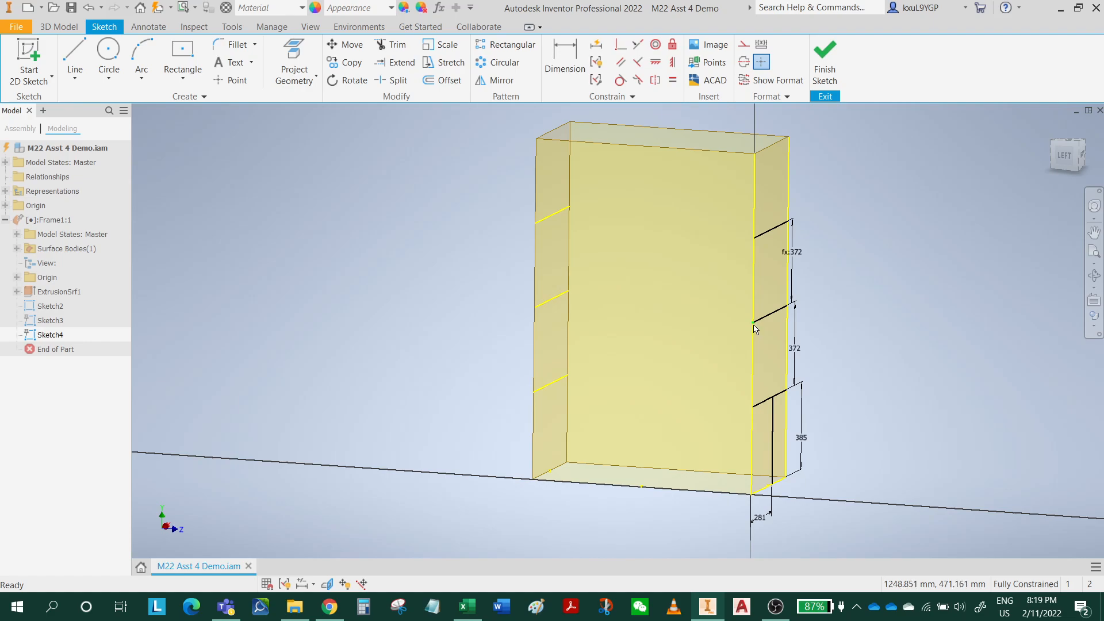
- Draw a horizontal line about 994 mm long across the wide side face, level with the uppermost divider lines
click(75, 53)
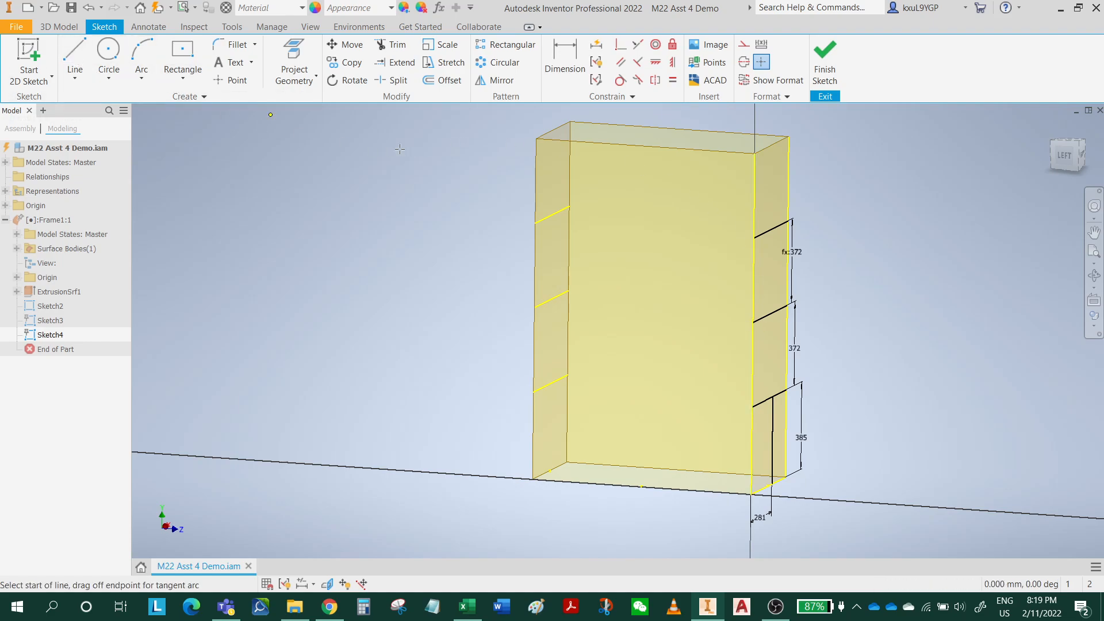
click(755, 237)
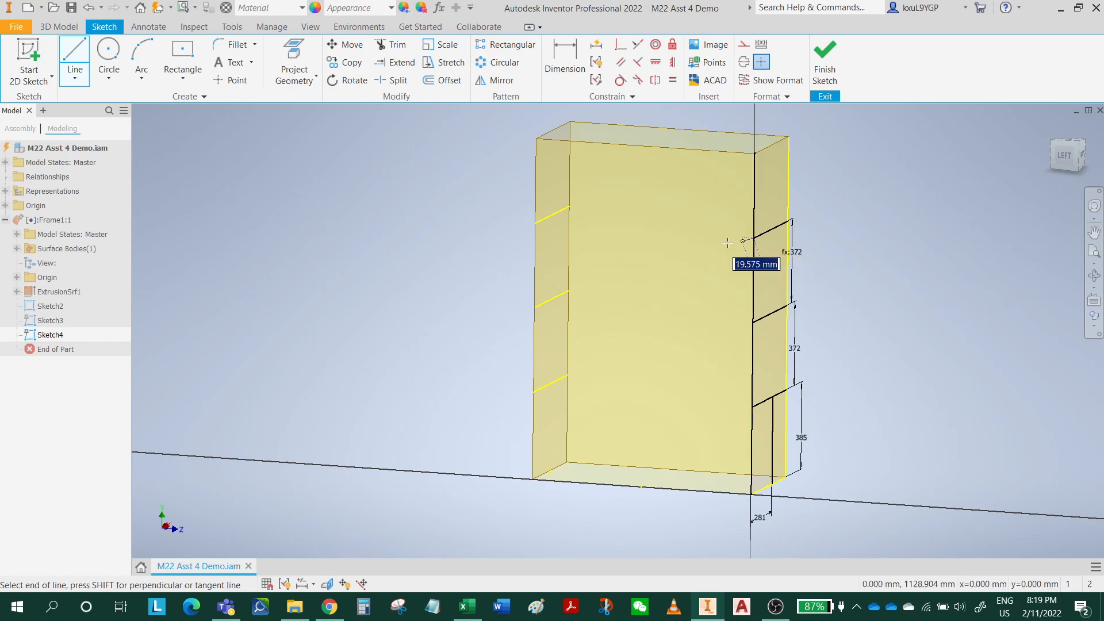
click(537, 224)
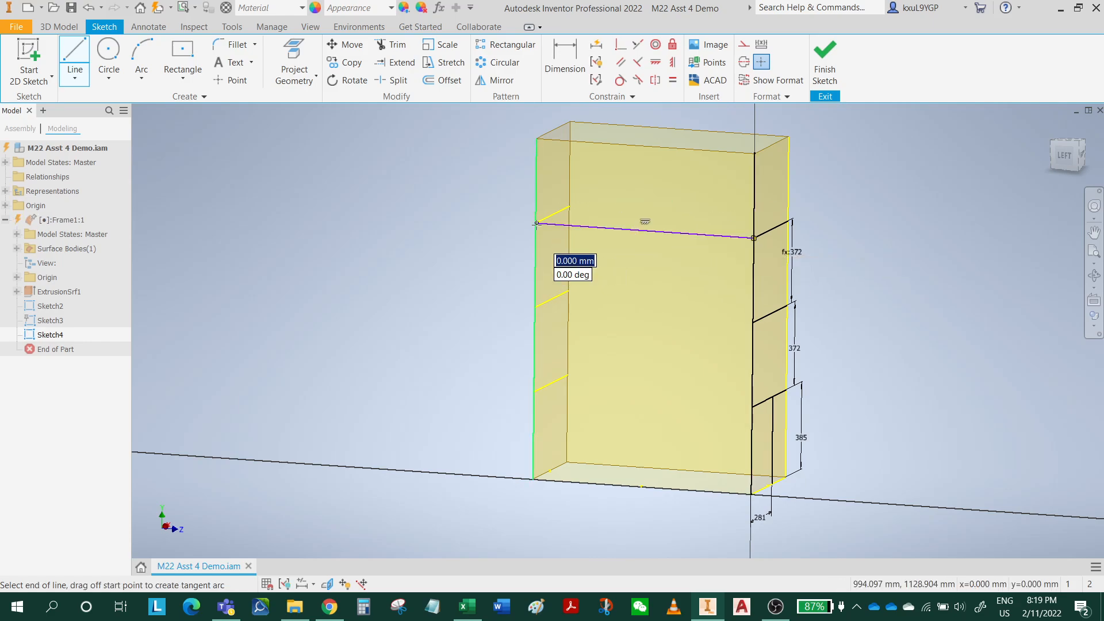
key(Escape)
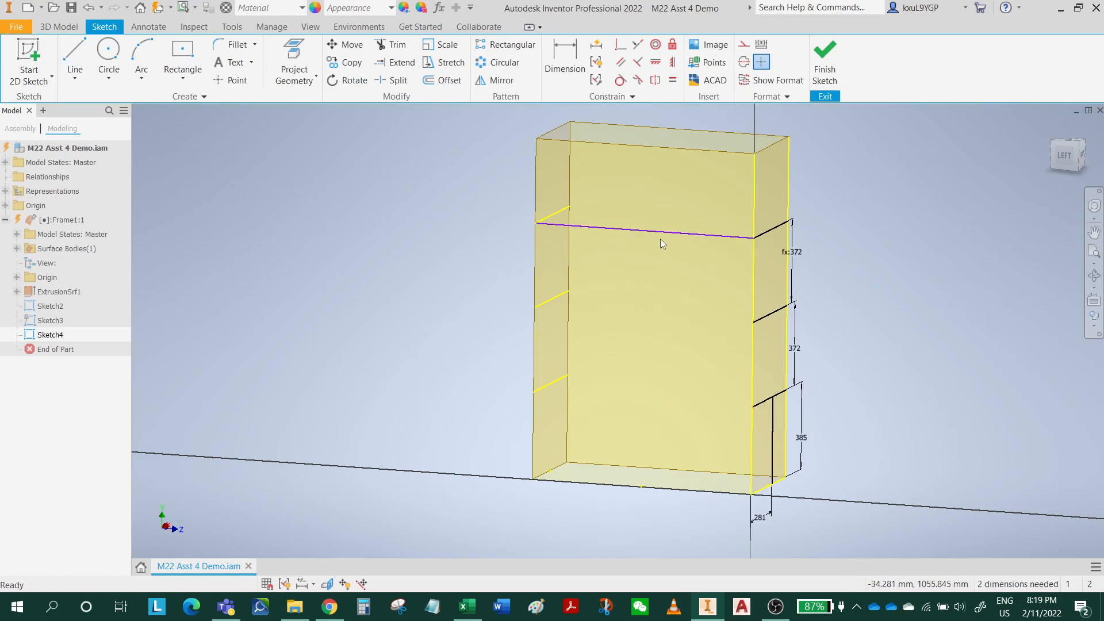
- Test whether the horizontal line moves freely up and down the face, and delete it
drag(665, 233, 676, 202)
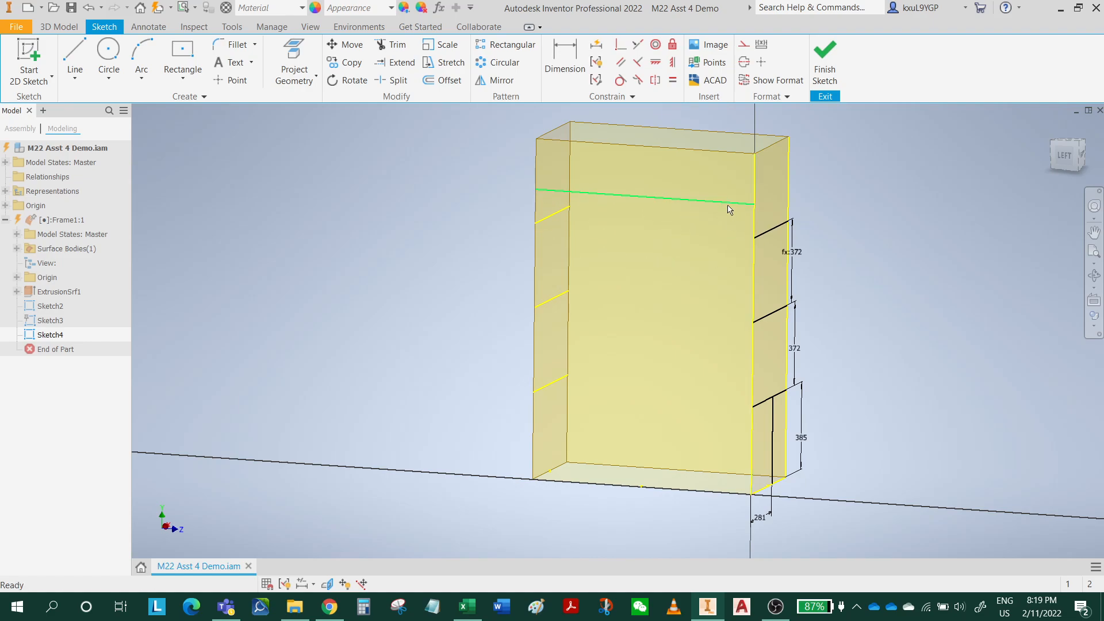
drag(726, 211, 738, 262)
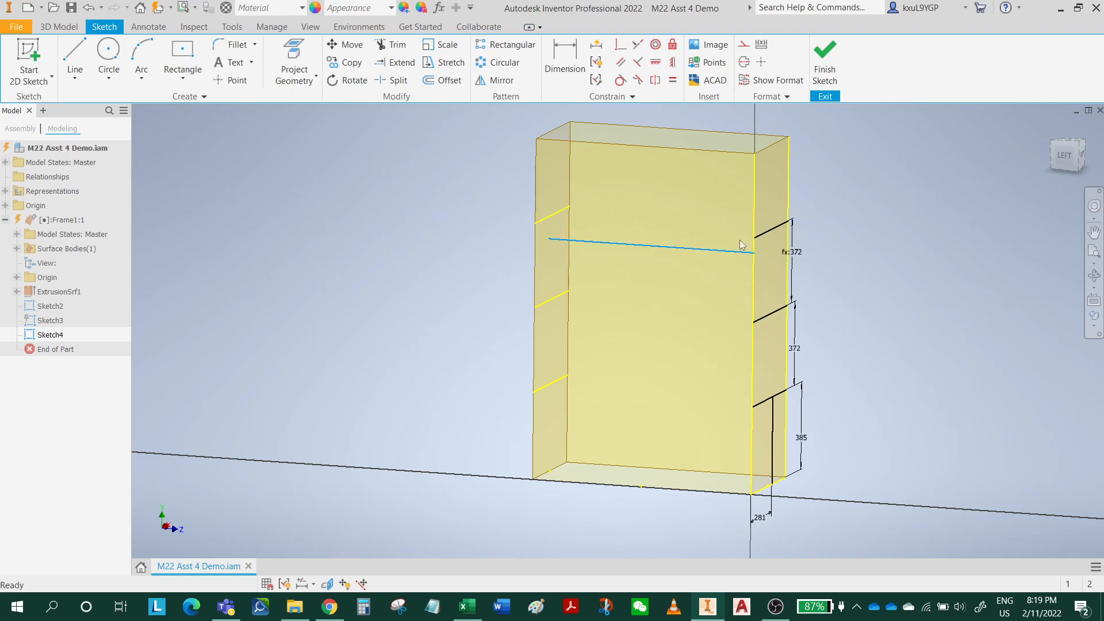
click(828, 219)
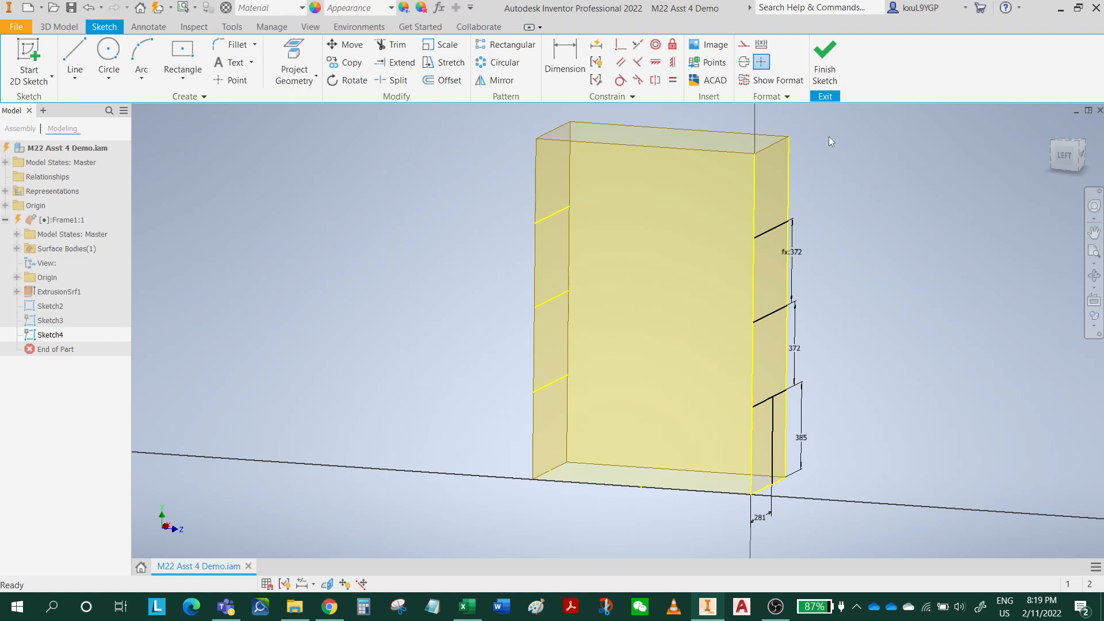
- Finish and reopen Sketch4, project the far narrow face's three divider lines into it, and finish the sketch
click(826, 64)
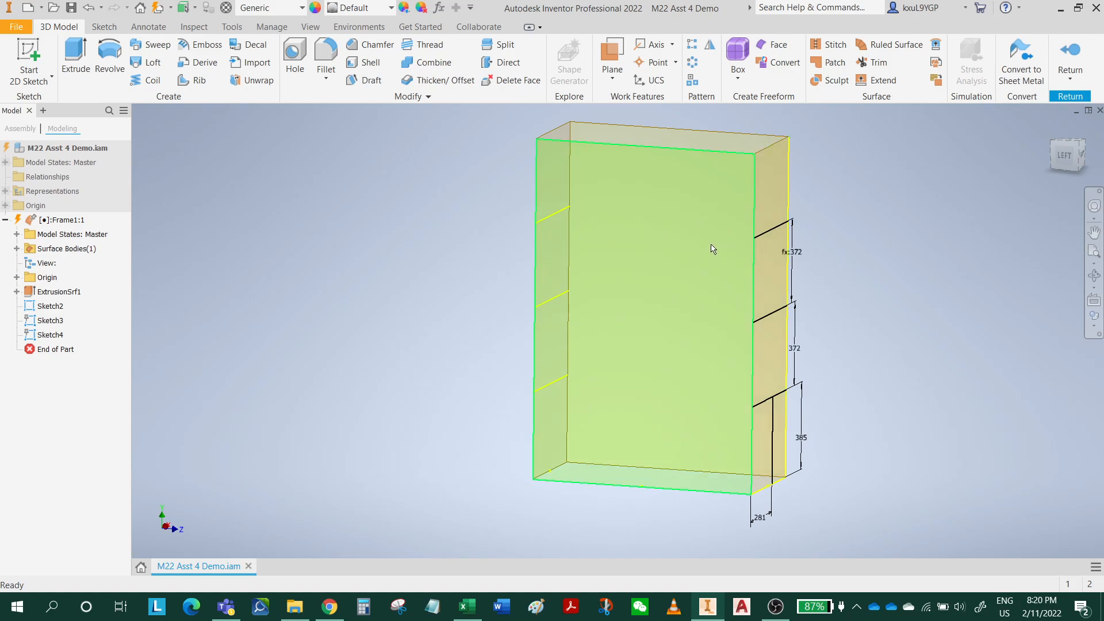
click(49, 335)
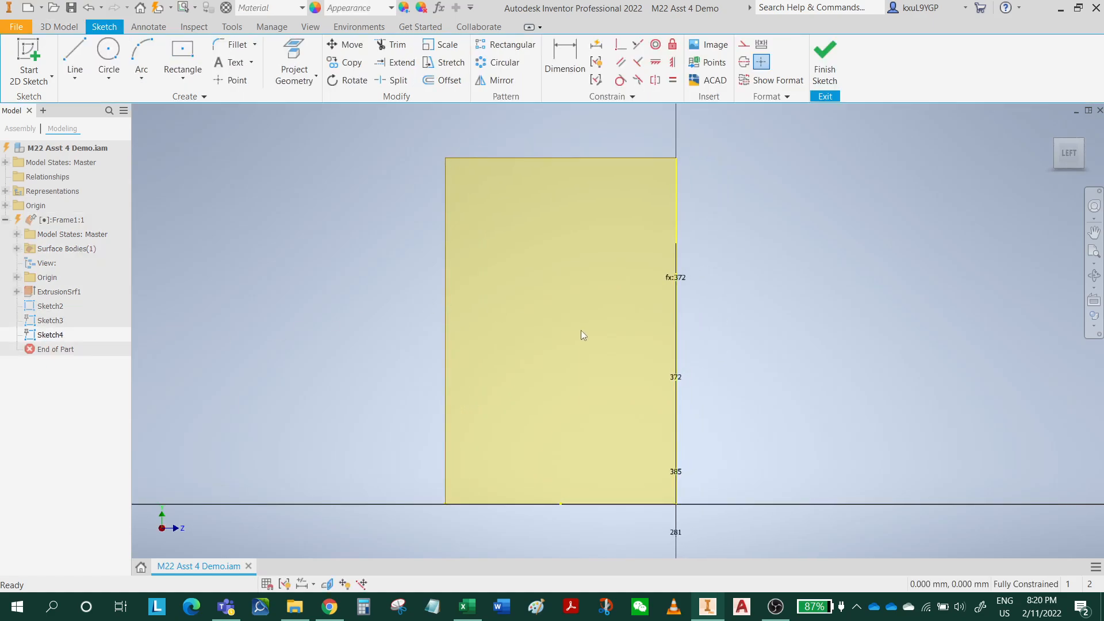
mouse_move(581, 331)
shift+middle_down()
mouse_move(515, 358)
mouse_move(539, 354)
shift+middle_up()
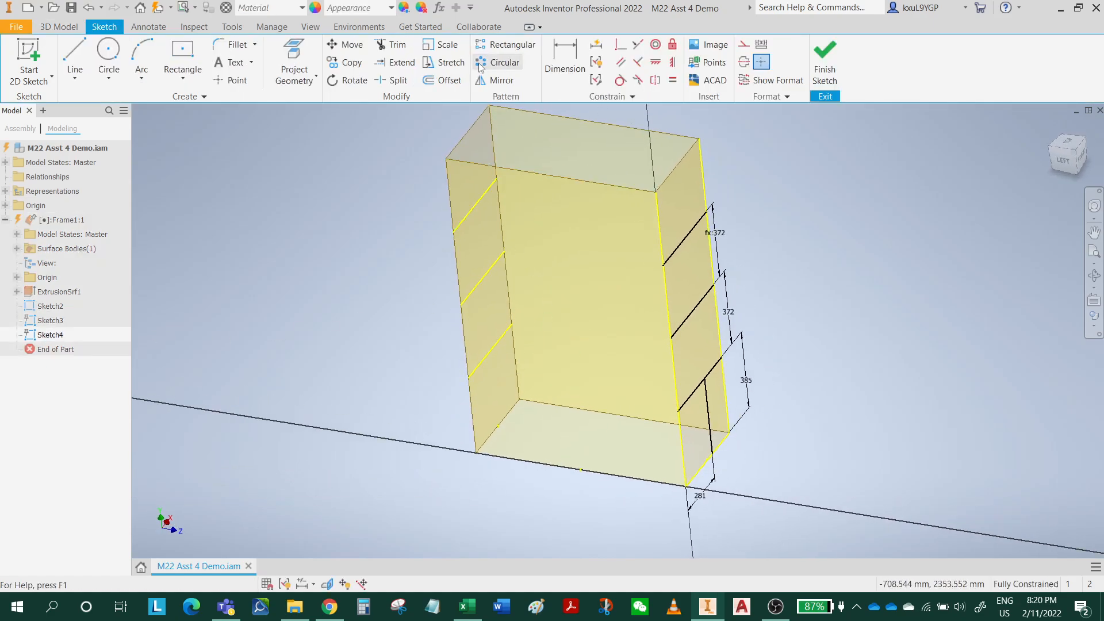
click(284, 55)
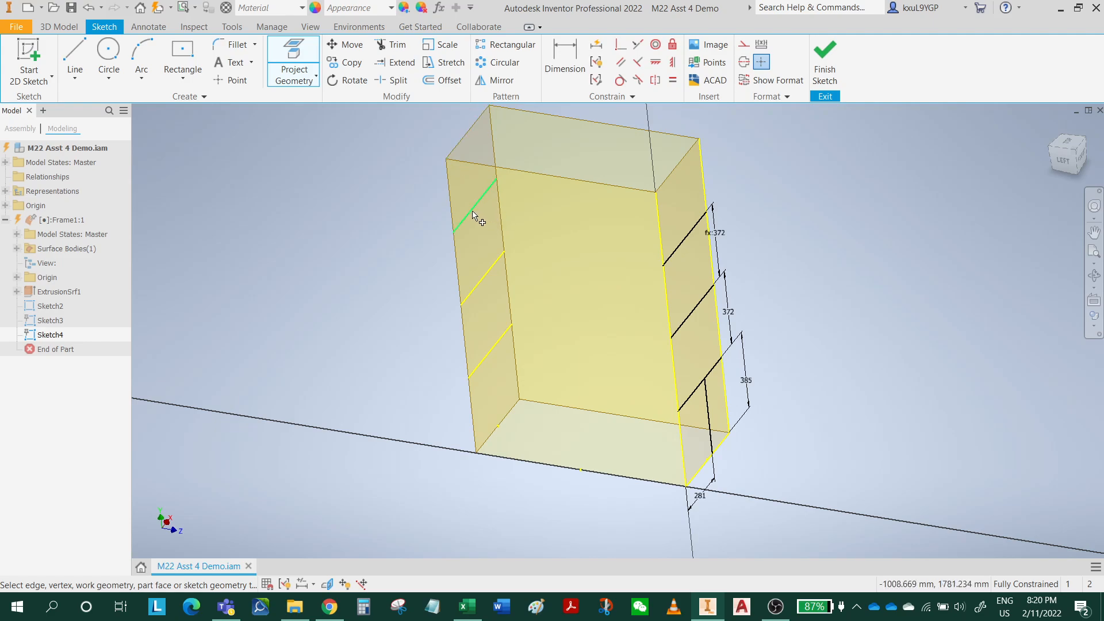
scroll(458, 233, up, 5)
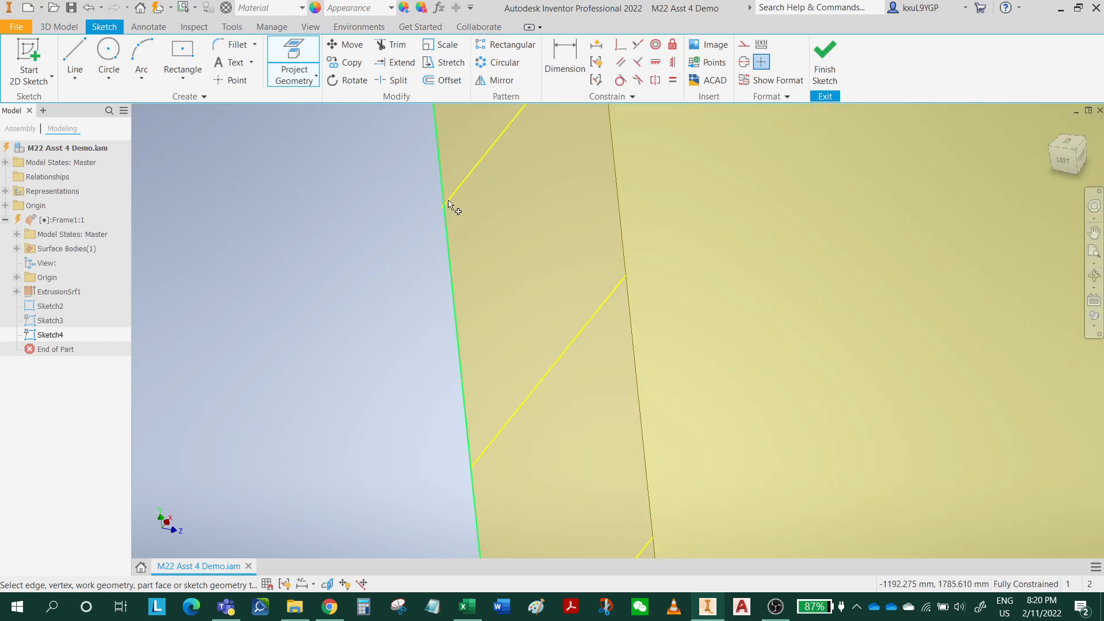
scroll(569, 241, down, 2)
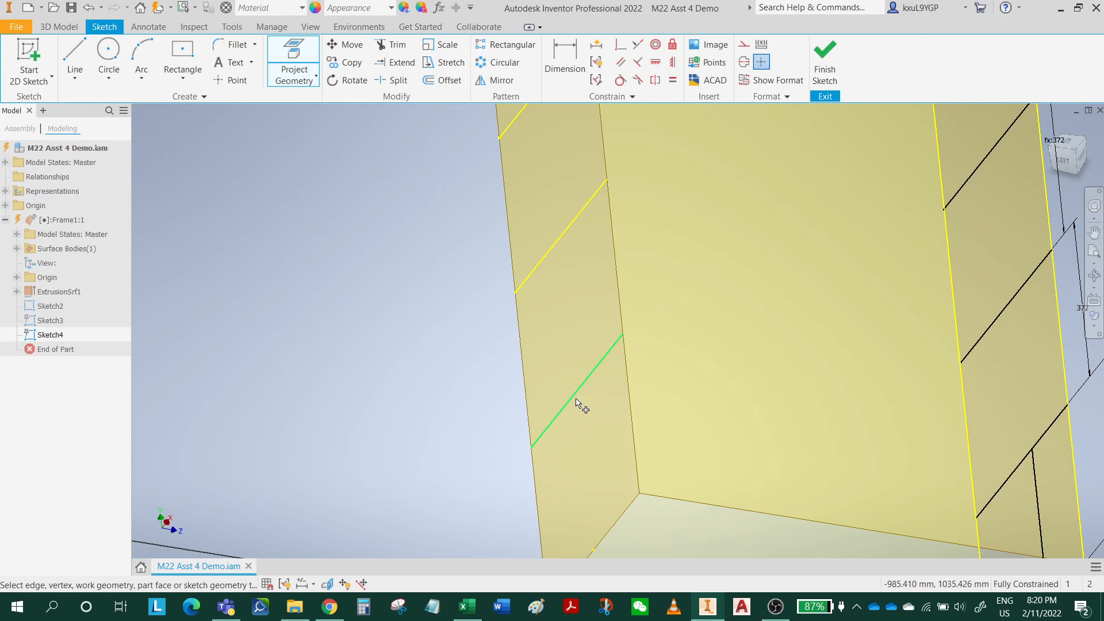
scroll(667, 448, down, 5)
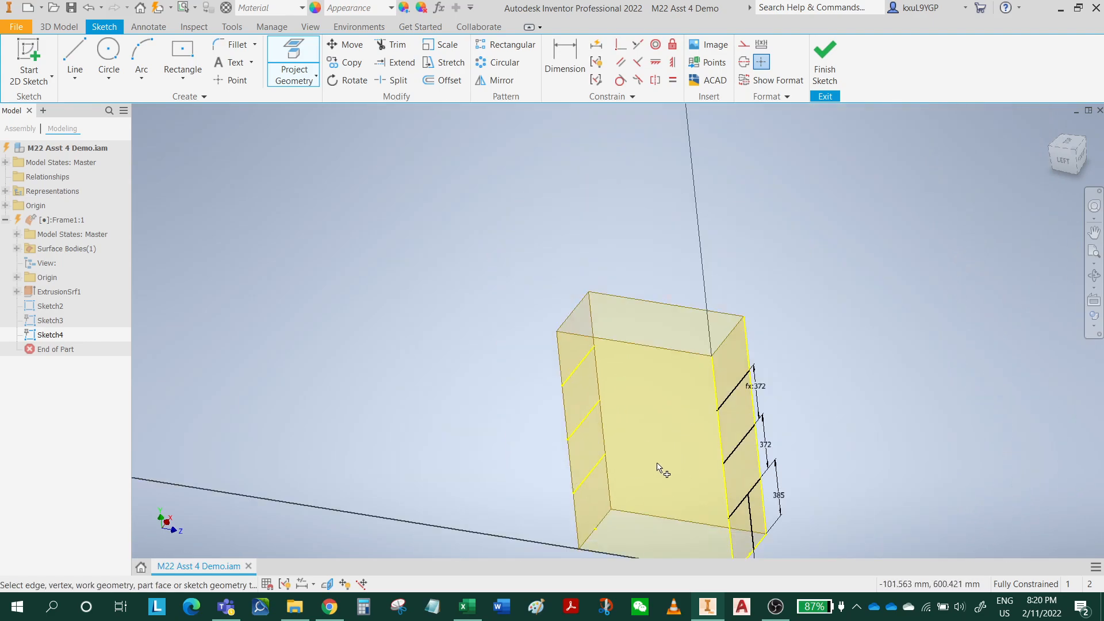
middle_drag(658, 466, 662, 352)
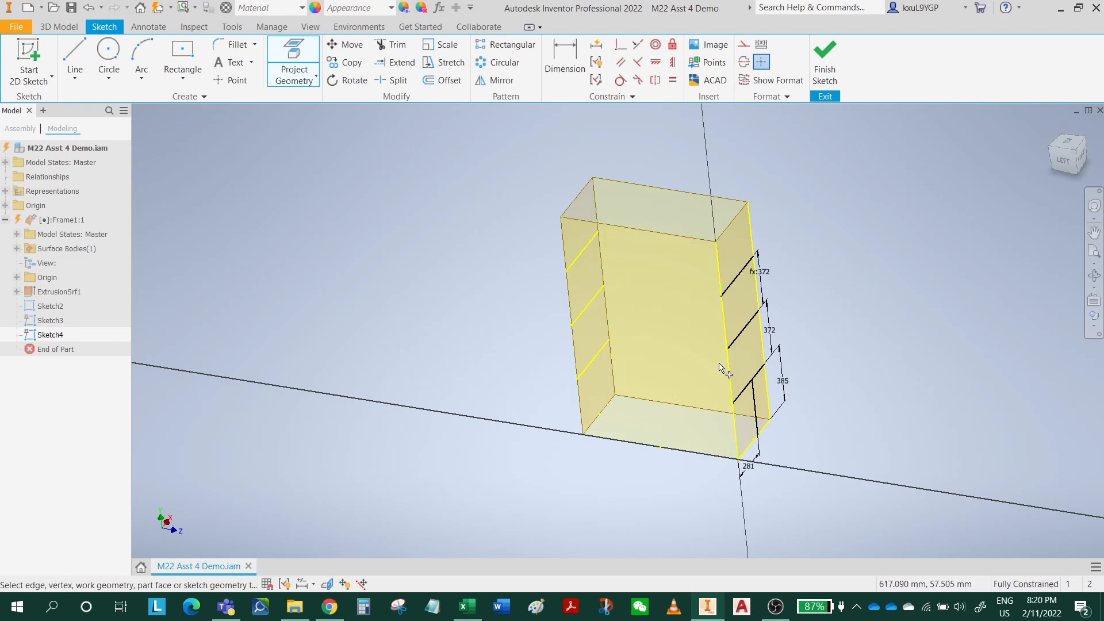
click(825, 57)
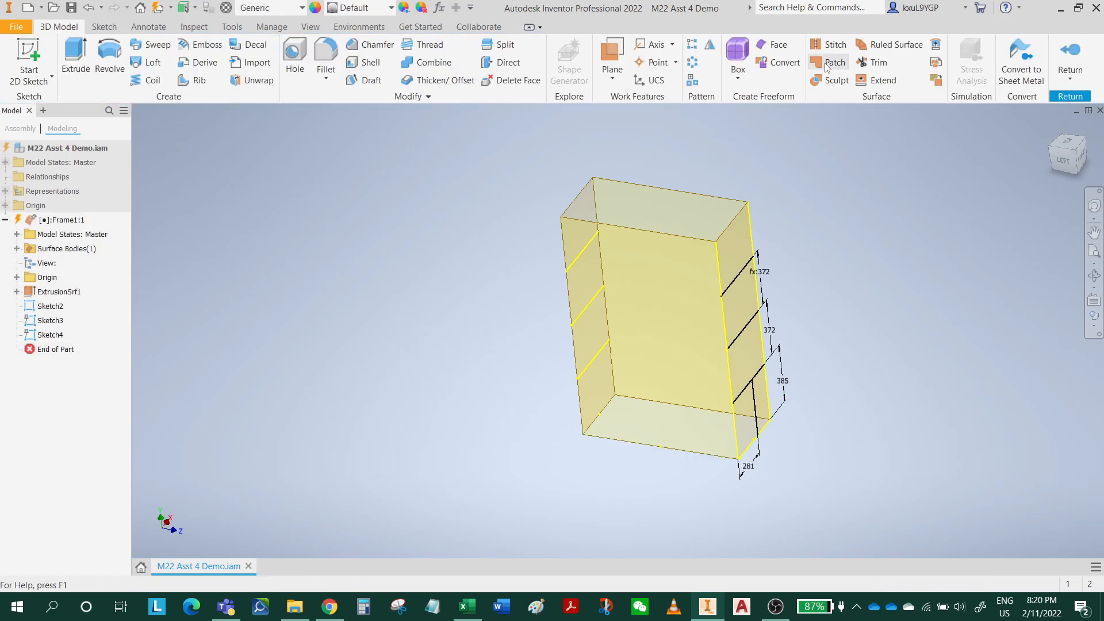
- Reopen Sketch4 and draw three horizontal lines across the wide side face, joining the divider line ends of the two narrow faces
double_click(46, 336)
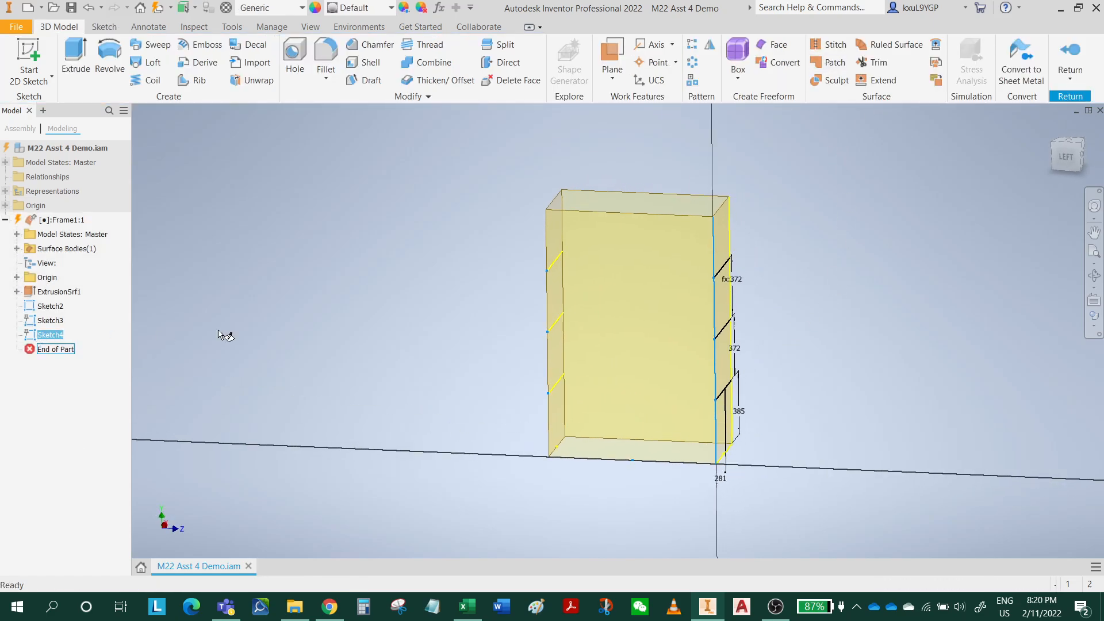
shift+middle_drag(680, 335, 641, 351)
click(81, 53)
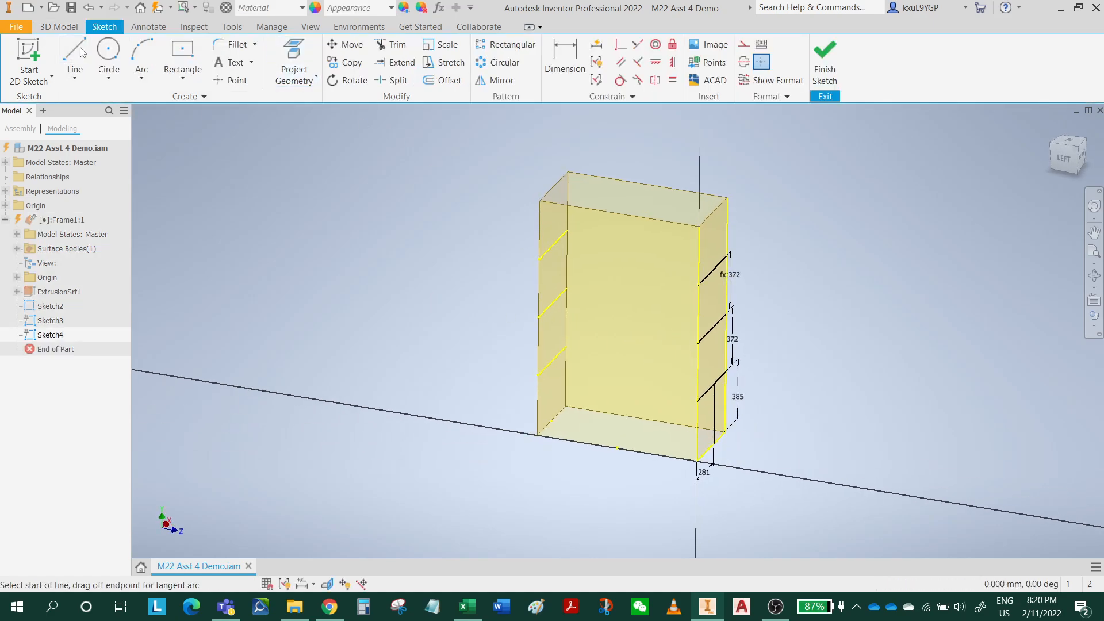
click(537, 260)
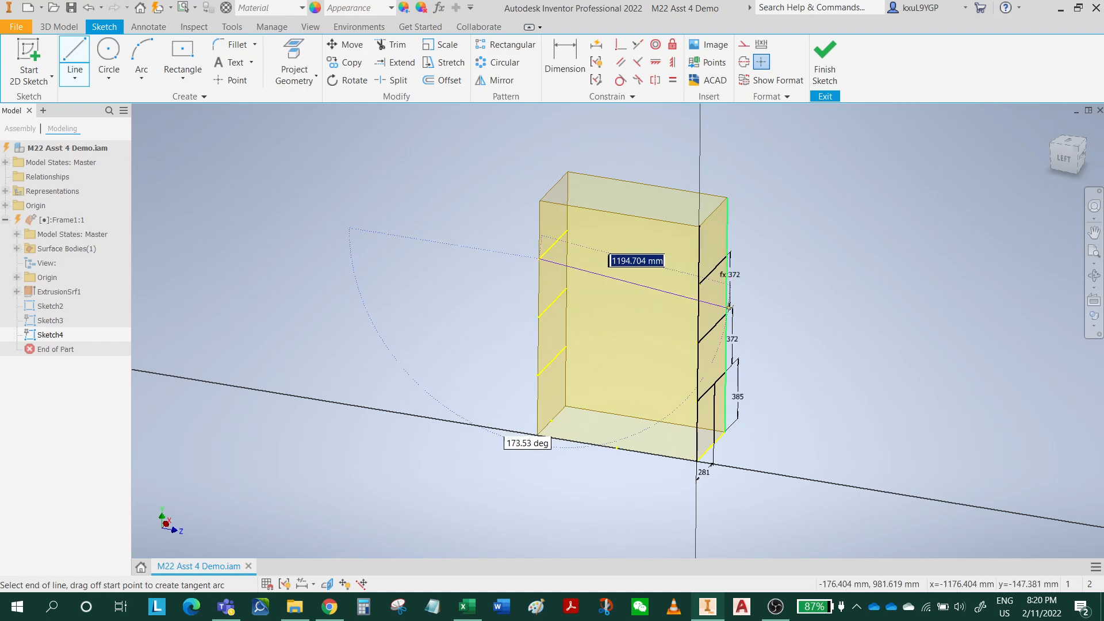
double_click(699, 284)
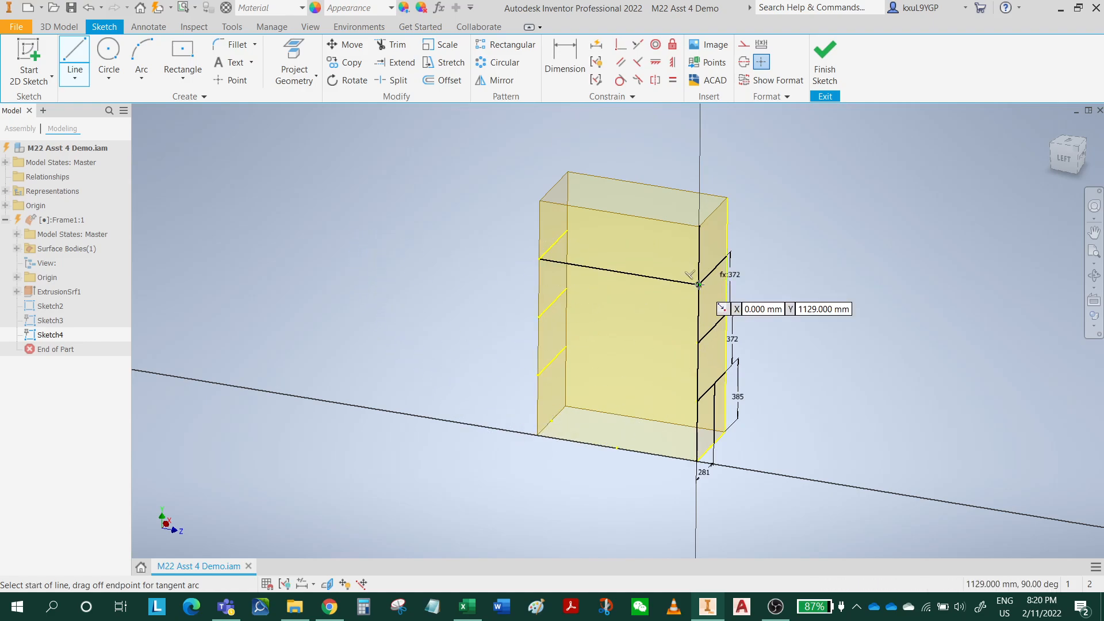
click(541, 321)
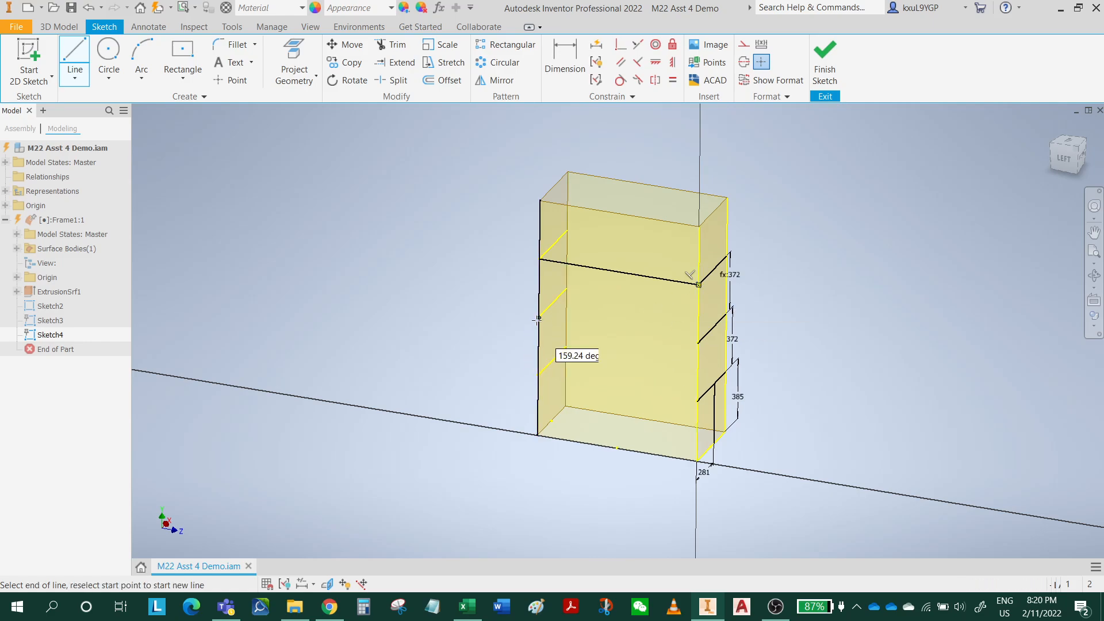
double_click(698, 343)
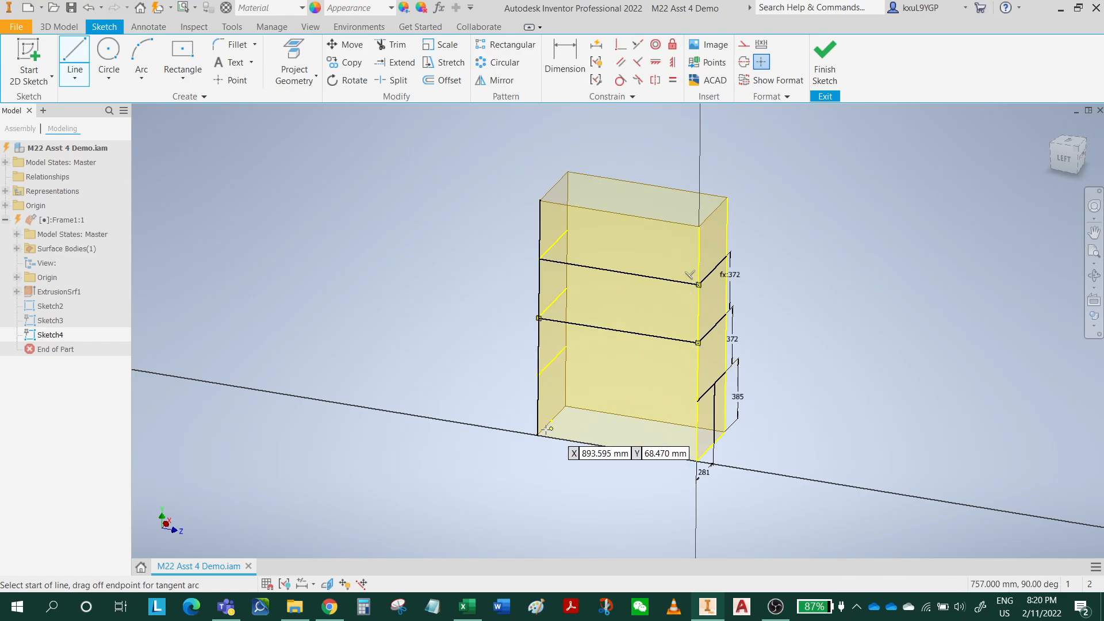
click(538, 375)
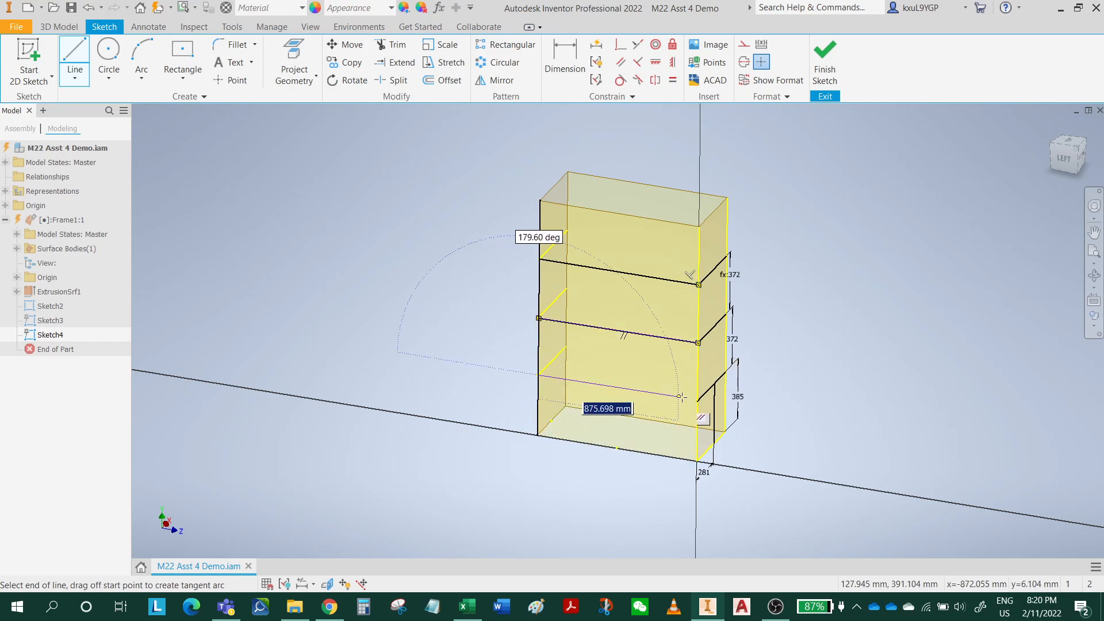
double_click(698, 401)
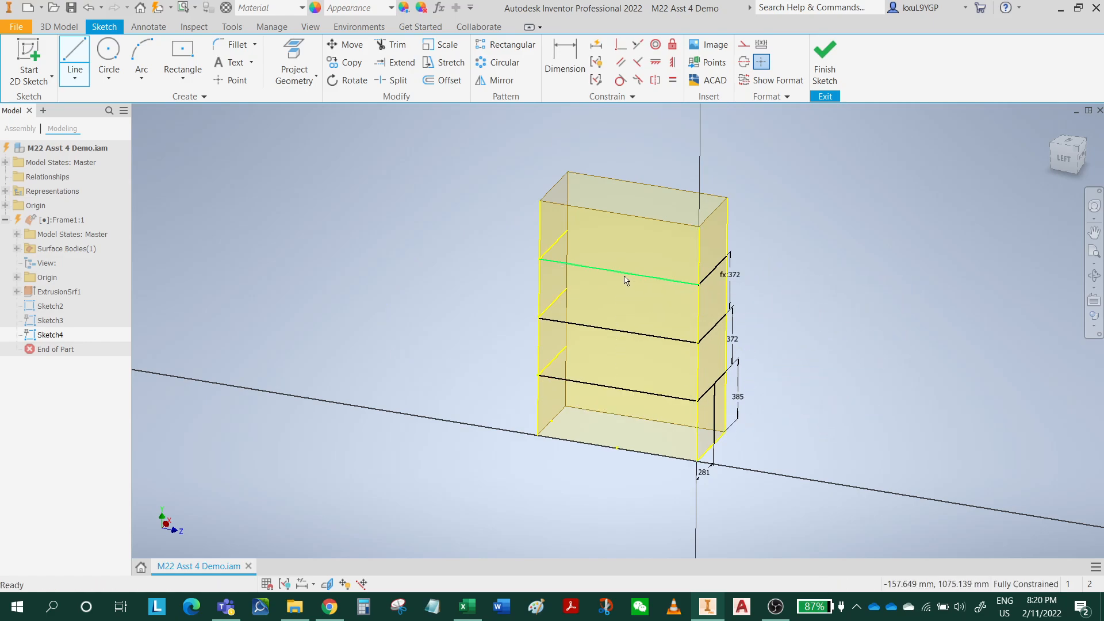
key(Escape)
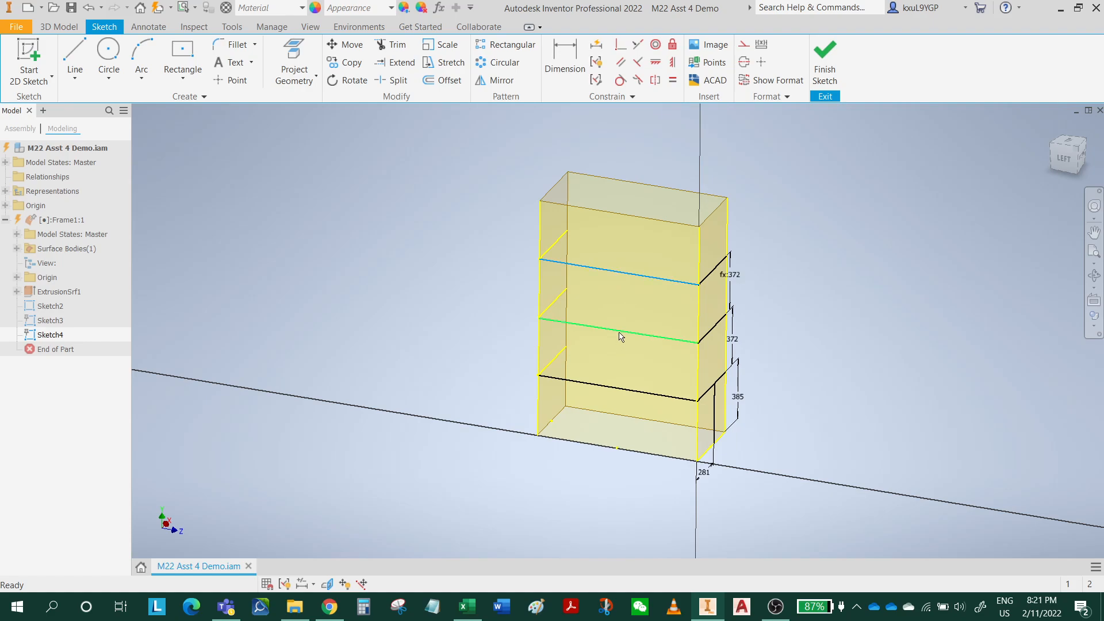
- Check the middle horizontal line on the wide side face and finish the sketch
click(620, 336)
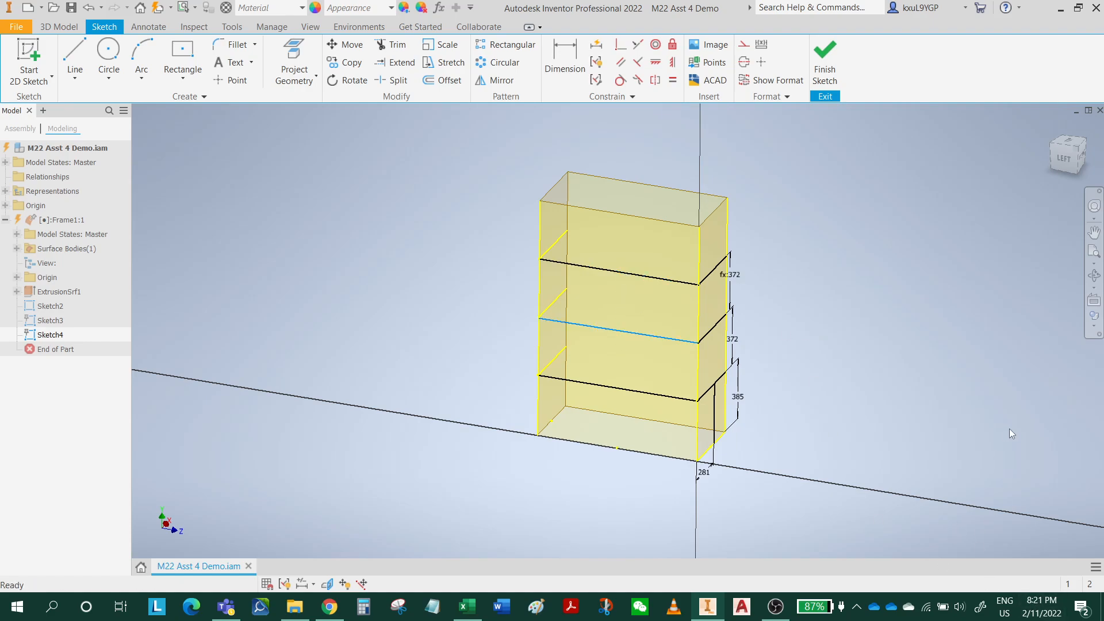
shift+middle_drag(959, 409, 922, 406)
click(831, 61)
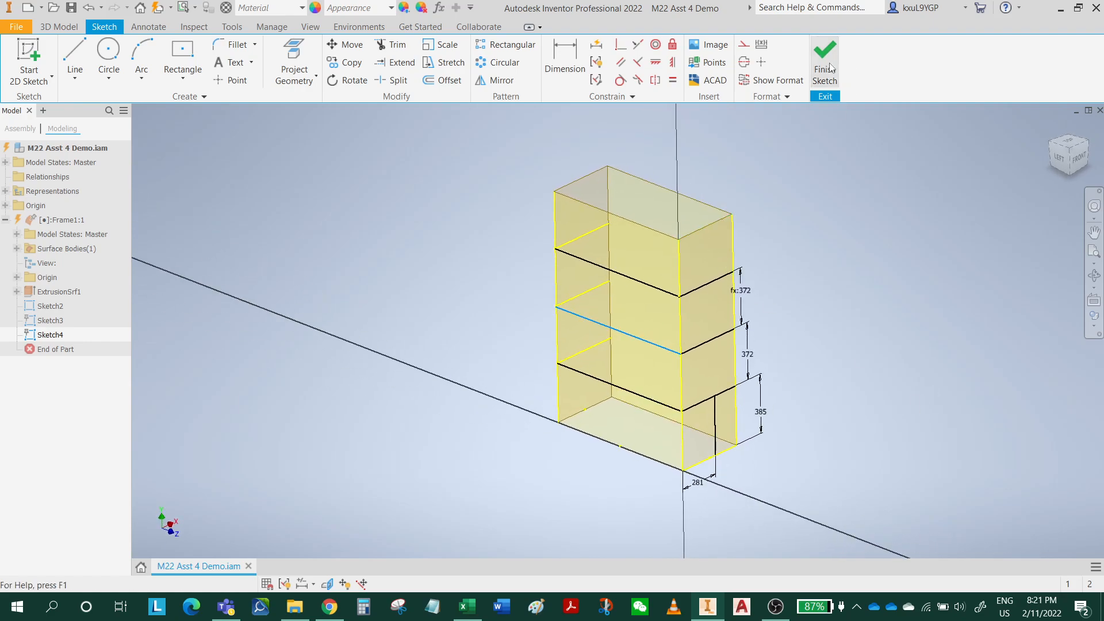
- Start a sketch on the opposite wide face of the surface box and project the three horizontal divider lines onto it
click(649, 197)
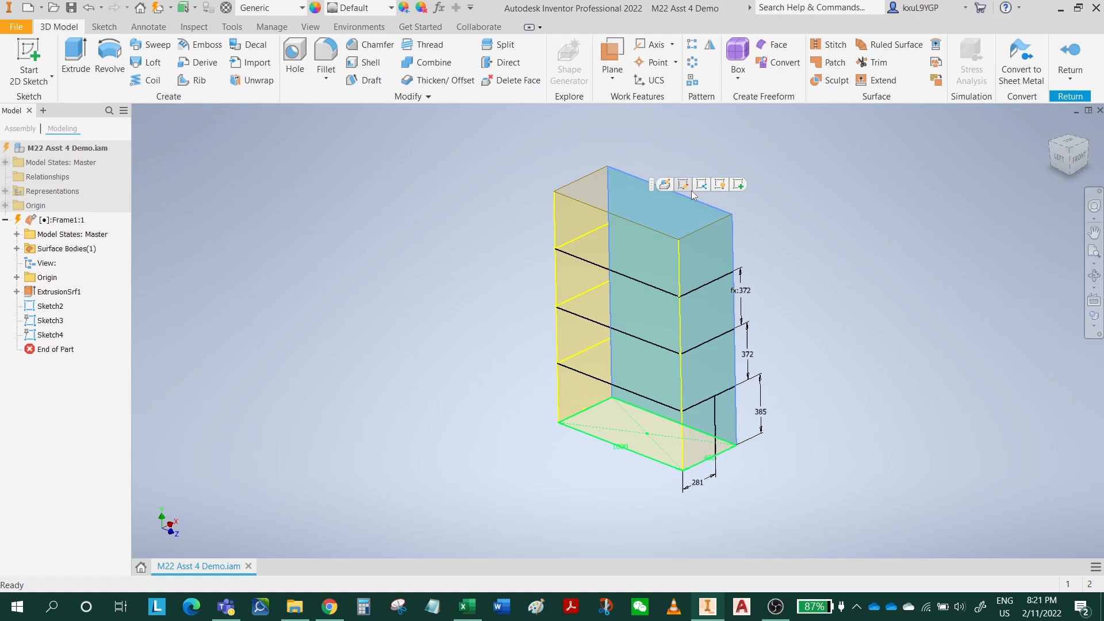
click(742, 185)
mouse_move(781, 211)
shift+middle_down()
mouse_move(679, 235)
mouse_move(713, 244)
shift+middle_up()
click(592, 241)
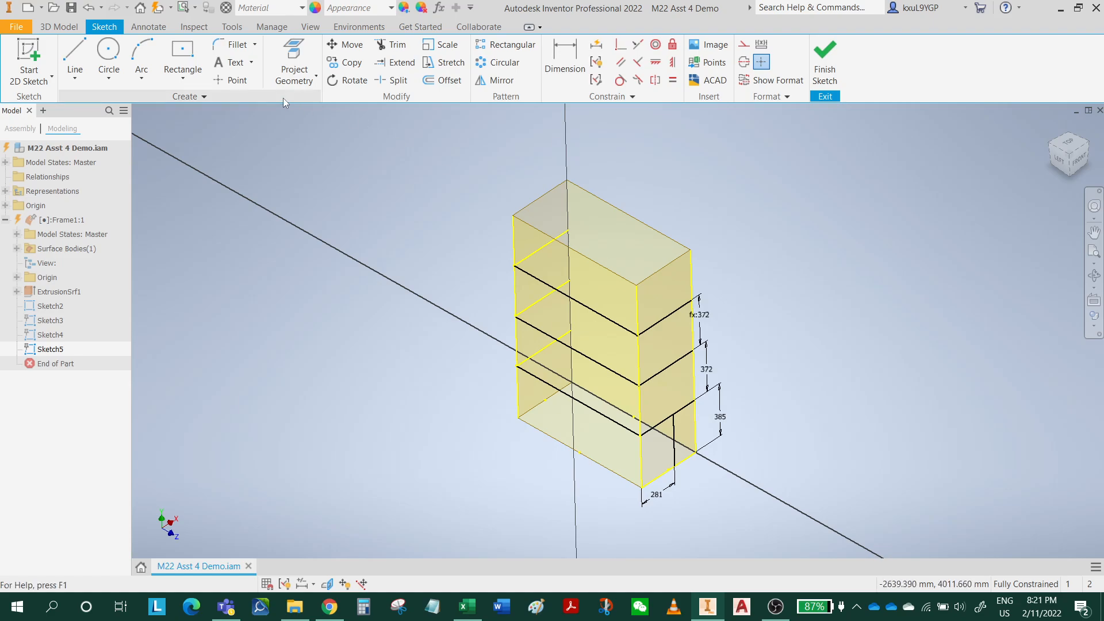
key(p)
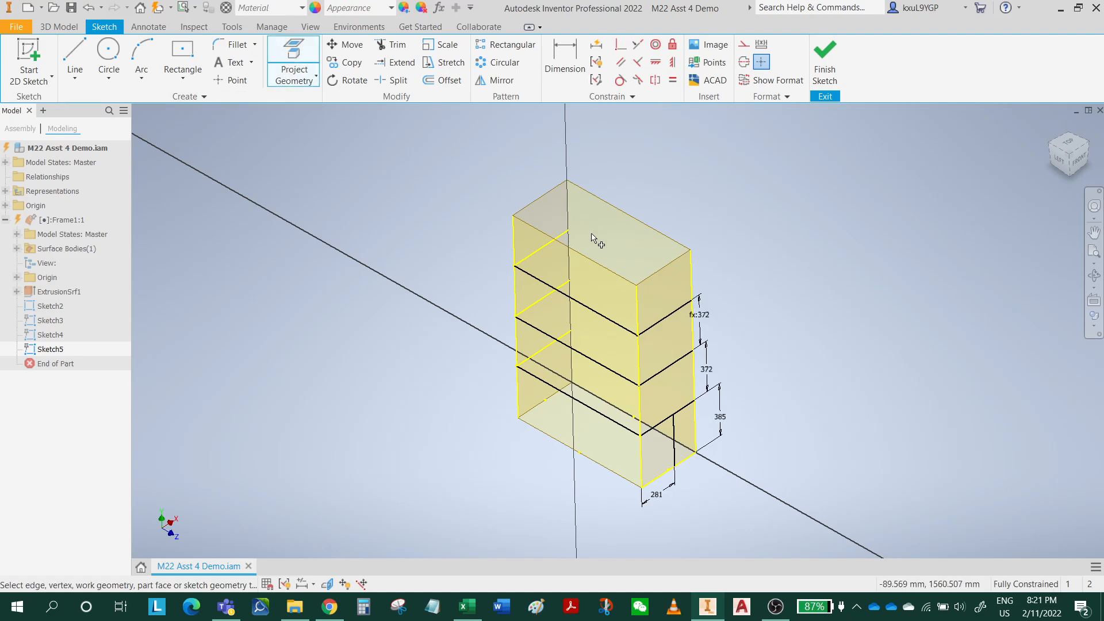
click(592, 305)
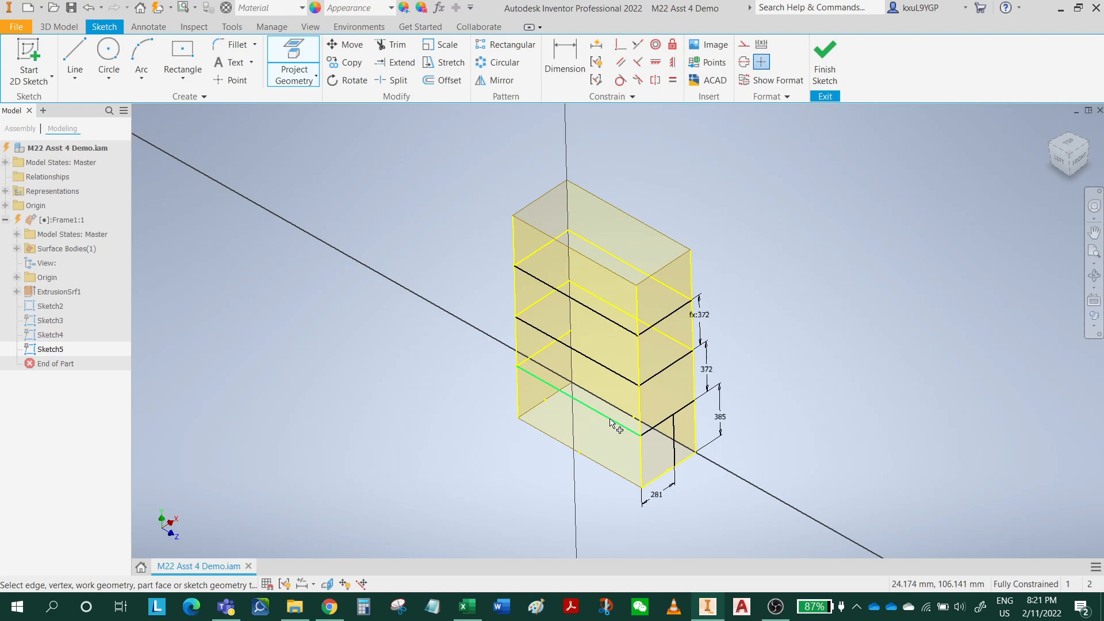
- Draw a vertical line 385 mm long from the lowest projected divider line down to the wide face's bottom edge
shift+middle_drag(764, 370, 520, 347)
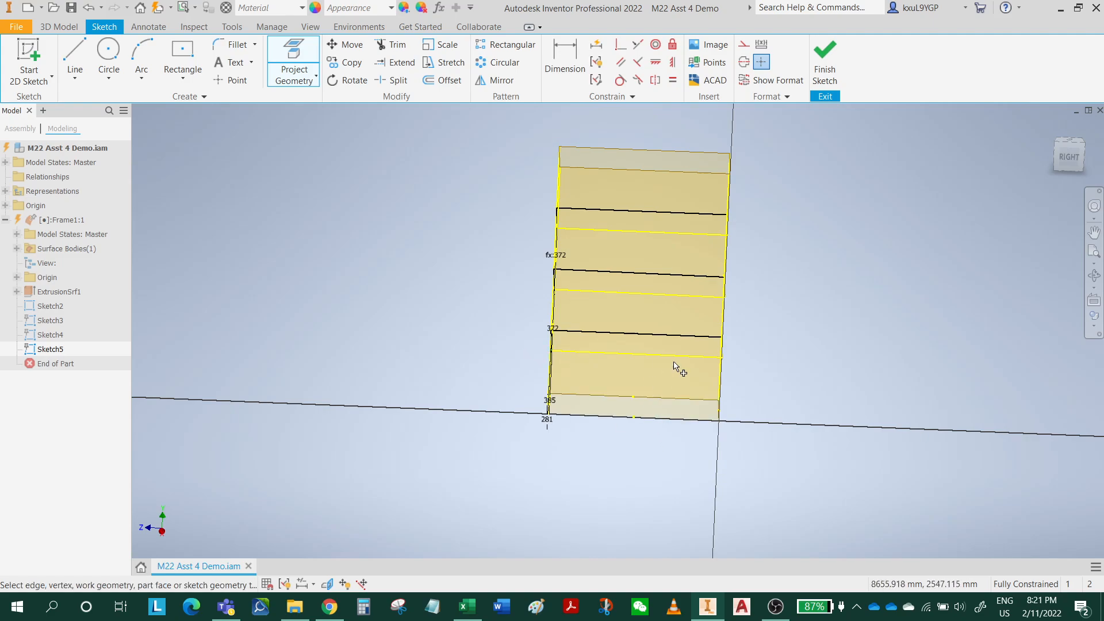
shift+middle_drag(645, 402, 764, 394)
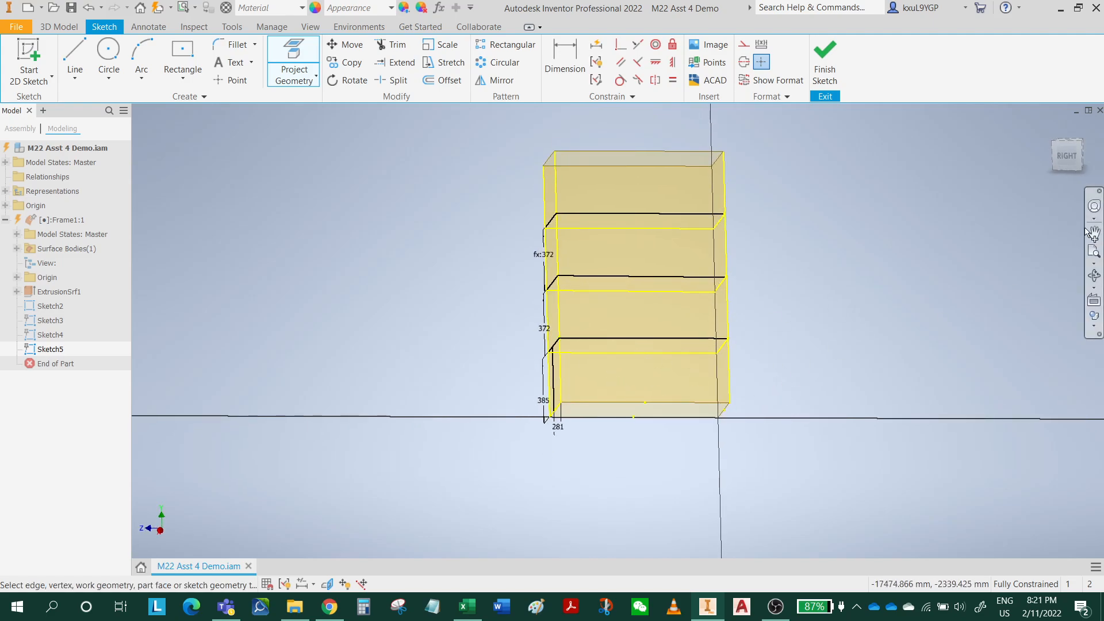
click(75, 62)
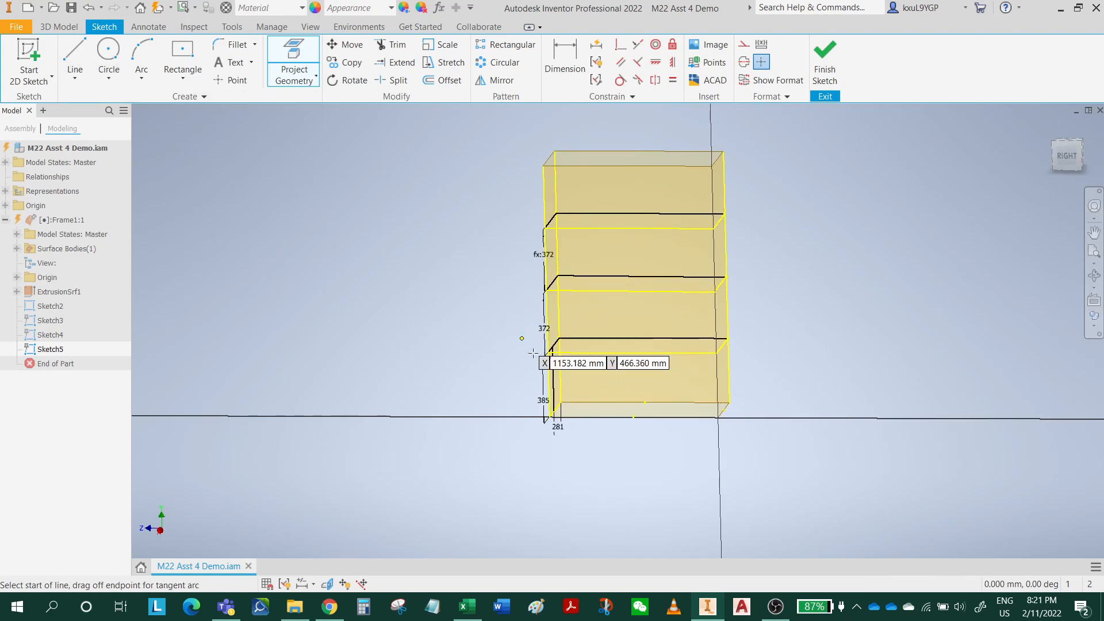
click(607, 355)
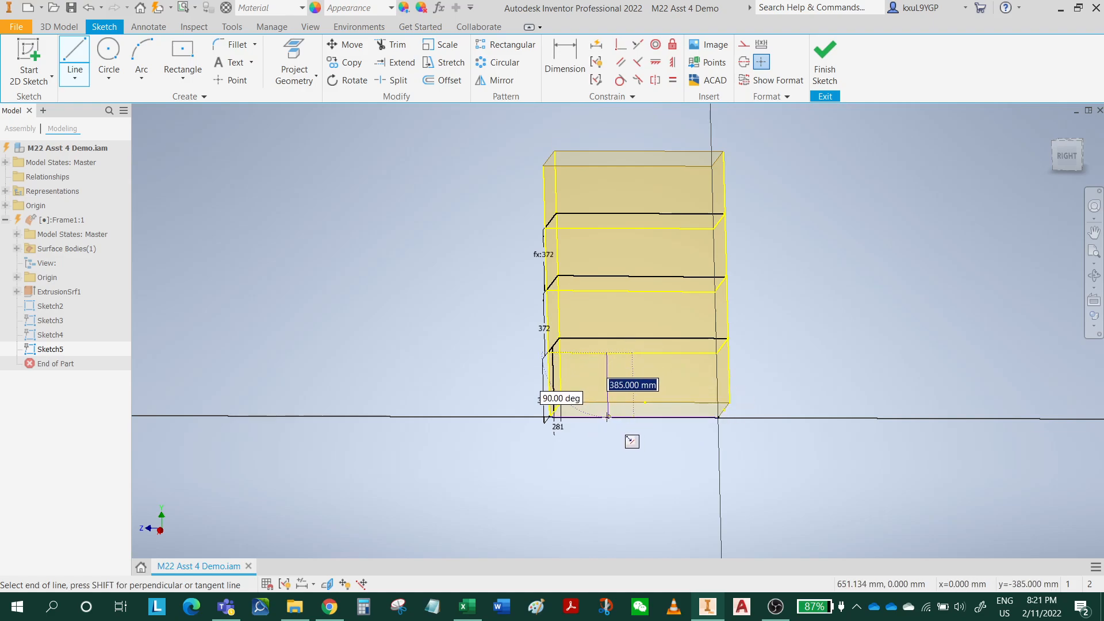
double_click(607, 417)
key(Escape)
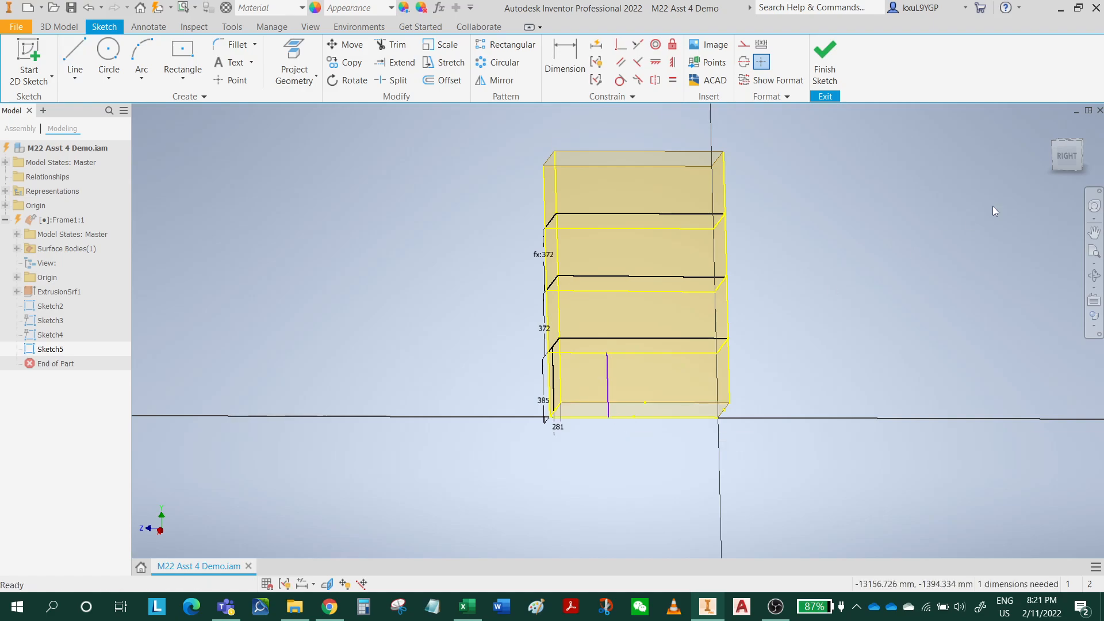
- Dimension the short vertical line 580 mm from the wide face's right edge as seen in the right view
click(1066, 155)
scroll(628, 410, down, 3)
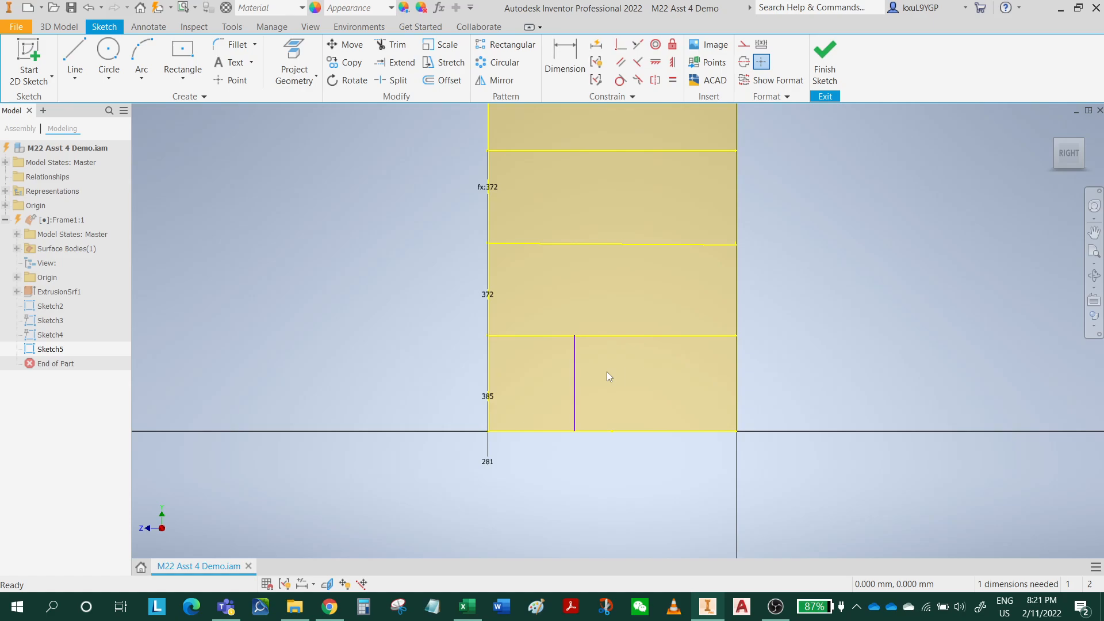
click(578, 387)
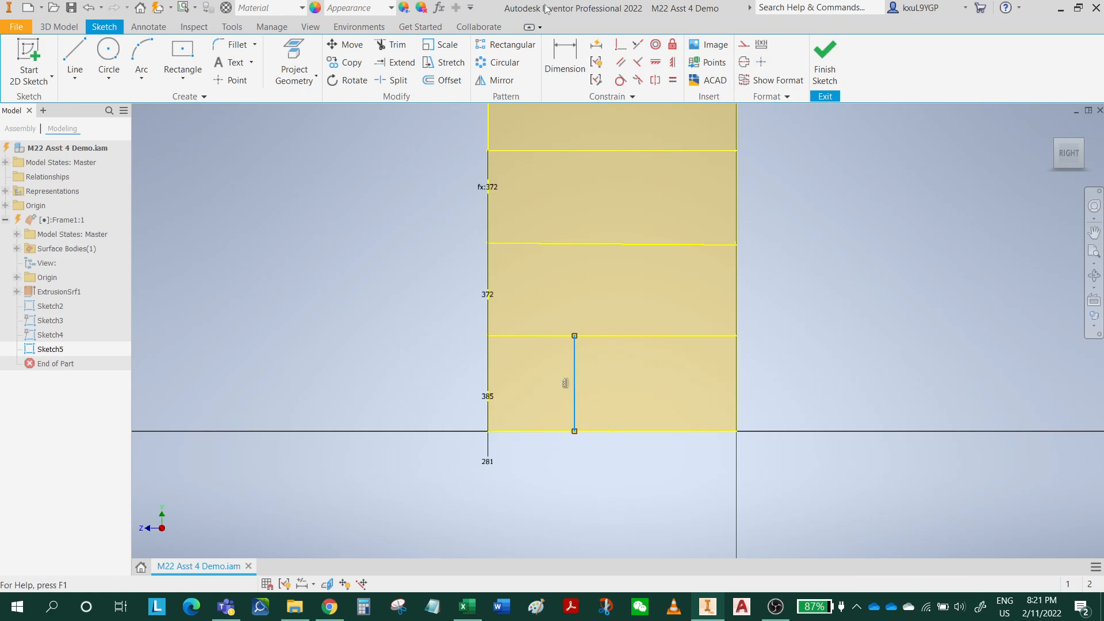
click(570, 58)
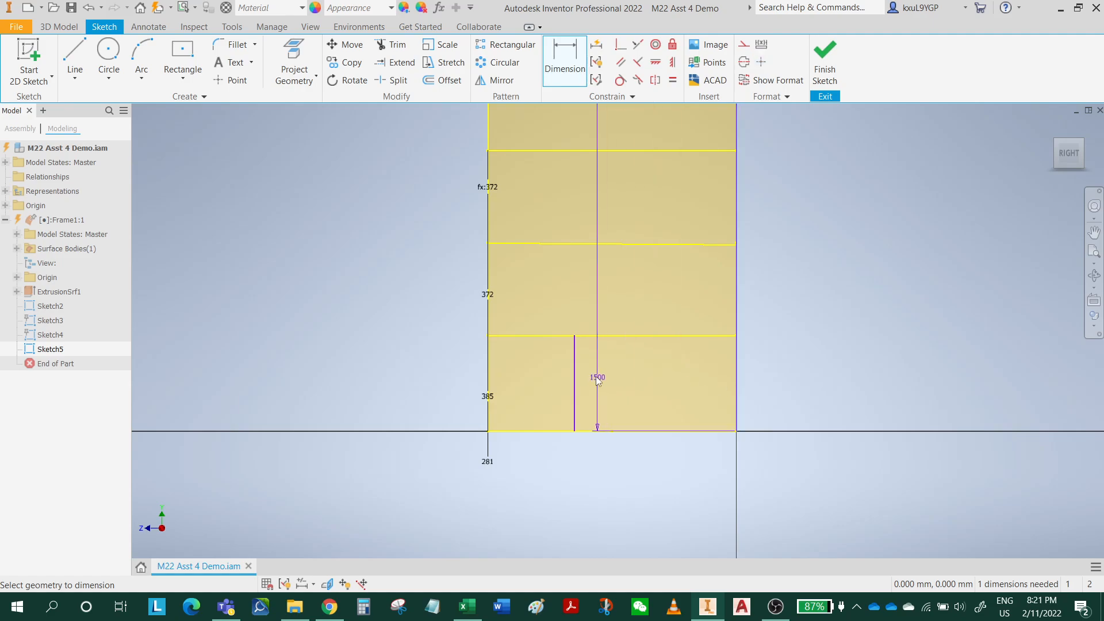
click(576, 375)
click(782, 480)
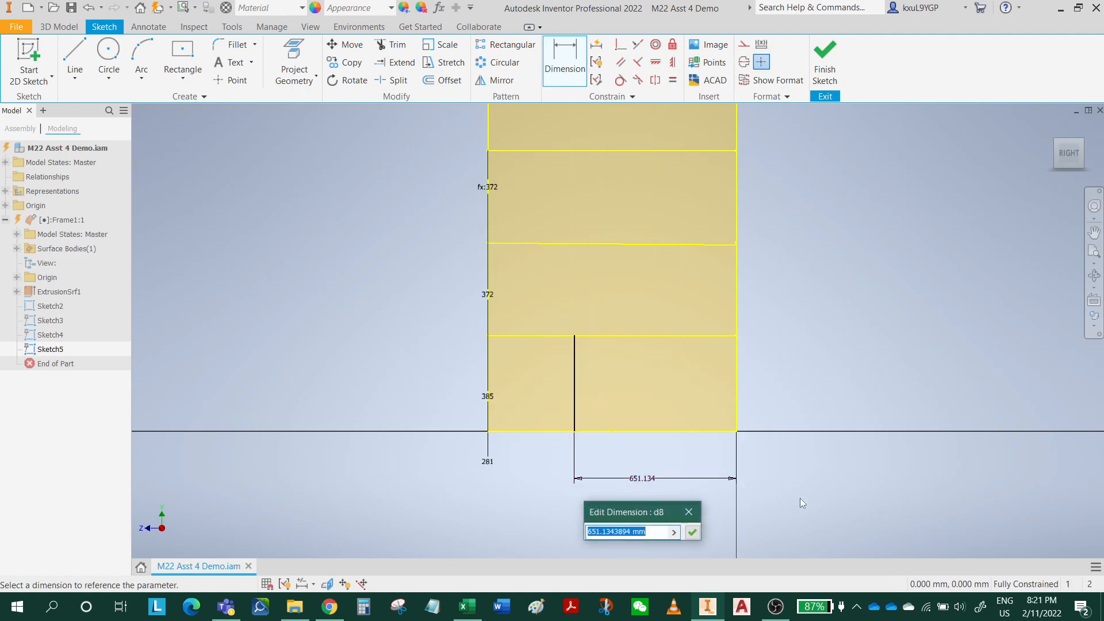
text(580)
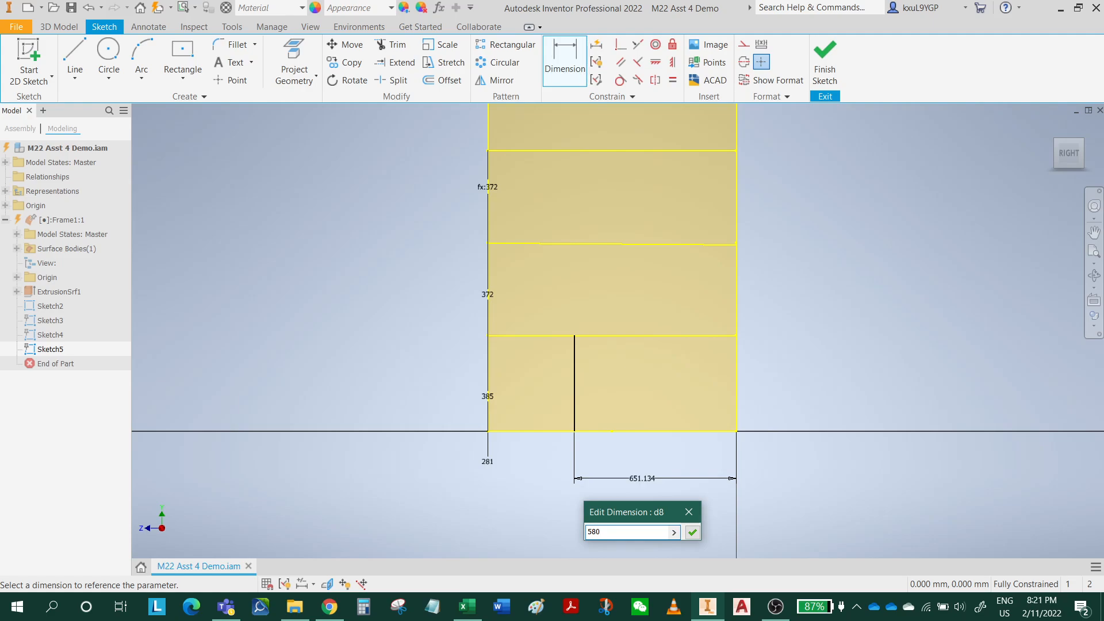
key(Return)
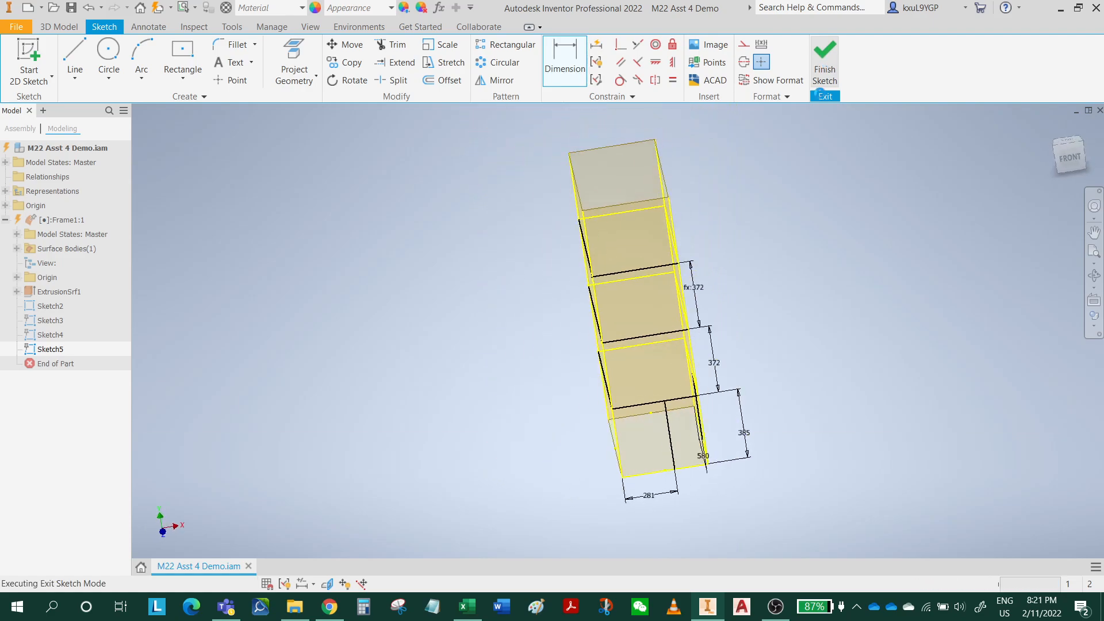
- Open Sketch4, the divider-line sketch on the wide face of the left view, for editing
click(50, 336)
right_click(51, 338)
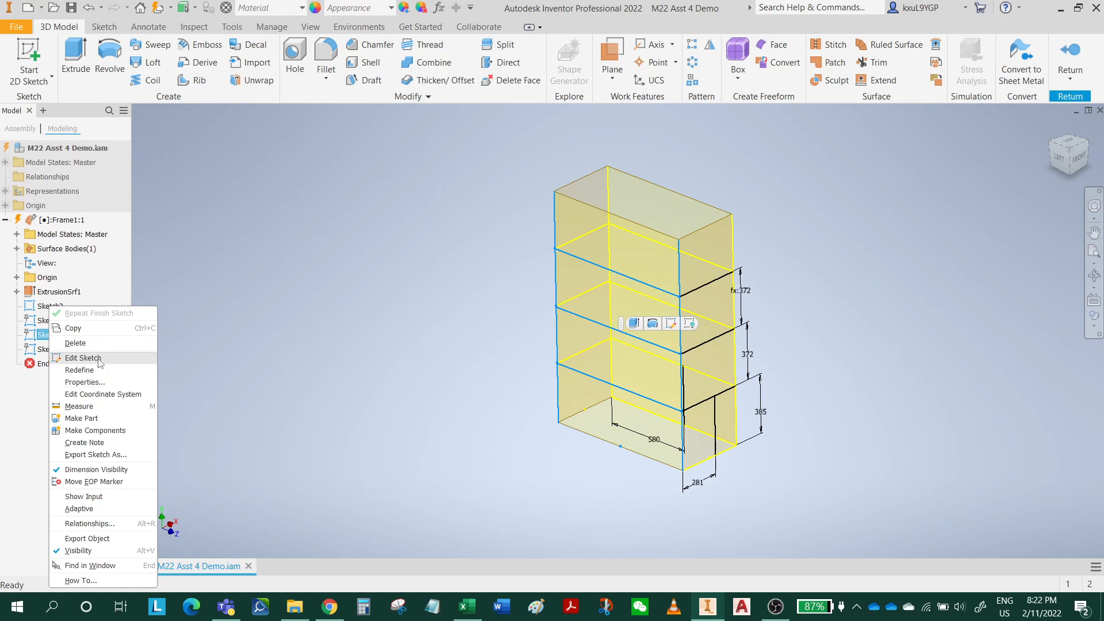
click(83, 357)
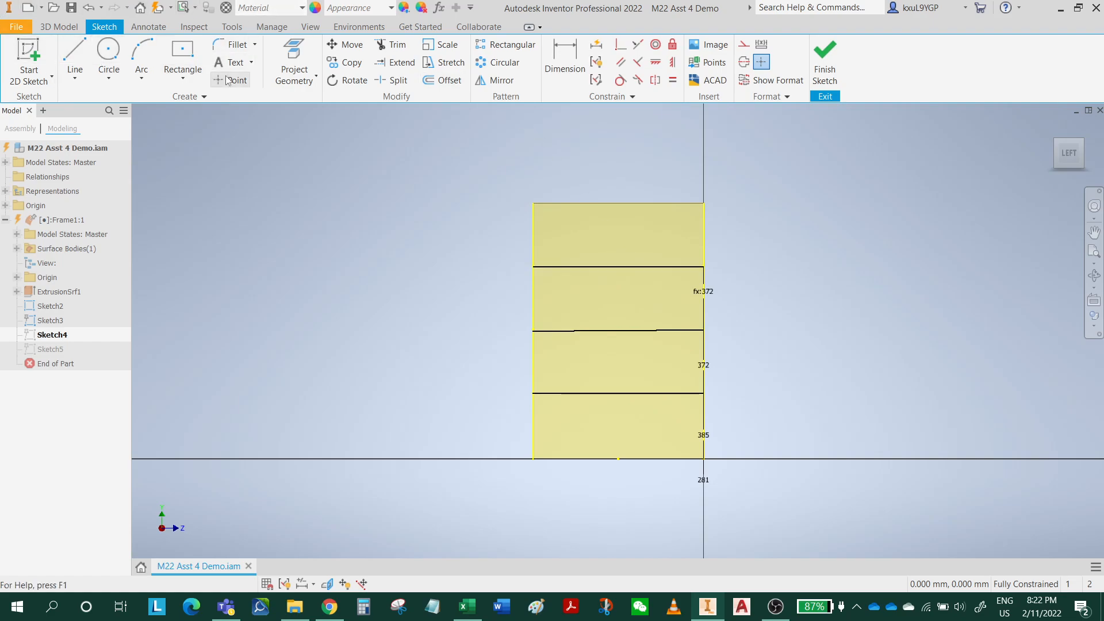
- Draw four full-width horizontal lines across the wide face, about 1214, 849, 485 and 91 mm above its bottom edge
click(75, 61)
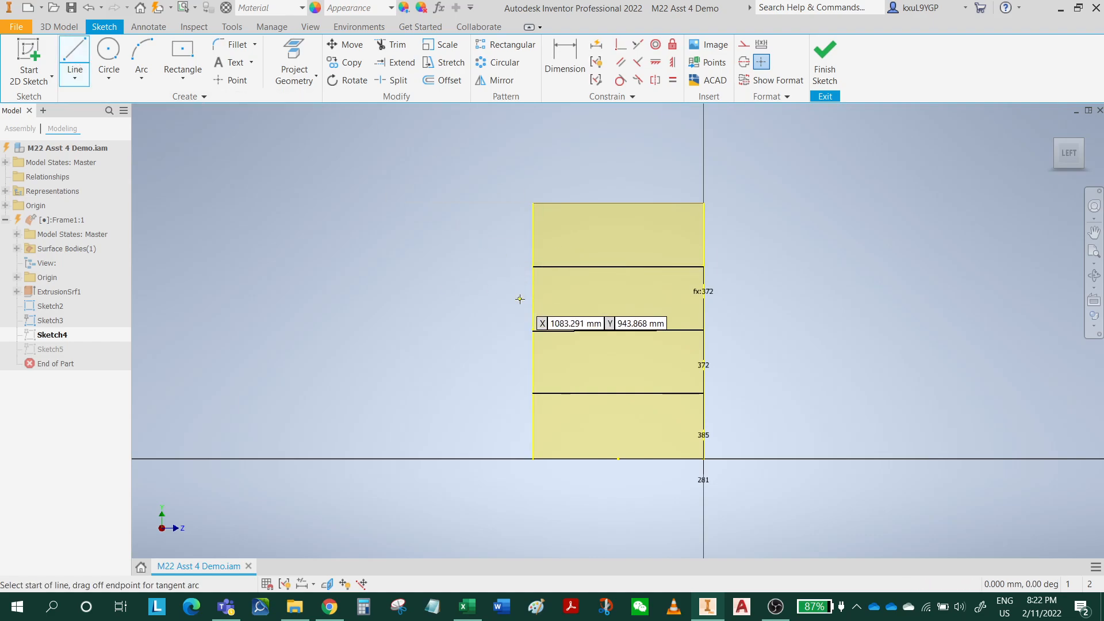
click(533, 251)
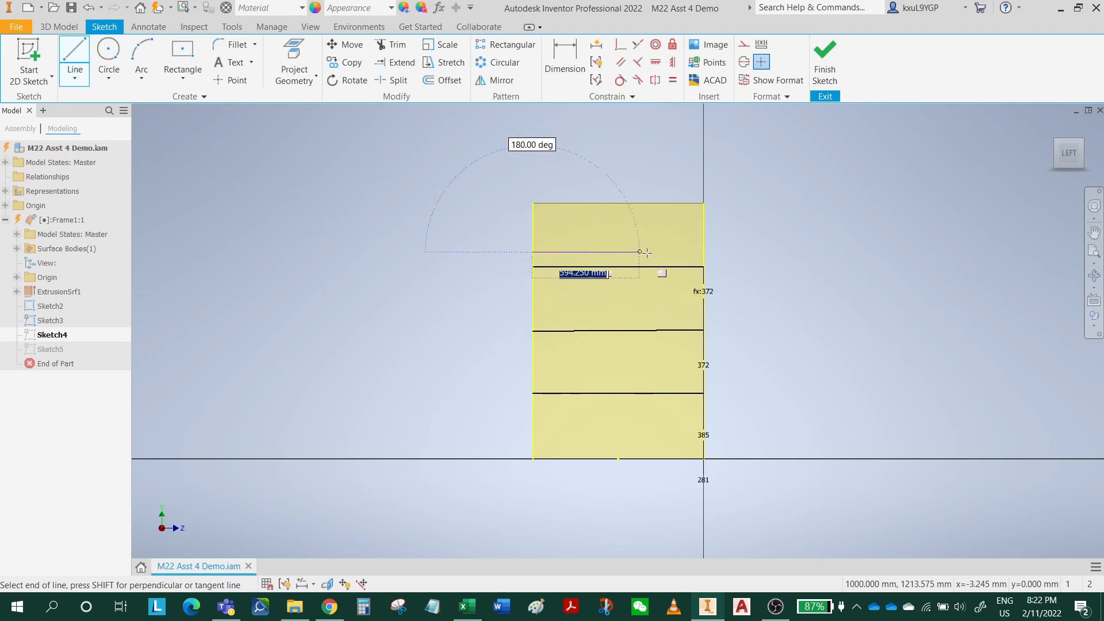
click(703, 252)
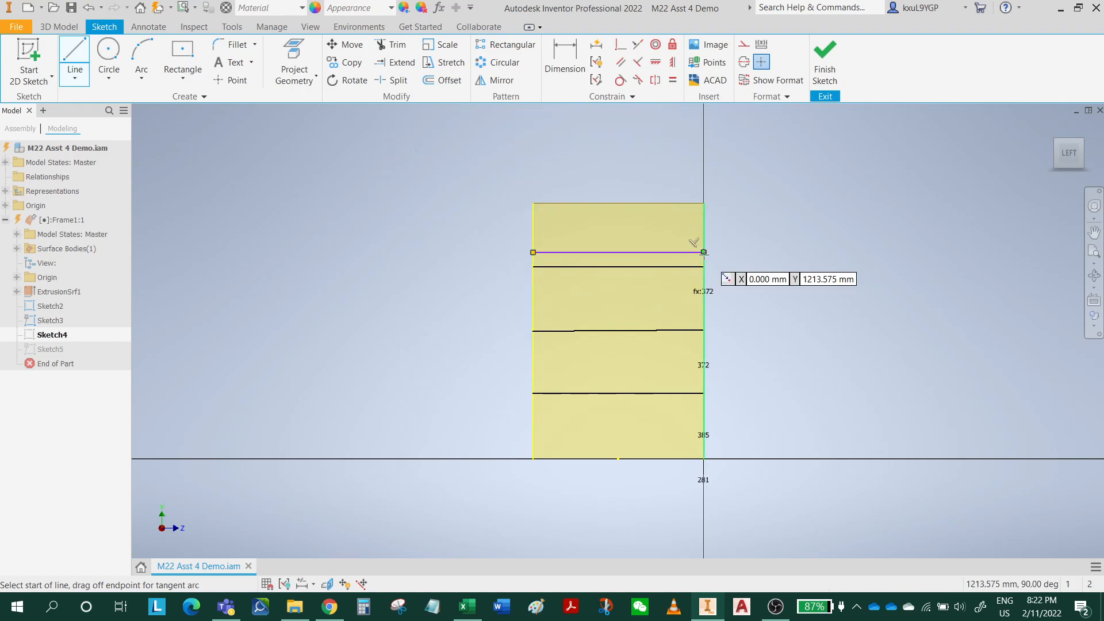
click(533, 313)
click(704, 313)
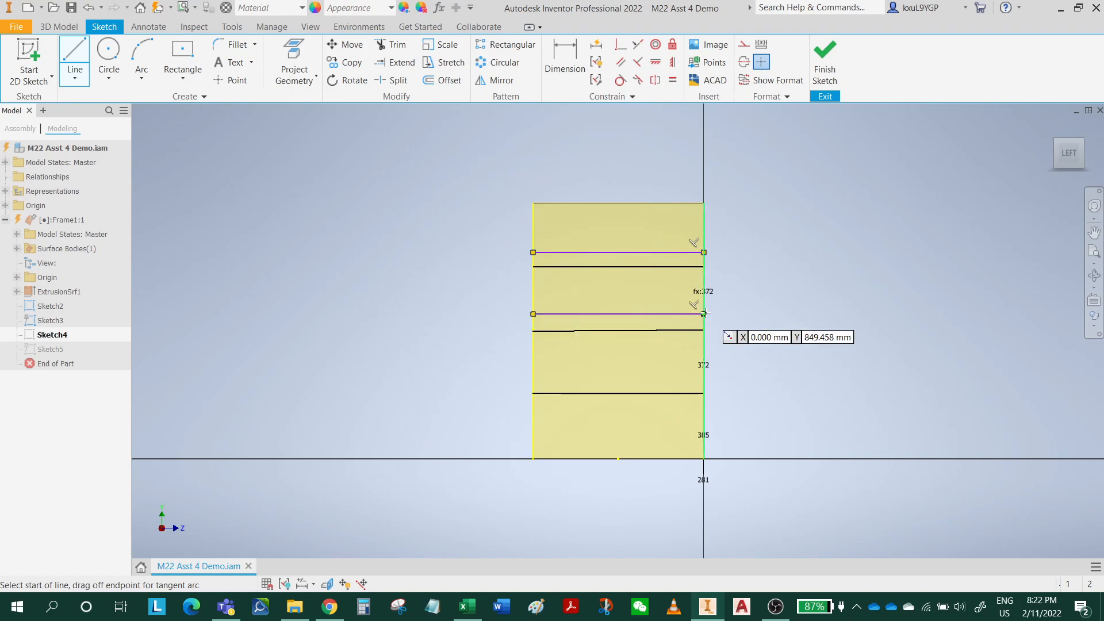
click(534, 375)
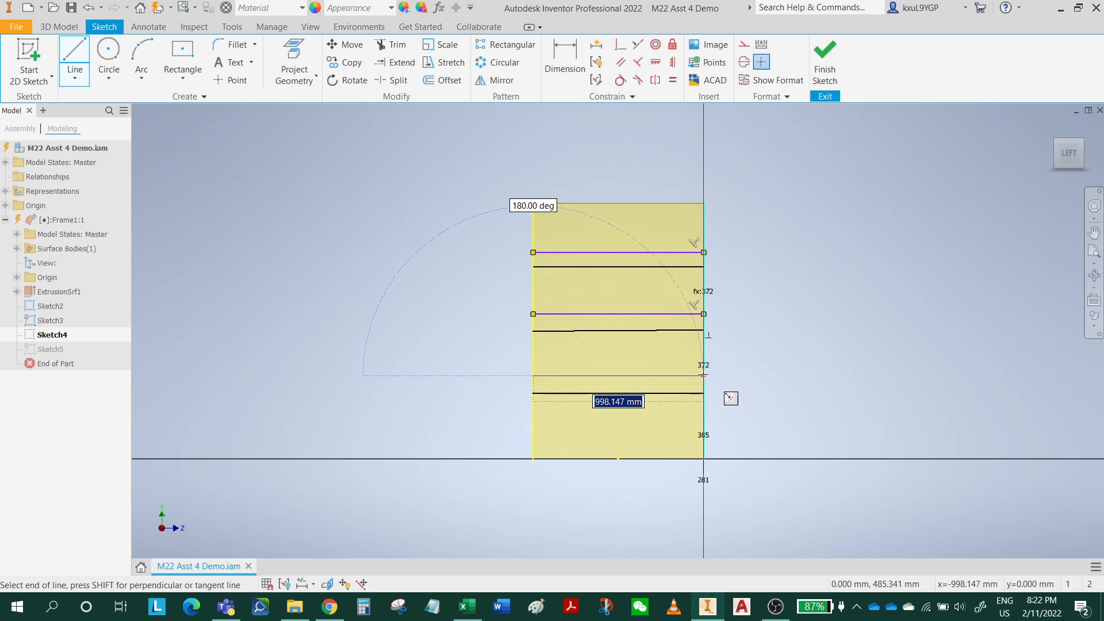
click(703, 375)
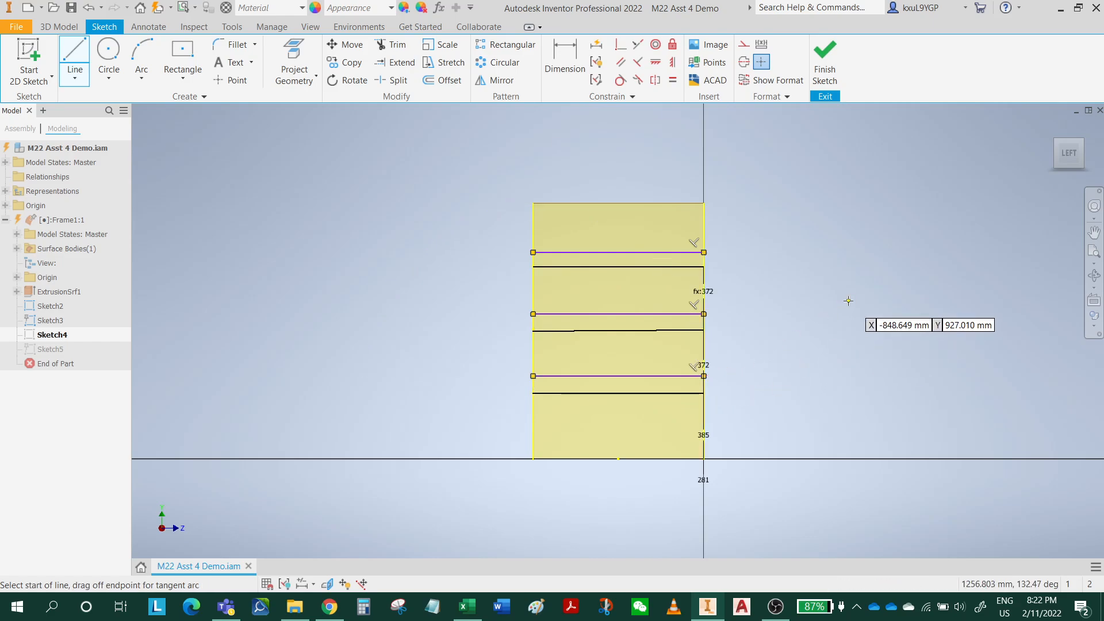
click(533, 443)
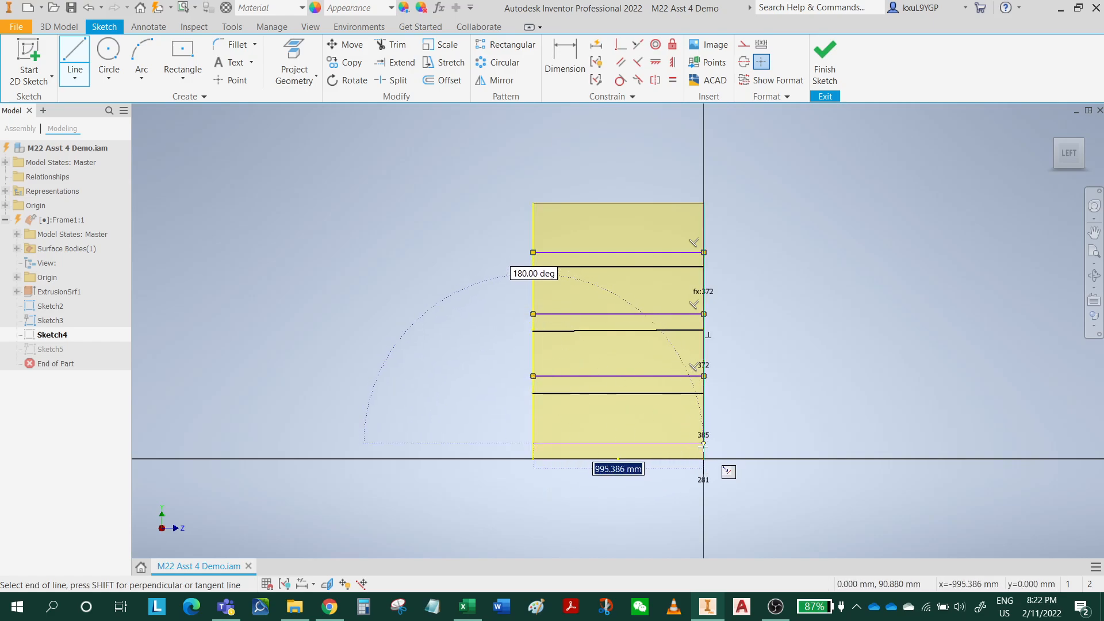
click(703, 443)
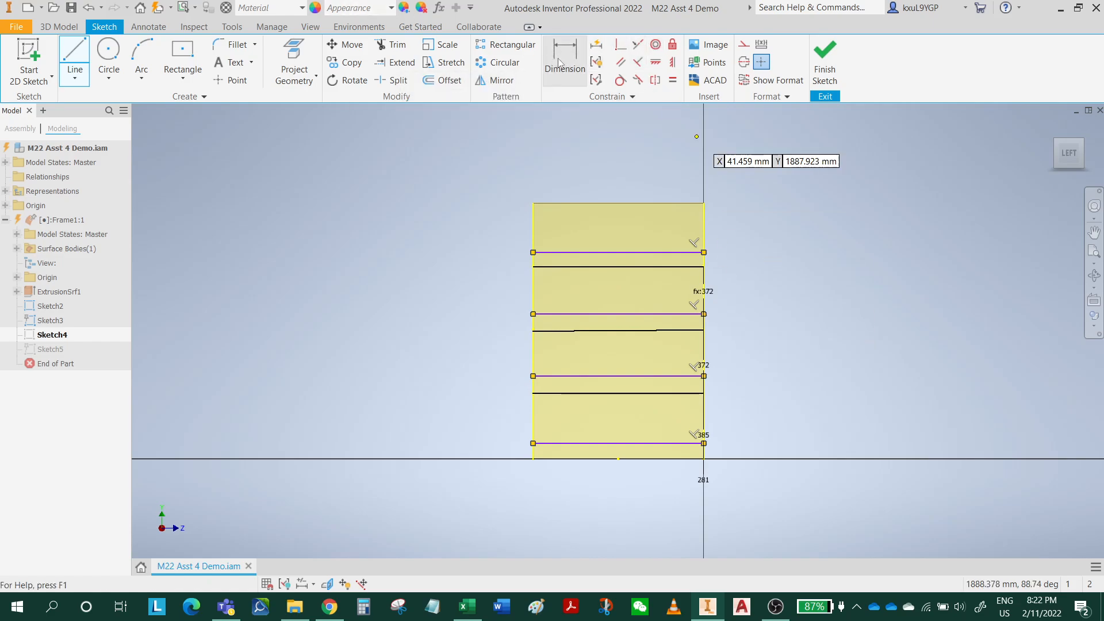
- Dimension the topmost new horizontal line 85 mm above the upper divider line
click(575, 62)
scroll(670, 277, down, 3)
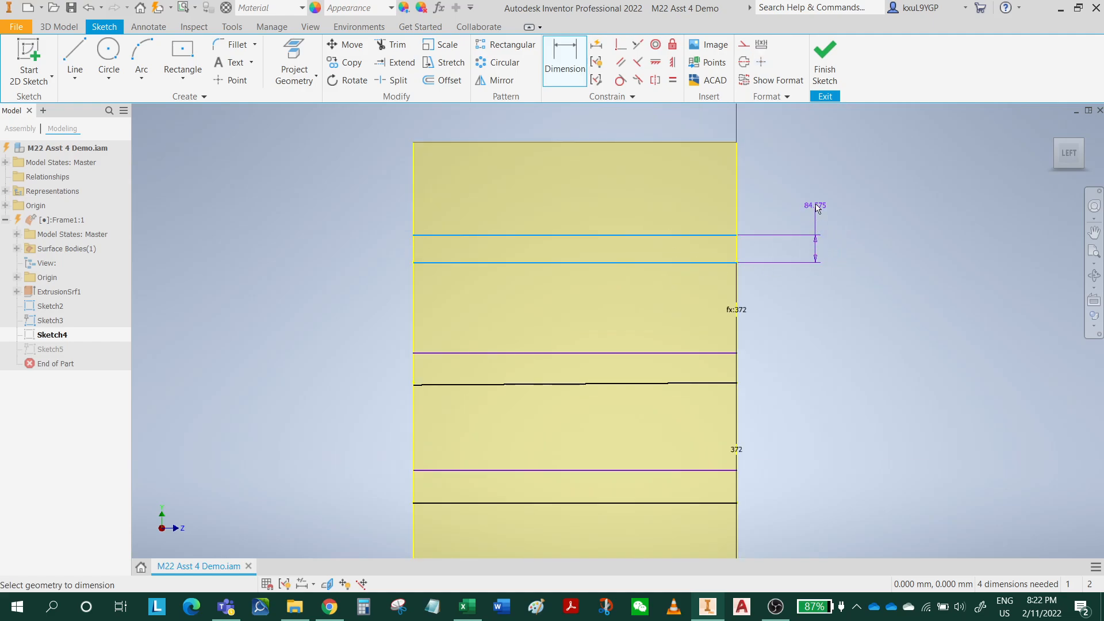
click(817, 207)
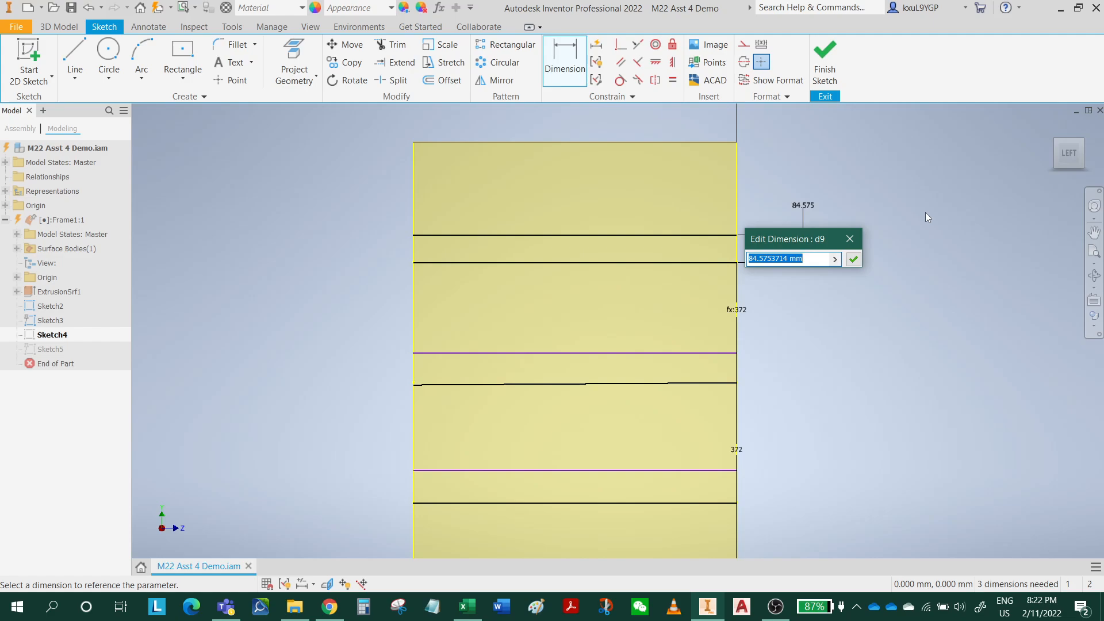
text(85)
key(Return)
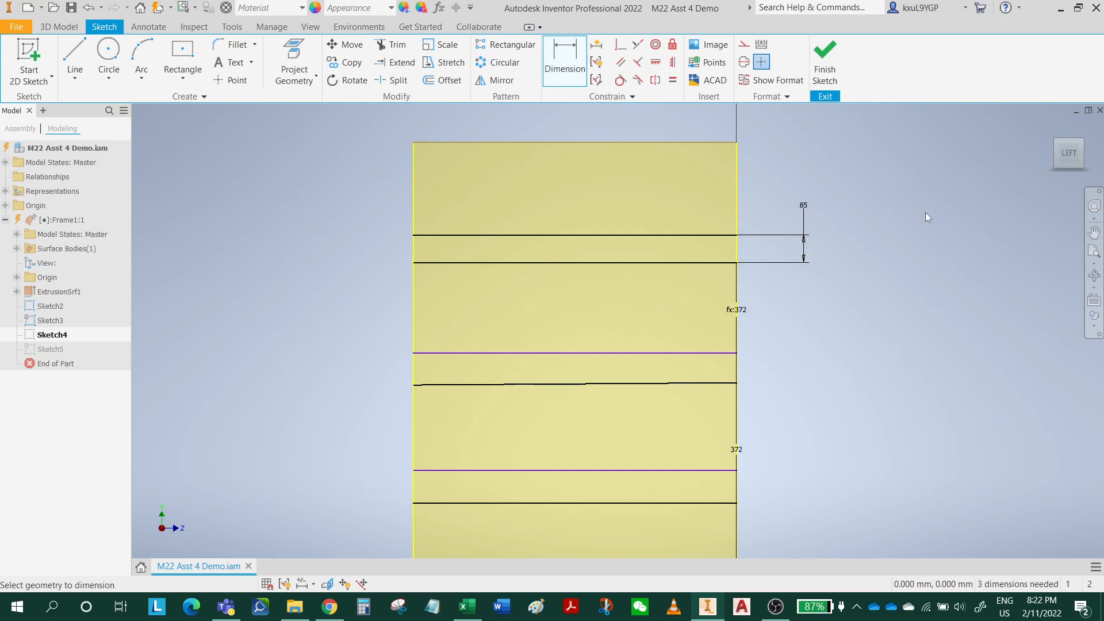
- Try to dimension the second new horizontal line from the middle divider line
click(683, 353)
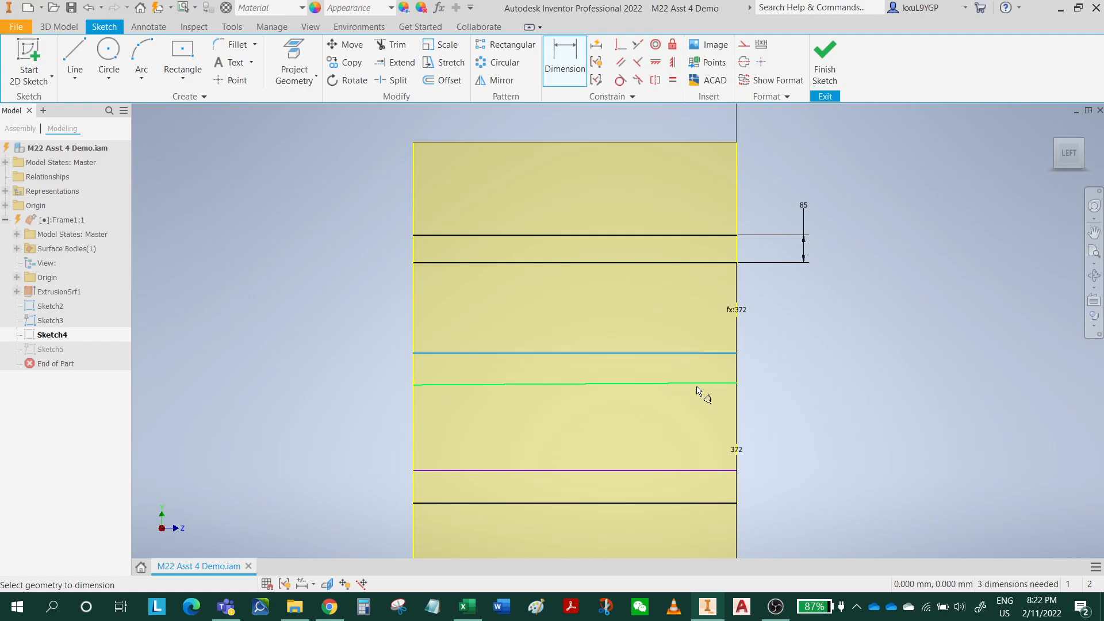
click(697, 383)
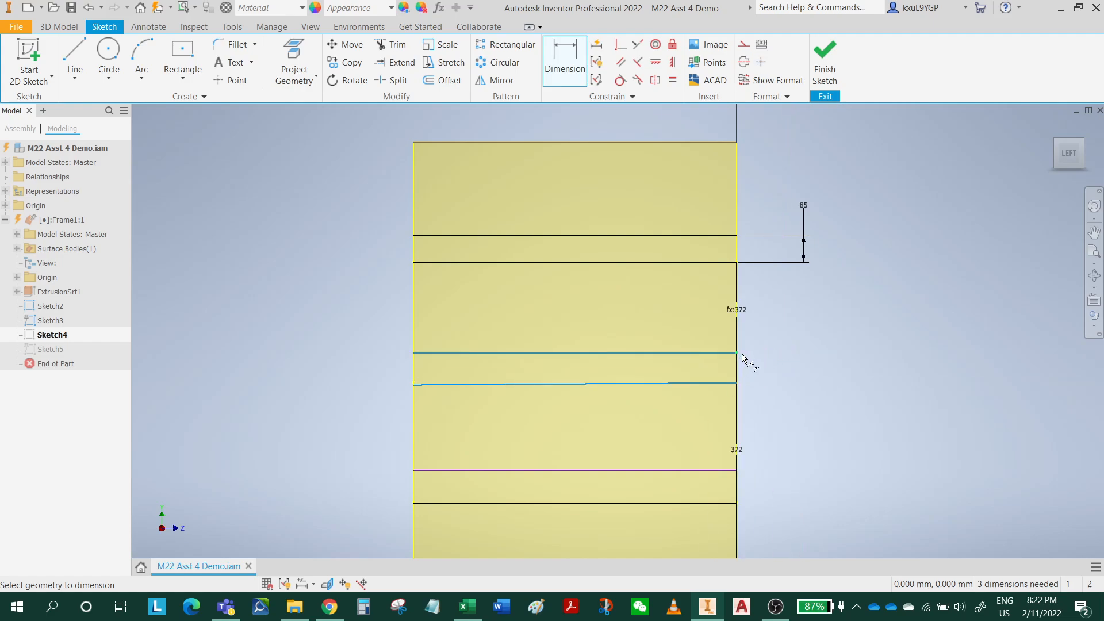
key(Escape)
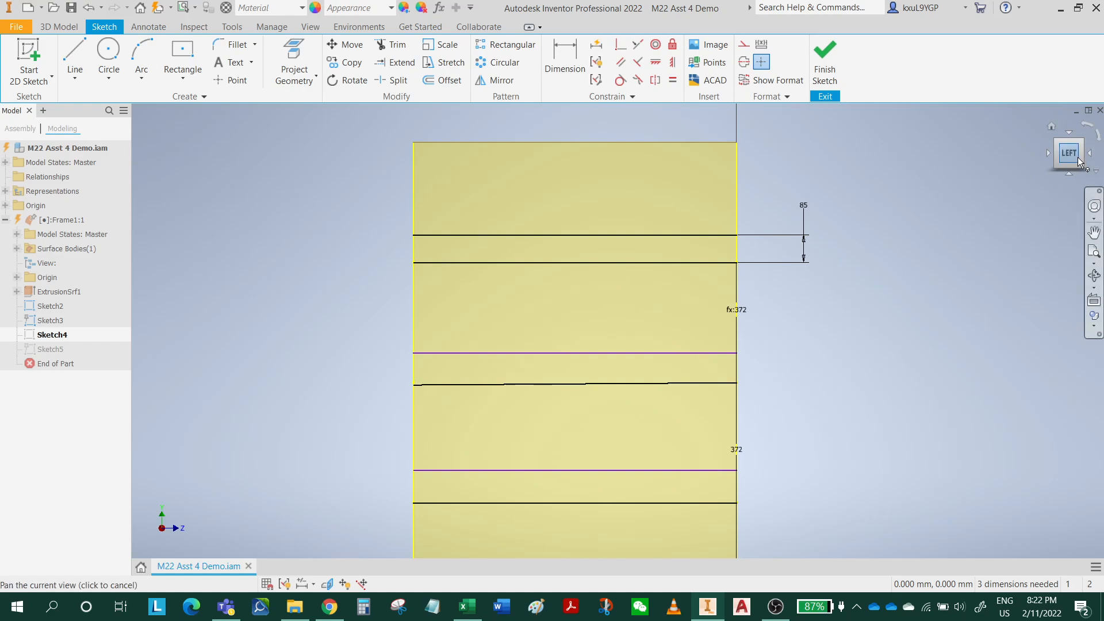
- Examine how both ends of the wide face's middle divider line meet the divider lines of the adjoining narrow faces
click(1071, 158)
scroll(715, 339, up, 3)
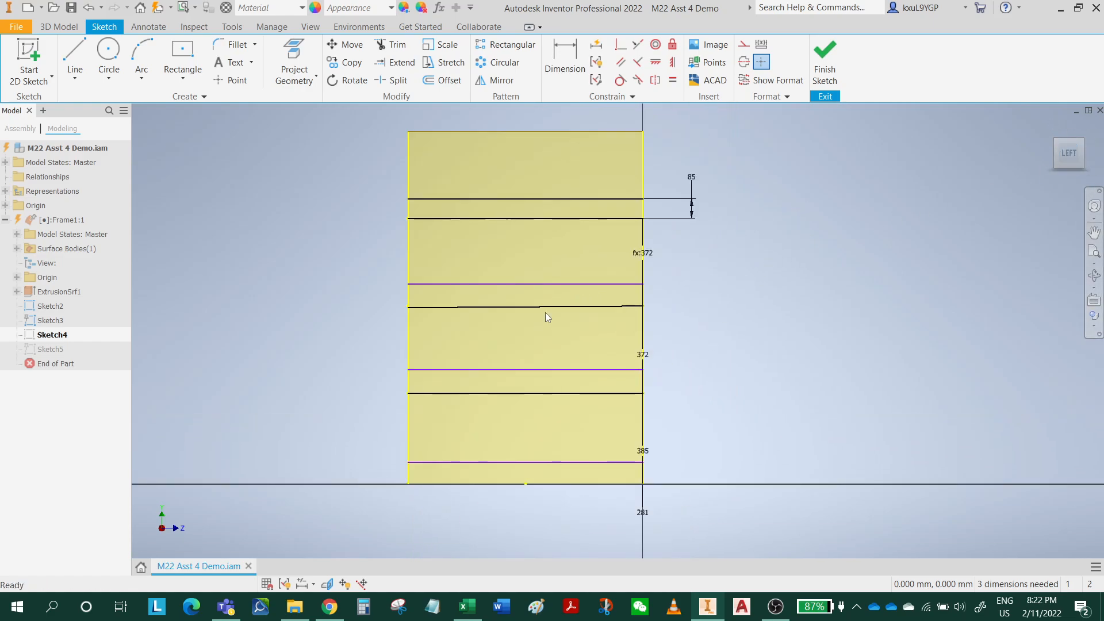
click(546, 310)
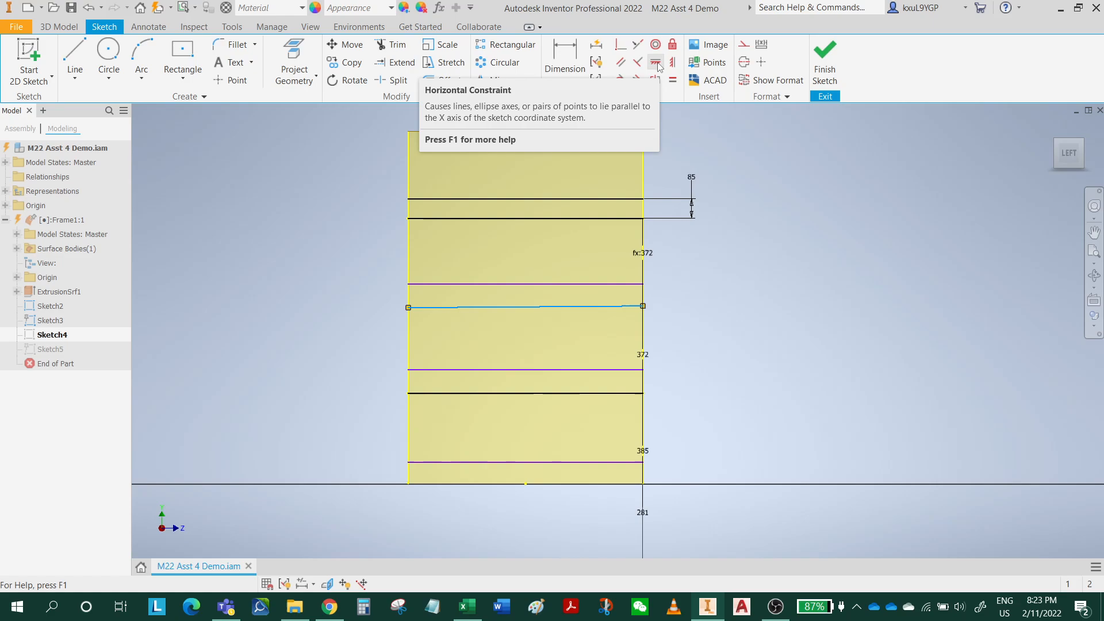
mouse_move(684, 289)
mouse_down()
mouse_move(557, 293)
mouse_move(569, 291)
mouse_move(592, 336)
mouse_up()
scroll(591, 332, up, 5)
scroll(596, 277, down, 3)
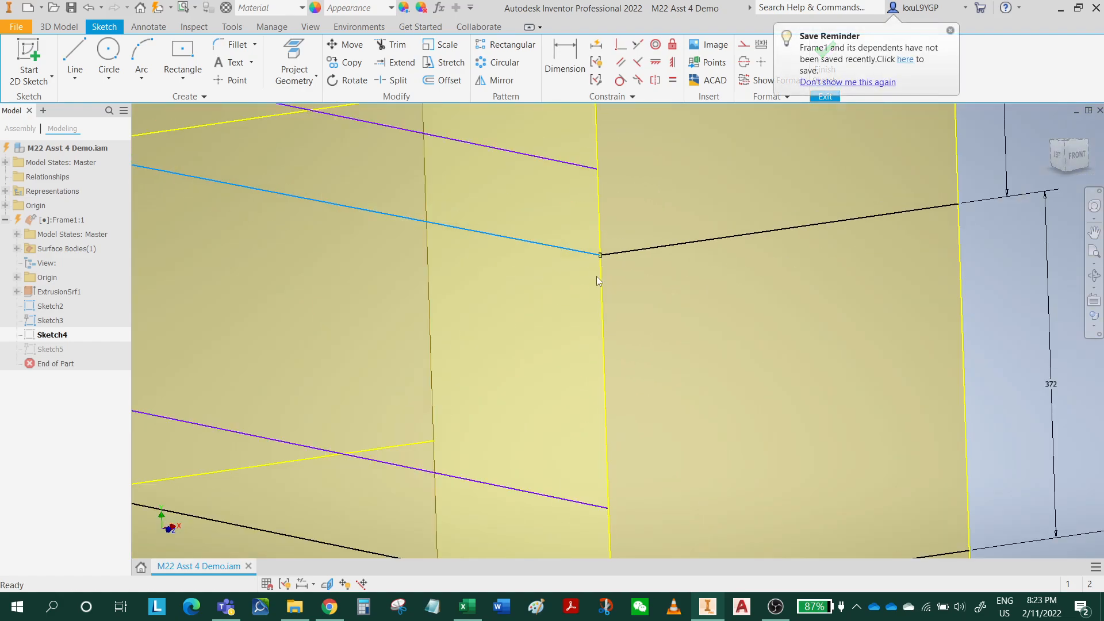
mouse_move(555, 308)
middle_down()
mouse_move(713, 409)
mouse_move(809, 443)
middle_up()
scroll(512, 330, up, 8)
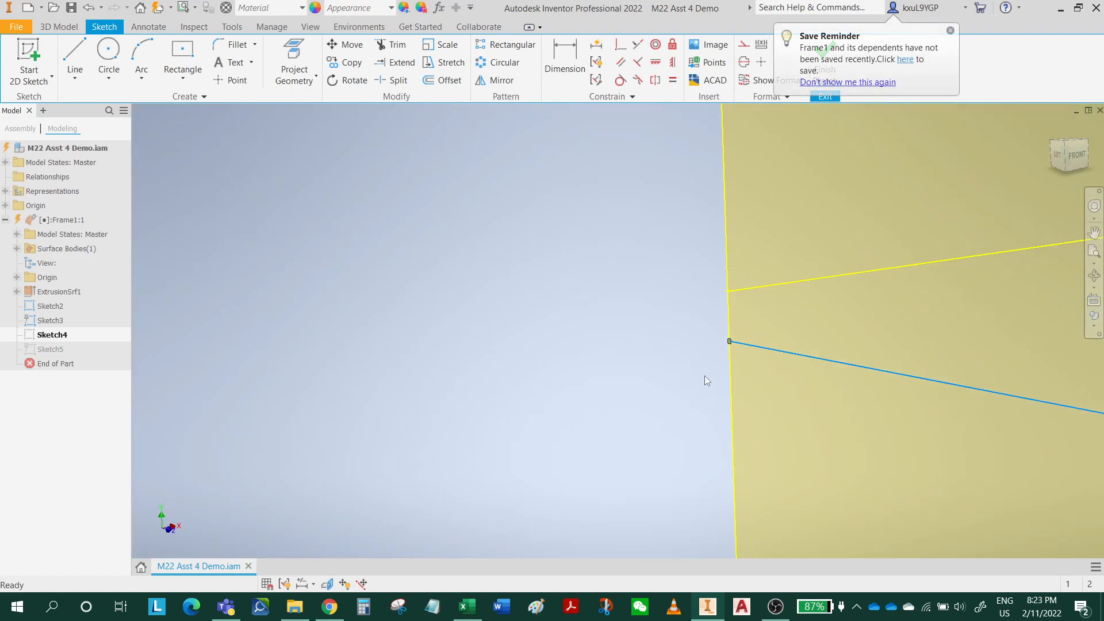
middle_drag(705, 375, 386, 346)
scroll(480, 345, down, 3)
click(416, 354)
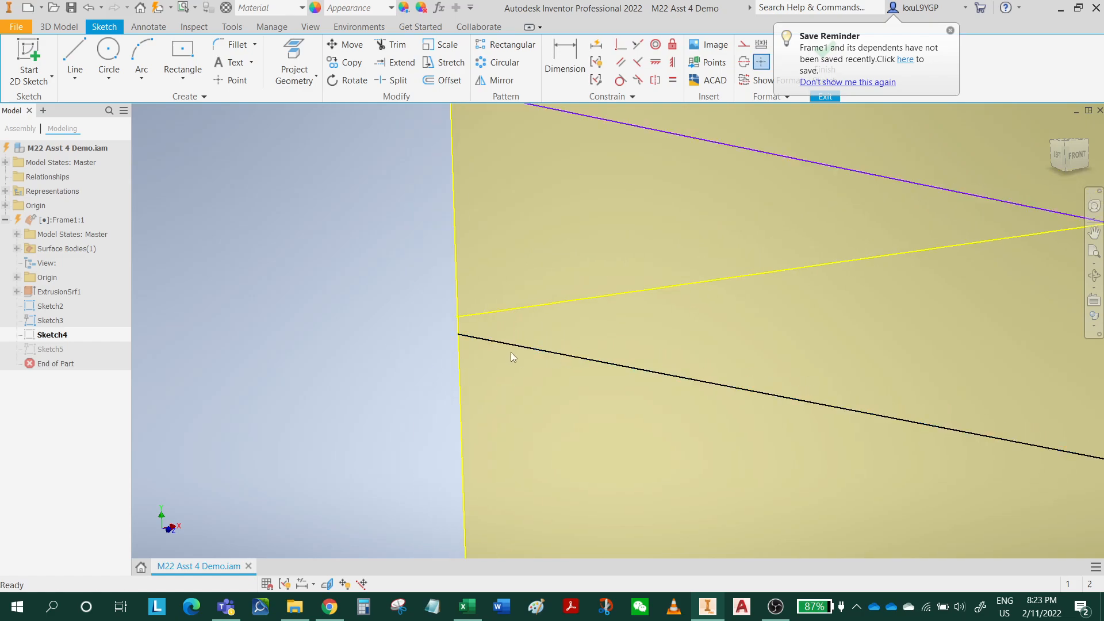
shift+middle_drag(511, 352, 553, 350)
middle_drag(320, 410, 454, 391)
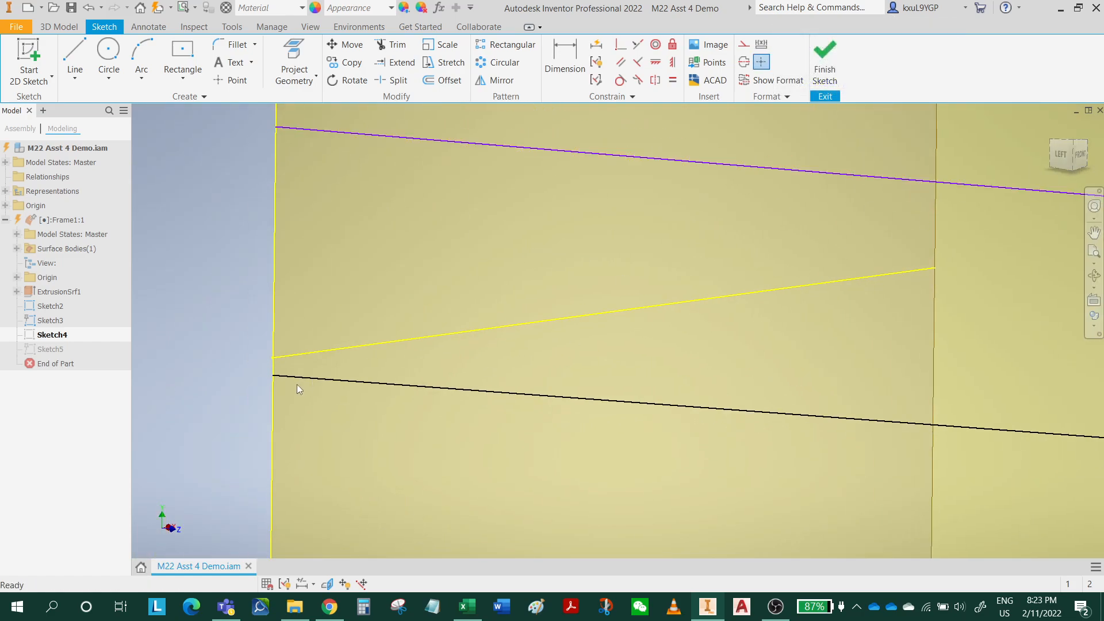
drag(273, 369, 274, 371)
scroll(444, 398, down, 5)
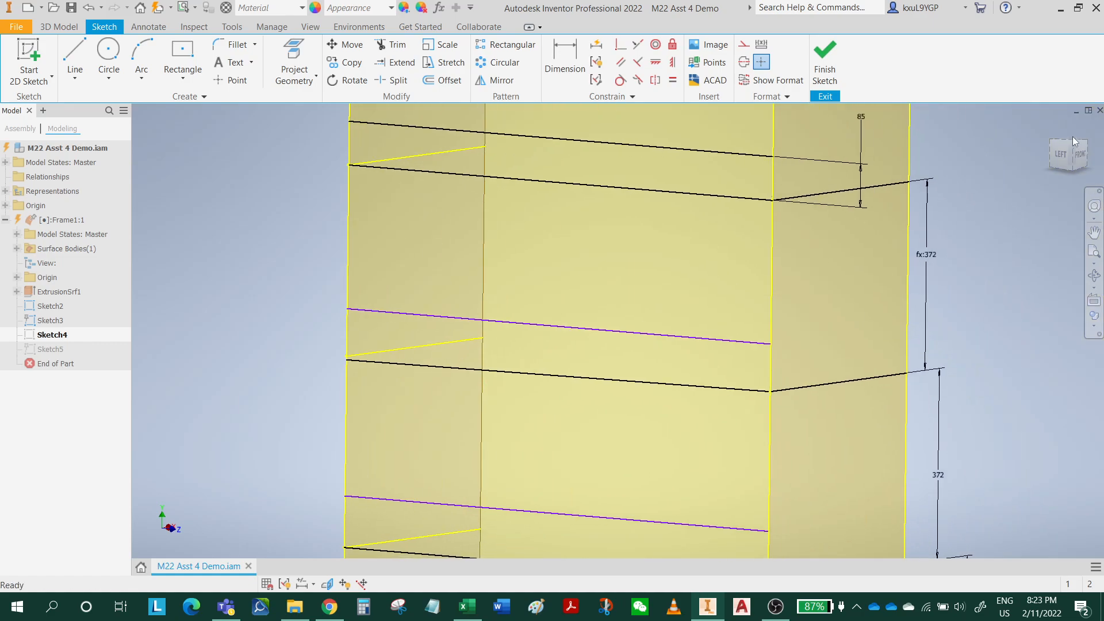
- Delete the tilted middle divider line from the wide face's sketch
click(1061, 163)
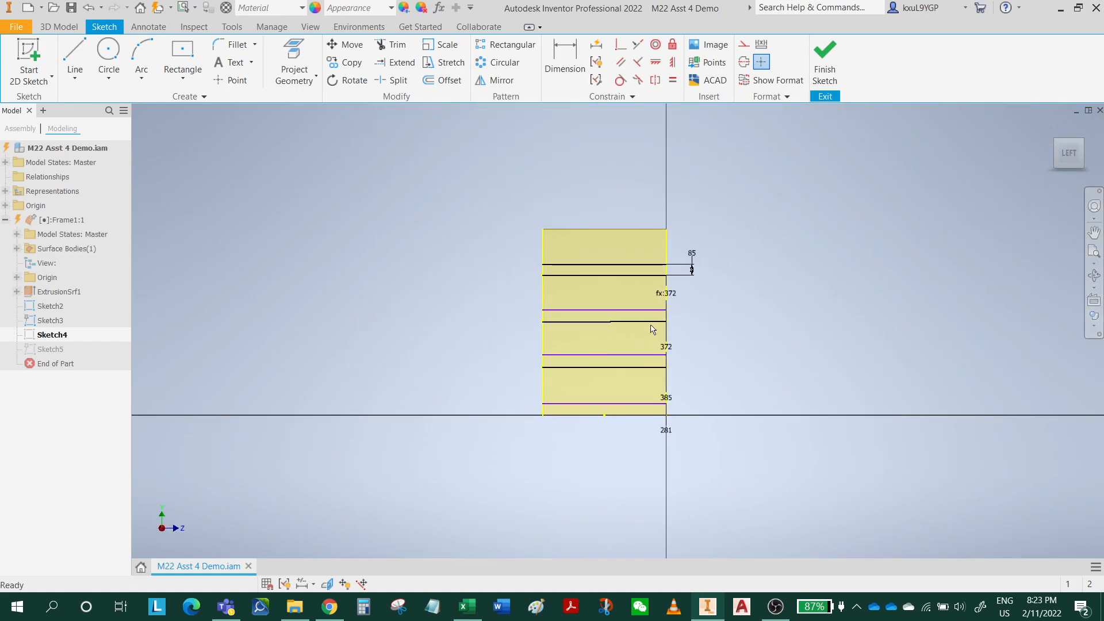
scroll(631, 345, up, 5)
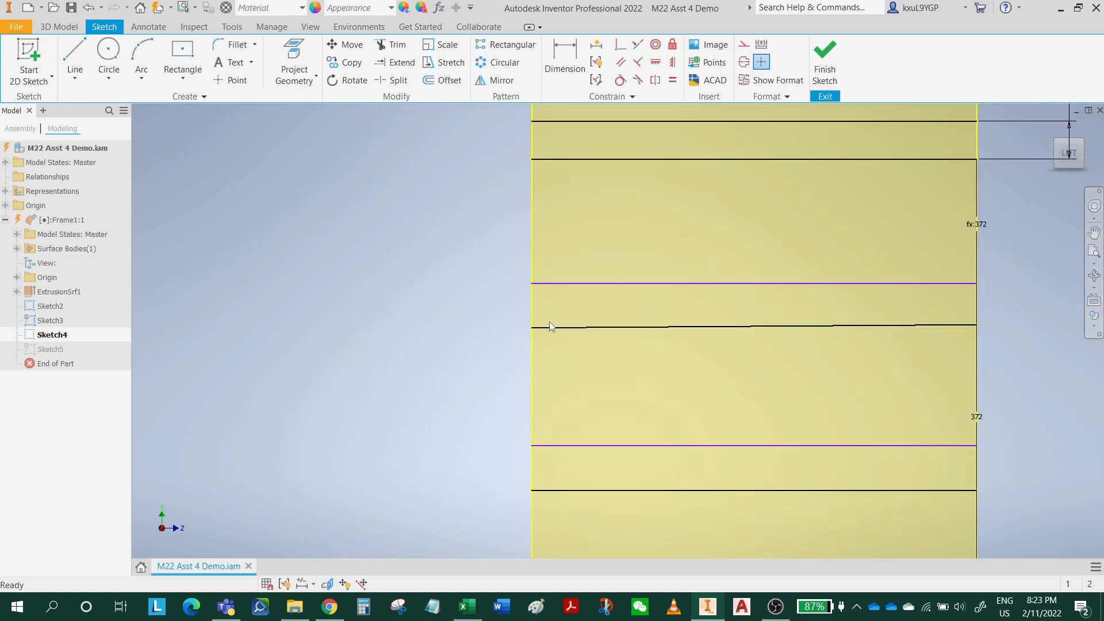
click(664, 328)
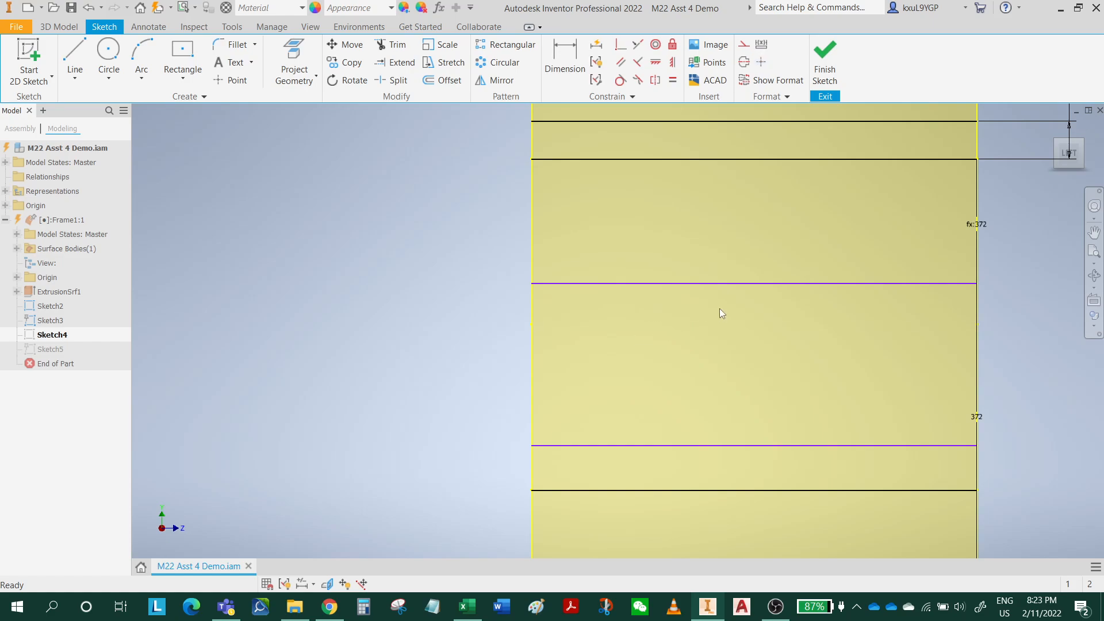
- Draw a new 1000 mm horizontal middle divider between the middle divider endpoints of the two adjoining narrow faces
scroll(530, 333, up, 5)
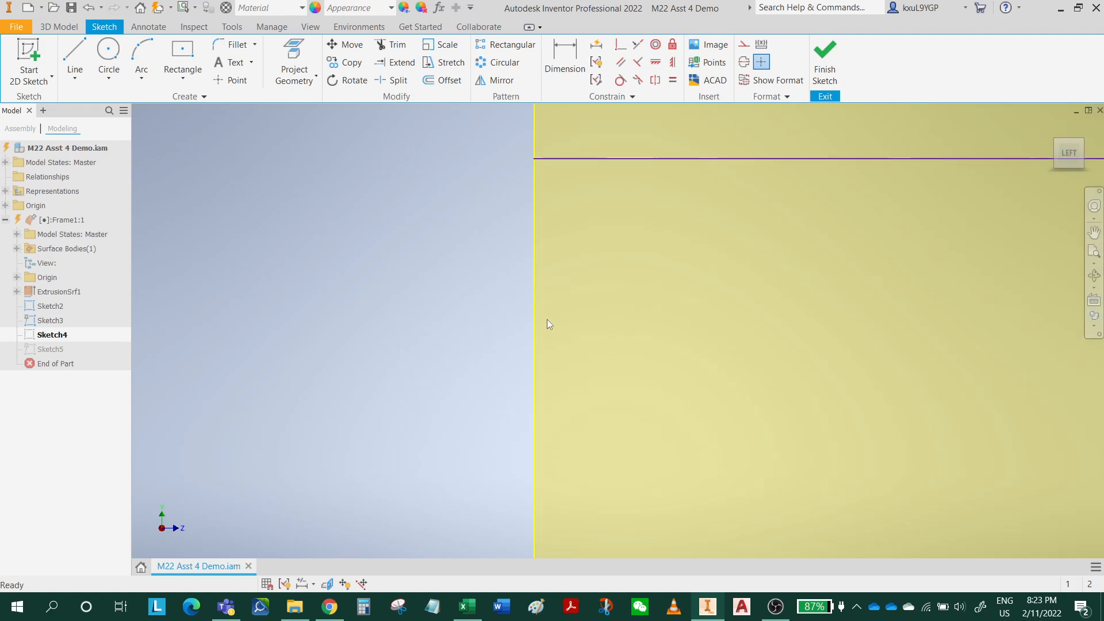
click(82, 57)
shift+middle_drag(648, 295, 621, 311)
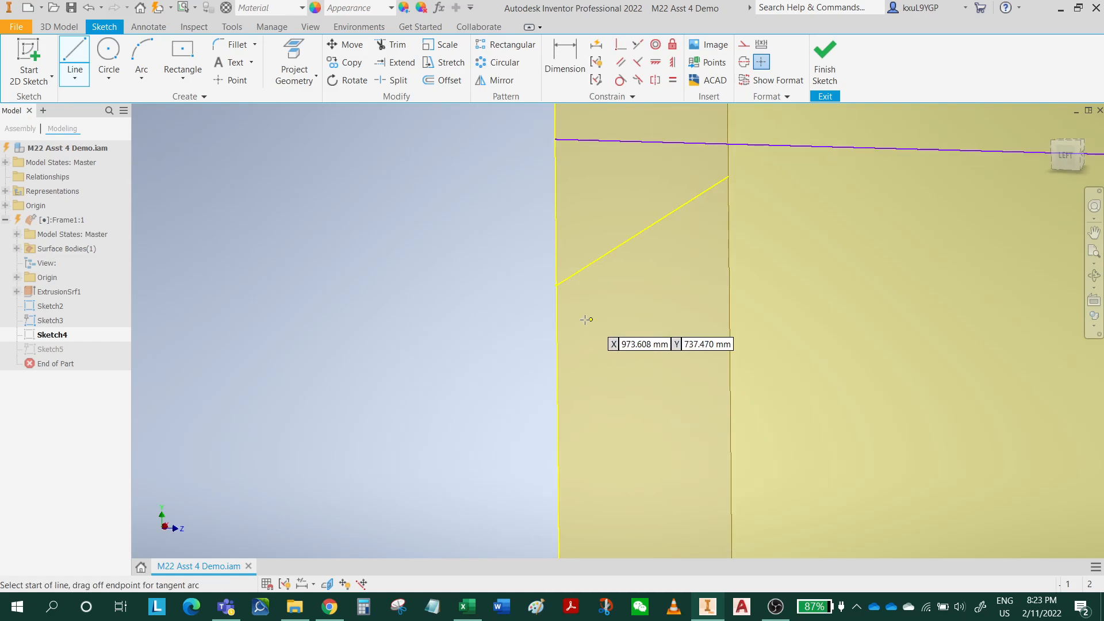
click(556, 291)
scroll(784, 322, down, 5)
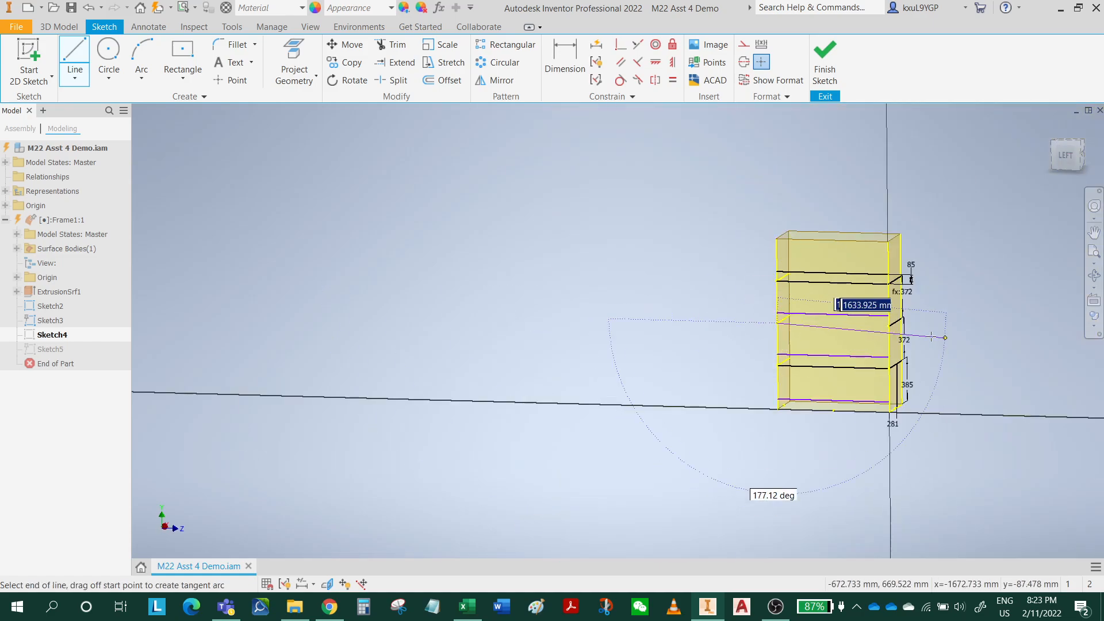
scroll(931, 337, up, 5)
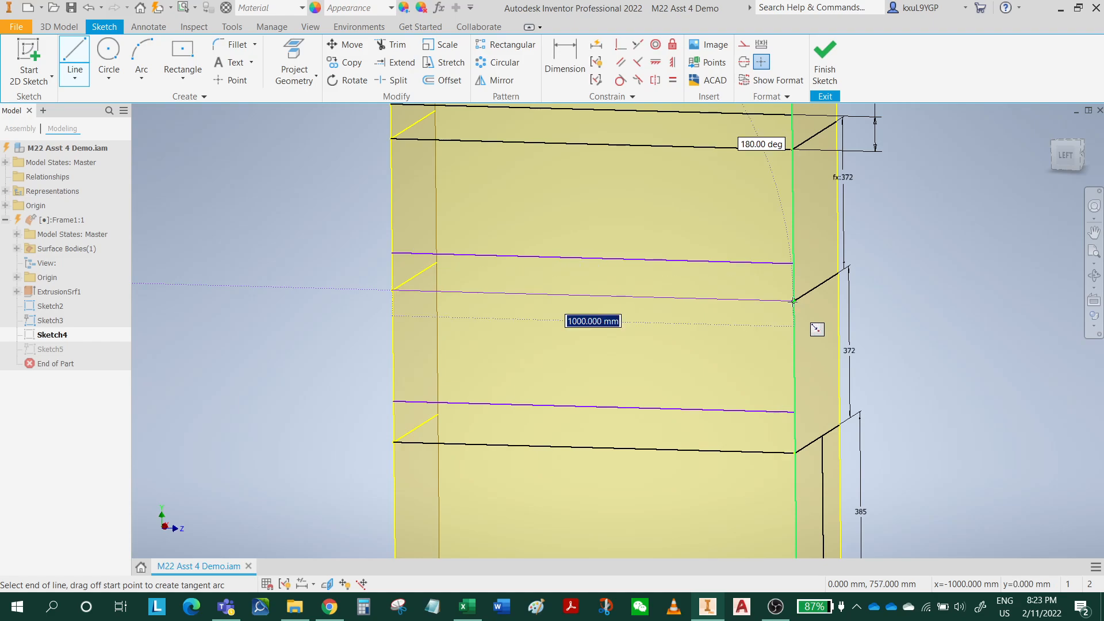
click(792, 300)
key(Escape)
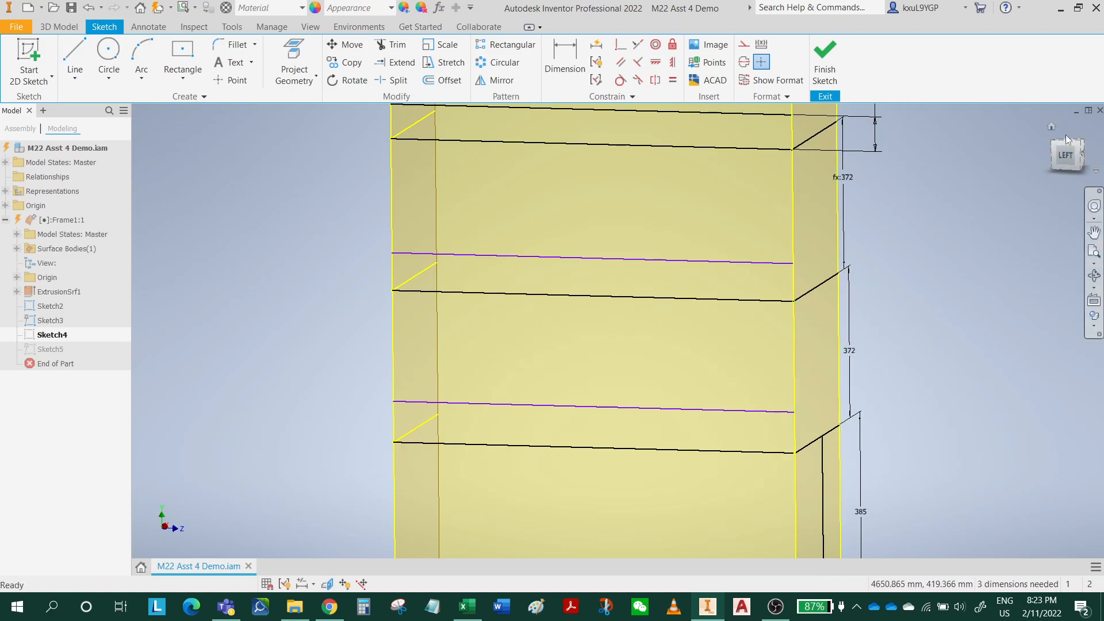
- Dimension the horizontal line above the wide face's middle divider from that divider, linking the value to the existing 85 mm dimension
mouse_move(1005, 255)
shift+middle_down()
mouse_move(983, 262)
mouse_move(1016, 272)
shift+middle_up()
click(1064, 160)
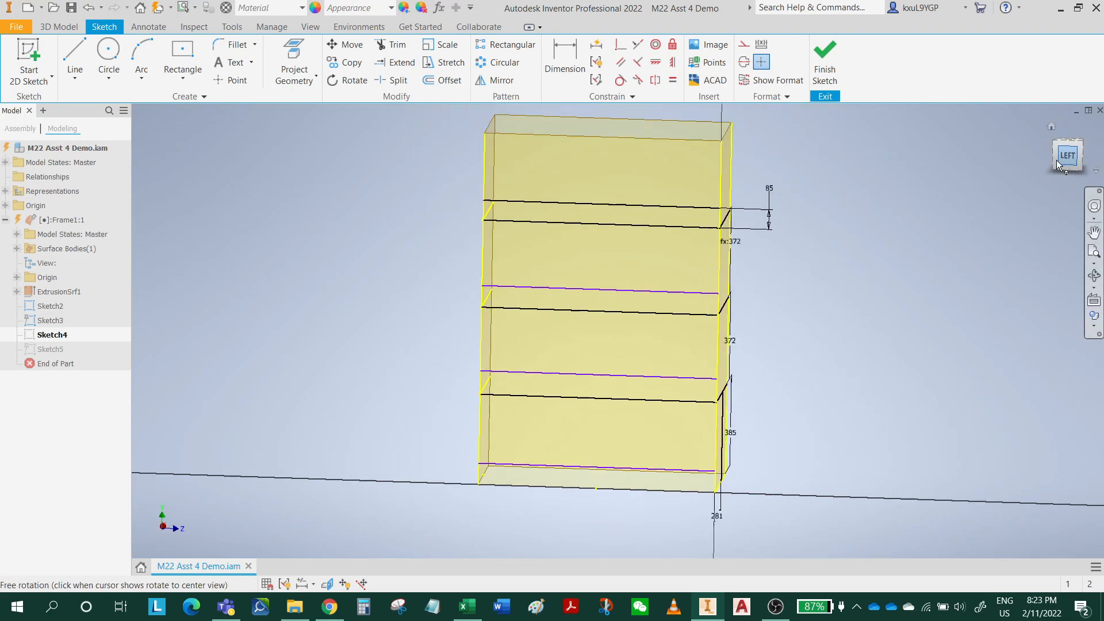
click(569, 64)
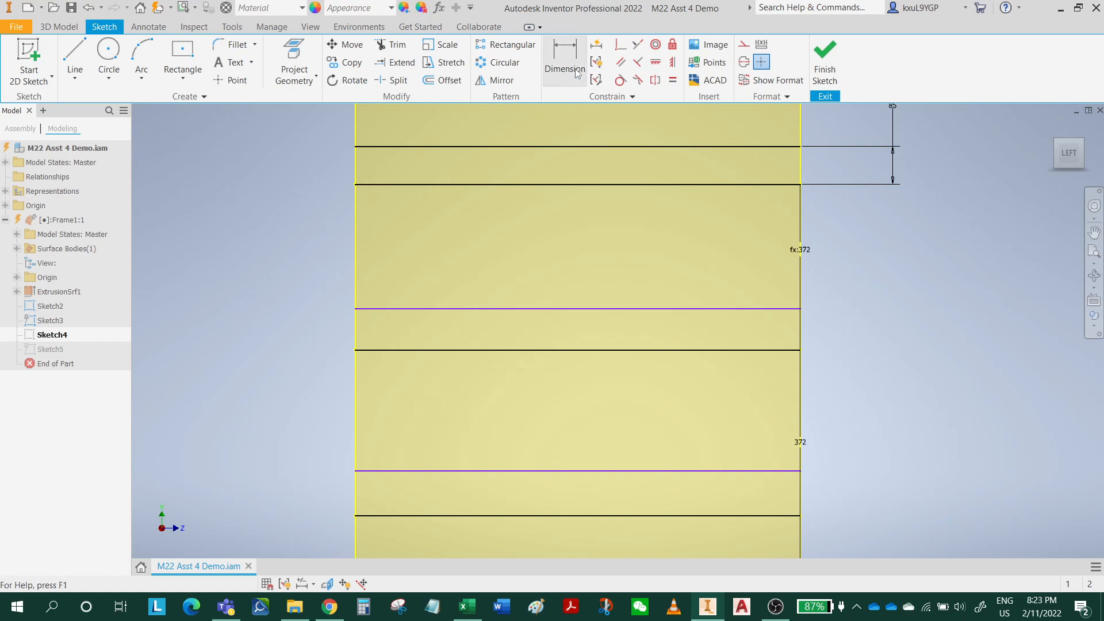
click(715, 309)
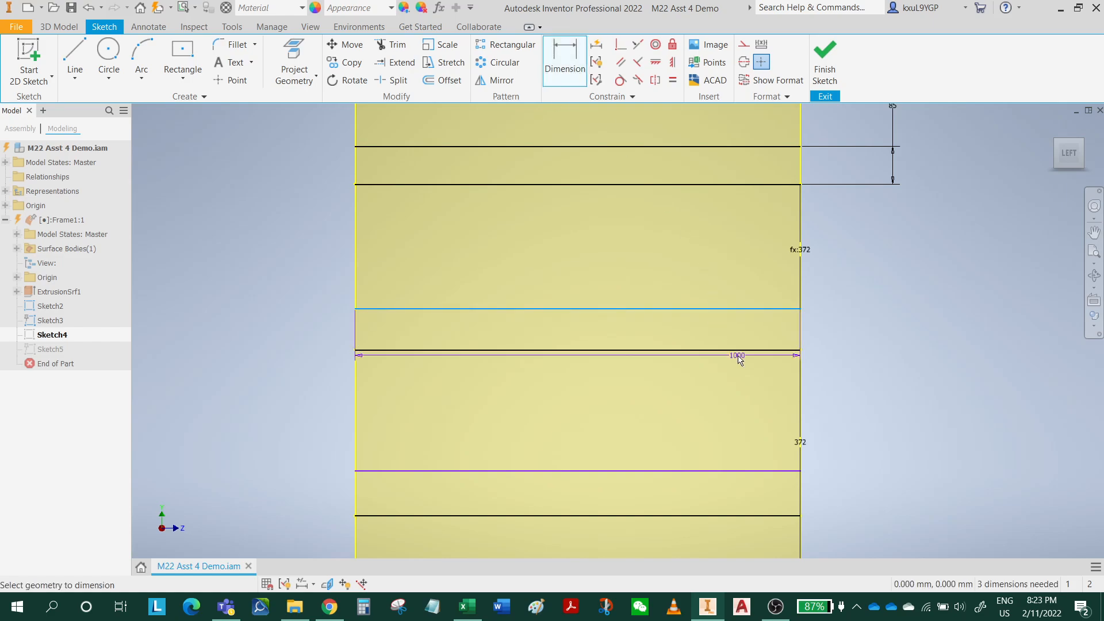
click(737, 350)
click(858, 327)
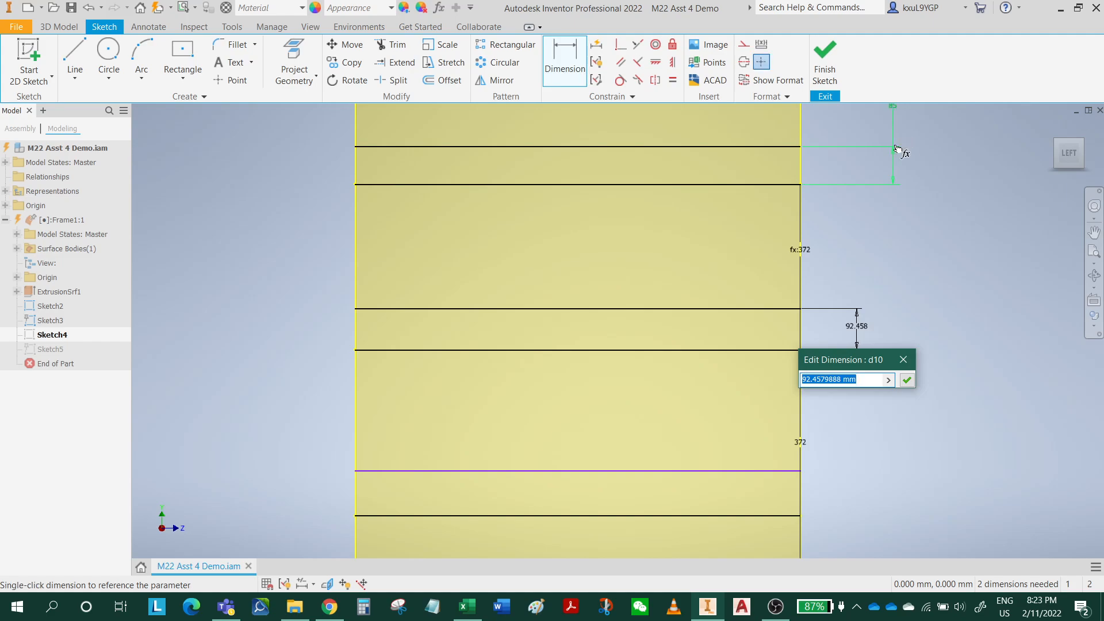
click(894, 126)
key(Return)
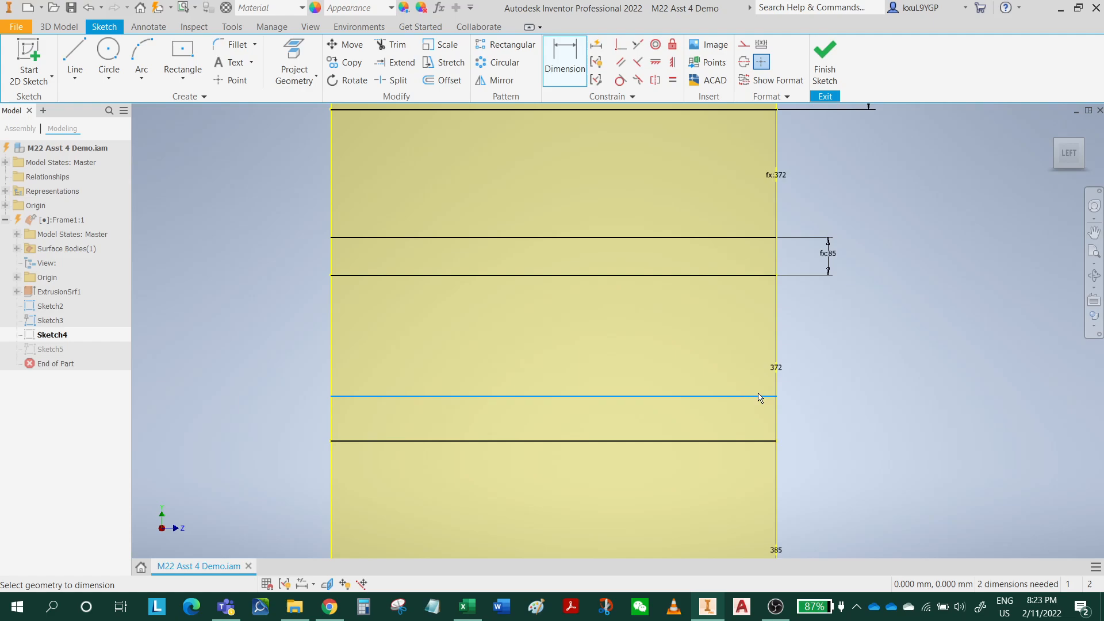
- Dimension the horizontal line above the wide face's lowest divider from that divider, linked to the 85 mm dimension
click(754, 441)
click(819, 384)
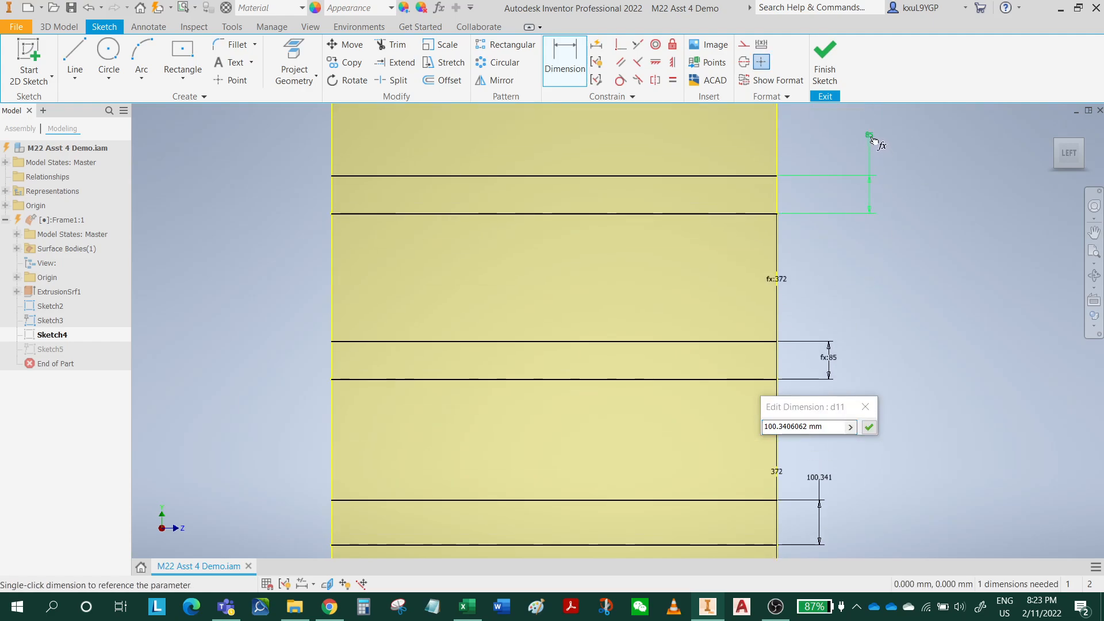
click(869, 136)
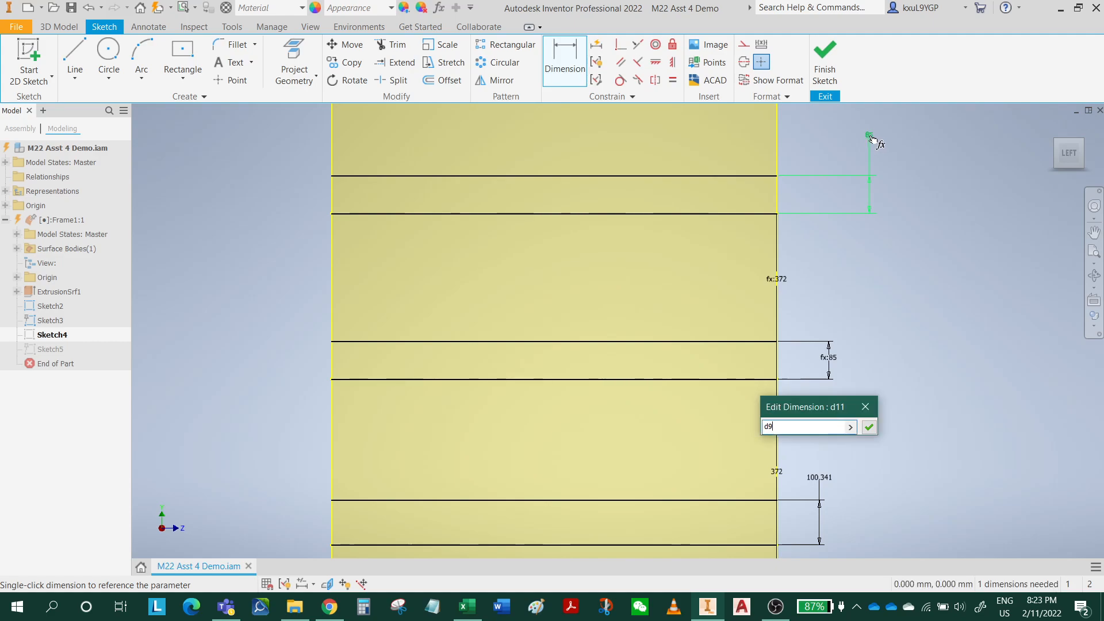
key(Return)
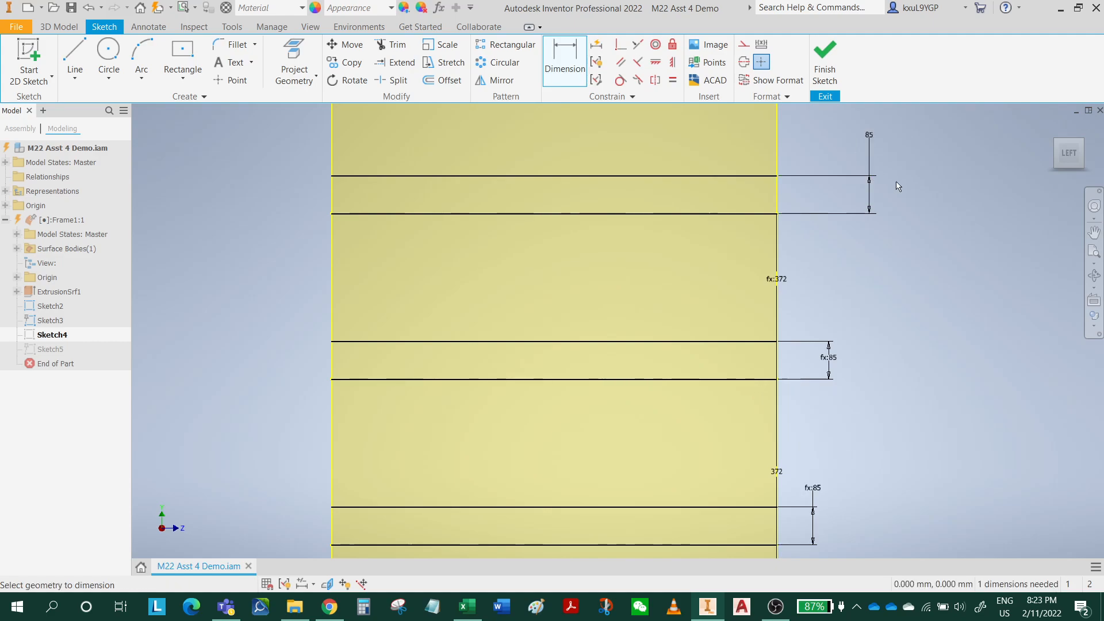
- Dimension the lowest horizontal line from the wide face's base edge, linked to the 85 mm dimension, and finish the sketch
scroll(895, 250, down, 3)
middle_drag(885, 364, 854, 315)
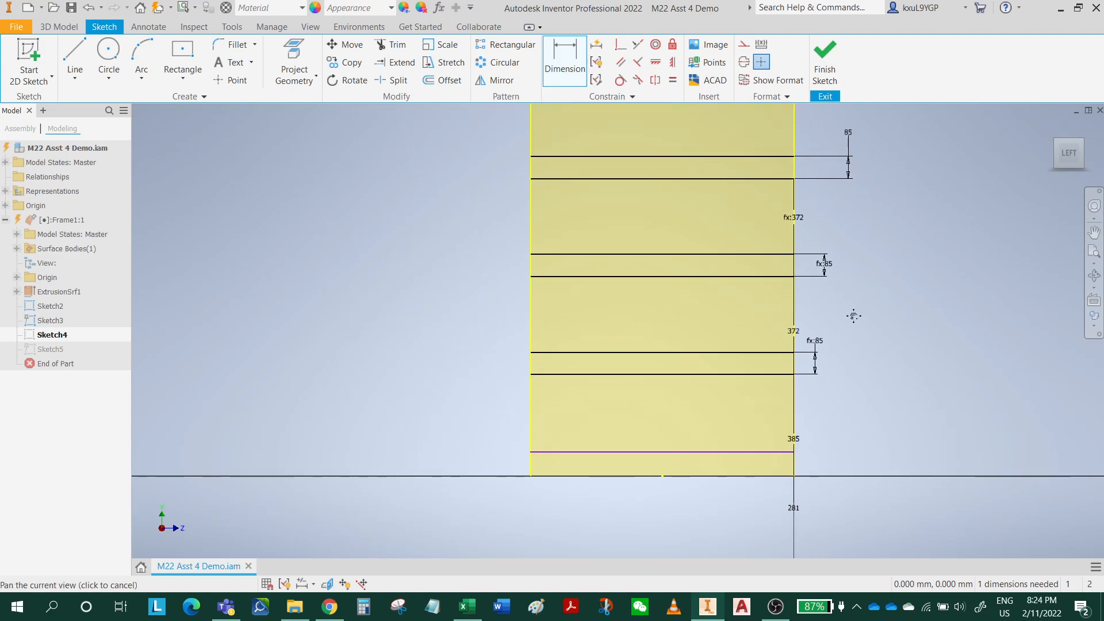
click(783, 477)
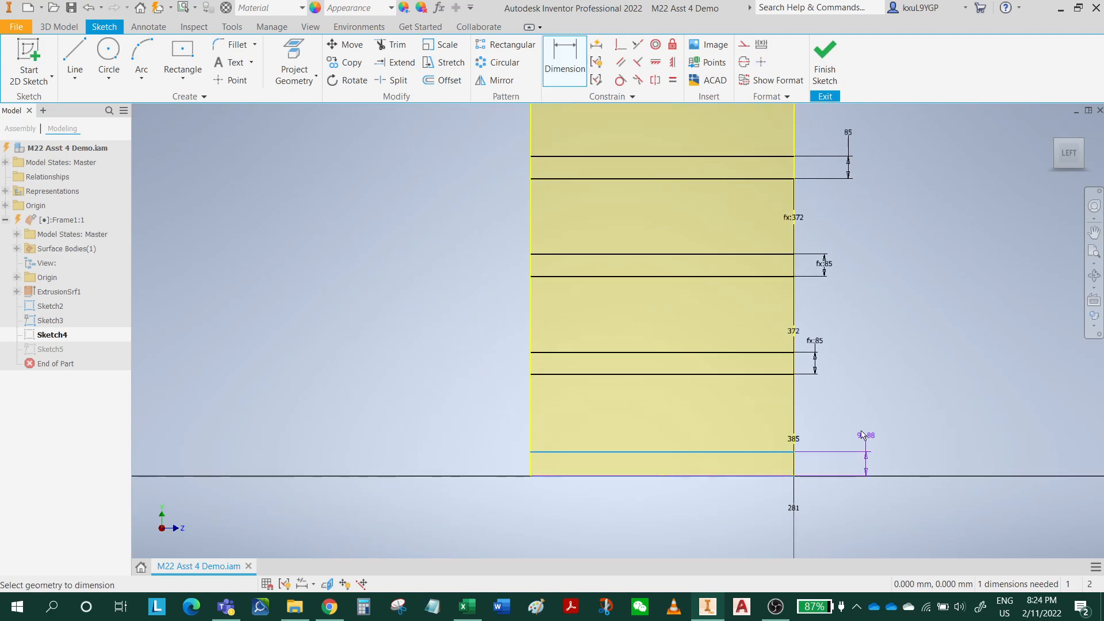
click(824, 425)
click(849, 133)
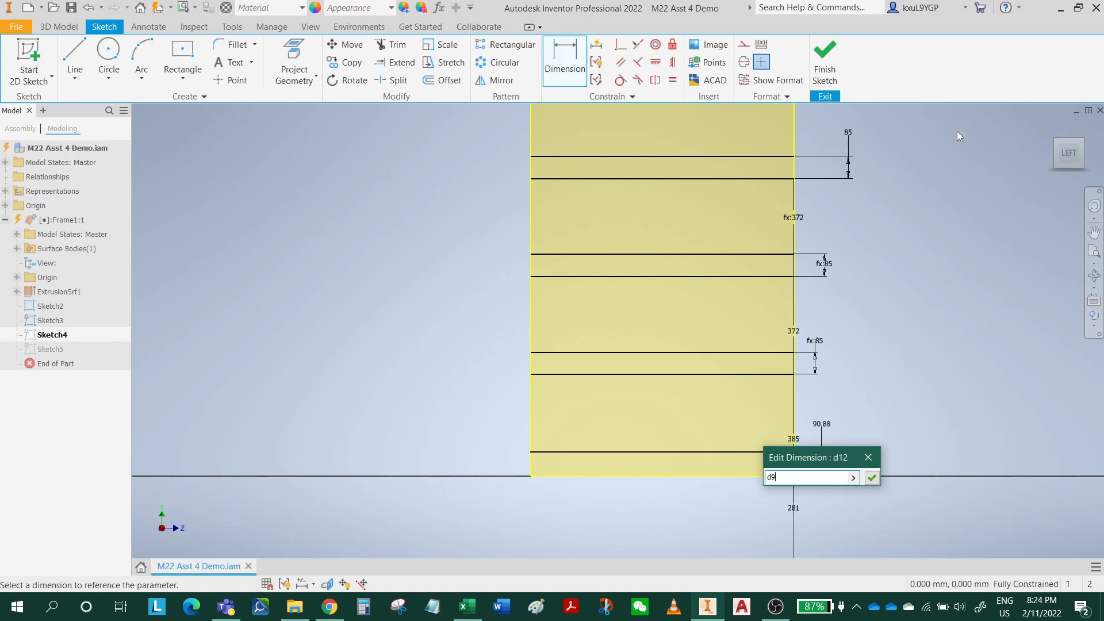
key(Return)
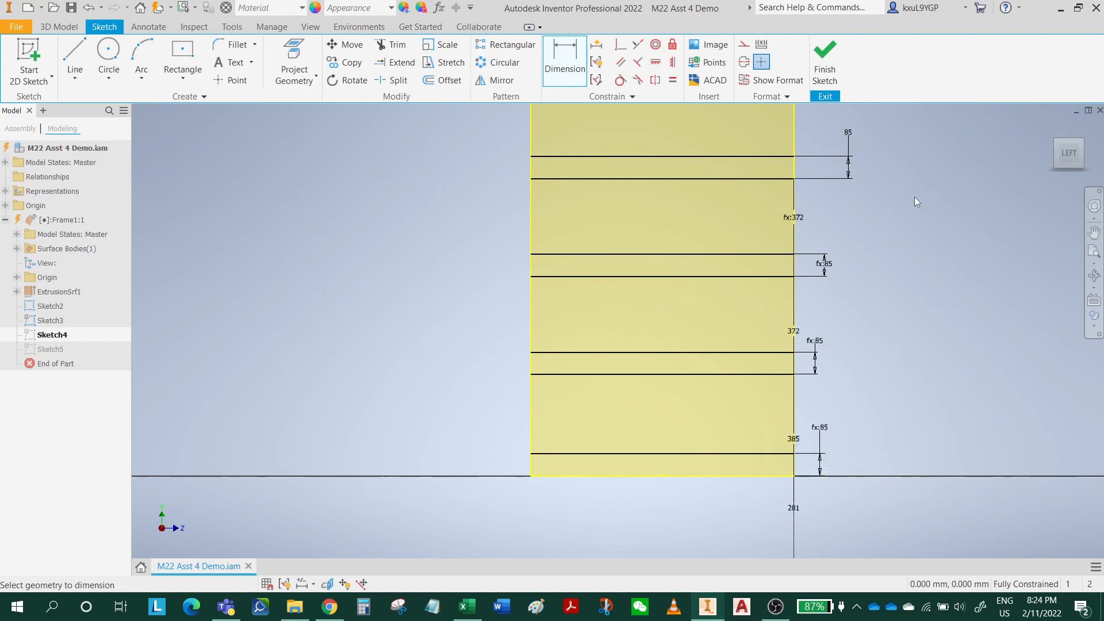
mouse_move(922, 361)
shift+middle_down()
mouse_move(892, 352)
mouse_move(874, 360)
mouse_move(882, 374)
shift+middle_up()
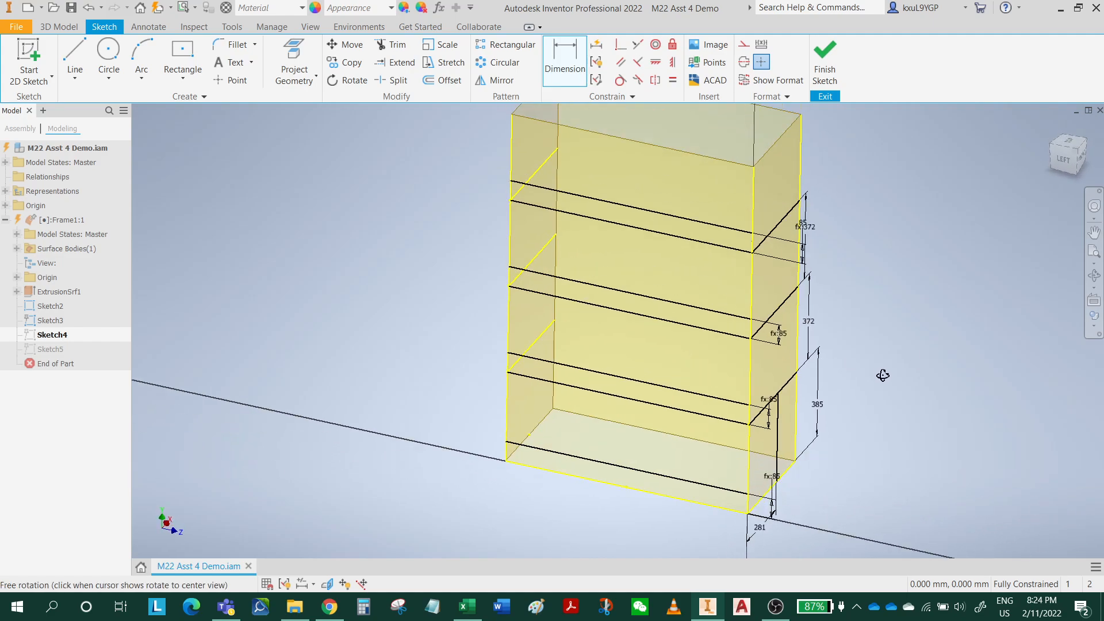
mouse_move(806, 338)
shift+middle_down()
mouse_move(772, 321)
mouse_move(805, 315)
shift+middle_up()
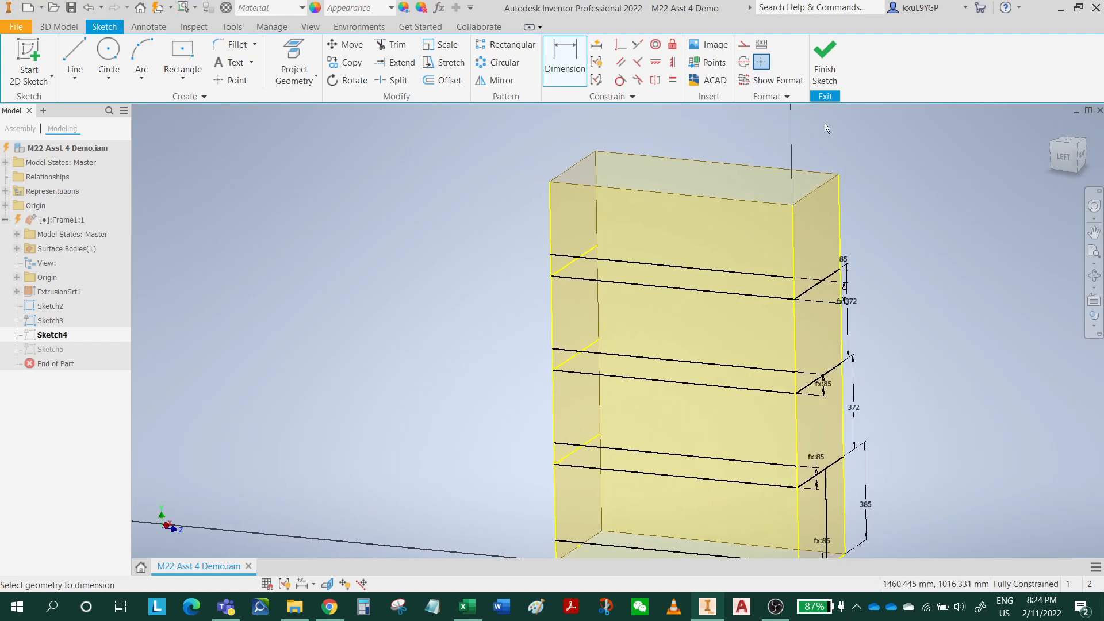
click(833, 67)
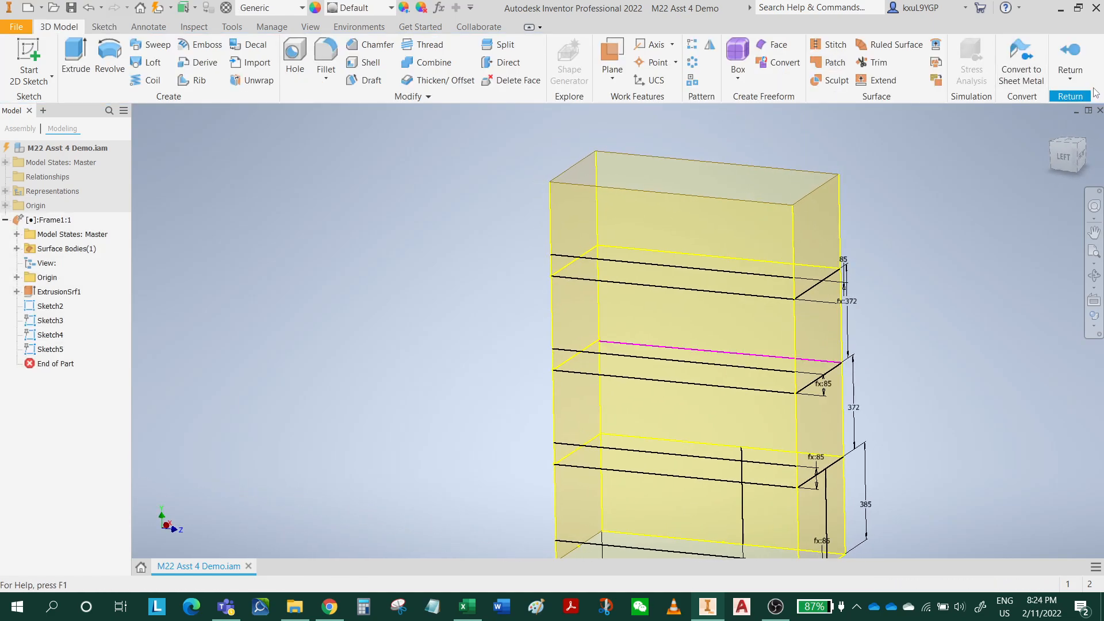
- Examine the middle divider line on the opposite wide face for alignment with the horizontal divider behind it
click(1070, 79)
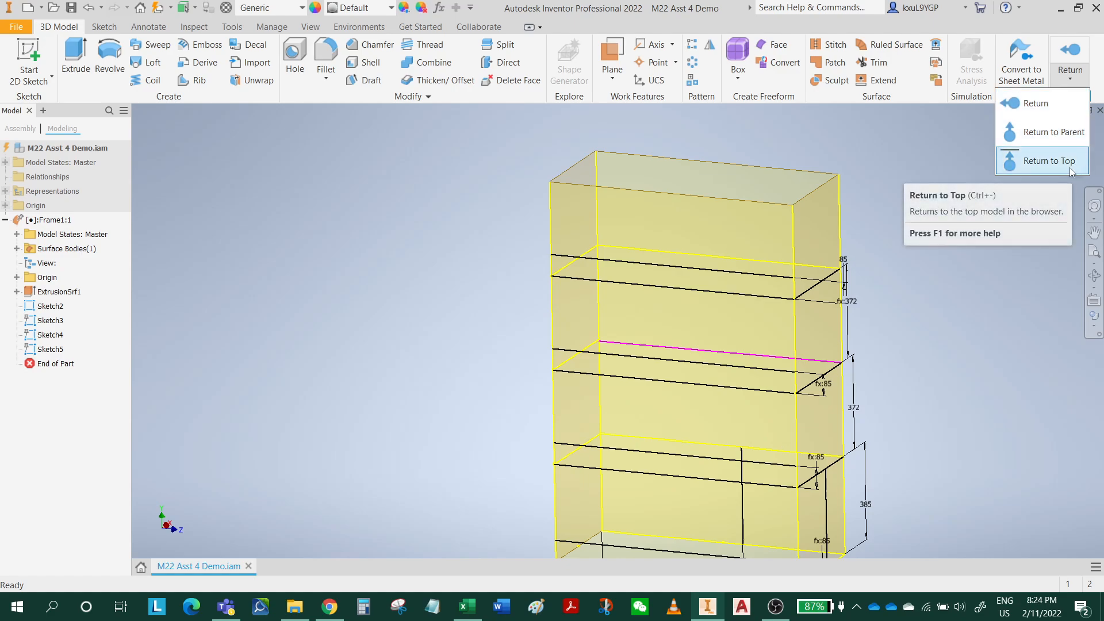
click(966, 370)
middle_drag(897, 379, 885, 267)
shift+middle_drag(874, 359, 634, 329)
scroll(719, 260, down, 5)
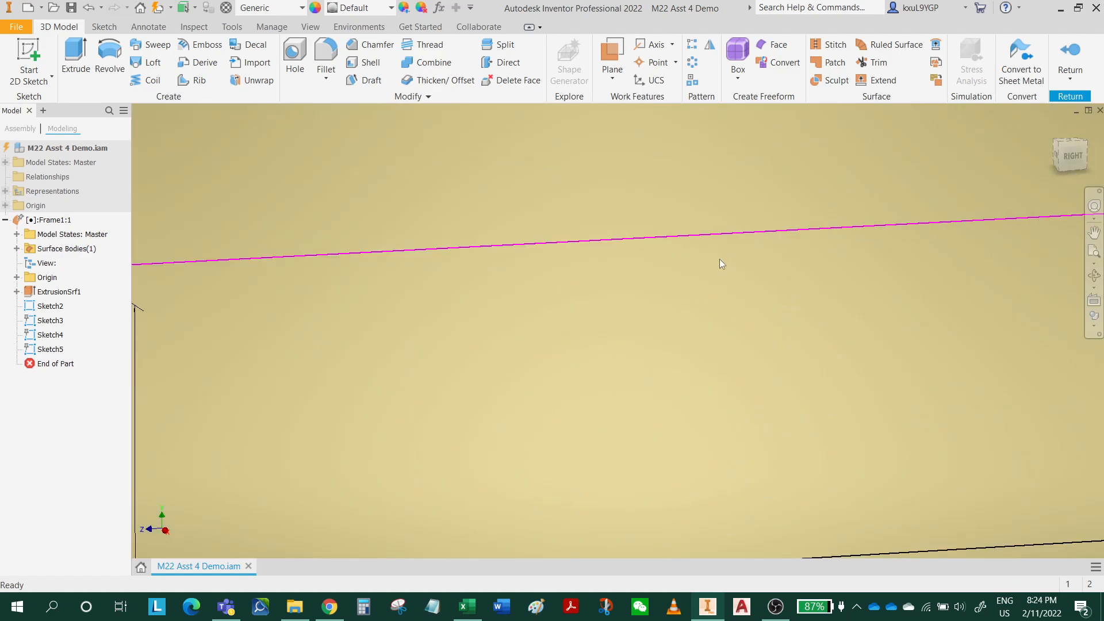
scroll(719, 260, up, 4)
shift+middle_drag(707, 263, 773, 264)
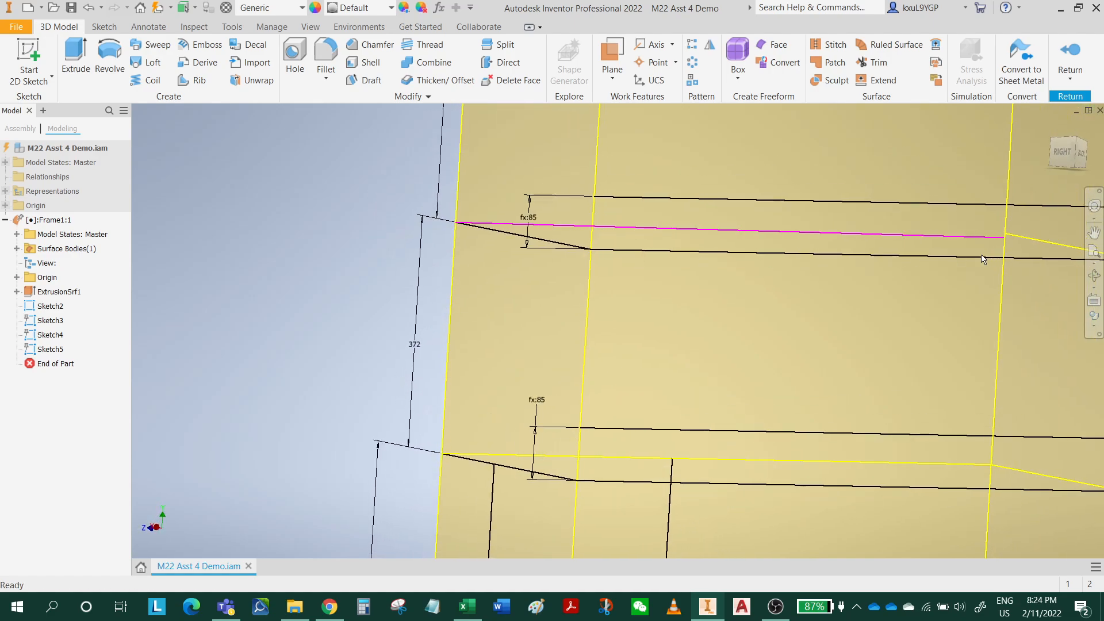
scroll(983, 259, down, 3)
scroll(989, 256, up, 3)
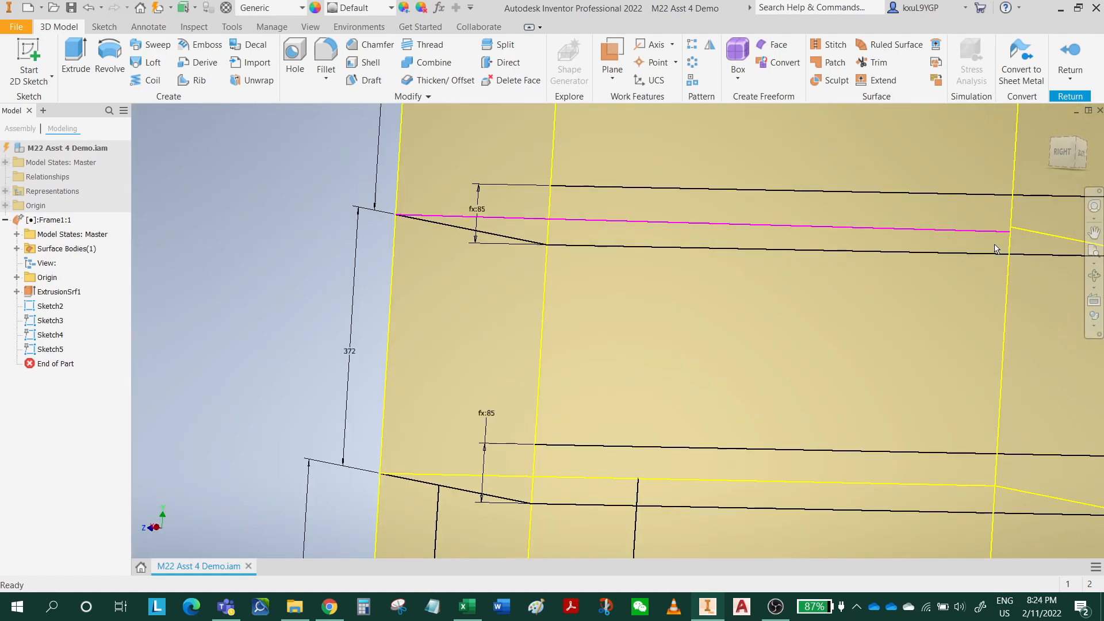
click(1060, 154)
scroll(642, 345, down, 5)
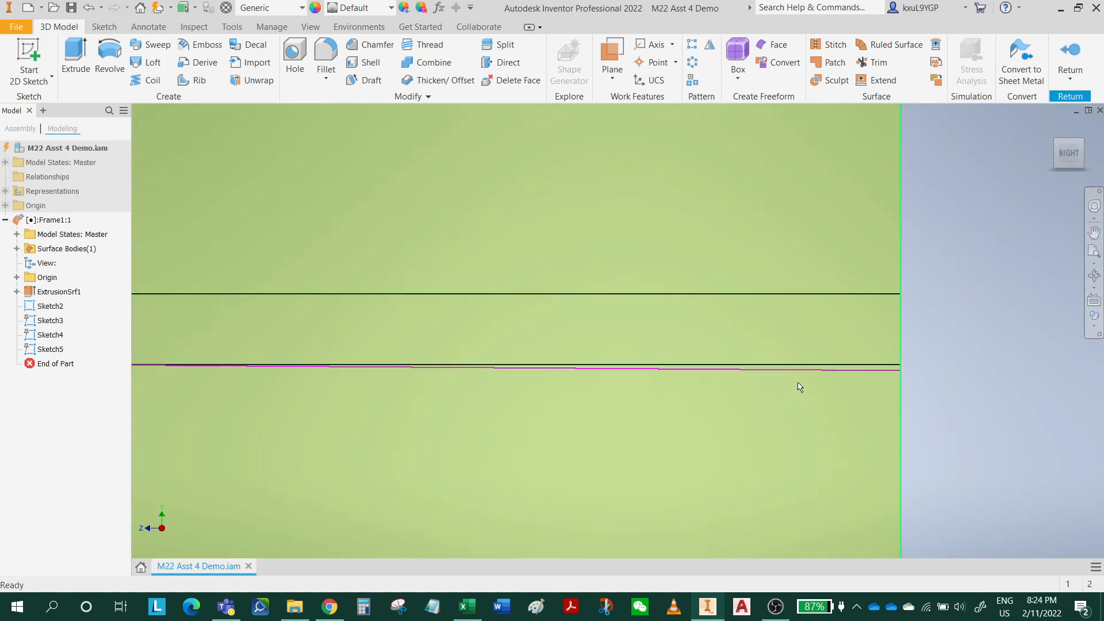
scroll(803, 376, up, 3)
scroll(770, 381, down, 4)
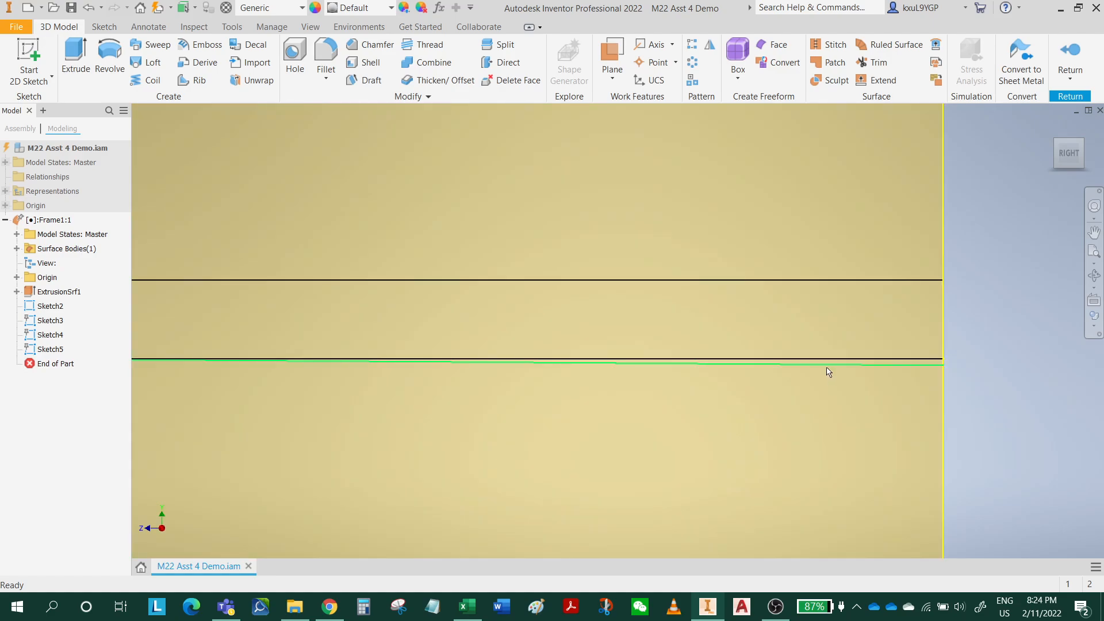
scroll(828, 372, up, 3)
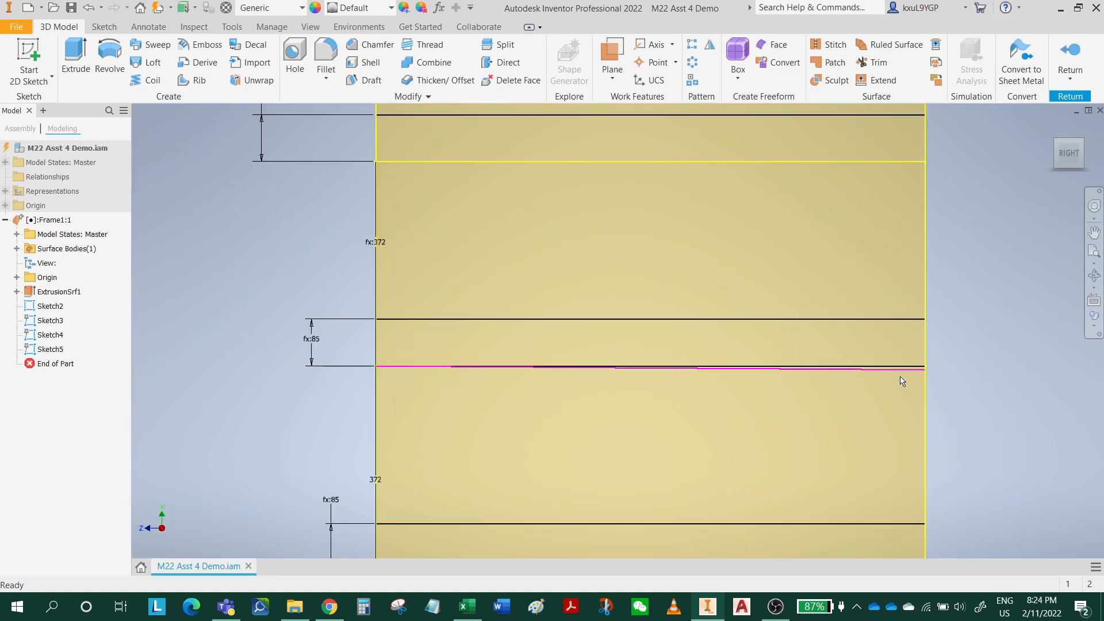
- Edit Sketch5 and delete the tilted middle divider line from that wide face
click(58, 349)
right_click(53, 349)
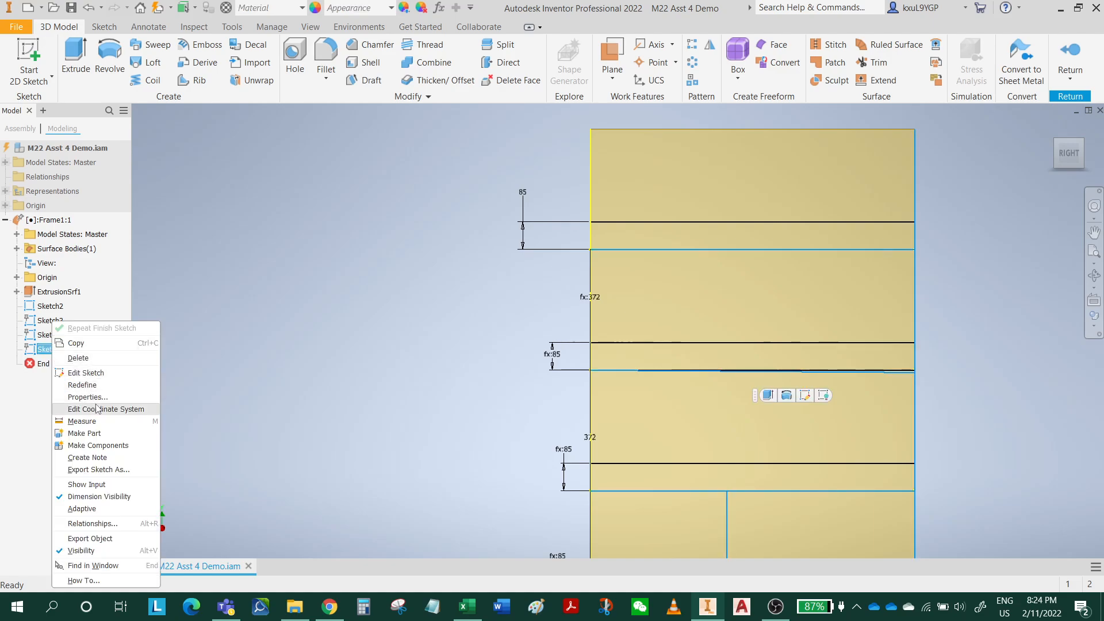
click(104, 373)
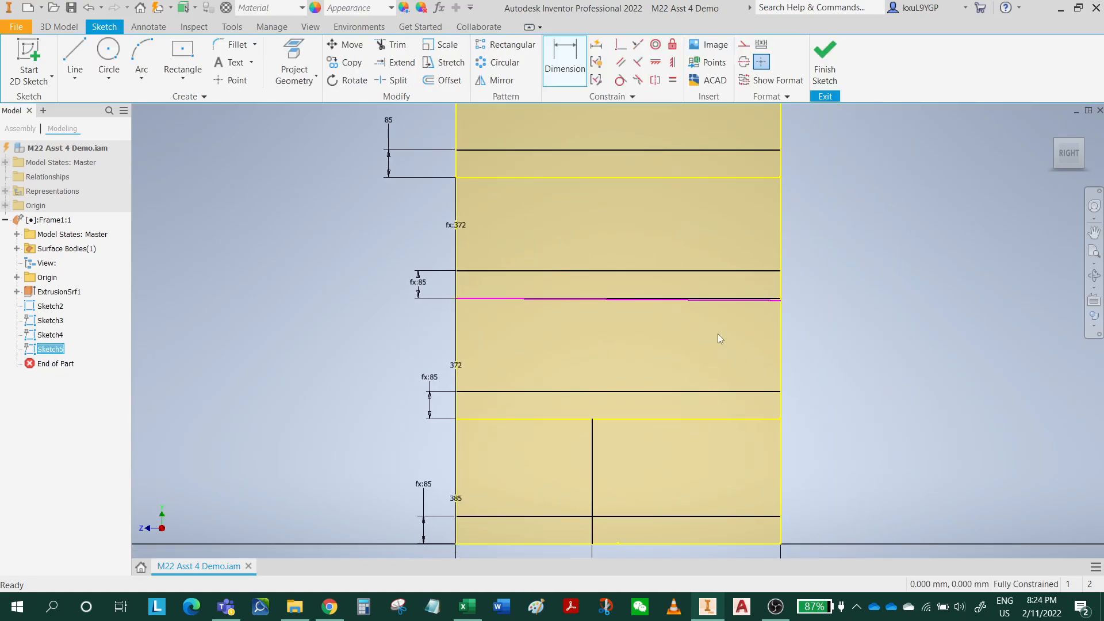
scroll(718, 333, down, 5)
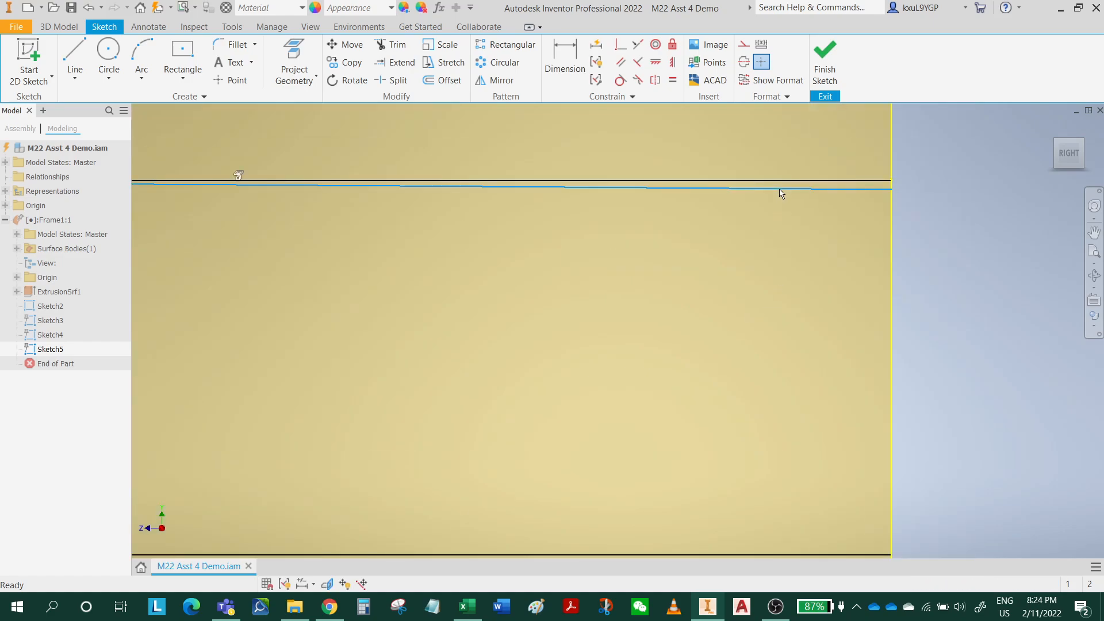
scroll(812, 213, up, 2)
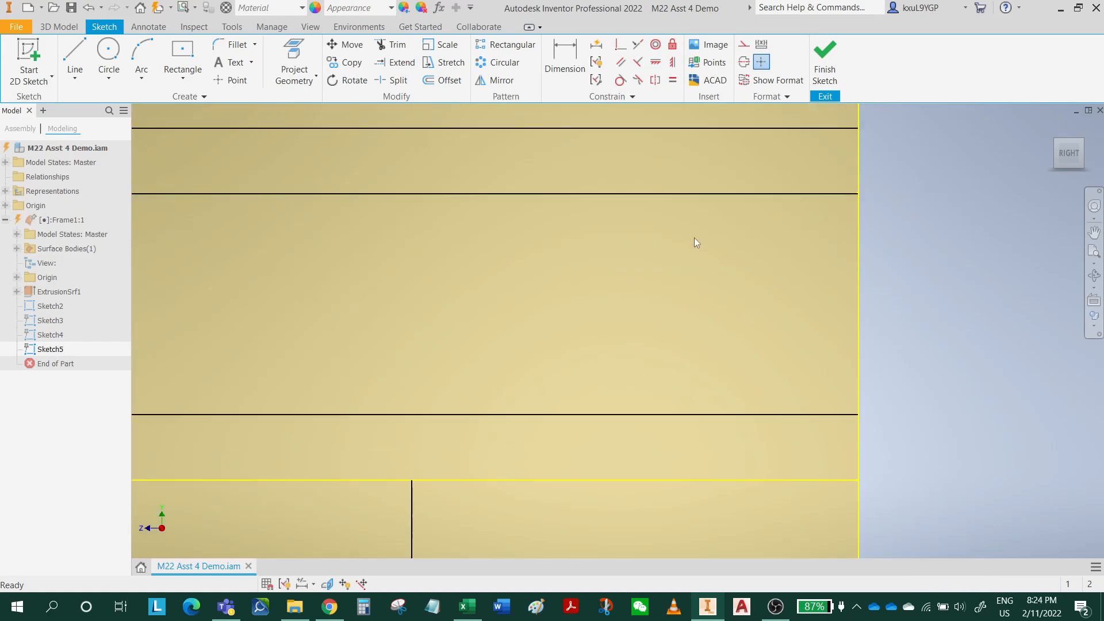
scroll(661, 259, up, 2)
shift+middle_drag(543, 280, 551, 284)
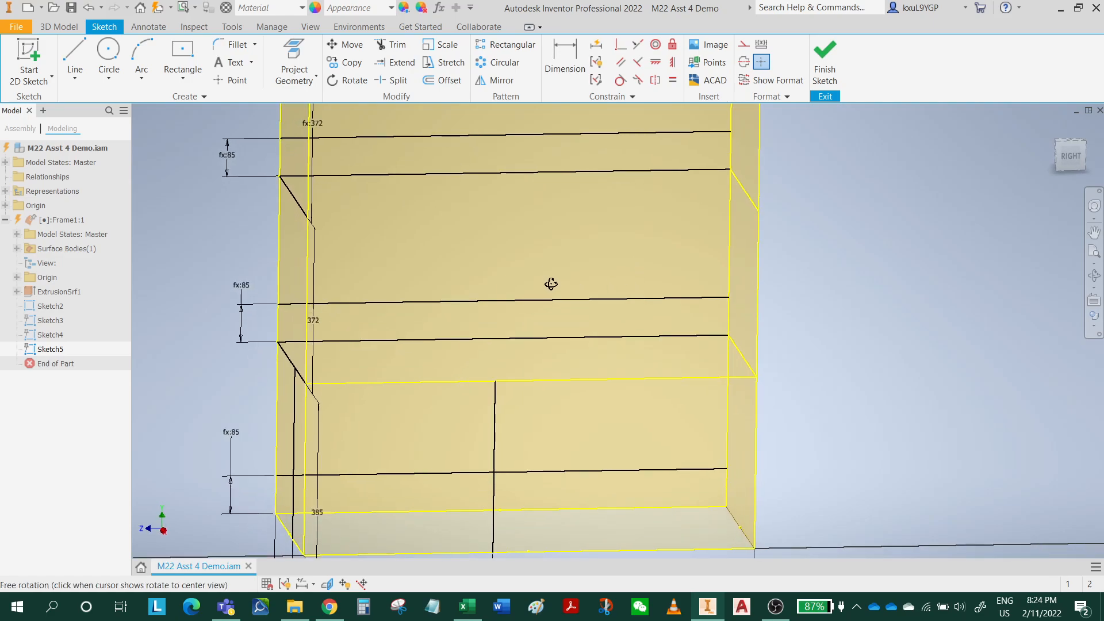
- Project the opposite wide face's middle divider line into Sketch5 and finish the sketch
click(298, 55)
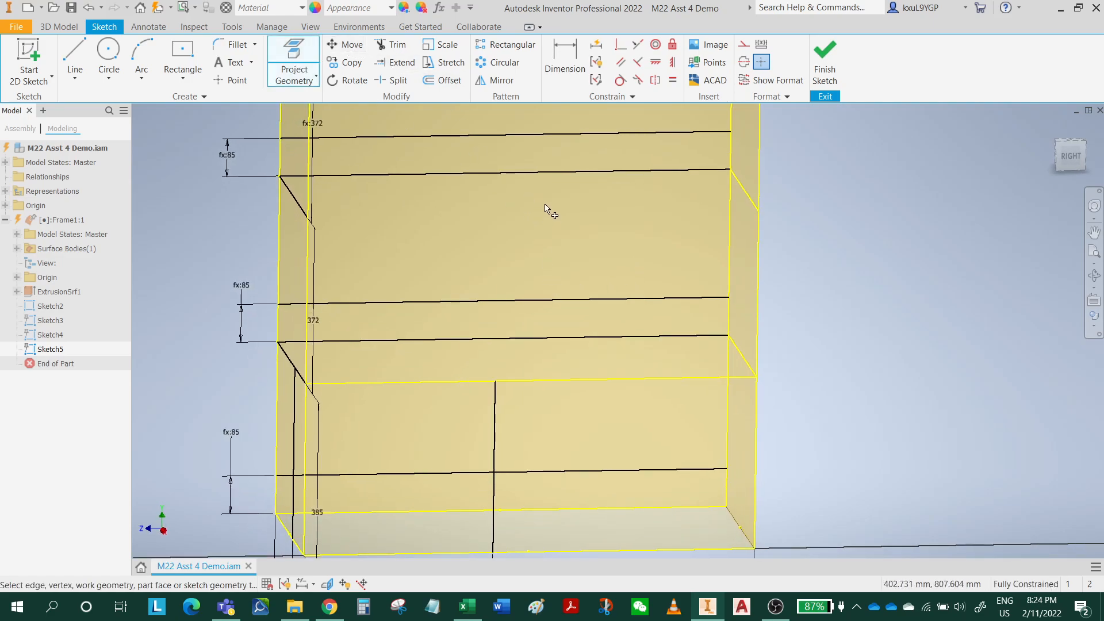
click(551, 174)
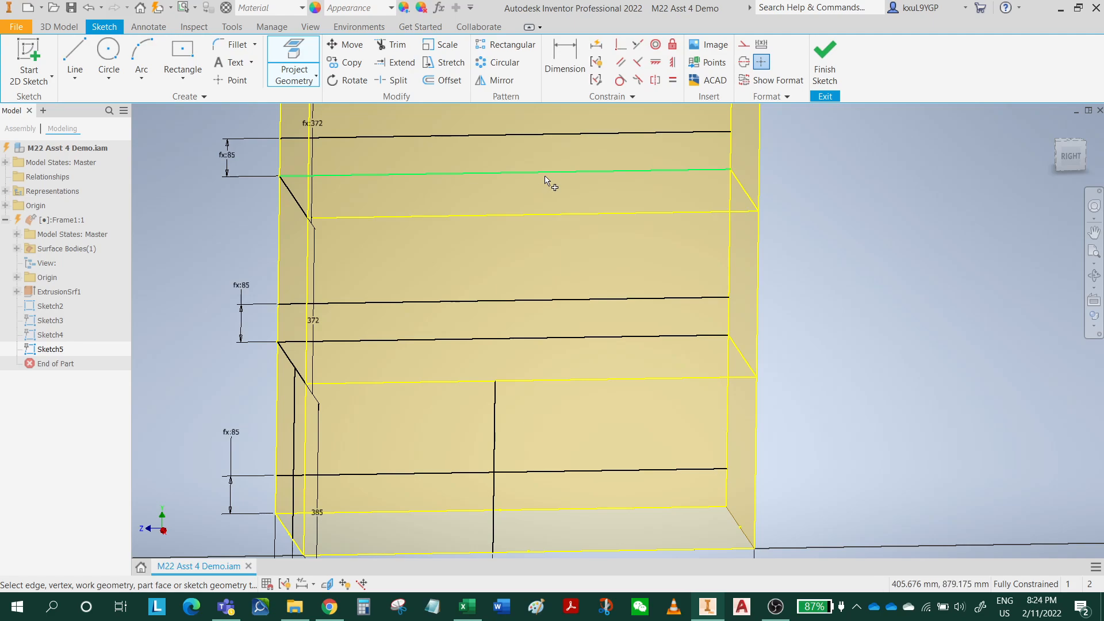
click(824, 61)
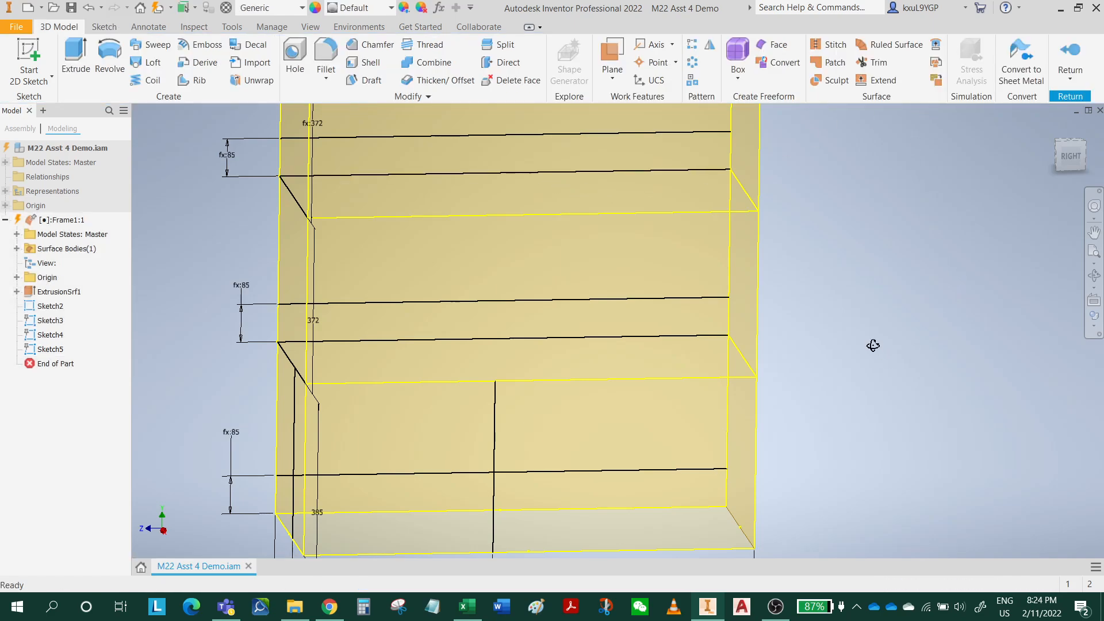
click(1070, 154)
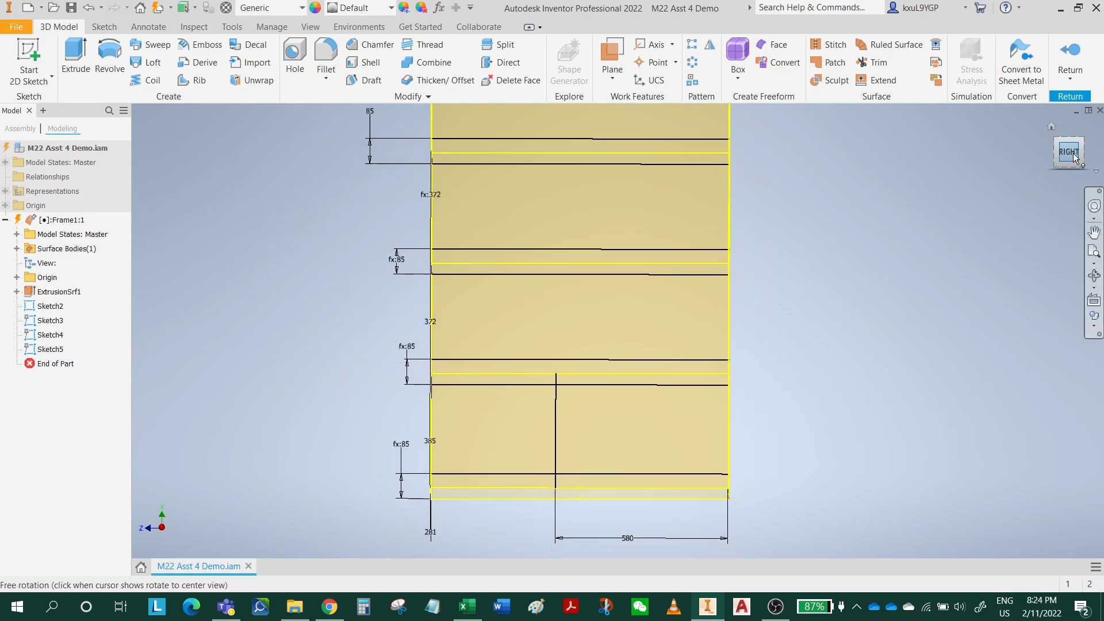
- Return to the top-level assembly and save M22 Asst 4 Demo.iam together with Frame1.ipt
click(1074, 92)
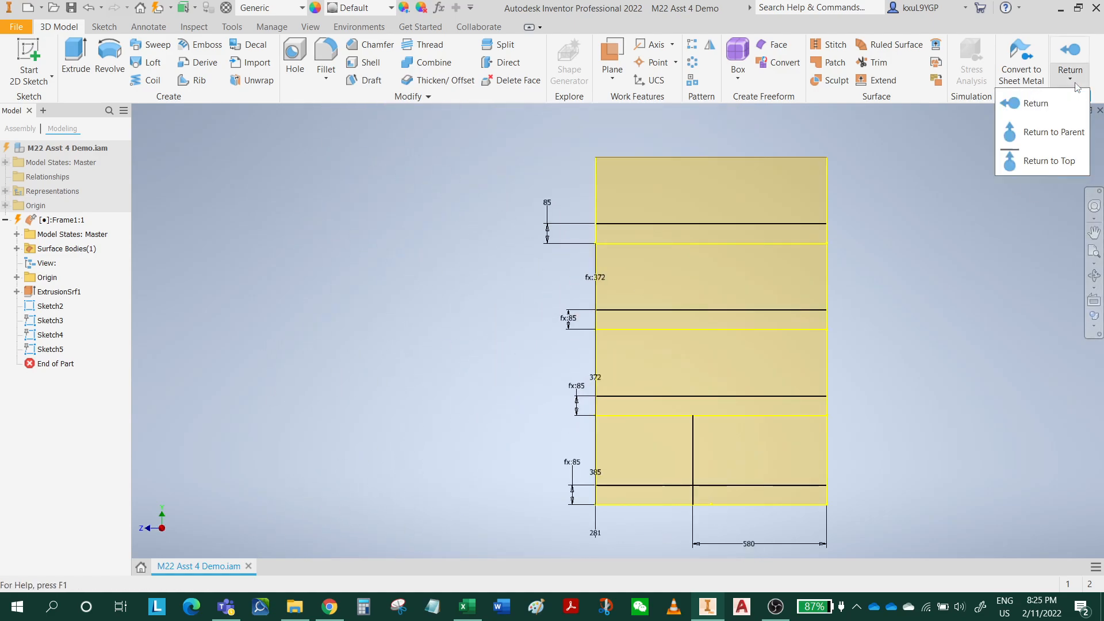
click(1056, 161)
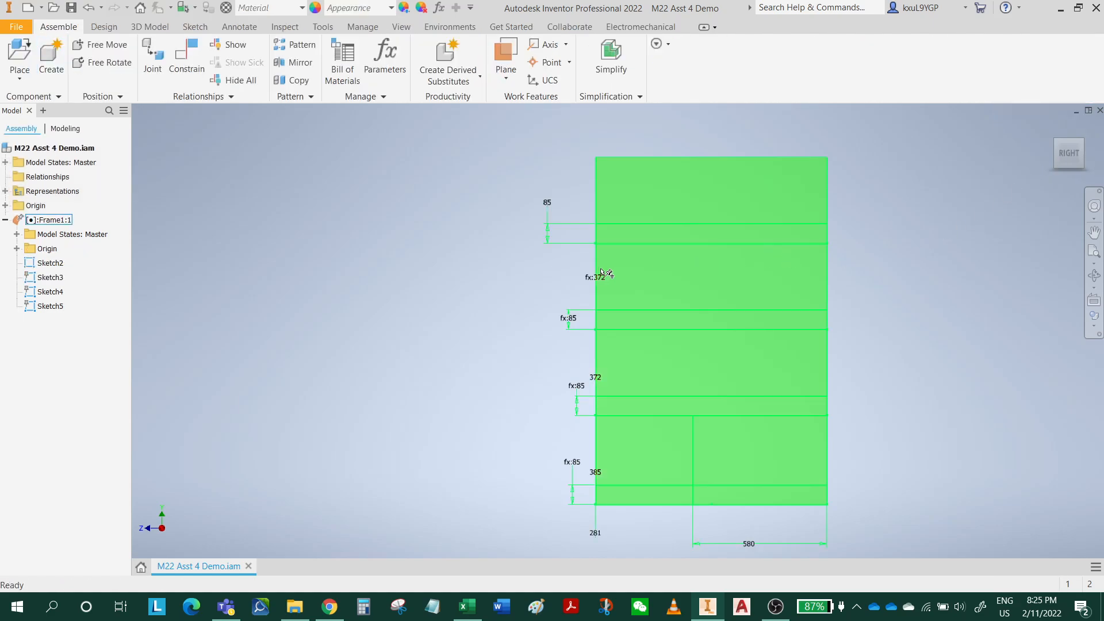
shift+middle_drag(605, 274, 846, 294)
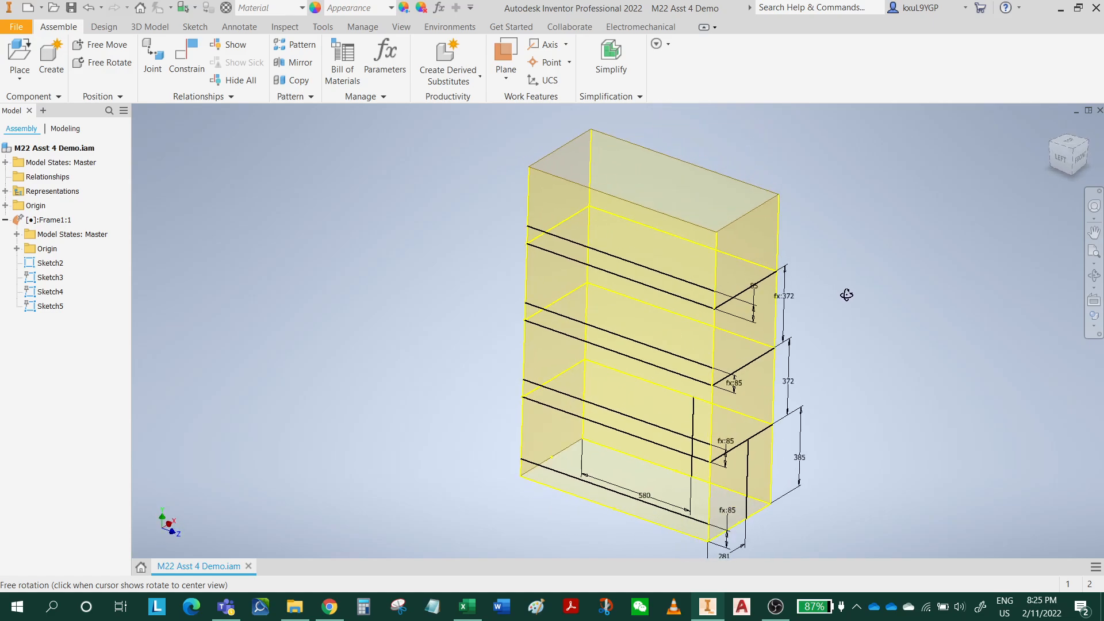
click(71, 8)
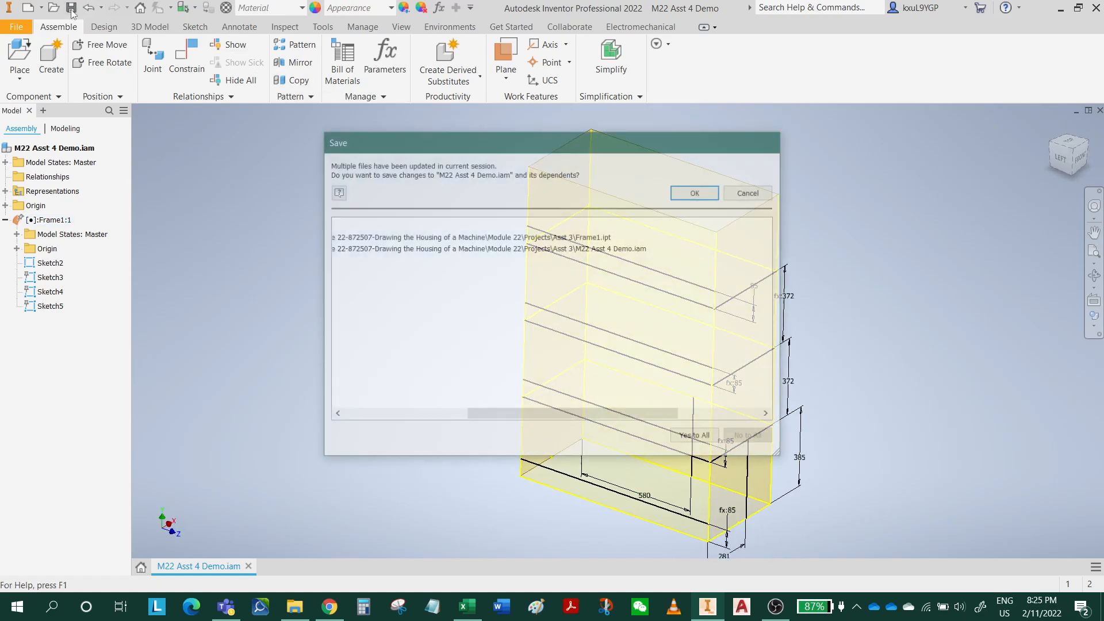
click(697, 192)
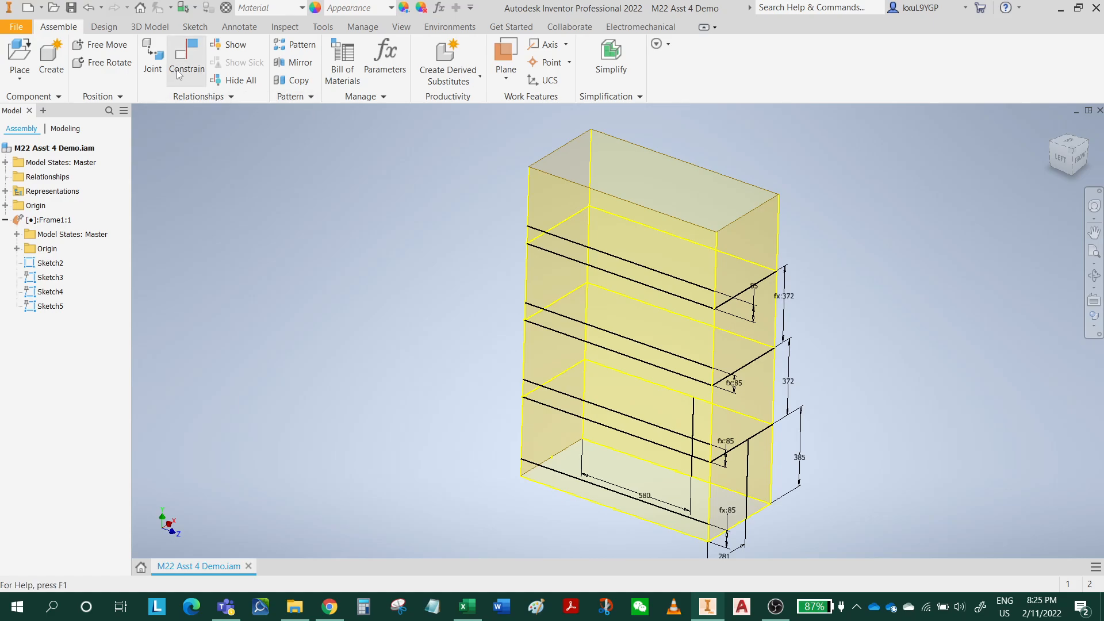
- Start Insert Frame and set the frame member's category to Square/Rectangular Tubes and its standard to DIN
click(104, 27)
click(113, 75)
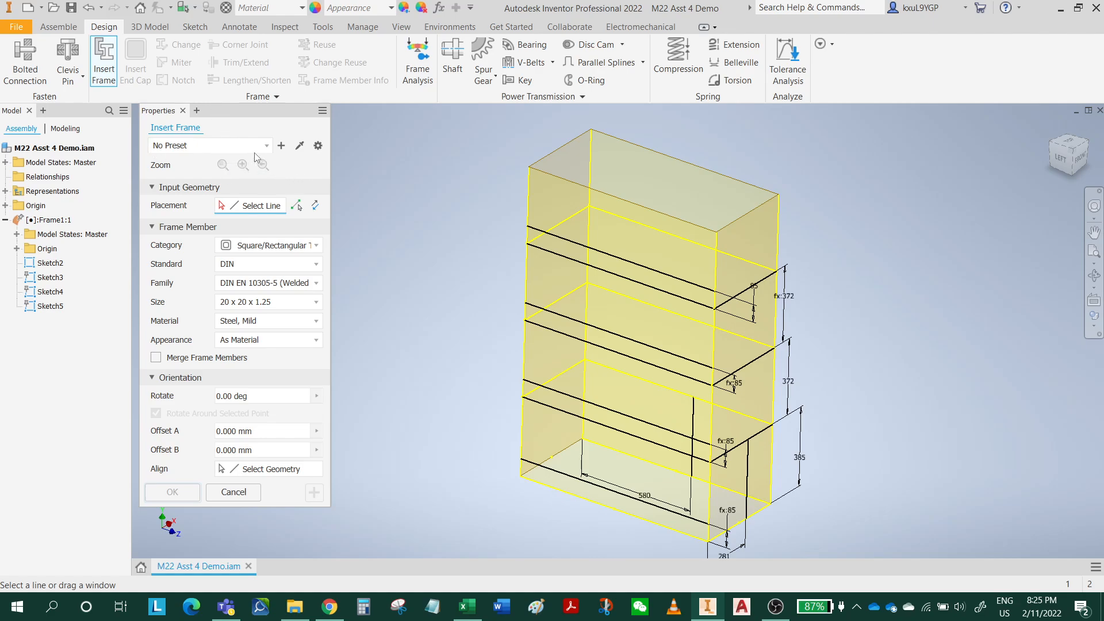
click(259, 149)
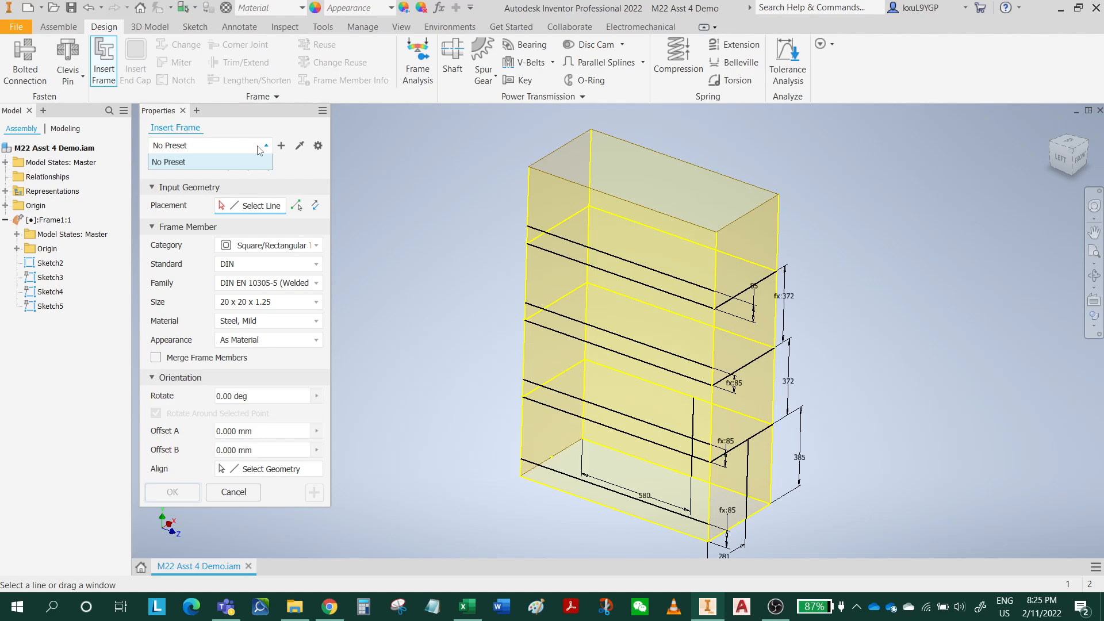
click(271, 180)
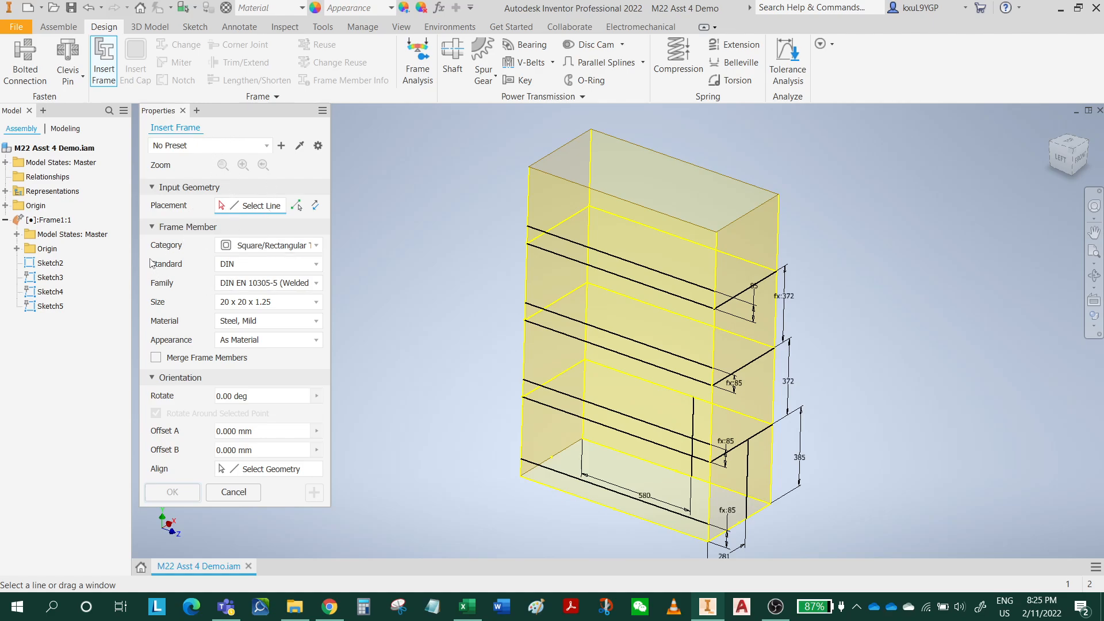
click(257, 249)
scroll(258, 283, up, 2)
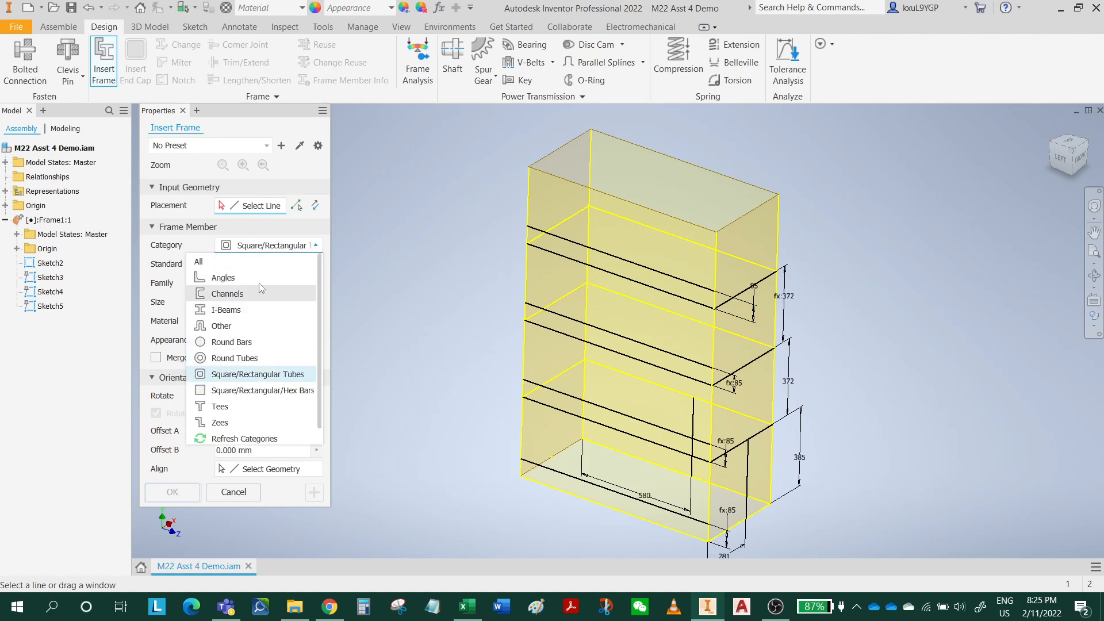
click(239, 262)
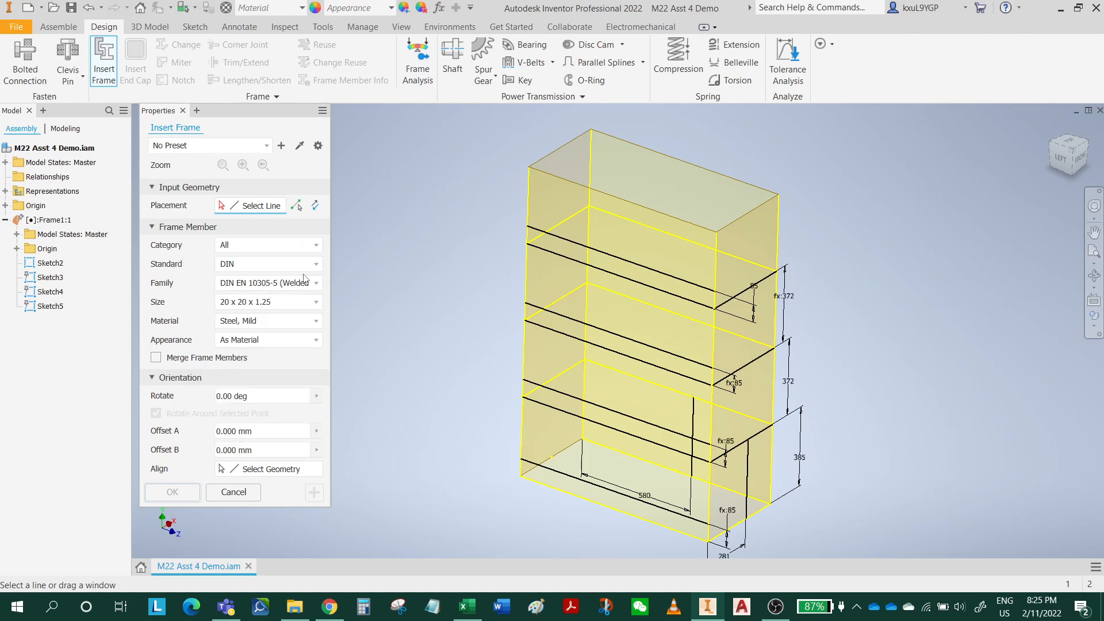
click(268, 248)
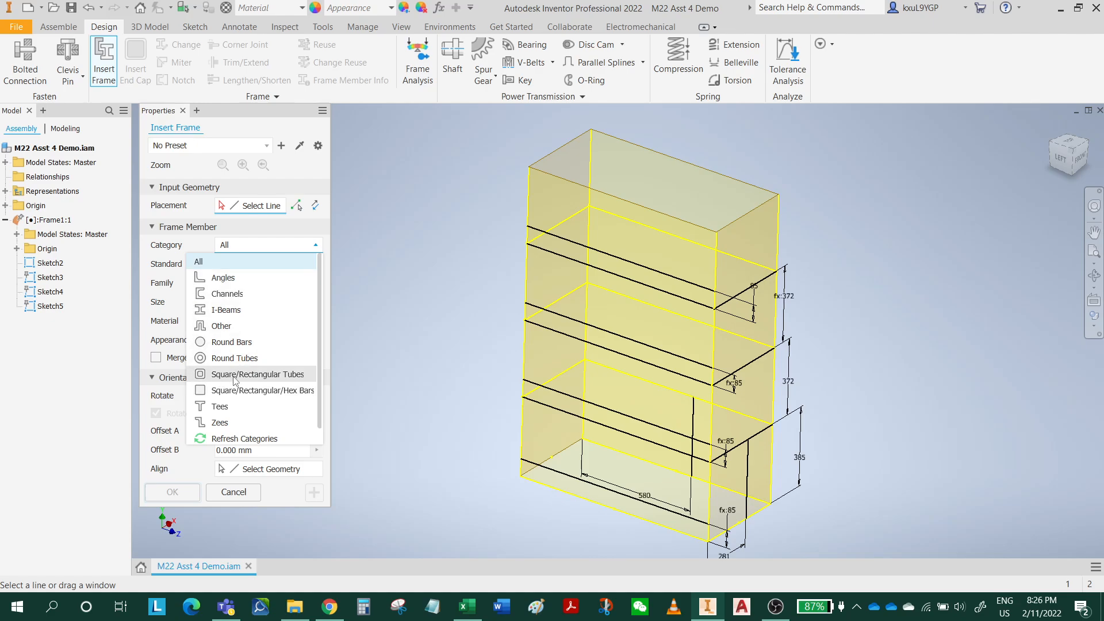
click(287, 381)
click(263, 268)
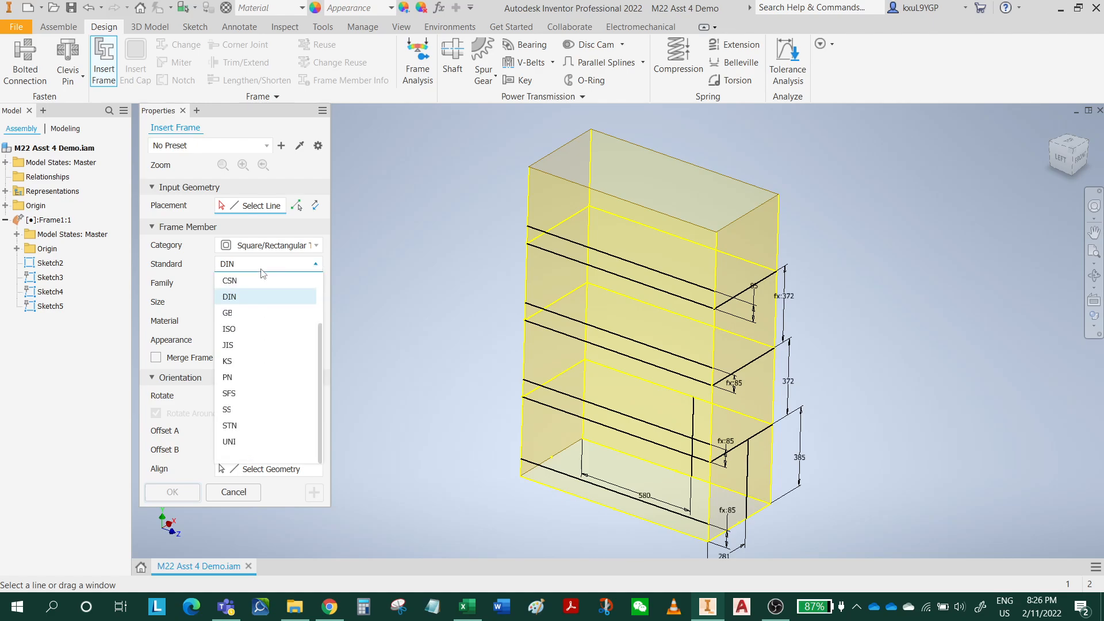
click(243, 296)
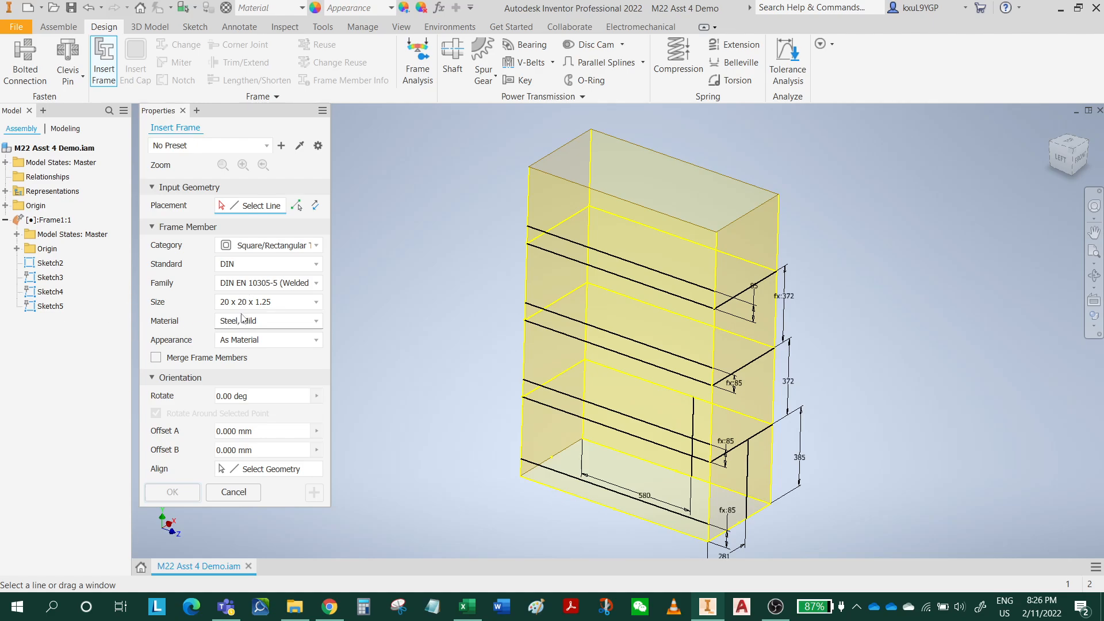
- Try the rectangular family DIN EN 10305-5 (Steel tubes for precision applications) for the frame member and look through its sizes
click(258, 283)
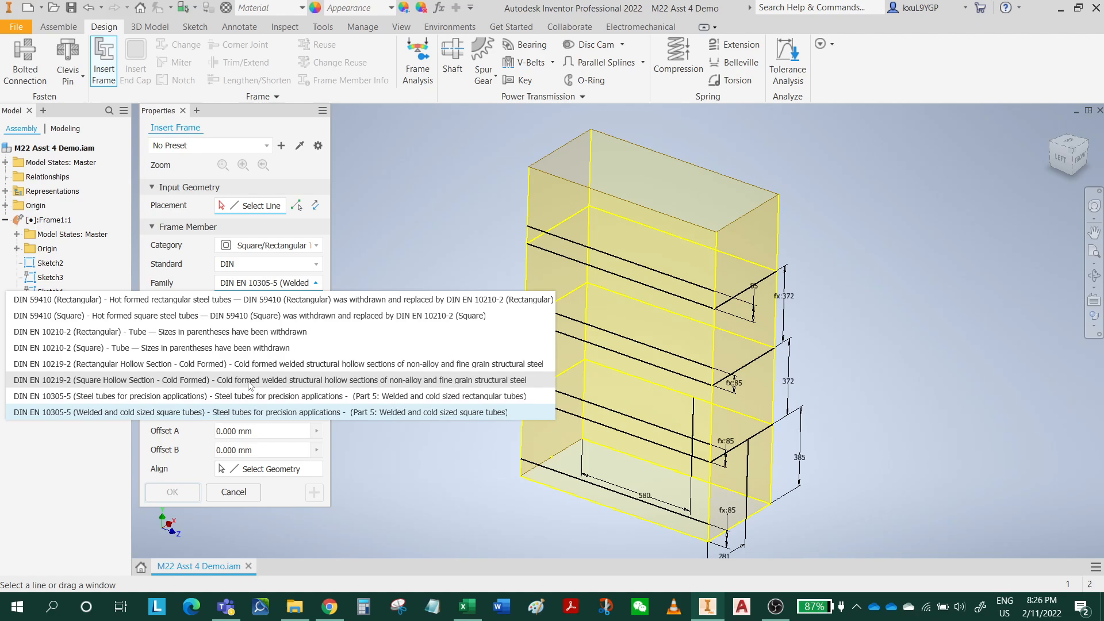
click(117, 398)
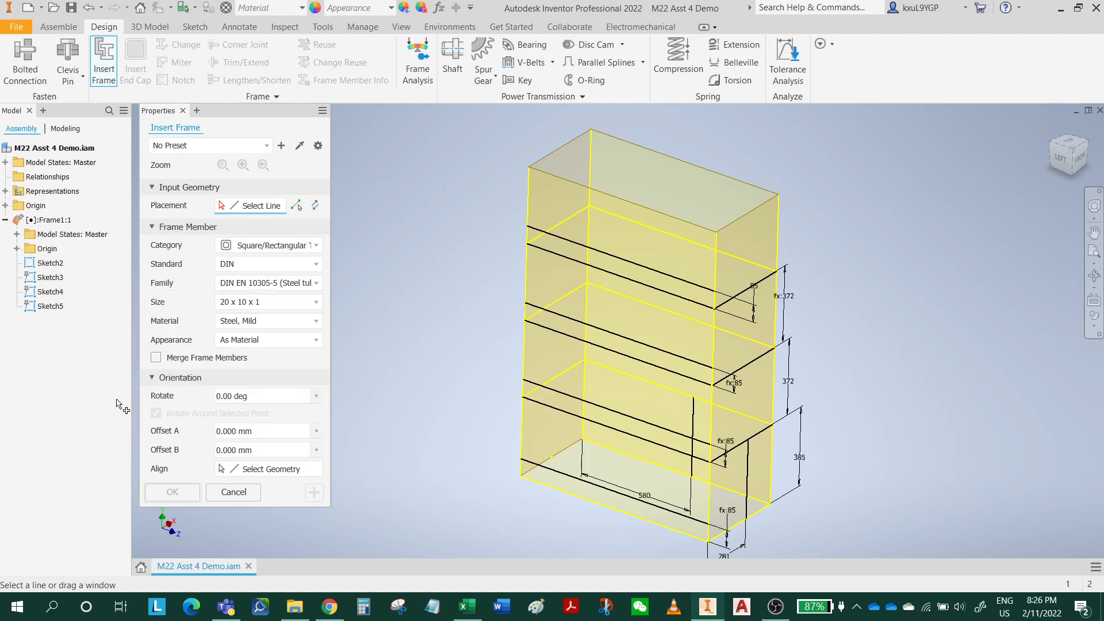
click(287, 302)
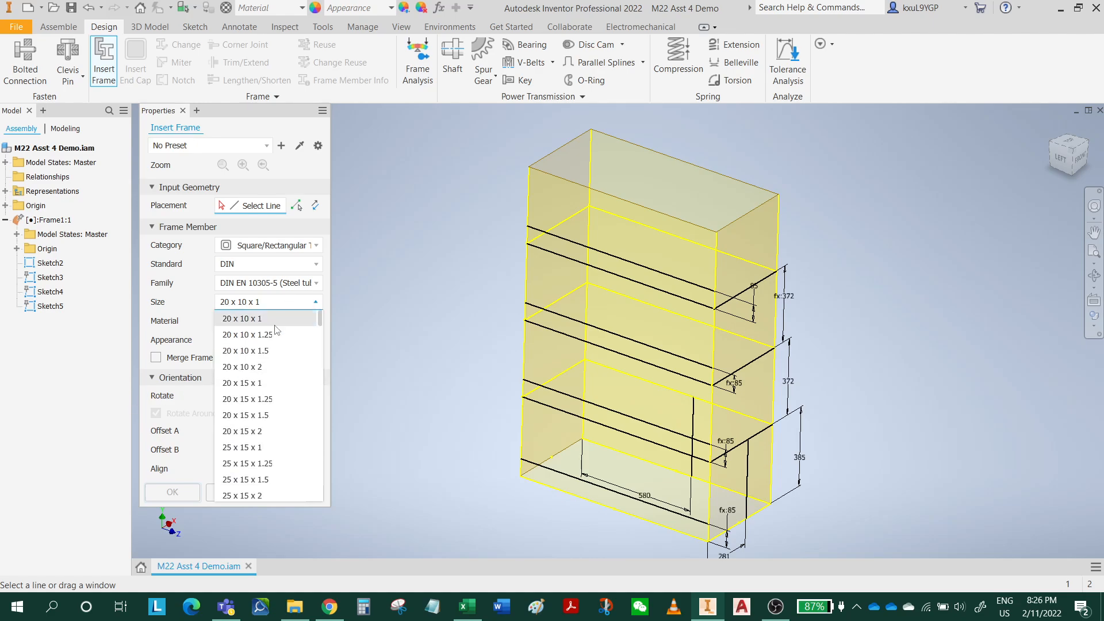
scroll(268, 486, up, 2)
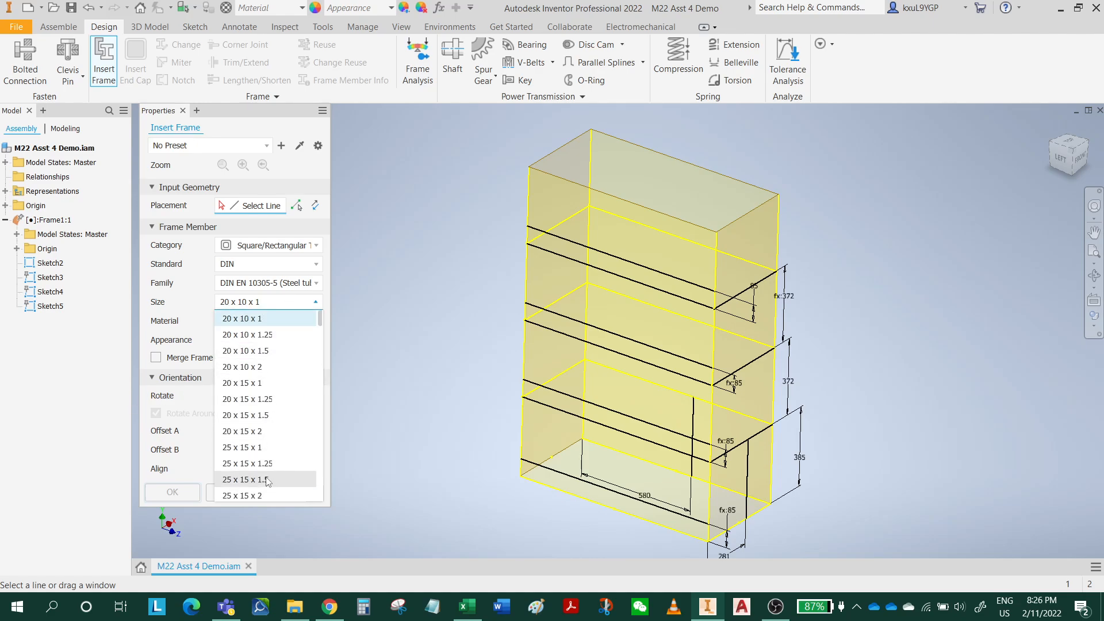
- Set the member family to DIN EN 10305-5 (Welded and cold sized square tubes) with size 20 x 20 x 1.25
click(288, 284)
click(287, 284)
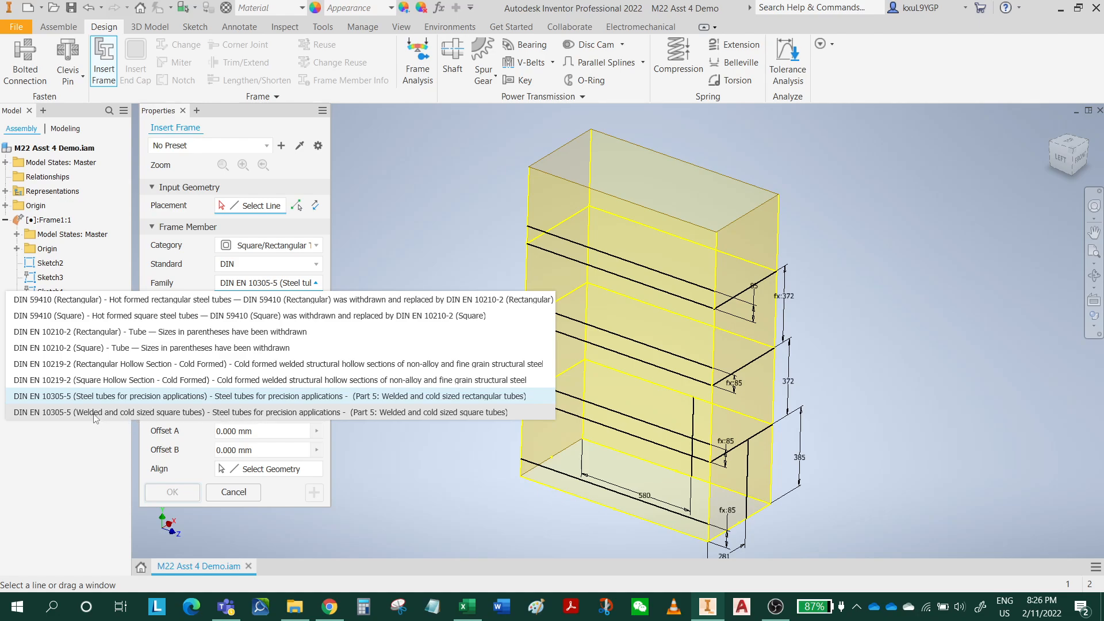
click(190, 413)
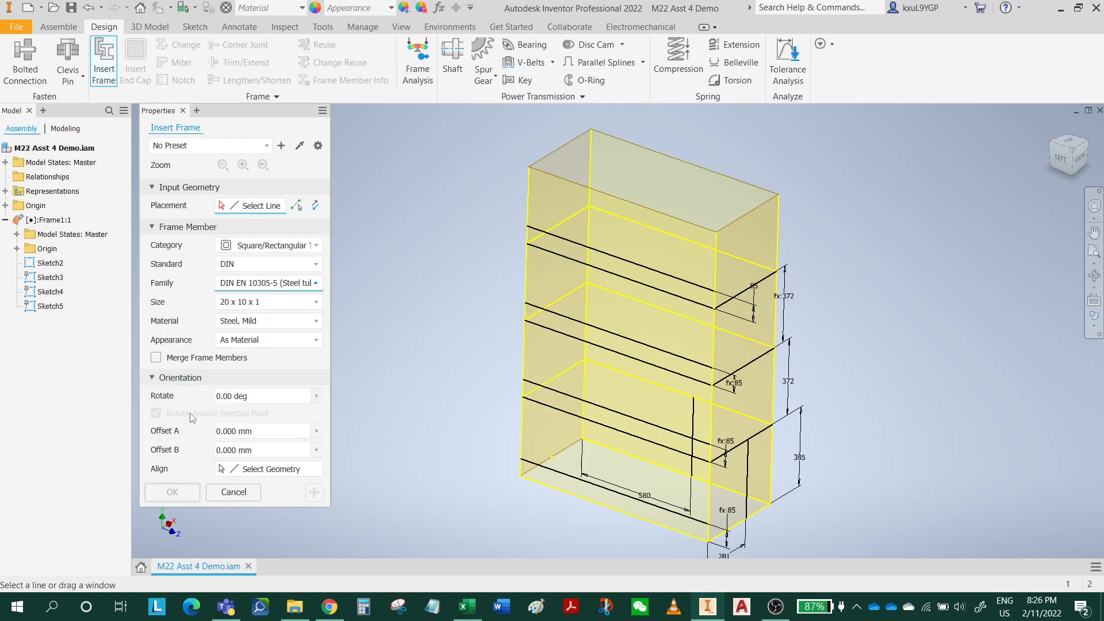
click(271, 305)
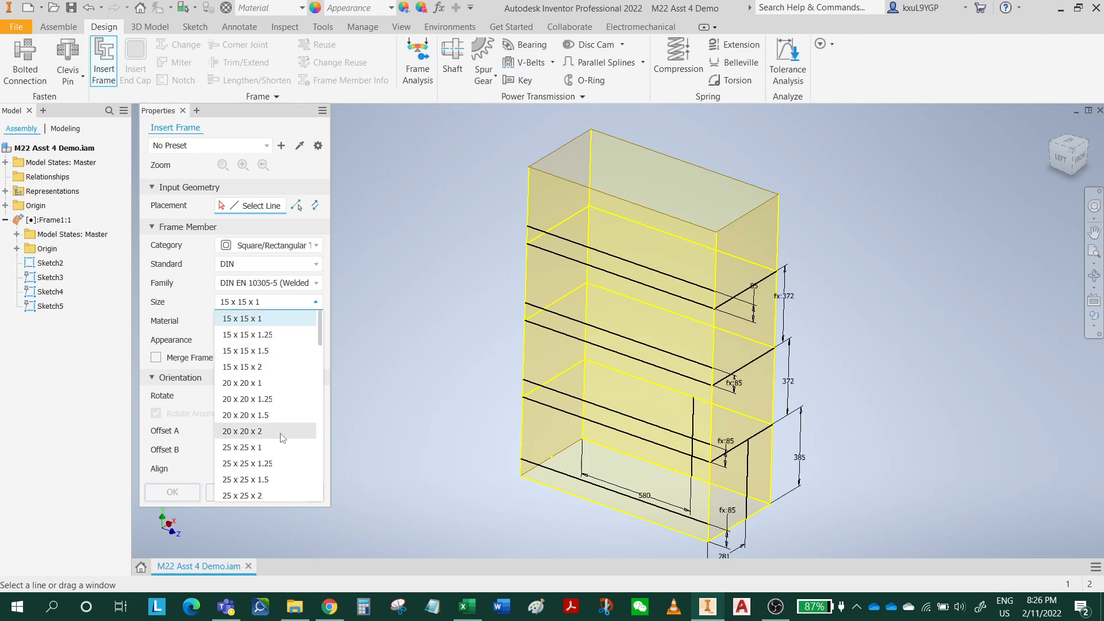
scroll(283, 437, down, 2)
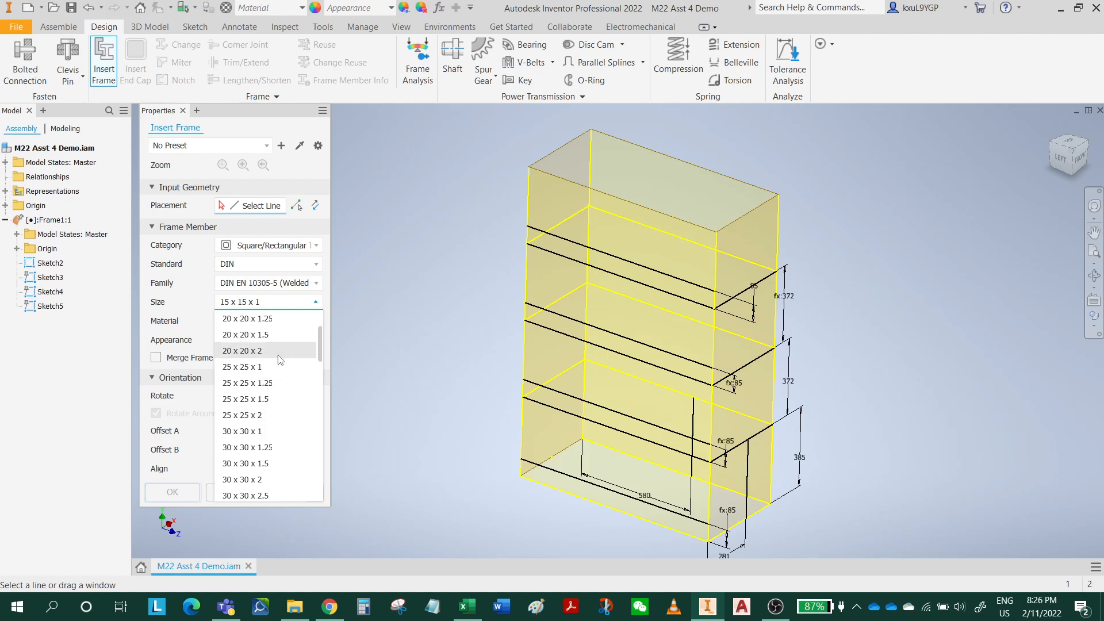
click(278, 323)
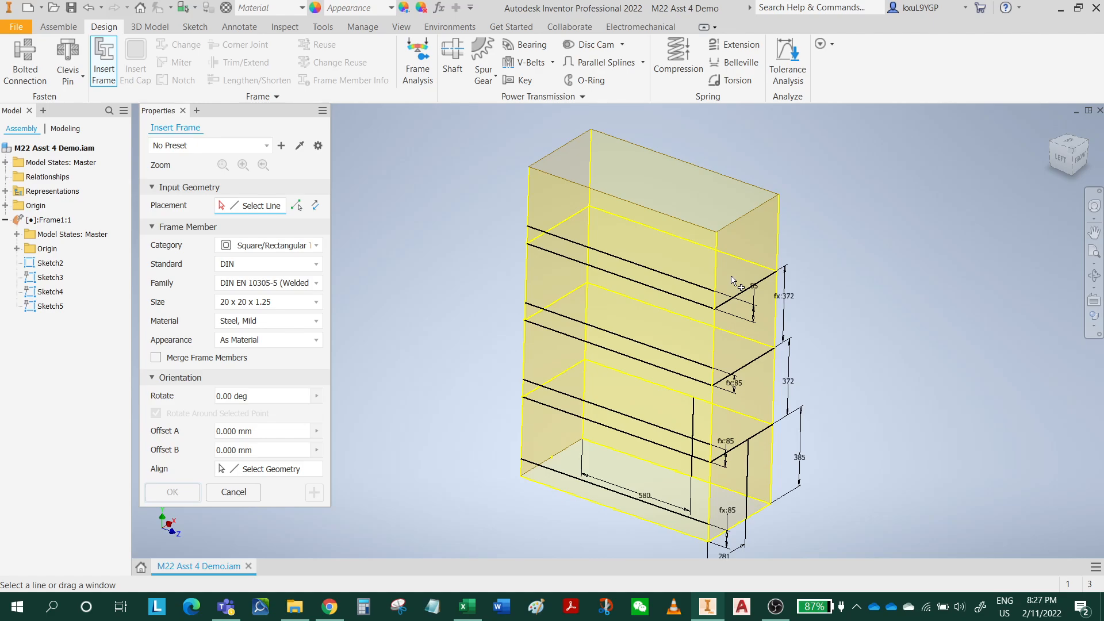
- Select the surface box's full-height vertical edge at the back-left corner as the tube's placement line
click(525, 191)
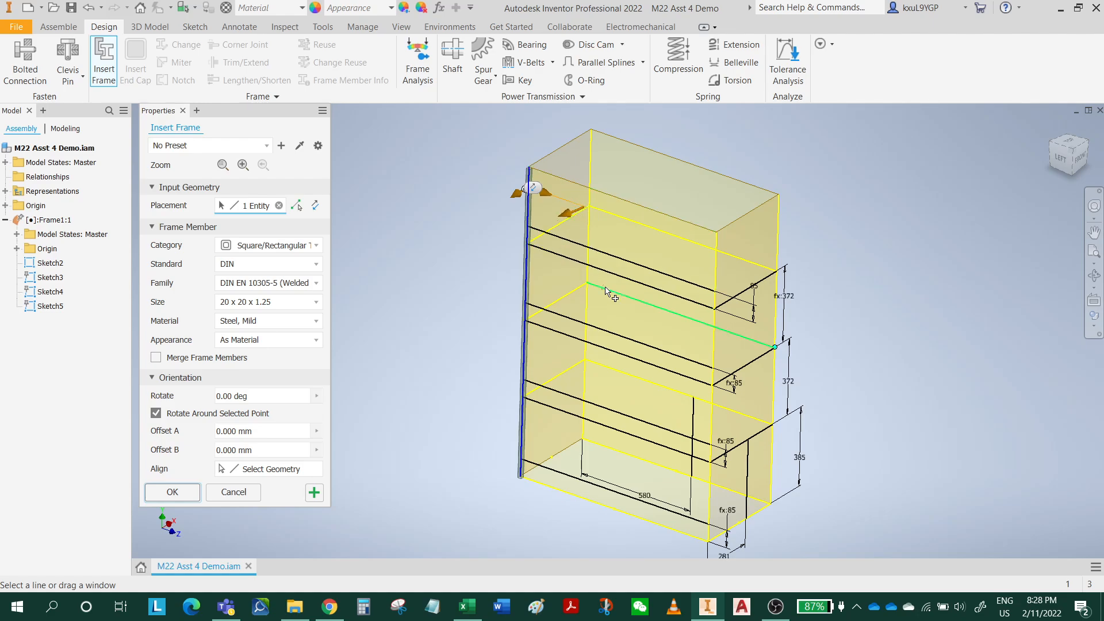
shift+middle_drag(606, 287, 801, 247)
scroll(779, 194, up, 4)
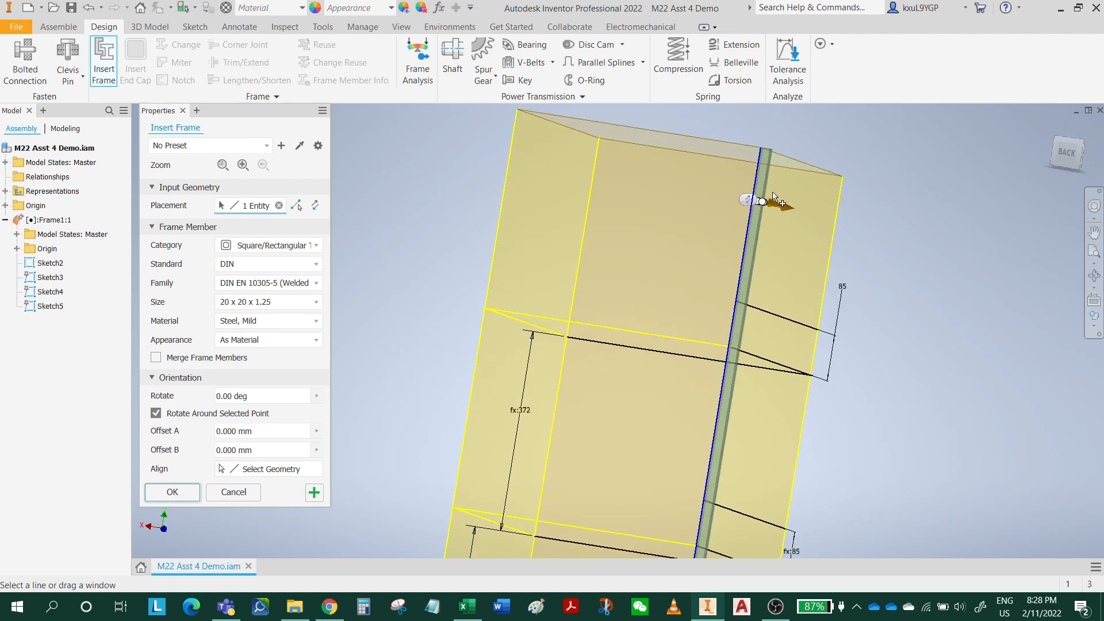
scroll(774, 197, up, 5)
scroll(764, 205, down, 2)
shift+middle_drag(764, 206, 750, 378)
click(1072, 154)
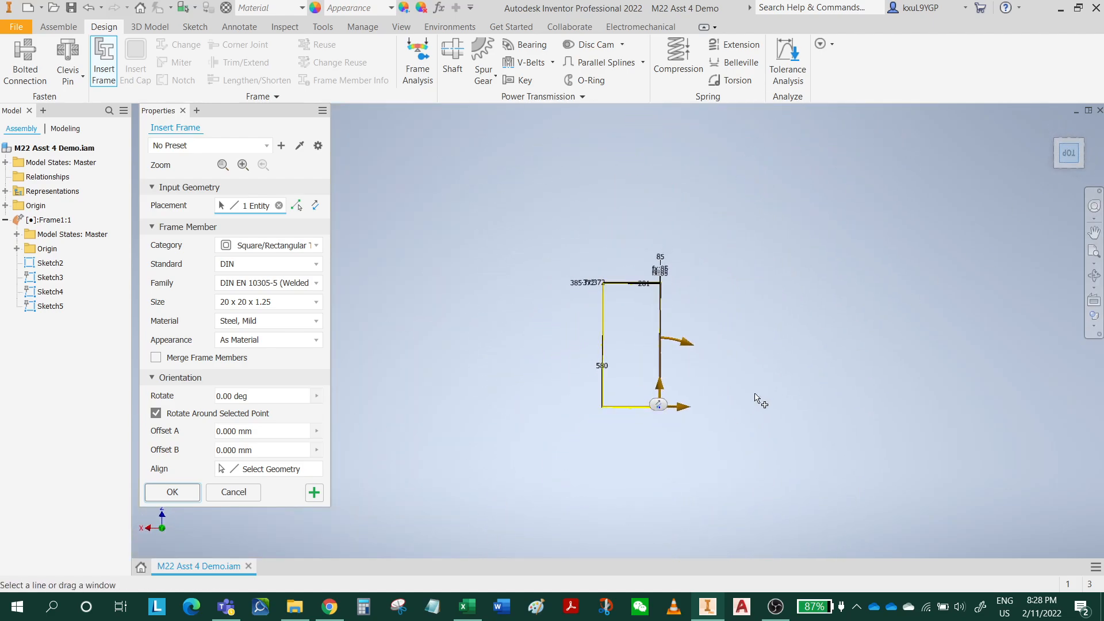
scroll(646, 370, up, 10)
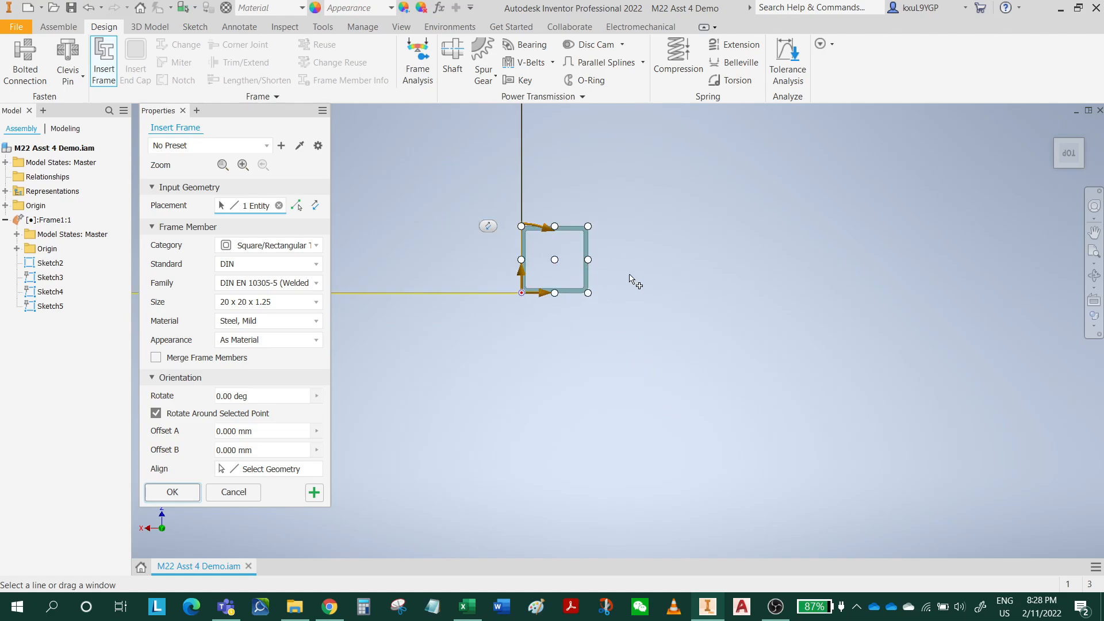
- Centre the square tube's section on the selected vertical edge by using its middle anchor point
scroll(630, 279, down, 3)
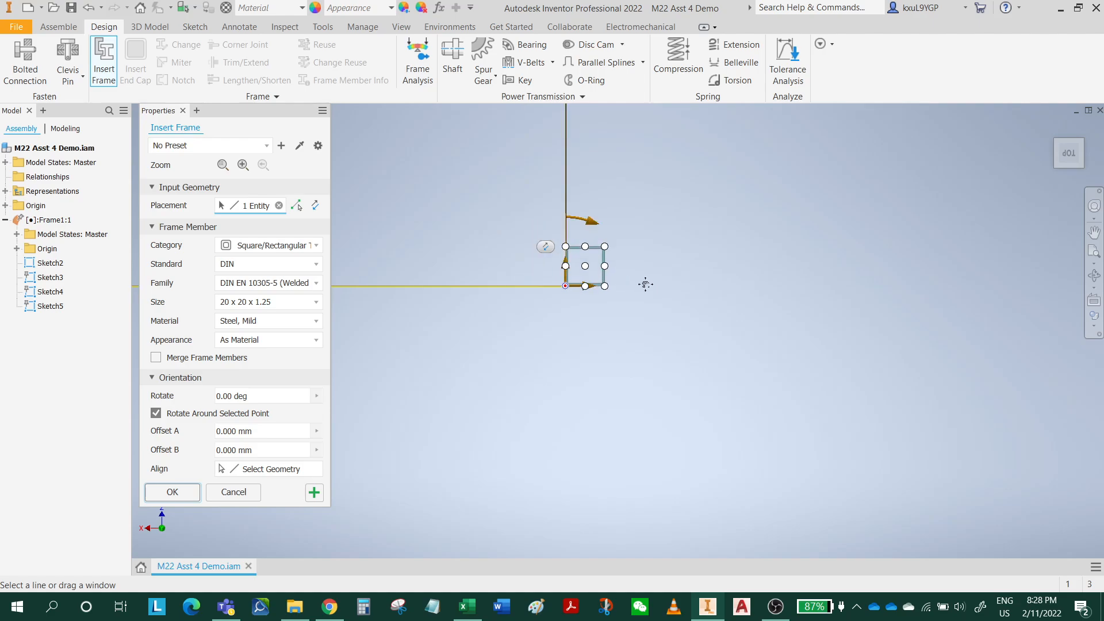
middle_drag(645, 283, 778, 348)
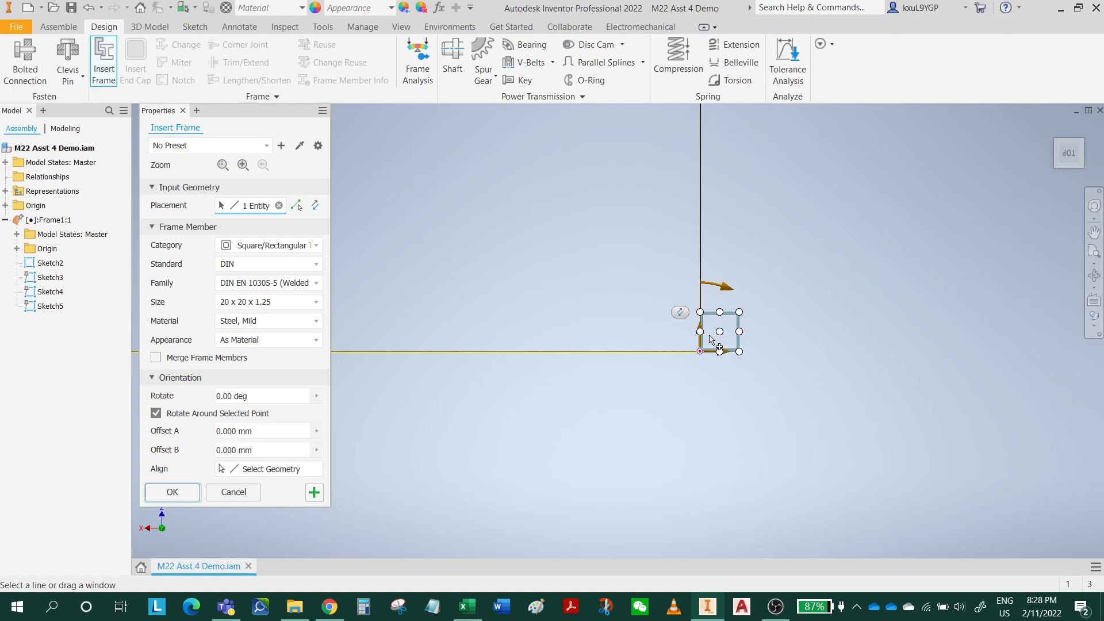
scroll(713, 362, up, 4)
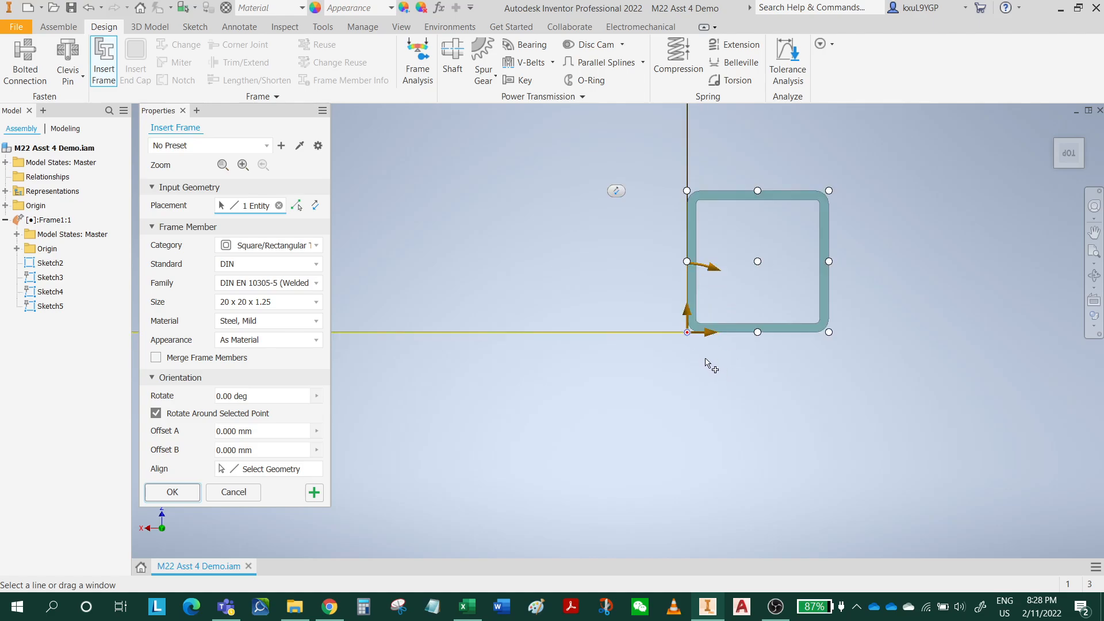
scroll(687, 333, down, 8)
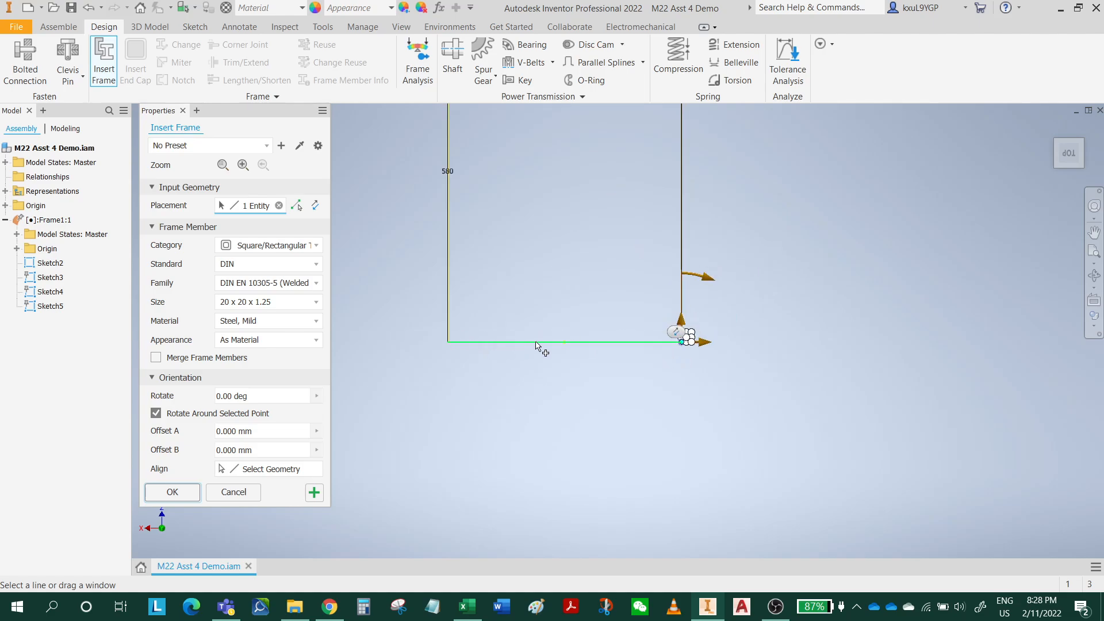
scroll(681, 344, up, 2)
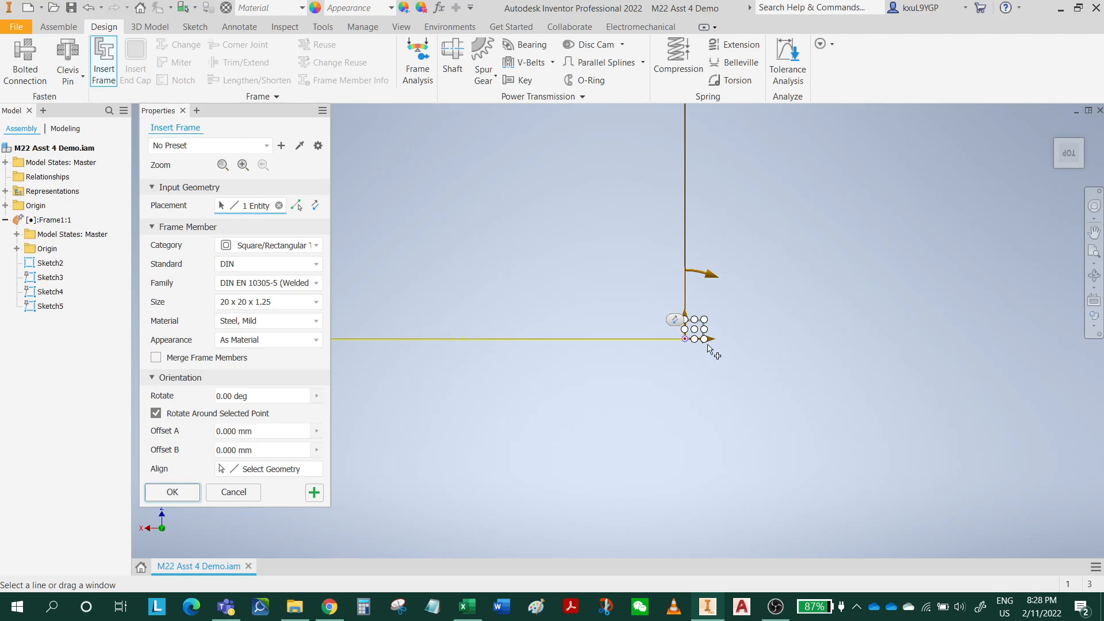
scroll(501, 374, down, 1)
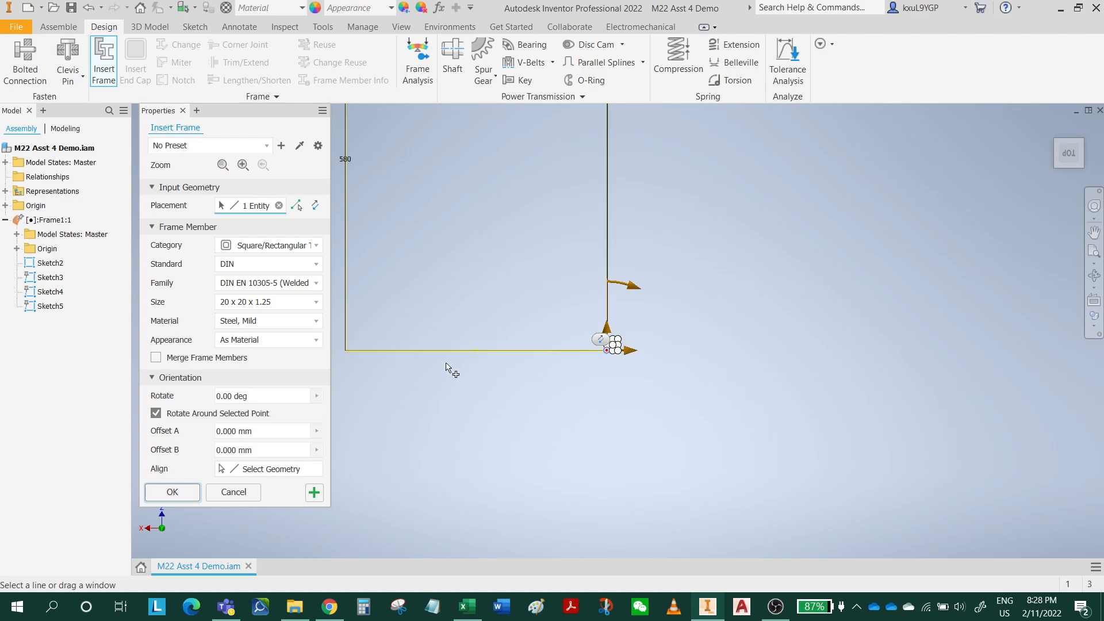
scroll(595, 362, up, 2)
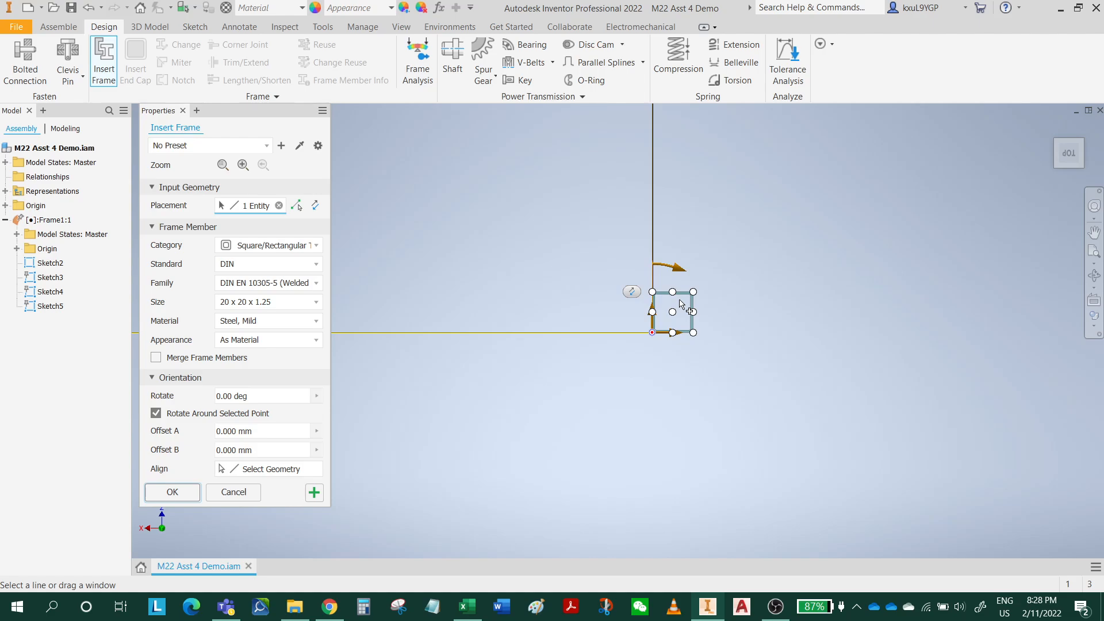
scroll(680, 304, up, 3)
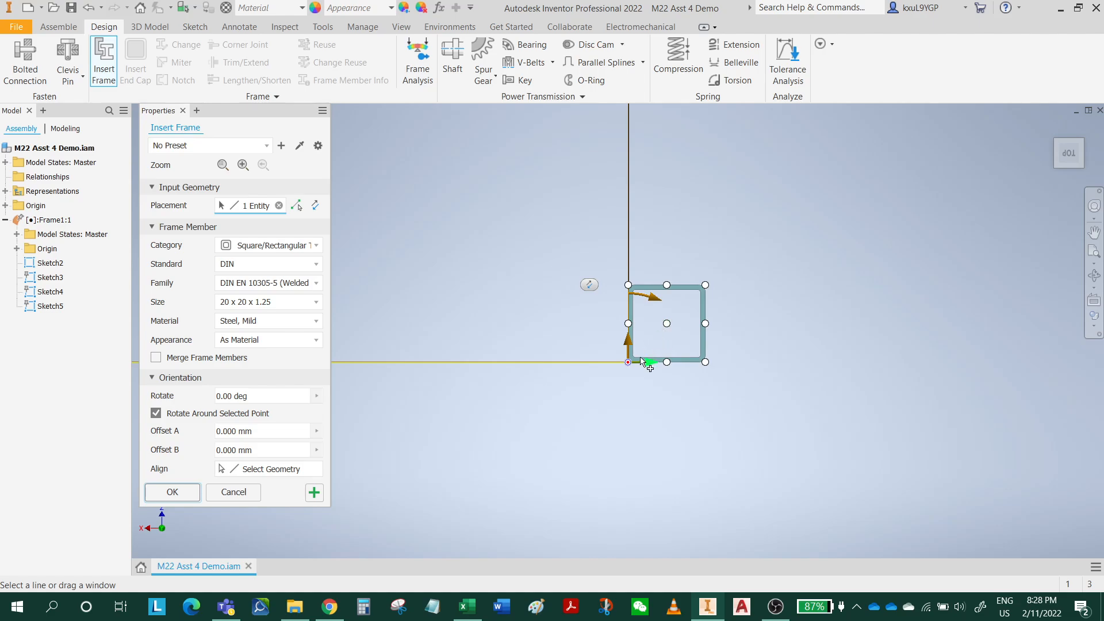
click(667, 323)
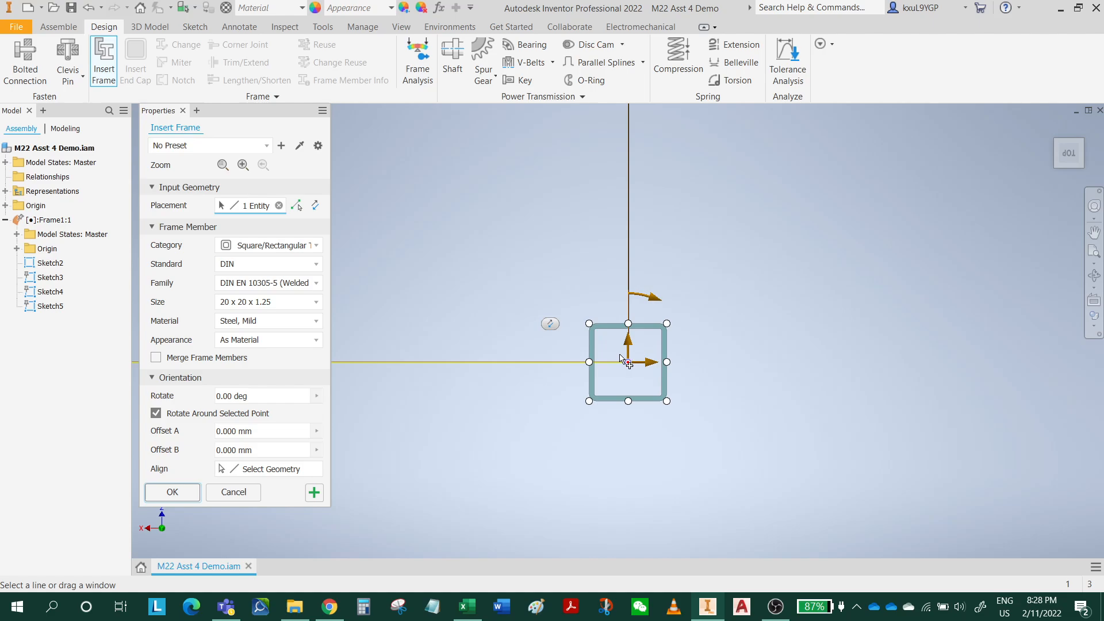
- Try the section's two upper corner anchor points on the vertical edge, then anchor the tube by its lower-left corner
click(589, 324)
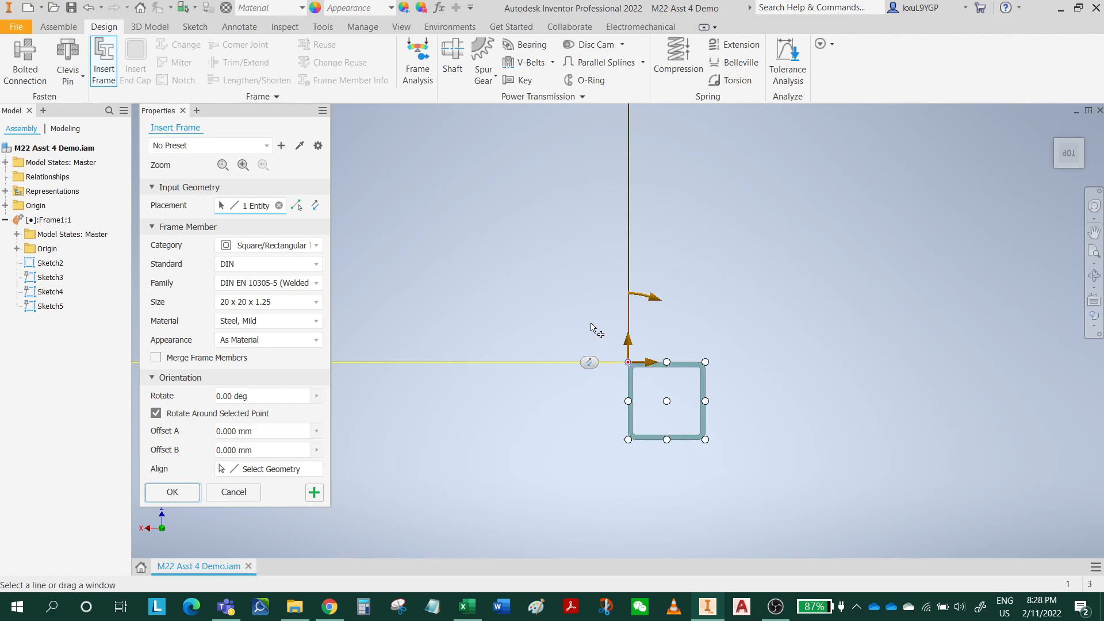
click(706, 363)
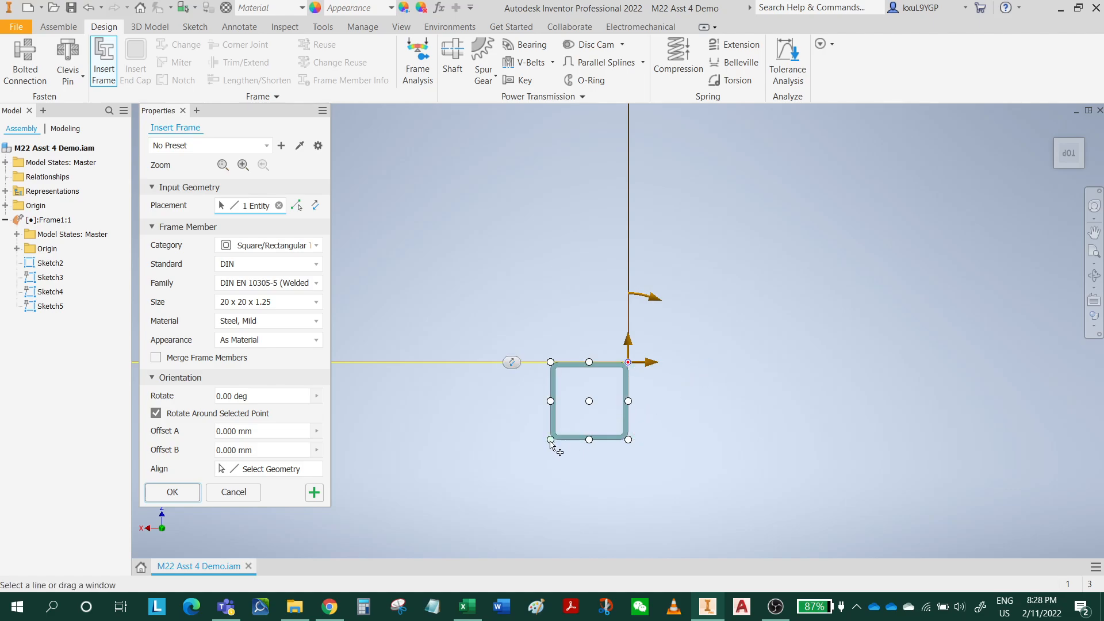
click(551, 441)
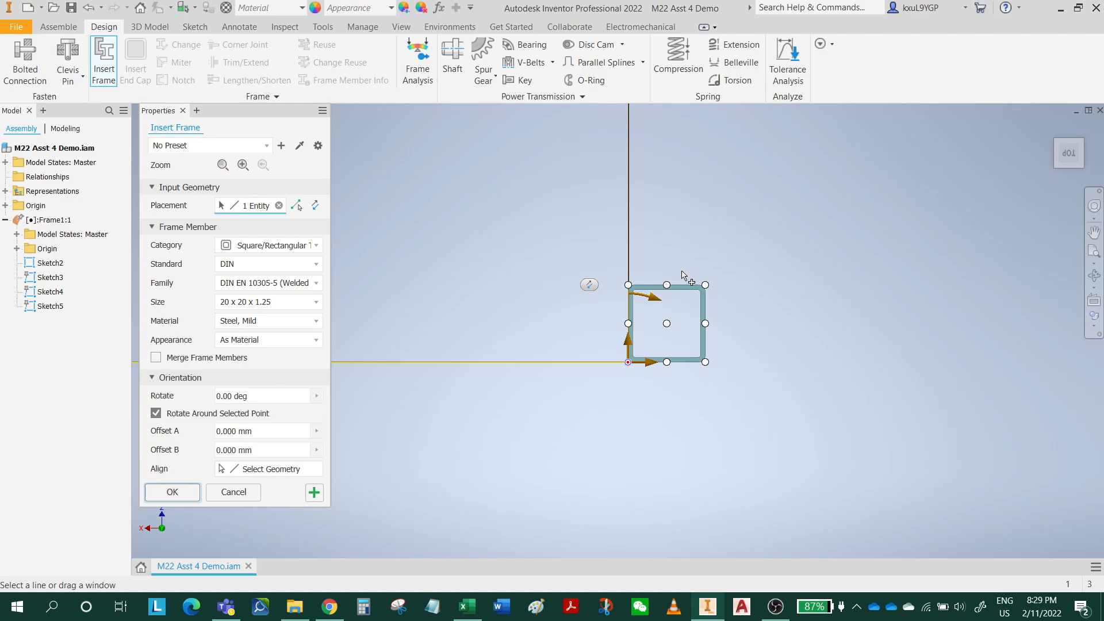
- Add the left face's top edge and front vertical edge to the tube's placement lines
mouse_move(1055, 134)
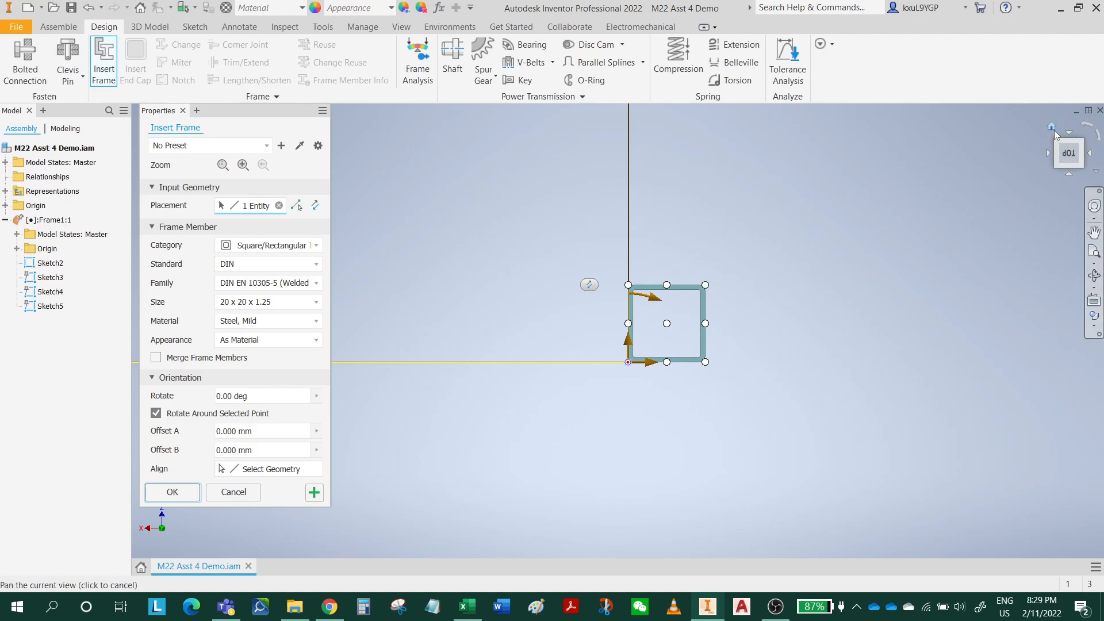
shift+middle_drag(996, 330, 967, 231)
scroll(974, 229, down, 10)
middle_drag(909, 321, 855, 485)
click(1051, 126)
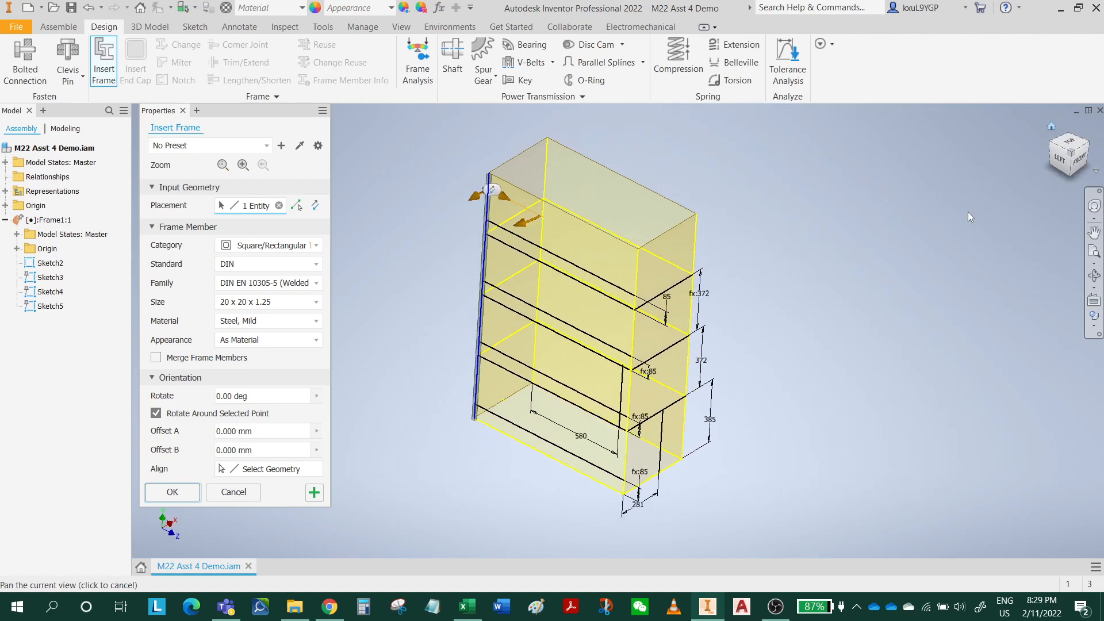
scroll(470, 182, up, 5)
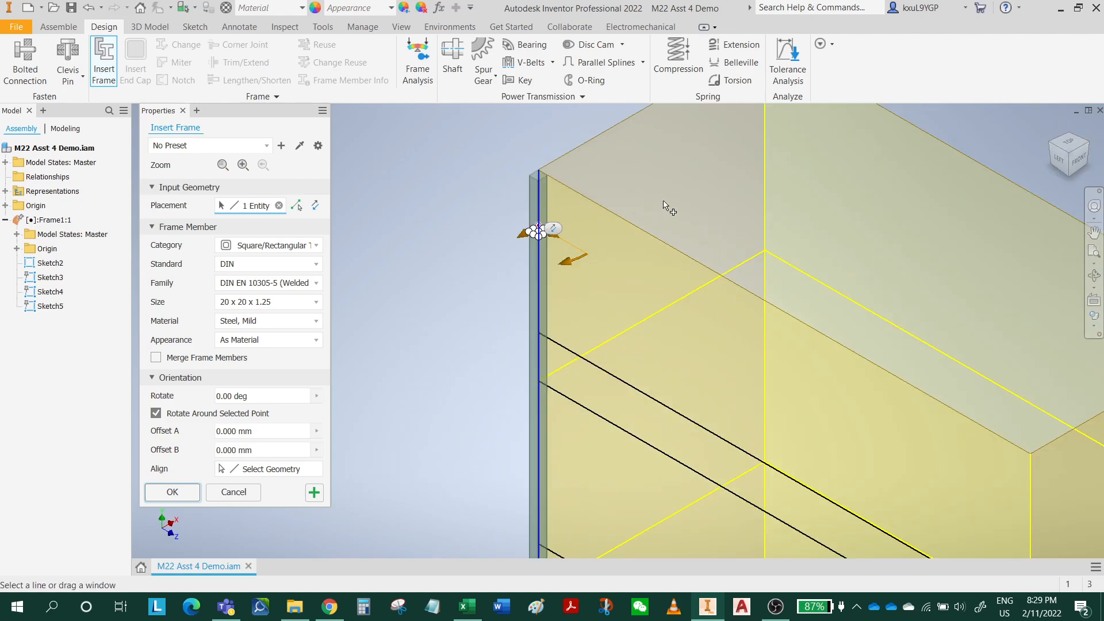
middle_drag(676, 280, 617, 261)
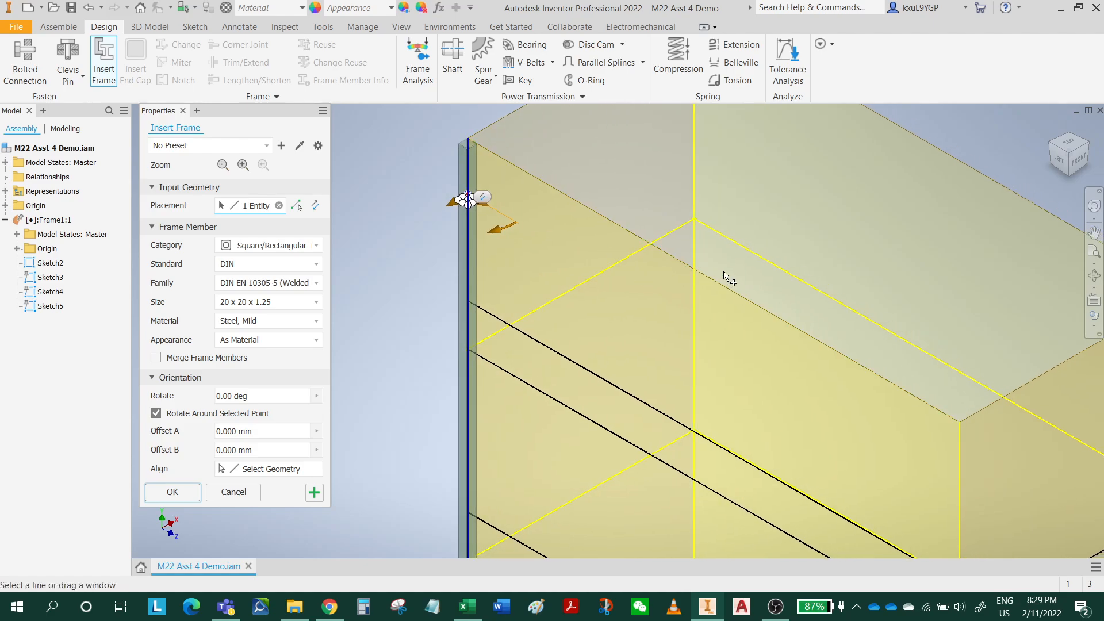
click(706, 282)
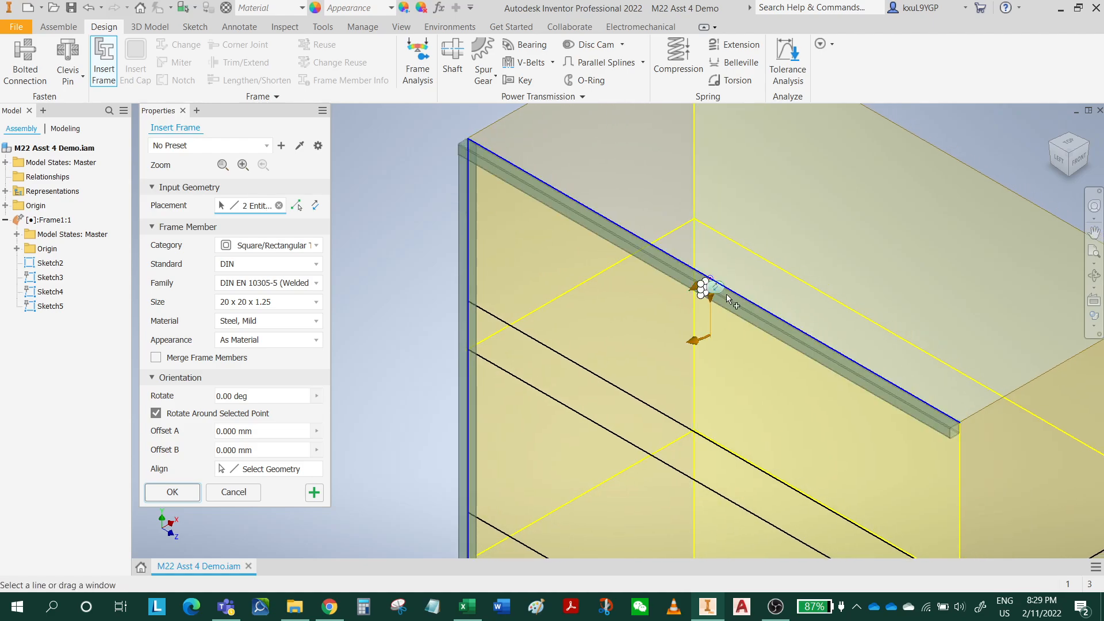
middle_drag(845, 429, 692, 216)
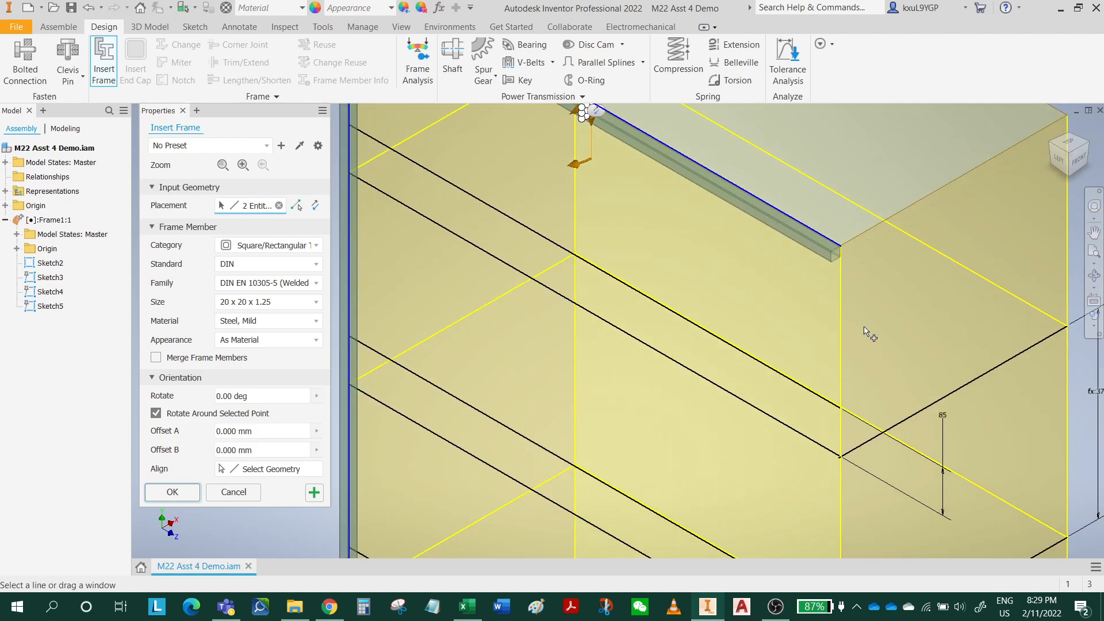
click(842, 278)
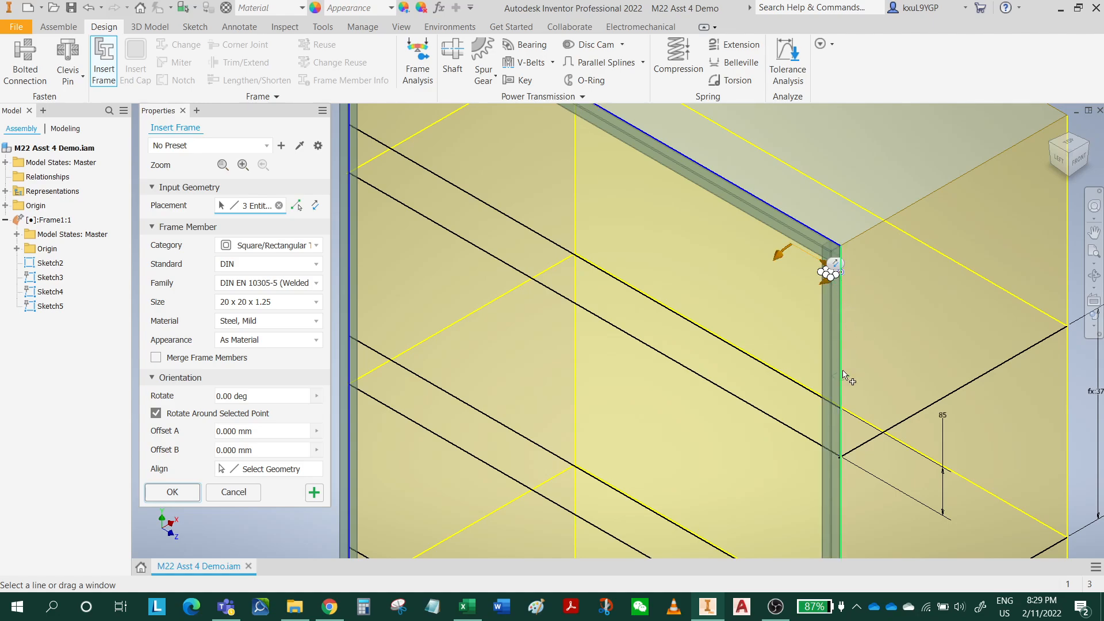
- Add the left face's bottom edge and the horizontal line just above it to the placement lines
scroll(843, 374, down, 5)
scroll(828, 385, up, 4)
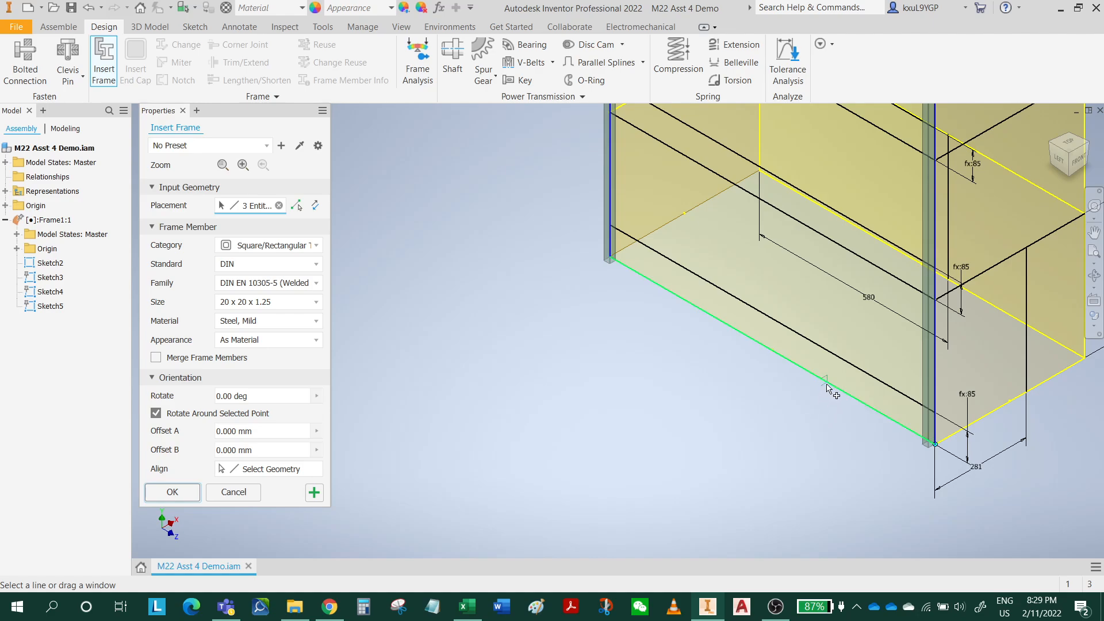
click(826, 384)
click(752, 306)
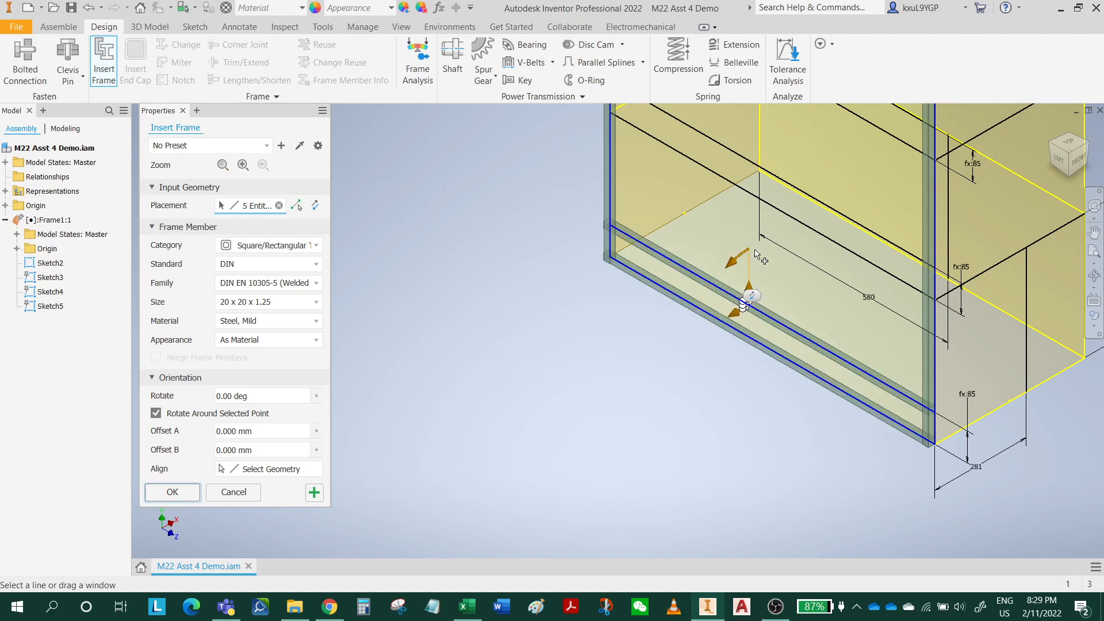
- Add the six remaining horizontal lines on the left face, two at each shelf level, to the placement lines
click(761, 175)
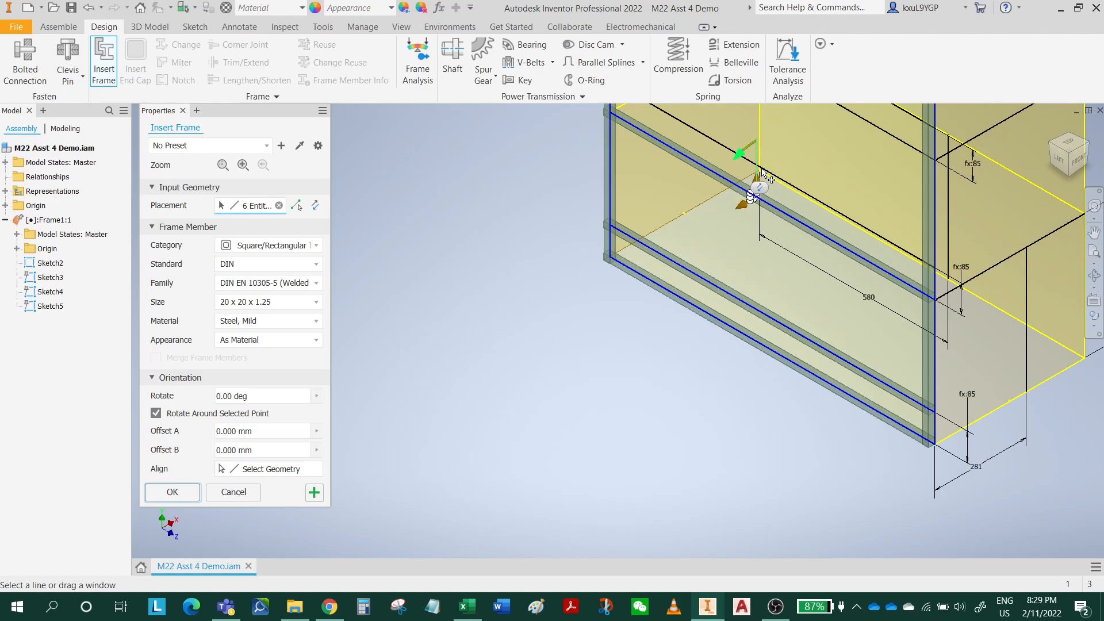
middle_drag(761, 174, 740, 353)
click(638, 286)
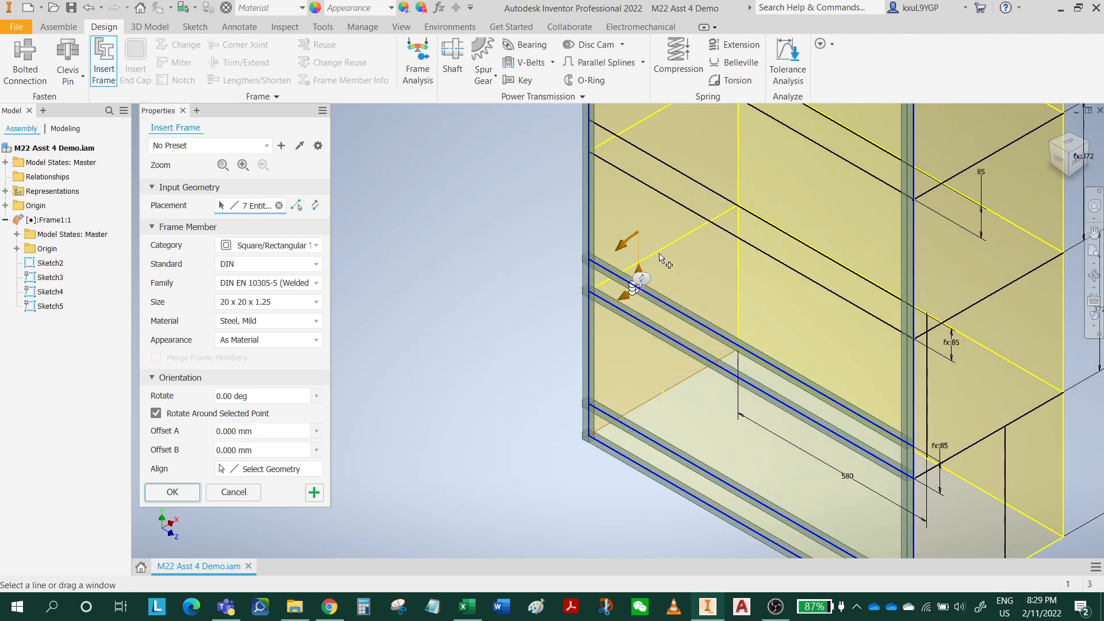
click(670, 201)
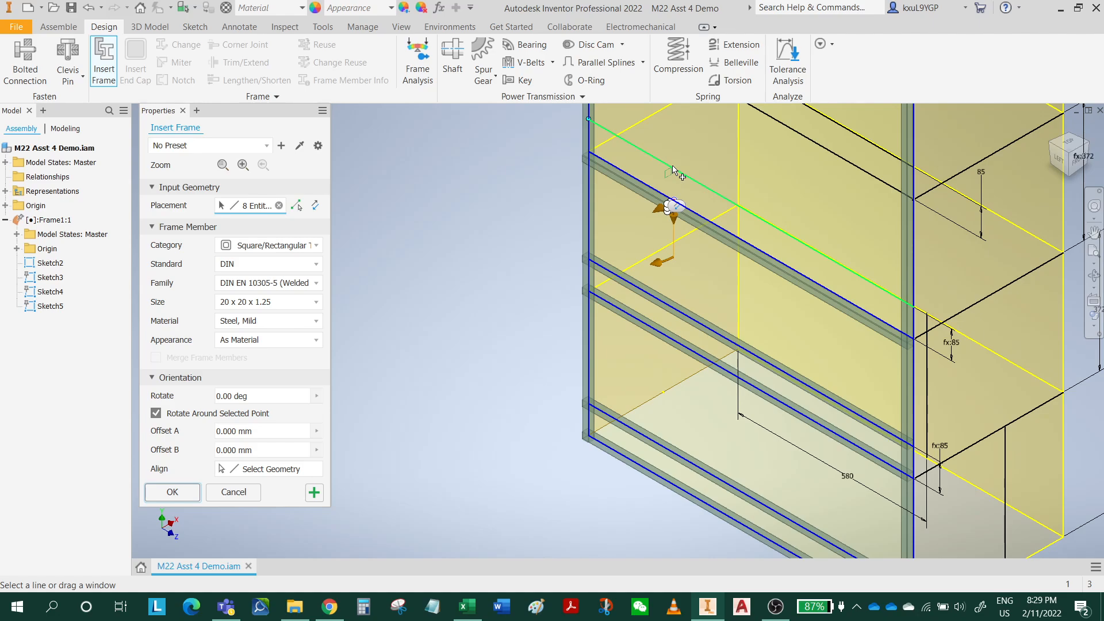
click(673, 170)
middle_drag(673, 171, 653, 337)
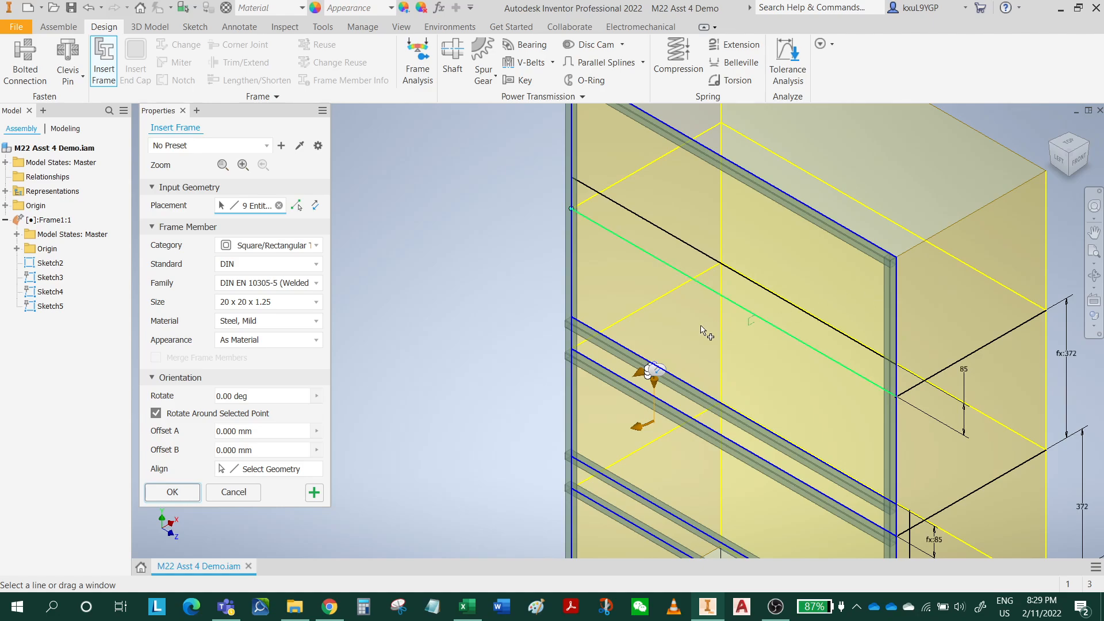
click(635, 248)
scroll(632, 221, down, 2)
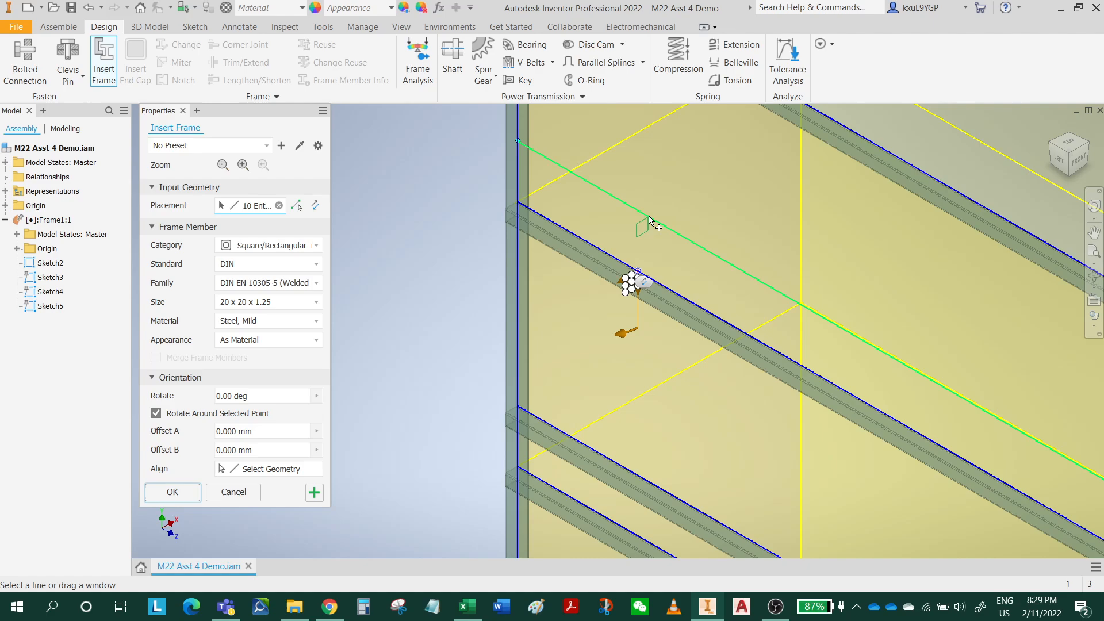
click(650, 220)
- Create the left face's tubes from the selected lines, accepting the default frame, skeleton and member file names
shift+middle_drag(722, 268, 702, 253)
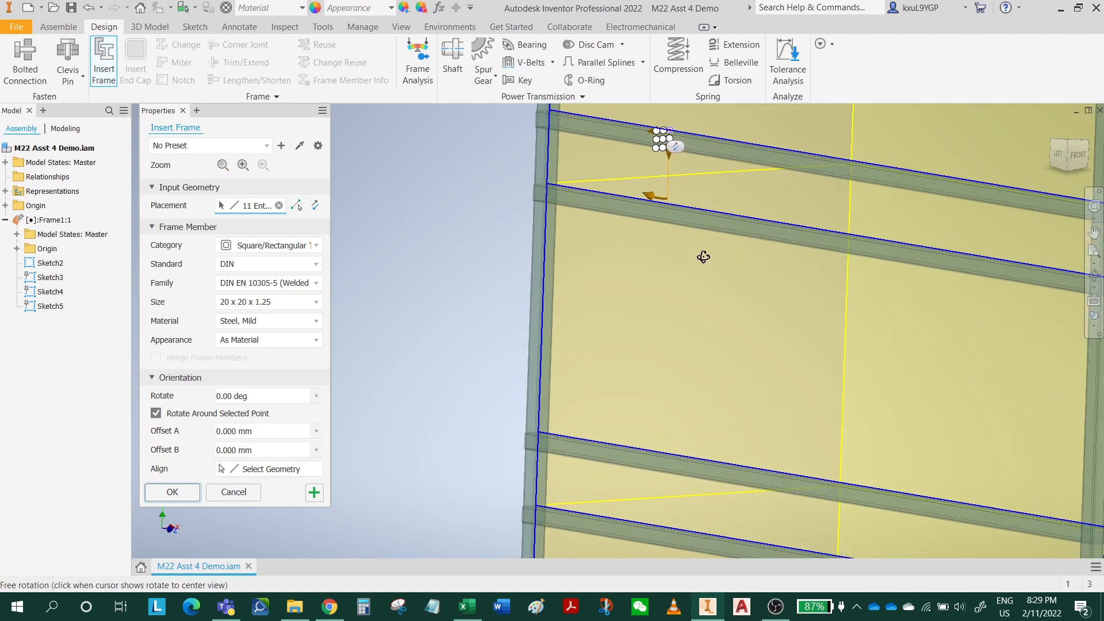
middle_drag(813, 419, 744, 290)
scroll(743, 290, down, 3)
middle_drag(821, 455, 812, 344)
shift+middle_drag(893, 330, 702, 365)
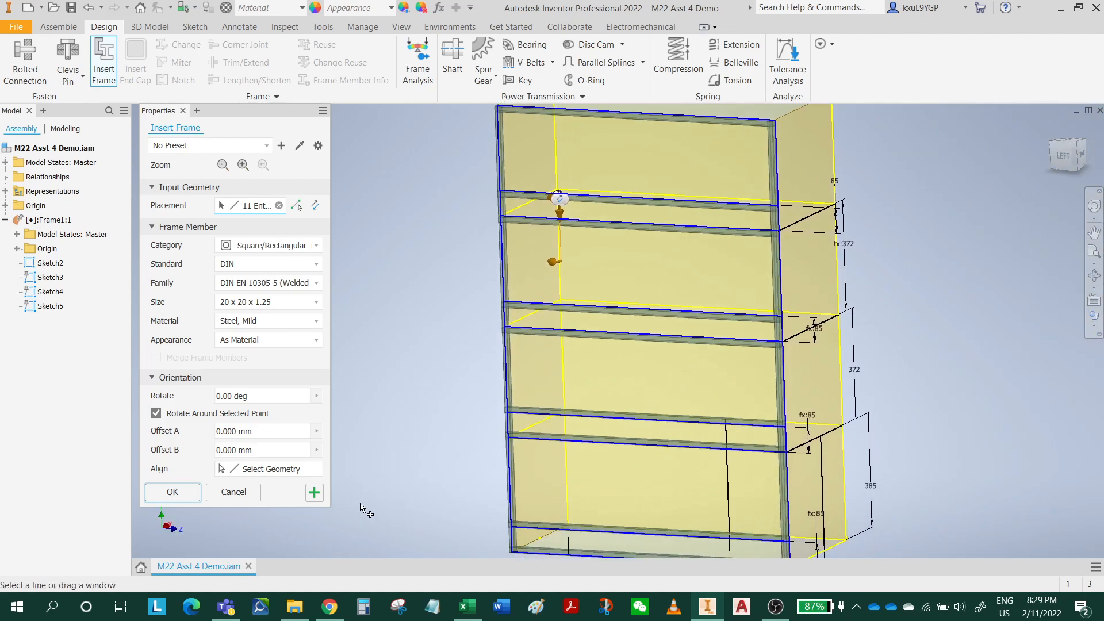
click(314, 492)
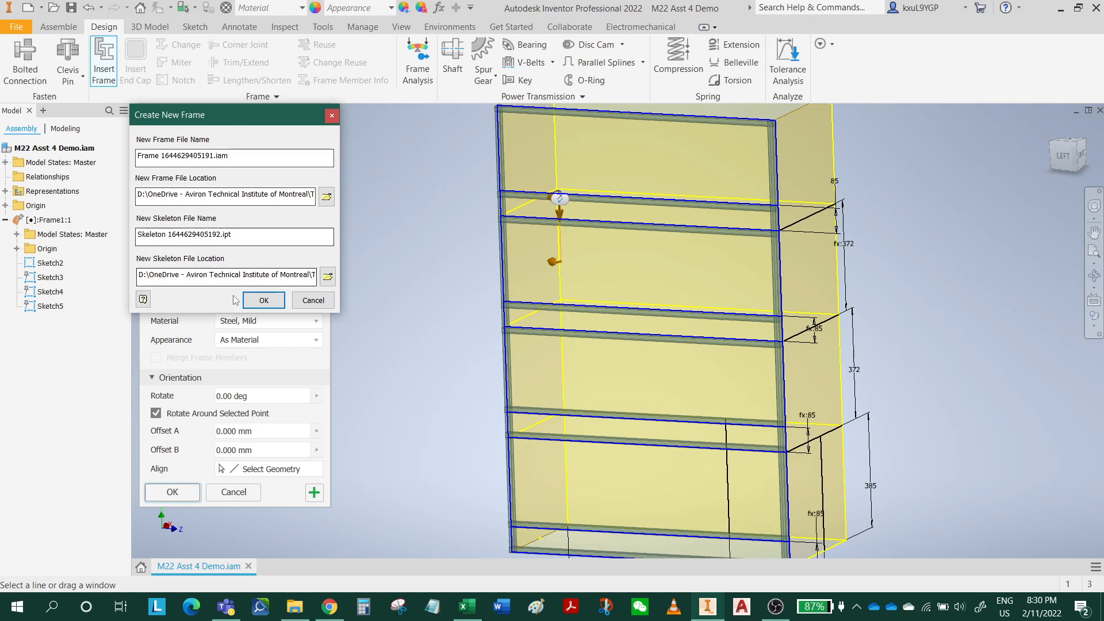
click(264, 300)
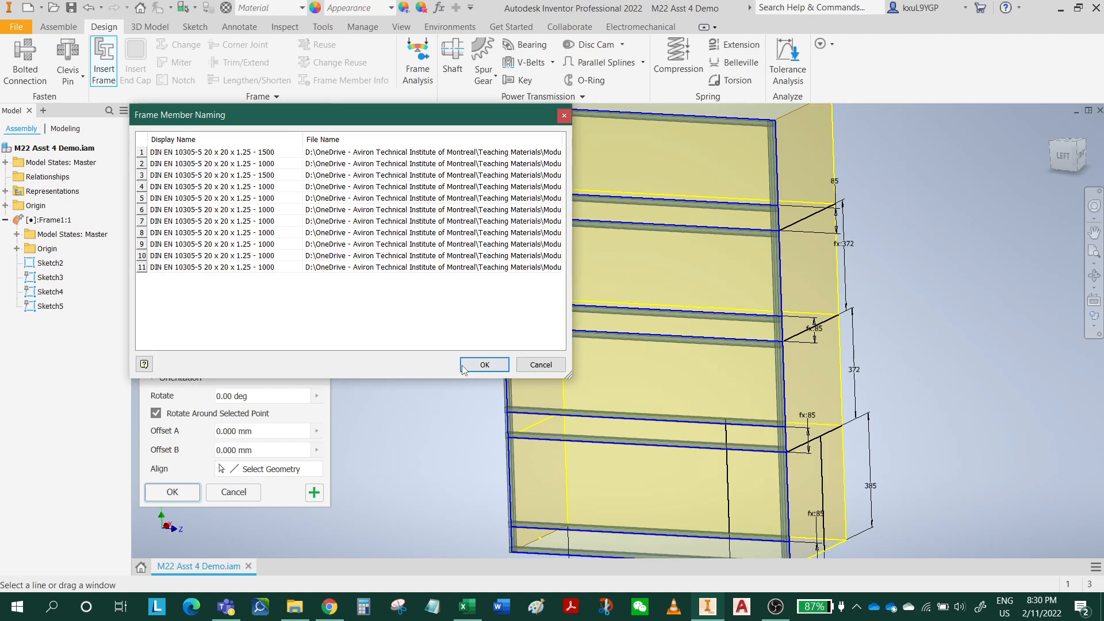
click(483, 366)
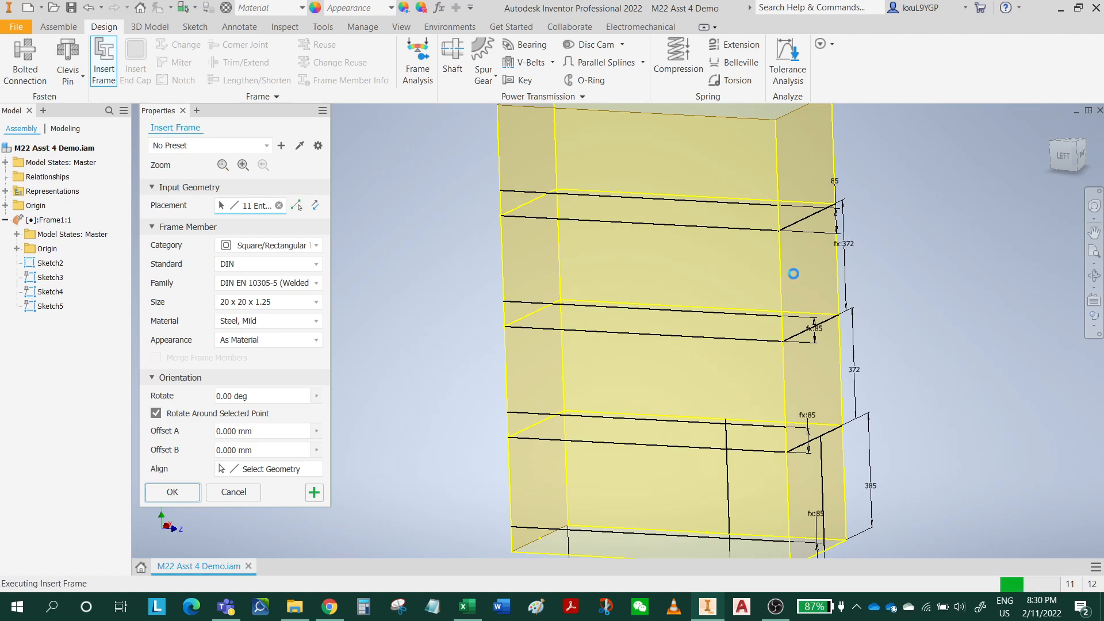
- Select the box's full-height vertical edge at the back-right corner as the next tube's placement line and view it from the top
shift+middle_drag(792, 303, 716, 266)
middle_drag(716, 222, 638, 256)
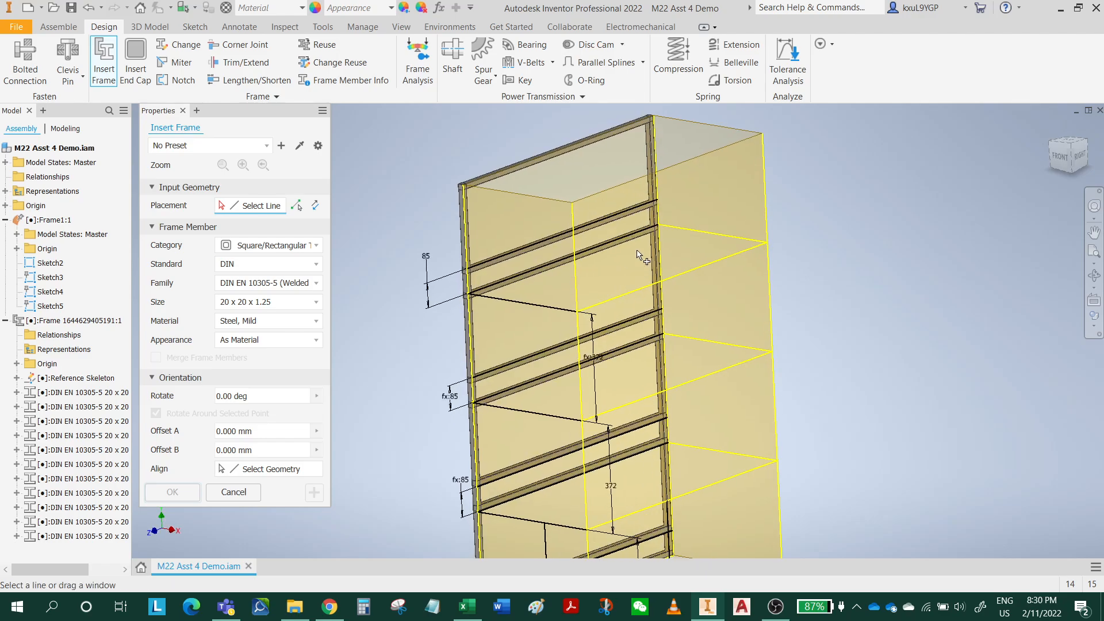
click(768, 230)
shift+middle_drag(770, 233, 837, 333)
scroll(788, 204, up, 3)
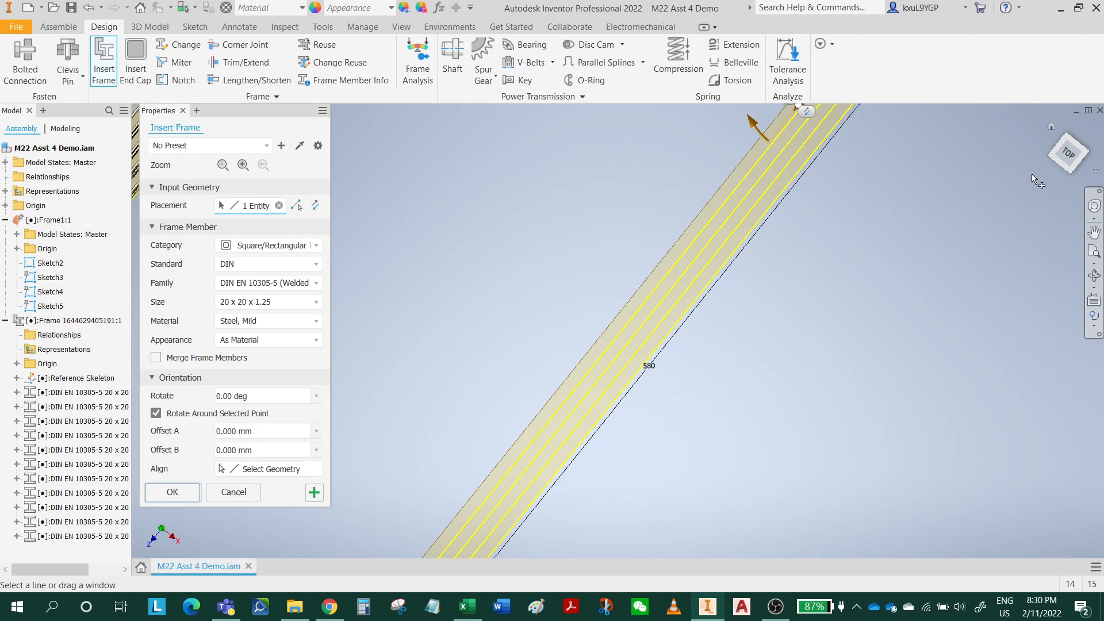
click(1068, 157)
- Anchor the new tube's section on the back-right vertical edge by its upper-left corner point
scroll(629, 236, up, 5)
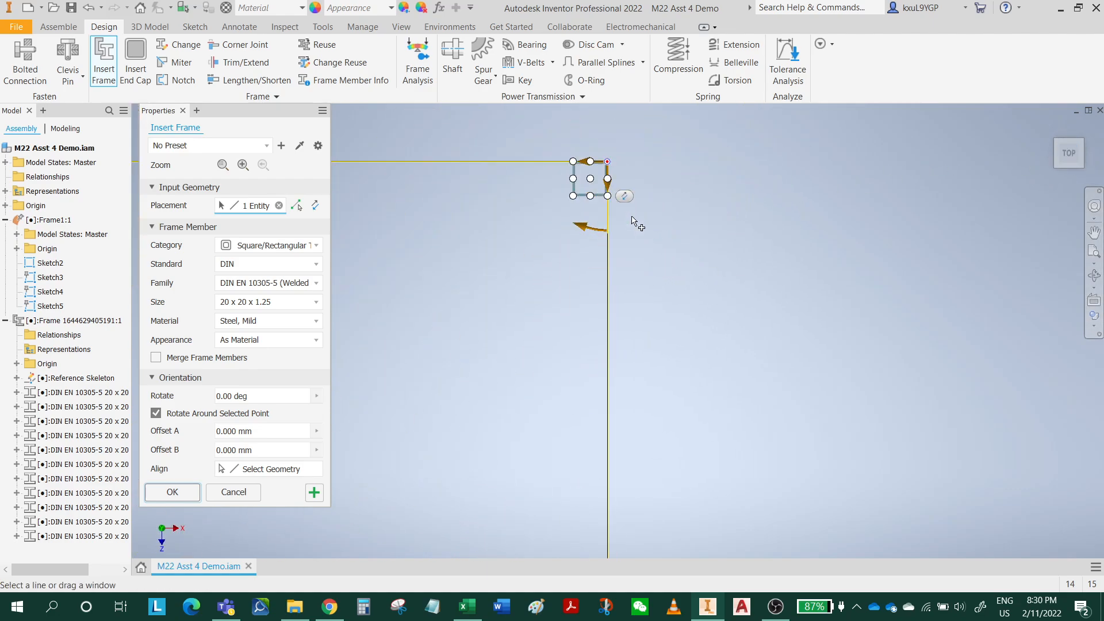
scroll(620, 202, down, 3)
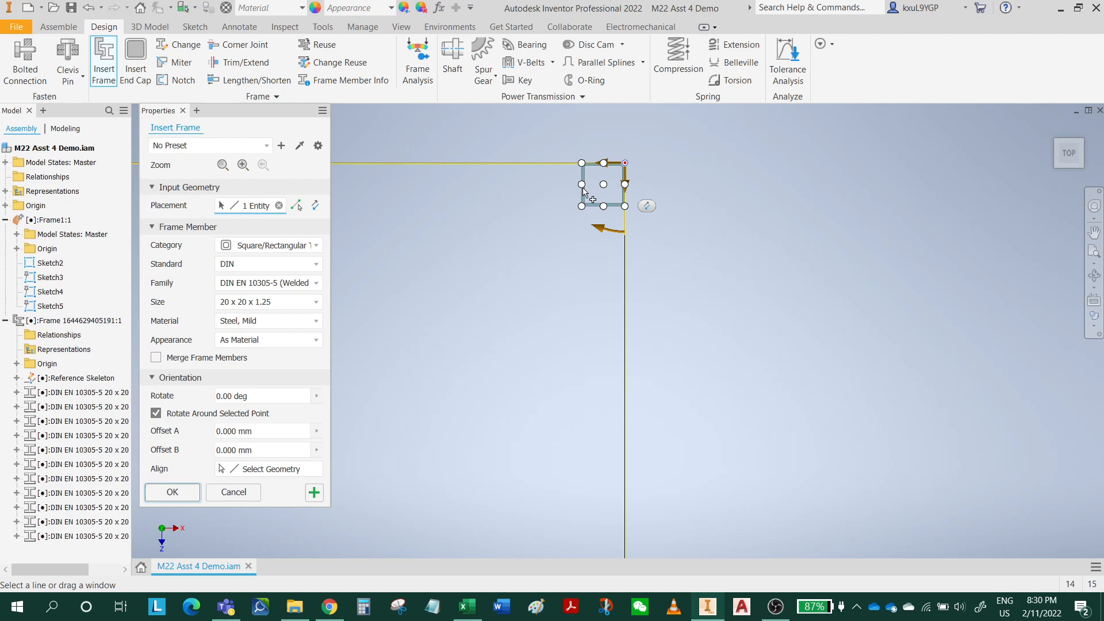
middle_drag(539, 218, 935, 248)
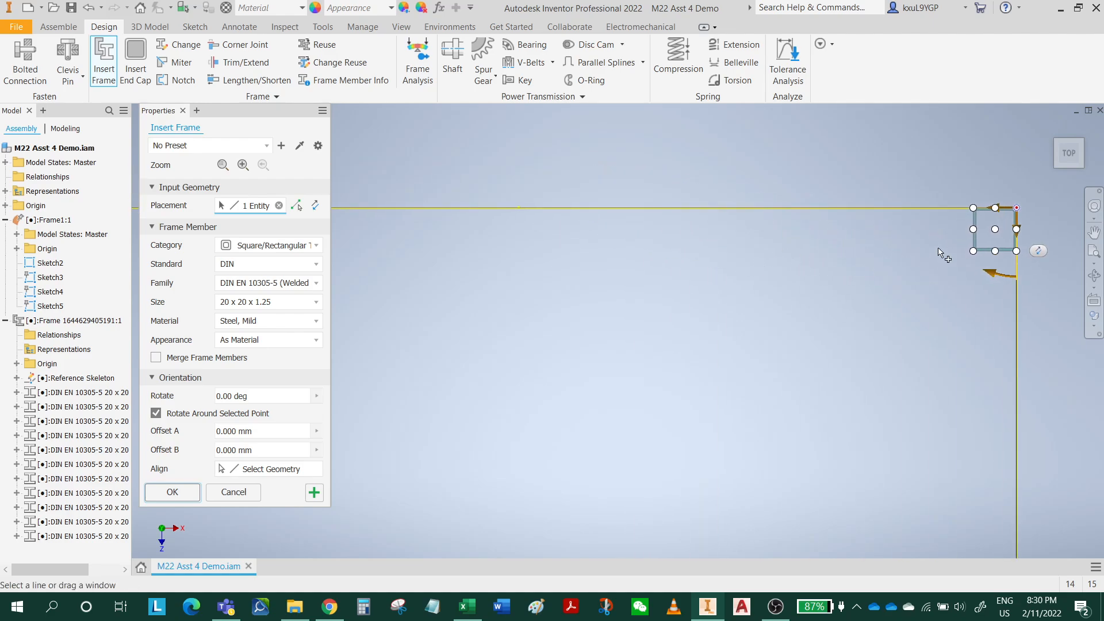
scroll(937, 246, down, 2)
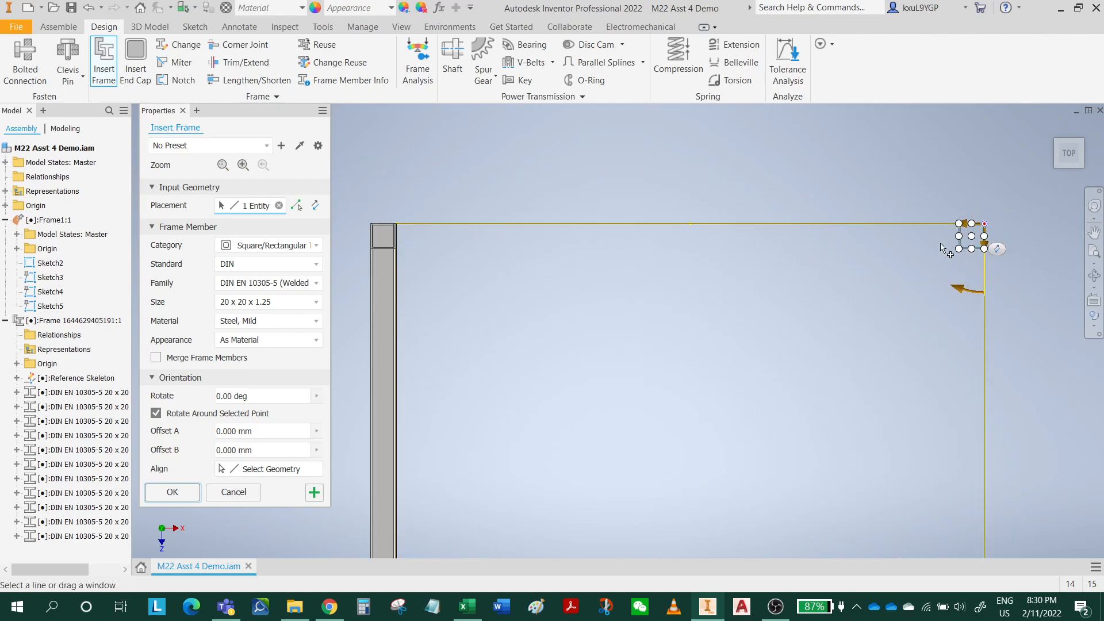
scroll(951, 228, up, 4)
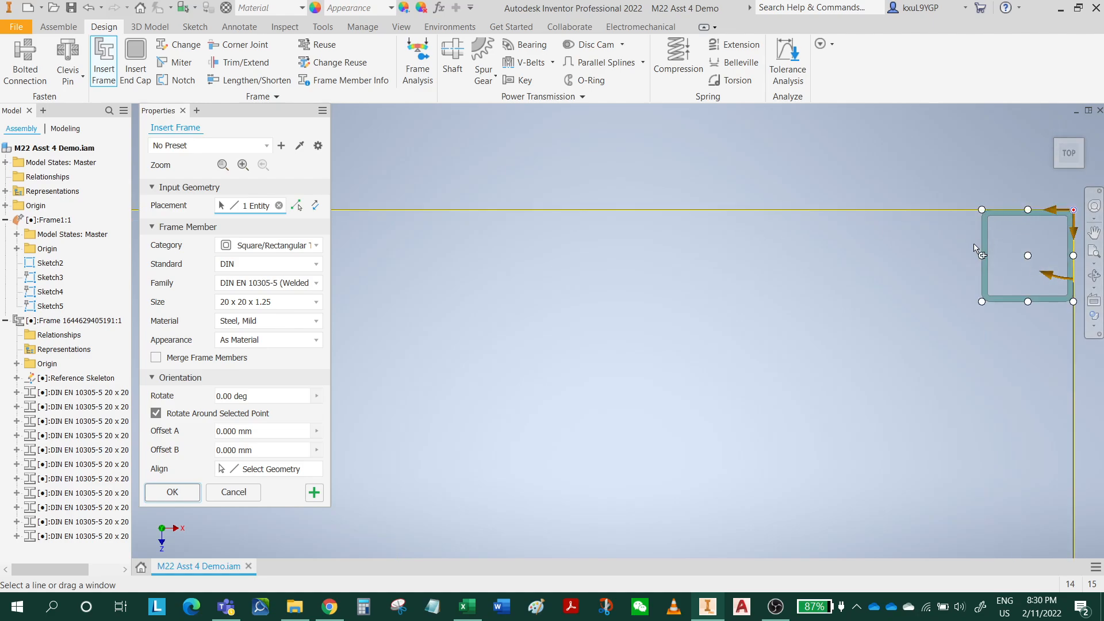
scroll(867, 215, down, 2)
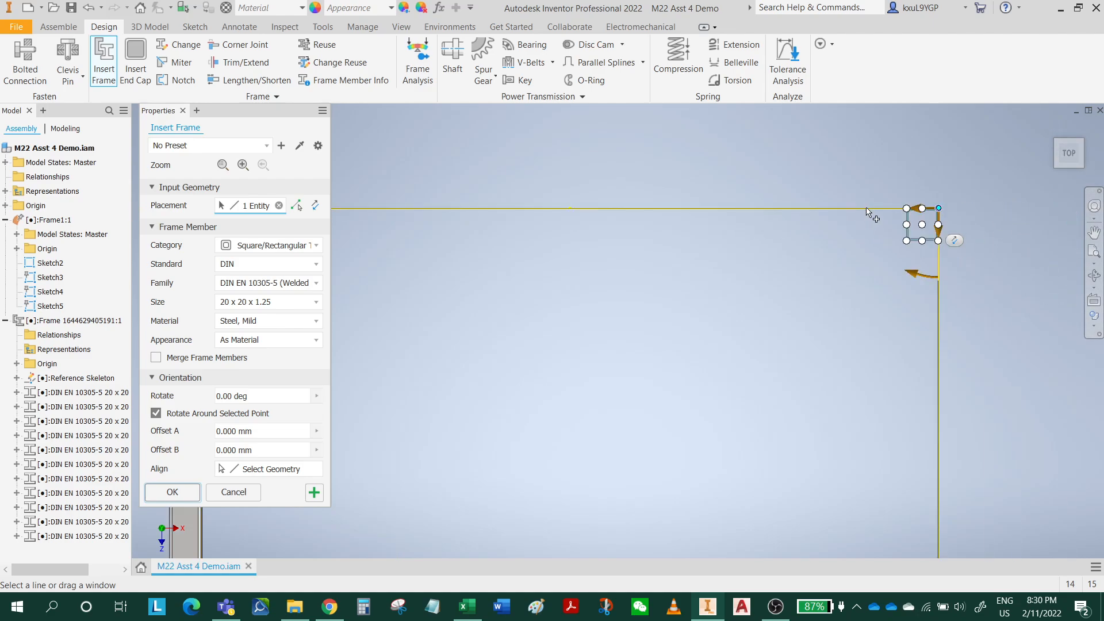
scroll(668, 246, down, 2)
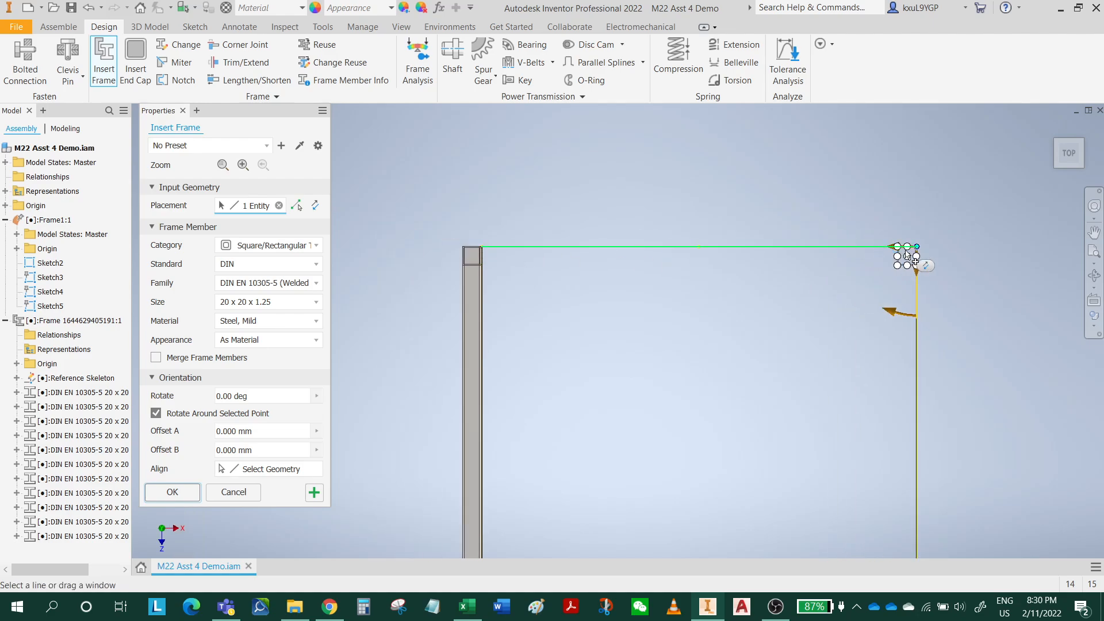
scroll(907, 255, up, 2)
scroll(885, 193, up, 2)
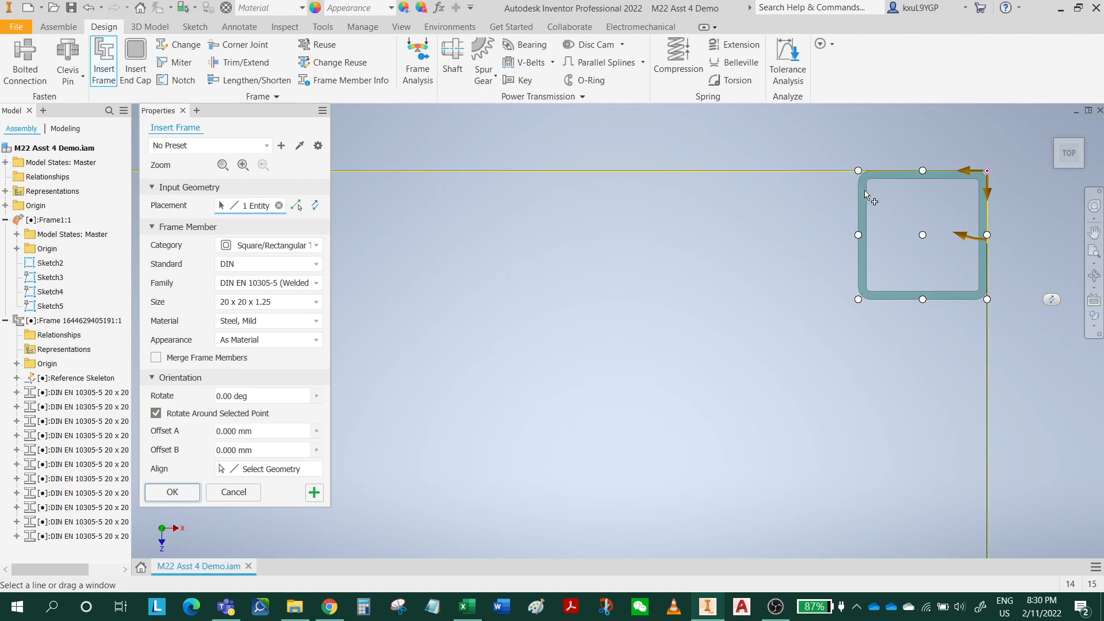
scroll(907, 224, up, 5)
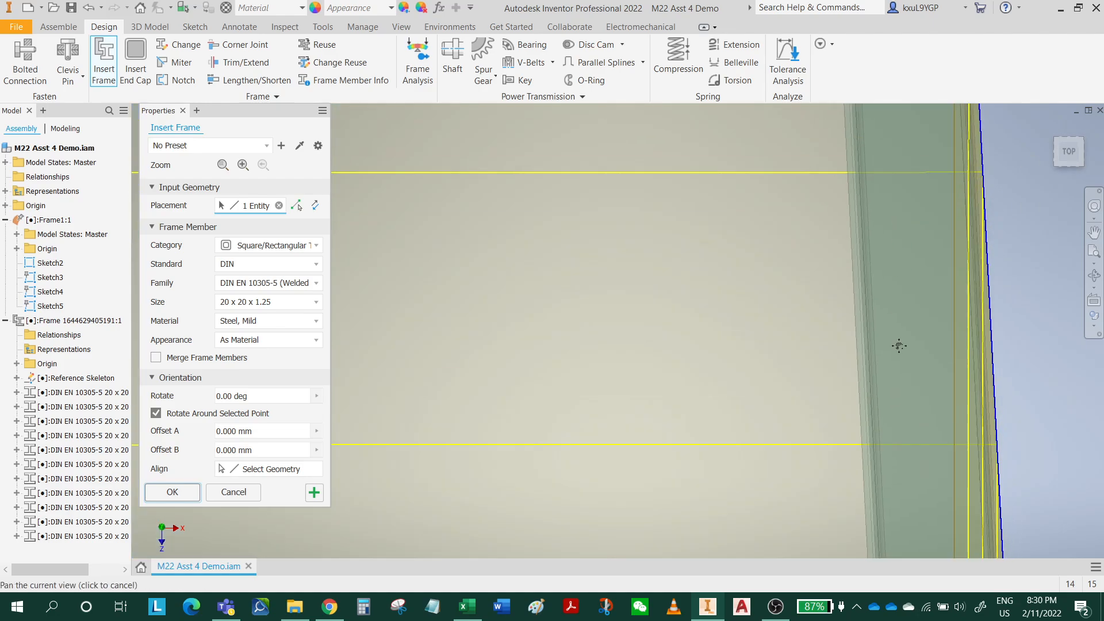
scroll(864, 191, up, 2)
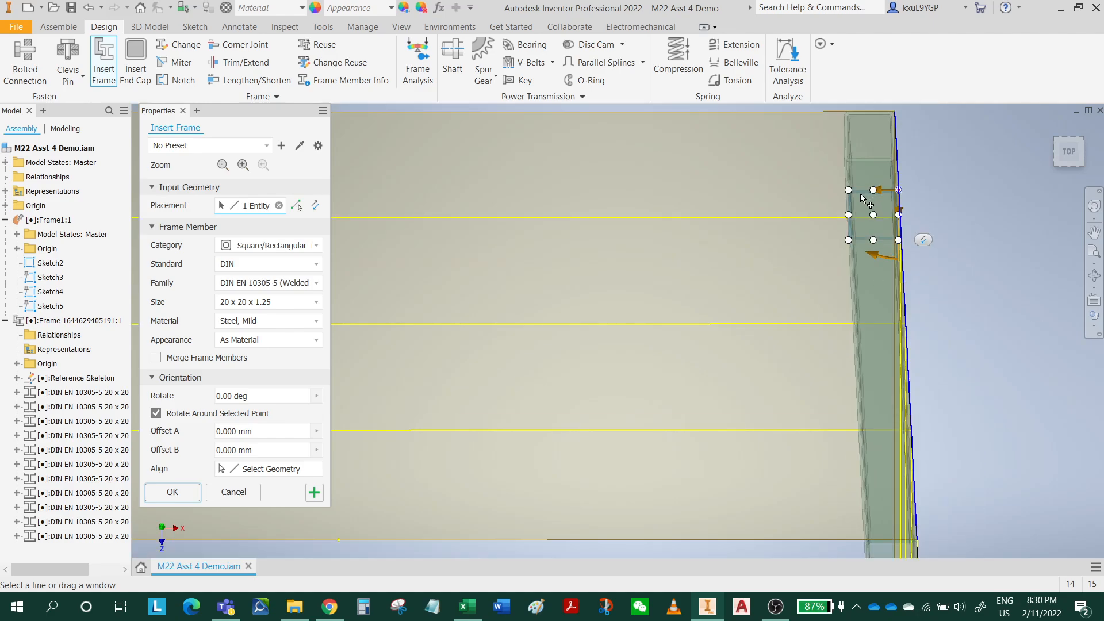
click(836, 188)
scroll(942, 215, down, 4)
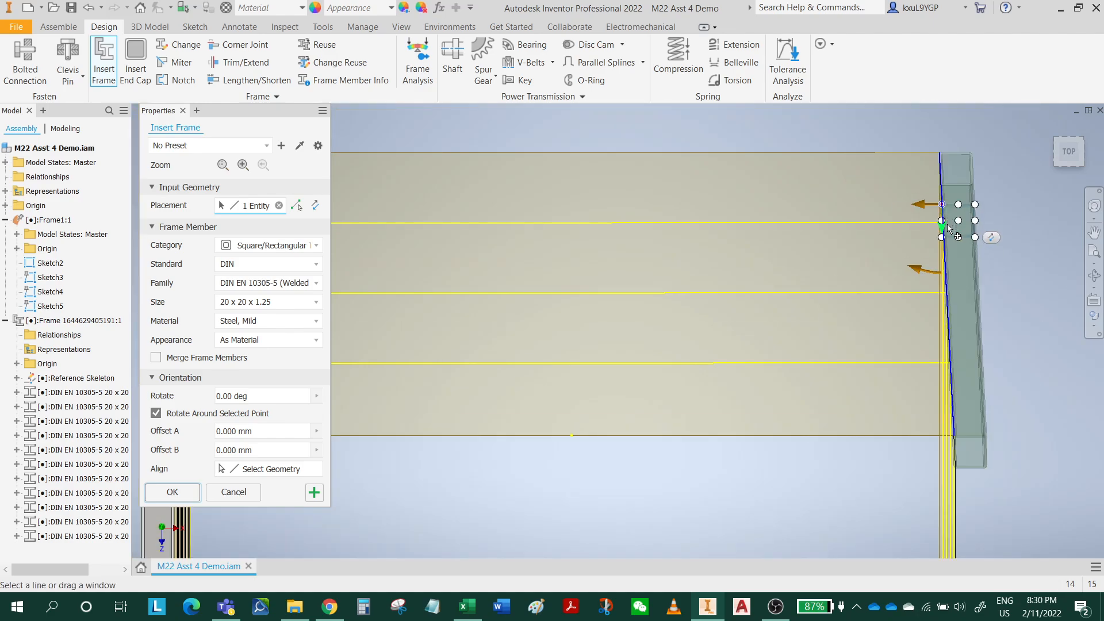
- Add the right face's top edge and three horizontal shelf lines to the placement lines alongside the back-right vertical edge
mouse_move(942, 216)
shift+middle_down()
mouse_move(954, 232)
mouse_move(954, 200)
mouse_move(929, 178)
mouse_move(939, 213)
shift+middle_up()
scroll(939, 212, down, 4)
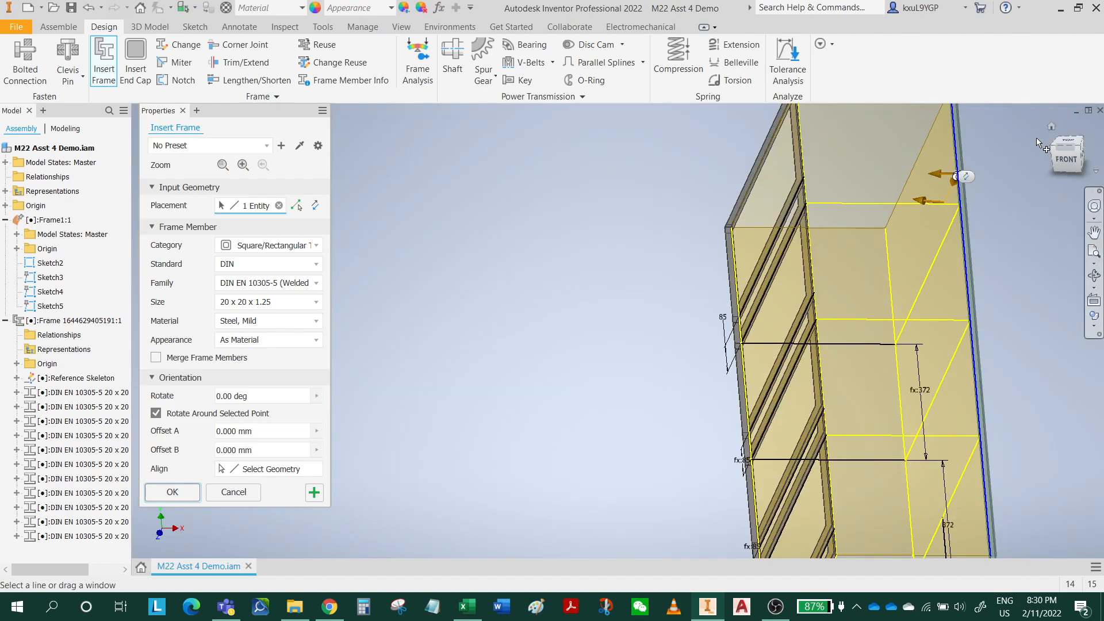
click(1051, 126)
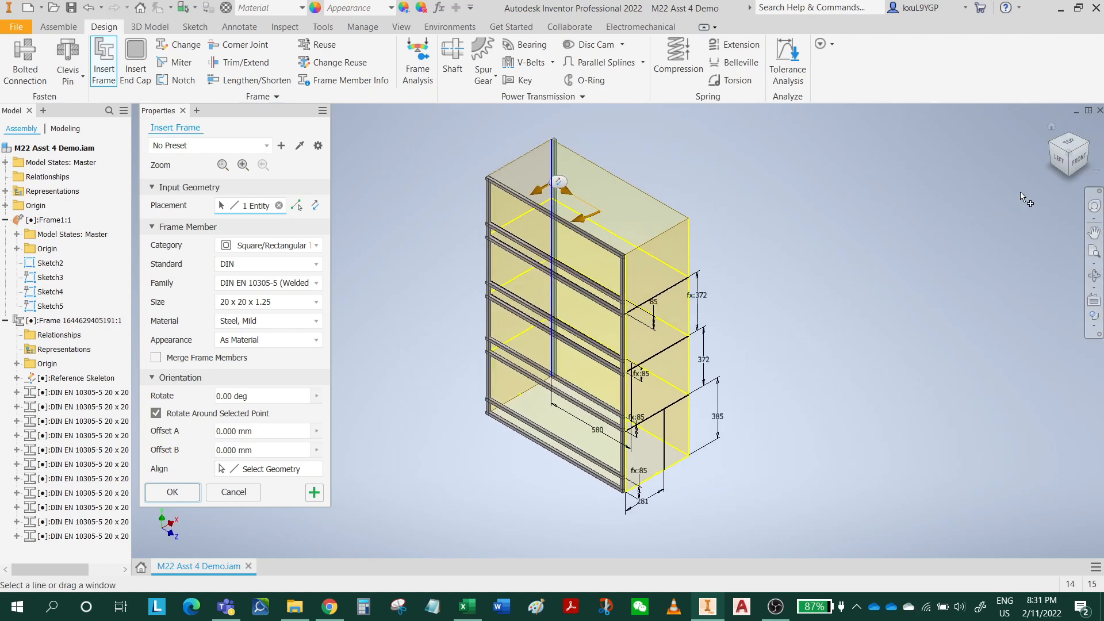
click(1087, 146)
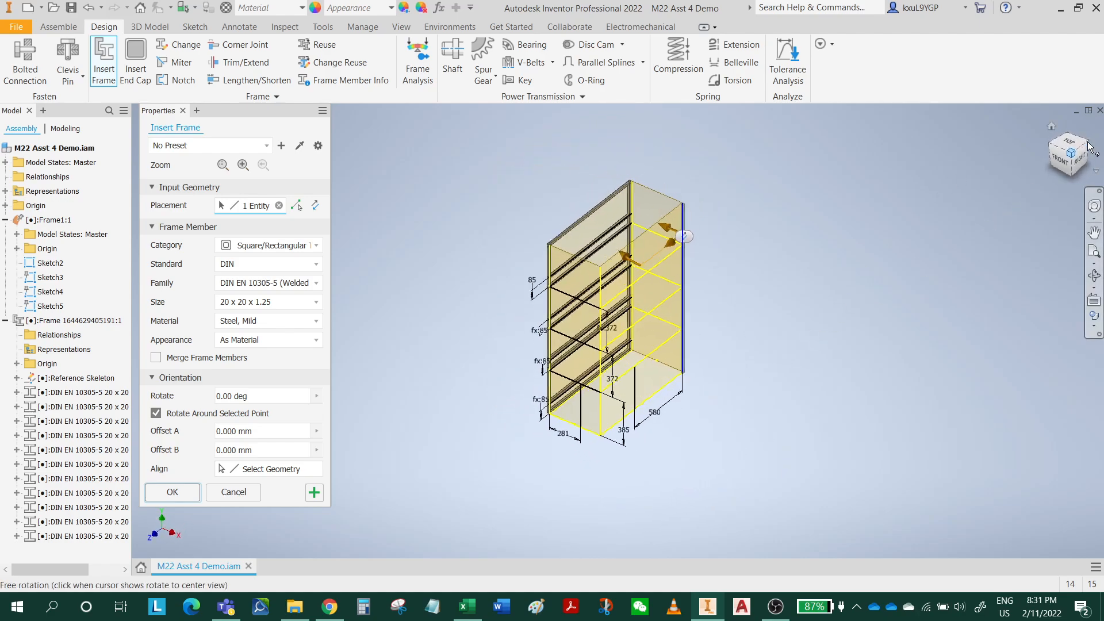
scroll(660, 200, up, 5)
scroll(680, 263, down, 5)
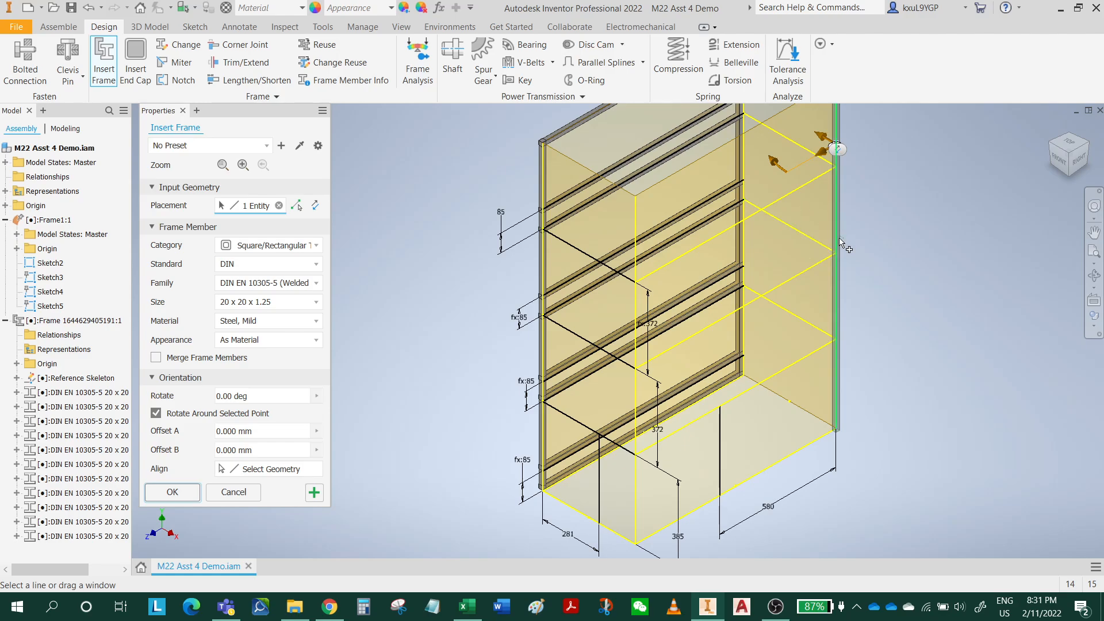
scroll(840, 245, up, 4)
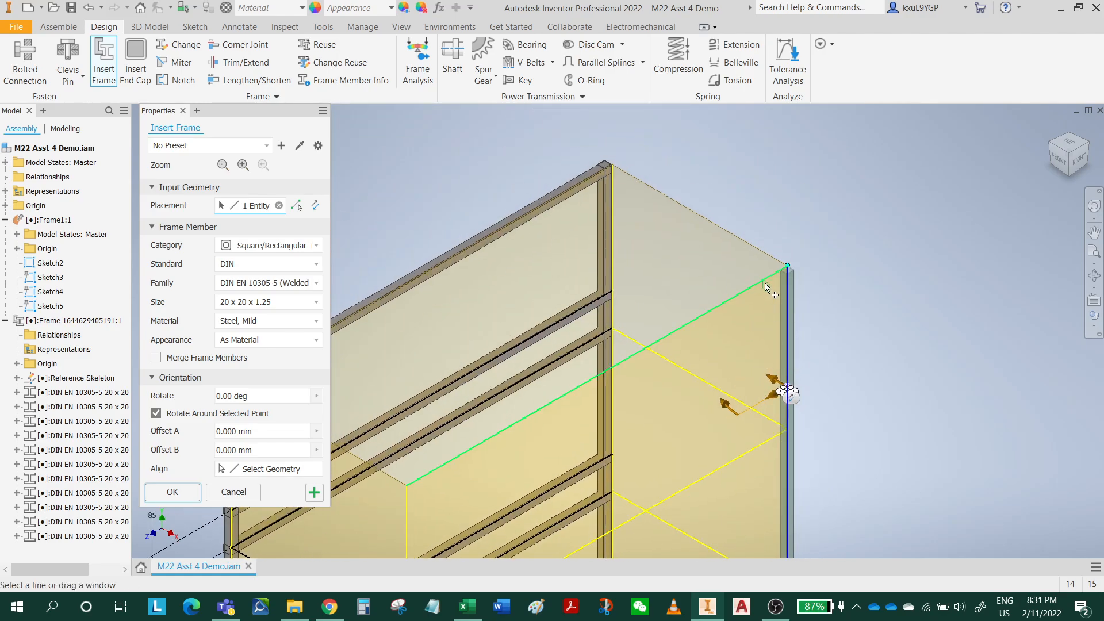
click(765, 283)
middle_drag(732, 374, 767, 198)
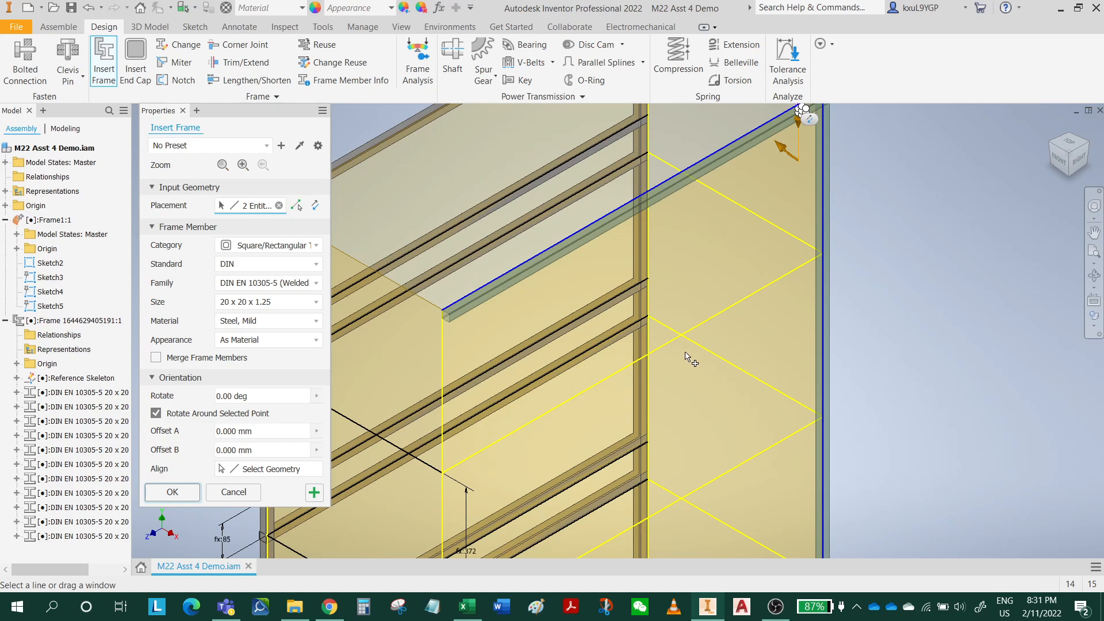
click(710, 320)
middle_drag(748, 397, 753, 276)
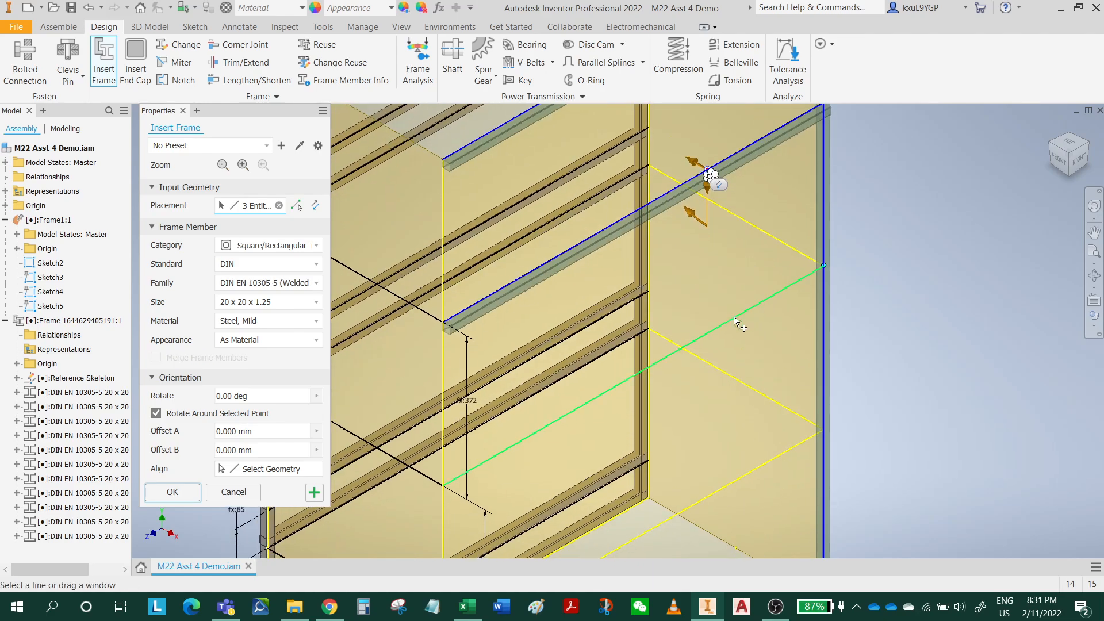
click(736, 321)
middle_drag(736, 321, 738, 292)
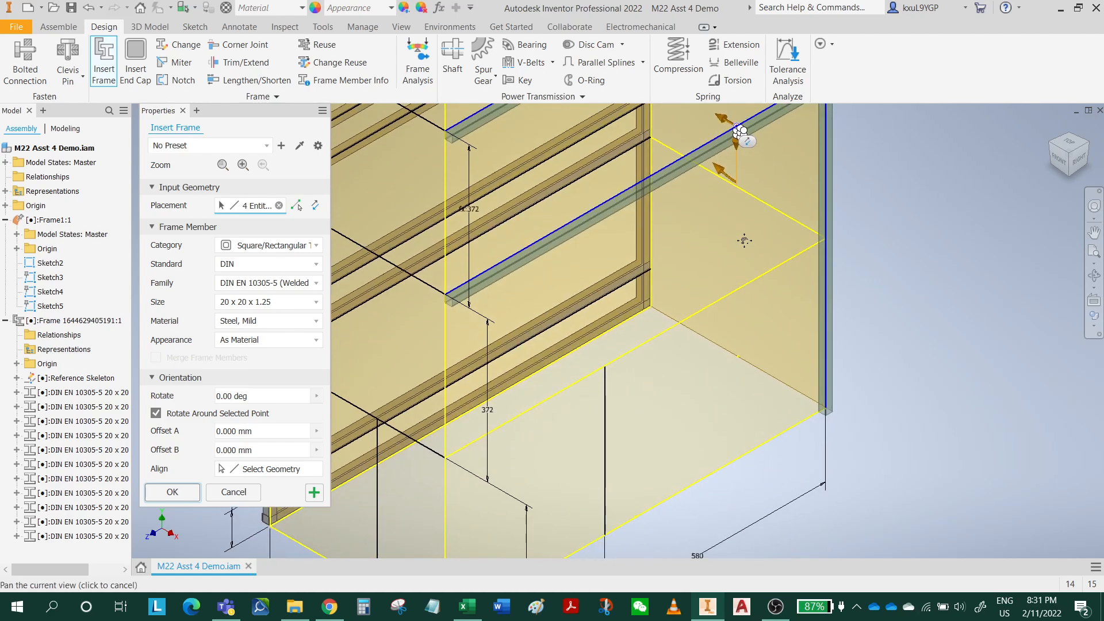
click(726, 303)
middle_drag(775, 437, 952, 362)
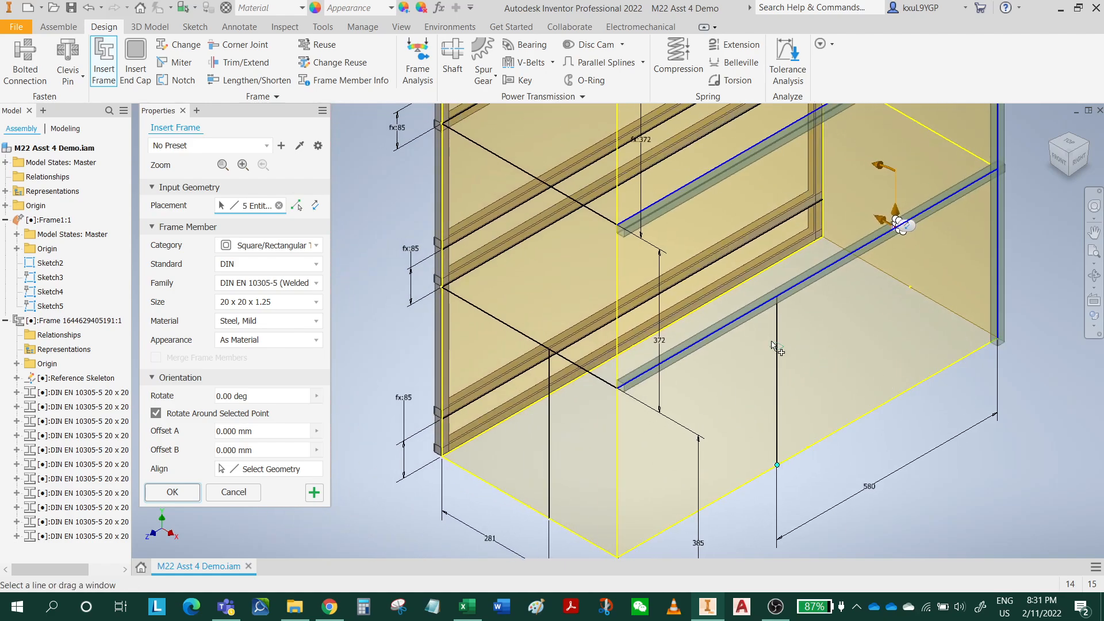
middle_drag(772, 345, 736, 468)
middle_drag(640, 401, 662, 273)
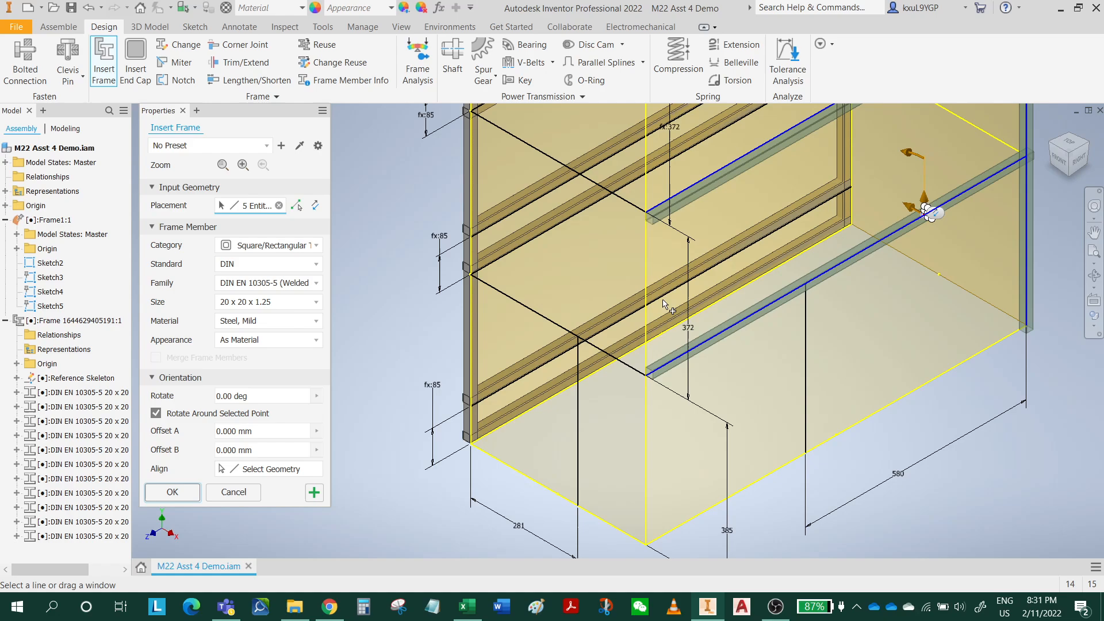
middle_drag(894, 230, 754, 391)
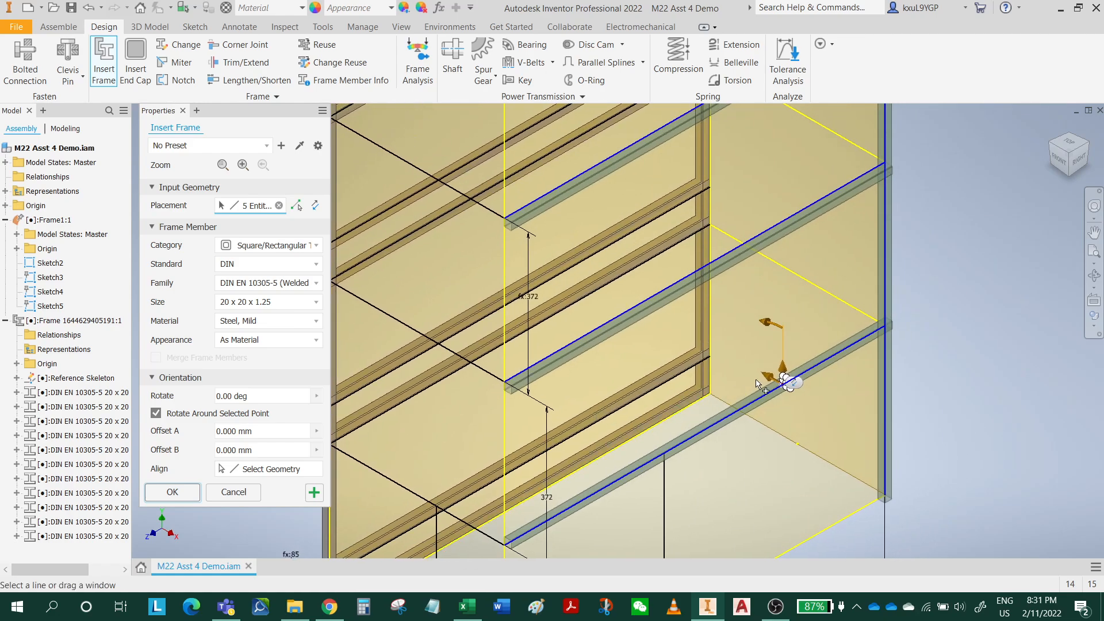
scroll(754, 392, down, 3)
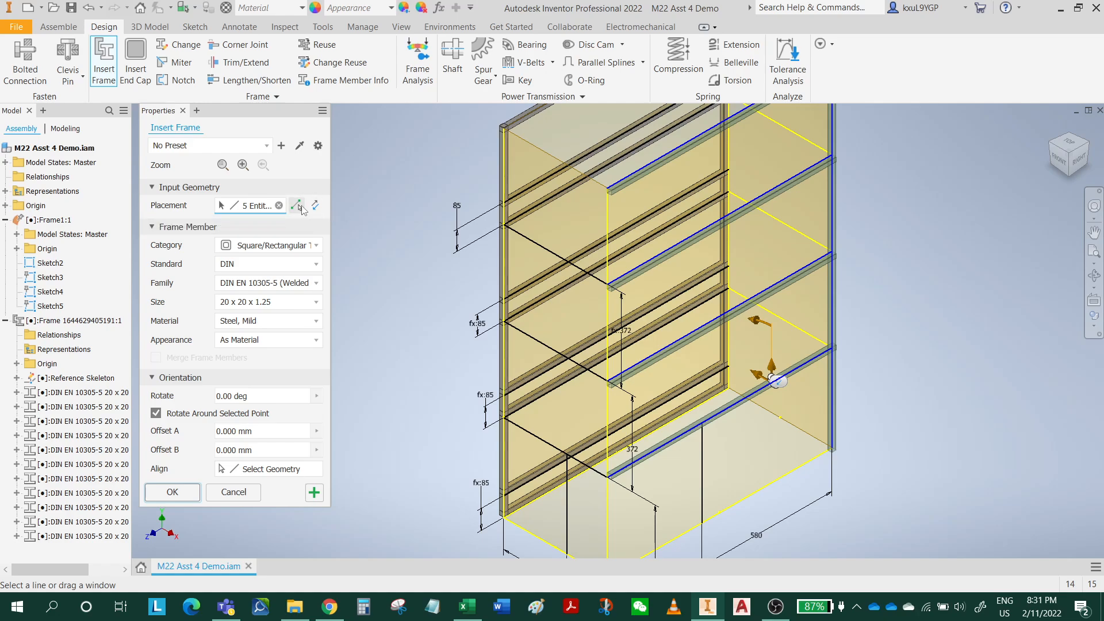
click(297, 206)
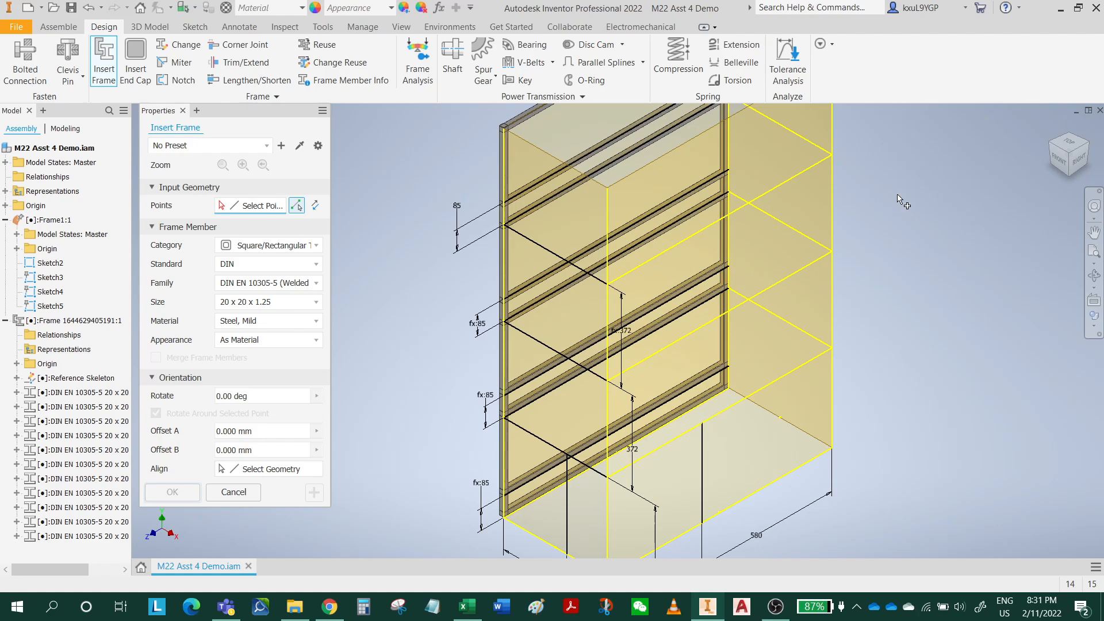
middle_drag(843, 307, 843, 378)
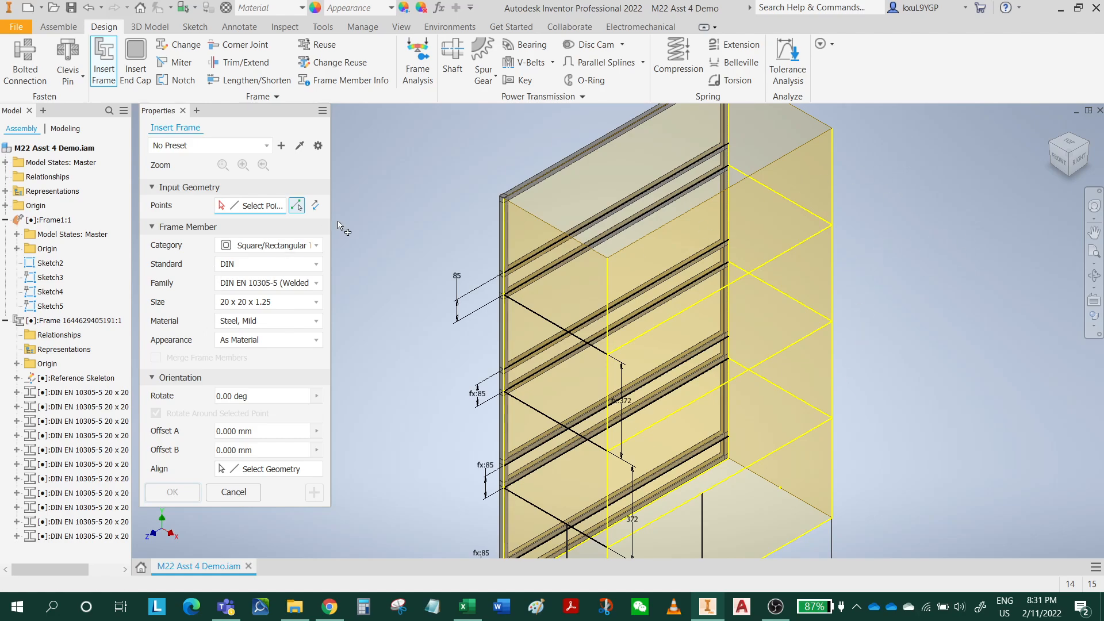
click(296, 205)
- Reselect the back-right vertical edge, the right face's top edge and its three horizontal shelf lines as placement lines
scroll(653, 262, down, 3)
scroll(653, 261, up, 2)
scroll(650, 262, down, 5)
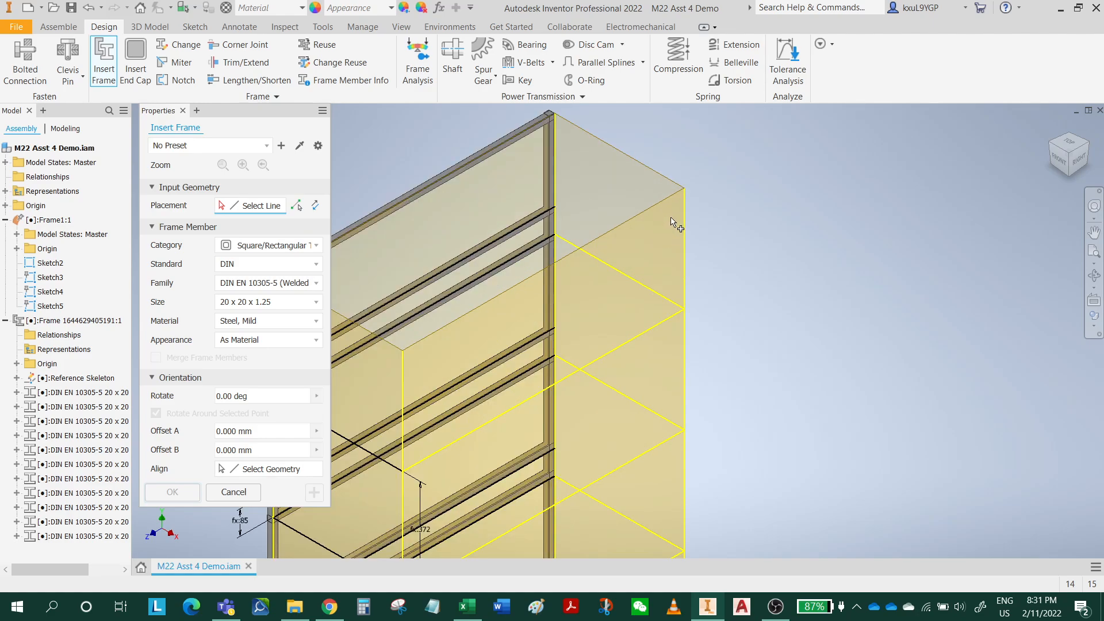
click(697, 213)
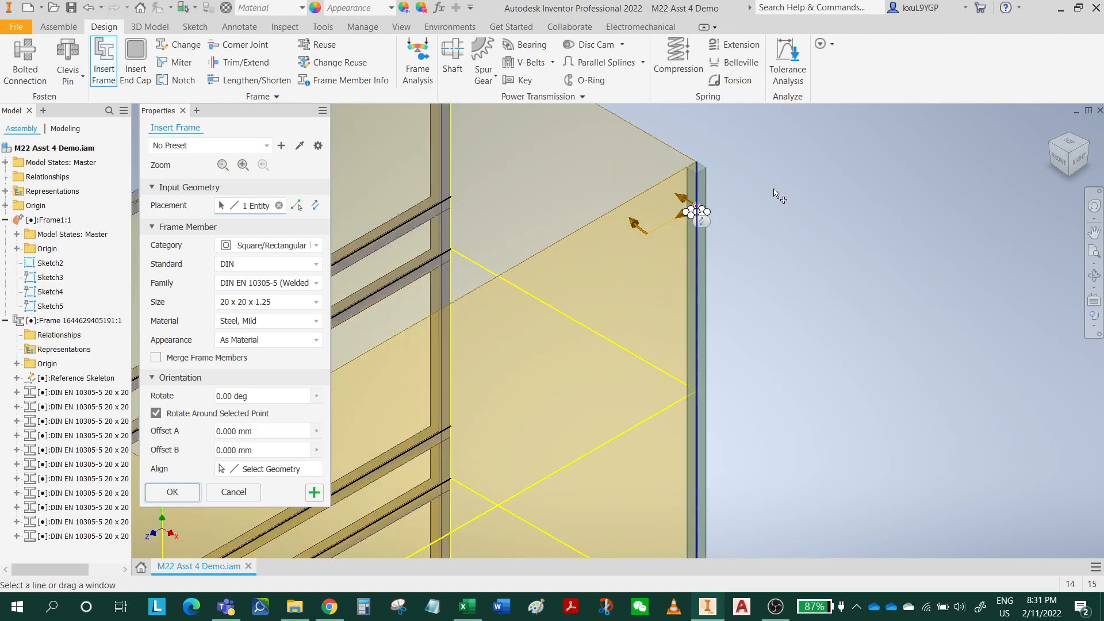
mouse_move(788, 209)
shift+middle_down()
mouse_move(791, 251)
mouse_move(782, 213)
shift+middle_up()
scroll(766, 254, up, 5)
click(673, 268)
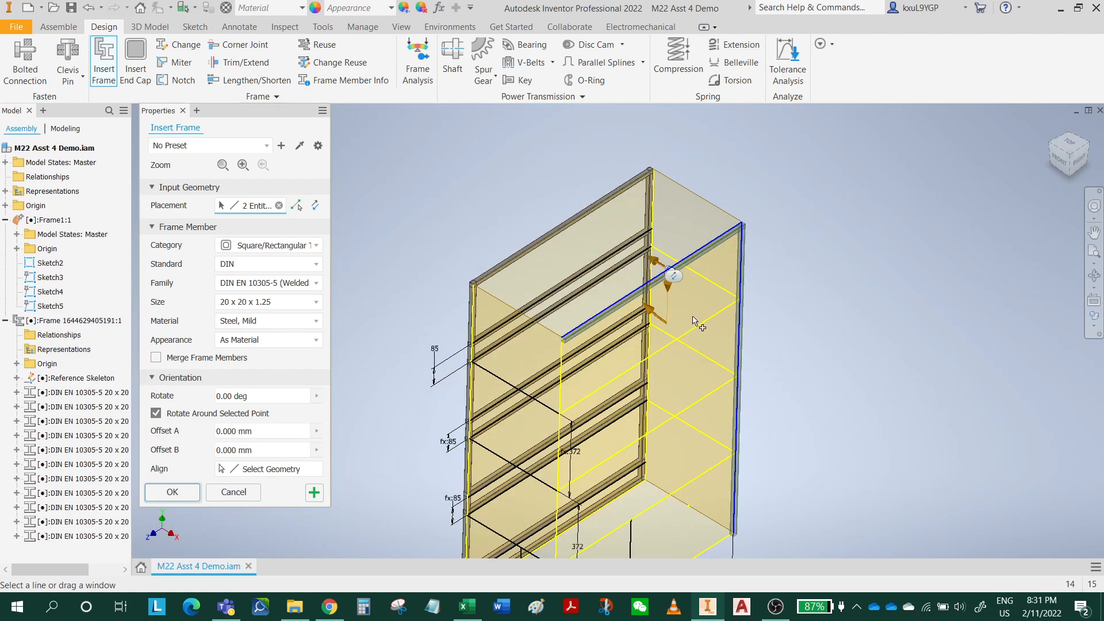
click(695, 329)
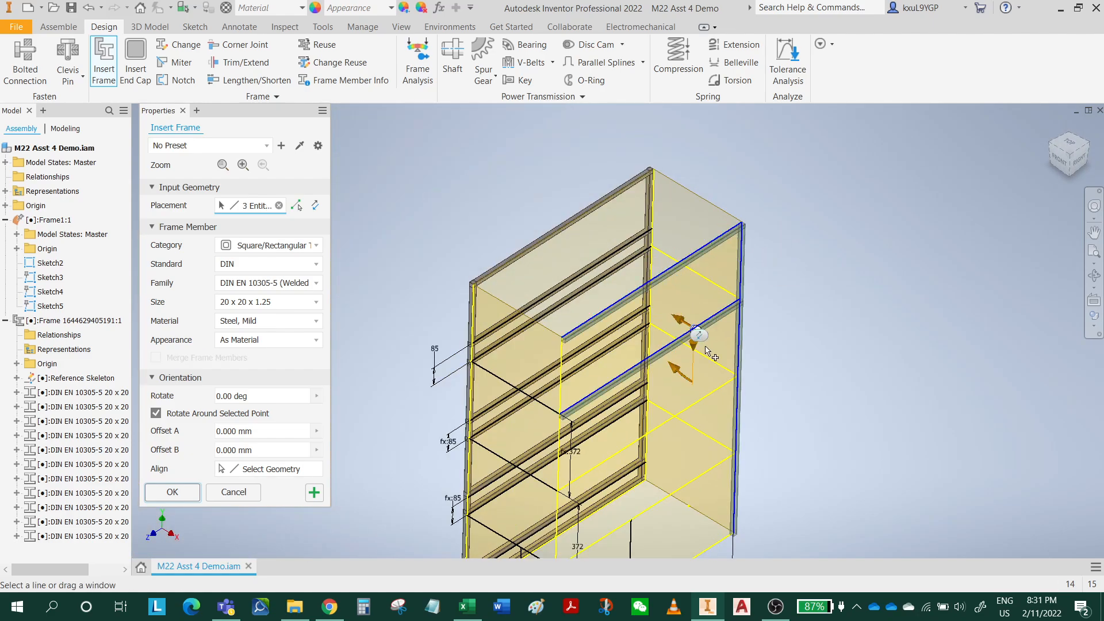
click(712, 394)
click(721, 477)
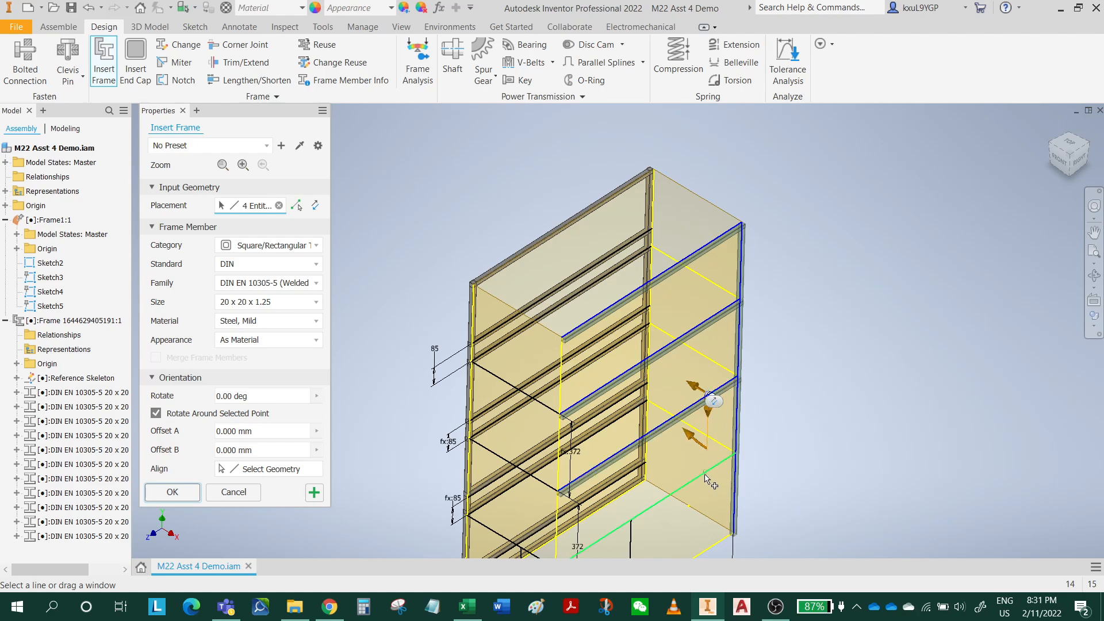
- Create the right face's tubes from the five selected lines and keep the frame insertion active for another member
middle_drag(820, 482, 840, 285)
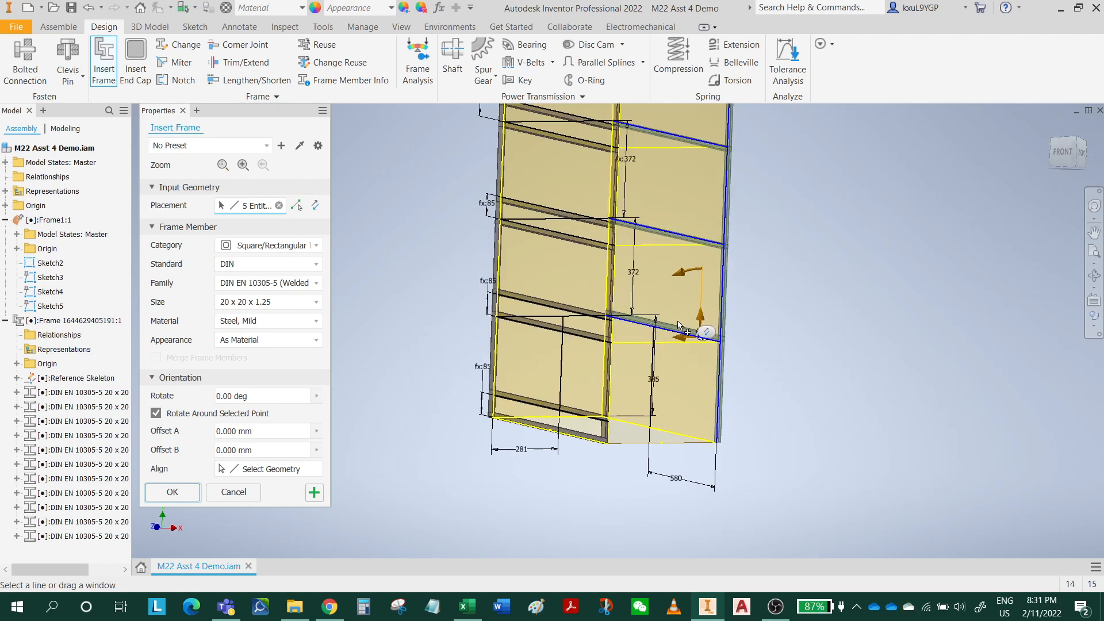
scroll(557, 327, down, 5)
drag(557, 327, 498, 327)
shift+middle_drag(498, 327, 488, 327)
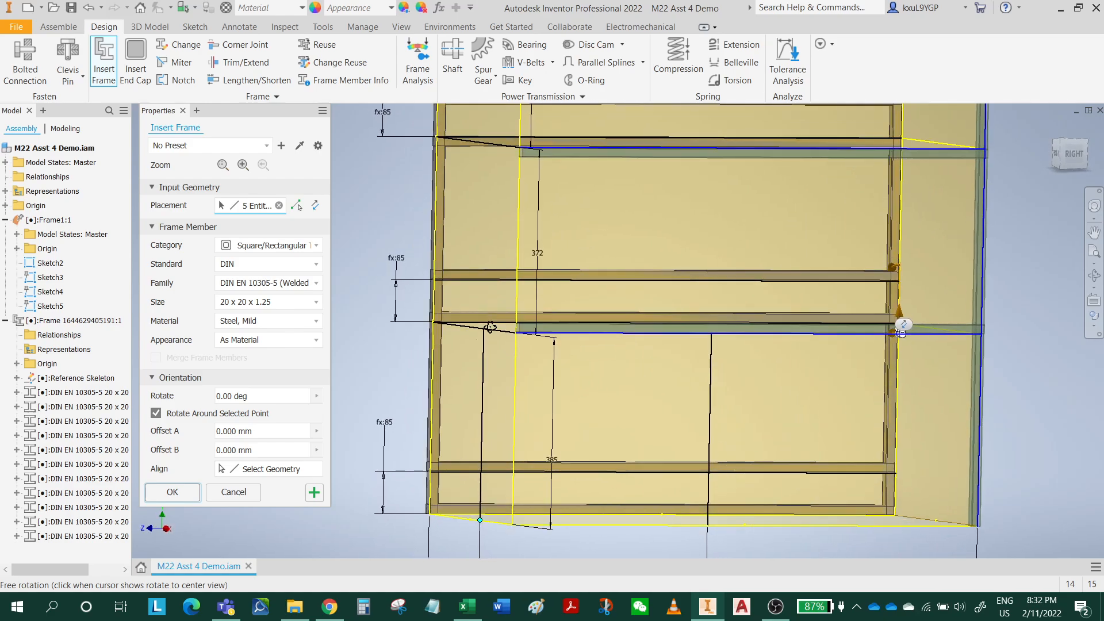
middle_drag(573, 268, 612, 485)
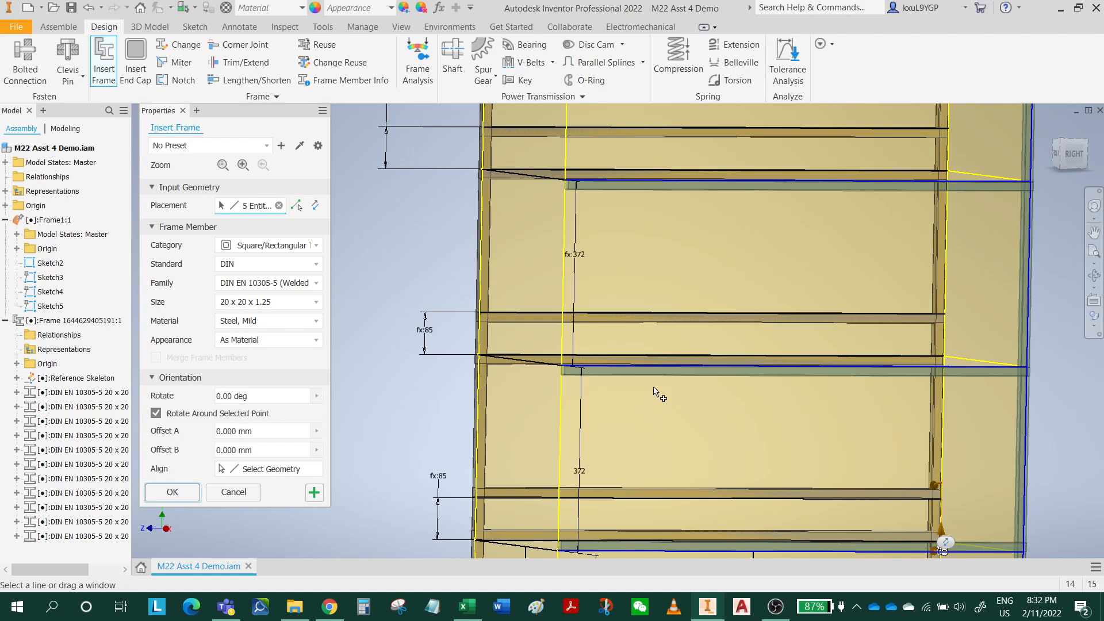
scroll(659, 391, down, 3)
middle_drag(695, 420, 724, 274)
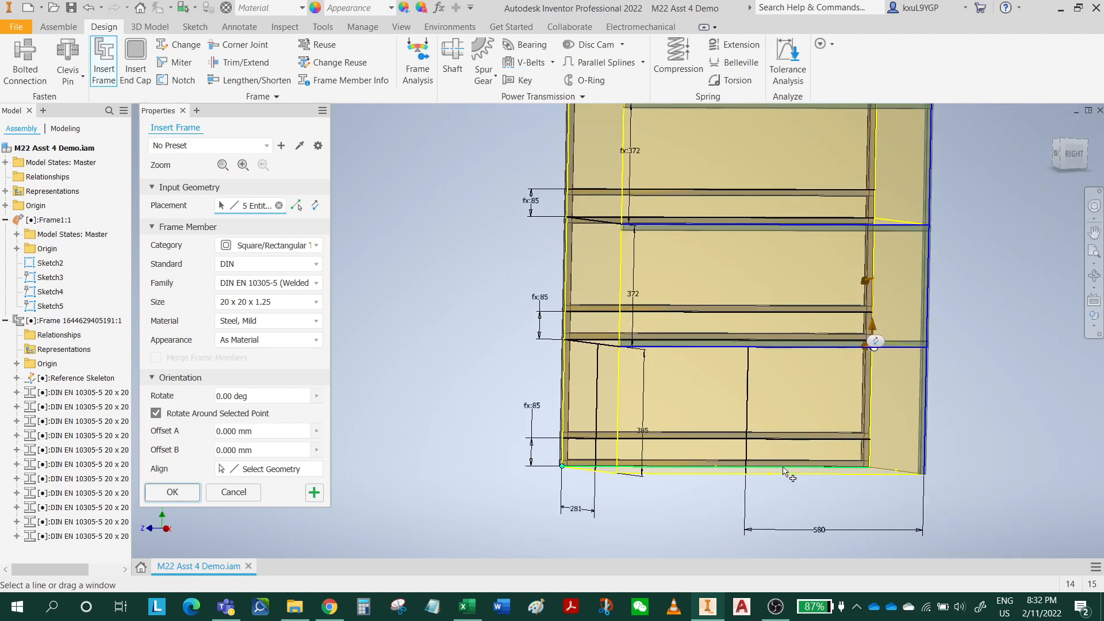
shift+middle_drag(784, 466, 776, 481)
click(765, 457)
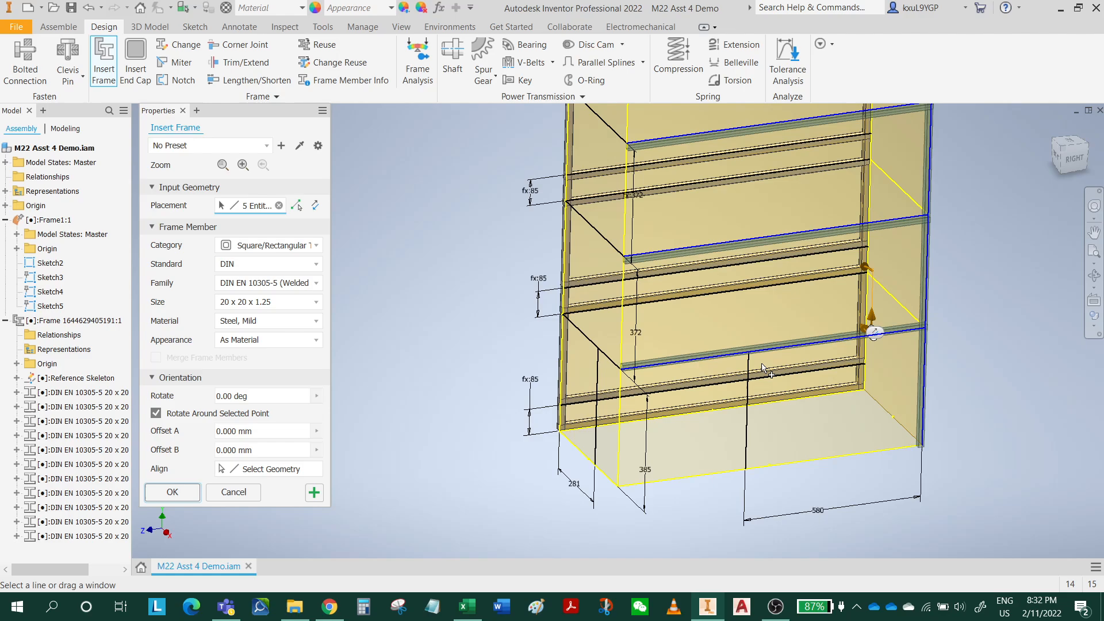
middle_drag(884, 424, 767, 359)
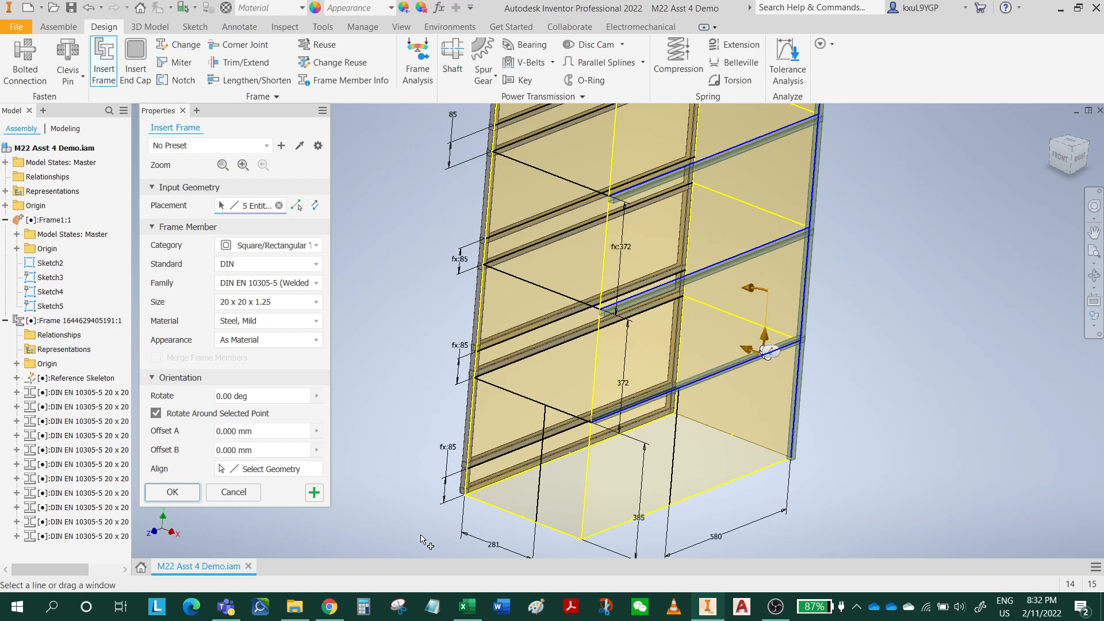
click(314, 494)
click(484, 366)
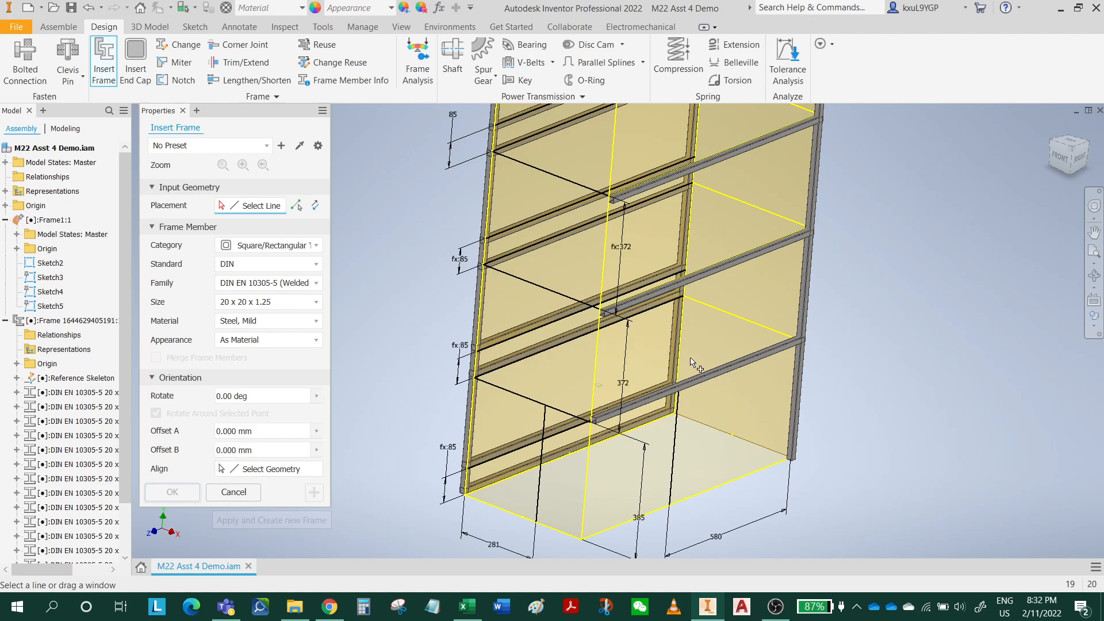
- Place a tube by two points on the front-right vertical edge, from the top corner down to the lowest shelf line's end
middle_drag(661, 443, 746, 439)
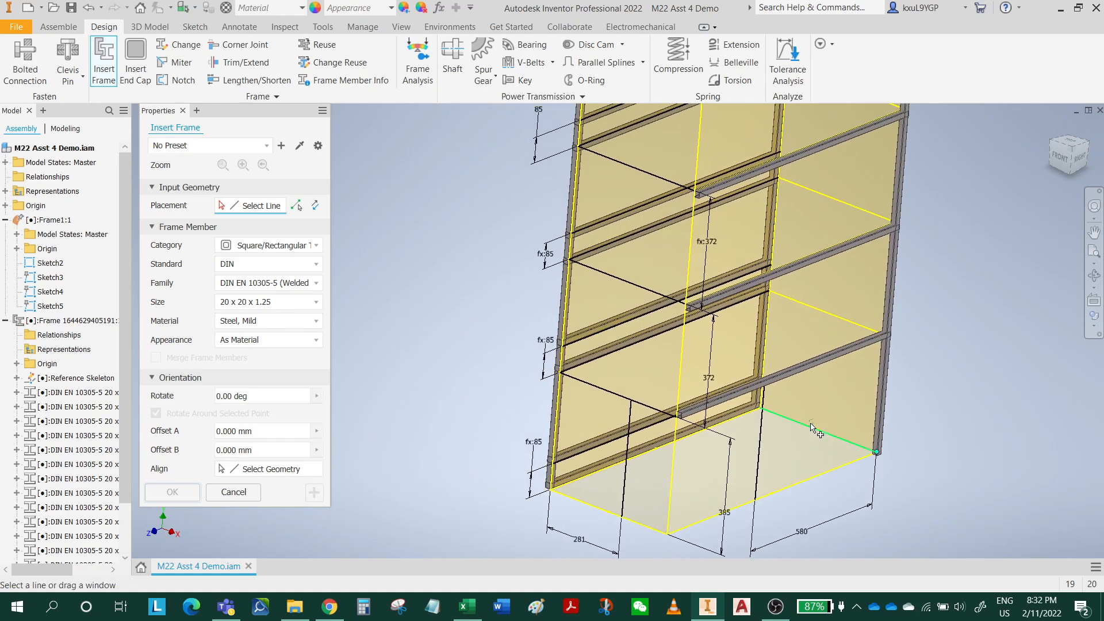
shift+middle_drag(807, 420, 786, 405)
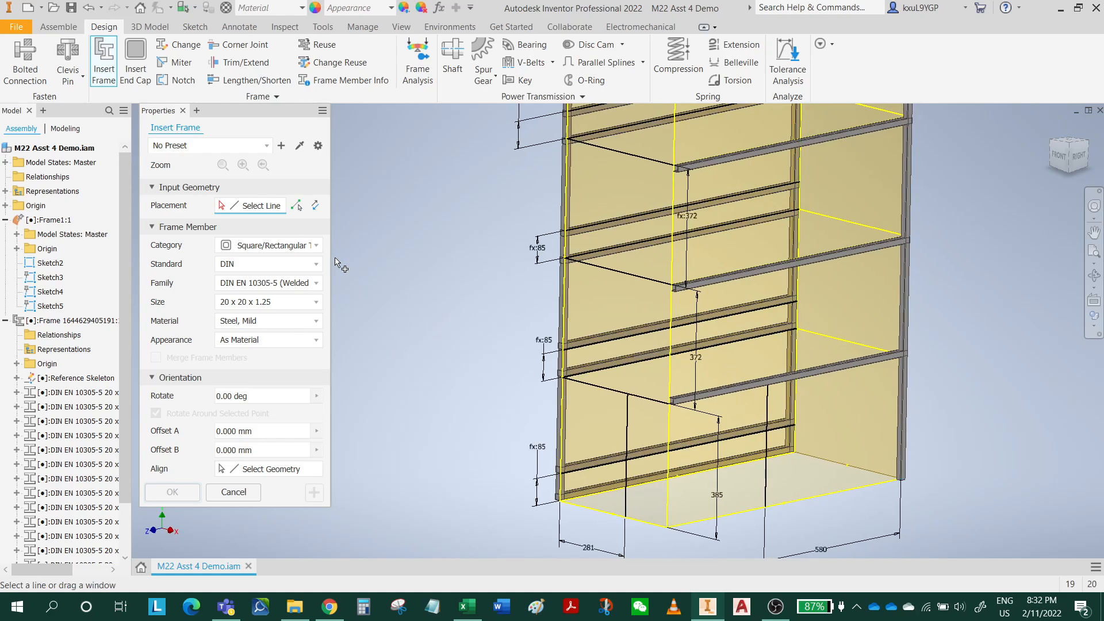
middle_drag(851, 225, 759, 295)
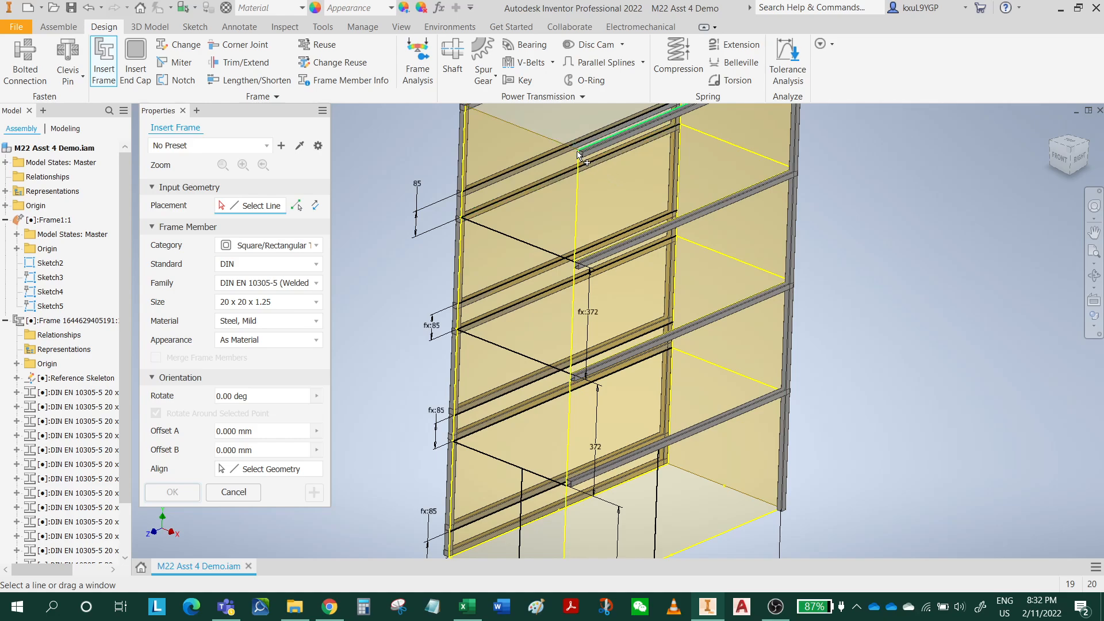
scroll(571, 485, up, 3)
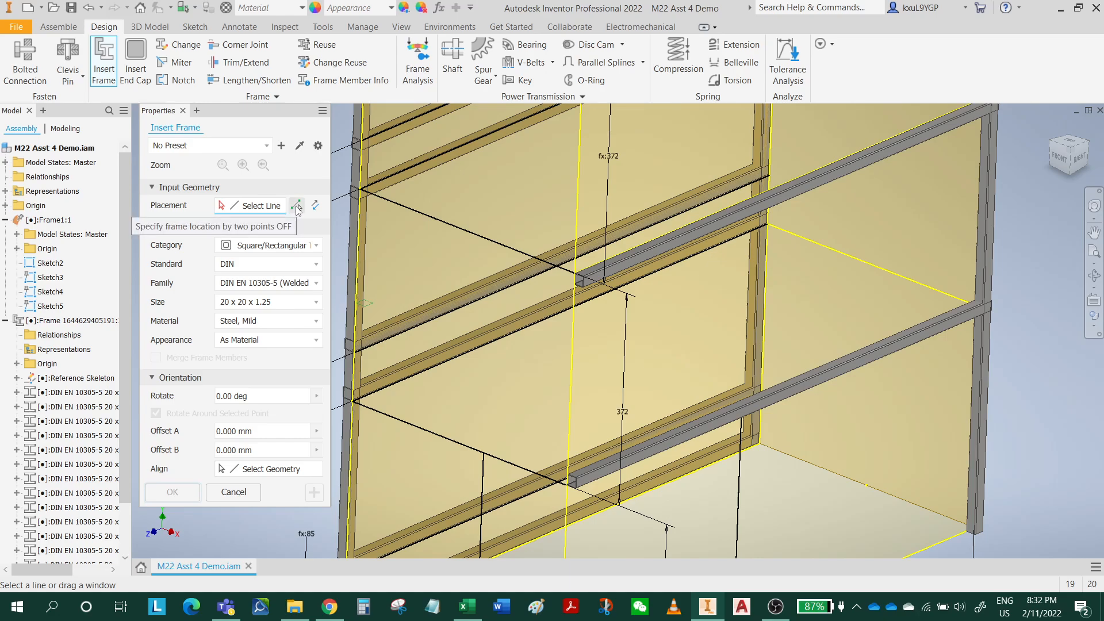
click(296, 205)
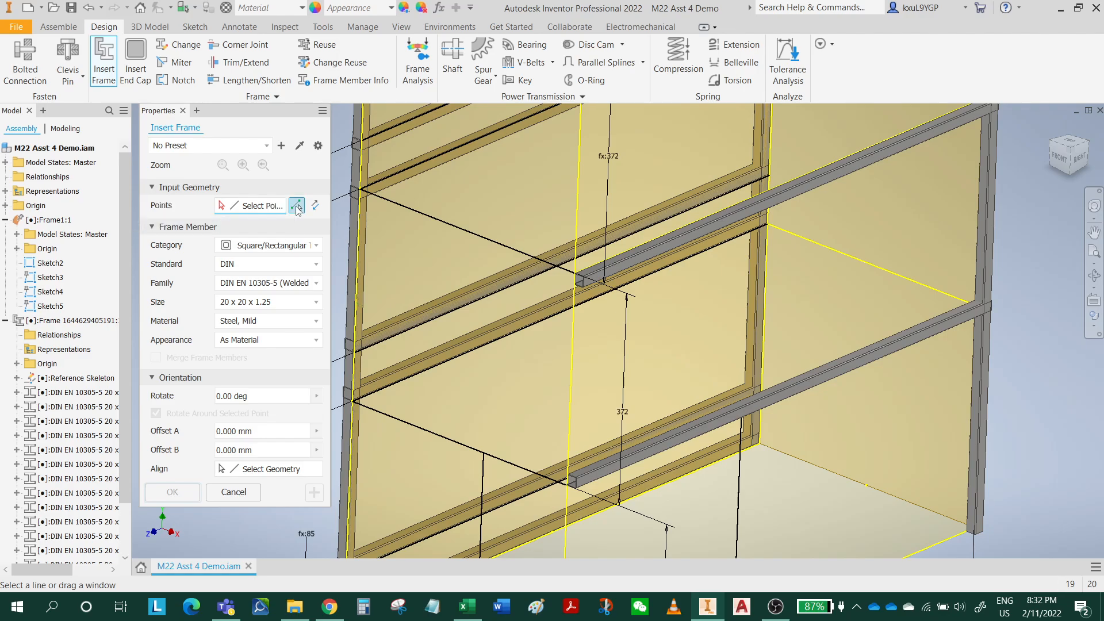
scroll(609, 303, down, 2)
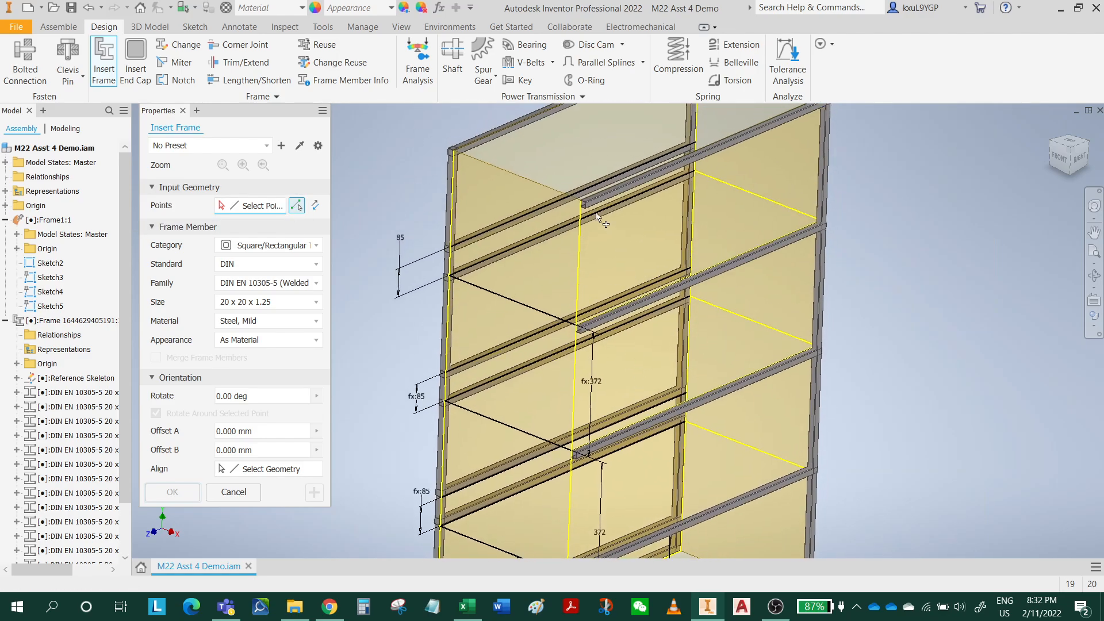
scroll(587, 201, up, 4)
scroll(553, 193, up, 3)
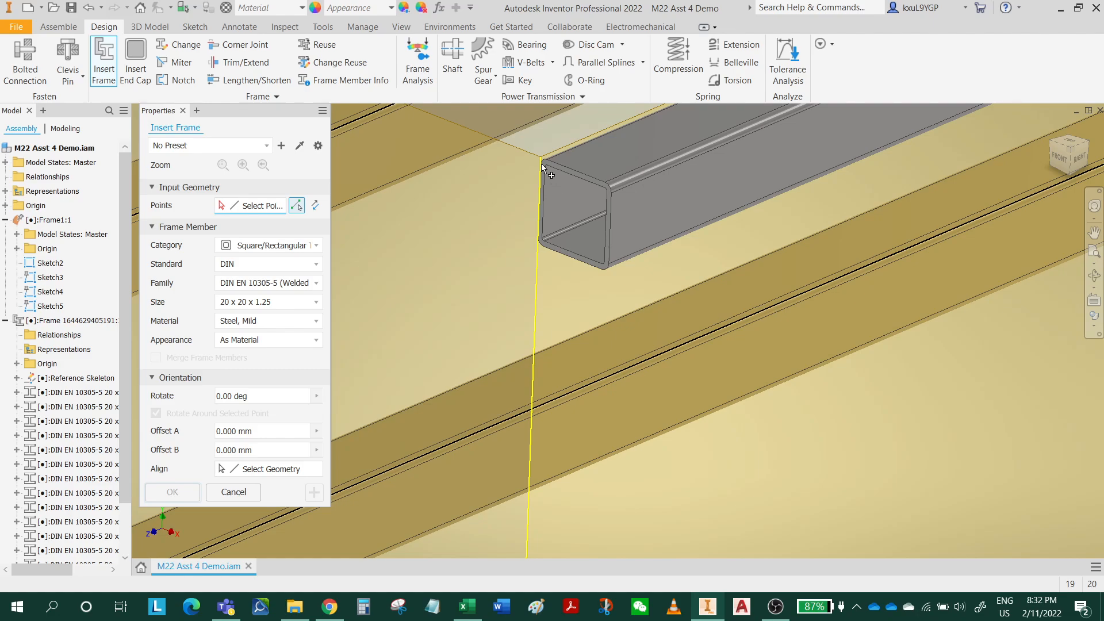
scroll(553, 175, down, 5)
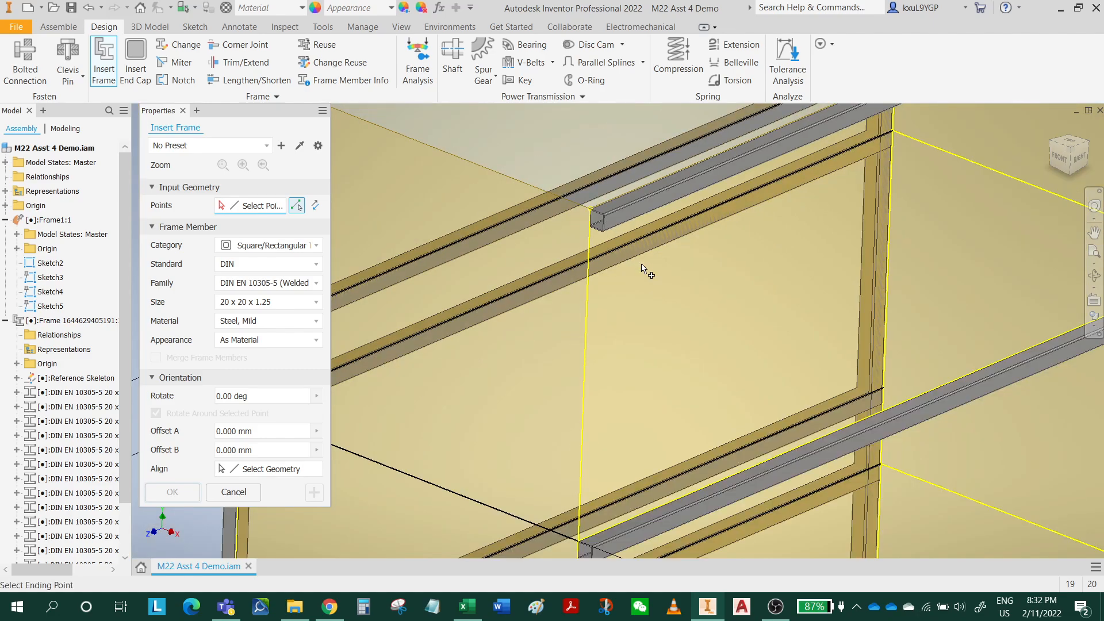
scroll(676, 463, up, 5)
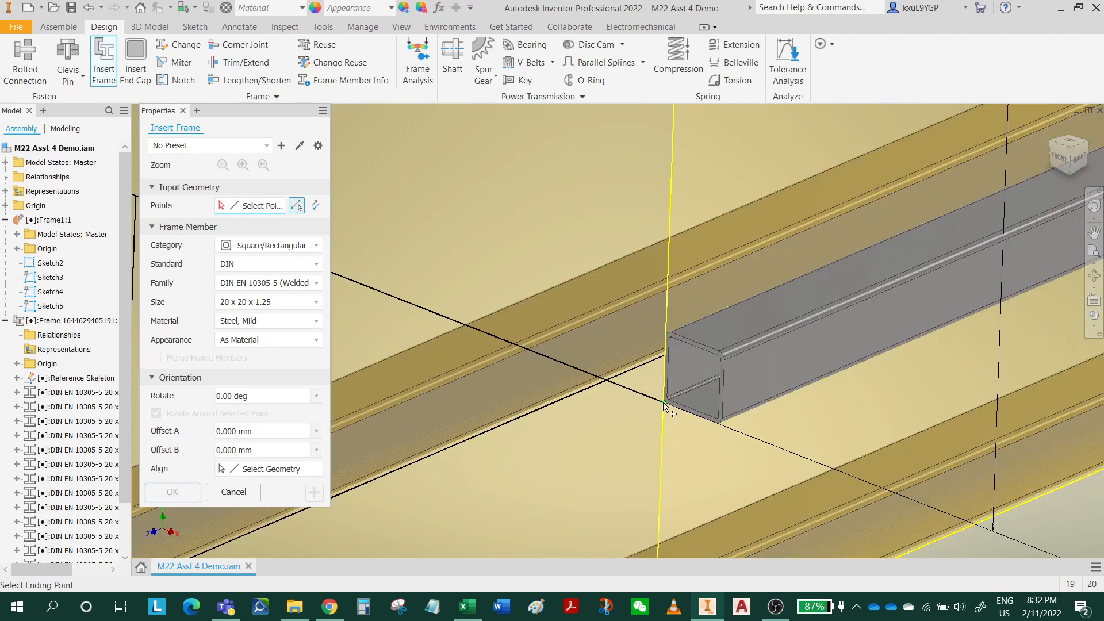
click(665, 406)
- Examine how the previewed tube's section sits at the top of the front-right vertical edge
scroll(667, 408, down, 2)
shift+middle_drag(670, 409, 749, 389)
middle_drag(737, 322, 764, 468)
scroll(757, 441, down, 5)
middle_drag(765, 271, 734, 447)
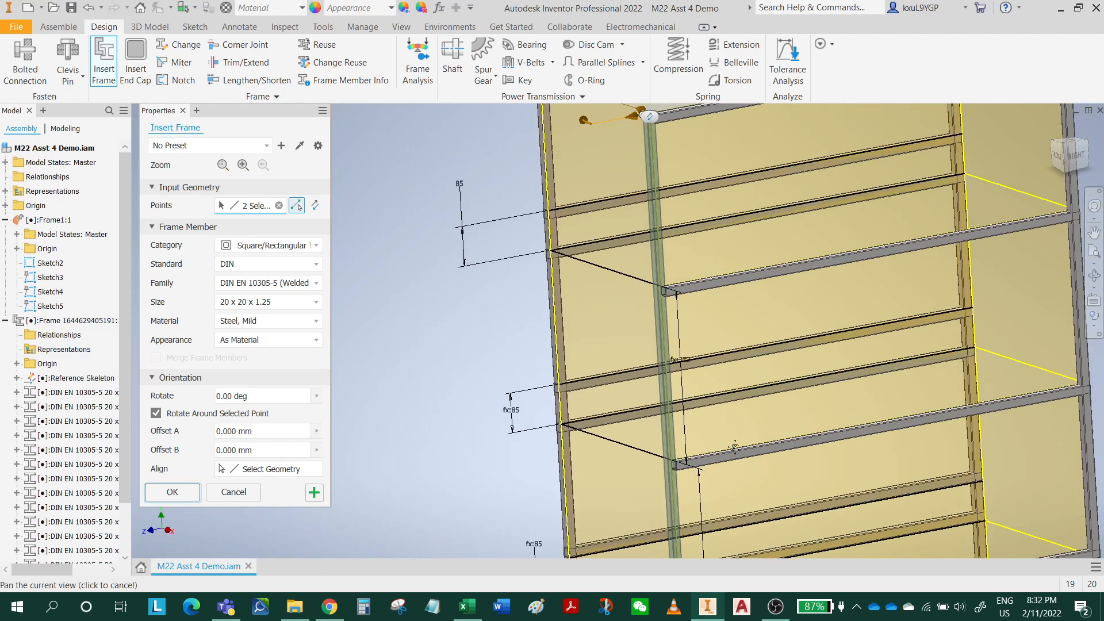
middle_drag(666, 176, 621, 291)
scroll(621, 290, up, 6)
scroll(599, 242, down, 3)
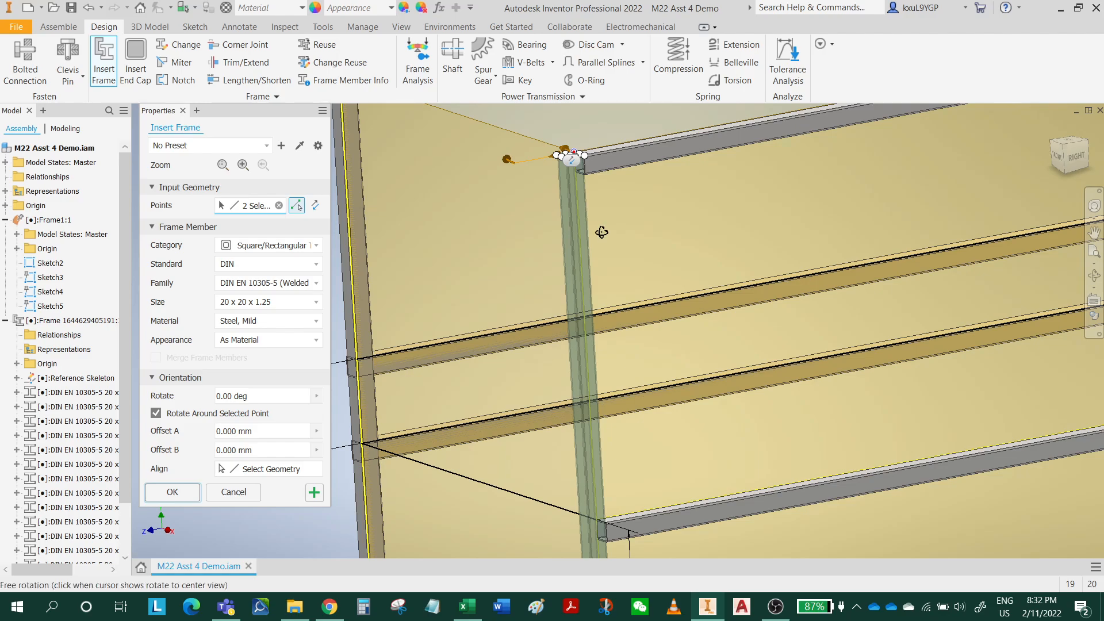
- Reposition the previewed 20 x 20 x 1.25 upright on its opposite side anchor so it sits inside the frame, flush with the front rails' ends
shift+middle_drag(601, 232, 646, 313)
middle_drag(756, 493, 720, 320)
scroll(811, 335, down, 3)
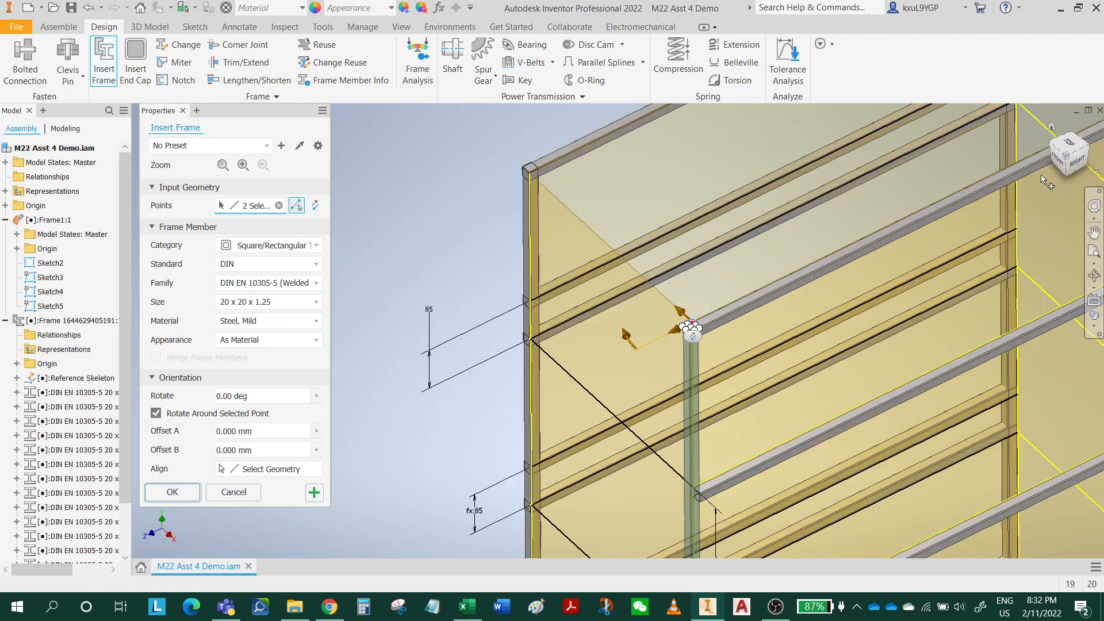
click(1067, 146)
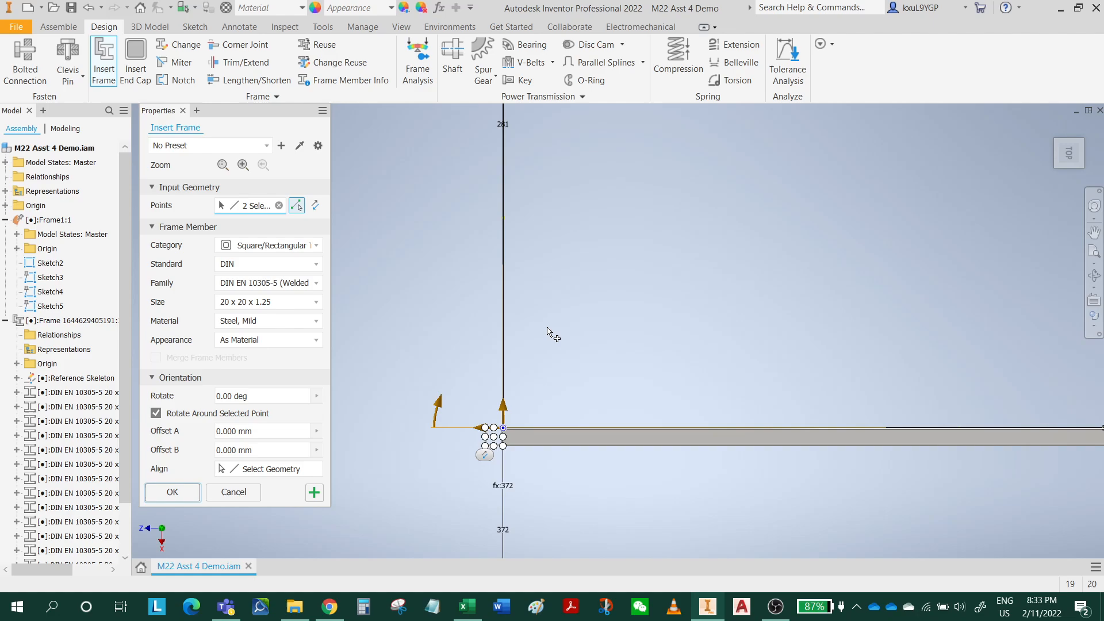
middle_drag(538, 319, 542, 271)
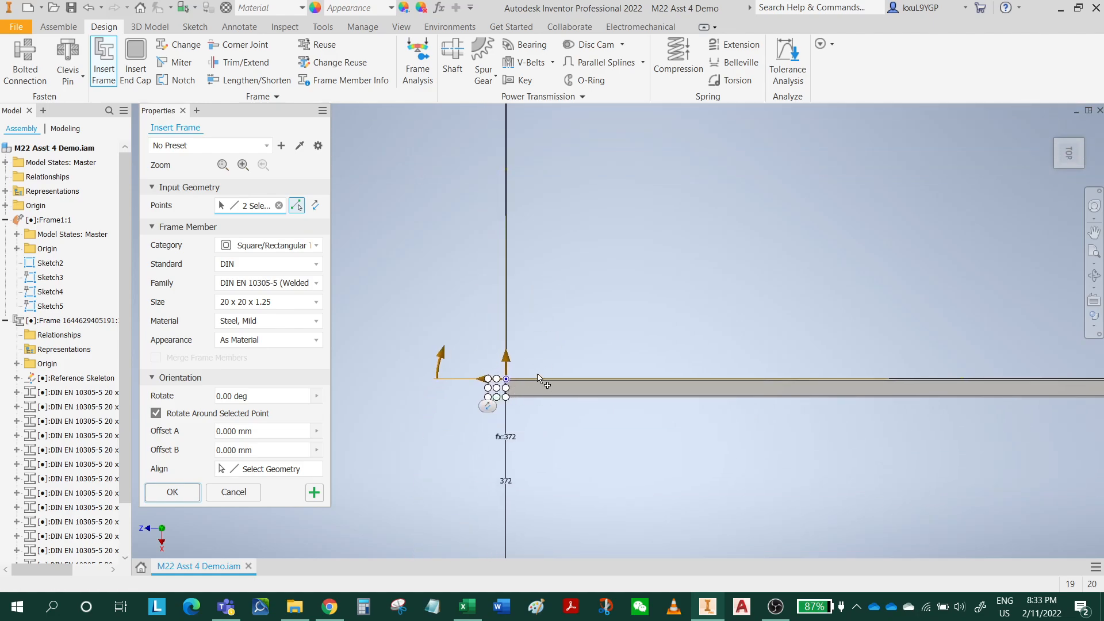
middle_drag(535, 381, 571, 510)
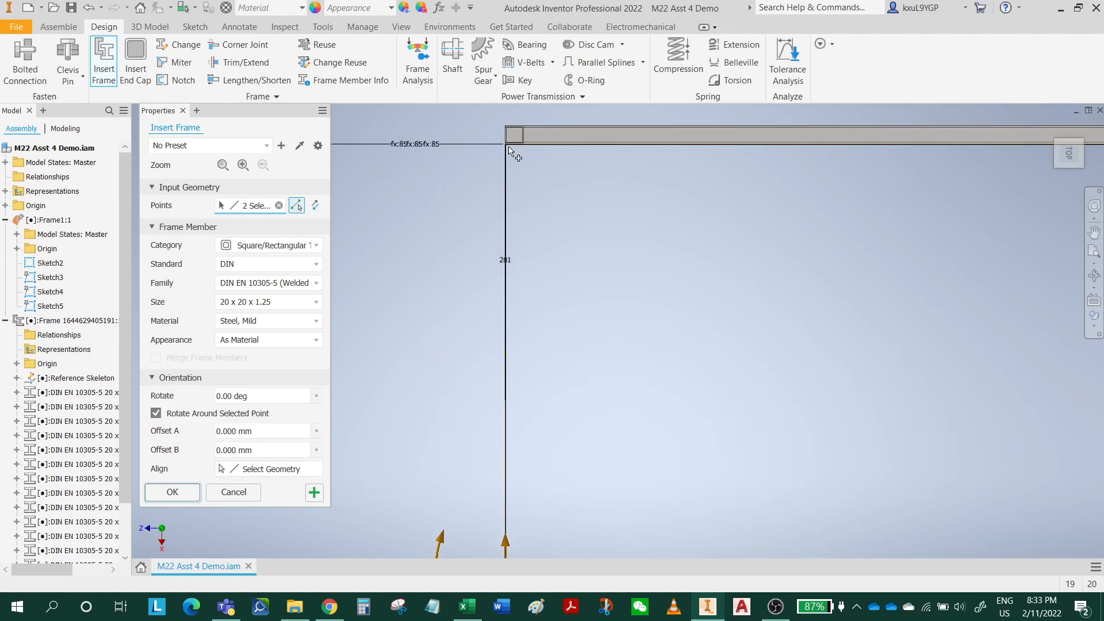
middle_drag(578, 344, 565, 203)
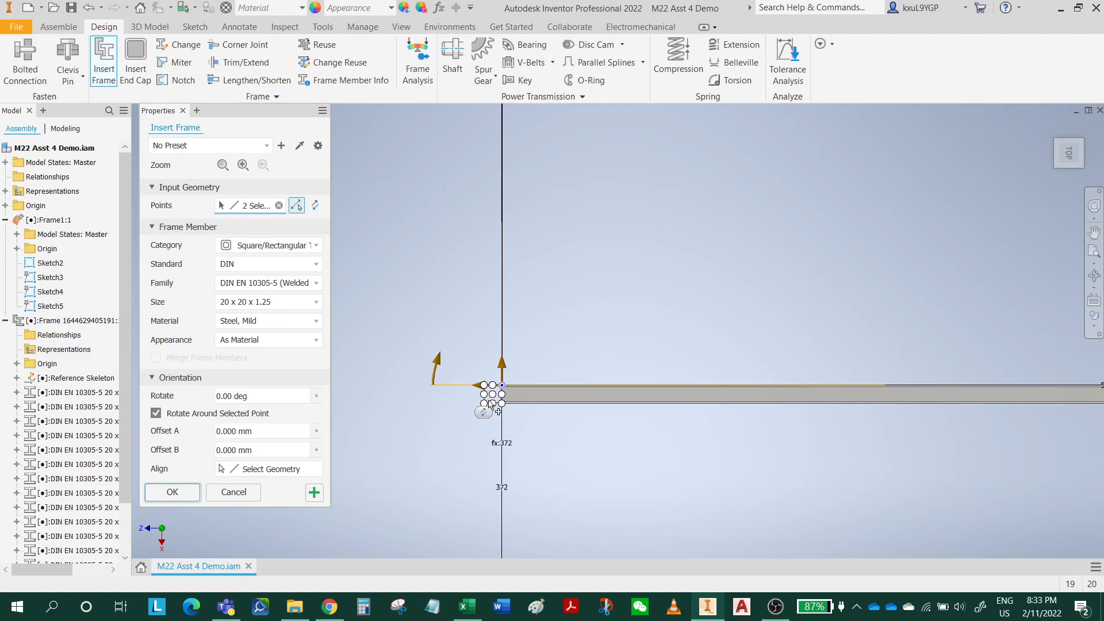
scroll(500, 403, up, 4)
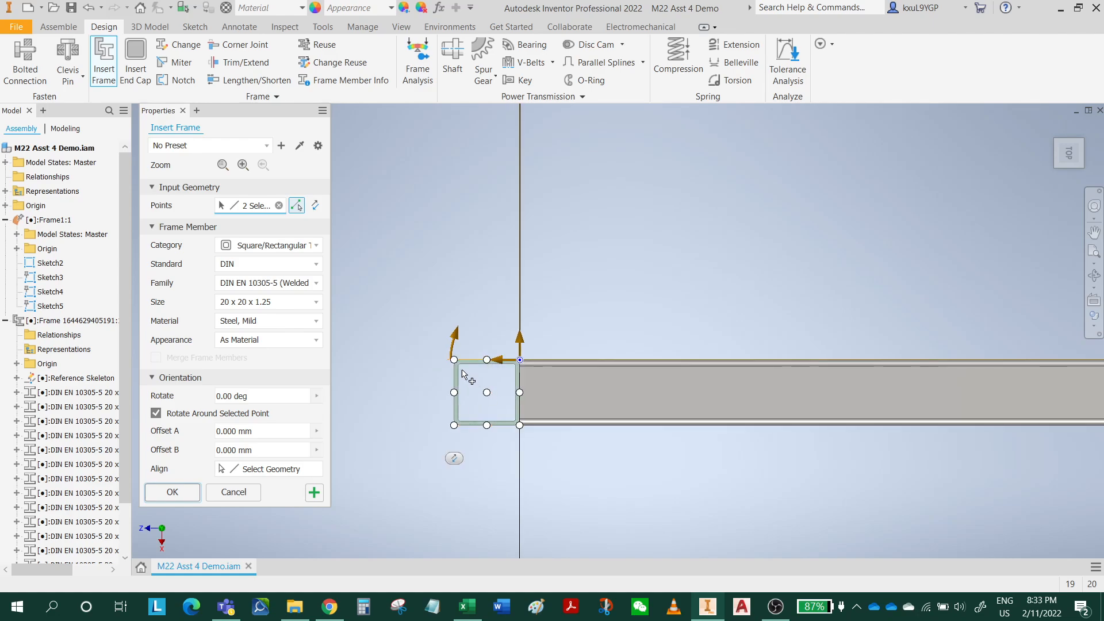
scroll(567, 405, down, 3)
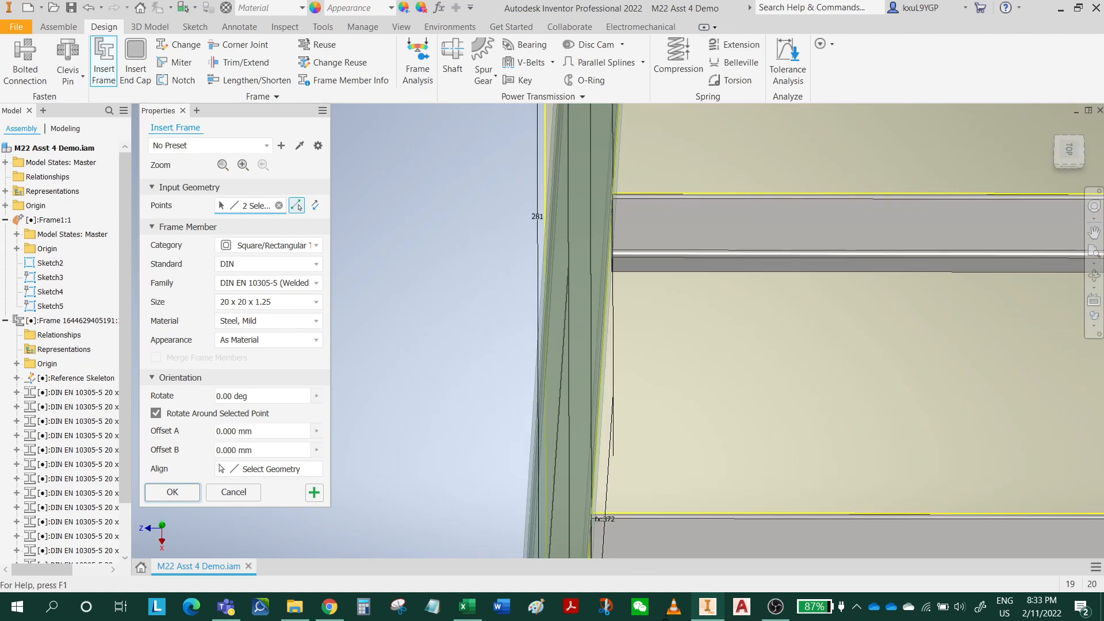
scroll(682, 258, up, 4)
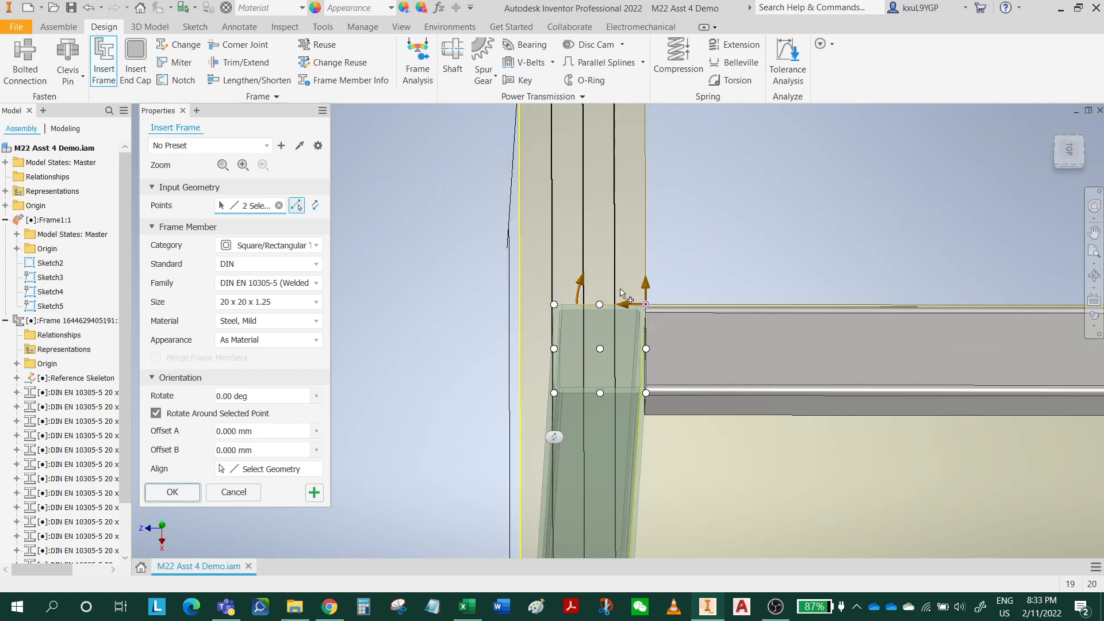
click(554, 304)
scroll(690, 311, down, 3)
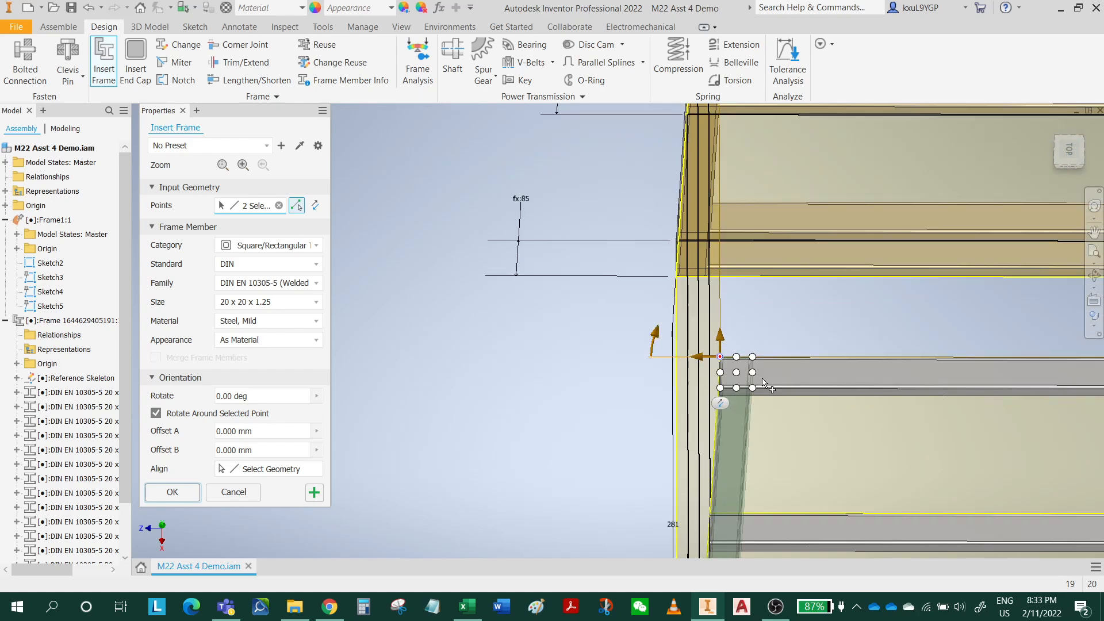
shift+middle_drag(699, 328, 709, 353)
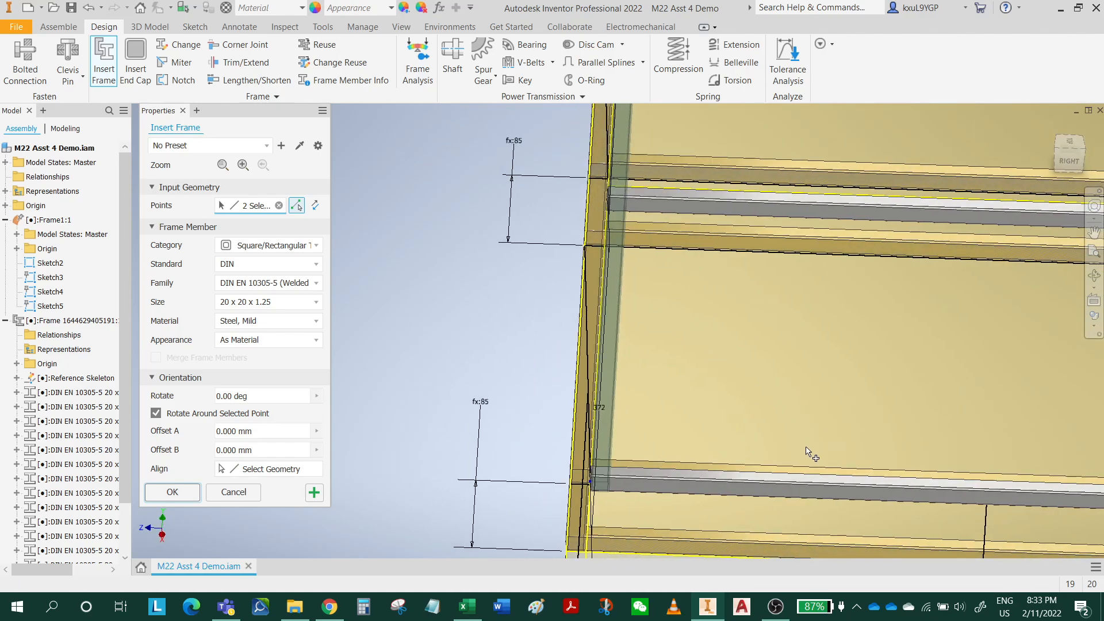
- Examine the lower front of the frame, around the 580 dimension and the base of the opposite front upright
middle_drag(816, 453, 692, 335)
scroll(753, 363, down, 4)
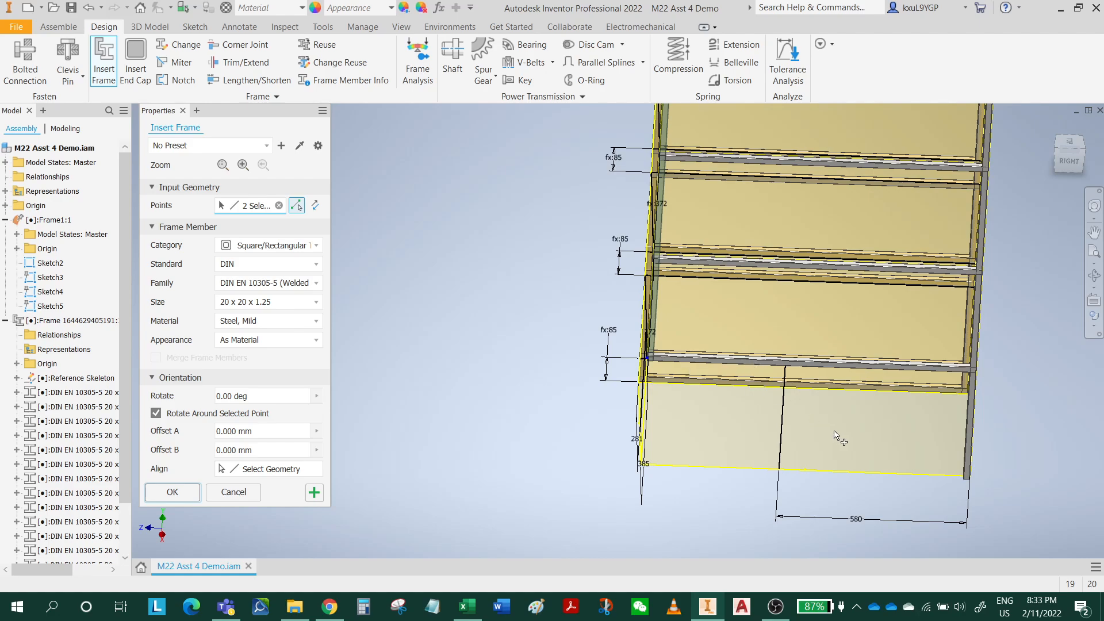
scroll(774, 411, up, 3)
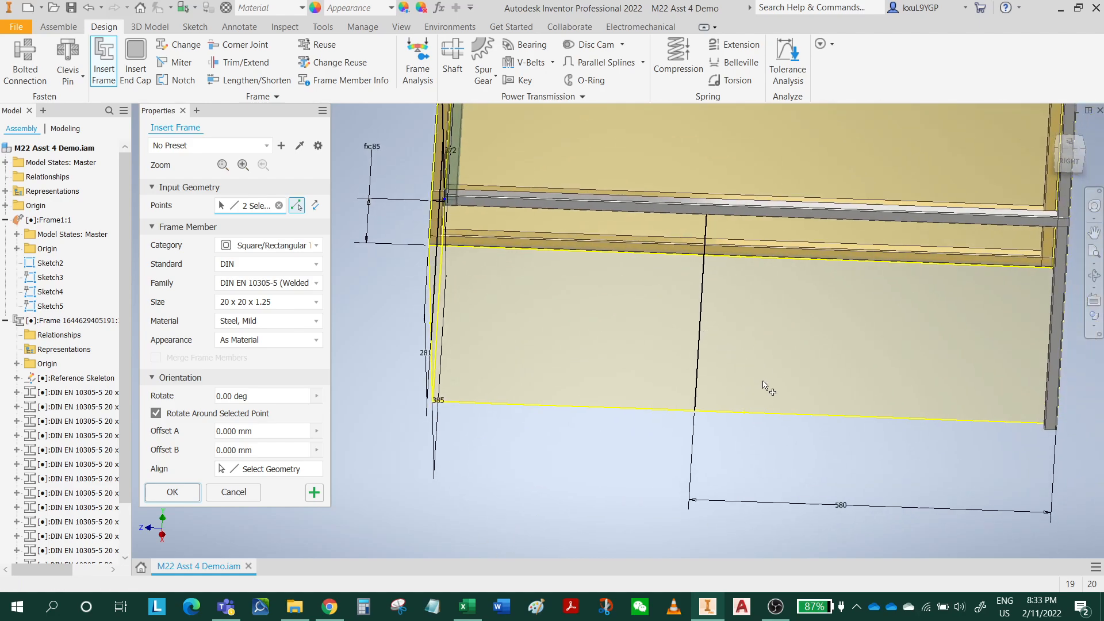
middle_drag(750, 440, 668, 397)
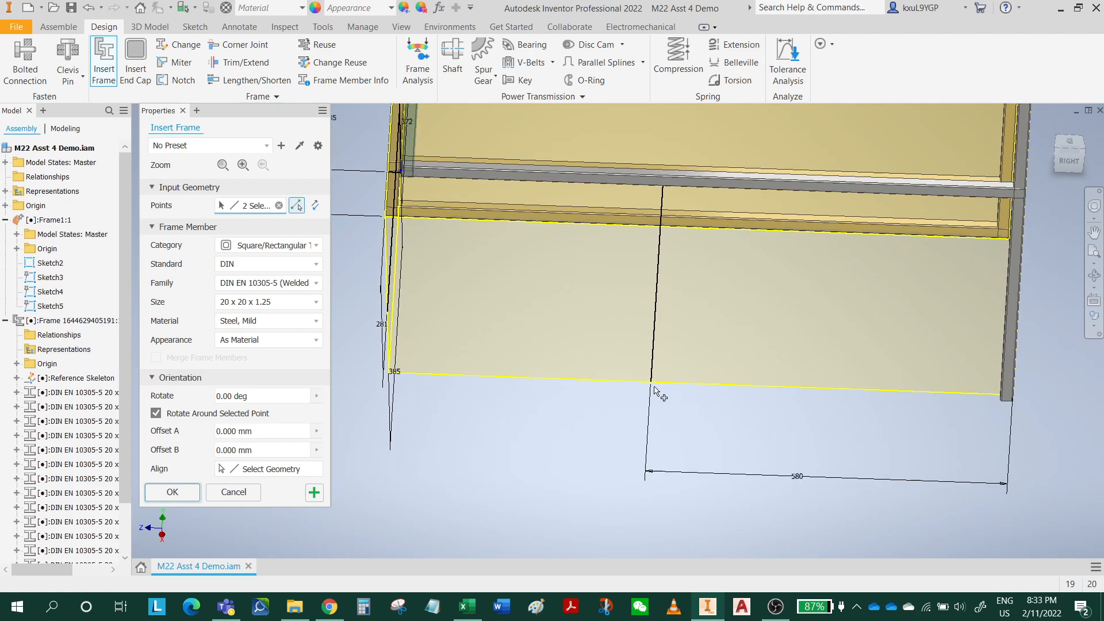
scroll(654, 391, up, 3)
scroll(677, 386, down, 3)
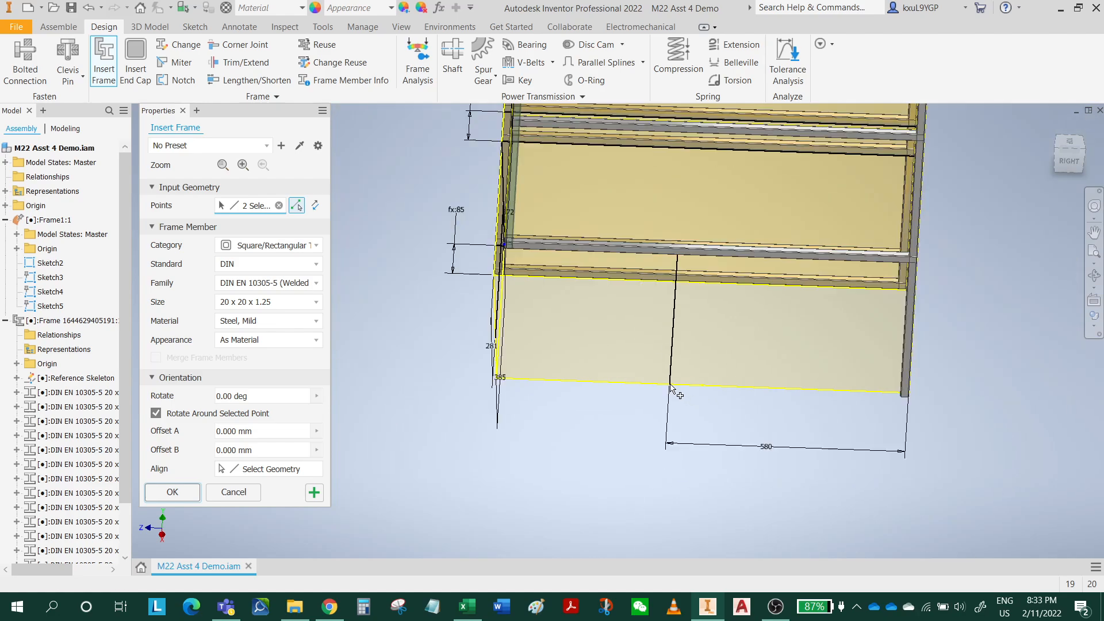
scroll(898, 408, up, 3)
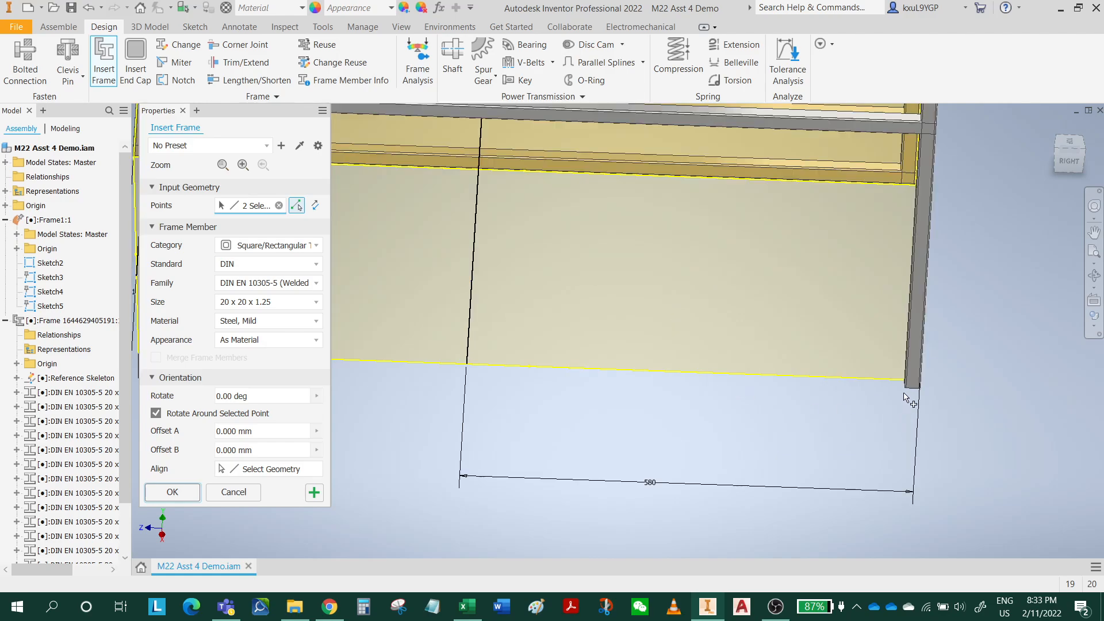
shift+middle_drag(908, 395, 972, 384)
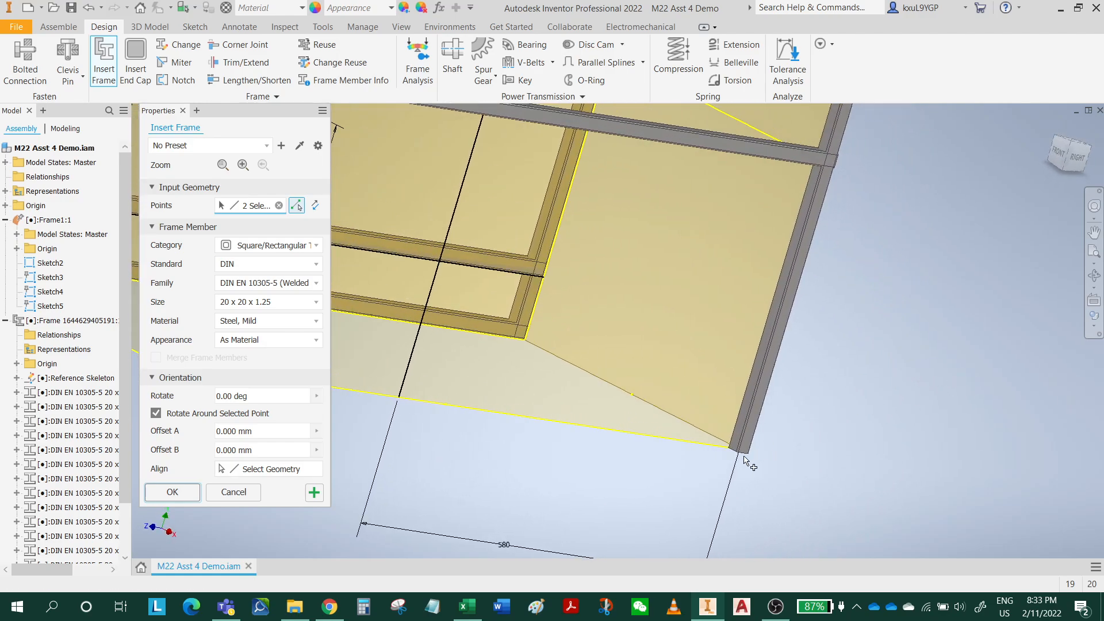
scroll(743, 456, down, 2)
shift+middle_drag(726, 460, 751, 407)
scroll(758, 460, up, 4)
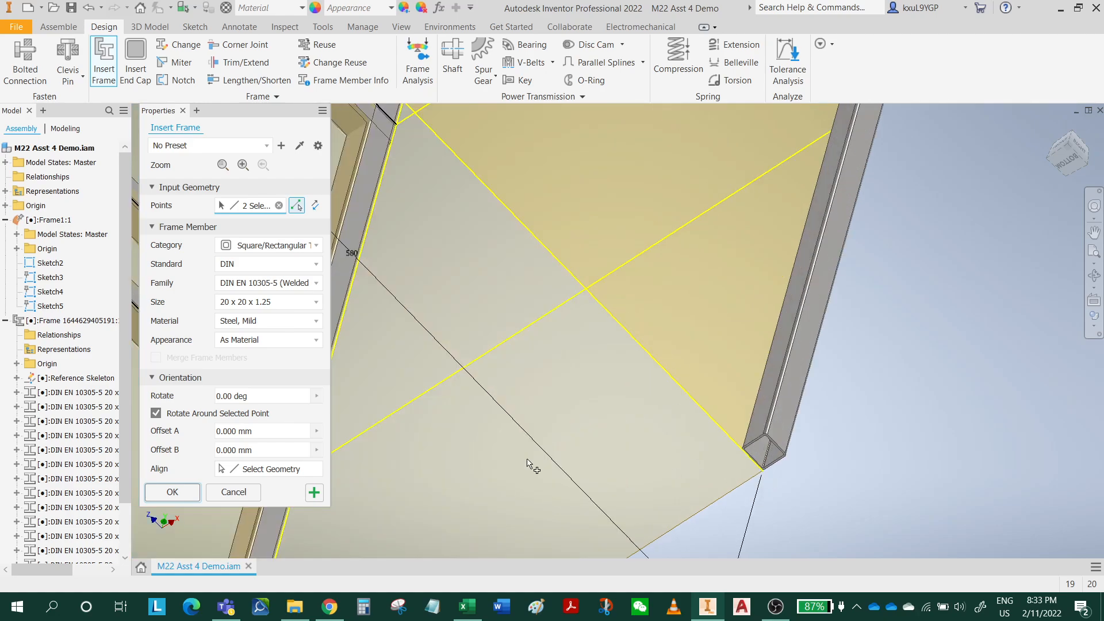
scroll(451, 446, down, 2)
shift+middle_drag(633, 411, 588, 452)
middle_drag(598, 453, 884, 465)
scroll(884, 465, down, 4)
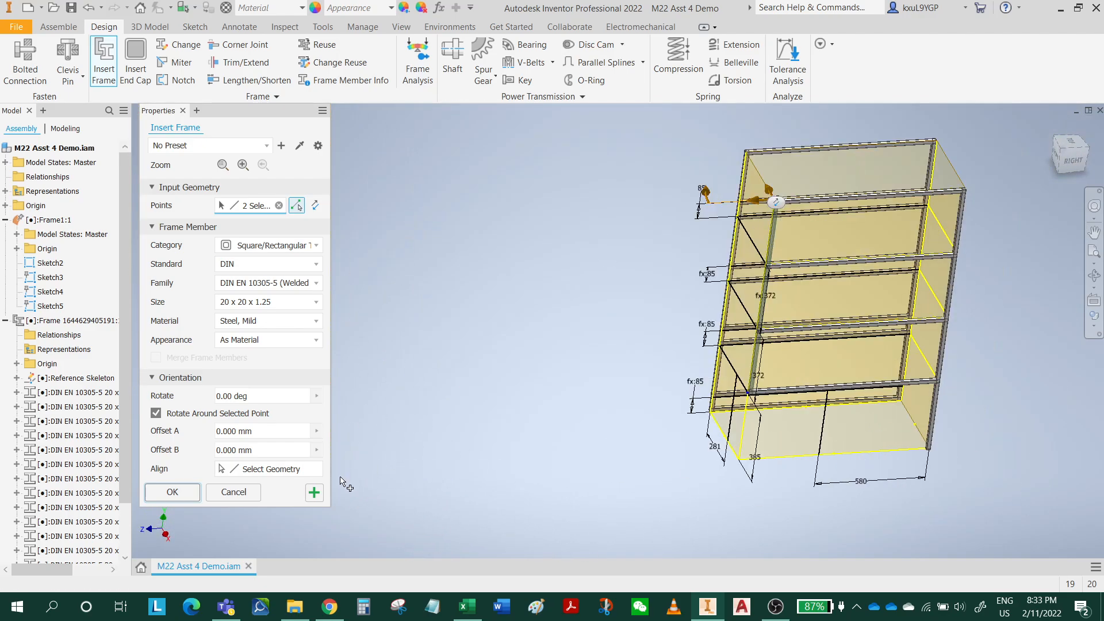
- Add the previewed upright to the frame with its default member name, keeping the frame insertion active
click(314, 493)
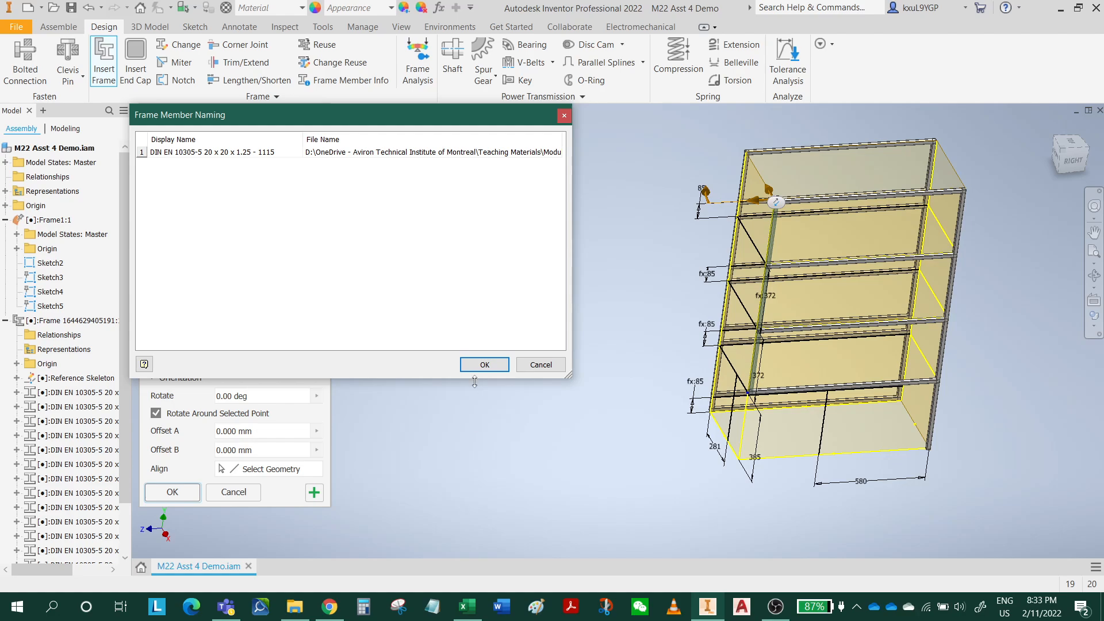
click(483, 364)
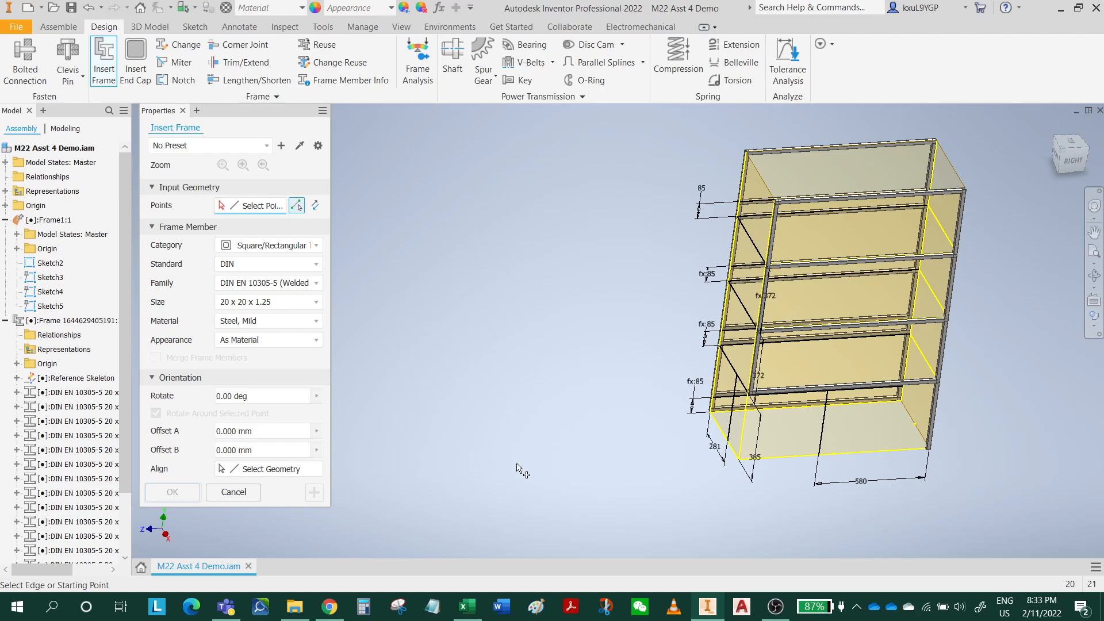
- Define a bottom front member between the base of the existing front upright and the lower end of the 580 mm sketch line
scroll(909, 447, up, 8)
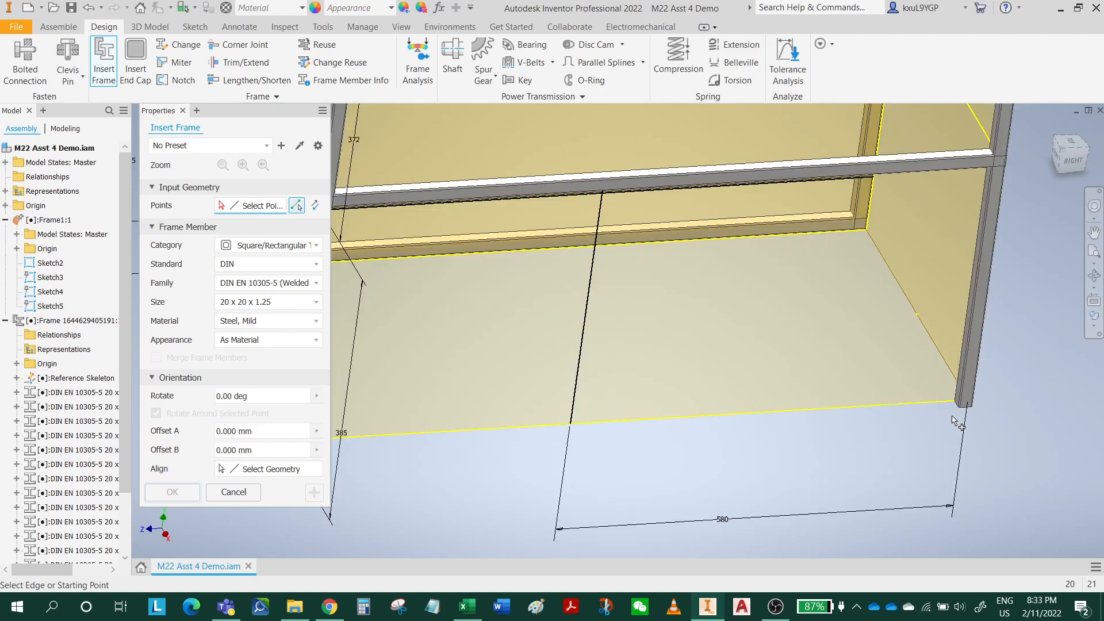
middle_drag(964, 375, 926, 195)
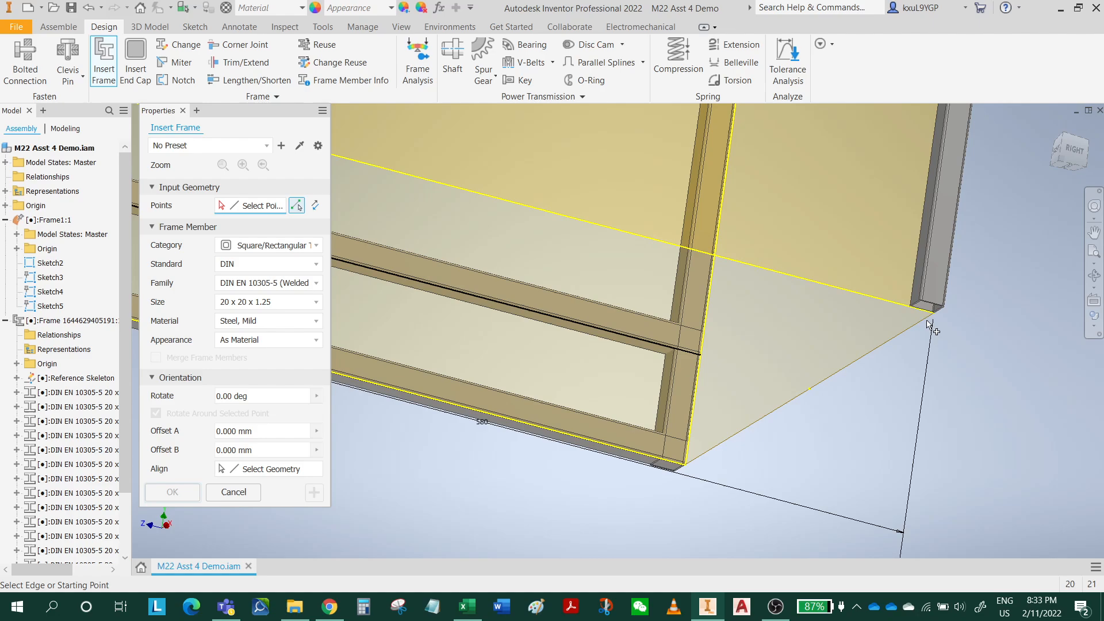
scroll(936, 318, up, 3)
scroll(924, 310, down, 5)
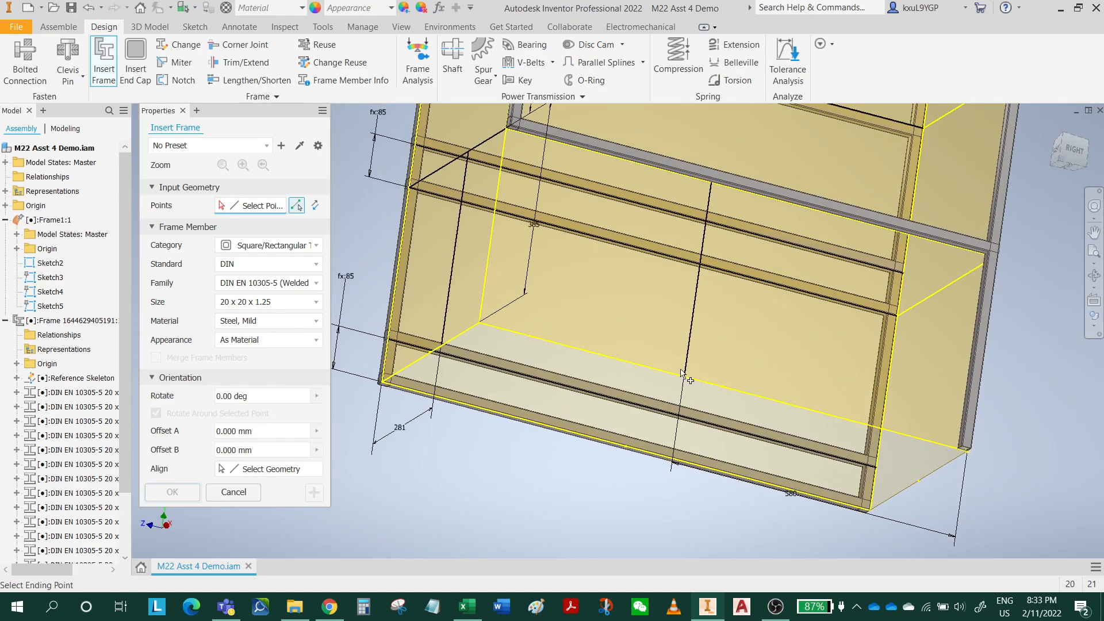
click(686, 379)
- Try anchoring the previewed bottom member at the profile corner diagonally opposite its current anchor
shift+middle_drag(846, 409, 926, 356)
scroll(888, 380, up, 5)
scroll(889, 386, down, 4)
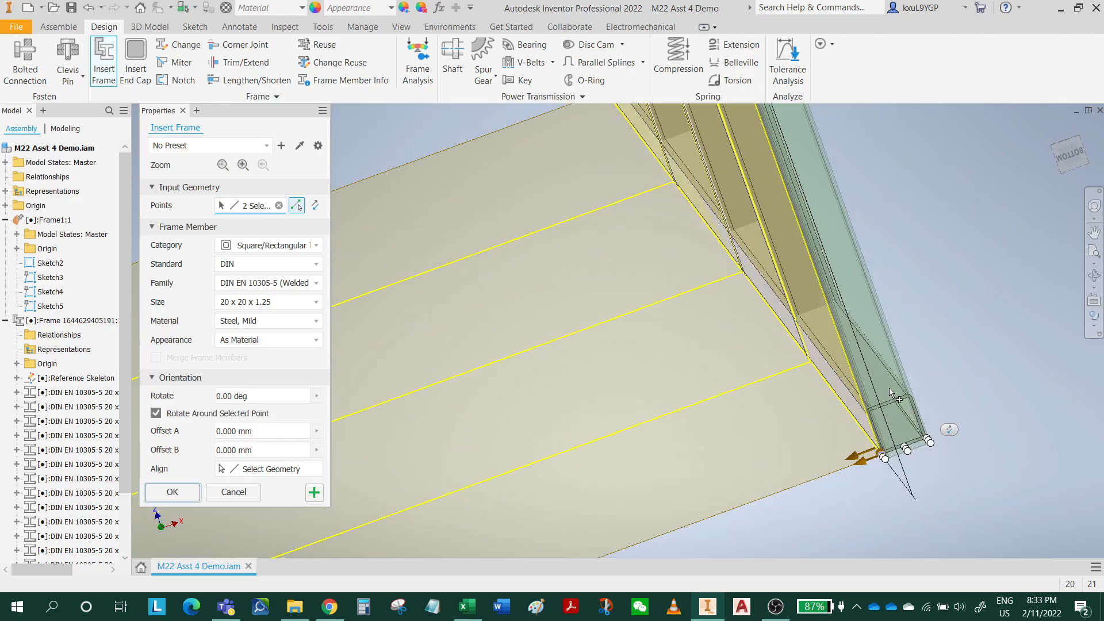
shift+middle_drag(889, 387, 813, 357)
click(1071, 160)
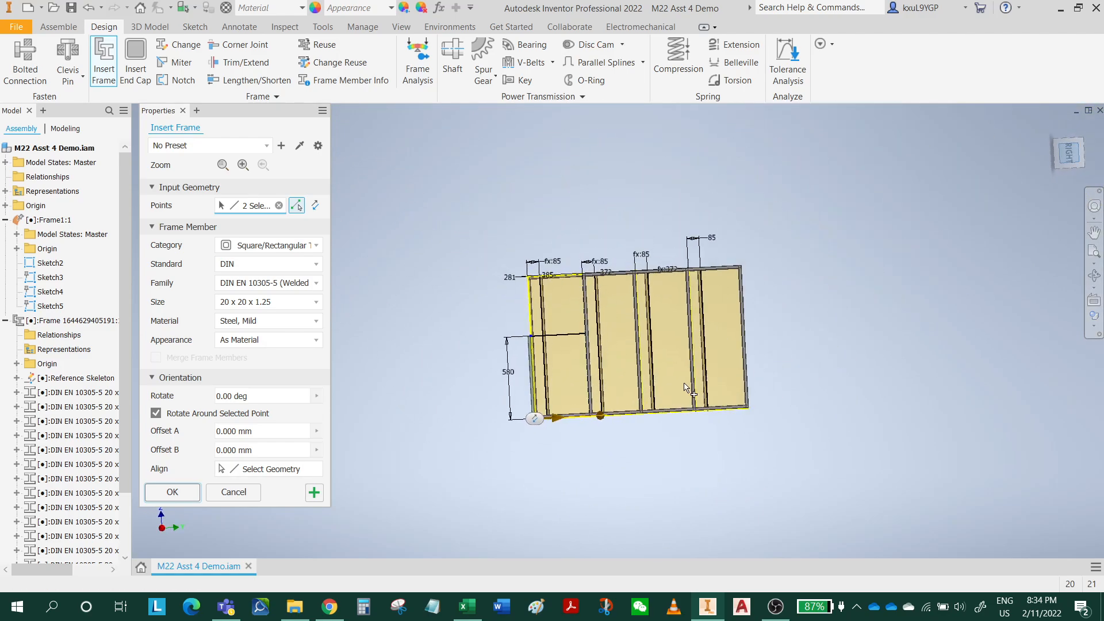
scroll(493, 332, up, 5)
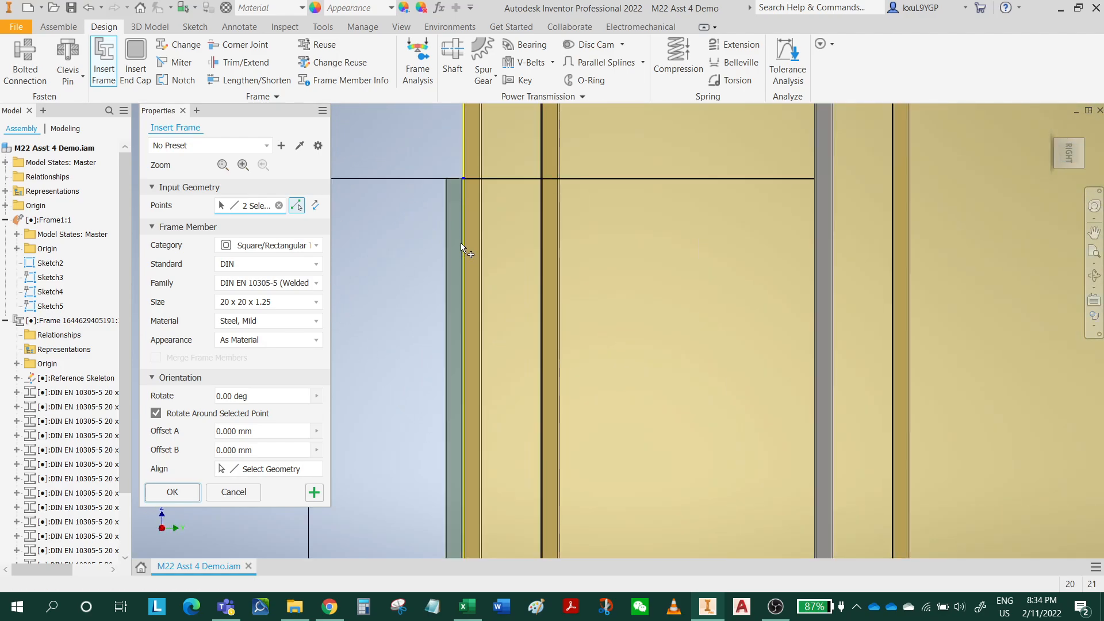
scroll(560, 341, down, 6)
shift+middle_drag(558, 410, 549, 279)
scroll(548, 277, up, 5)
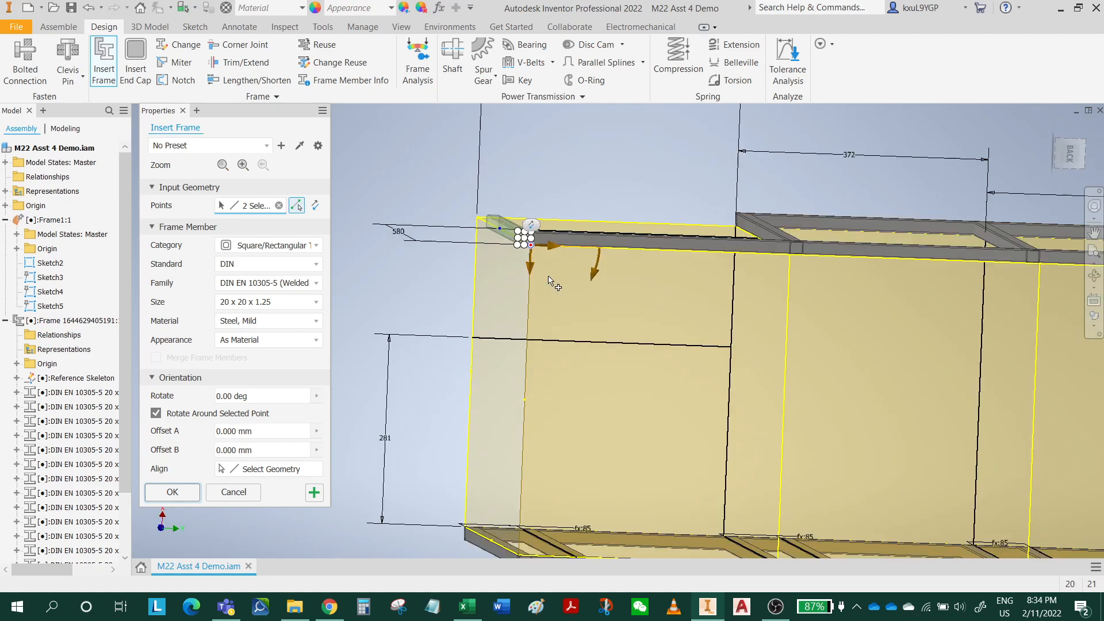
scroll(525, 240, up, 3)
scroll(525, 232, up, 3)
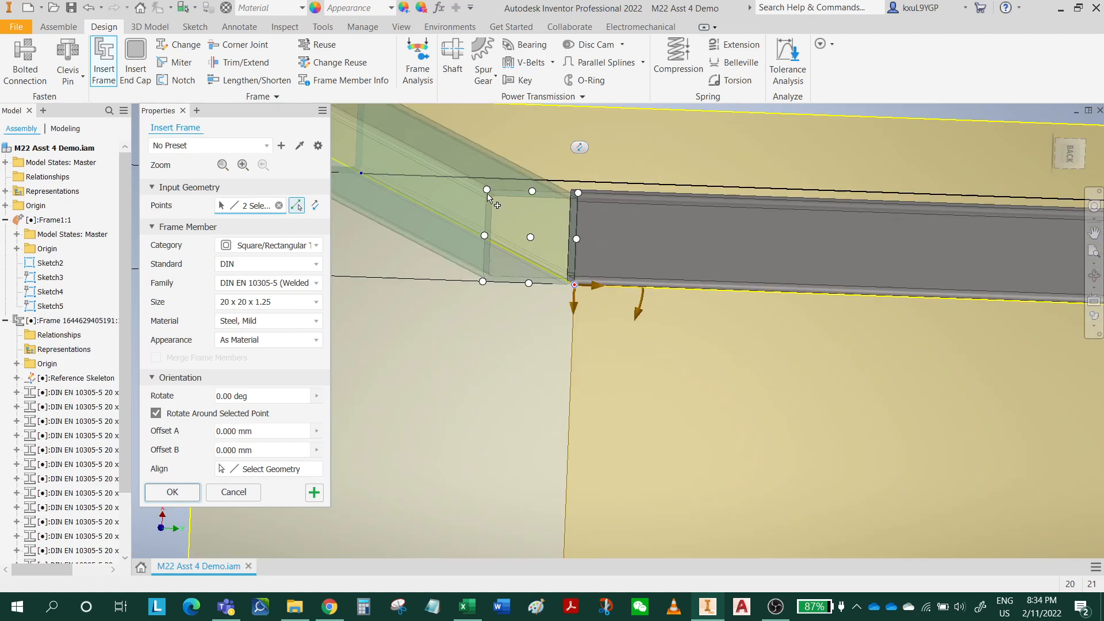
click(487, 193)
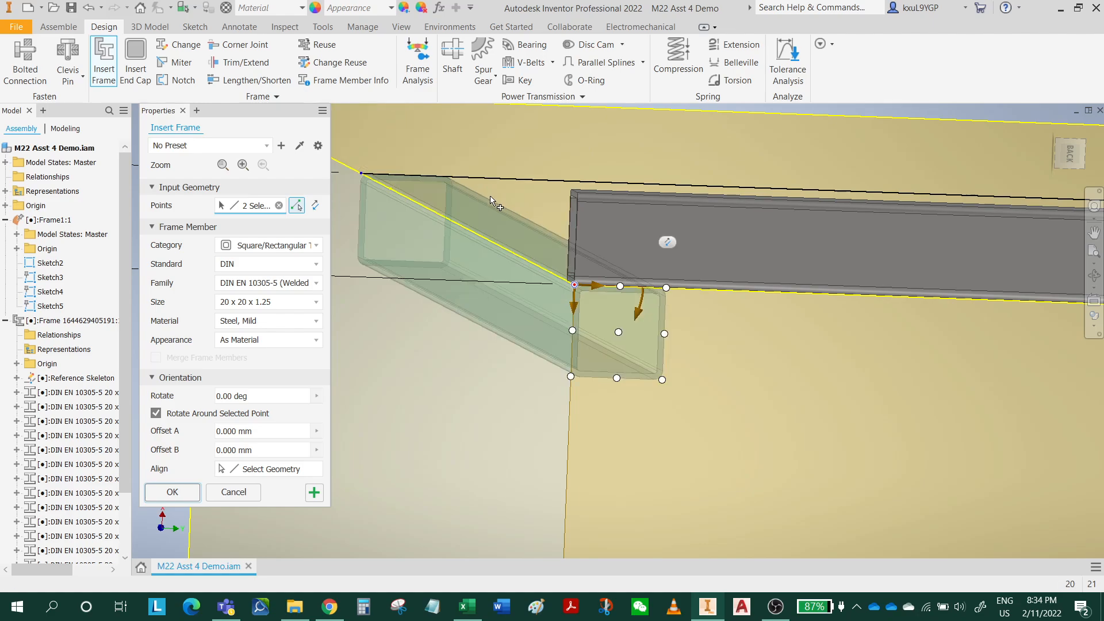
- Anchor the previewed bottom member at the profile corner that places it inside the frame, flush with the front and bottom edges
scroll(724, 297, down, 4)
mouse_move(710, 314)
shift+middle_down()
mouse_move(692, 311)
mouse_move(706, 314)
shift+middle_up()
scroll(707, 314, down, 4)
middle_drag(686, 397, 700, 288)
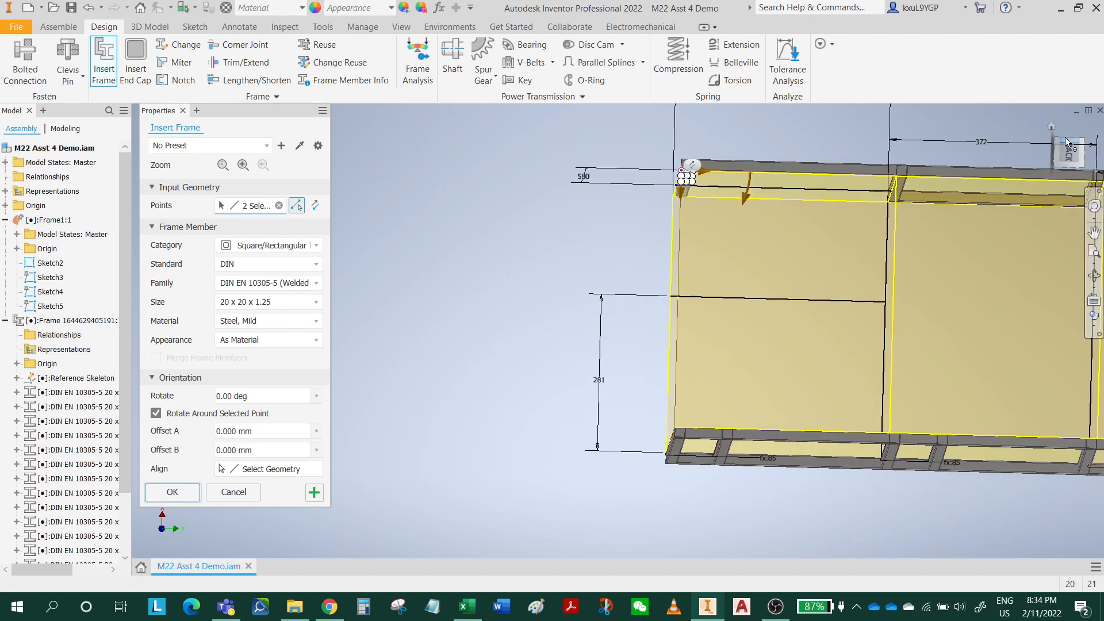
click(1067, 144)
scroll(710, 330, up, 5)
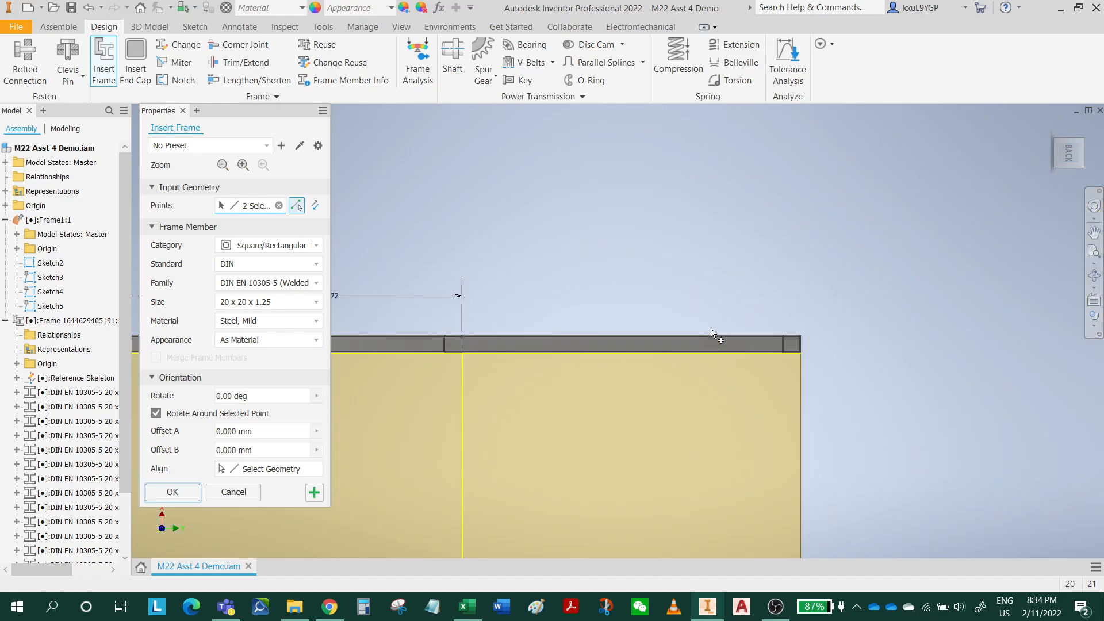
scroll(703, 338, down, 5)
middle_drag(647, 352, 1011, 411)
scroll(654, 401, up, 7)
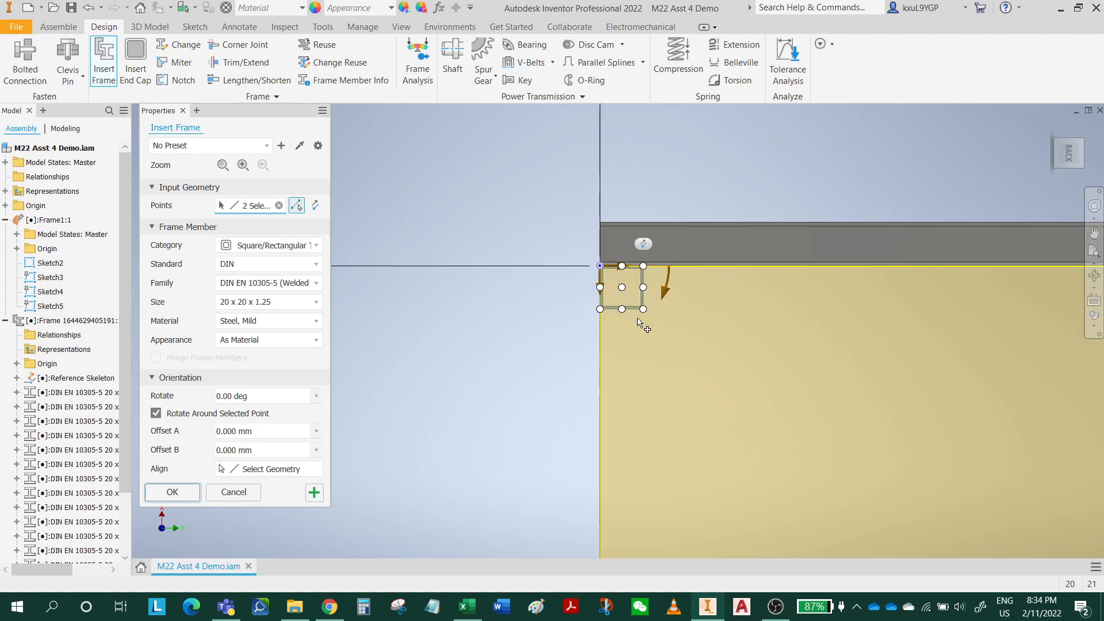
scroll(637, 320, down, 3)
mouse_move(654, 352)
shift+middle_down()
mouse_move(686, 358)
mouse_move(668, 353)
shift+middle_up()
scroll(749, 351, up, 4)
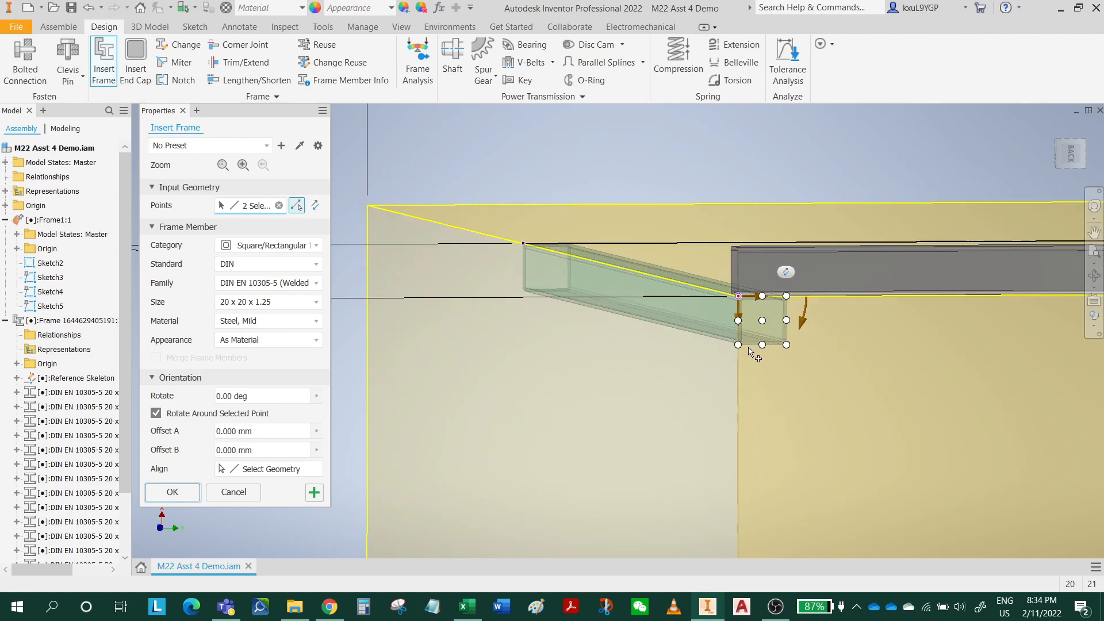
click(738, 345)
scroll(819, 339, down, 3)
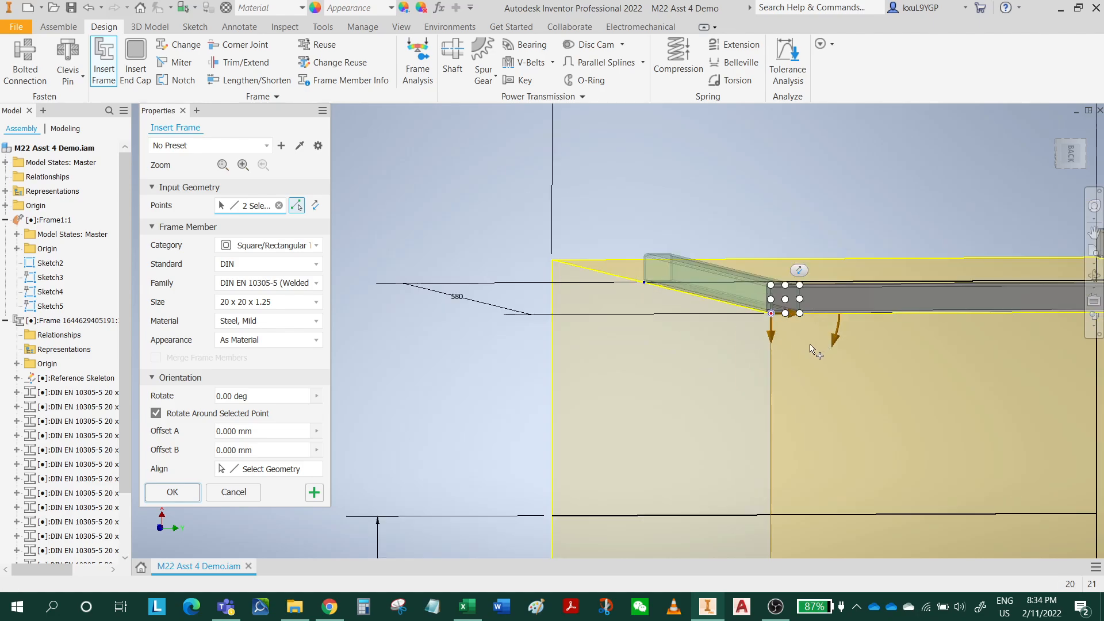
shift+middle_drag(810, 345, 845, 396)
scroll(799, 344, down, 4)
scroll(799, 343, up, 4)
scroll(779, 330, down, 5)
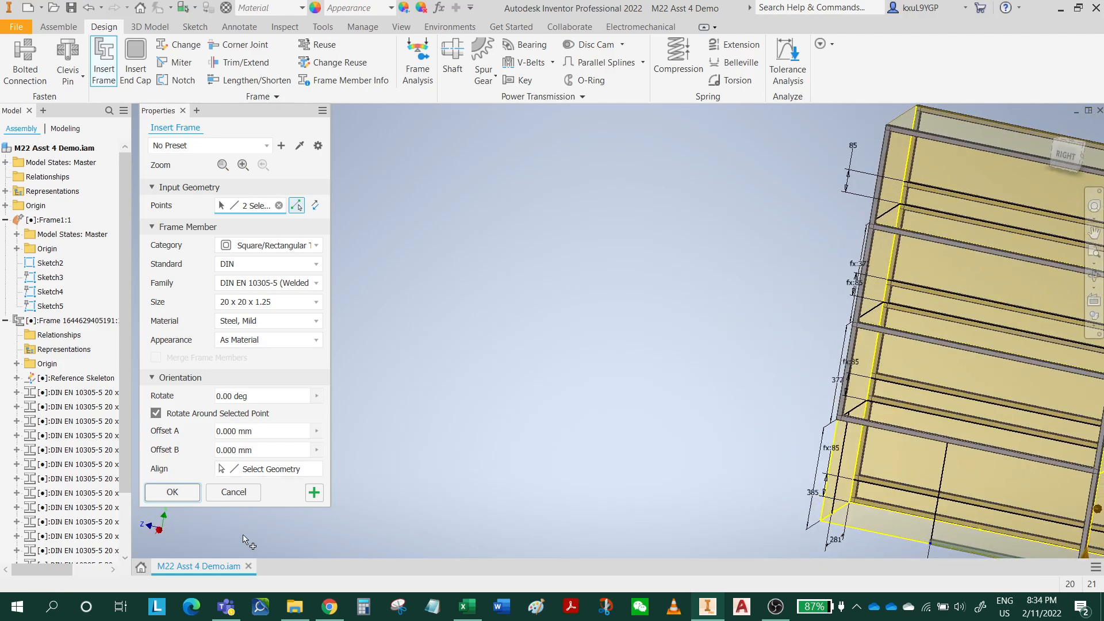
- Add the previewed bottom member with its default name and define another between the front bottom corner and the lower end of the 281 mm sketch line
click(315, 493)
click(483, 366)
middle_drag(1044, 518, 702, 344)
scroll(554, 405, down, 3)
scroll(572, 391, up, 3)
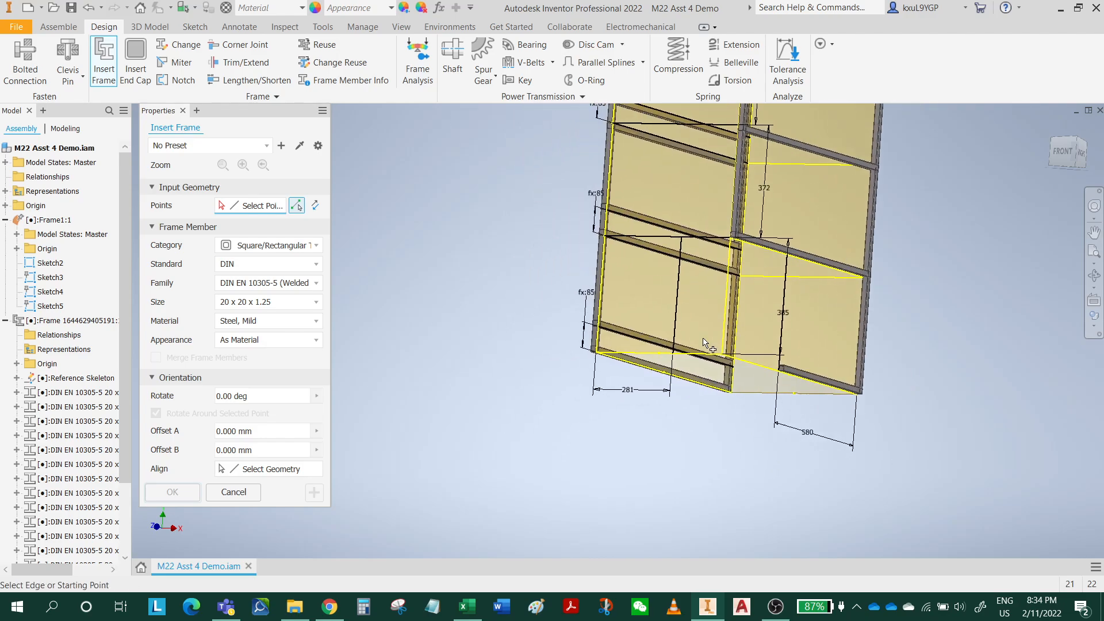
scroll(648, 352, down, 6)
shift+middle_drag(592, 368, 603, 348)
scroll(525, 188, down, 6)
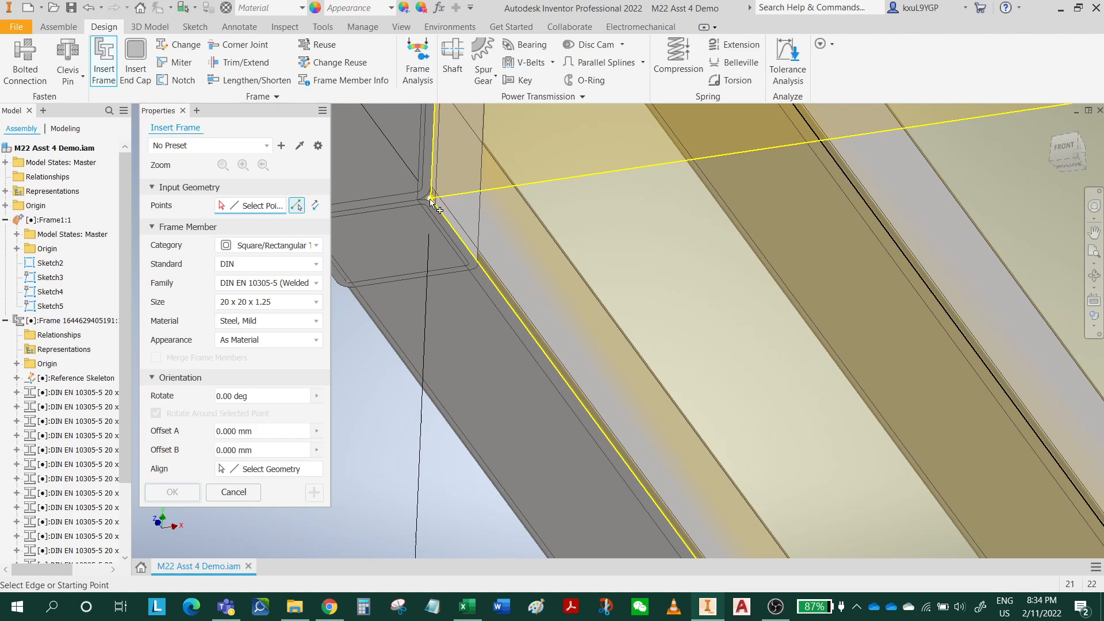
scroll(606, 215, up, 3)
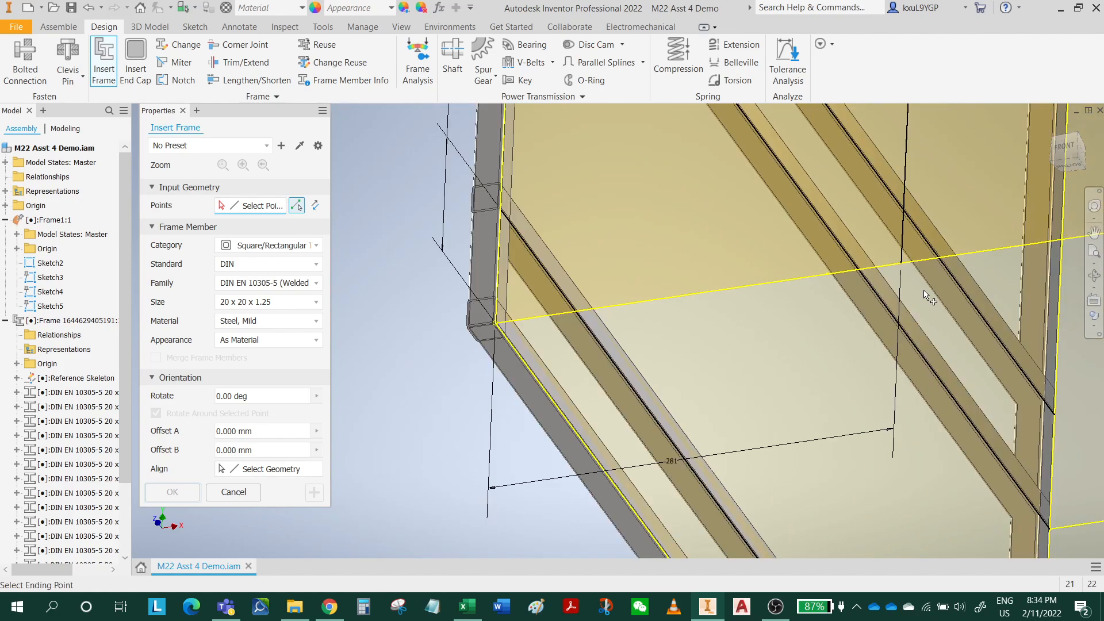
click(900, 268)
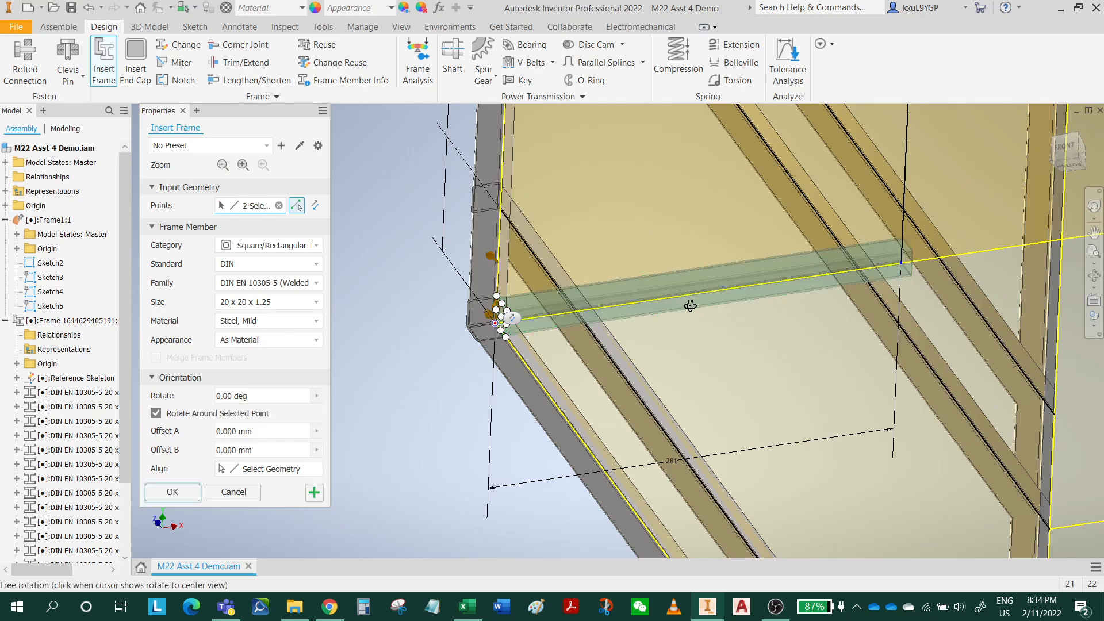
- Check the previewed member's alignment with the corner upright from the right side and add it to the frame with its default name
shift+middle_drag(690, 305, 891, 324)
scroll(892, 324, up, 4)
shift+middle_drag(810, 353, 798, 329)
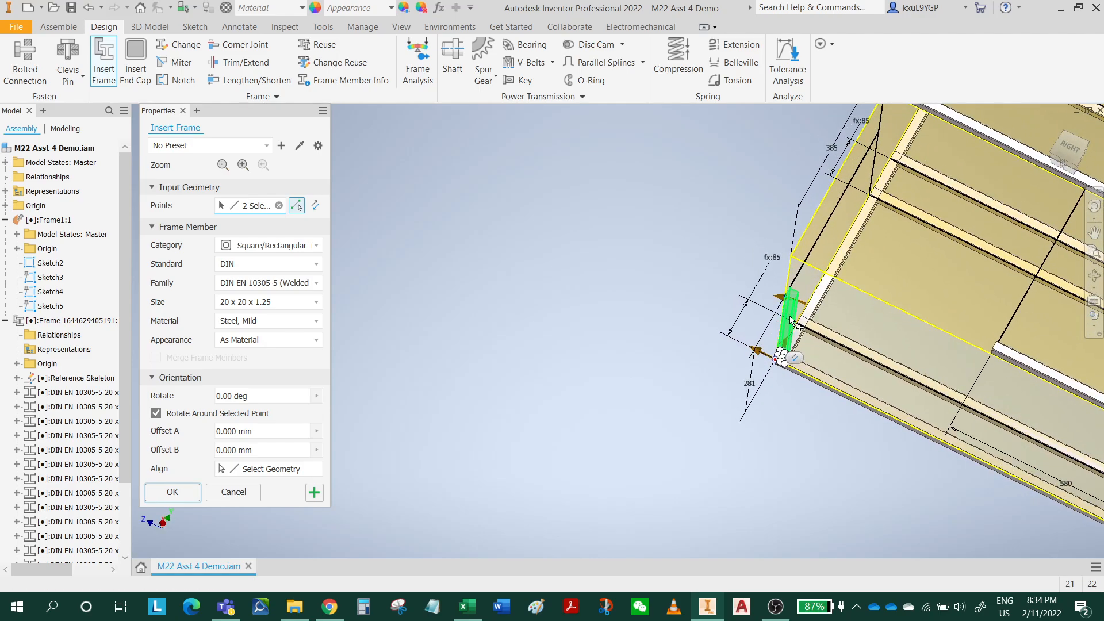
scroll(798, 330, down, 5)
click(1066, 150)
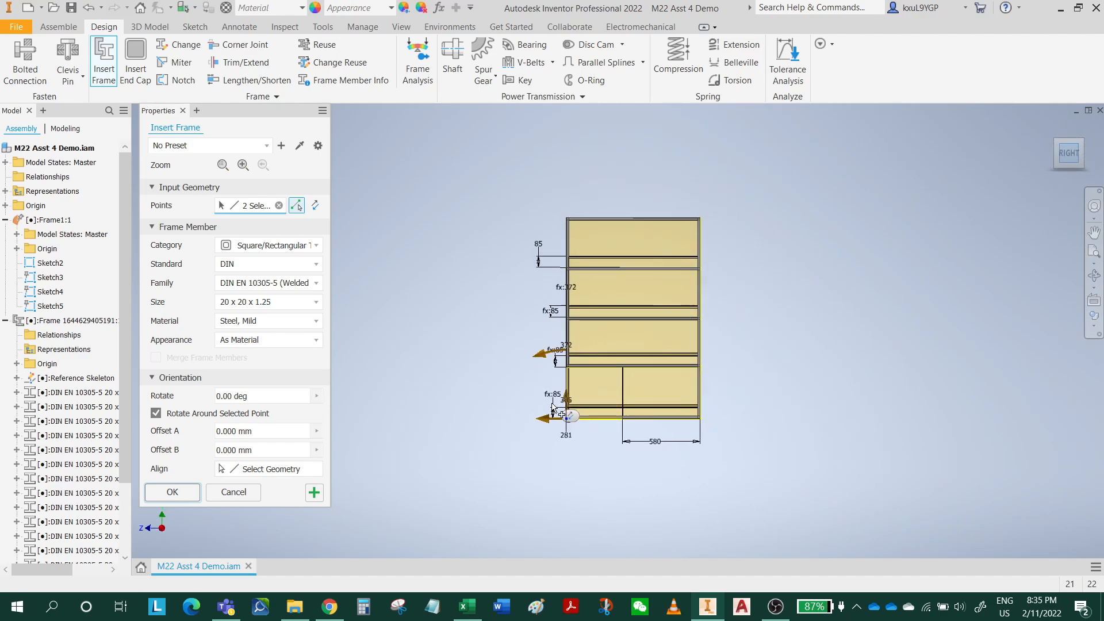
scroll(554, 425, down, 4)
scroll(555, 439, down, 5)
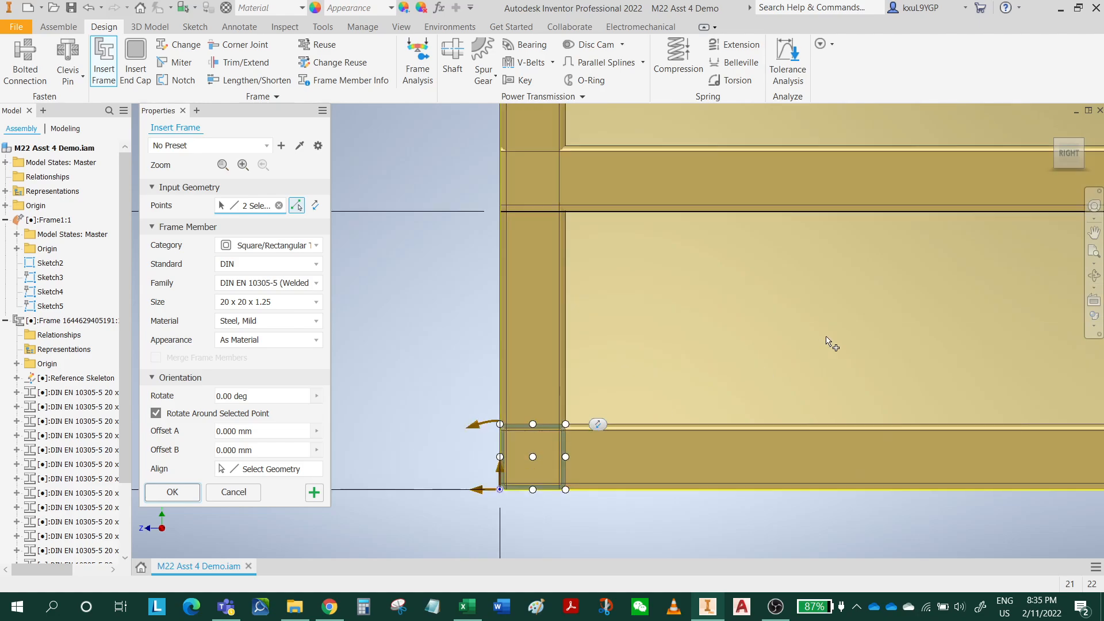
scroll(938, 312, up, 6)
shift+middle_drag(745, 393, 717, 373)
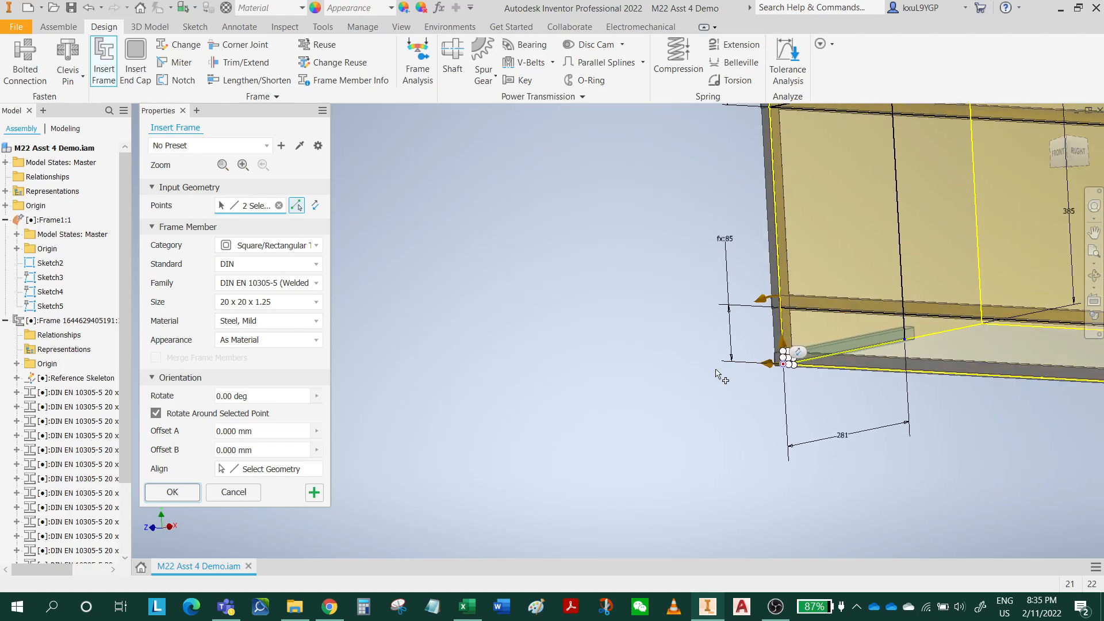
click(314, 494)
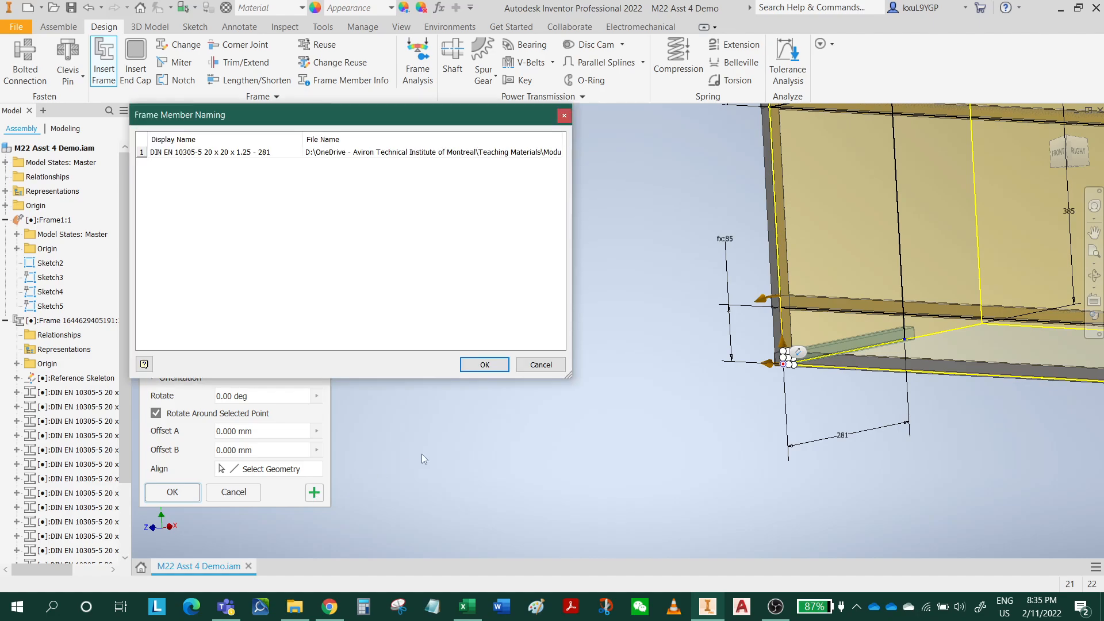
click(484, 365)
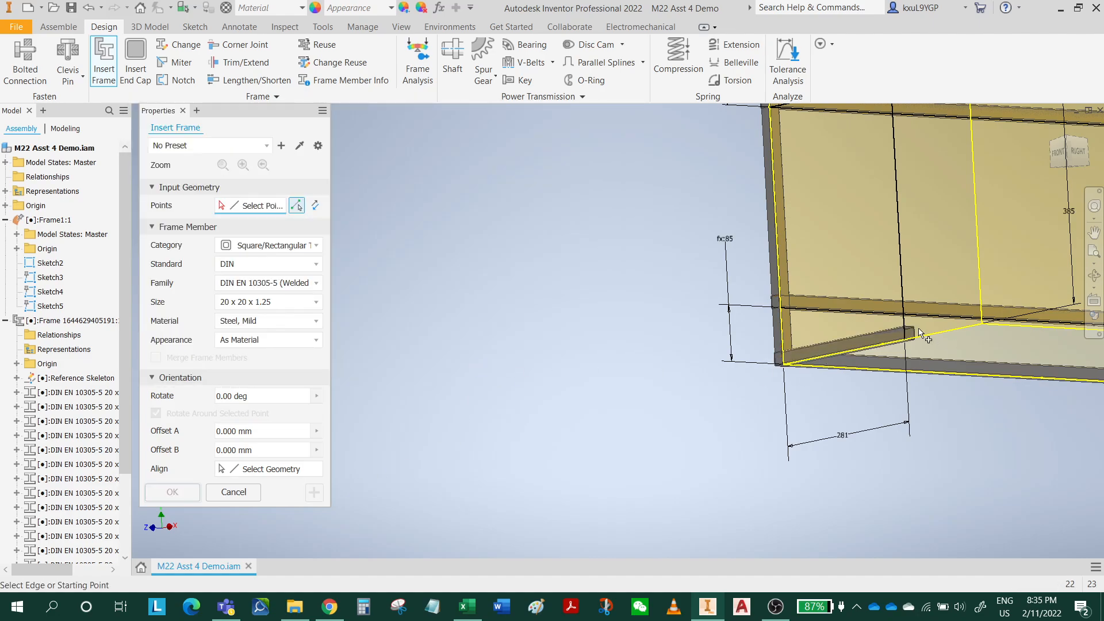
- Switch member placement from two points to line selection and place a member along the top edge of the front face
shift+middle_drag(920, 333, 841, 343)
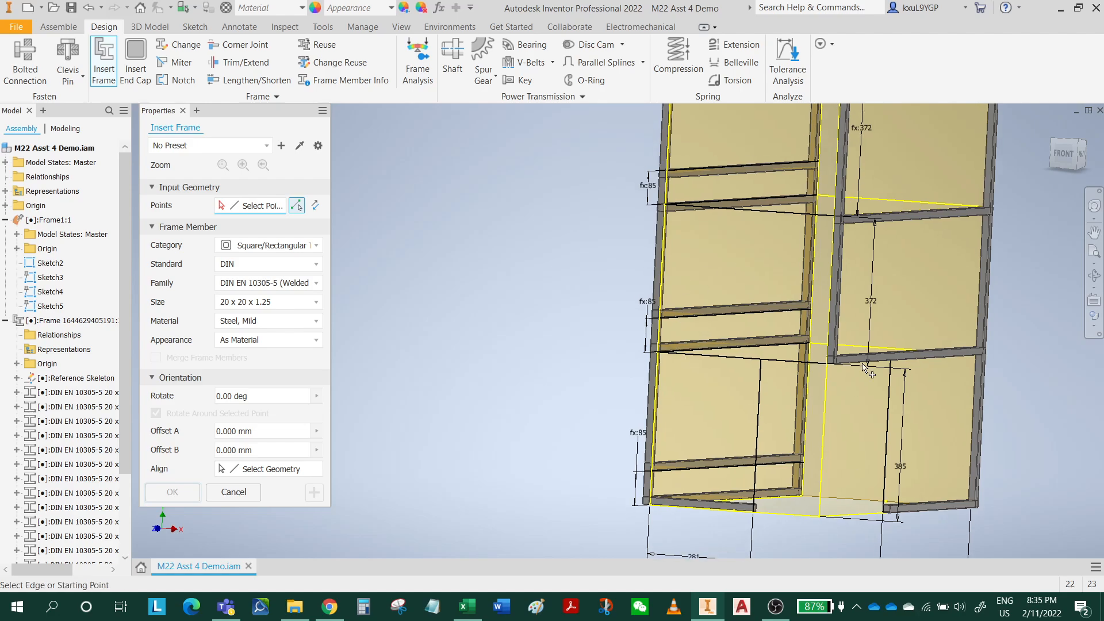
middle_drag(788, 410, 770, 412)
middle_drag(784, 357, 722, 178)
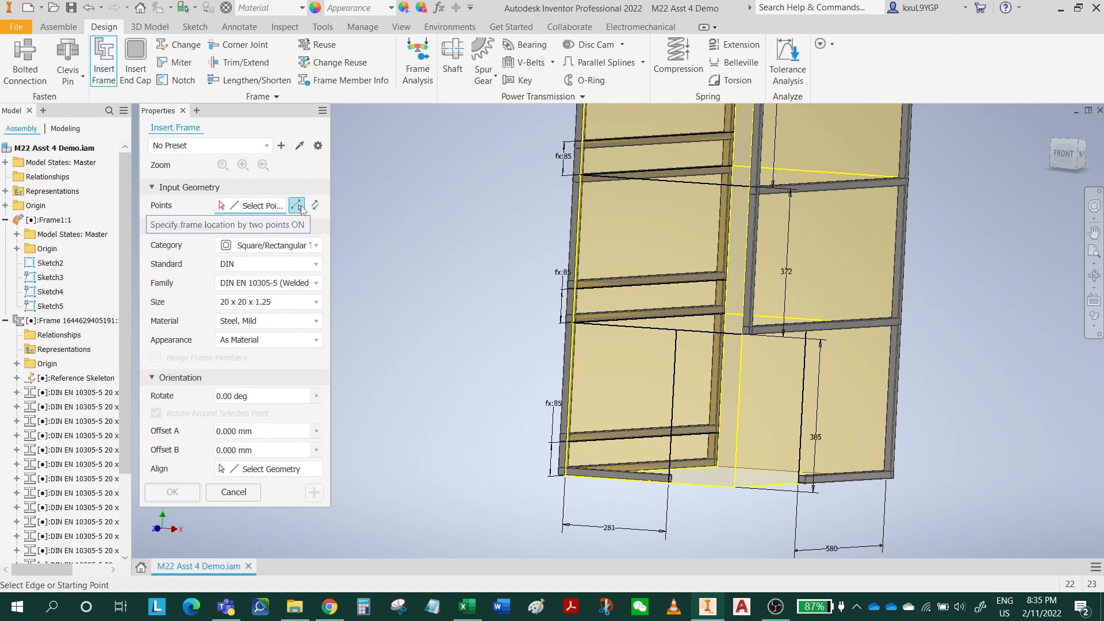
click(297, 205)
scroll(575, 331, up, 3)
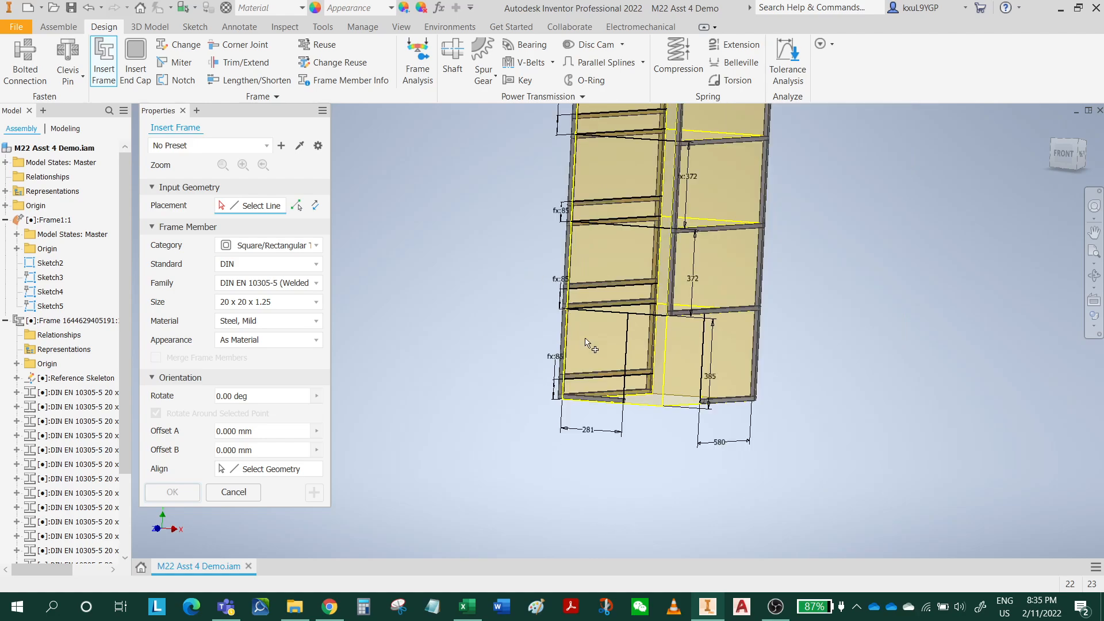
middle_drag(677, 178, 660, 398)
scroll(661, 319, down, 3)
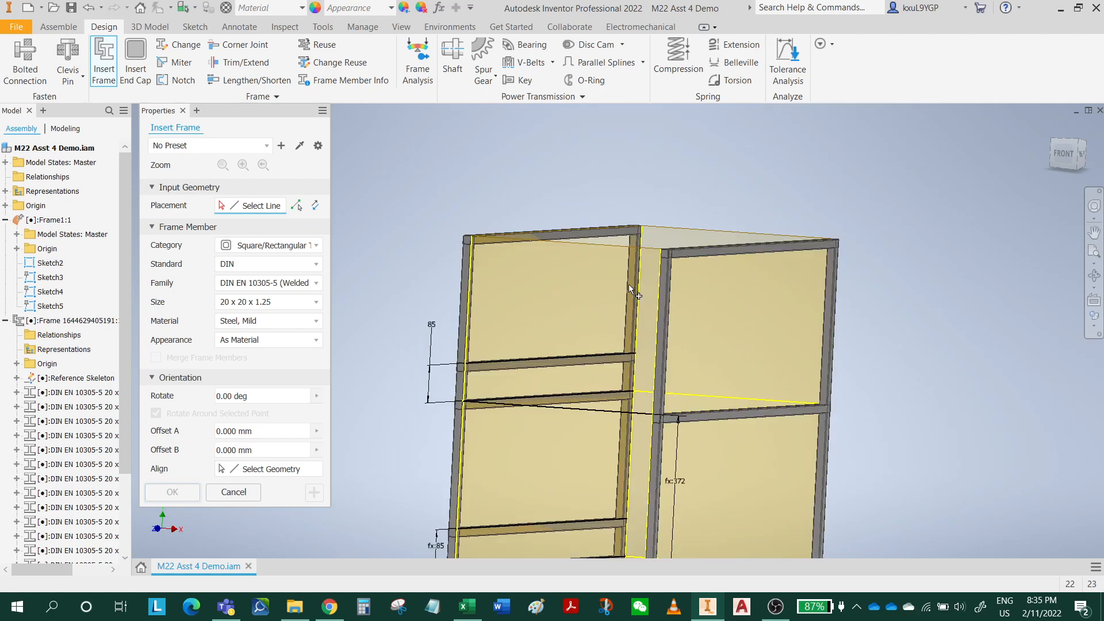
click(595, 251)
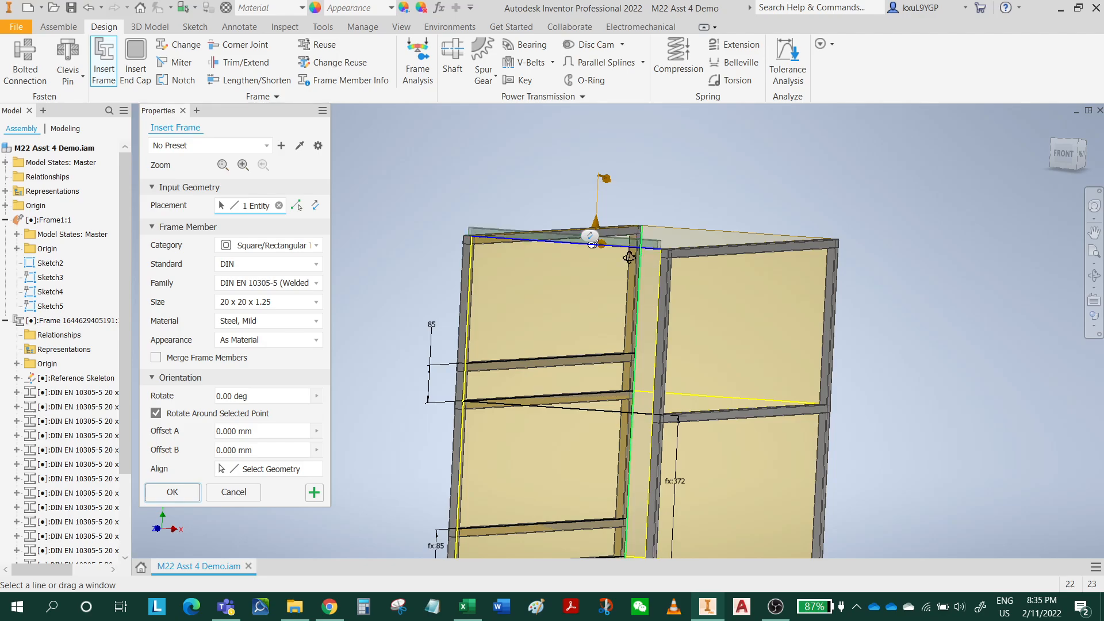
- Anchor the previewed top member at the diagonally opposite profile corner so it sits inside the frame
scroll(628, 257, down, 6)
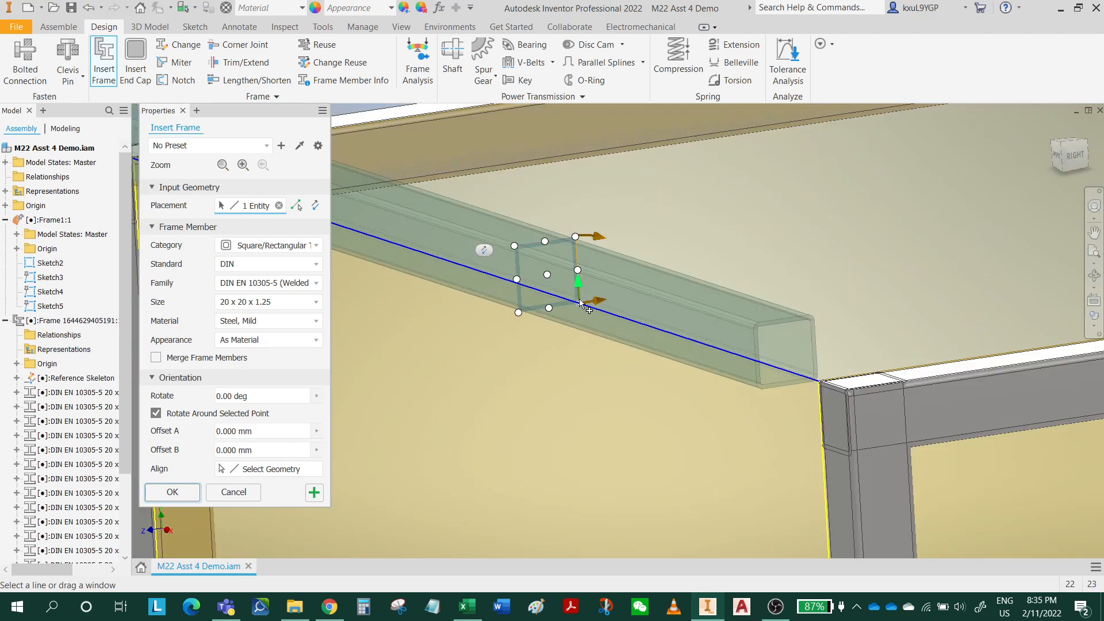
shift+middle_drag(581, 303, 687, 232)
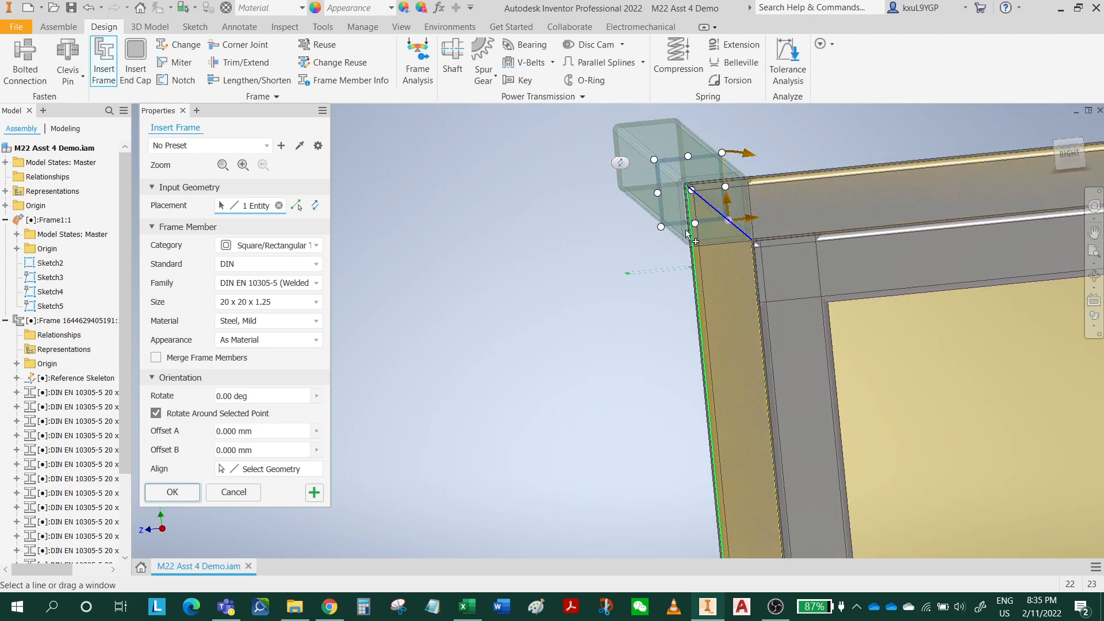
click(655, 160)
- Include the two upper horizontal shelf lines below the top edge of the front face in the member placement
scroll(706, 284, up, 5)
middle_drag(773, 388, 864, 409)
middle_drag(813, 434, 715, 238)
shift+middle_drag(661, 276, 697, 345)
click(701, 325)
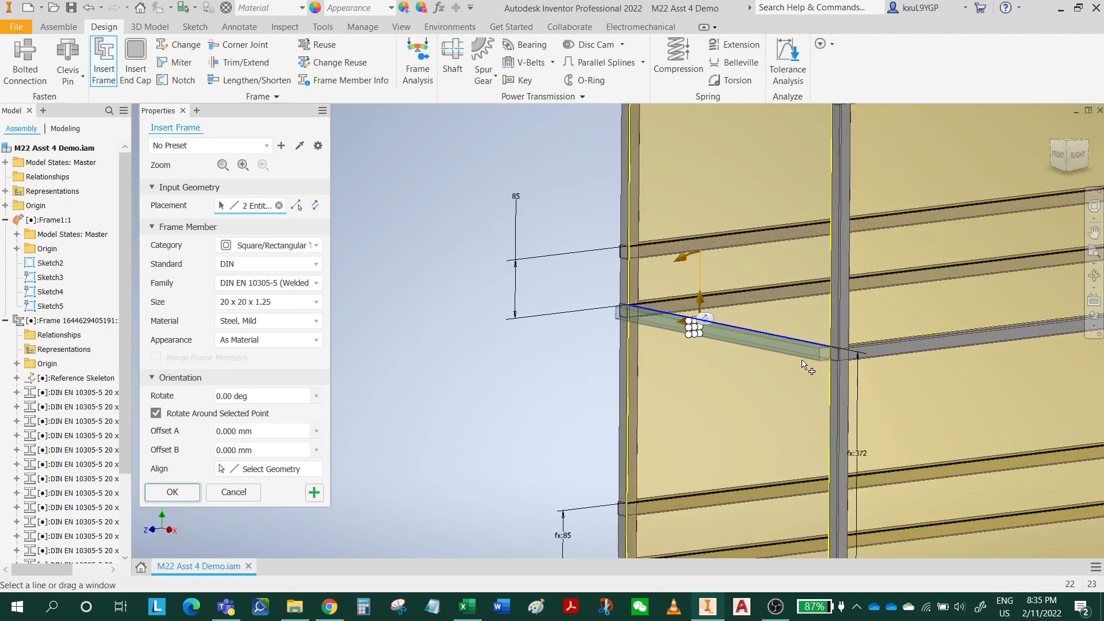
shift+middle_drag(803, 366, 673, 328)
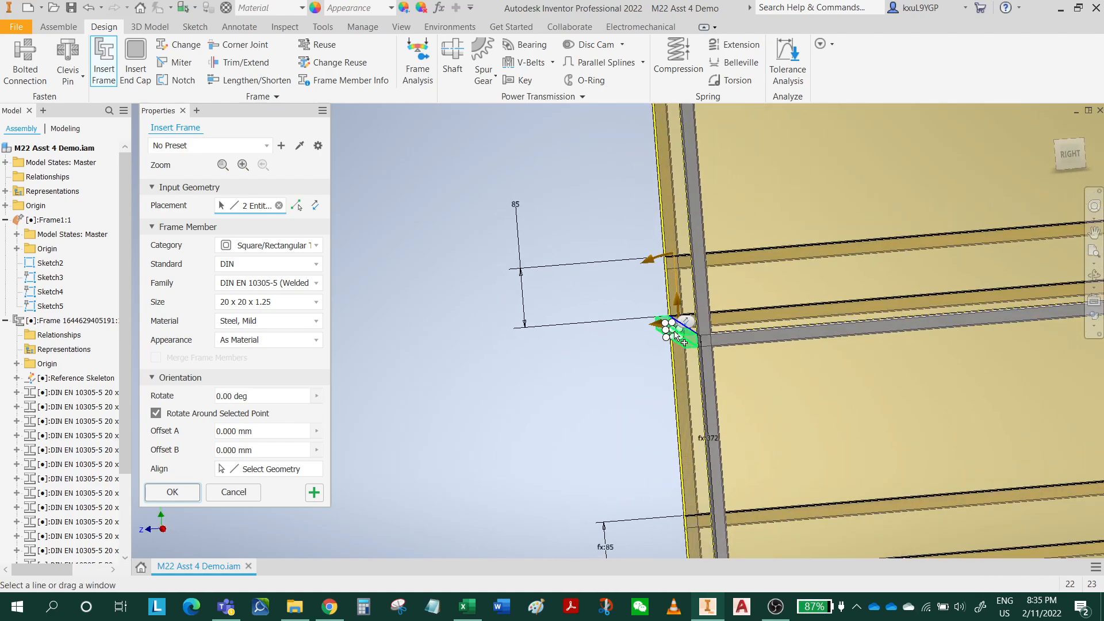
scroll(670, 333, down, 5)
scroll(615, 282, up, 8)
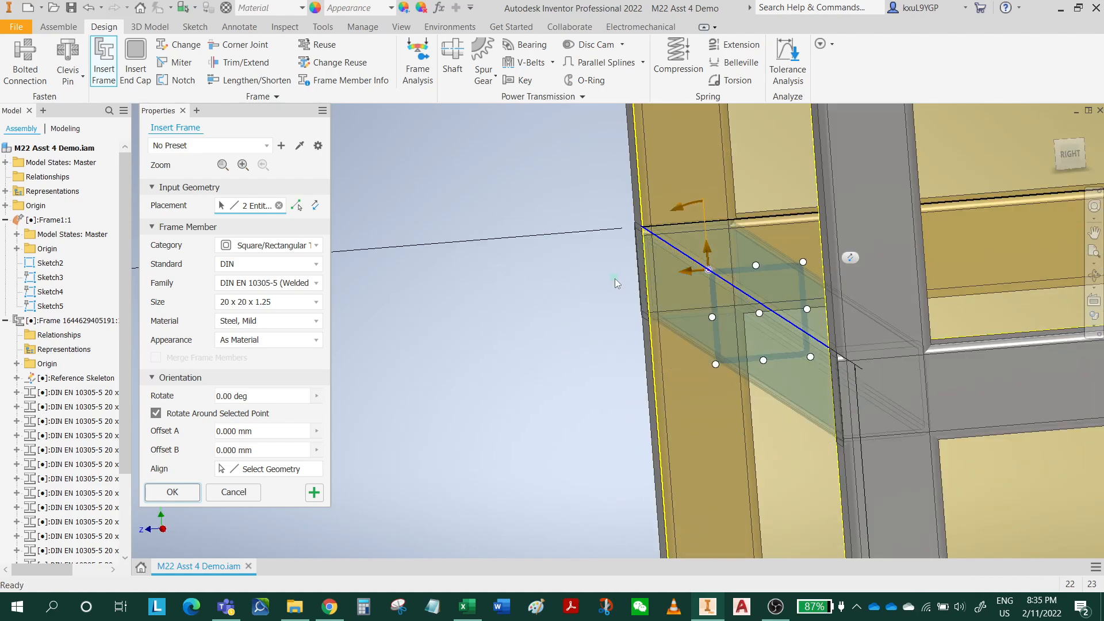
scroll(768, 333, up, 5)
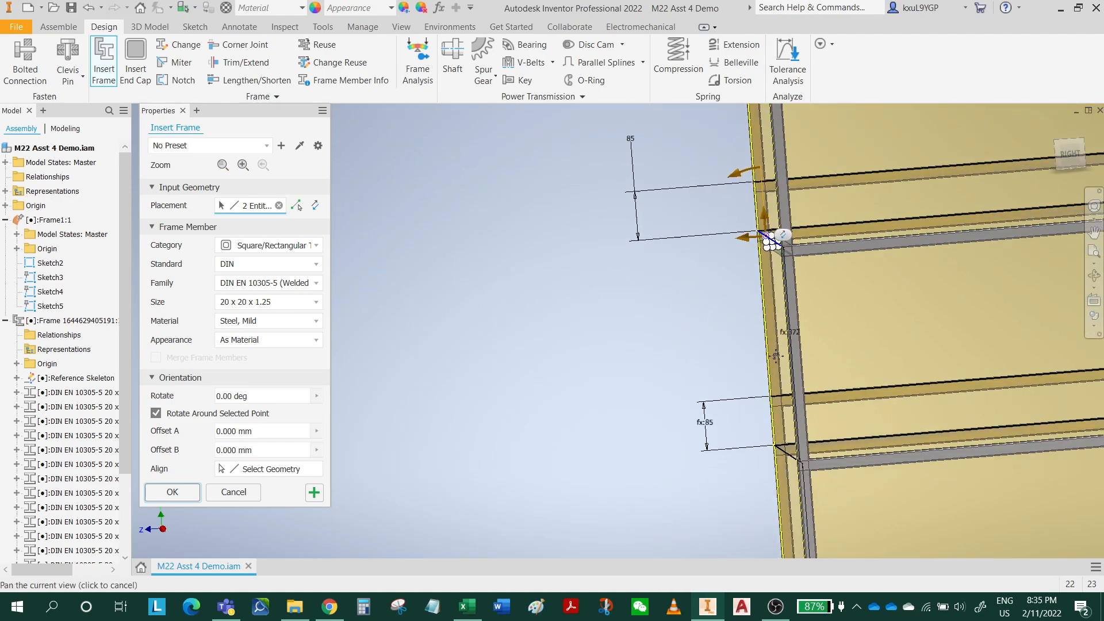
scroll(764, 396, down, 5)
click(803, 536)
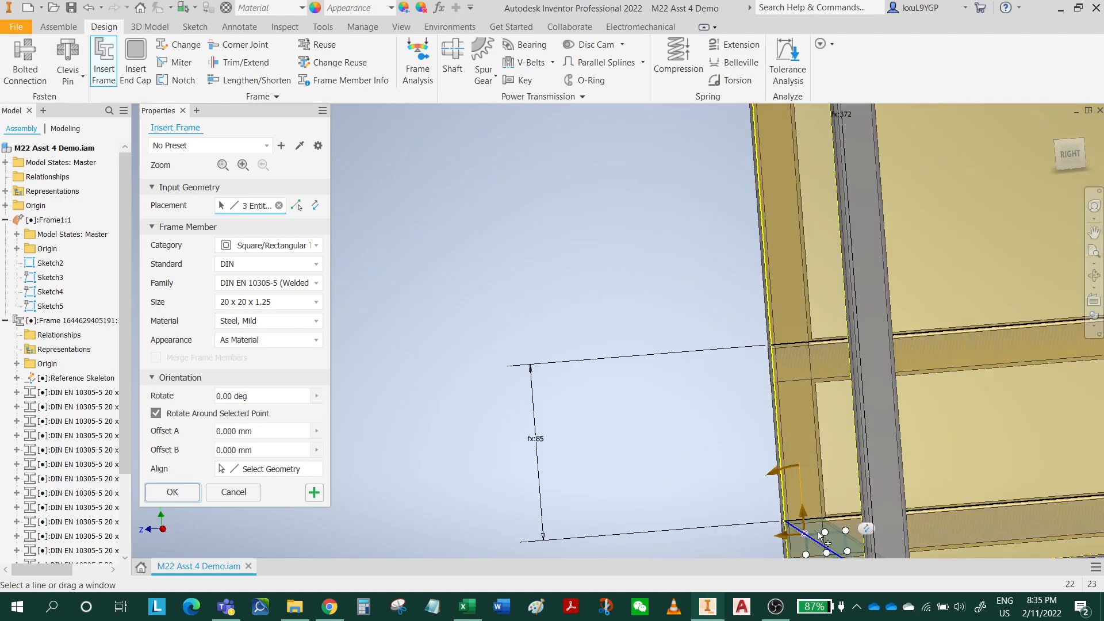
- Place another member along the lowest horizontal shelf line on the front face, above the 281 mm bottom member
middle_drag(824, 535, 767, 259)
scroll(791, 346, up, 5)
scroll(794, 431, down, 5)
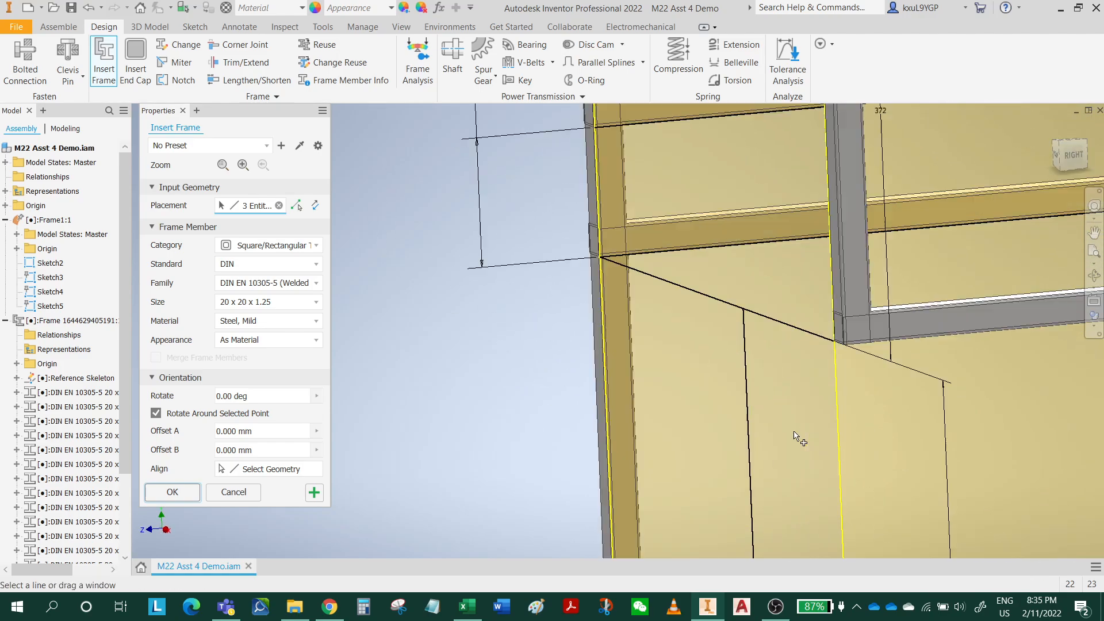
click(722, 305)
shift+middle_drag(722, 305, 813, 299)
scroll(882, 303, up, 3)
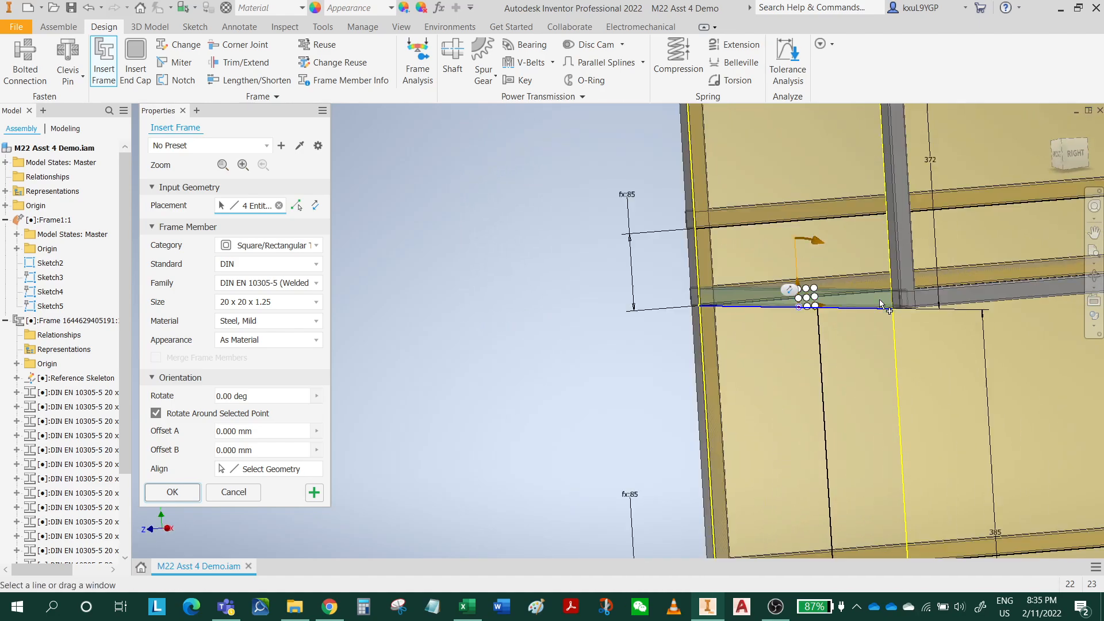
- Place an upright along the short vertical sketch line rising from the free end of the 281 mm bottom member
middle_drag(907, 309, 704, 362)
scroll(713, 361, up, 2)
scroll(794, 352, up, 3)
middle_drag(899, 329, 938, 325)
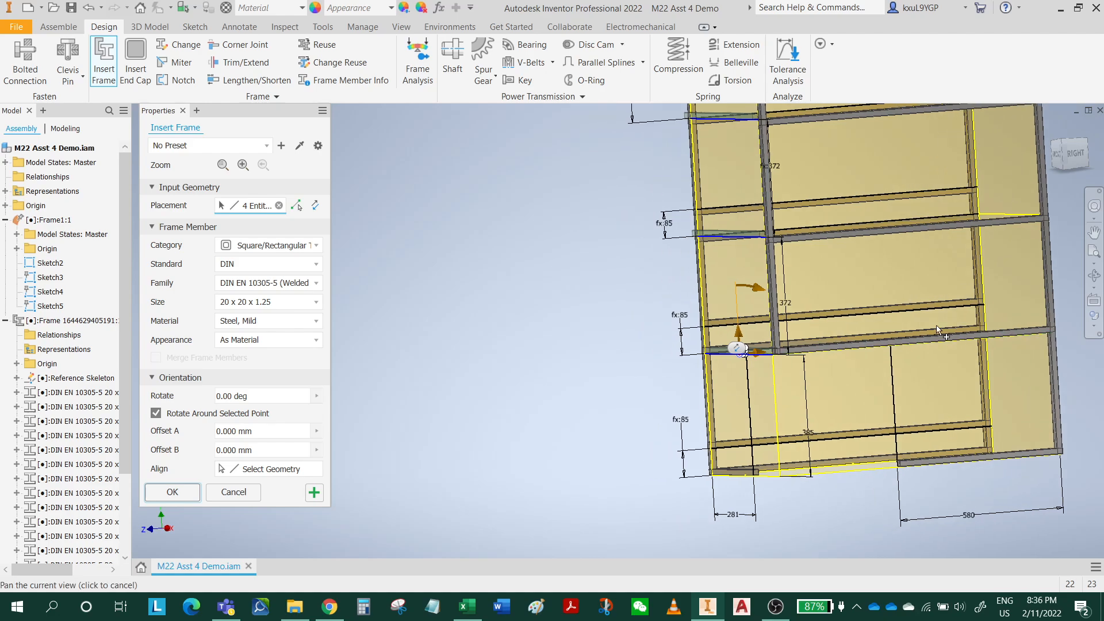
shift+middle_drag(754, 403, 916, 364)
scroll(774, 390, down, 2)
click(784, 386)
- Anchor the previewed short upright at the profile corner that makes it flush with the free end of the 281 mm bottom member
scroll(924, 370, down, 4)
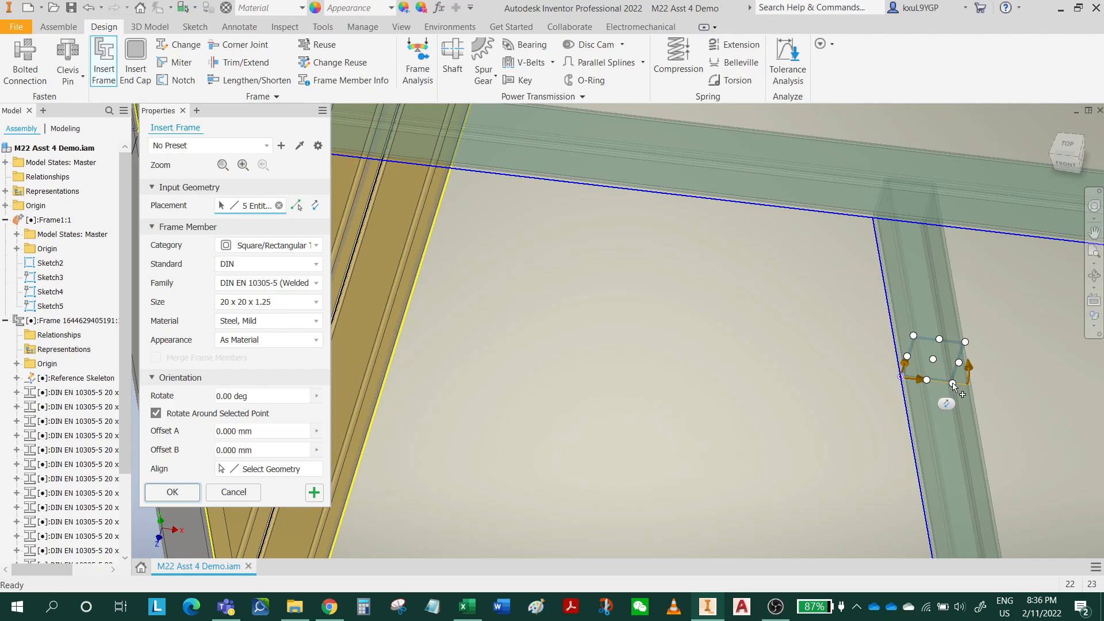
mouse_move(965, 397)
shift+middle_down()
mouse_move(954, 392)
mouse_move(971, 415)
shift+middle_up()
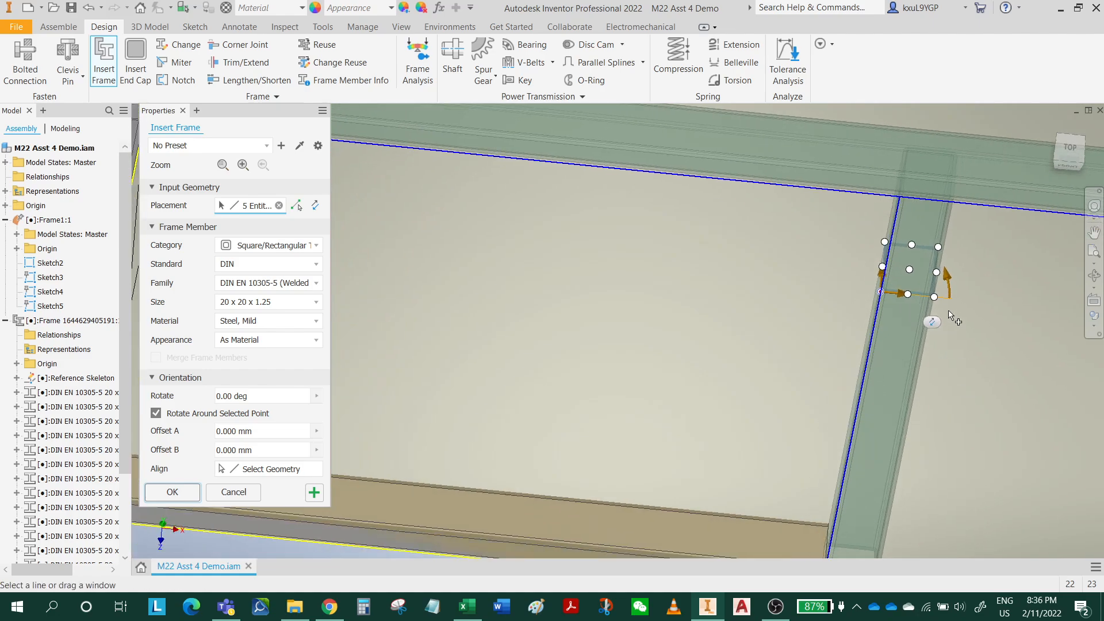
scroll(951, 313, down, 3)
scroll(922, 293, up, 5)
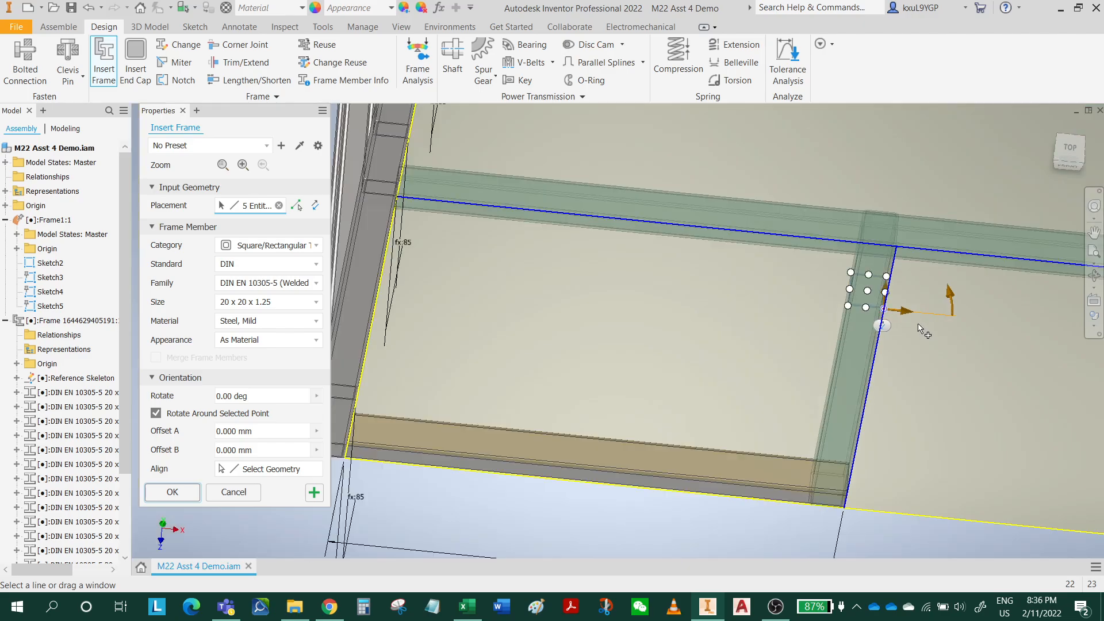
shift+middle_drag(924, 331, 882, 322)
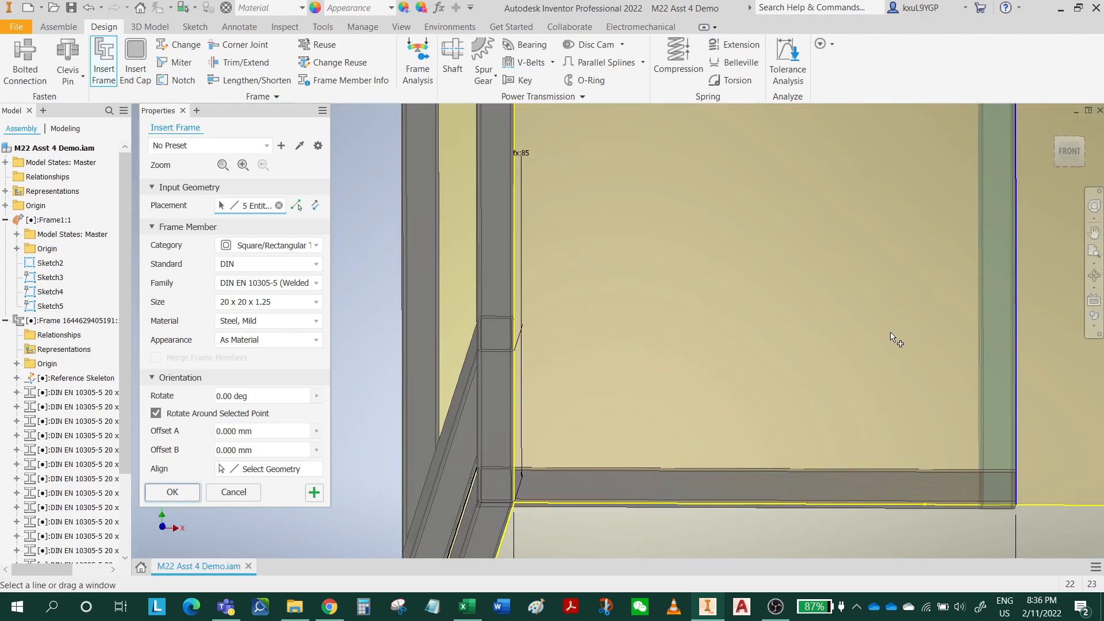
scroll(776, 365, up, 5)
- Place an upright on the vertical sketch line at the 580 mm dimension, anchored at the profile corner that sets it over the bottom member's end
shift+middle_drag(880, 359, 714, 367)
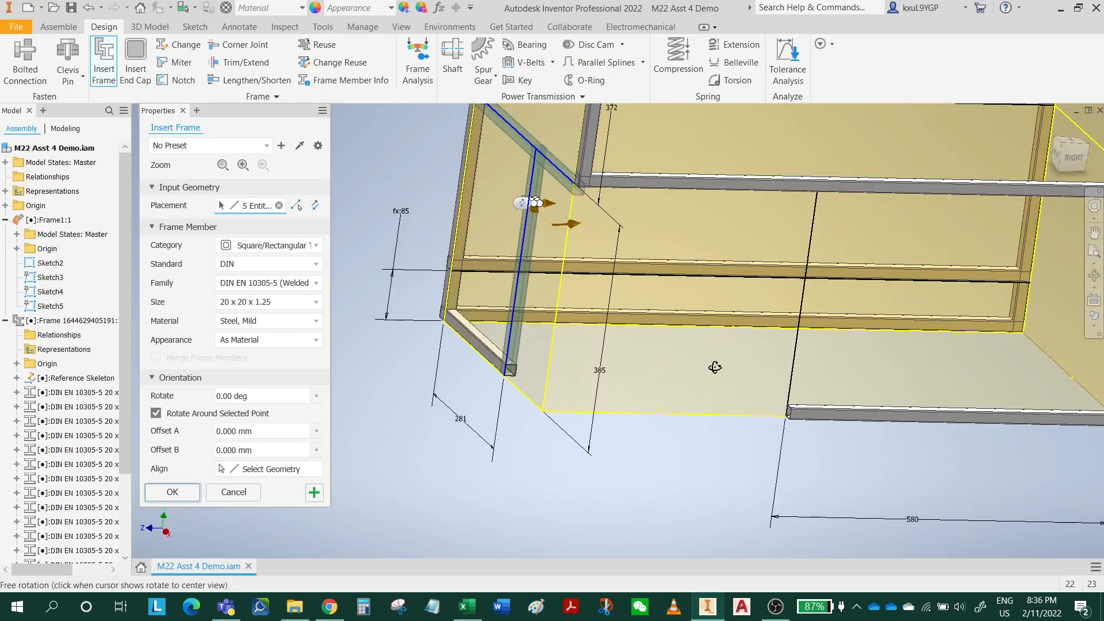
click(798, 357)
shift+middle_drag(809, 379, 793, 418)
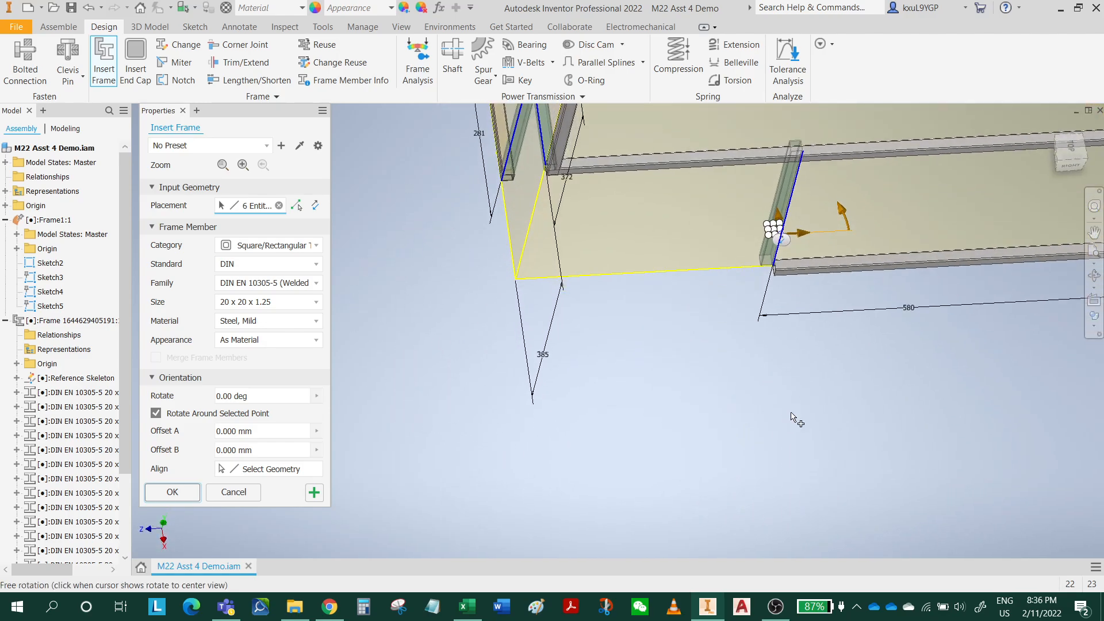
scroll(793, 418, down, 8)
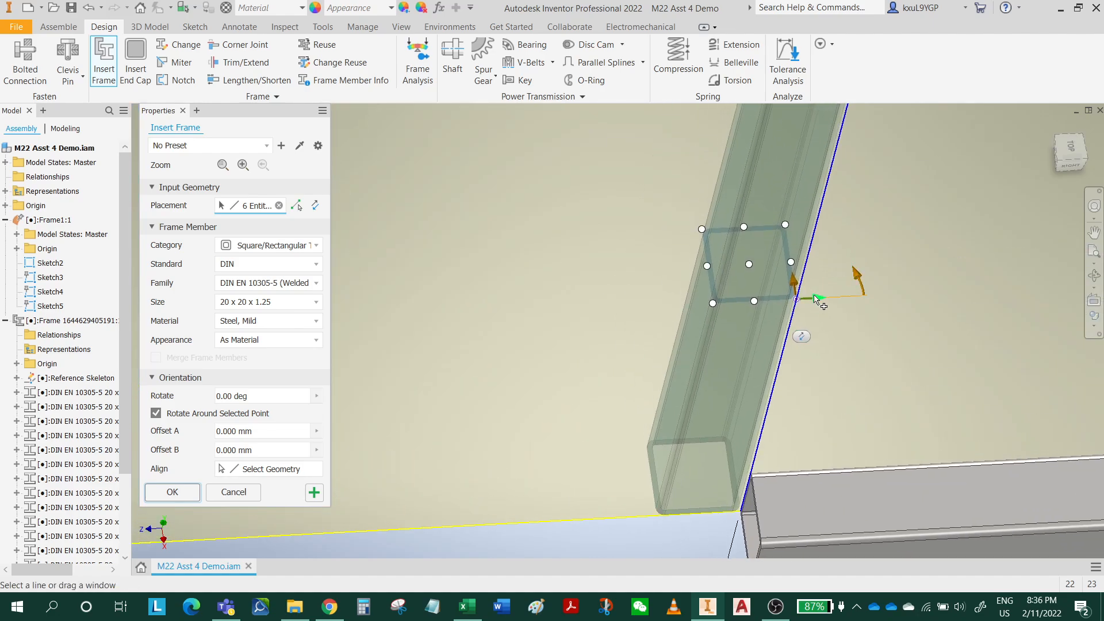
scroll(701, 230, up, 8)
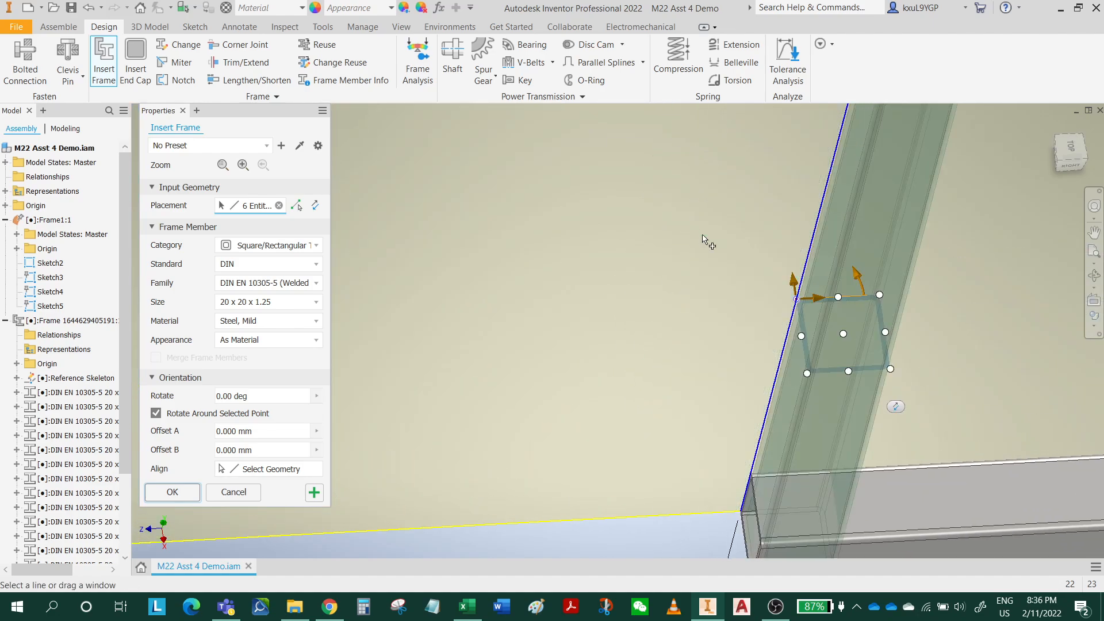
- Include the top rear edge of the frame in the member placement
shift+middle_drag(839, 299, 801, 337)
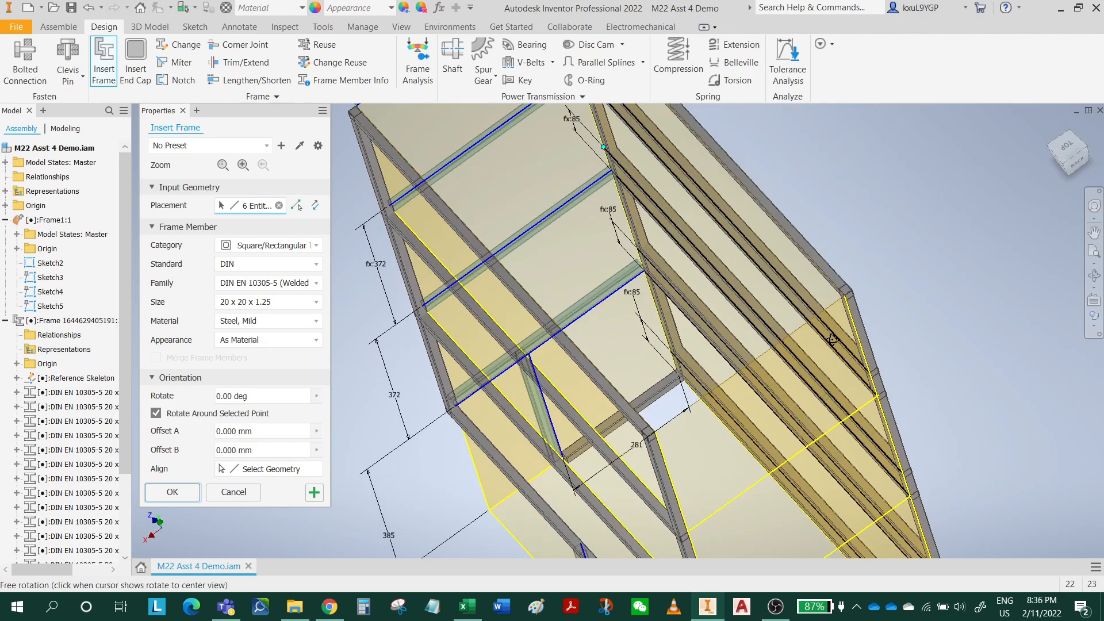
click(777, 354)
scroll(907, 180, up, 5)
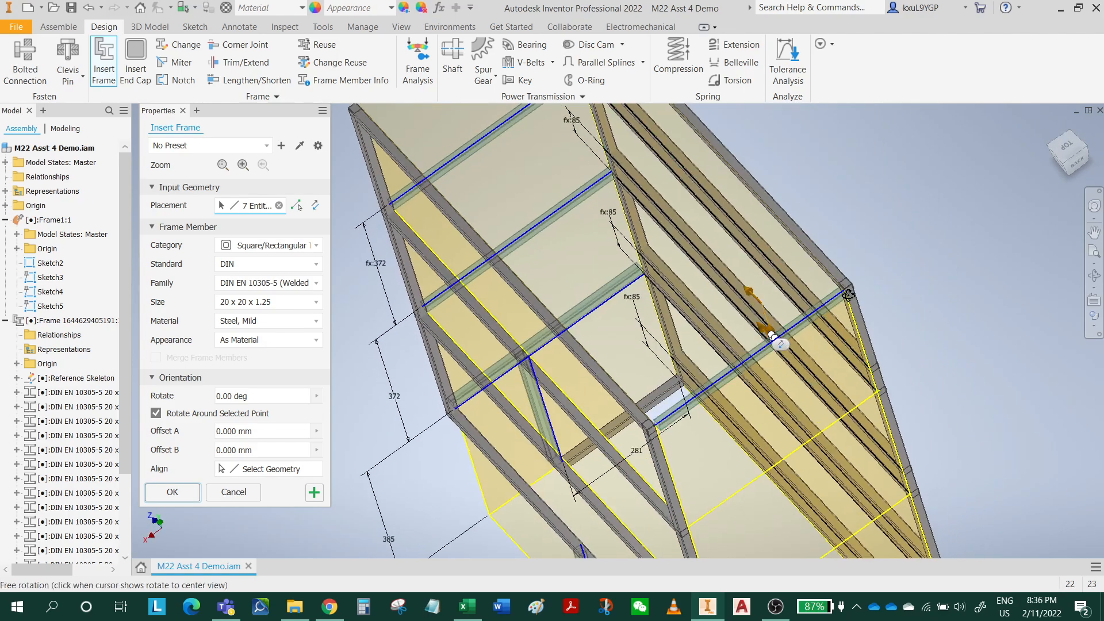
- Anchor the previewed top depth-wise member at the upper profile corner that sets it inside the frame's end, below the edge line
scroll(907, 177, up, 3)
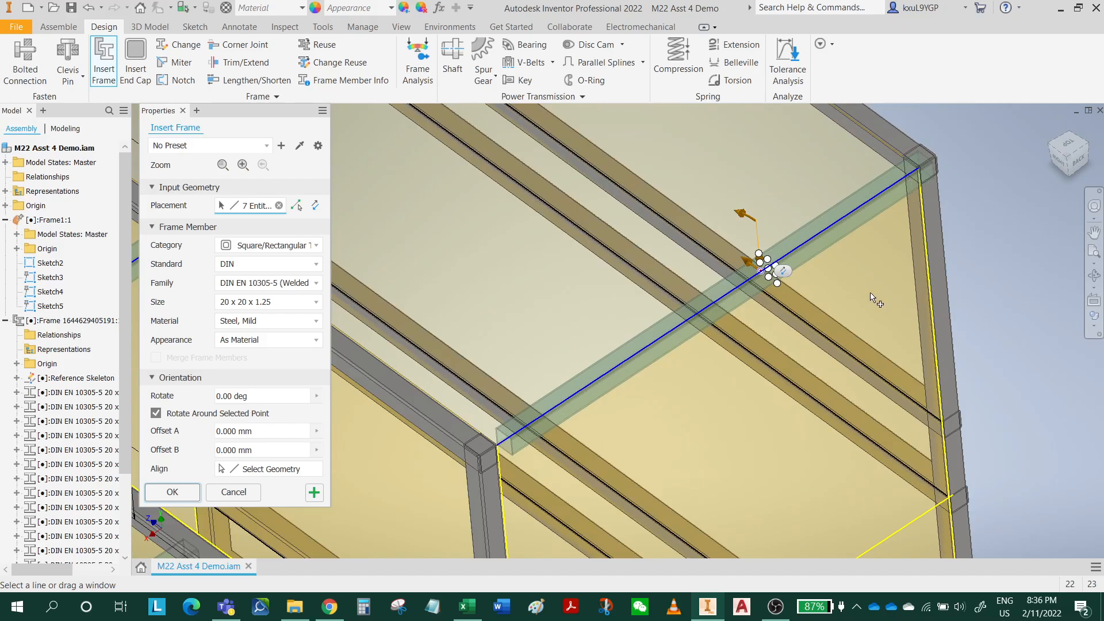
shift+middle_drag(643, 373, 676, 369)
scroll(627, 373, down, 5)
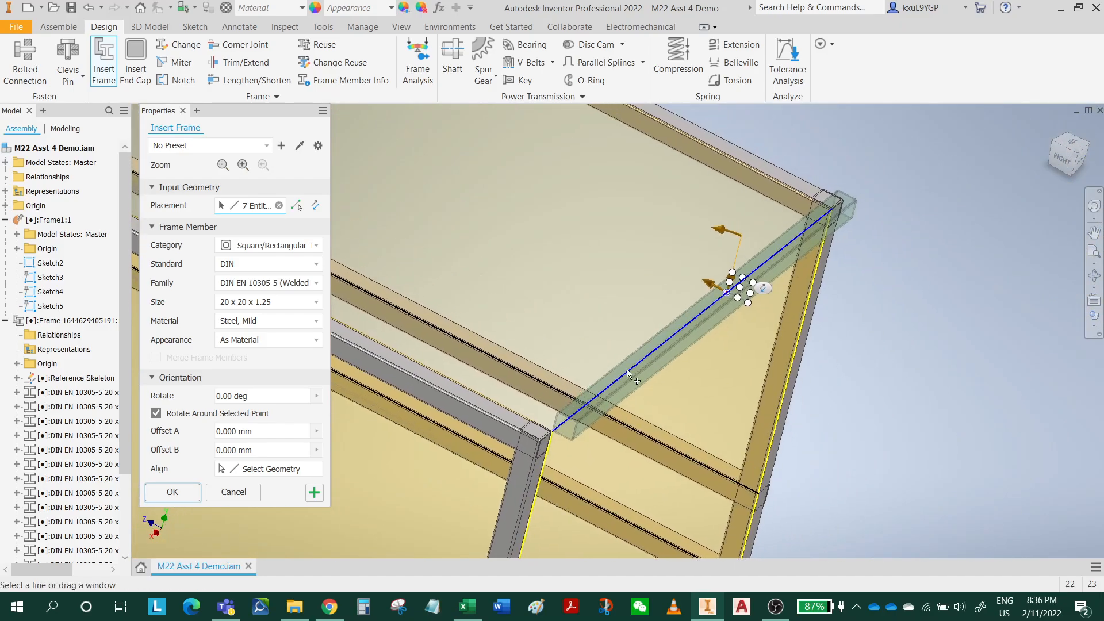
scroll(779, 310, up, 4)
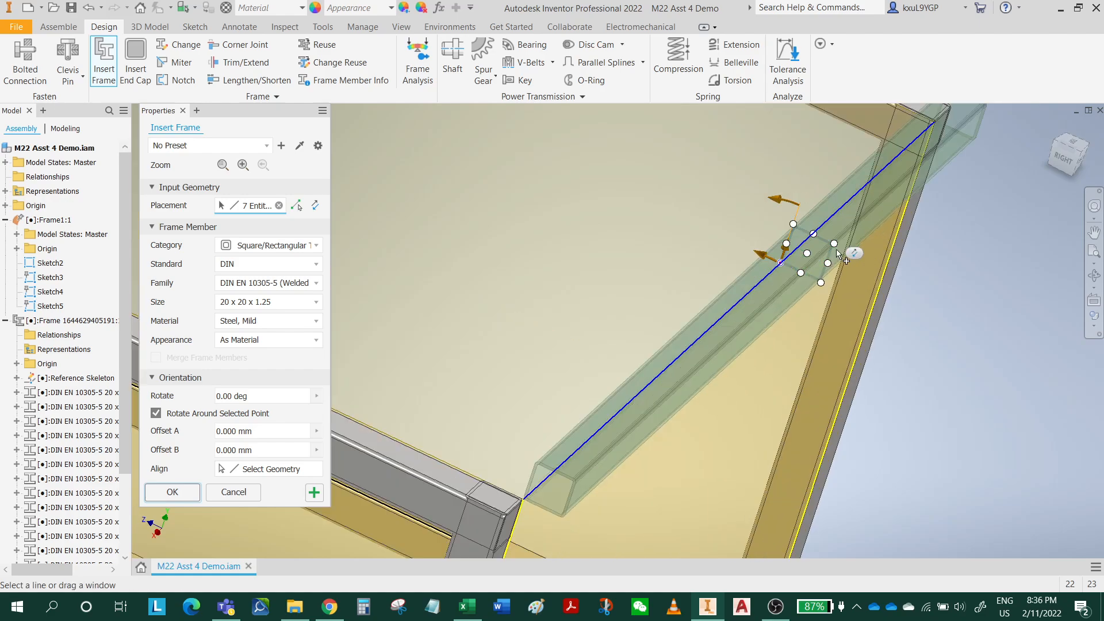
scroll(834, 248, down, 5)
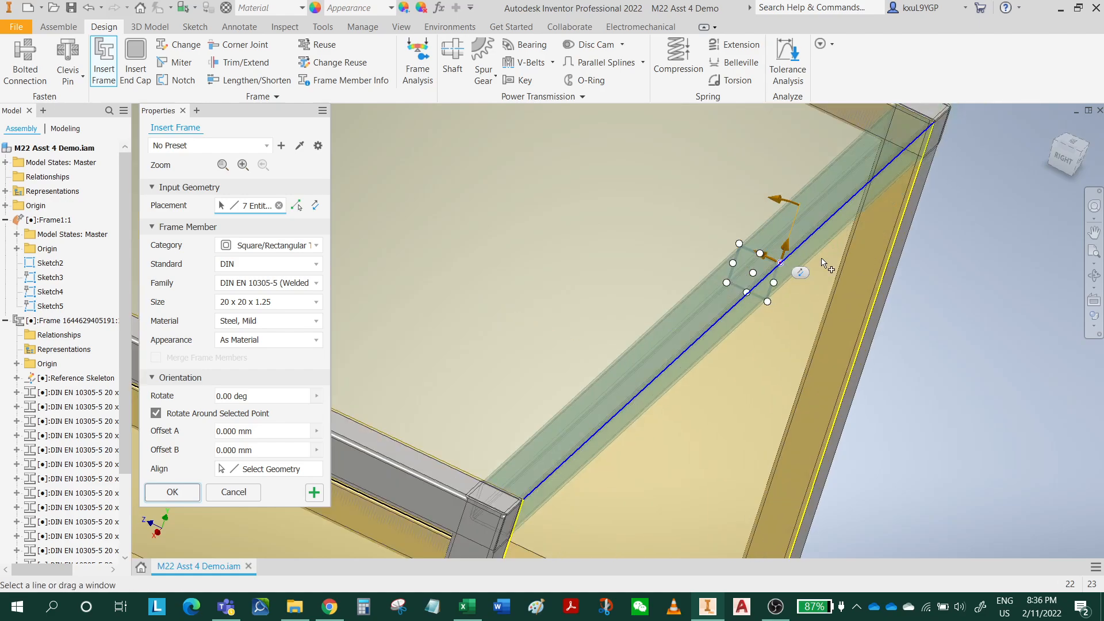
- Include the depth-wise edges of the two shelf levels below the top, at the same end of the frame, in the placement
click(695, 407)
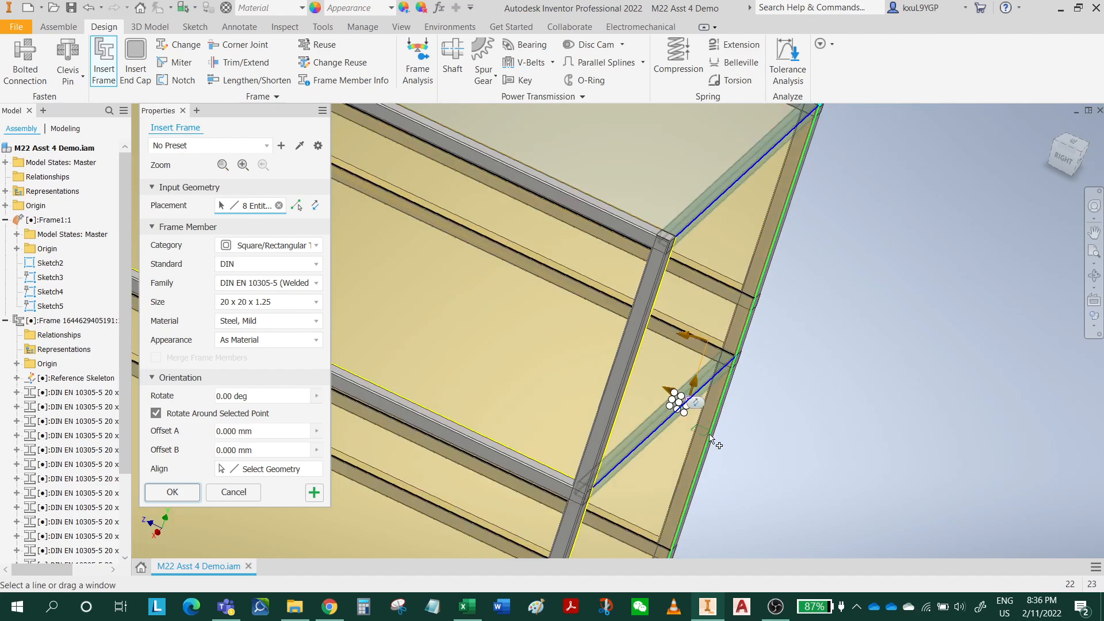
middle_drag(732, 371, 761, 265)
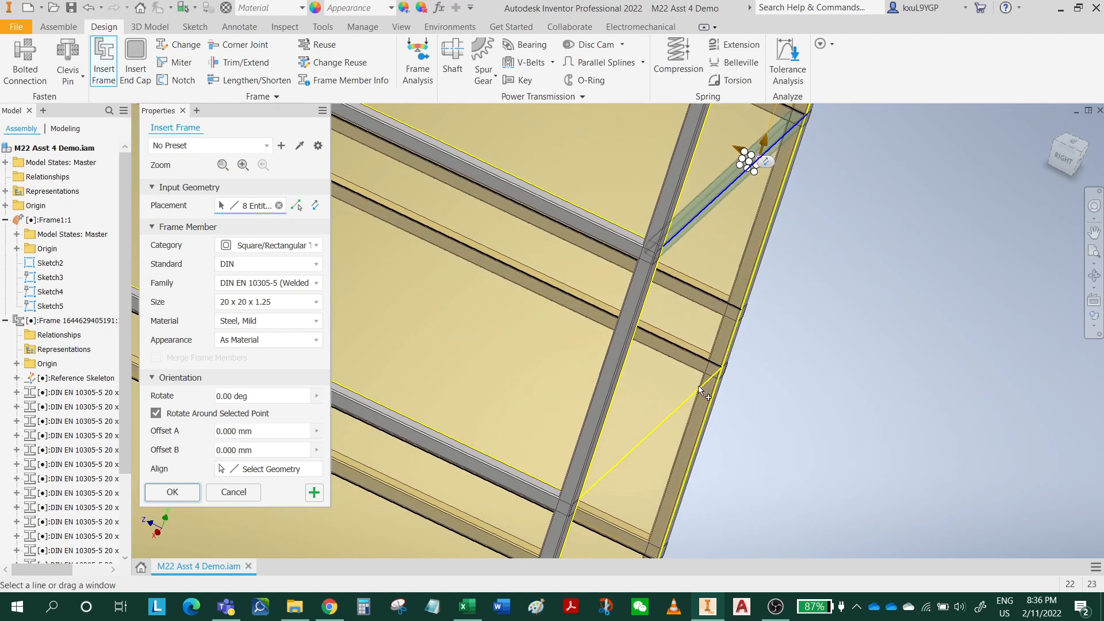
click(684, 409)
middle_drag(722, 431, 794, 225)
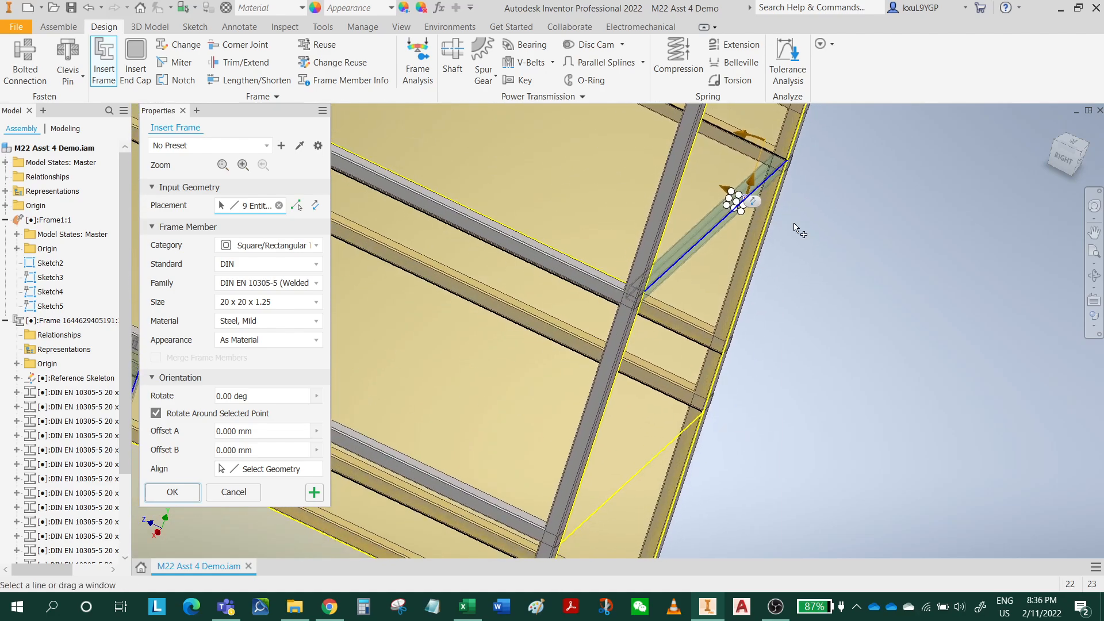
middle_drag(722, 395, 792, 289)
shift+middle_drag(710, 353, 756, 432)
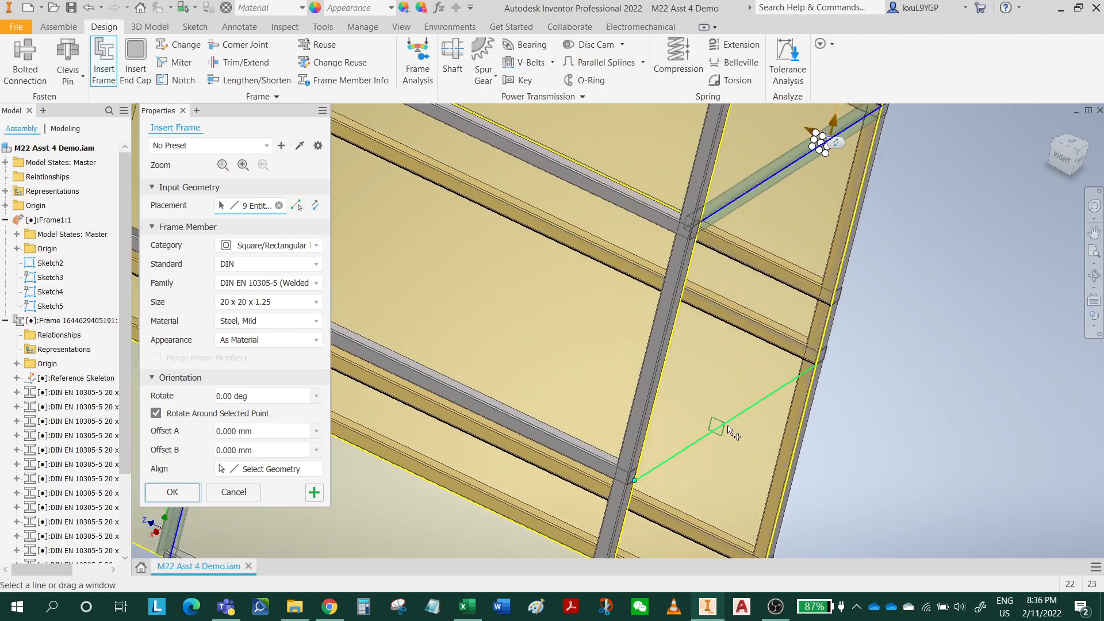
- Place a depth-wise member on the lowest shelf level and anchor it at the lower profile corner that sets it above the edge line
click(729, 430)
scroll(716, 430, up, 5)
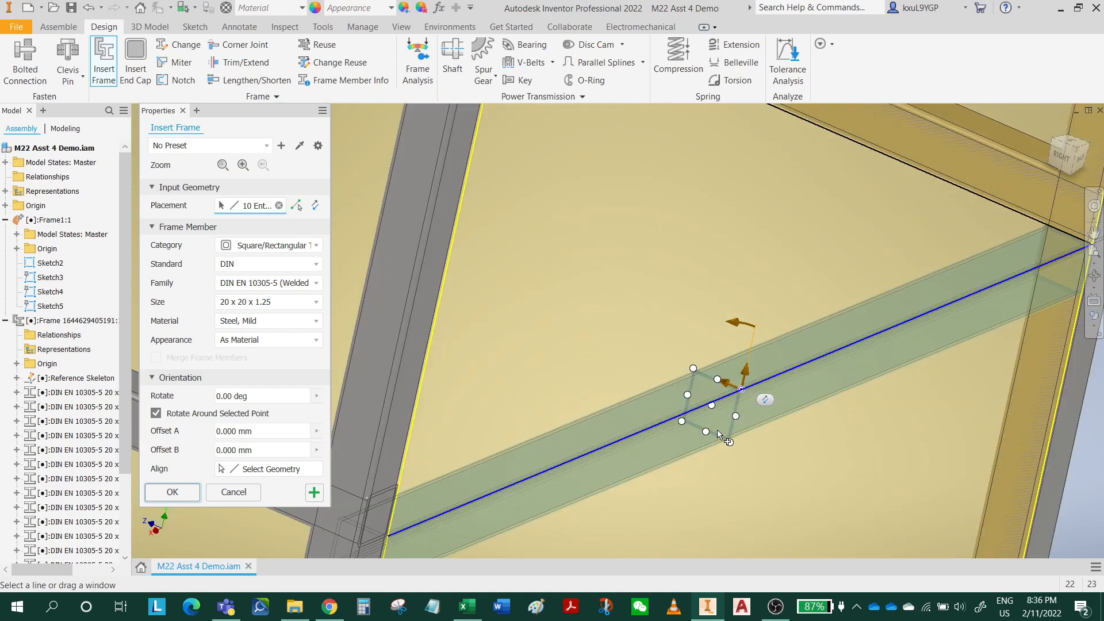
middle_drag(716, 424, 877, 326)
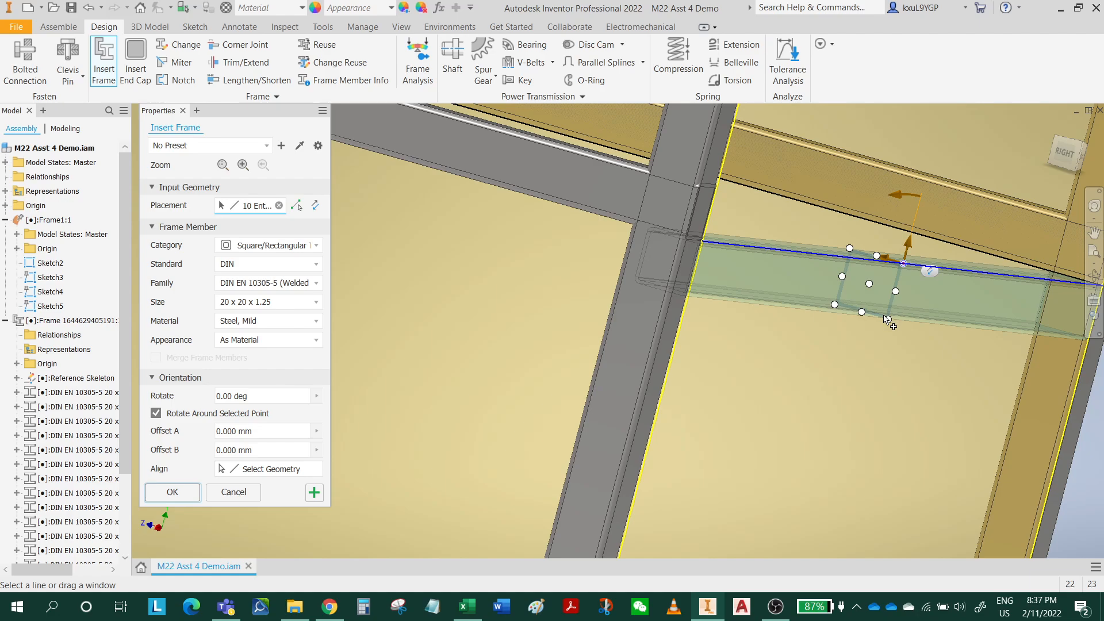
click(888, 320)
shift+middle_drag(902, 340, 852, 337)
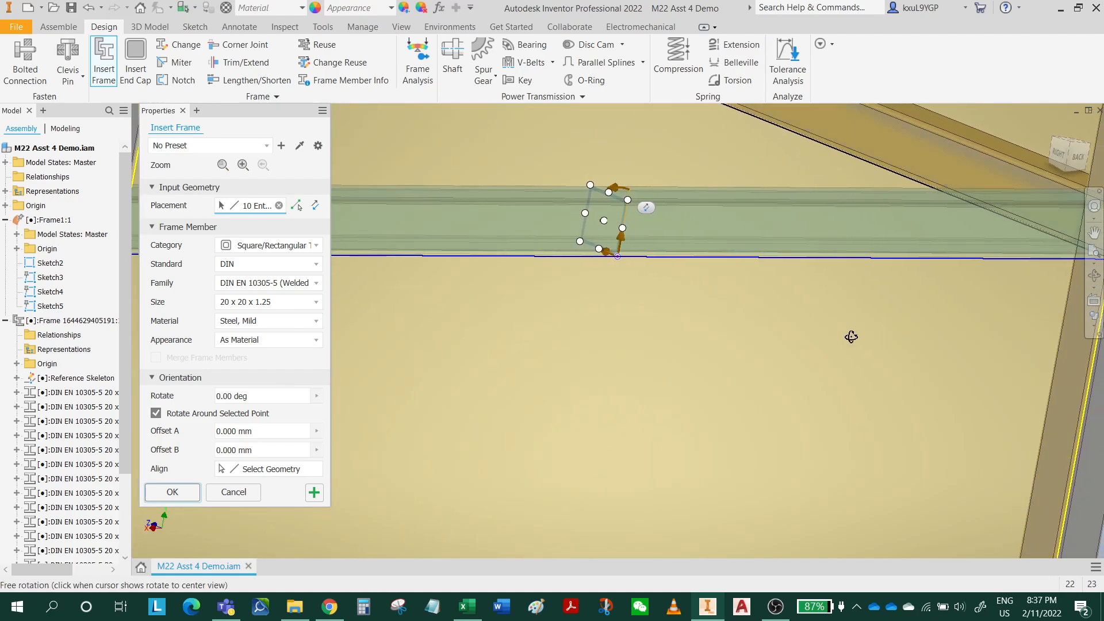
- Add the bottom depth-wise edge at the 580 mm end to the placement, then create the members with their default names
scroll(853, 339, down, 5)
middle_drag(806, 452, 832, 352)
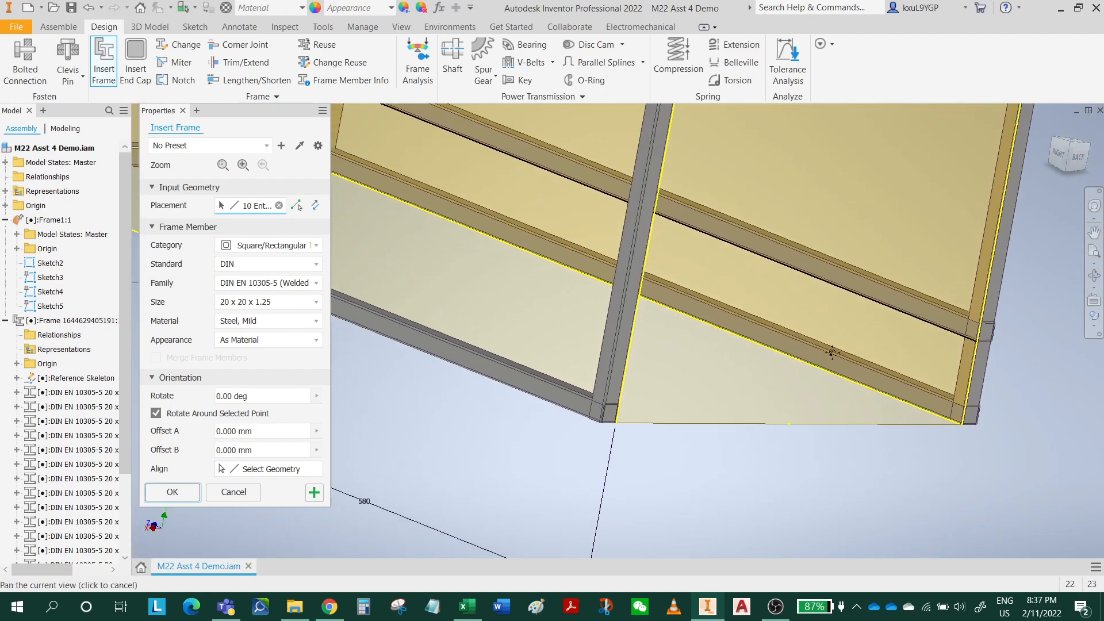
click(759, 426)
shift+middle_drag(783, 451, 833, 458)
scroll(777, 414, up, 3)
scroll(854, 449, up, 4)
scroll(968, 422, down, 2)
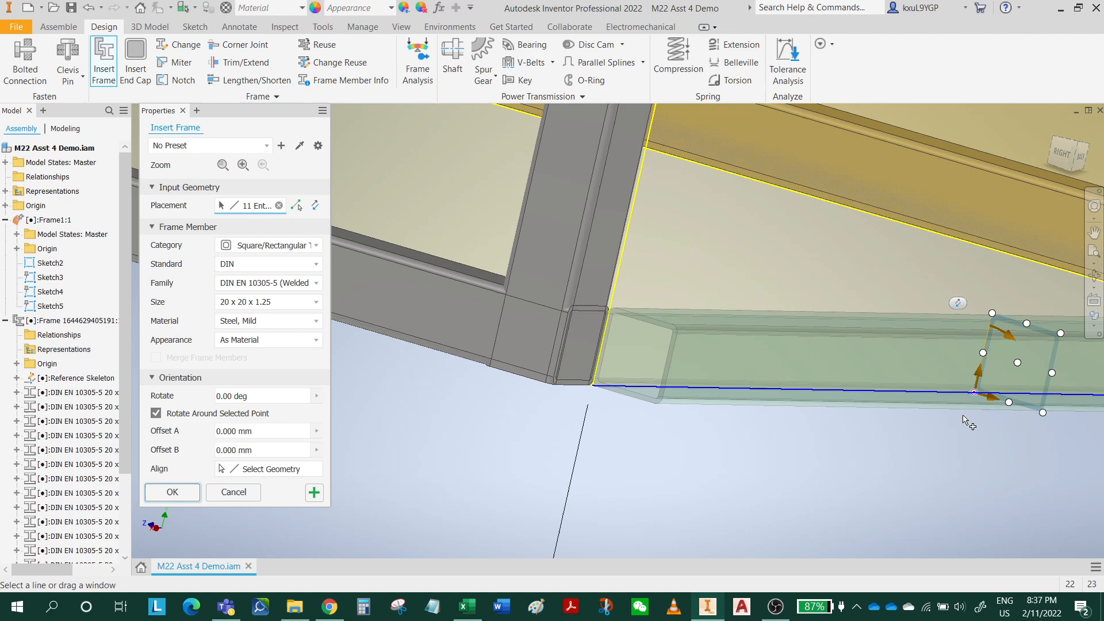
shift+middle_drag(968, 421, 808, 386)
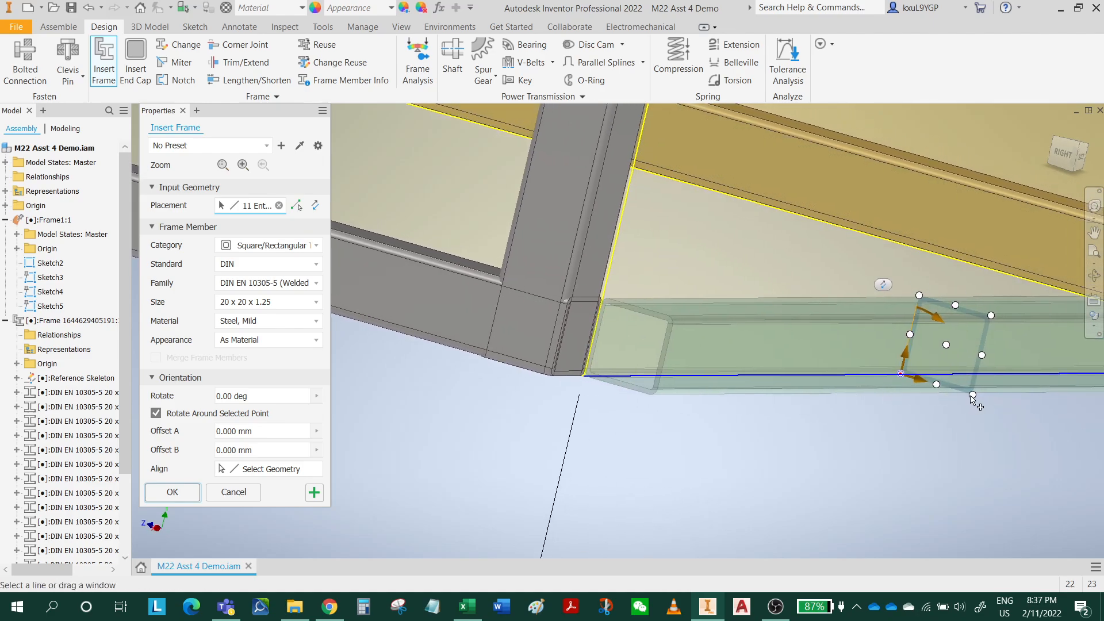
shift+middle_drag(972, 400, 773, 403)
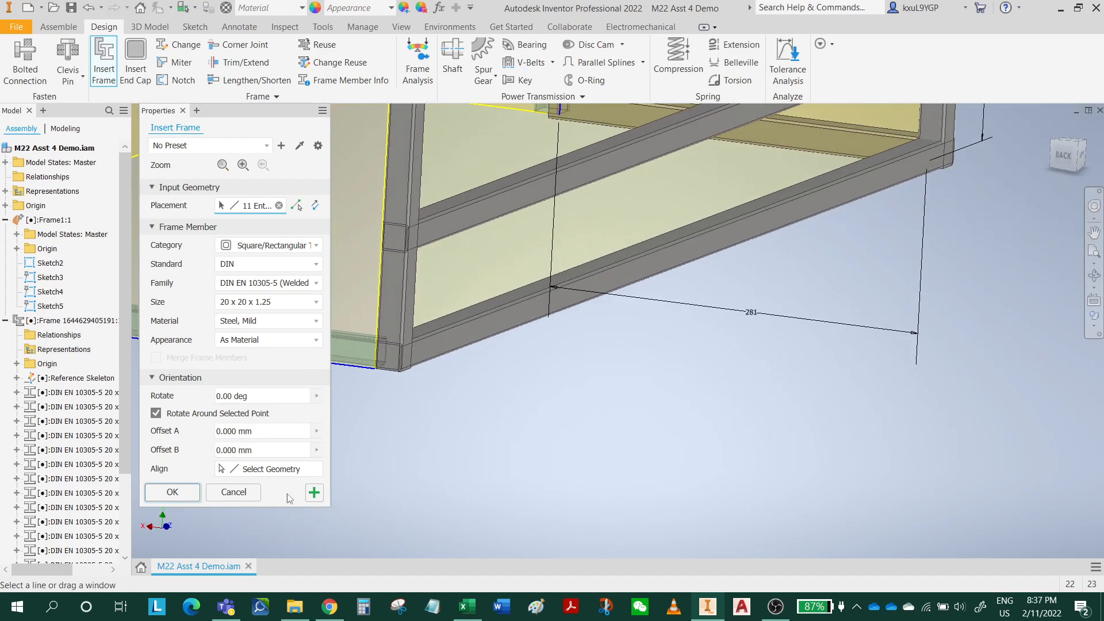
click(188, 497)
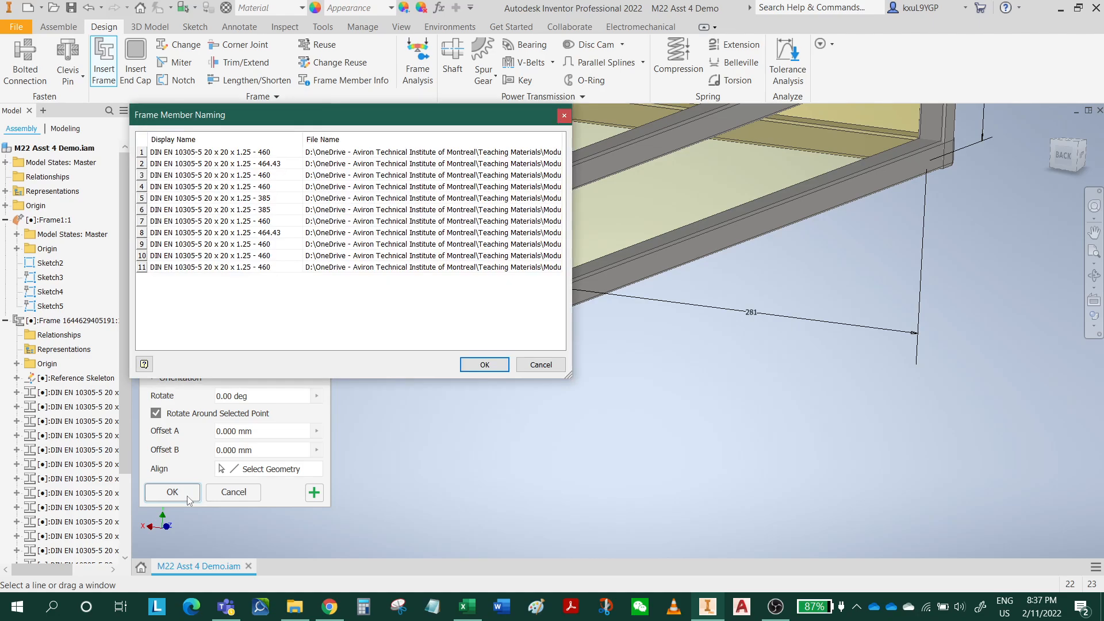
click(485, 365)
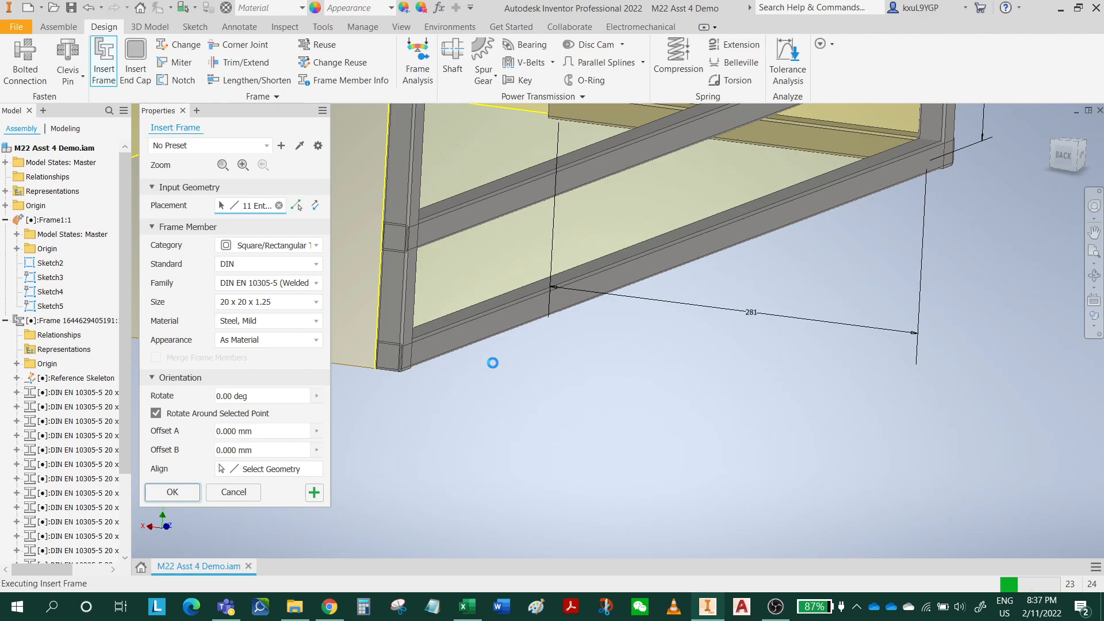
- Examine the inserted depth-wise members at both ends of the frame for alignment with the uprights and rails
scroll(628, 363, down, 6)
shift+middle_drag(678, 292, 493, 300)
scroll(647, 238, up, 5)
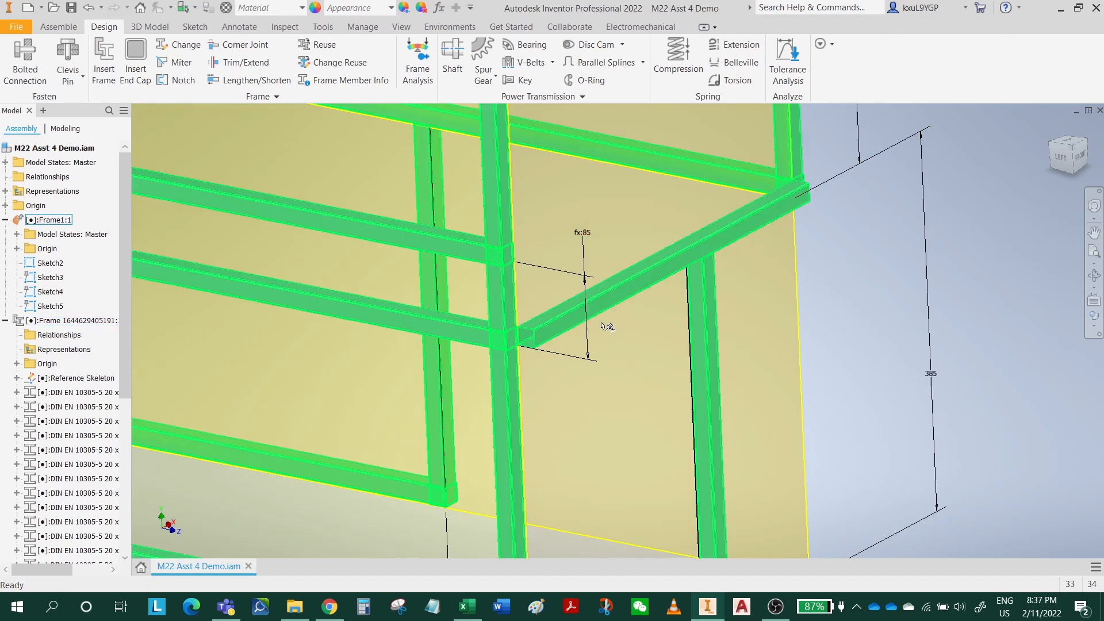
scroll(605, 327, down, 5)
shift+middle_drag(605, 327, 473, 309)
scroll(477, 315, up, 4)
scroll(486, 315, down, 3)
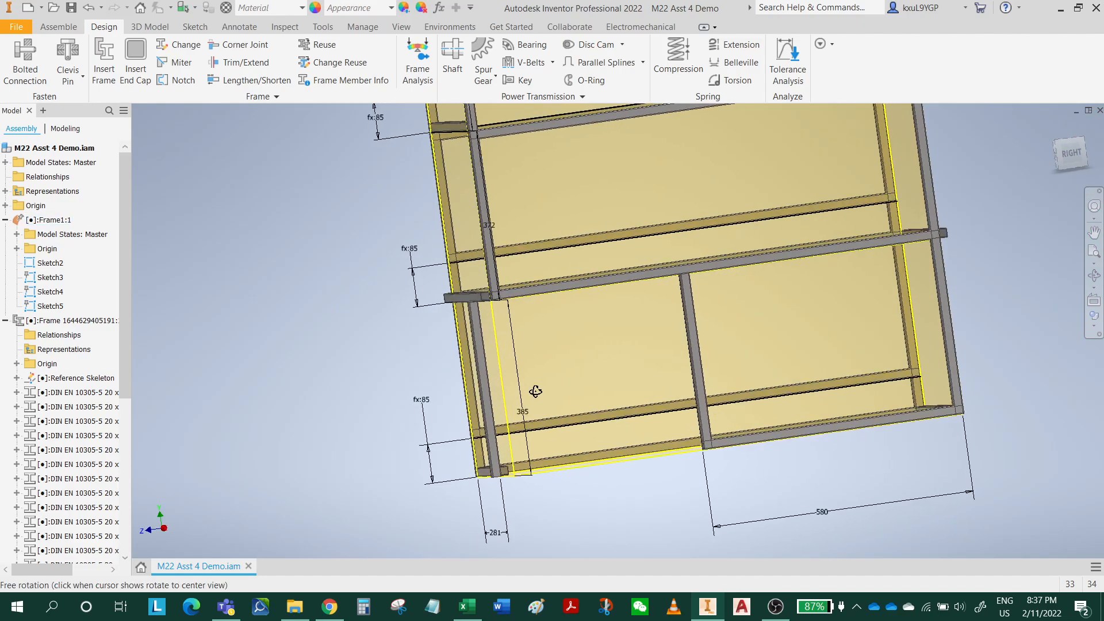
shift+middle_drag(535, 391, 492, 316)
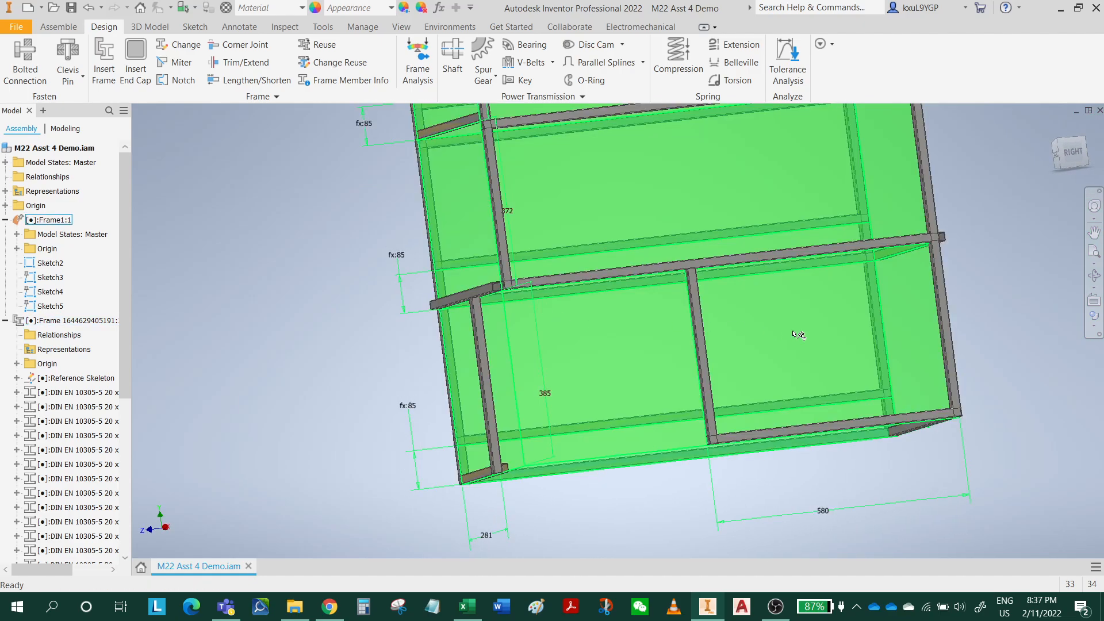
shift+middle_drag(794, 334, 920, 299)
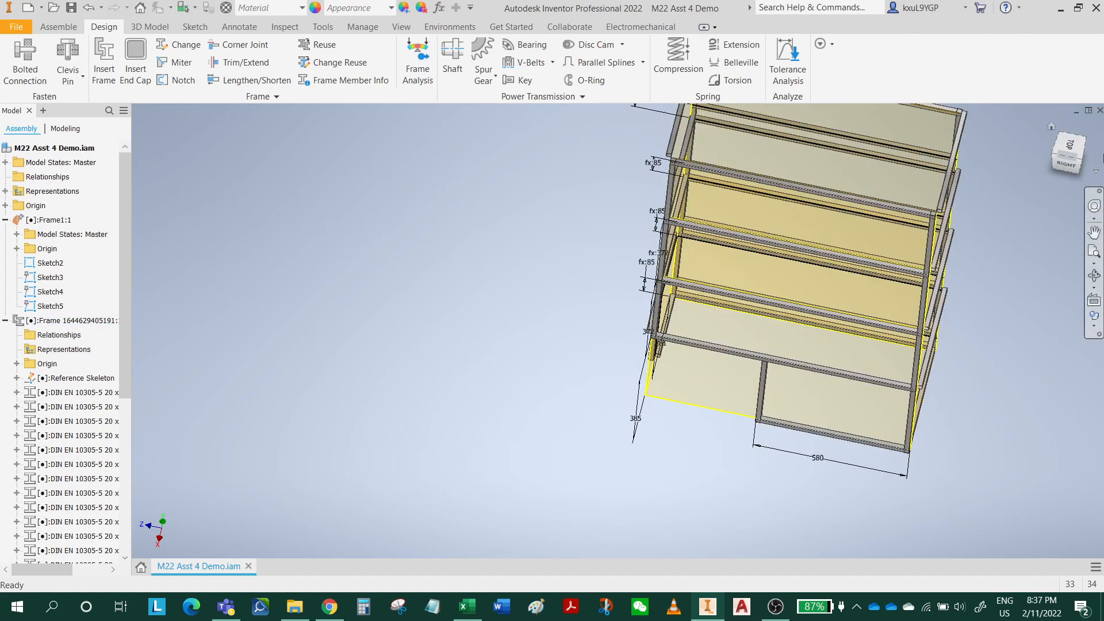
scroll(1045, 150, down, 4)
scroll(985, 209, up, 3)
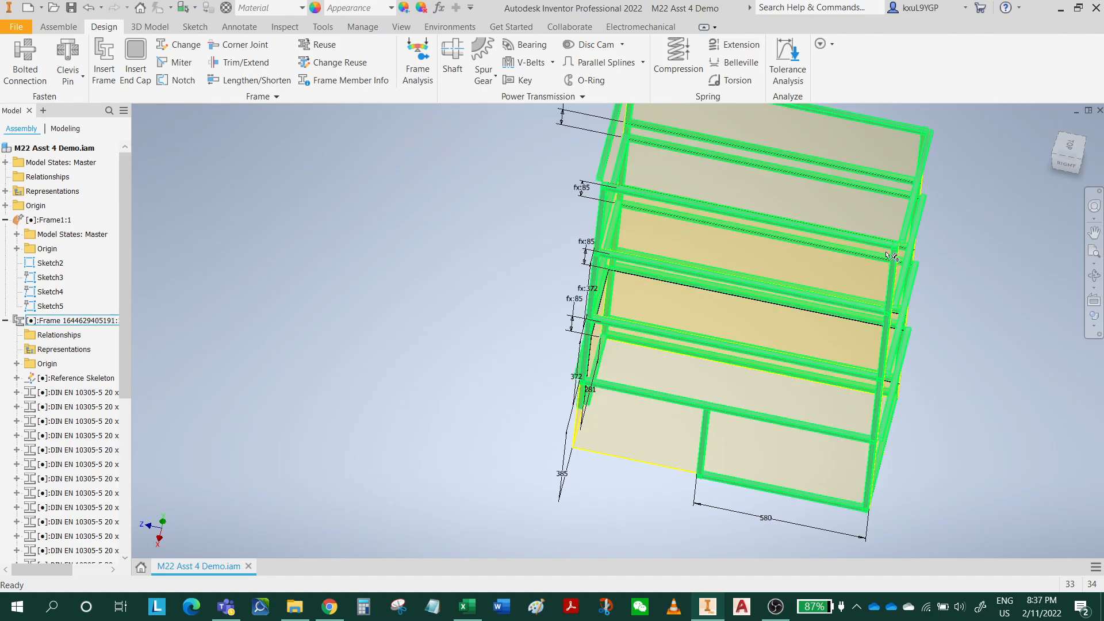
mouse_move(893, 256)
shift+middle_down()
mouse_move(883, 235)
mouse_move(884, 262)
shift+middle_up()
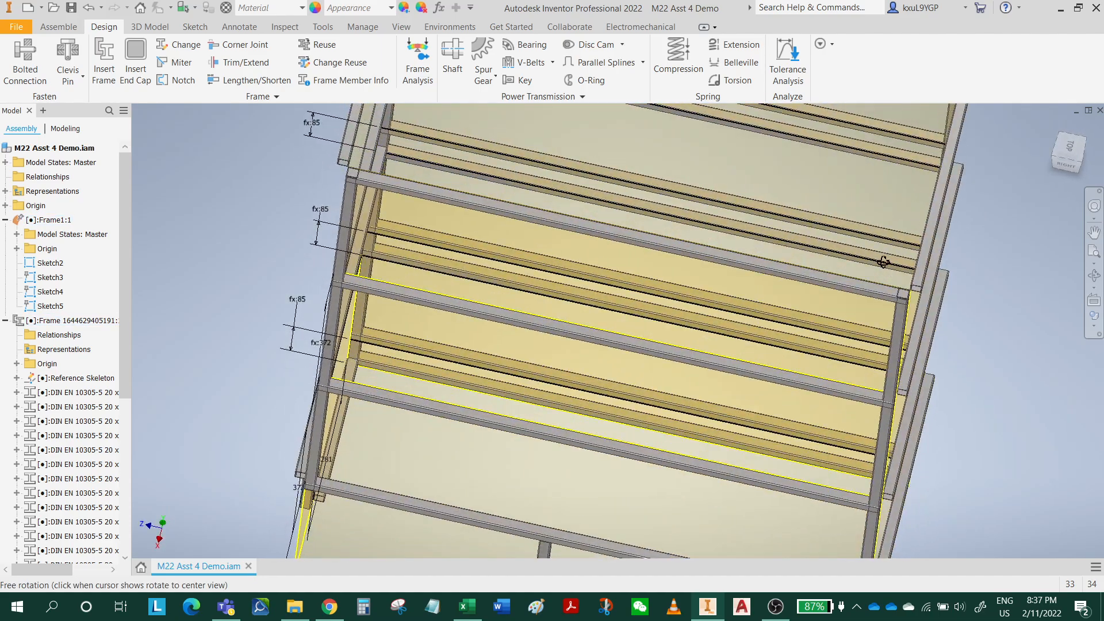
middle_drag(961, 245, 916, 258)
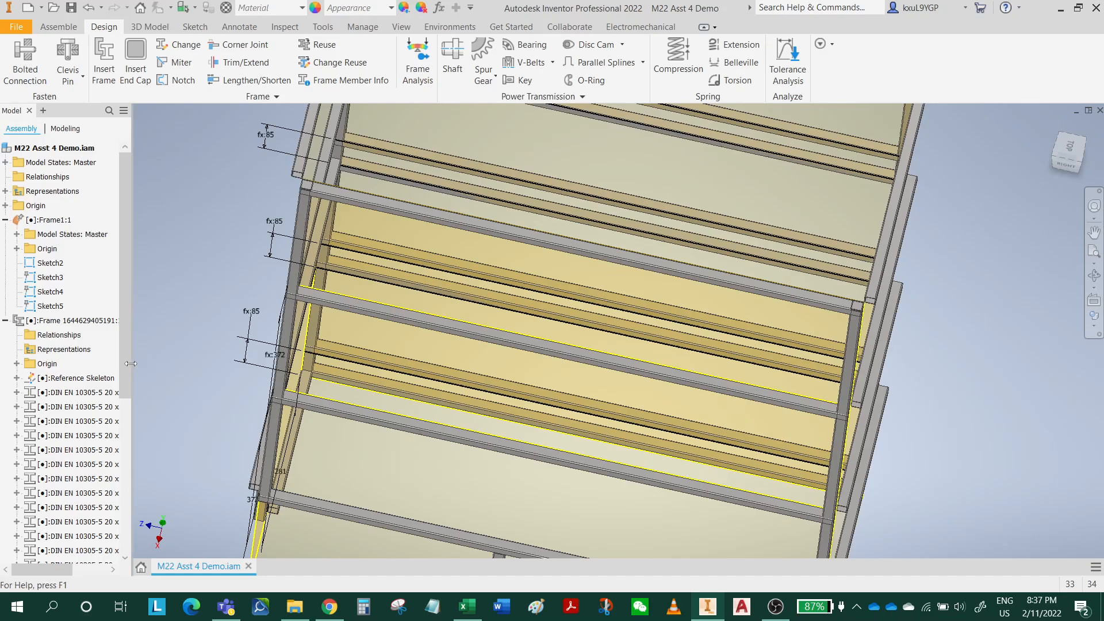
mouse_move(125, 375)
mouse_down()
mouse_move(129, 456)
mouse_move(157, 291)
mouse_up()
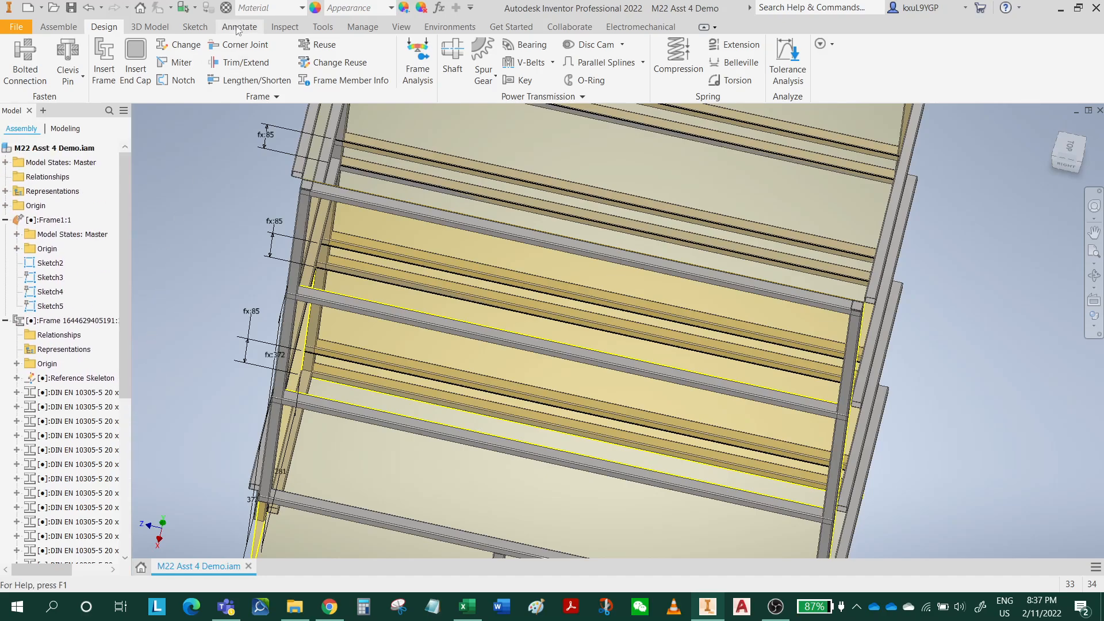
- Set the selection filter to Part Priority and select the top depth-wise member at the 580 mm end of the frame
click(189, 9)
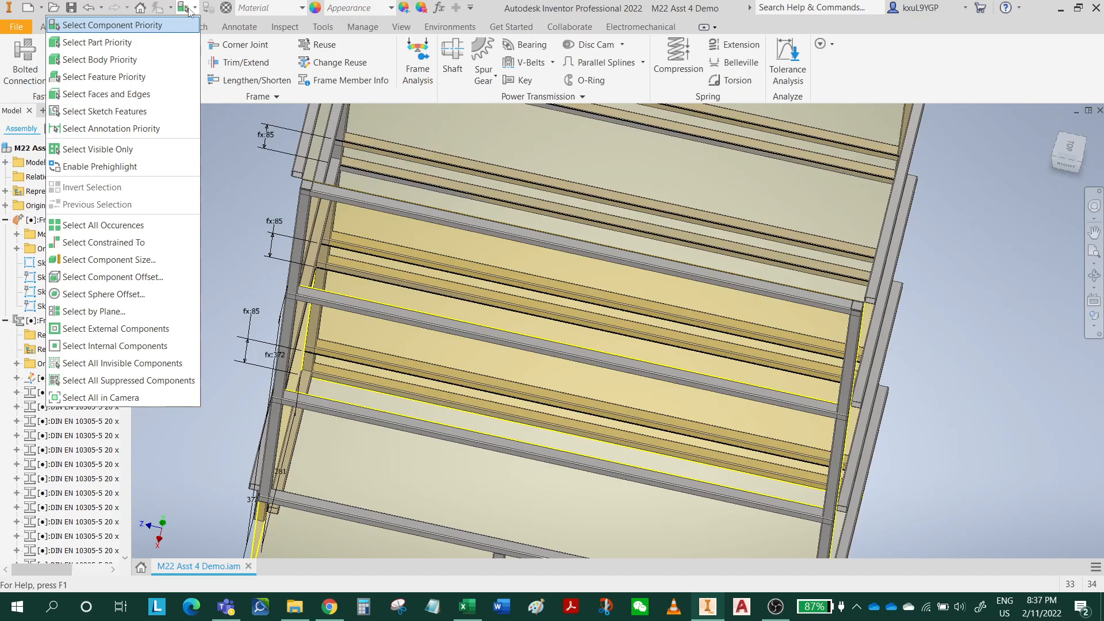
click(147, 42)
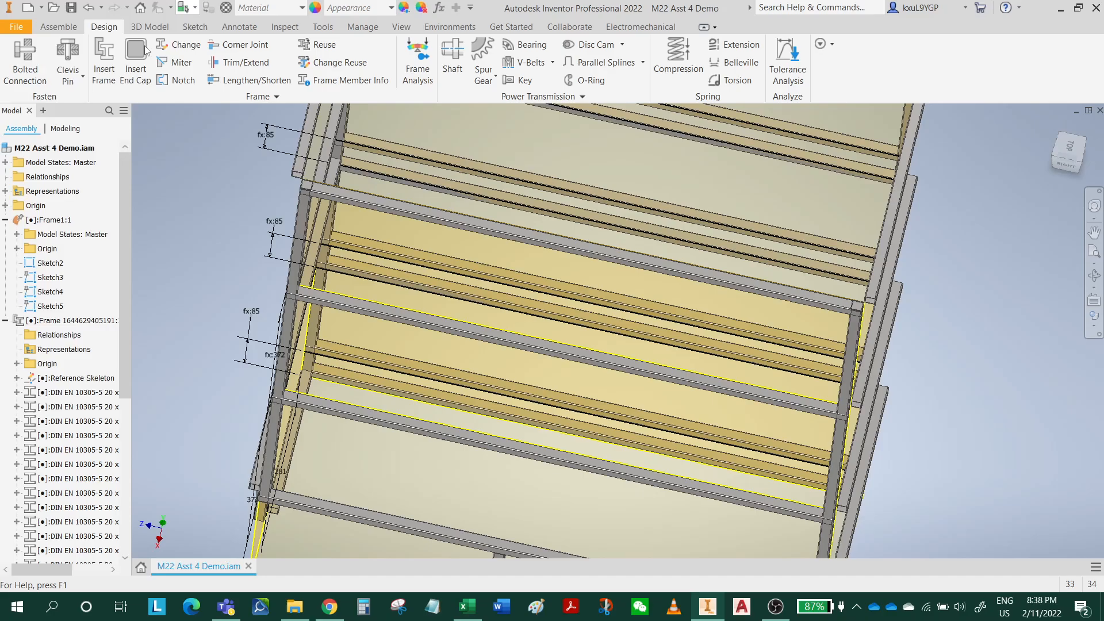
shift+middle_drag(875, 346, 933, 377)
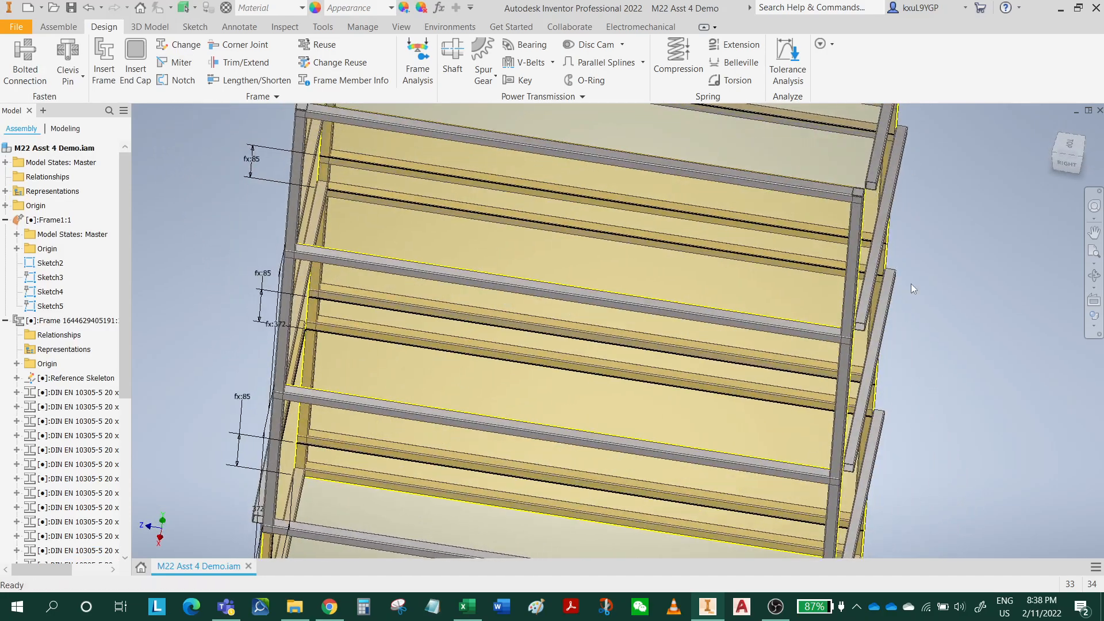
middle_drag(904, 281, 875, 485)
scroll(872, 329, up, 3)
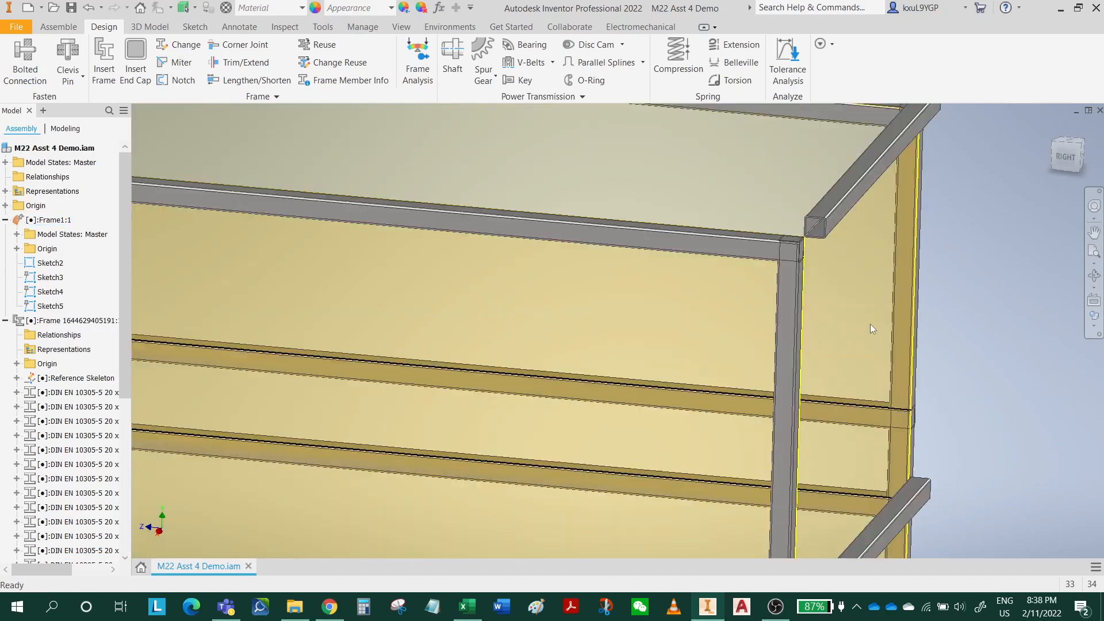
click(861, 206)
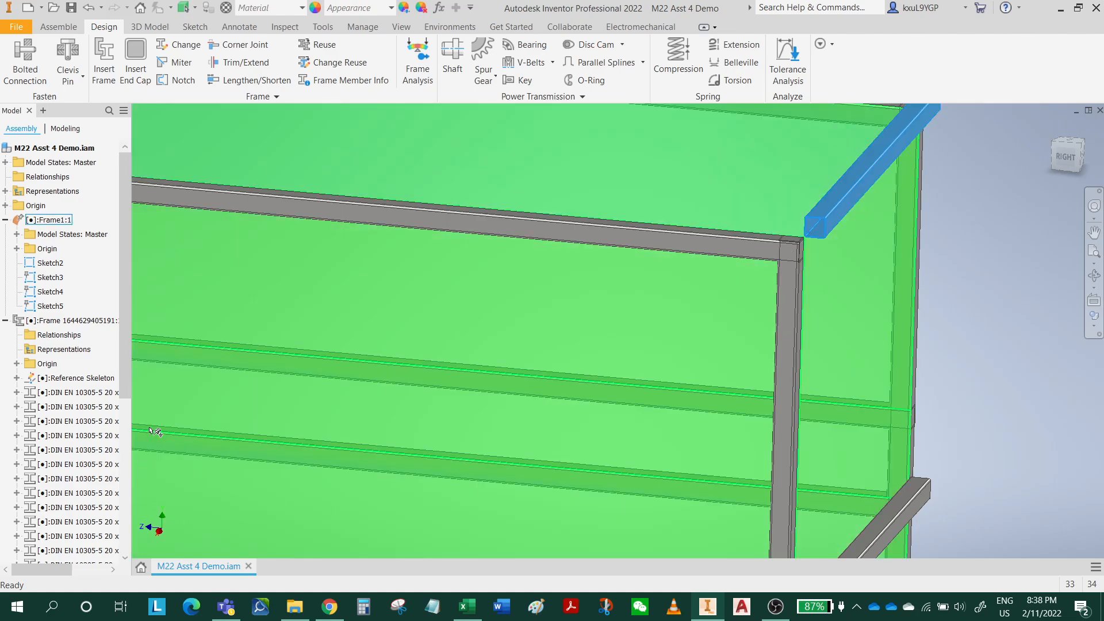
- Edit the selected top depth-wise member with Frame Generator, anchoring it at its upper outer profile corner
drag(126, 378, 123, 547)
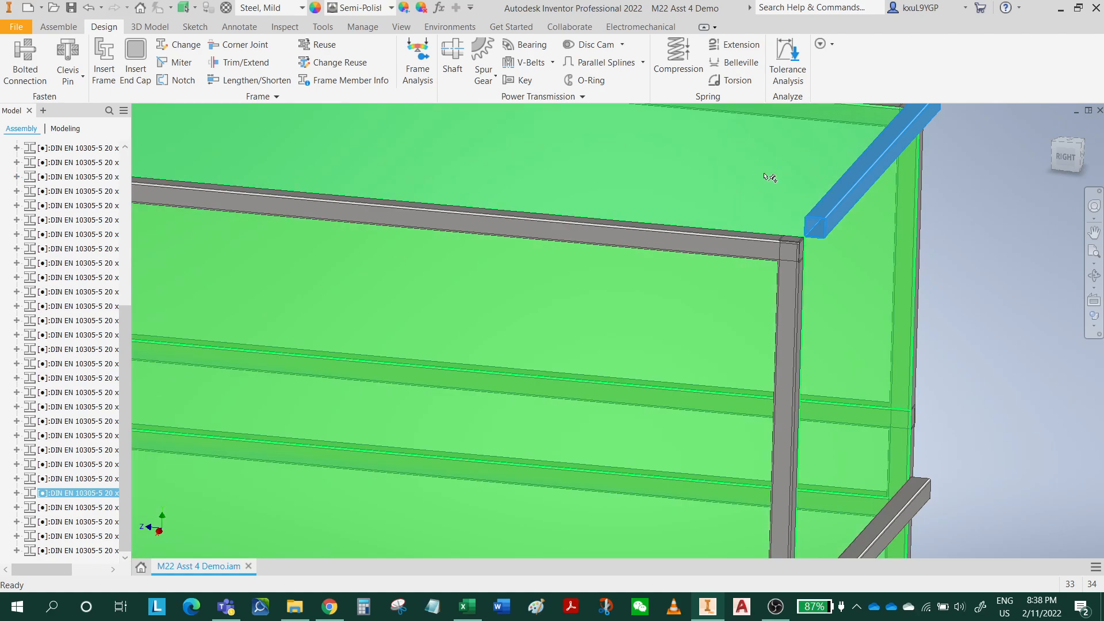
right_click(80, 493)
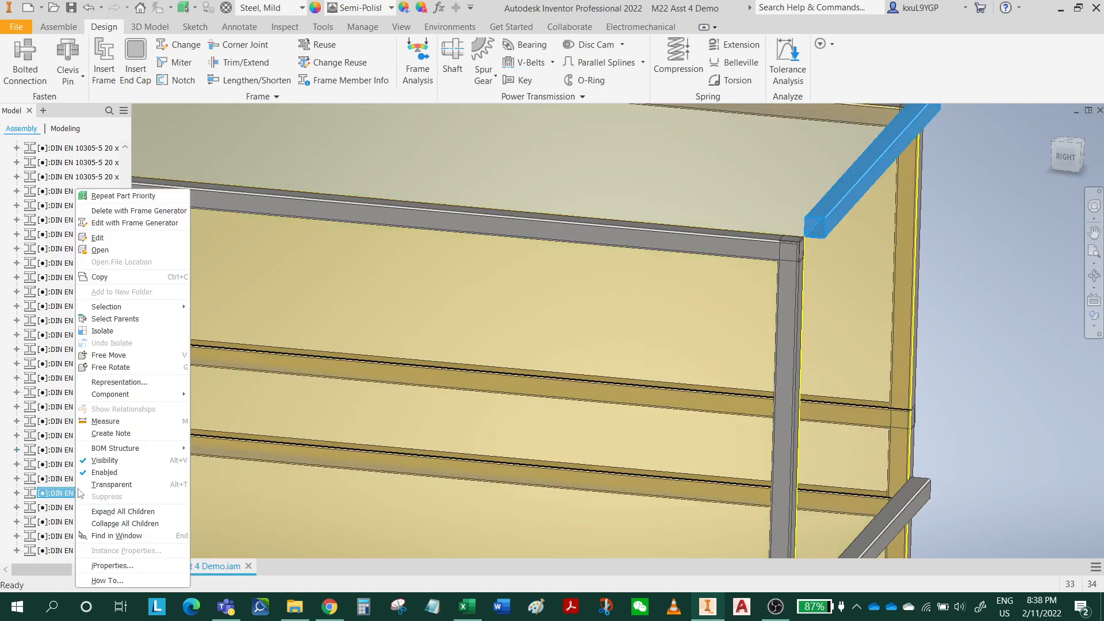
click(134, 223)
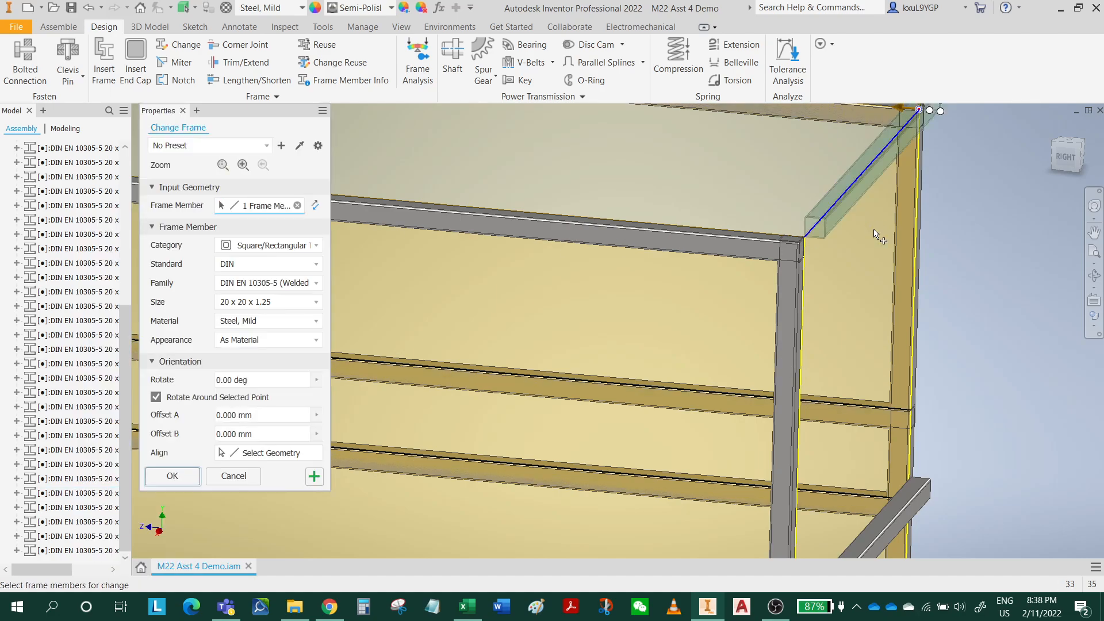
middle_drag(900, 223, 912, 336)
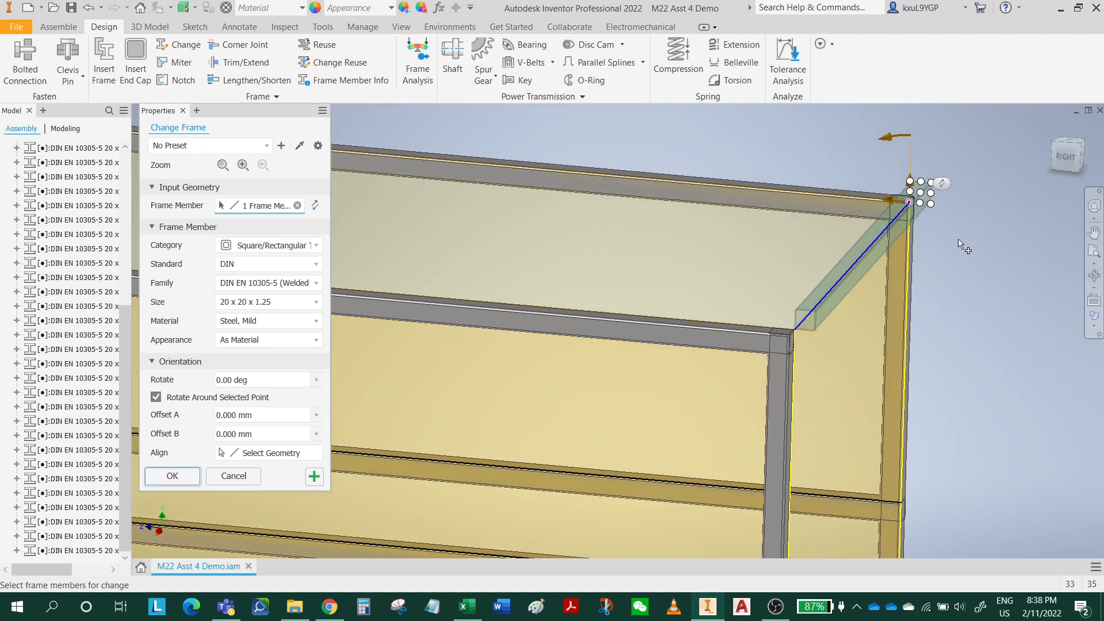
scroll(929, 209, down, 3)
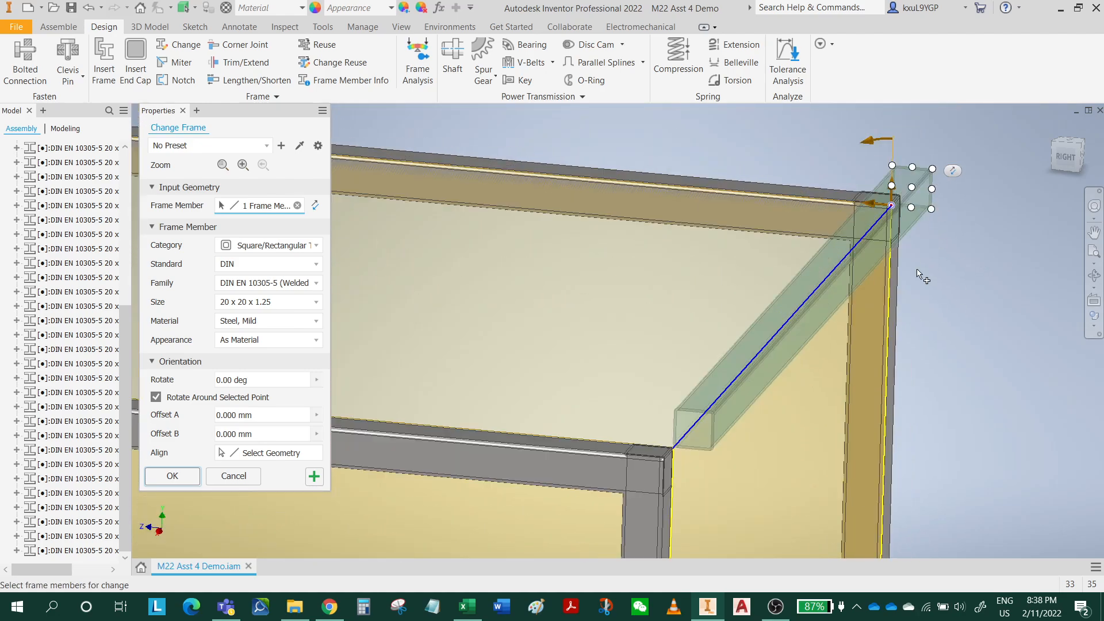
shift+middle_drag(917, 270, 938, 260)
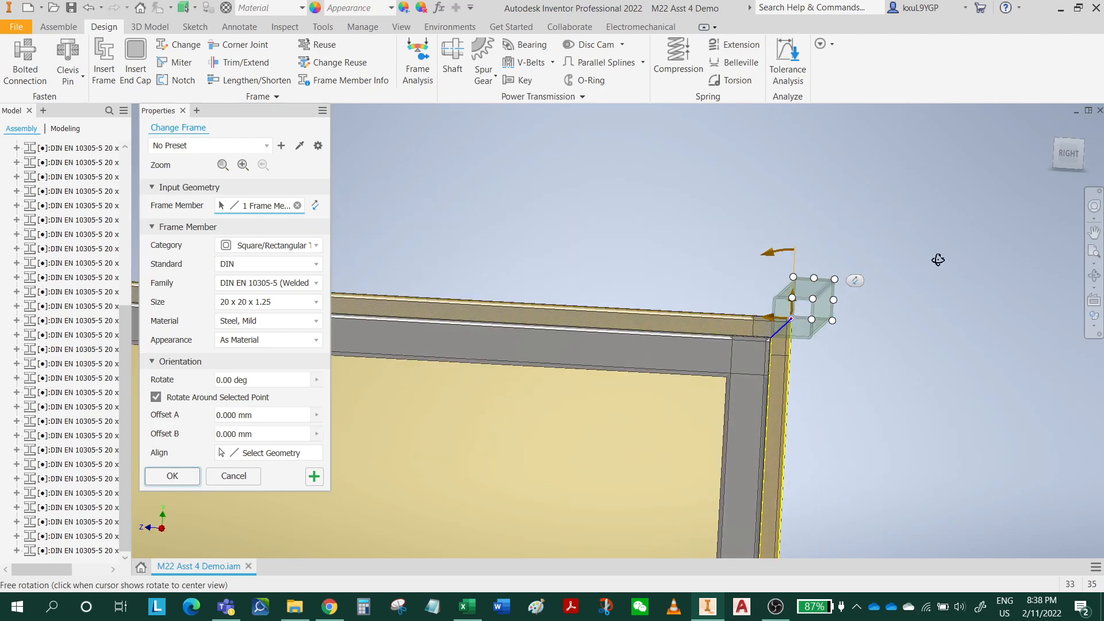
click(813, 300)
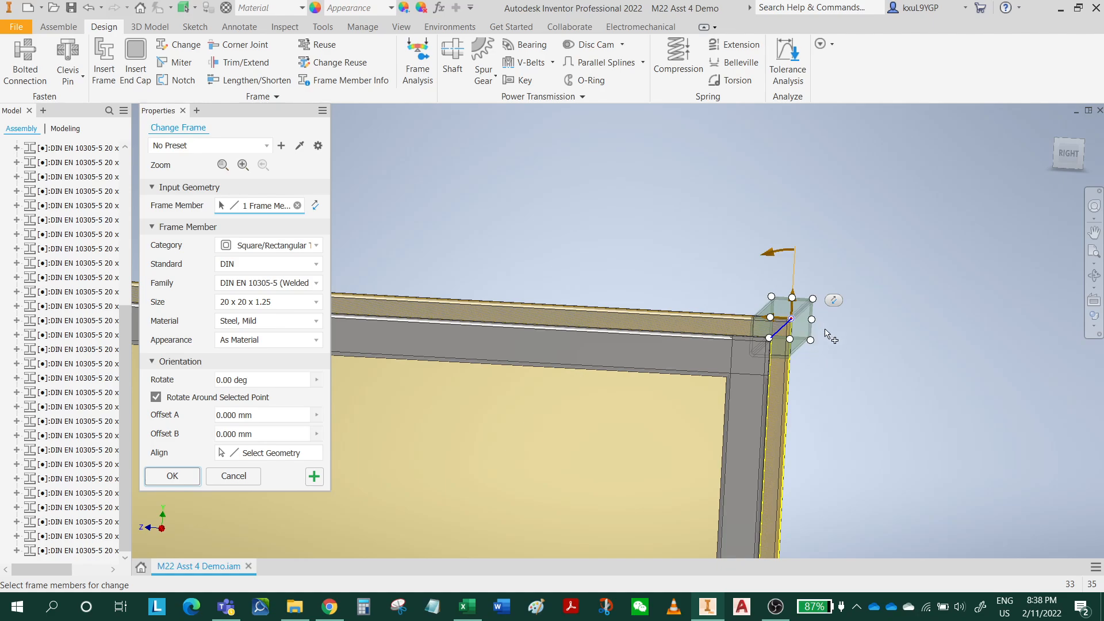
mouse_move(826, 333)
shift+middle_down()
mouse_move(828, 368)
mouse_move(809, 341)
shift+middle_up()
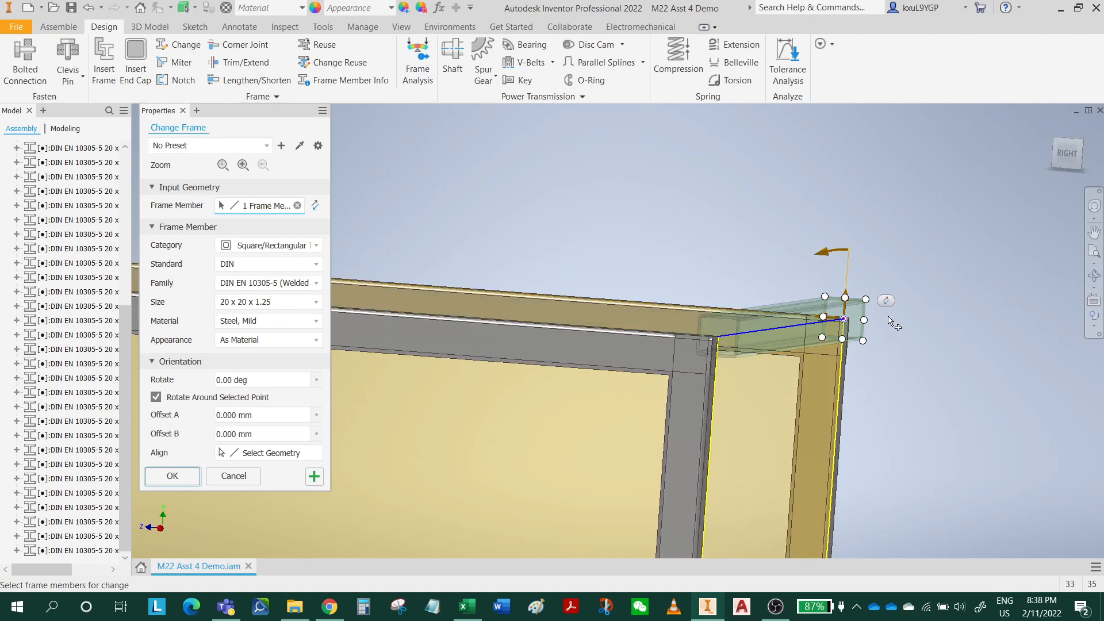
click(866, 300)
shift+middle_drag(867, 314, 869, 375)
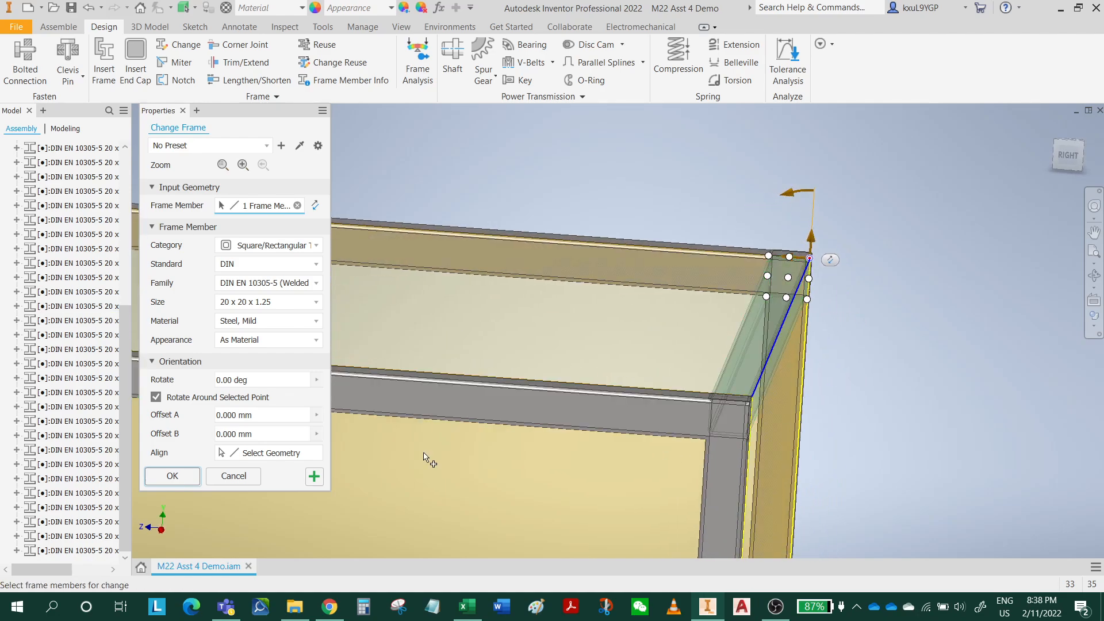
click(177, 482)
middle_drag(711, 379, 804, 206)
scroll(804, 206, down, 4)
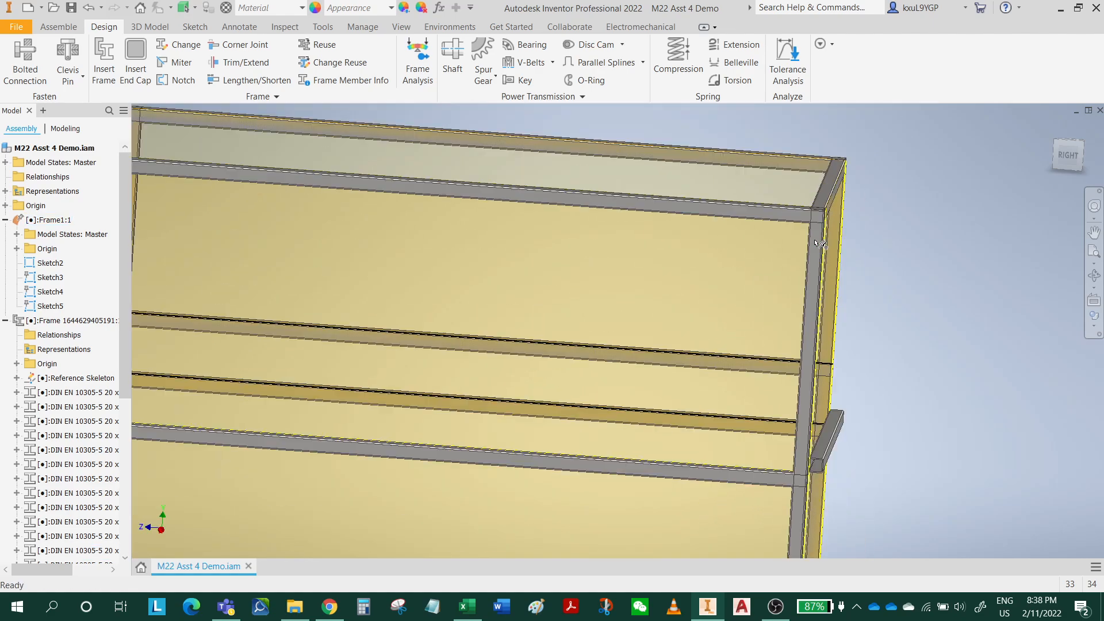
middle_drag(868, 309, 862, 296)
scroll(851, 299, down, 3)
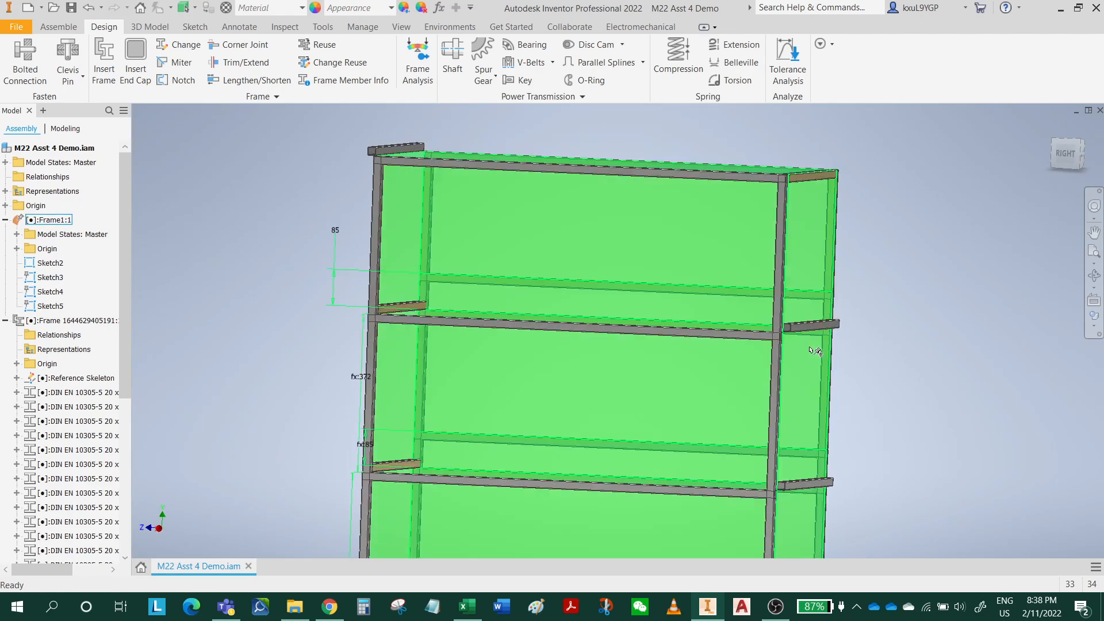
scroll(803, 333, up, 5)
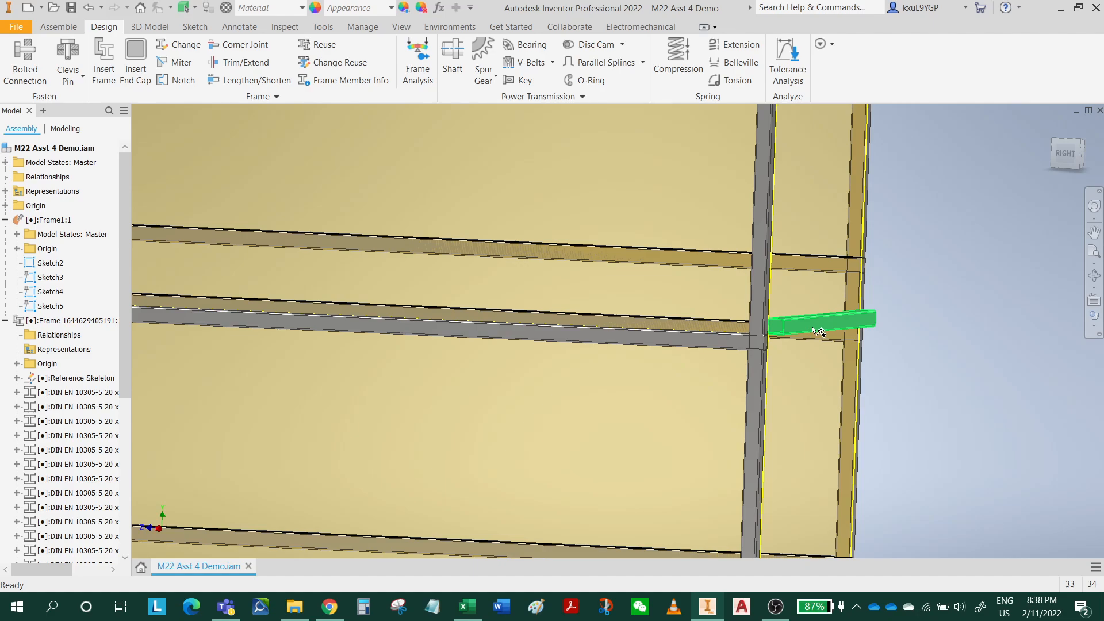
middle_drag(854, 331, 898, 194)
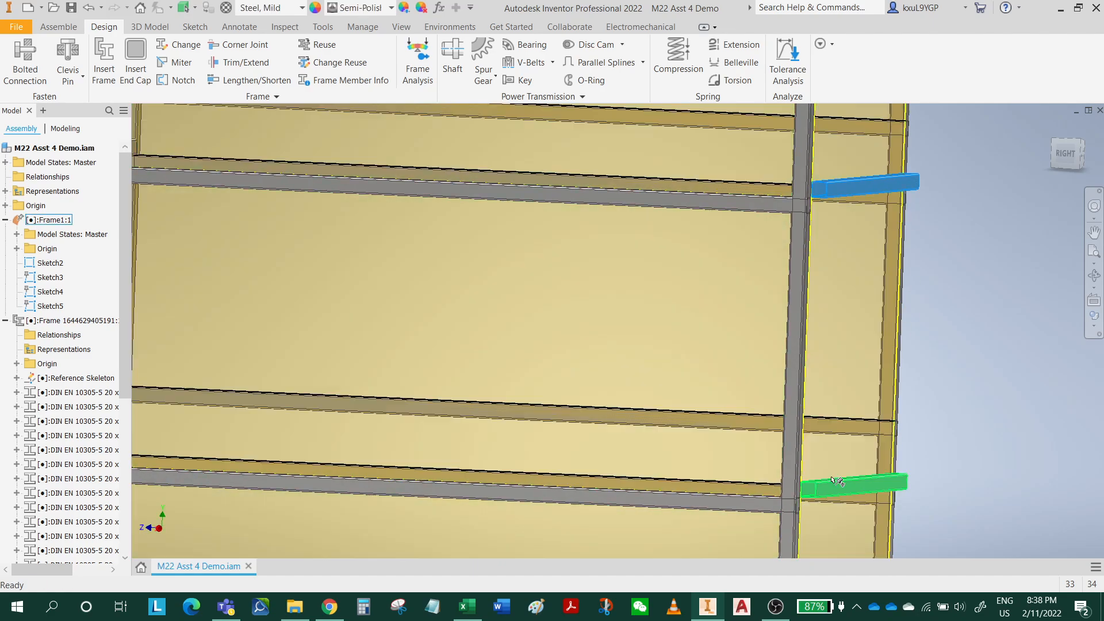
ctrl+click(832, 495)
middle_drag(955, 493, 989, 165)
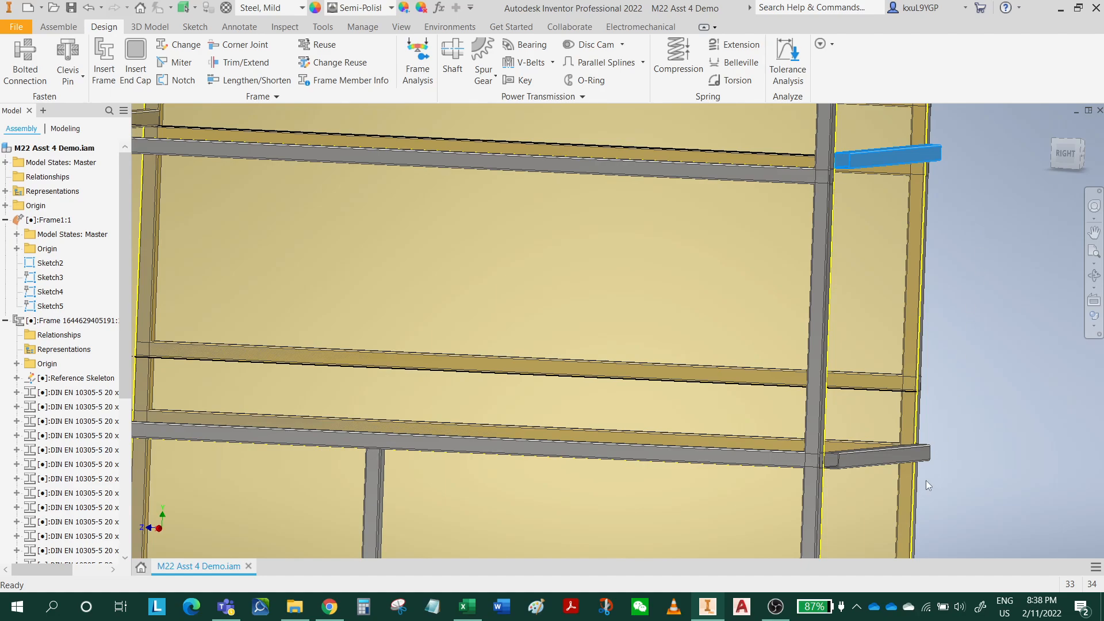
shift+middle_drag(897, 471, 917, 561)
mouse_move(961, 315)
middle_down()
mouse_move(953, 411)
mouse_move(973, 332)
middle_up()
click(973, 332)
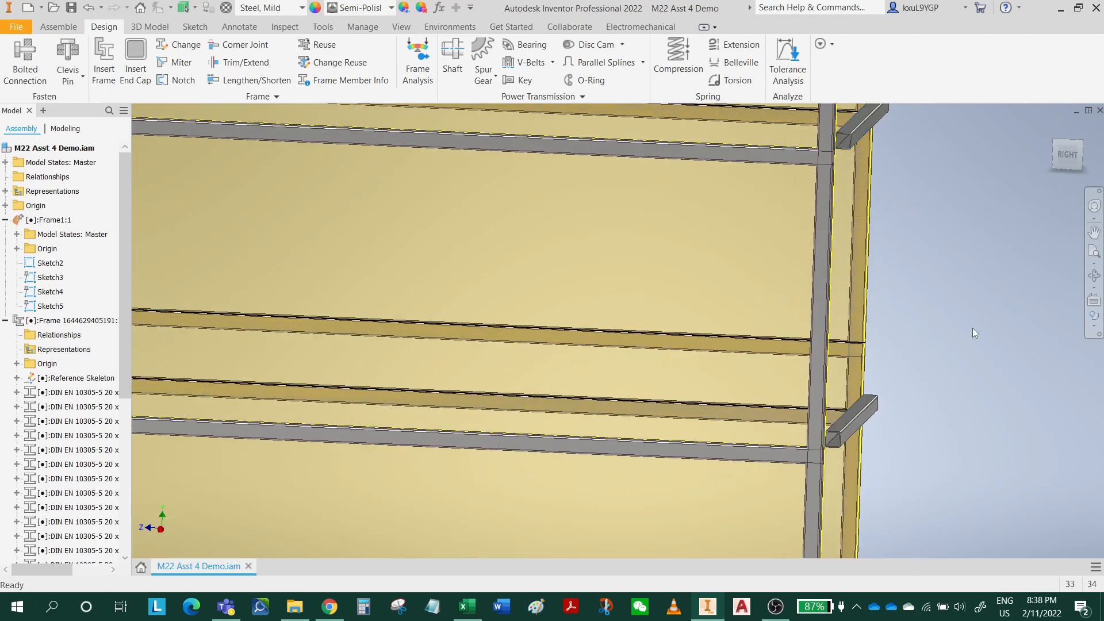
- Edit the second- and third-level depth-wise members at the 580 mm end together with Frame Generator, anchoring them at the upper outer profile corner
click(869, 118)
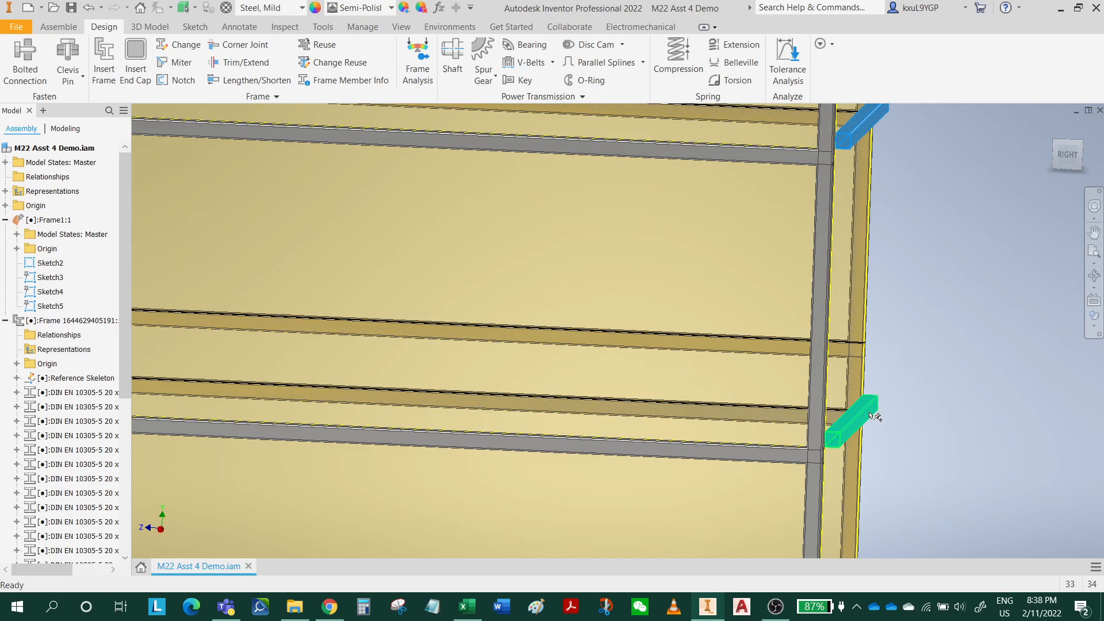
right_click(858, 421)
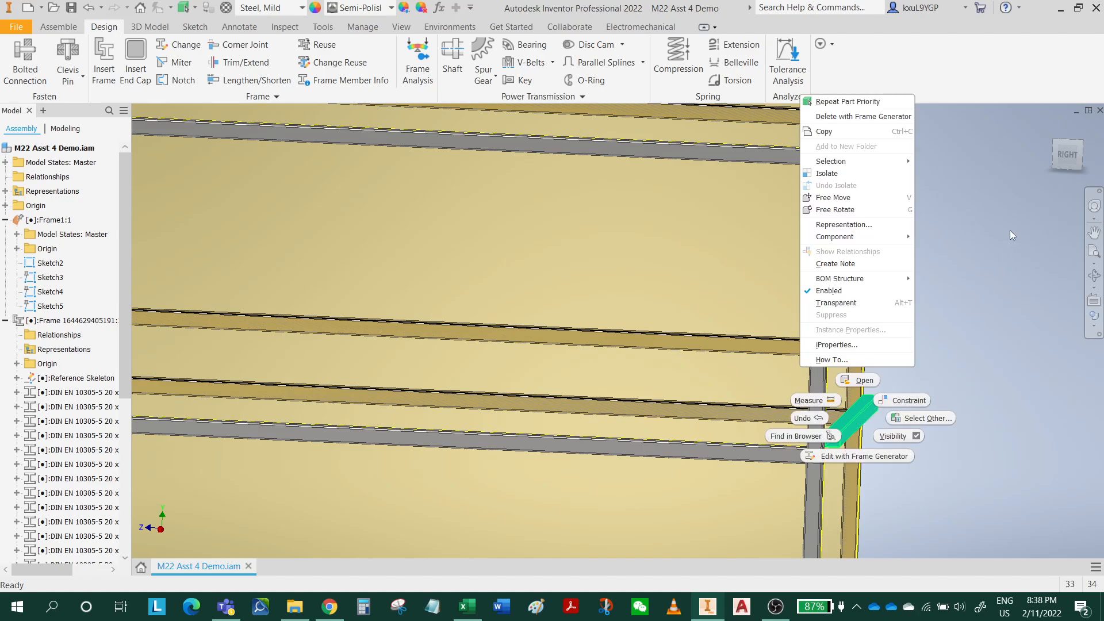
click(876, 458)
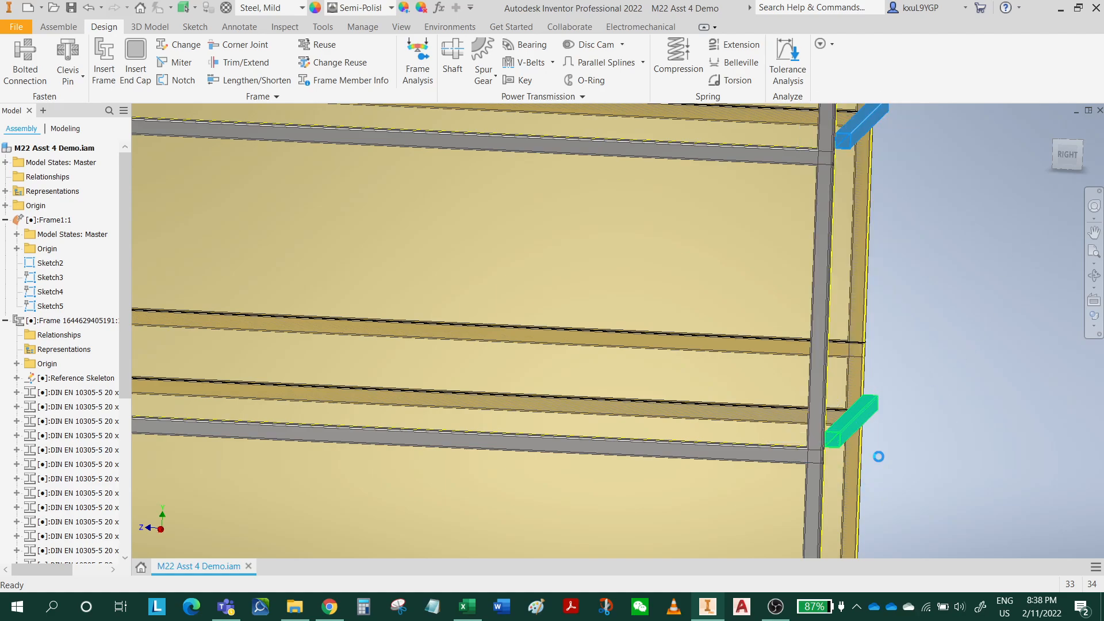
middle_drag(938, 301, 924, 407)
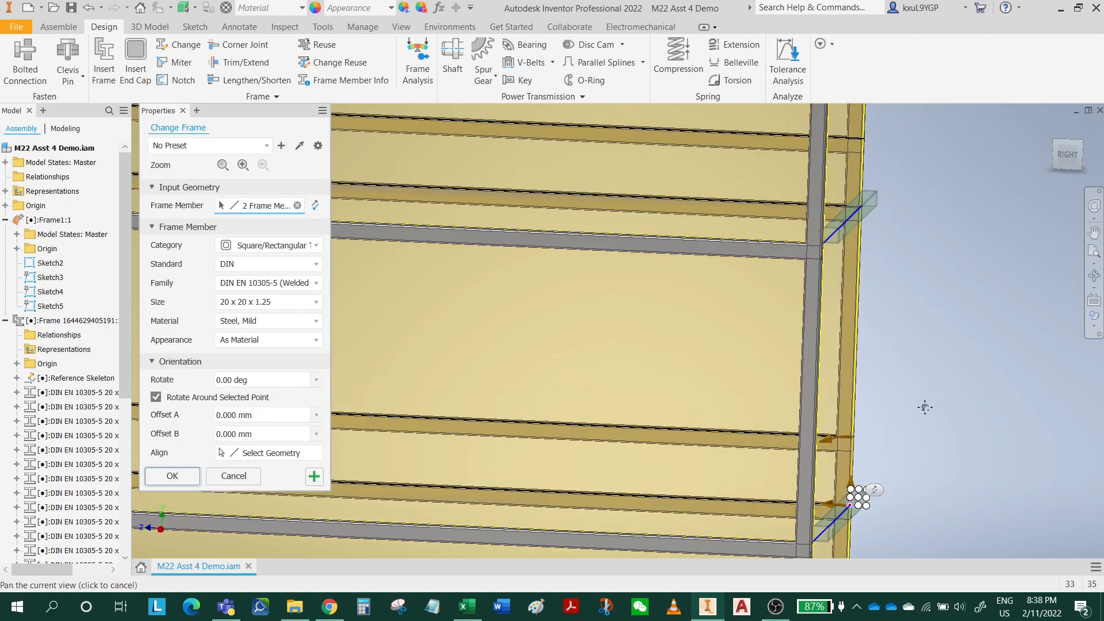
scroll(872, 505, up, 3)
middle_drag(868, 504, 907, 384)
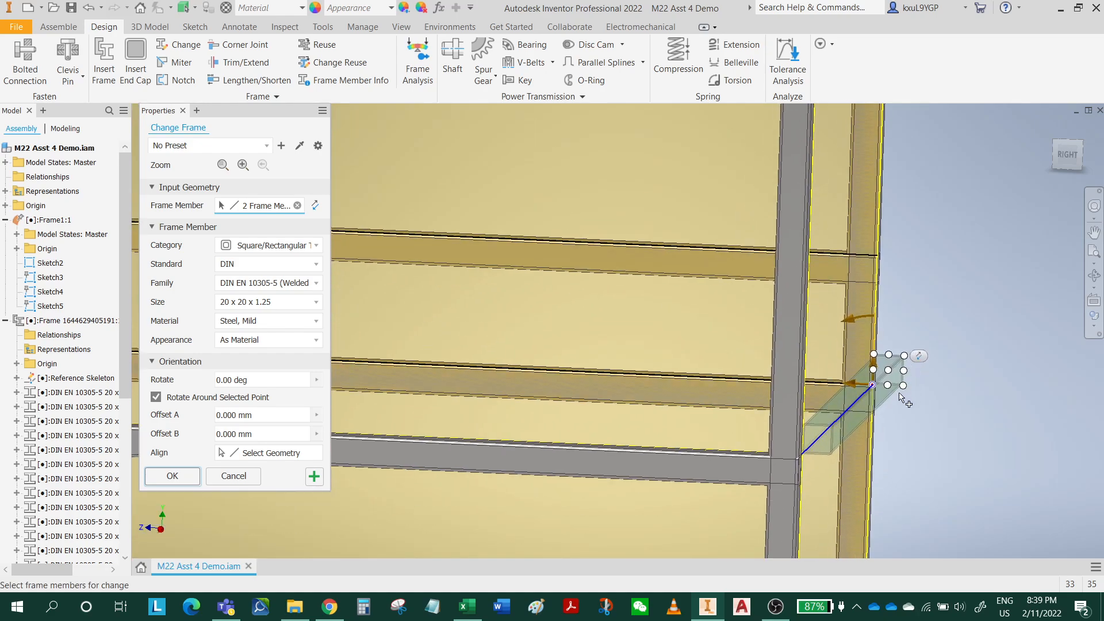
click(903, 356)
middle_drag(937, 308, 909, 577)
middle_drag(927, 347, 953, 178)
scroll(955, 201, down, 4)
middle_drag(935, 460, 1064, 474)
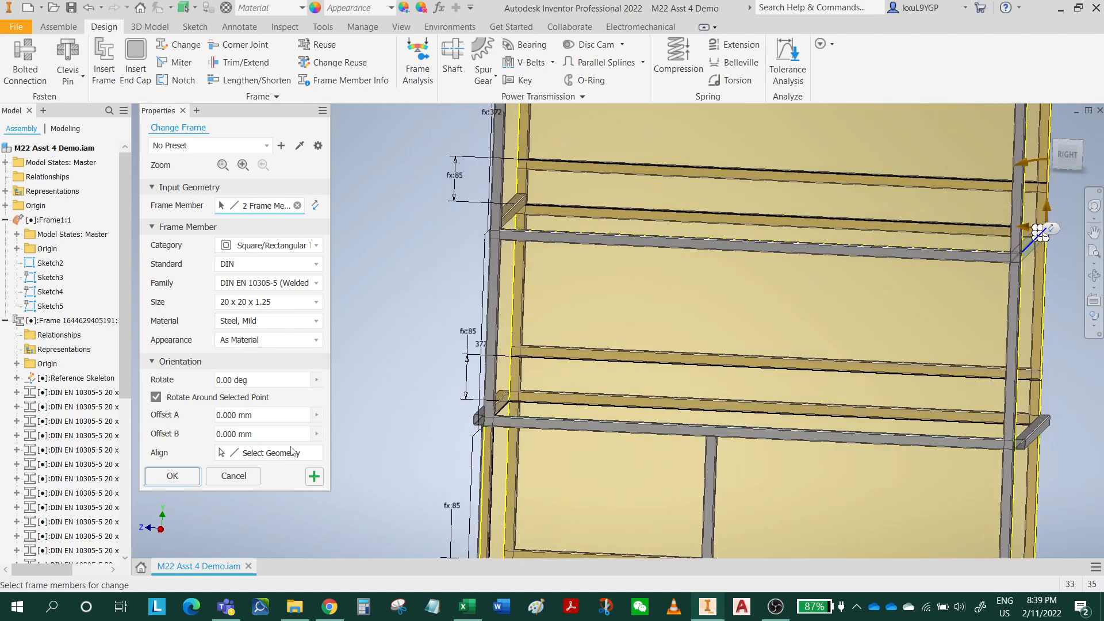
click(172, 476)
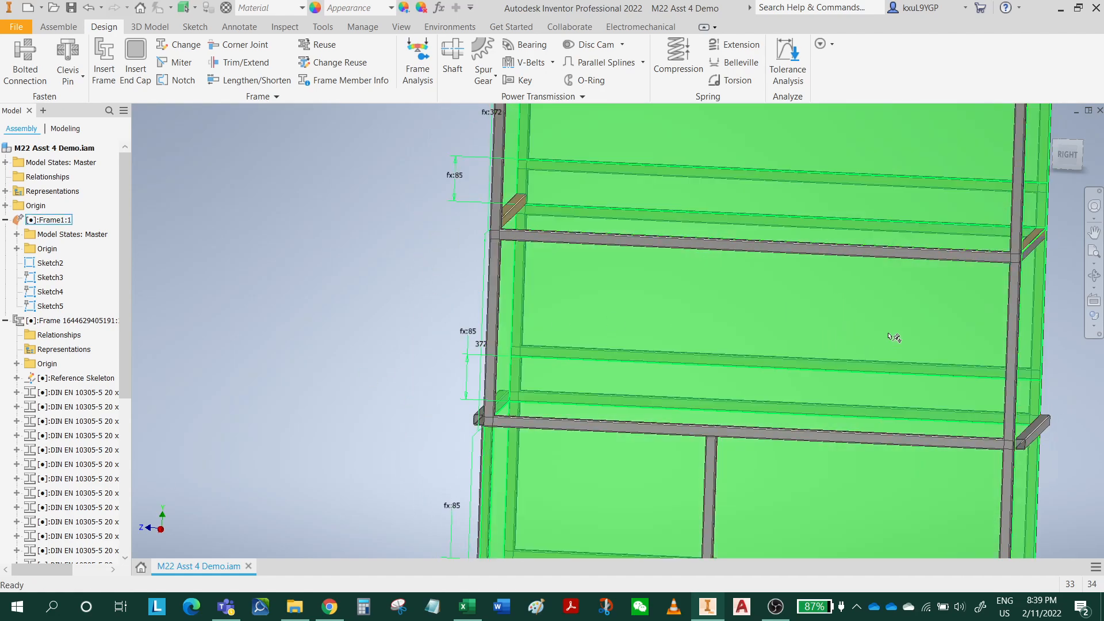
- Edit the 580 mm end's depth-wise member on the shelf level above the central upright, anchoring it at the lower outer profile corner
middle_drag(988, 329, 729, 308)
scroll(787, 388, up, 3)
scroll(748, 427, down, 5)
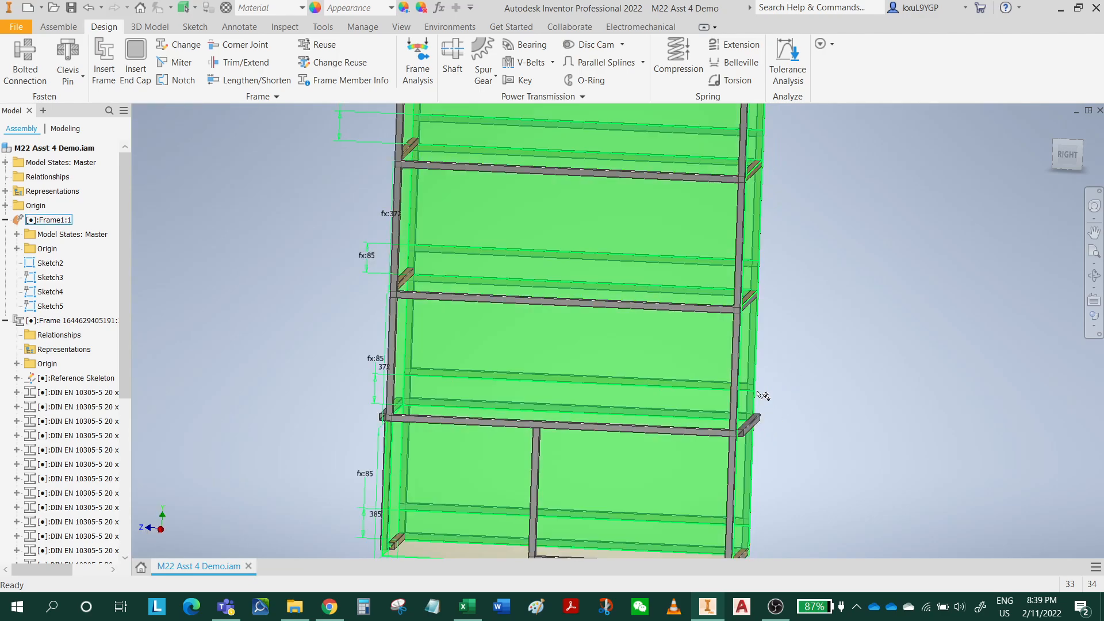
scroll(760, 396, down, 2)
middle_drag(759, 395, 817, 433)
scroll(816, 431, up, 5)
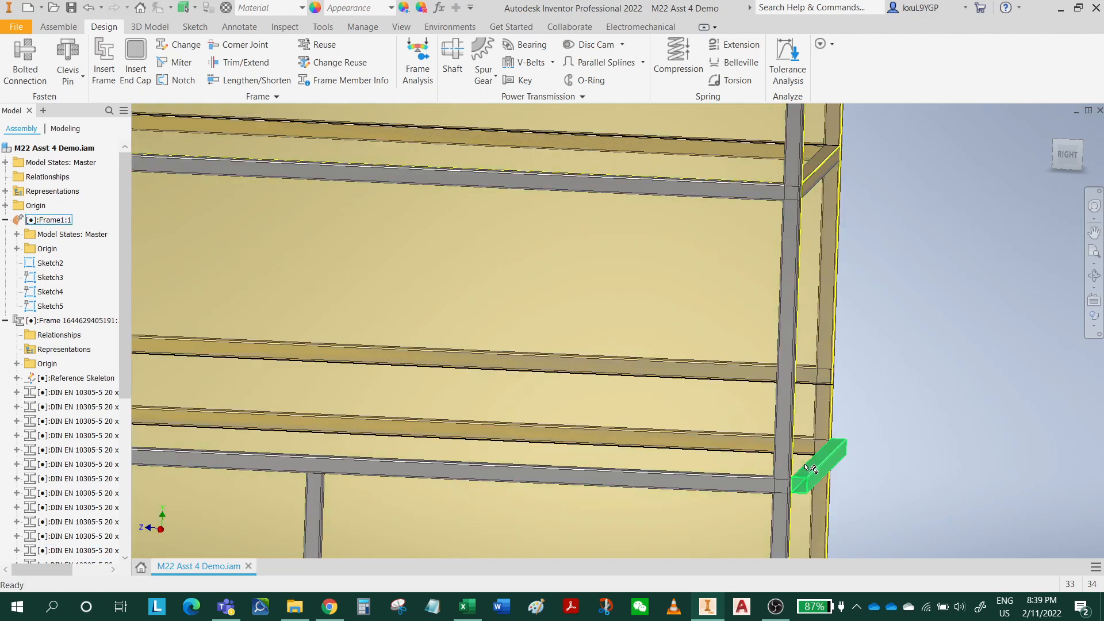
scroll(811, 468, down, 4)
scroll(862, 218, up, 4)
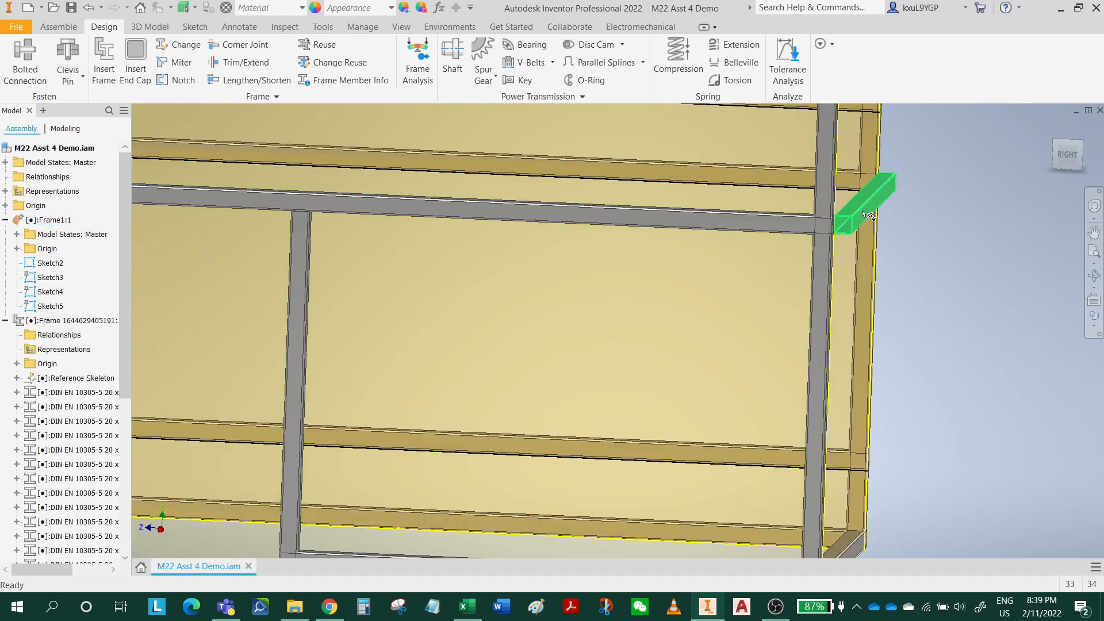
right_click(867, 215)
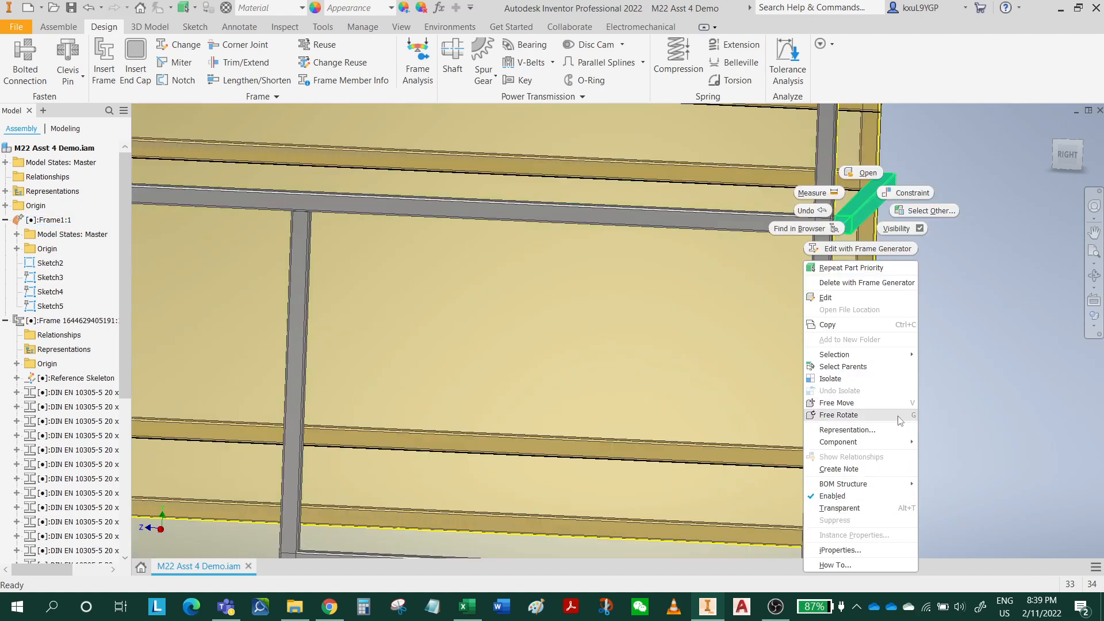
click(868, 249)
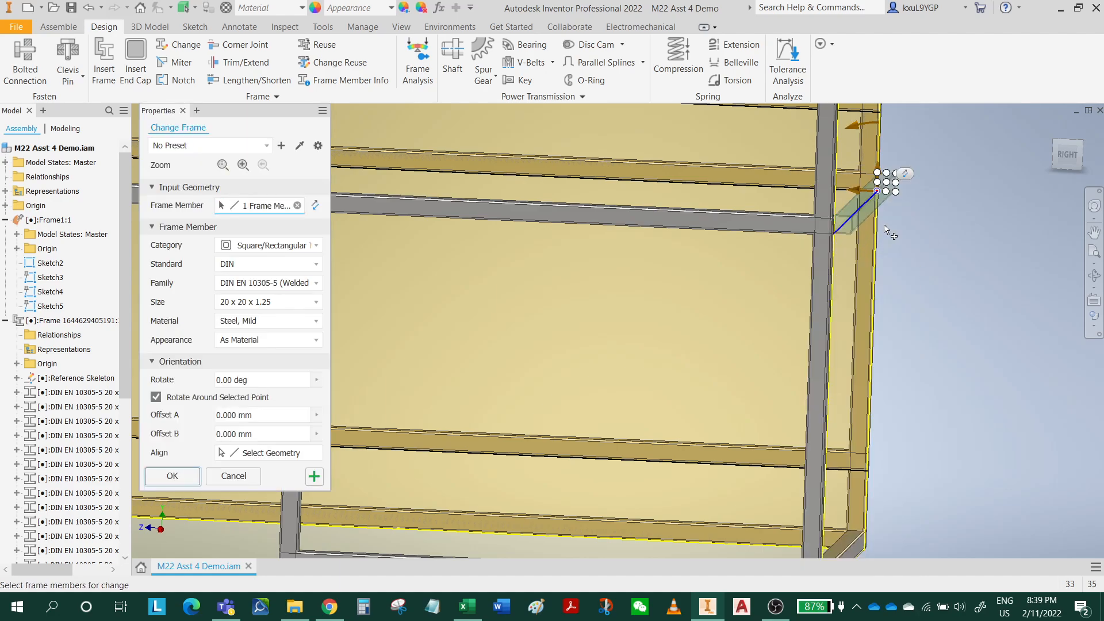
scroll(888, 193, down, 2)
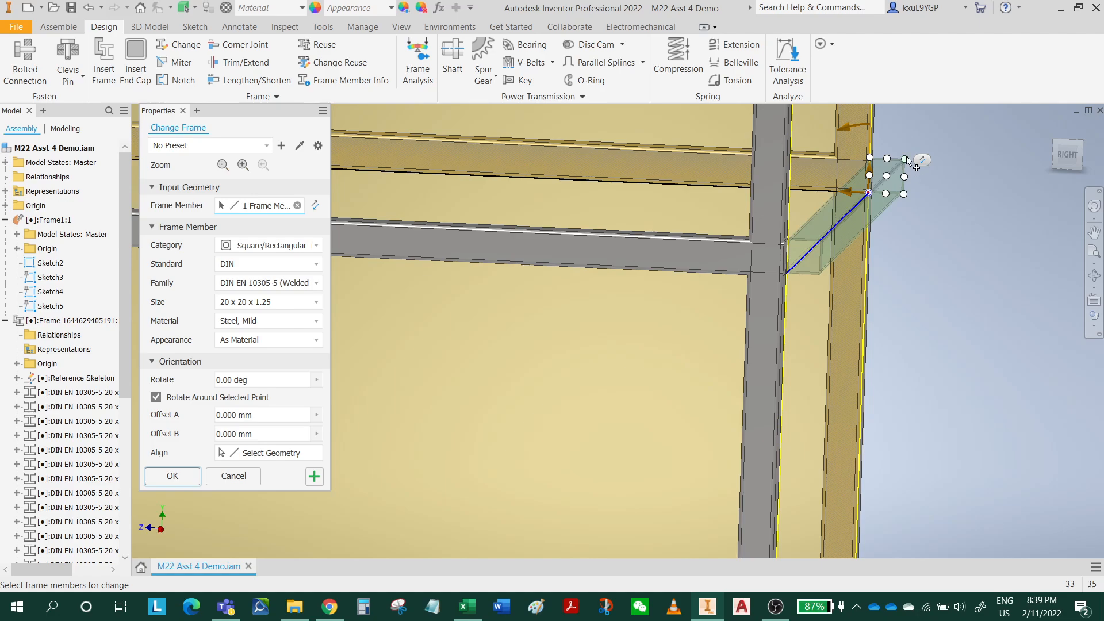
click(903, 194)
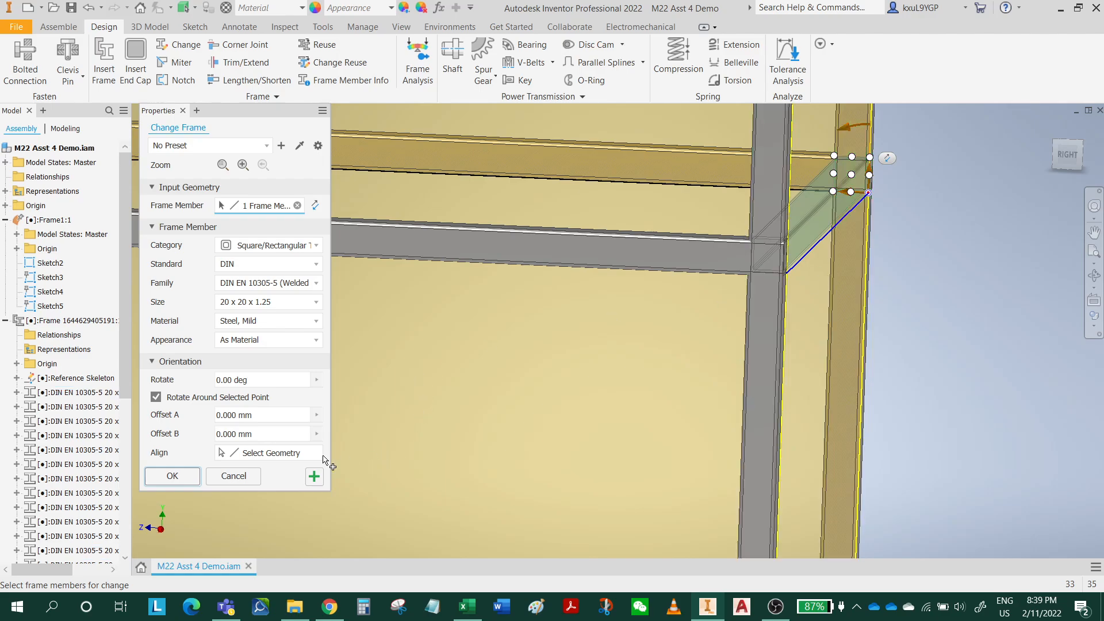
click(165, 483)
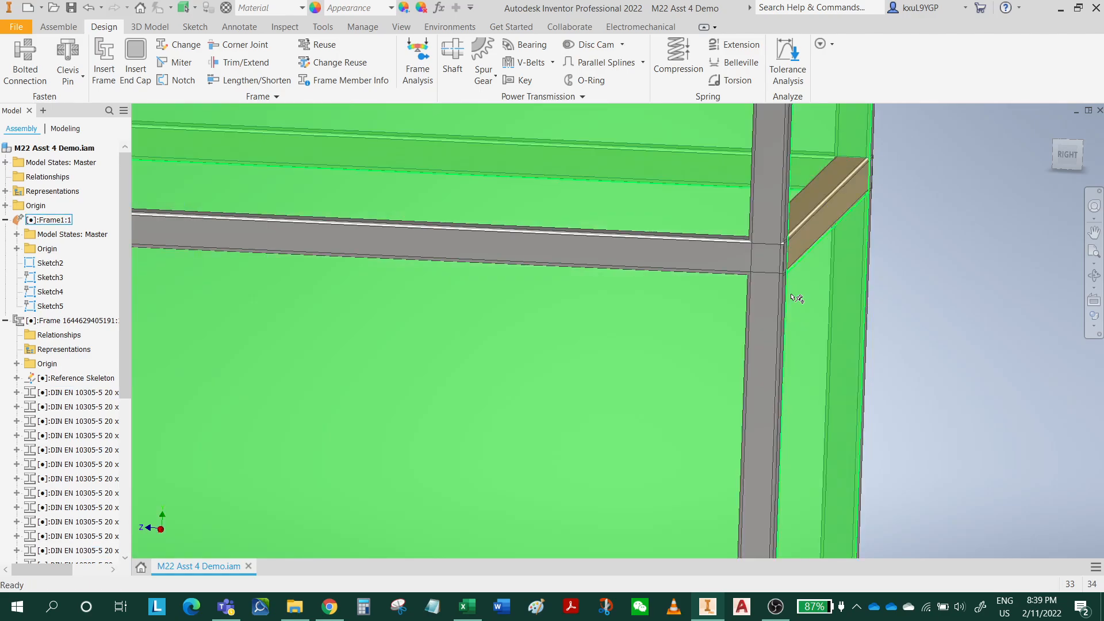
- Edit the top depth-wise member at the 281 mm end of the frame with Frame Generator, anchoring it at its upper outer profile corner
scroll(884, 260, down, 5)
mouse_move(884, 259)
shift+middle_down()
mouse_move(919, 249)
mouse_move(836, 259)
mouse_move(873, 262)
shift+middle_up()
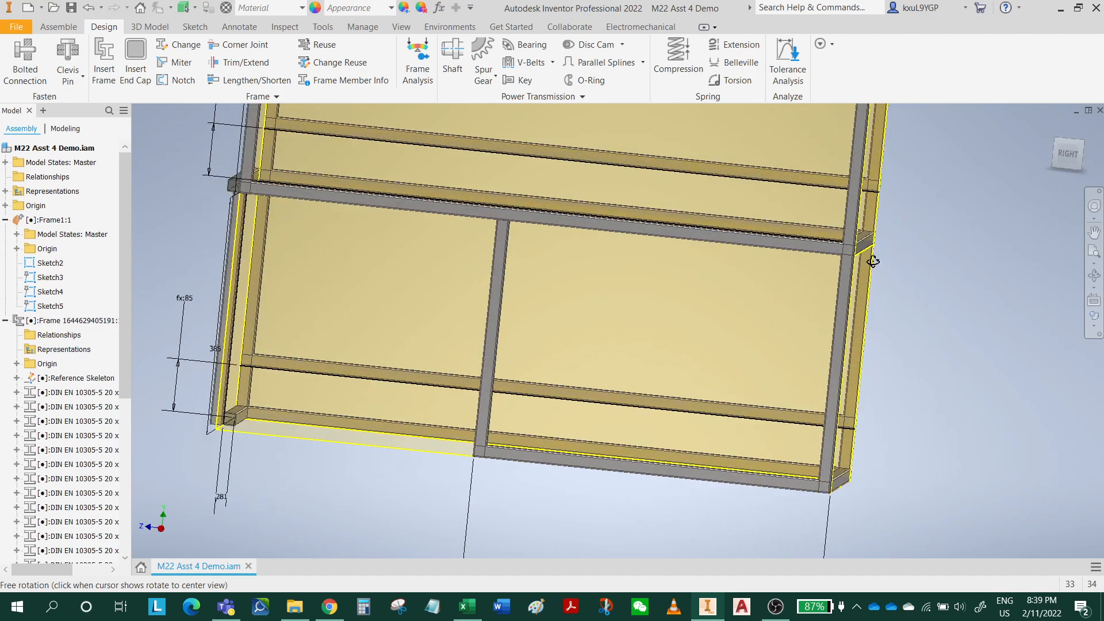
middle_drag(461, 301, 746, 515)
shift+middle_drag(581, 402, 619, 496)
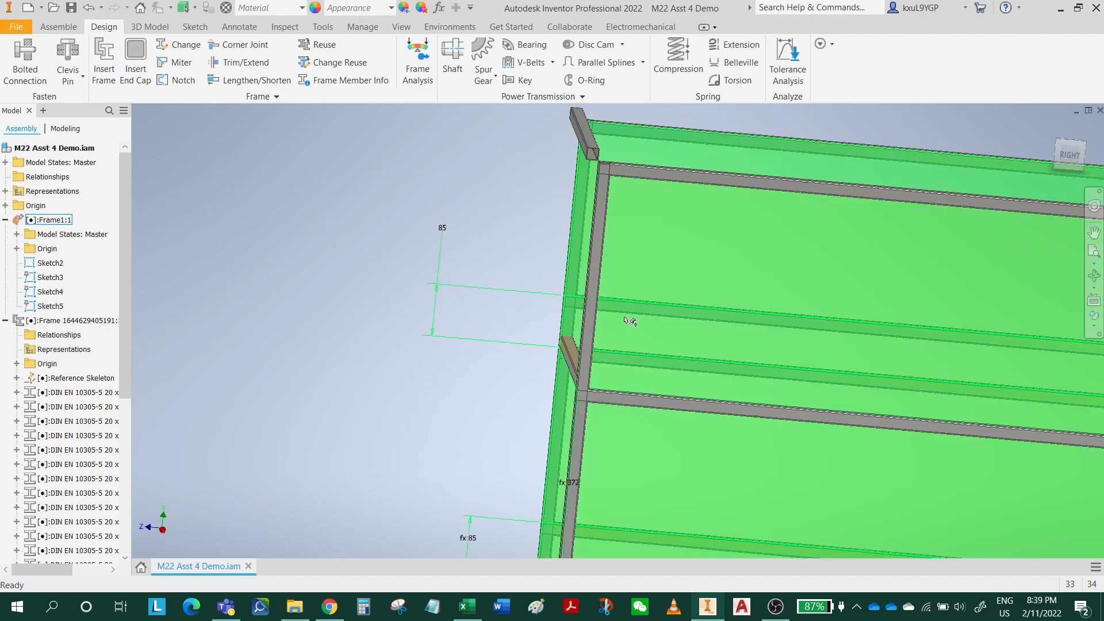
scroll(614, 228, up, 3)
middle_drag(614, 224, 616, 512)
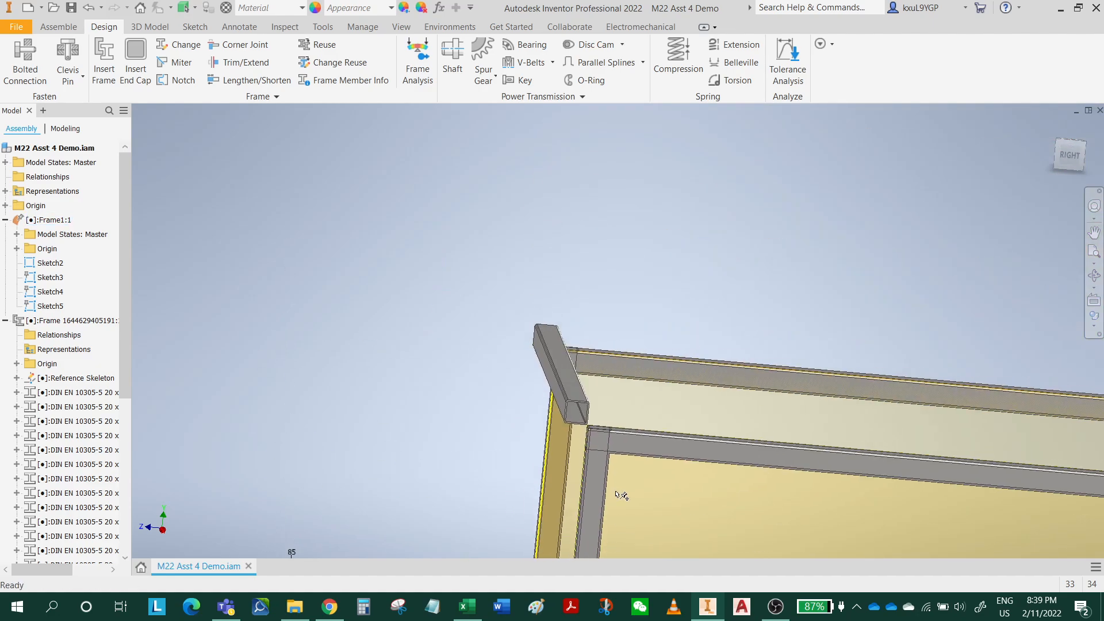
right_click(563, 380)
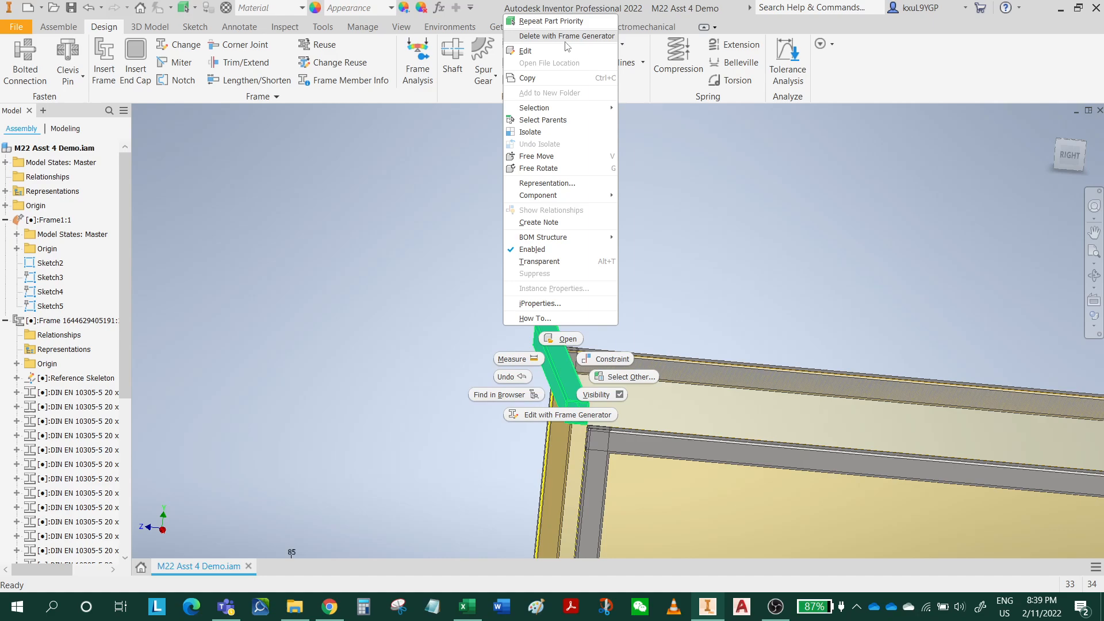
click(556, 419)
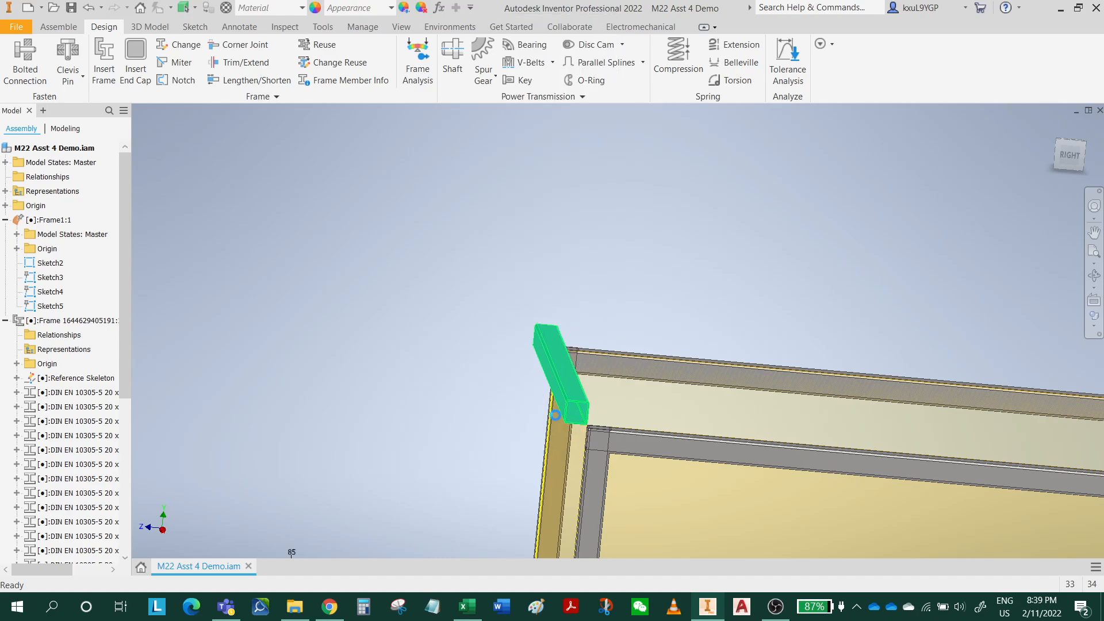
shift+middle_drag(628, 415, 607, 402)
scroll(578, 364, up, 5)
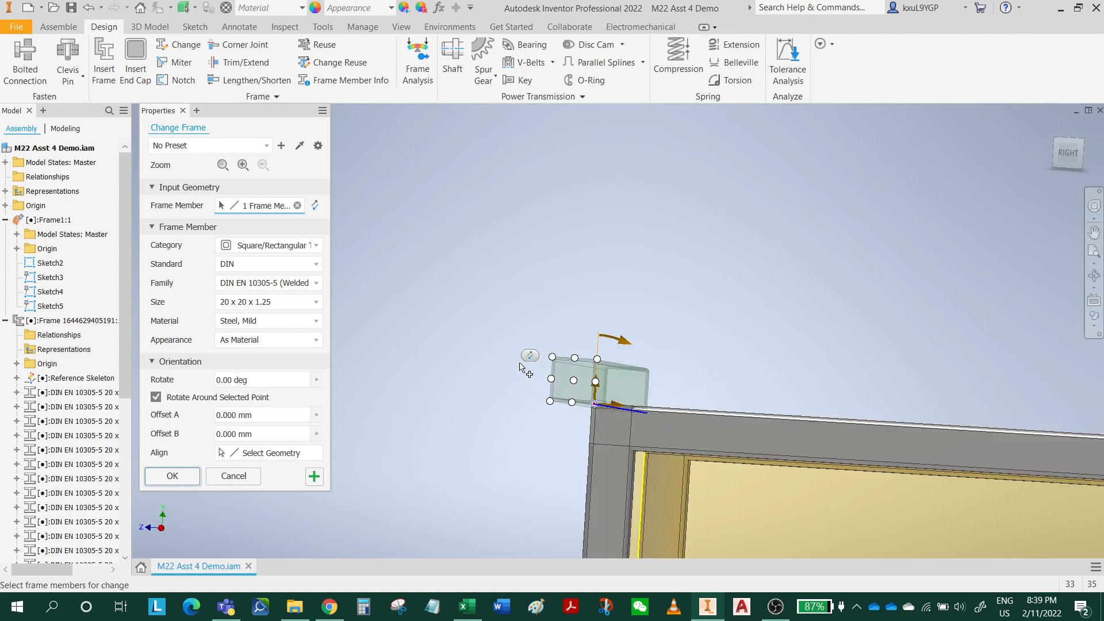
click(582, 352)
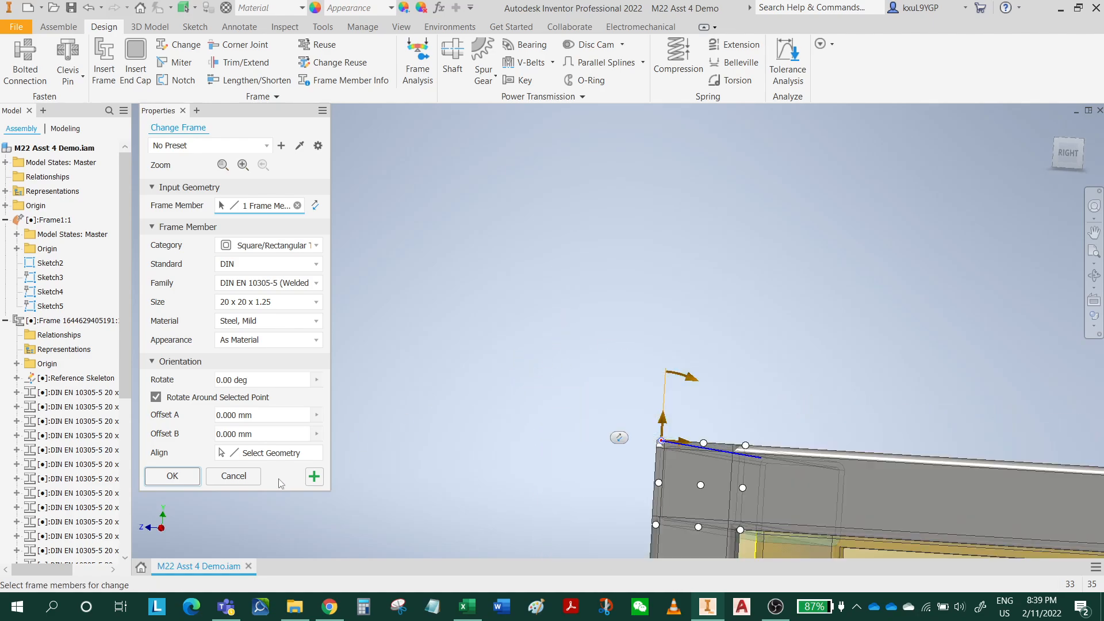
click(174, 477)
- Edit the 281 mm end's depth-wise member directly above the short upright with Frame Generator, anchoring it at its lower outer profile corner
scroll(647, 406, down, 6)
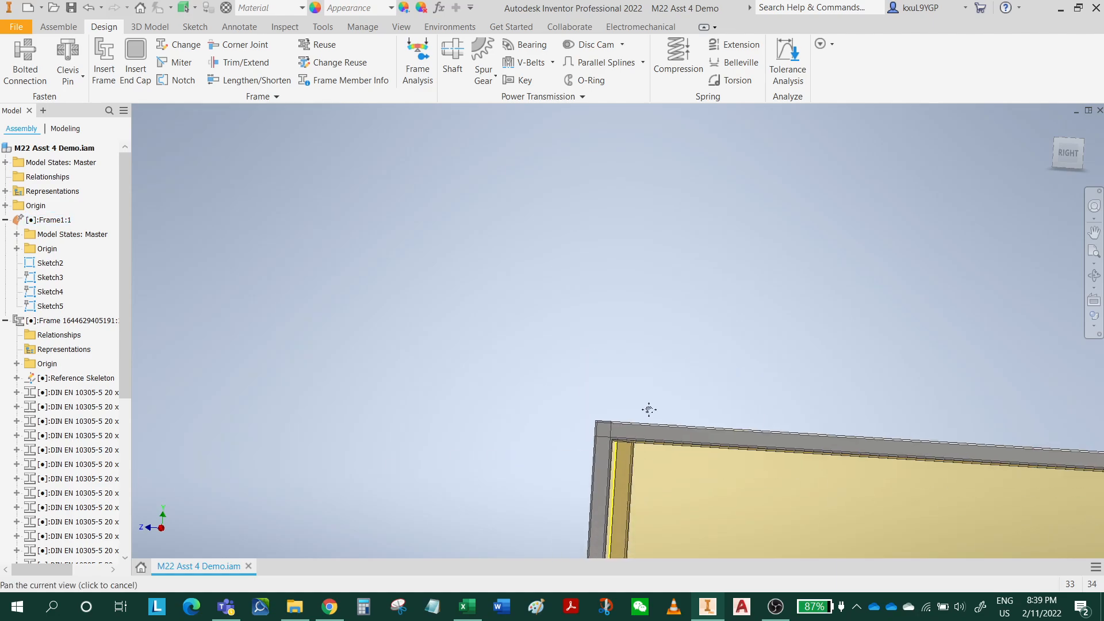
scroll(665, 275, up, 5)
shift+middle_drag(666, 276, 769, 168)
scroll(767, 168, down, 5)
scroll(715, 380, up, 3)
middle_drag(716, 411, 655, 233)
shift+middle_drag(684, 322, 714, 324)
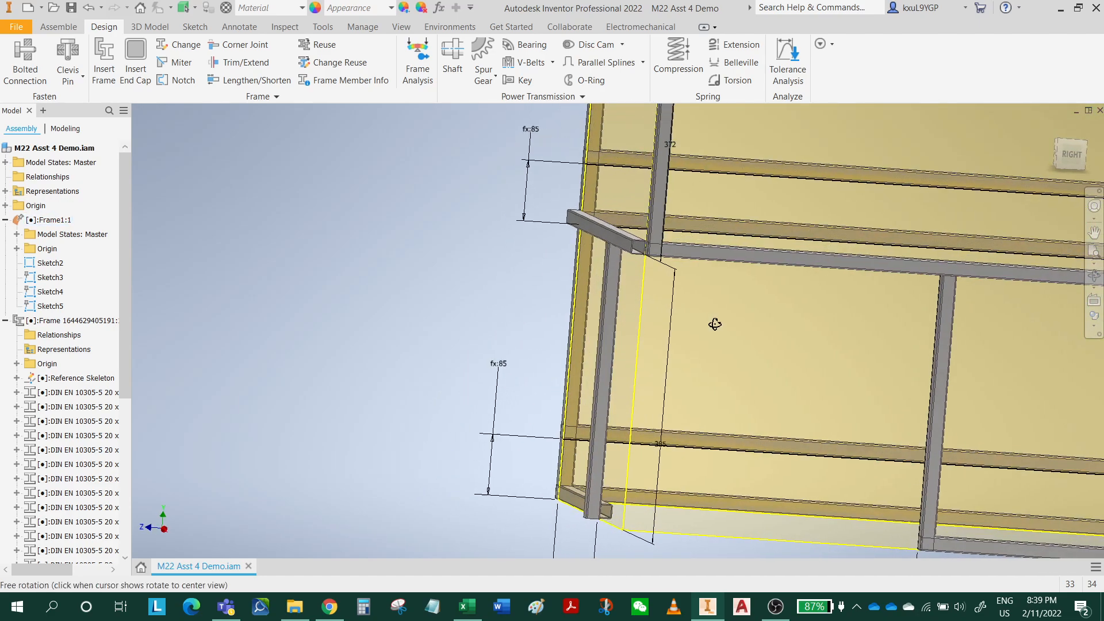
right_click(615, 227)
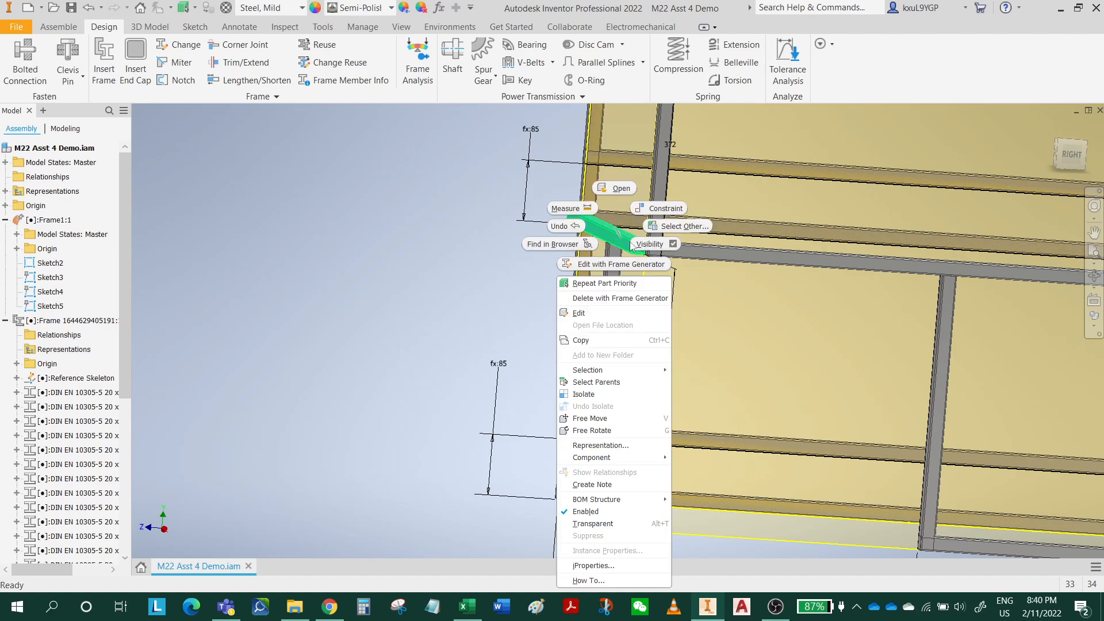
click(620, 272)
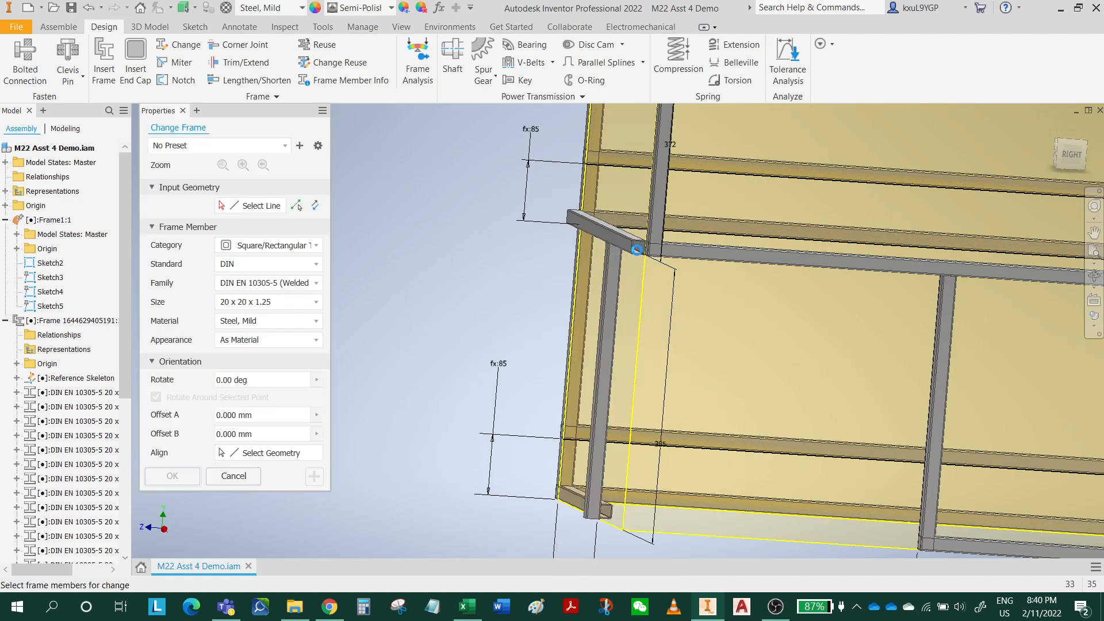
scroll(648, 257, down, 2)
scroll(644, 254, down, 4)
shift+middle_drag(646, 256, 733, 352)
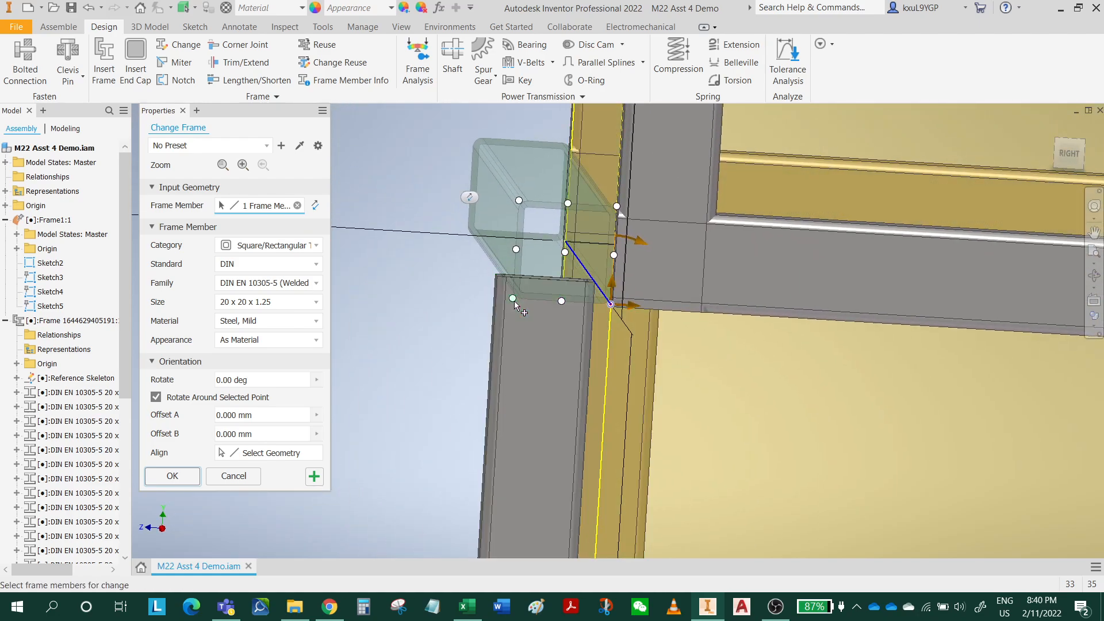
shift+middle_drag(548, 312, 509, 248)
click(466, 172)
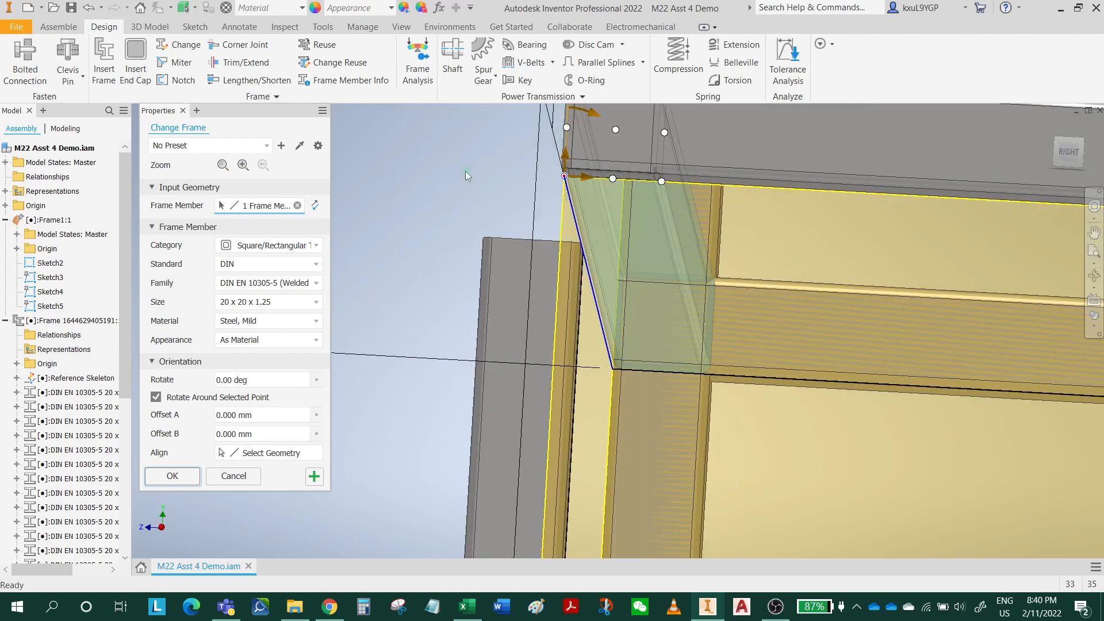
click(172, 476)
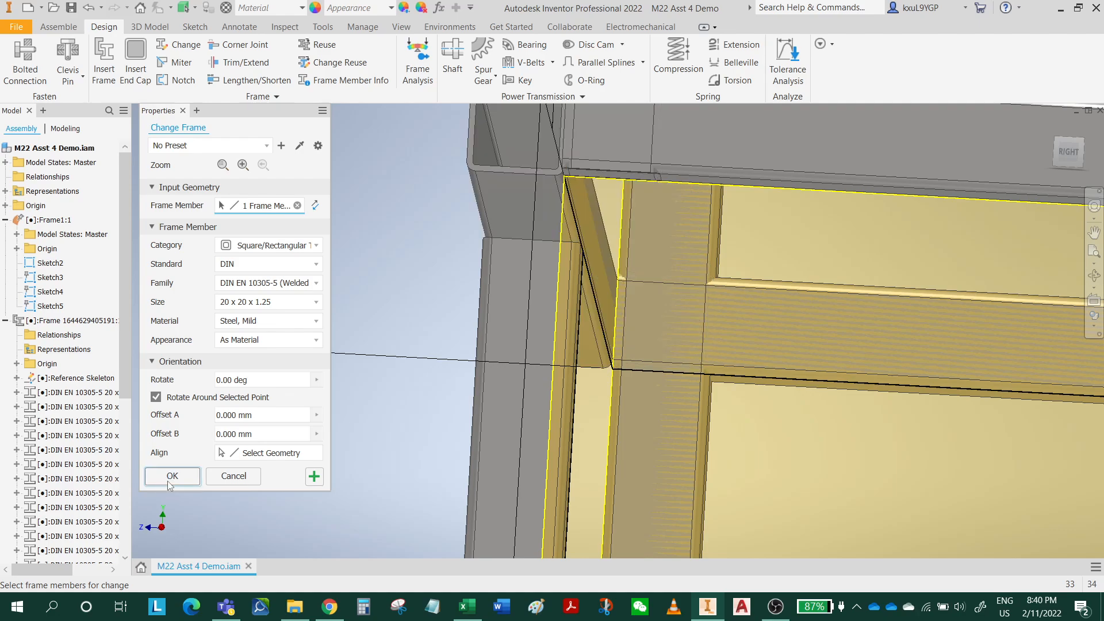
- Edit the short upright at the 281 mm end with Frame Generator, anchoring its outer profile corner so it sits inside the 281 mm dimension
scroll(530, 166, up, 5)
scroll(603, 274, down, 5)
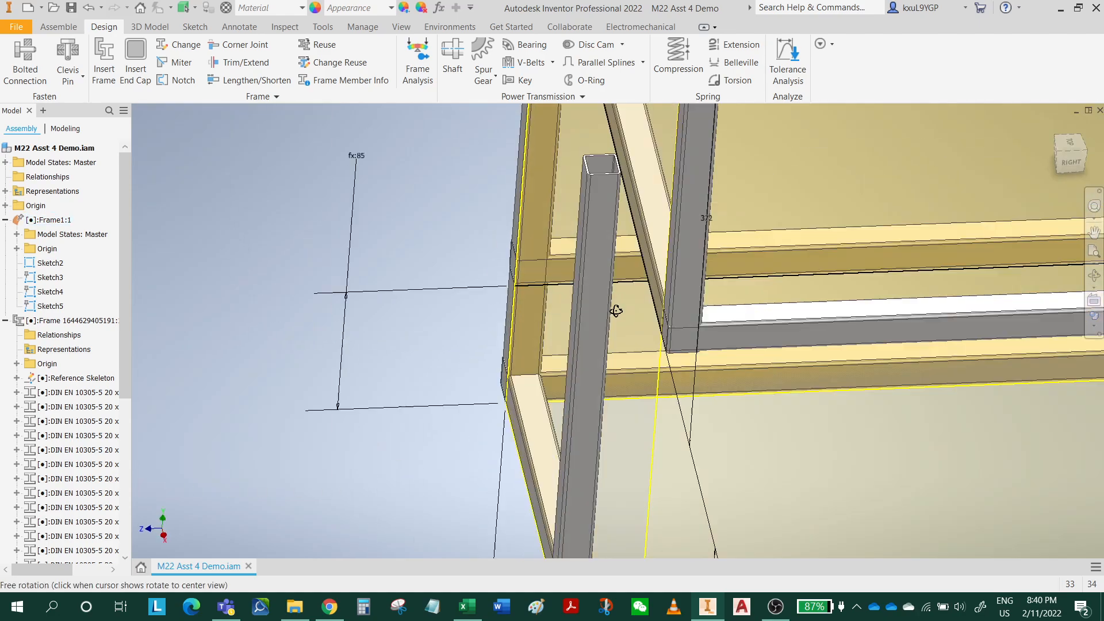
right_click(596, 259)
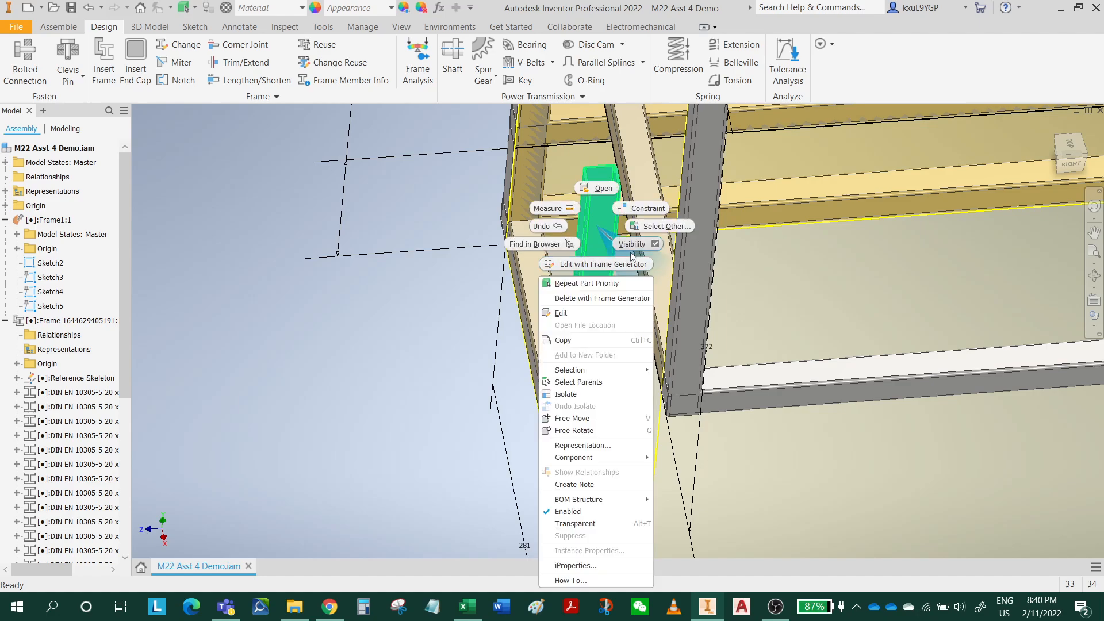
click(607, 277)
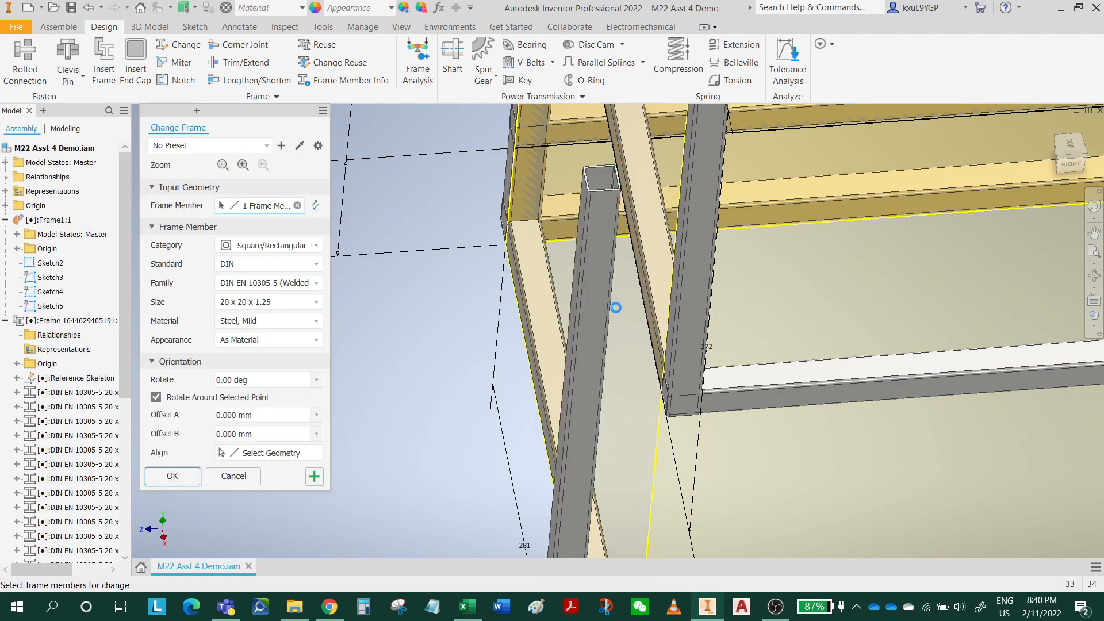
middle_drag(614, 330, 646, 182)
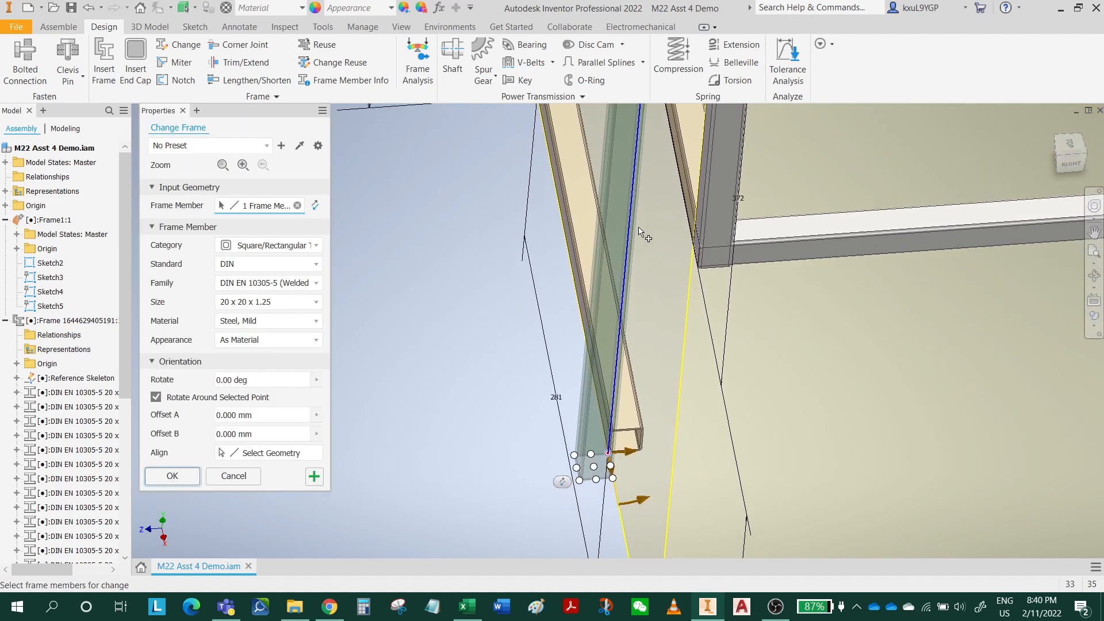
click(574, 455)
shift+middle_drag(649, 467, 826, 427)
middle_drag(624, 432, 777, 453)
scroll(793, 389, down, 4)
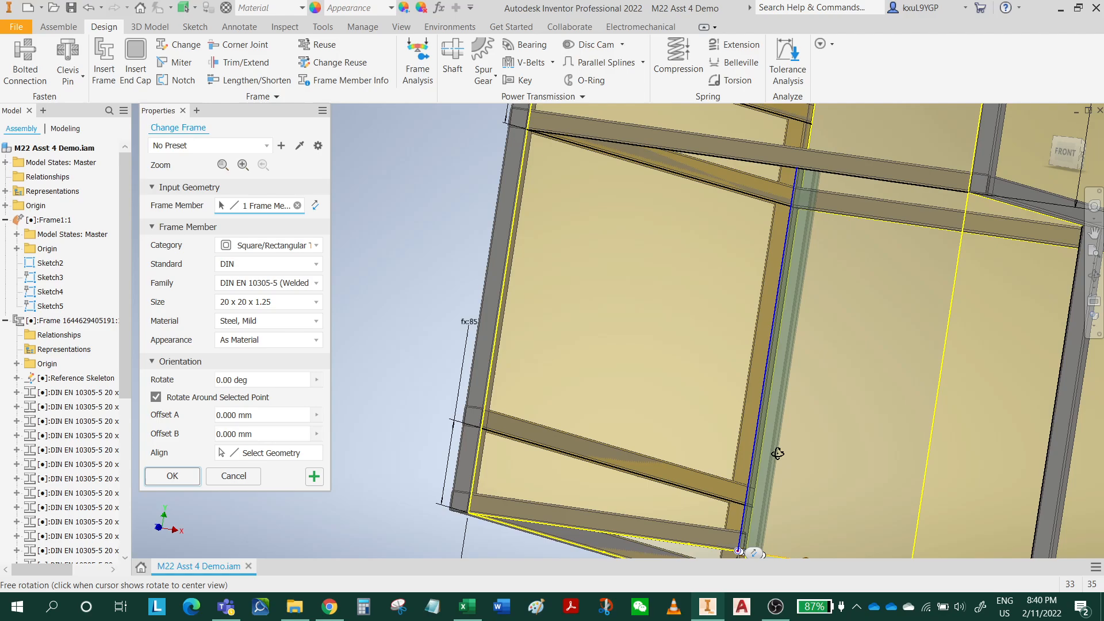
shift+middle_drag(772, 491, 714, 486)
scroll(813, 364, up, 3)
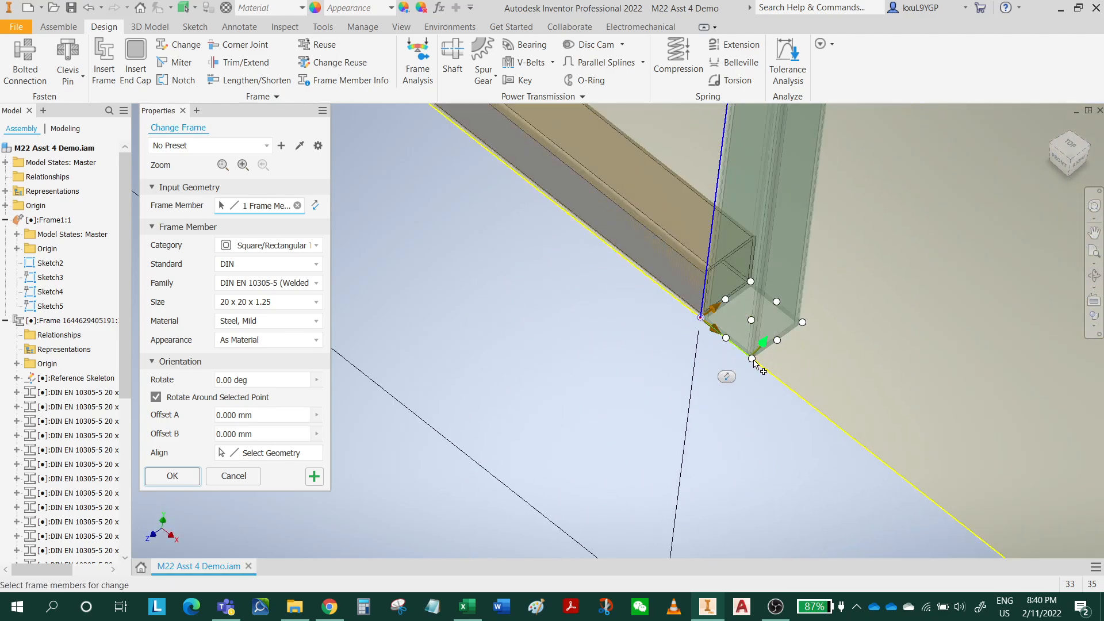
scroll(752, 362, up, 3)
scroll(757, 354, down, 5)
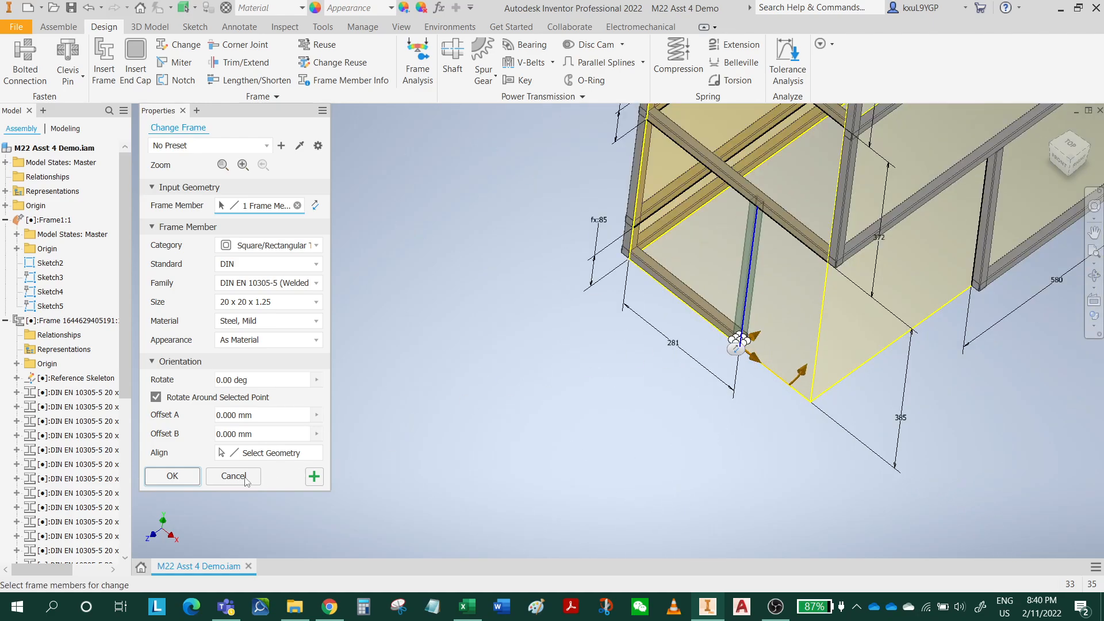
click(174, 482)
- Check the alignment of the frame members in the top, front, right and home views
scroll(914, 292, down, 4)
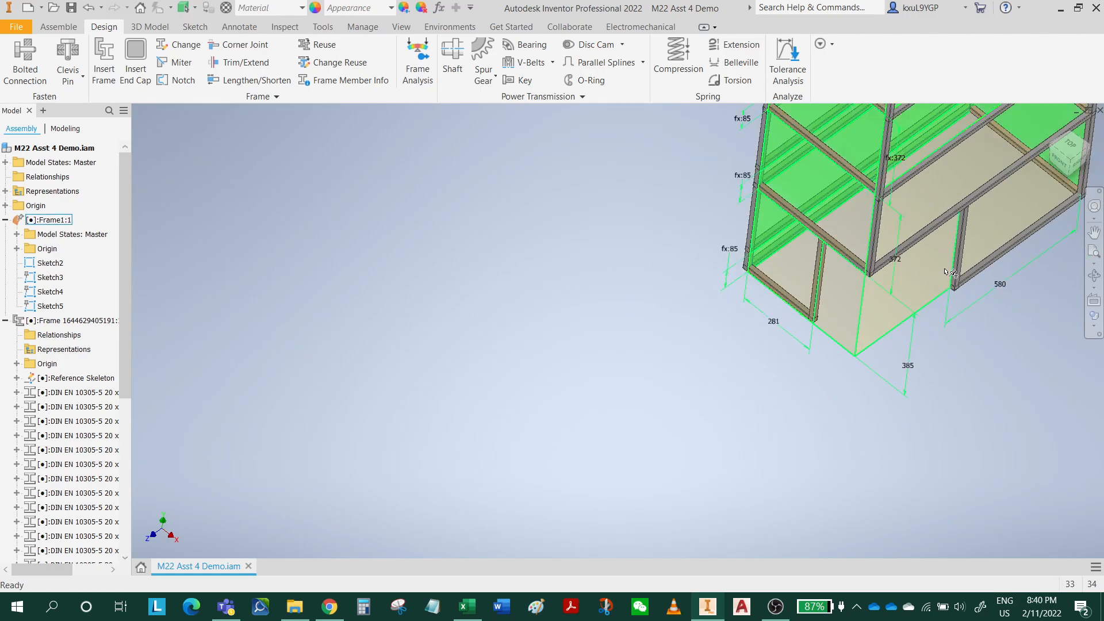
middle_drag(928, 284, 774, 452)
click(1068, 147)
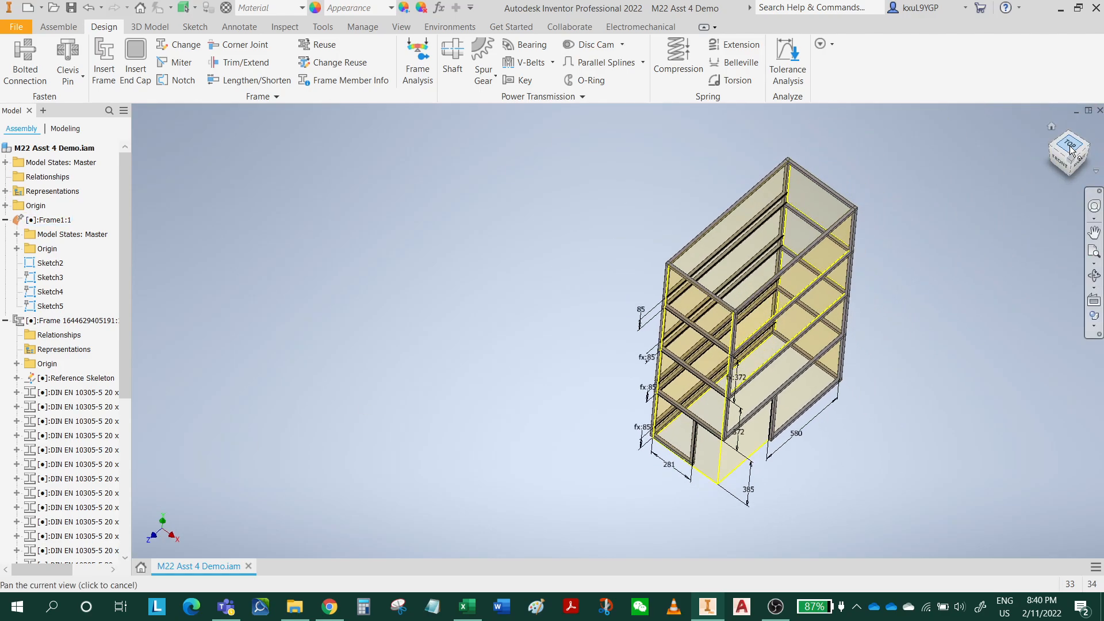
scroll(618, 277, down, 5)
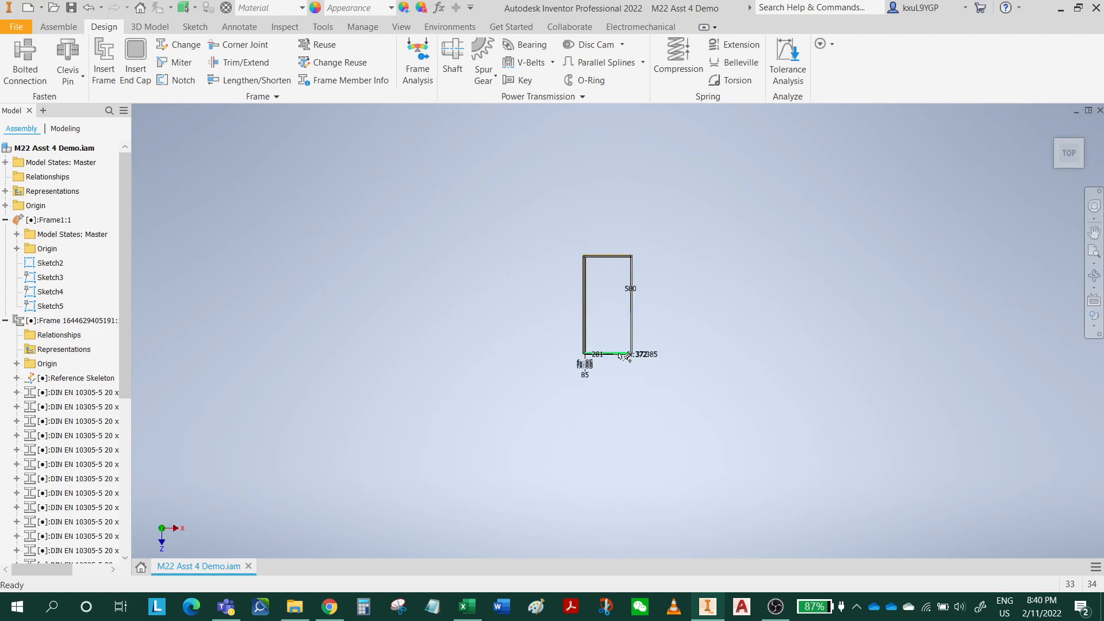
scroll(615, 357, up, 3)
click(1067, 175)
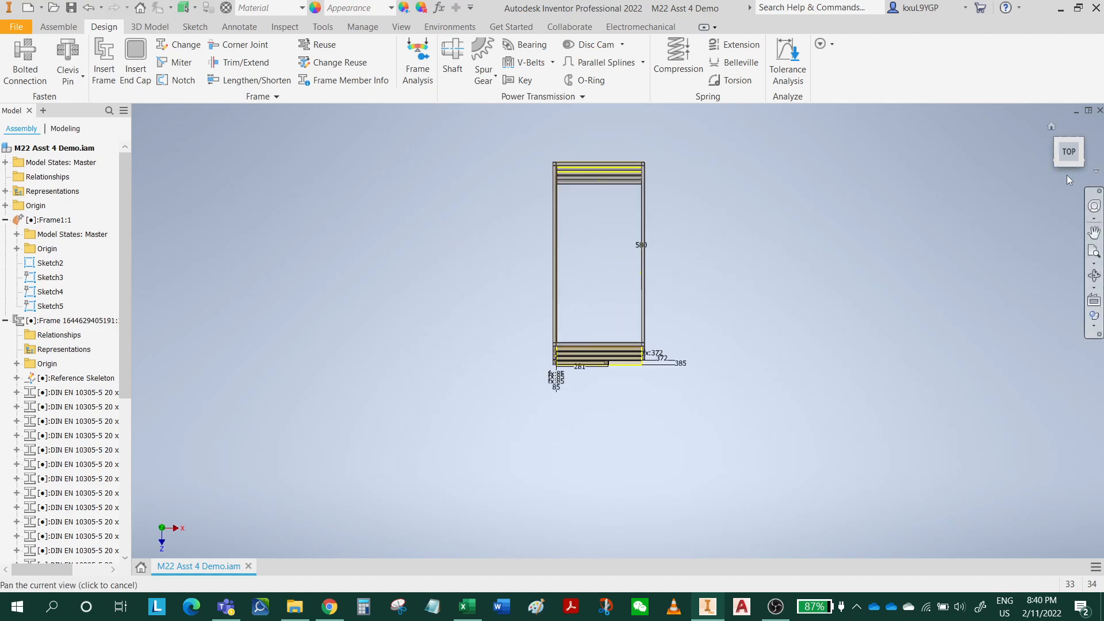
scroll(624, 318, up, 4)
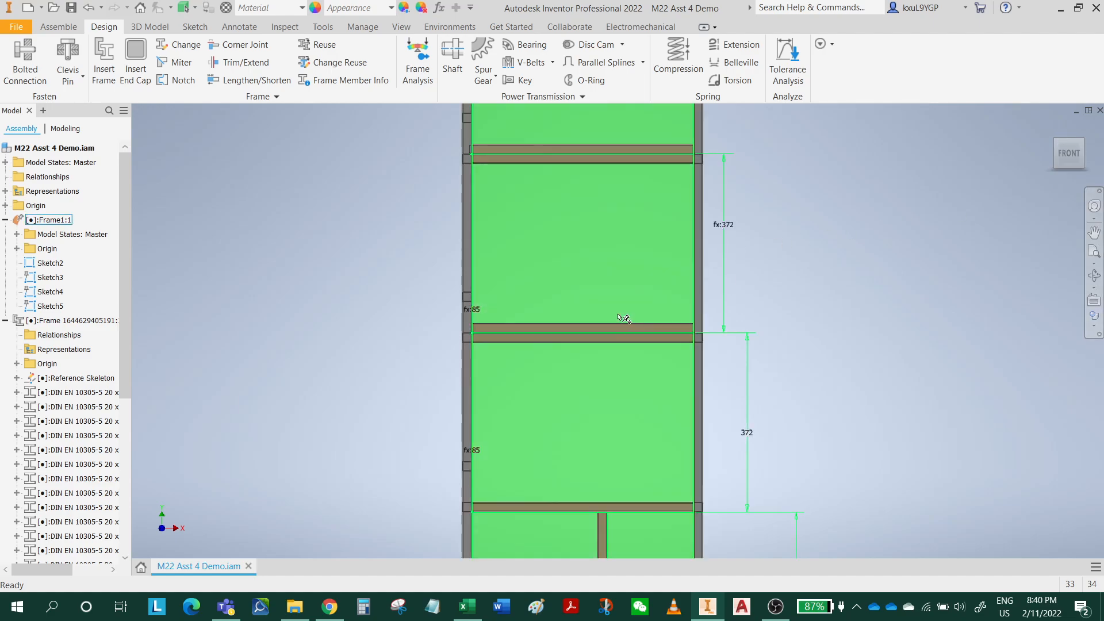
scroll(624, 318, down, 3)
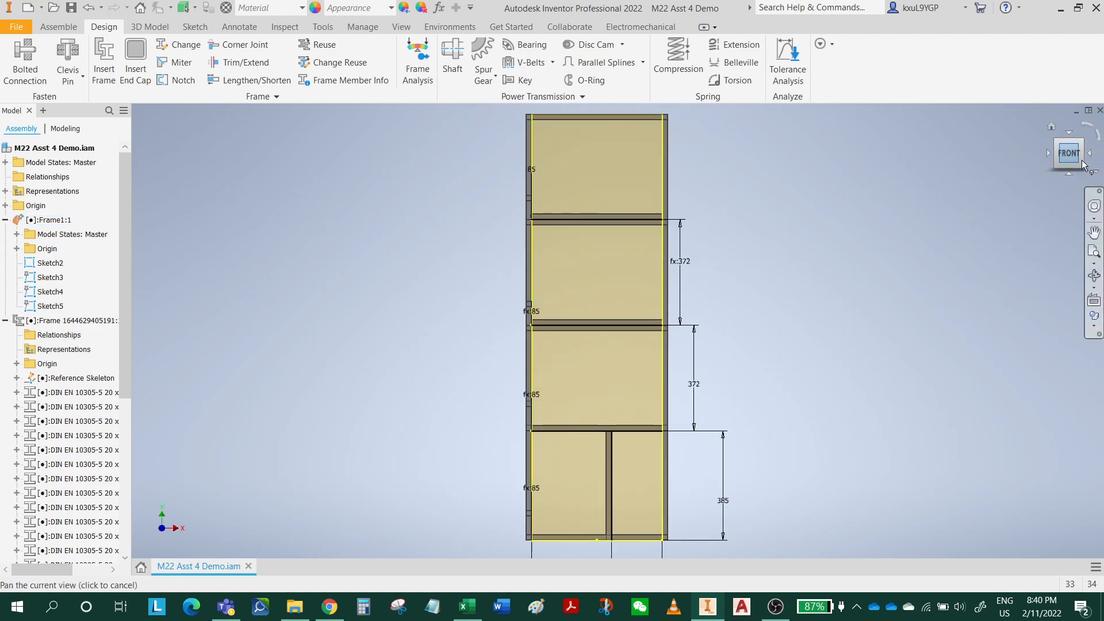
click(1090, 153)
scroll(637, 262, up, 2)
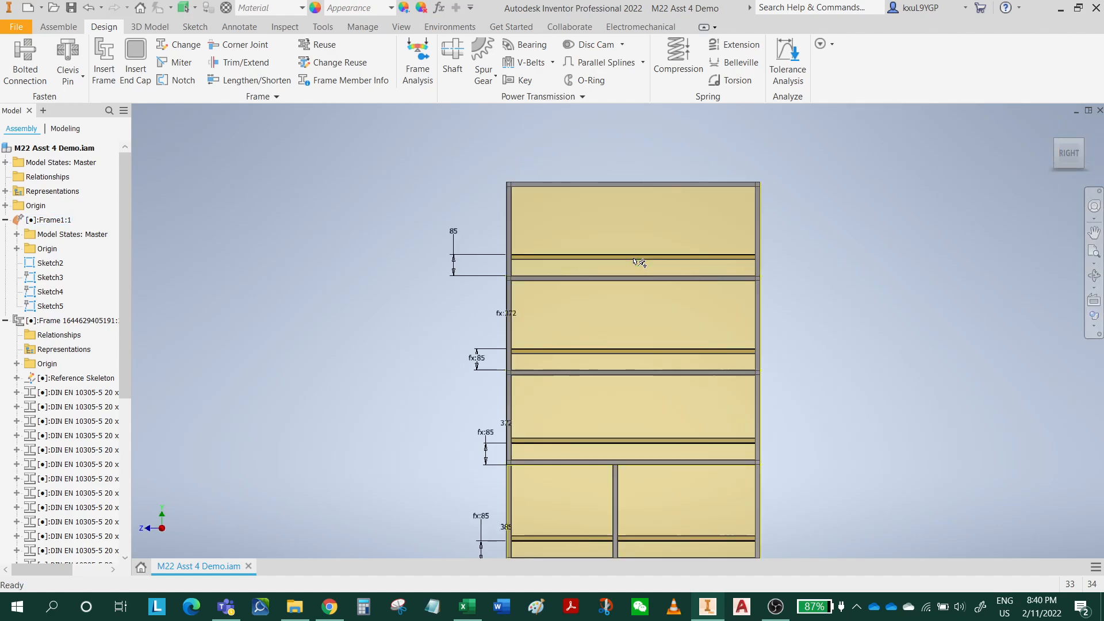
scroll(637, 263, down, 2)
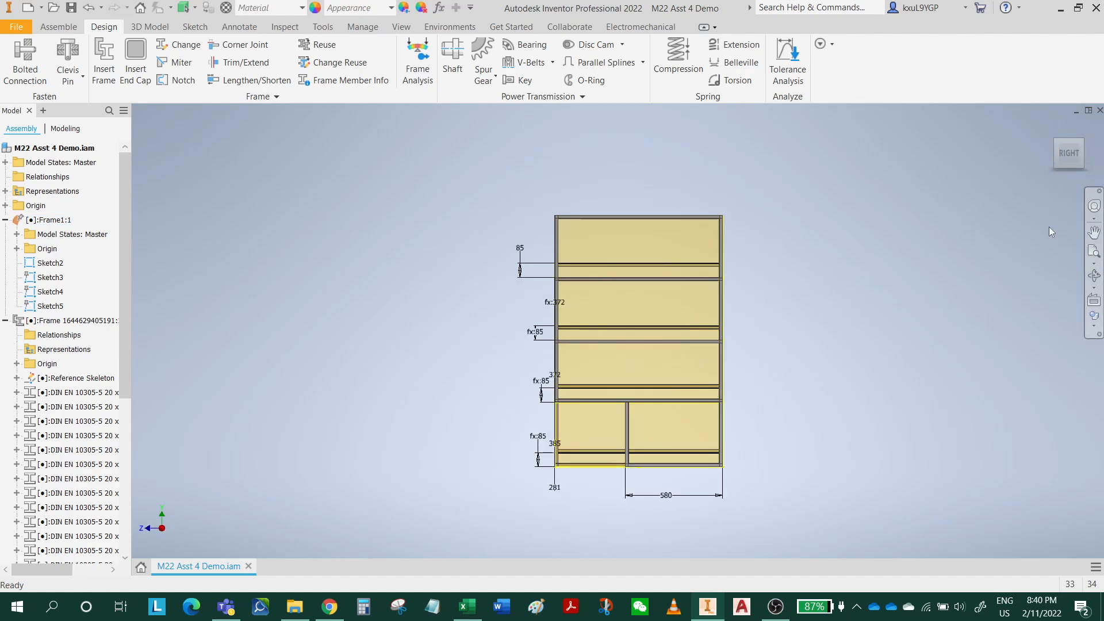
click(1051, 127)
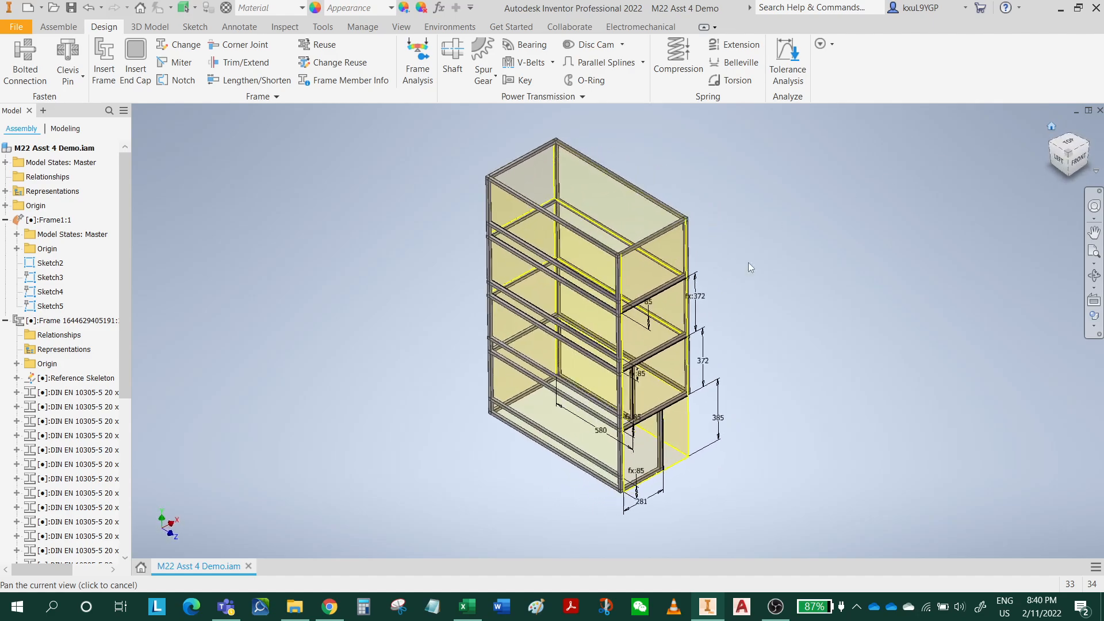
- Hide the Frame1:1 skeleton part so only the frame members are displayed
click(48, 220)
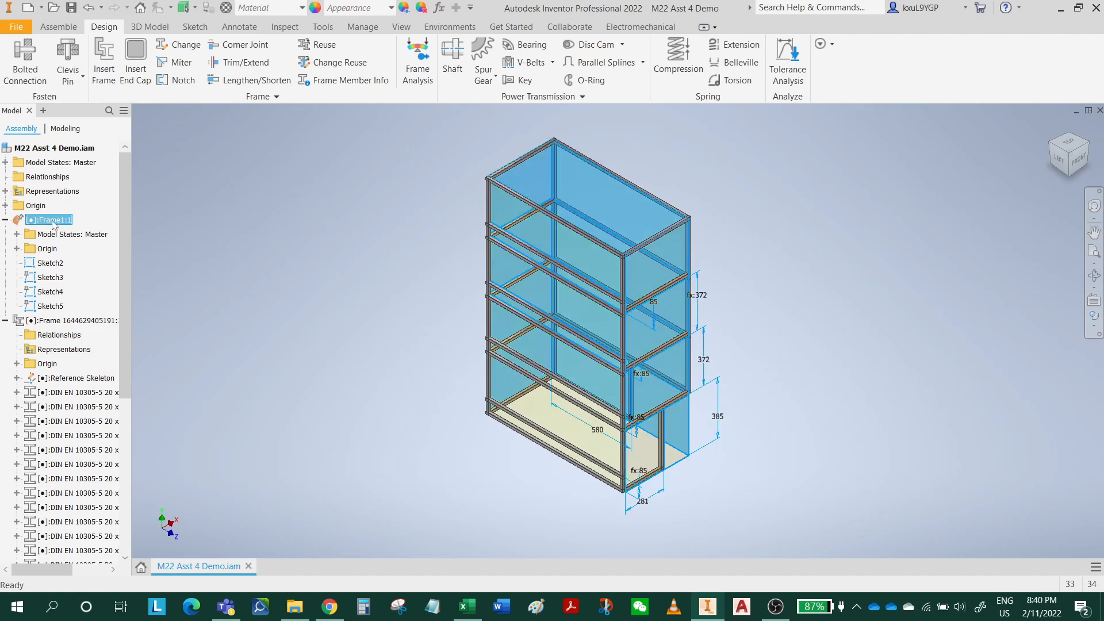
right_click(51, 220)
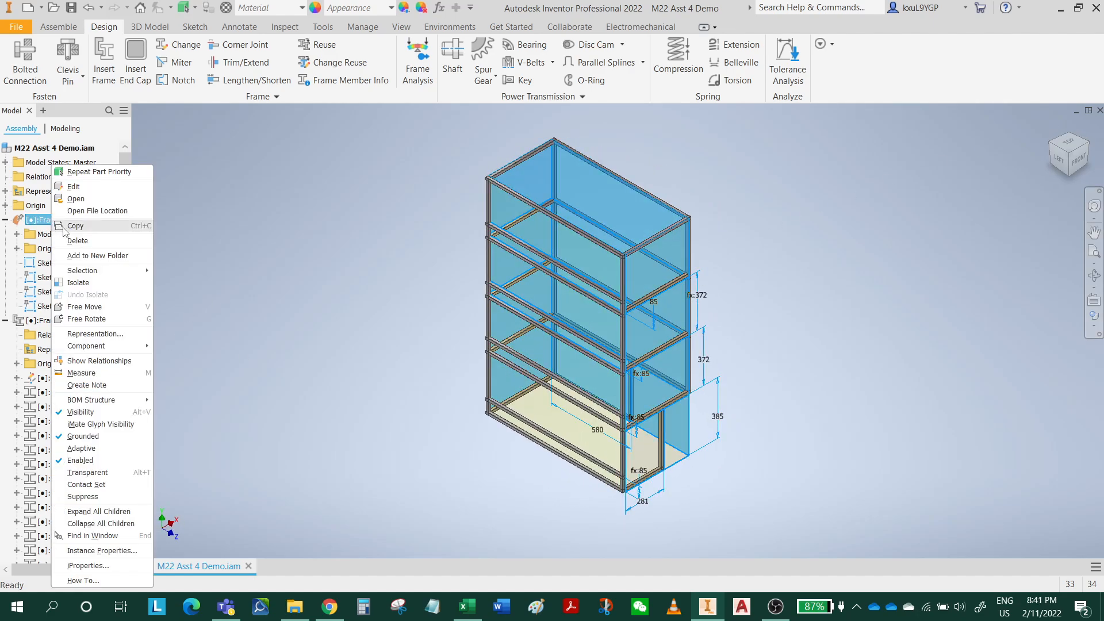
click(102, 416)
scroll(632, 349, up, 5)
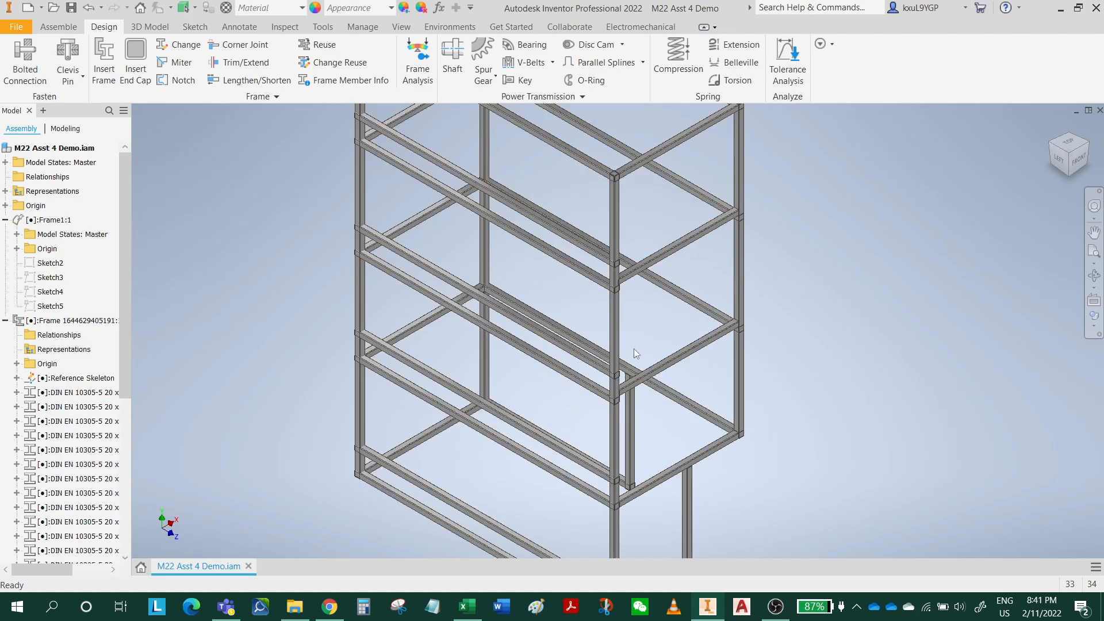
- Save the M22 Asst 4 Demo assembly
click(71, 8)
click(697, 189)
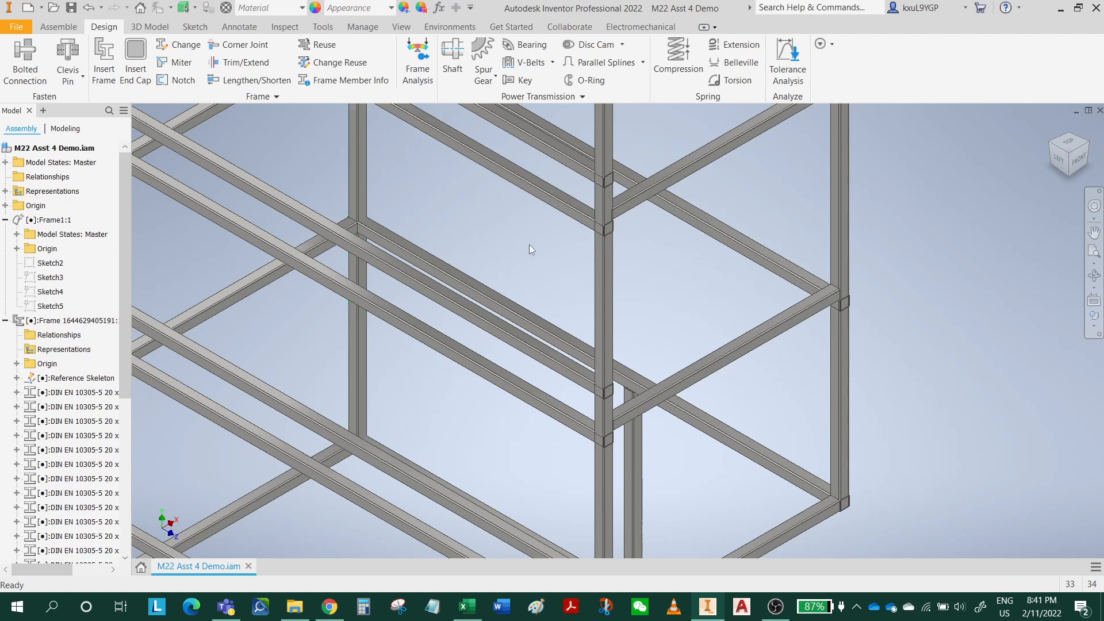
scroll(529, 249, down, 5)
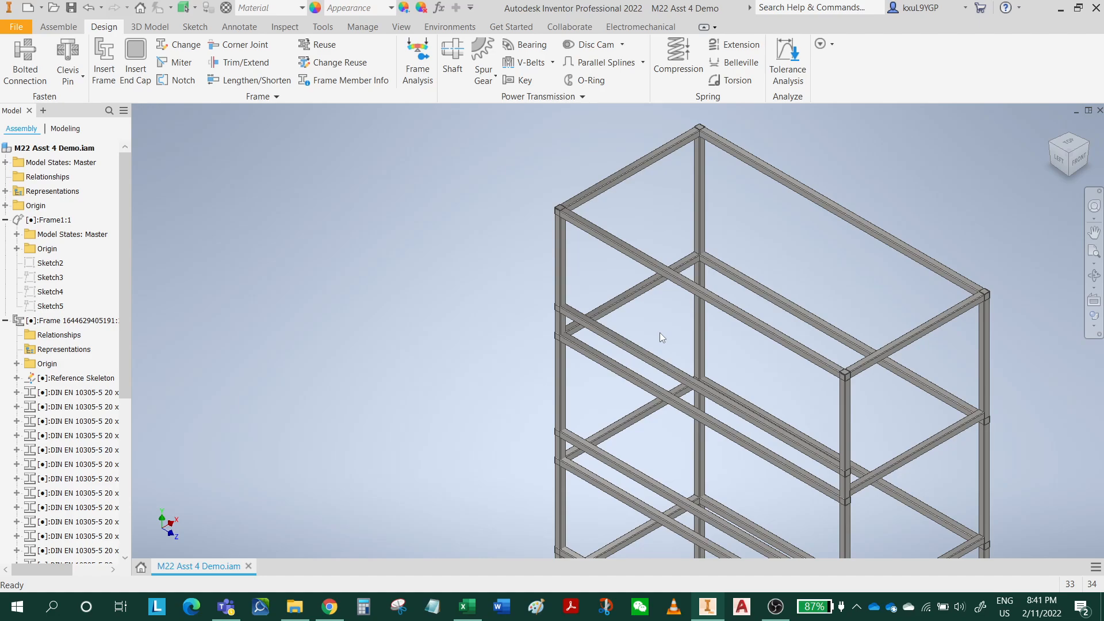
- Miter the joint between the back-left tall upright and the long top rail on the frame's left side
scroll(660, 333, up, 4)
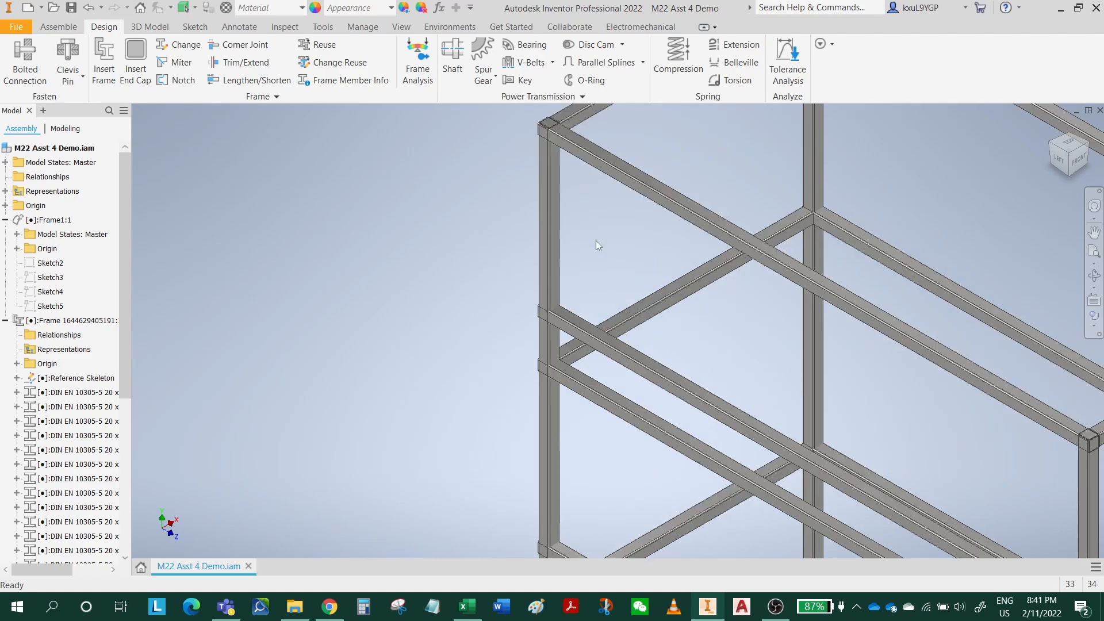
click(173, 63)
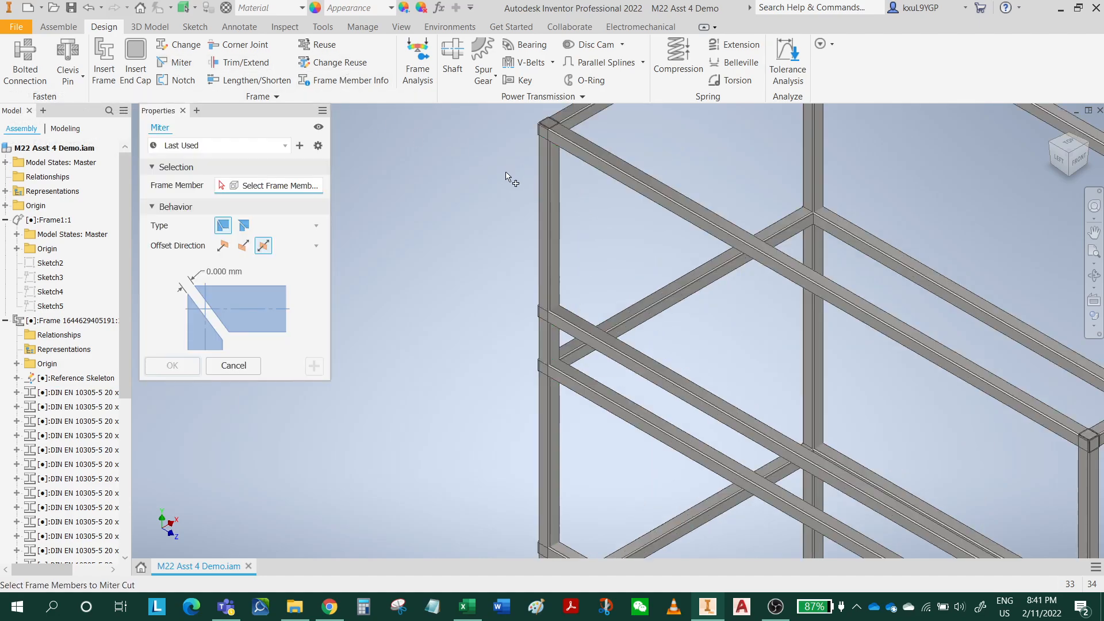
click(553, 193)
click(583, 162)
right_click(584, 162)
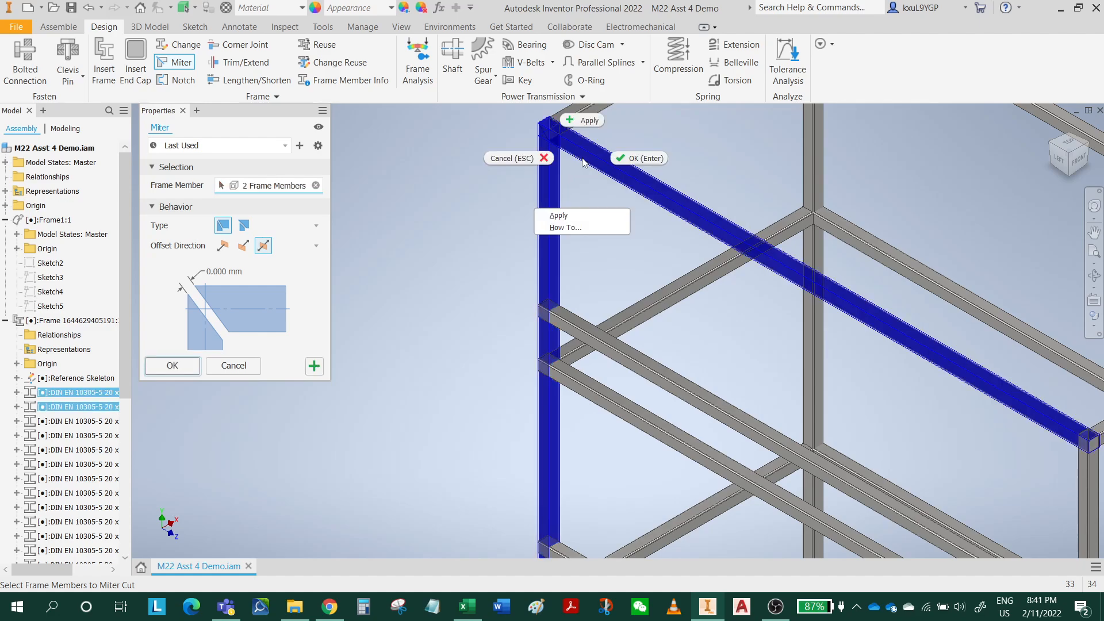
click(592, 121)
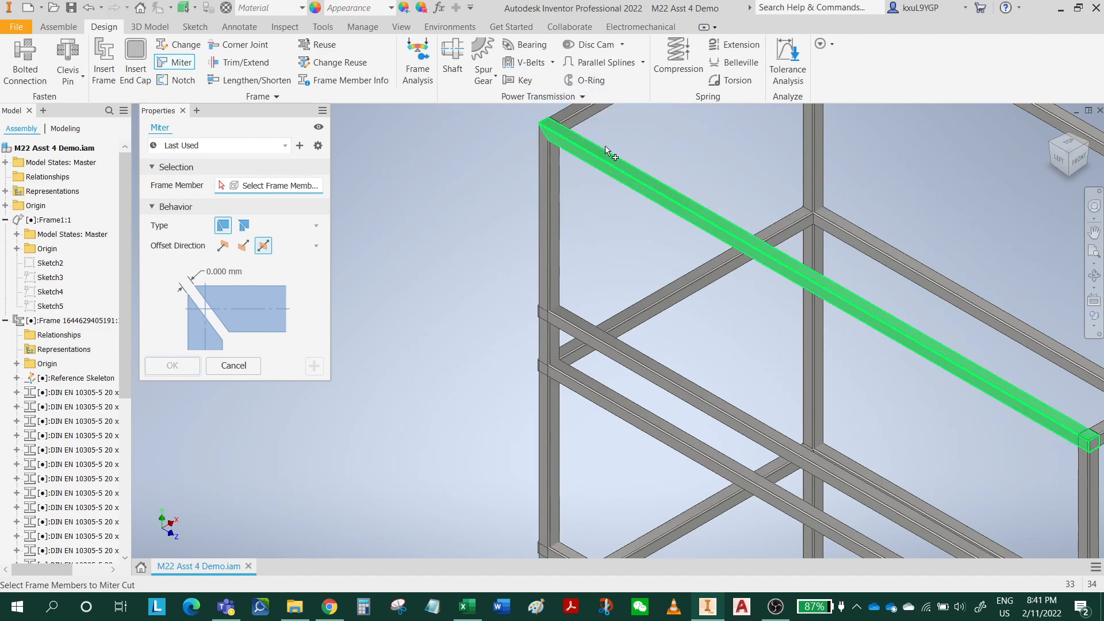
- Miter the opposite end of the left-side top rail with the front-left tall upright
scroll(665, 272, down, 3)
click(671, 272)
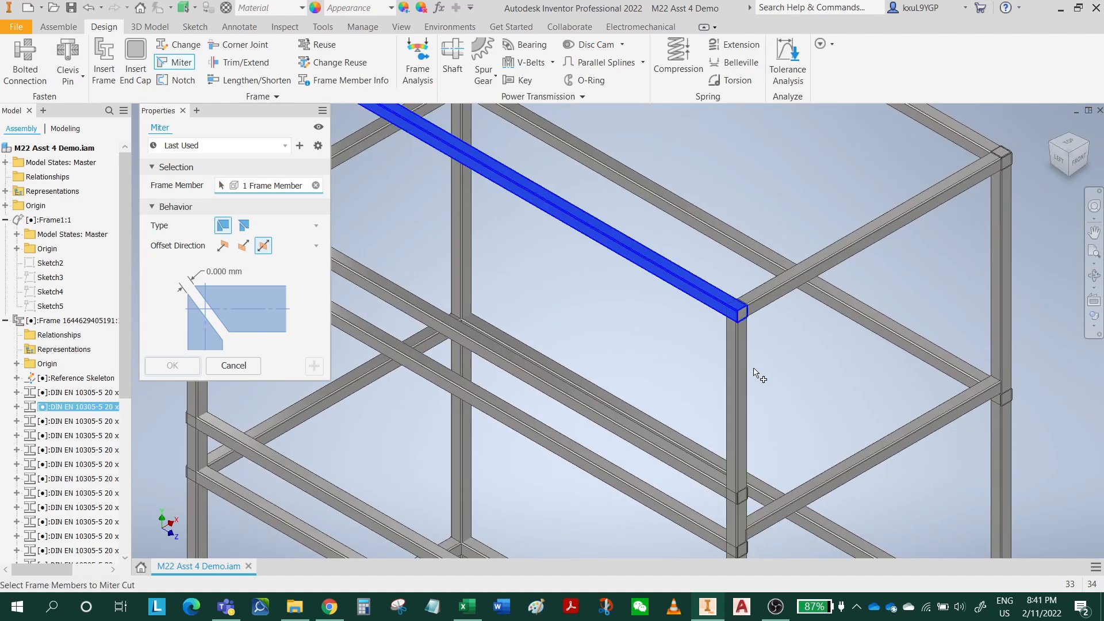
click(739, 377)
right_click(739, 377)
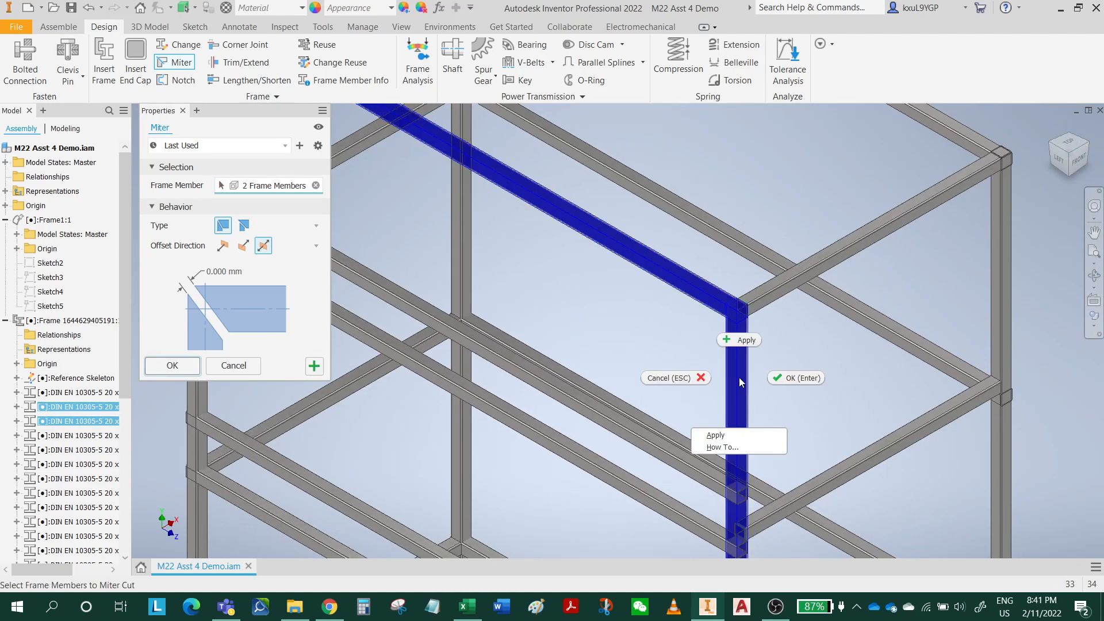
click(742, 340)
- Miter the foot of the front-left tall upright with the lowest long rail on the left side
scroll(745, 345, down, 2)
scroll(753, 425, down, 3)
scroll(758, 437, up, 4)
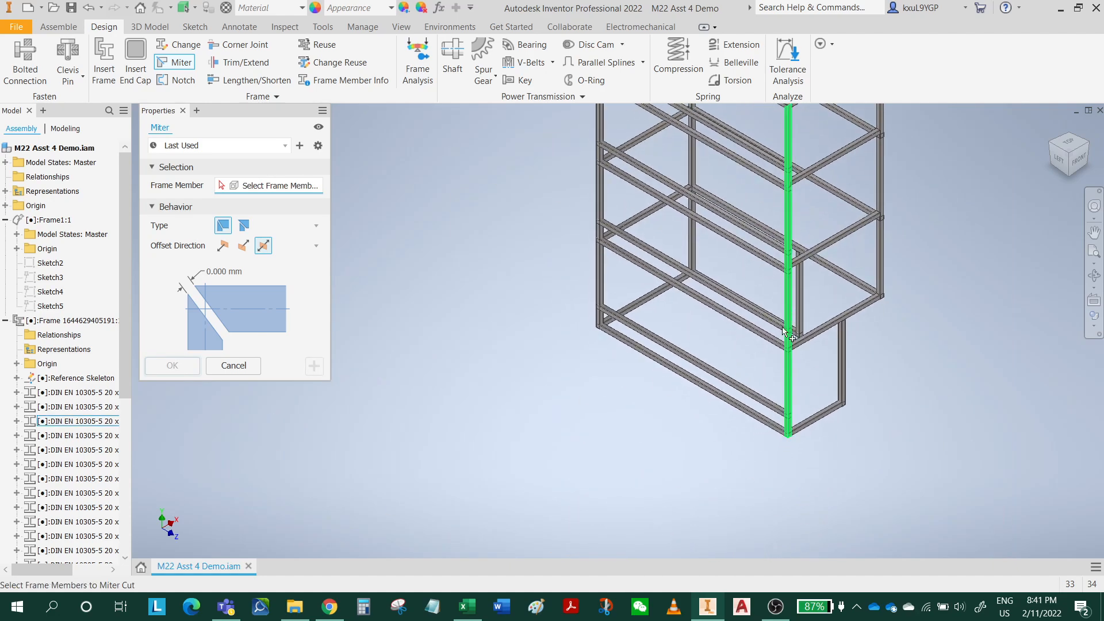
click(799, 455)
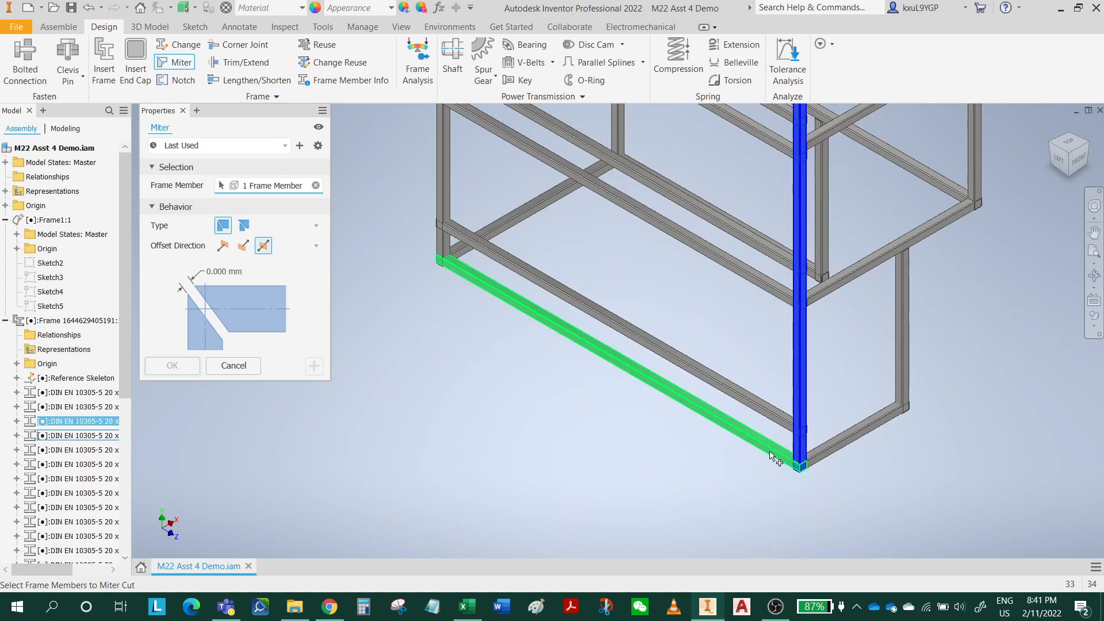
click(769, 453)
right_click(770, 452)
click(778, 414)
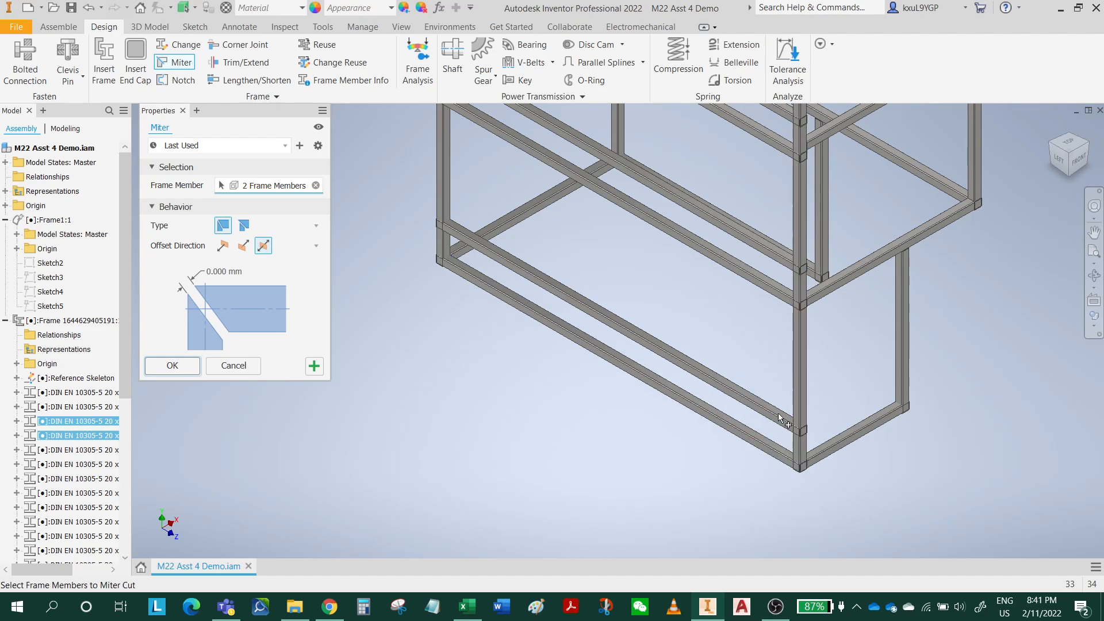
- Miter the other end of the lowest left-side rail with the foot of the back-left upright
scroll(517, 345, up, 5)
click(529, 446)
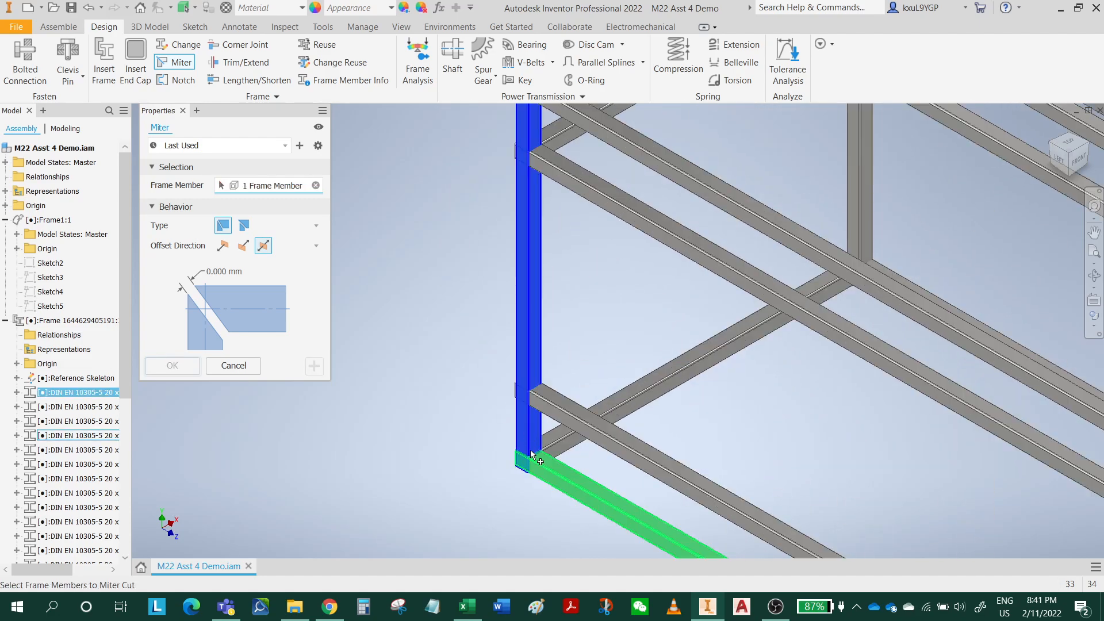
click(553, 481)
right_click(552, 480)
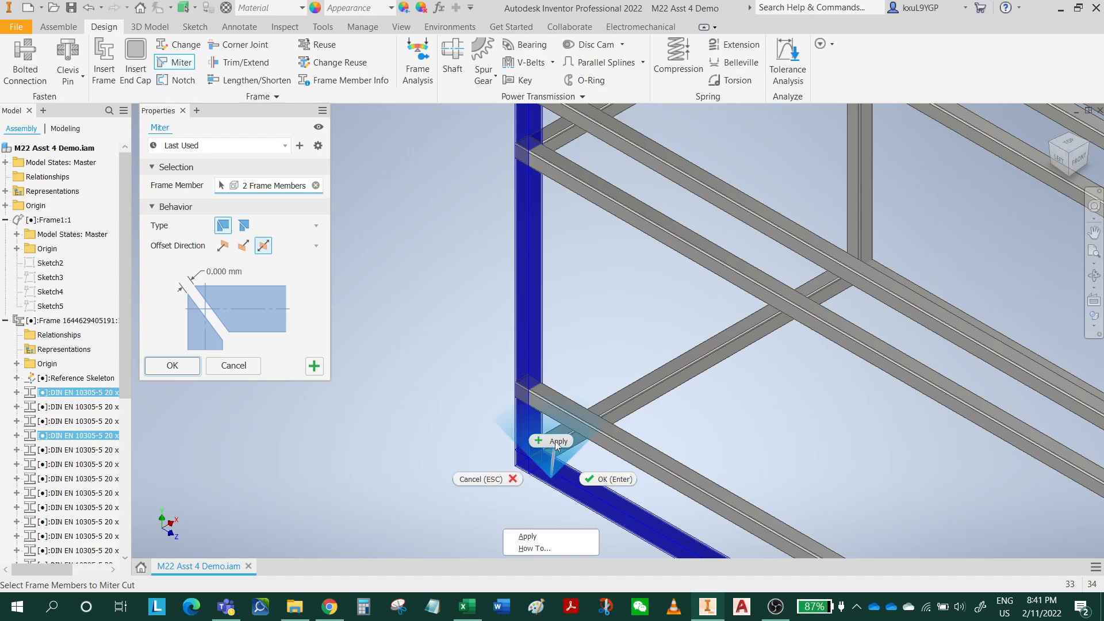
click(557, 440)
- Miter the short upright on the frame's front side with the short bottom rail it stands on
scroll(585, 450, down, 2)
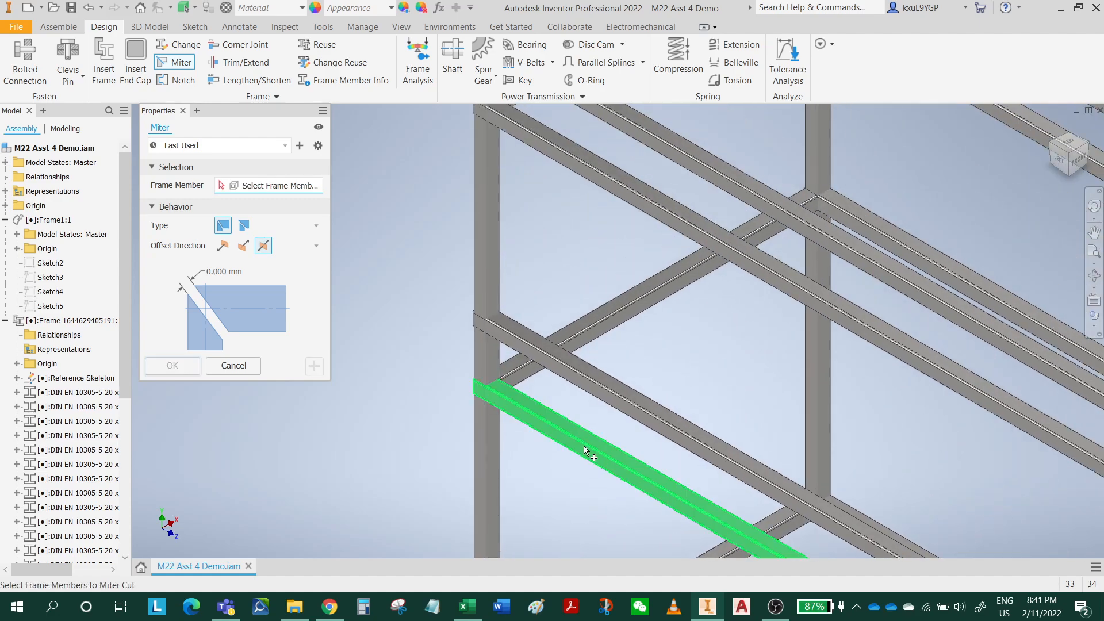
scroll(632, 404, down, 5)
shift+middle_drag(690, 424, 569, 231)
scroll(730, 430, up, 3)
click(700, 316)
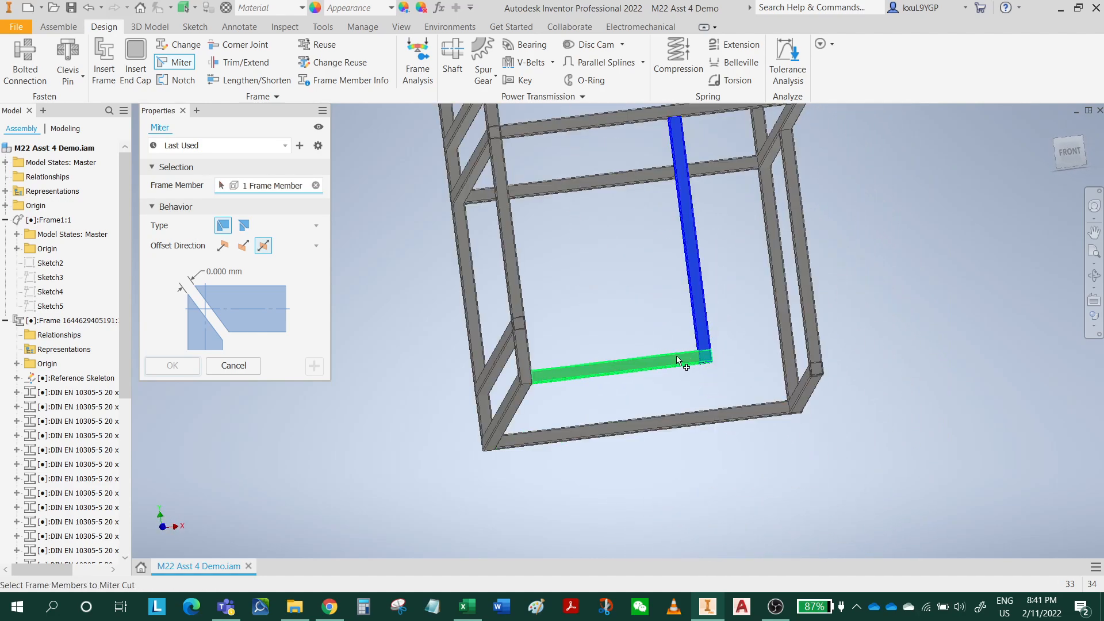
click(677, 360)
right_click(682, 354)
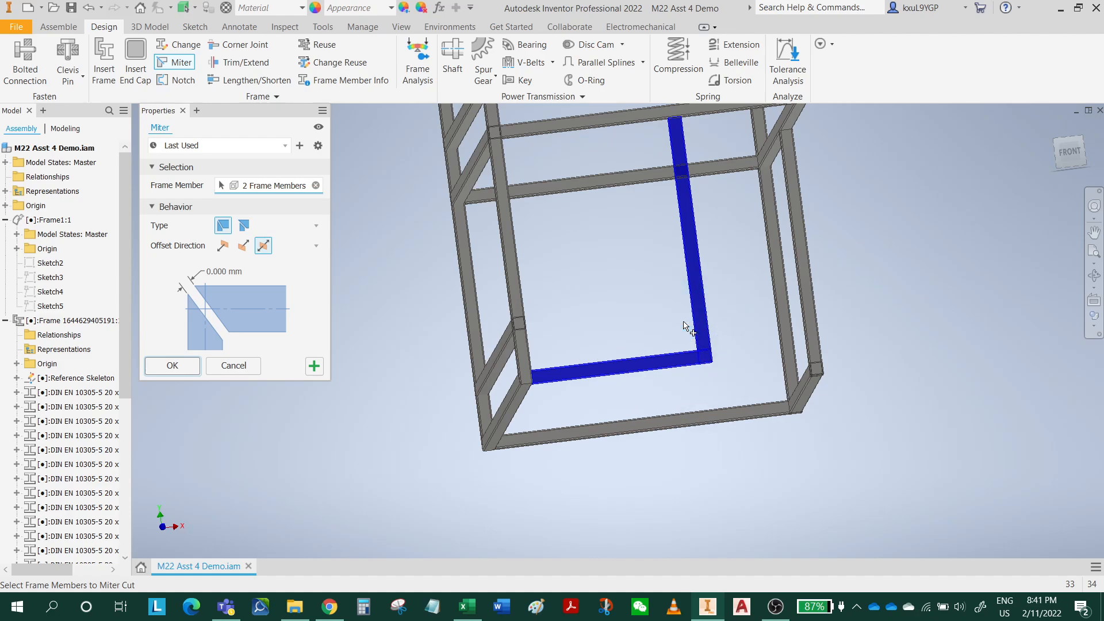
- Miter the foot of the short upright on the right side with the right-side bottom rail
shift+middle_drag(807, 309, 797, 339)
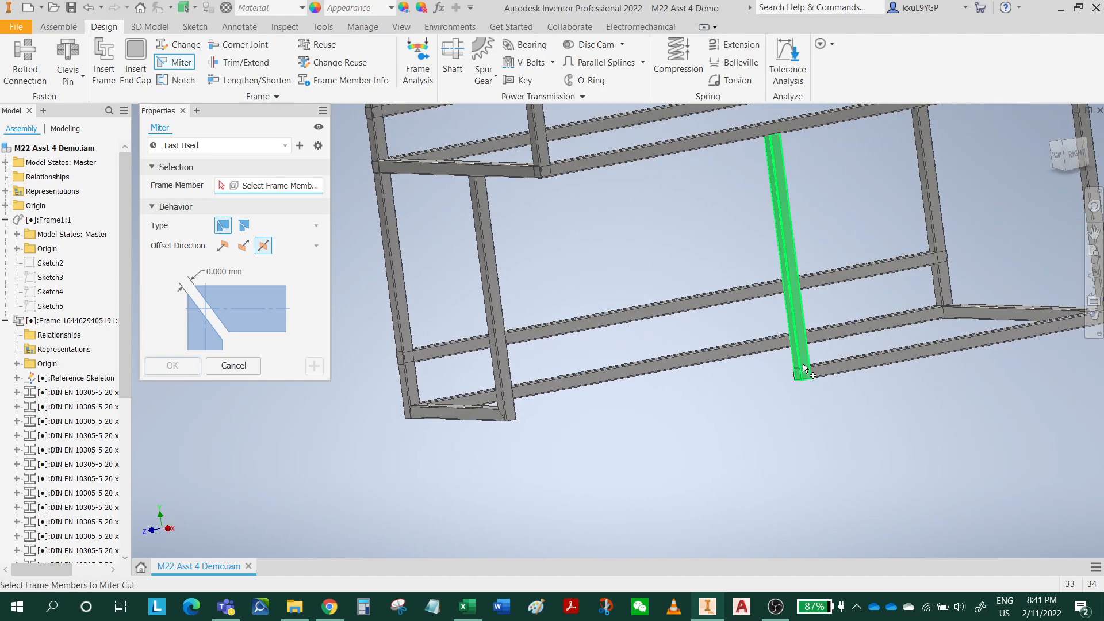
click(796, 339)
click(839, 374)
right_click(841, 375)
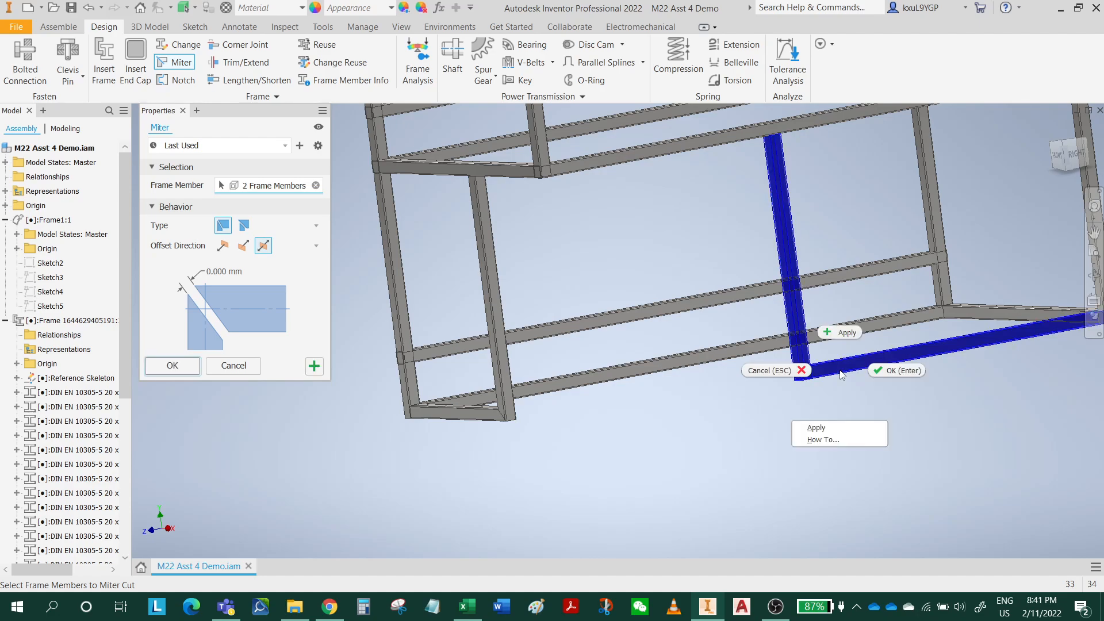
click(843, 333)
- Miter the far end of the right-side bottom rail with the foot of the back-right tall upright
shift+middle_drag(847, 337, 814, 366)
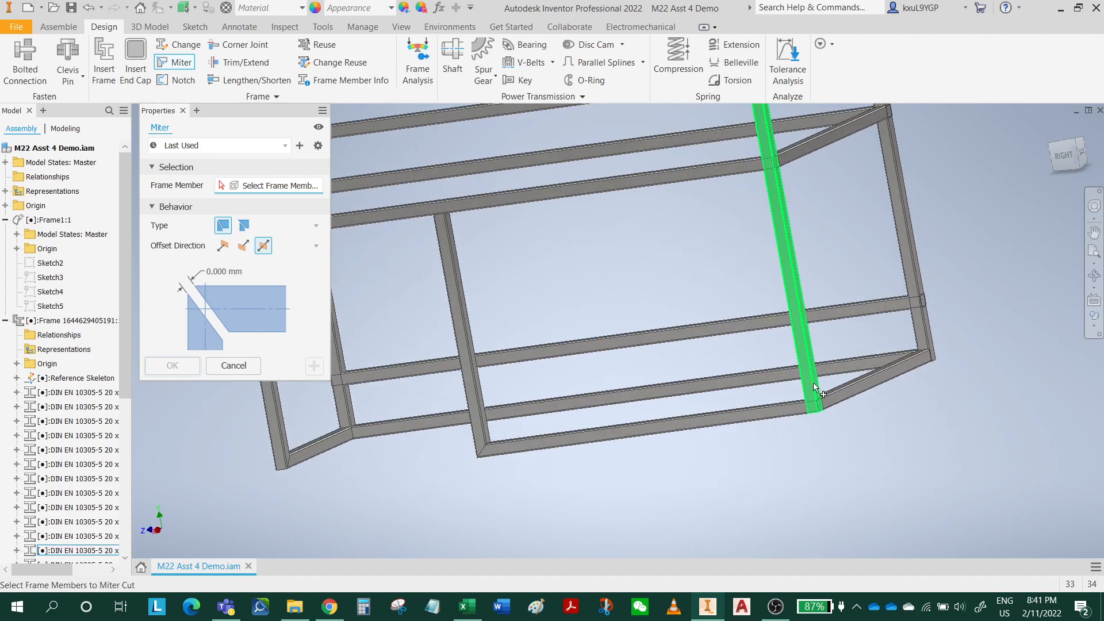
click(814, 367)
click(775, 418)
right_click(773, 415)
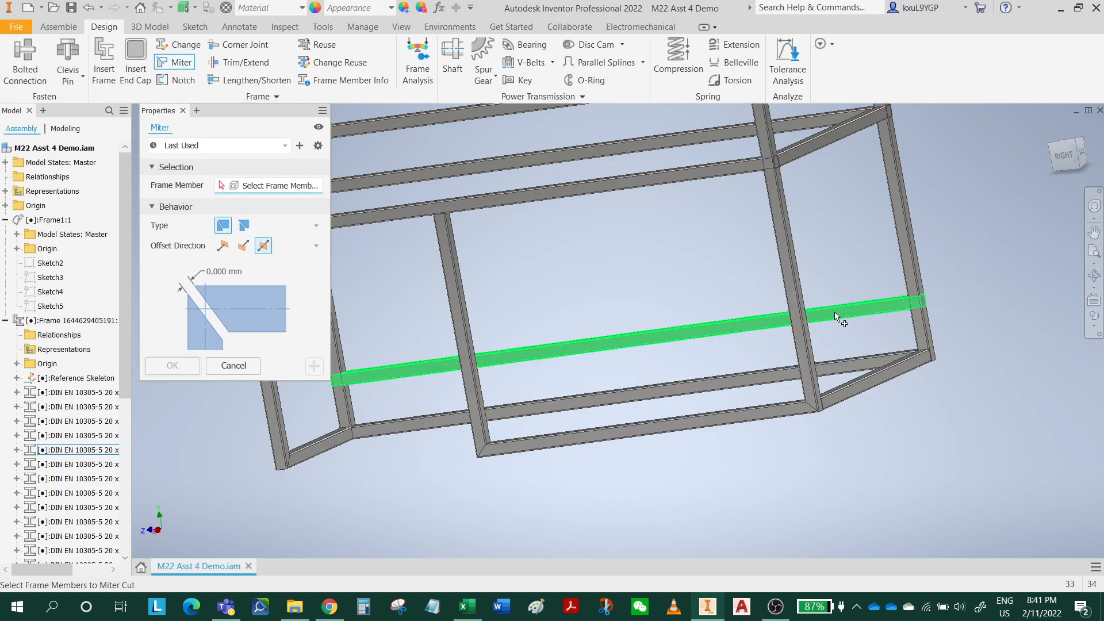
- Miter the head of the back-right upright with the long top rail on the right side
middle_drag(769, 209, 764, 469)
scroll(763, 469, up, 3)
middle_drag(762, 173, 780, 514)
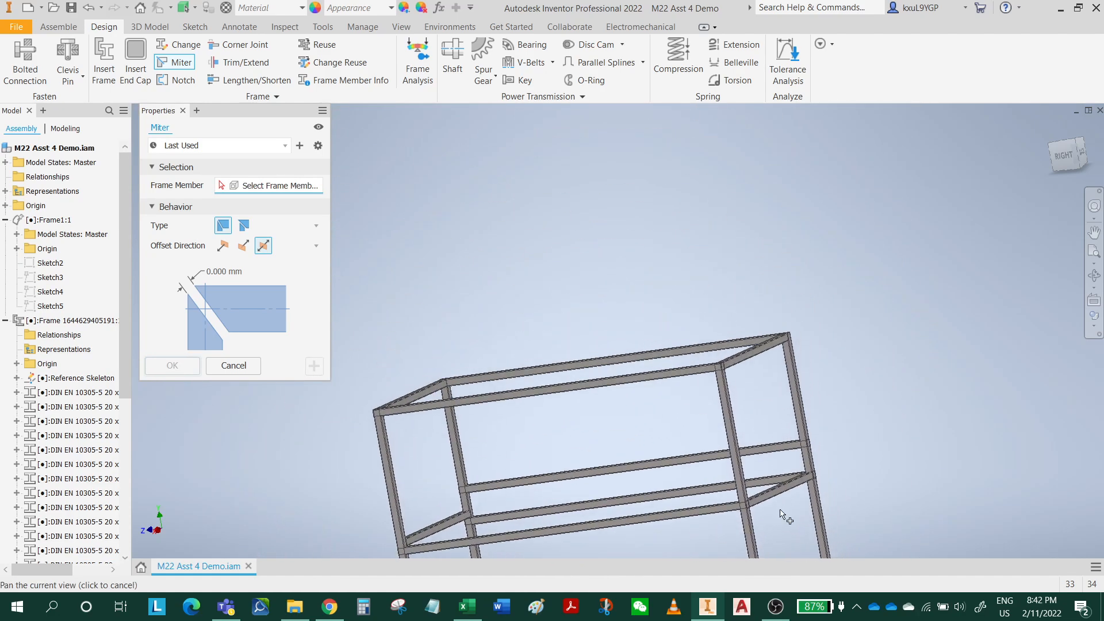
click(724, 382)
click(683, 369)
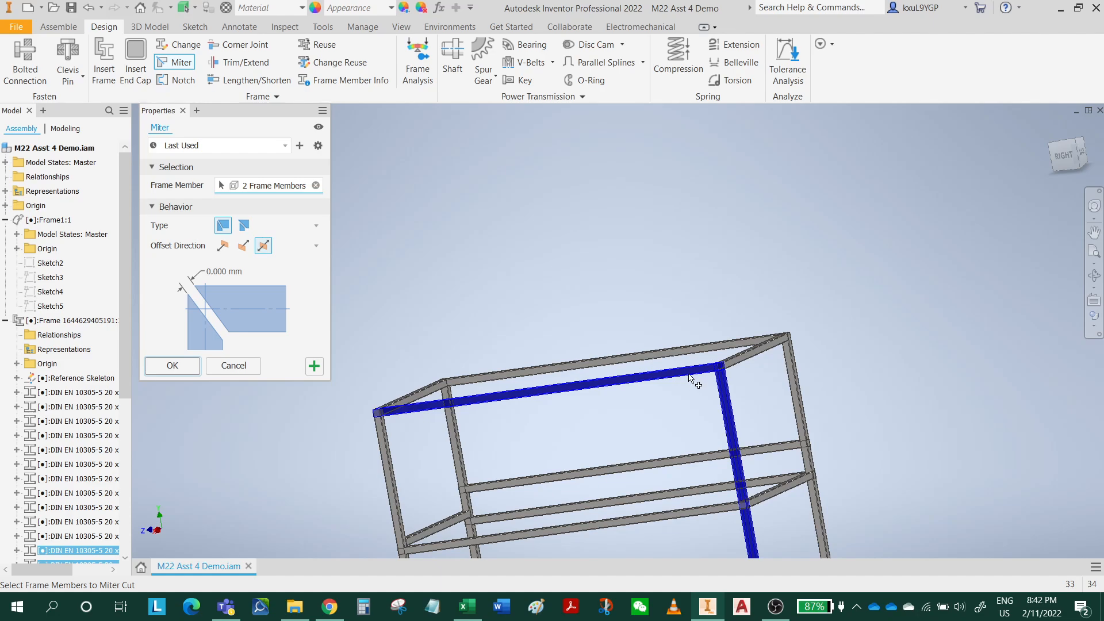
click(707, 344)
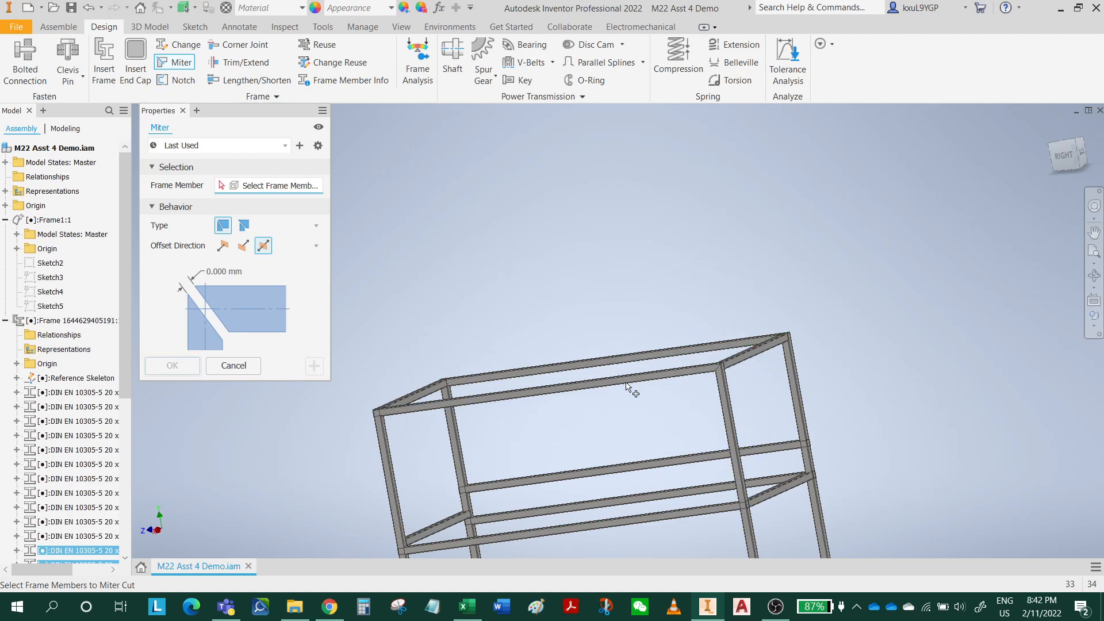
- Miter the other end of the right-side top rail with the front-right upright and finish mitering
middle_drag(627, 387, 848, 310)
click(711, 317)
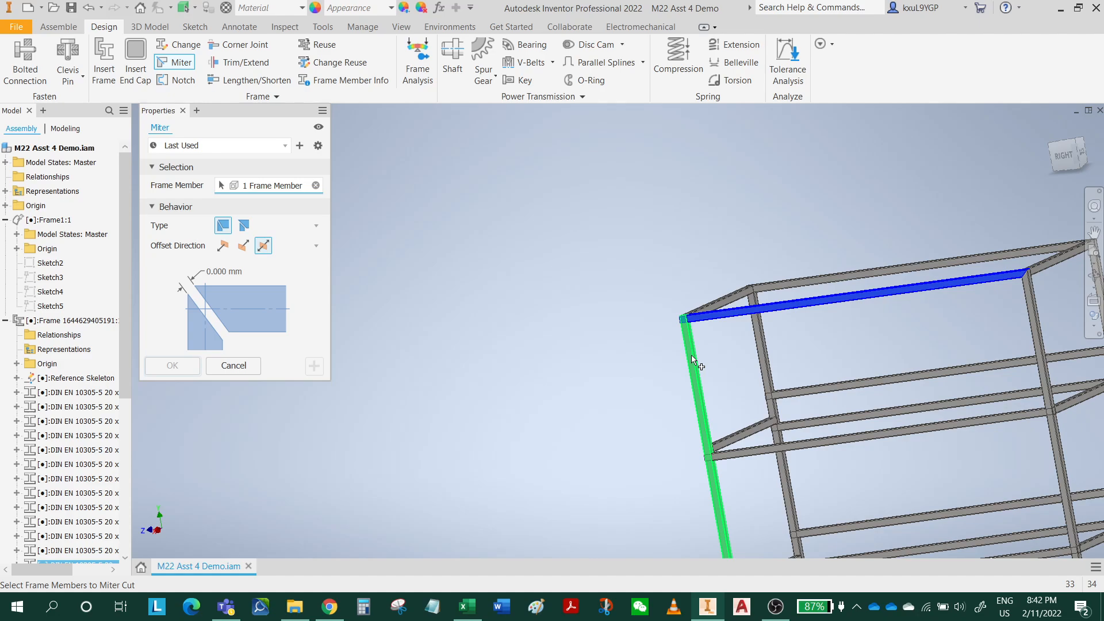
click(694, 364)
right_click(695, 358)
click(695, 320)
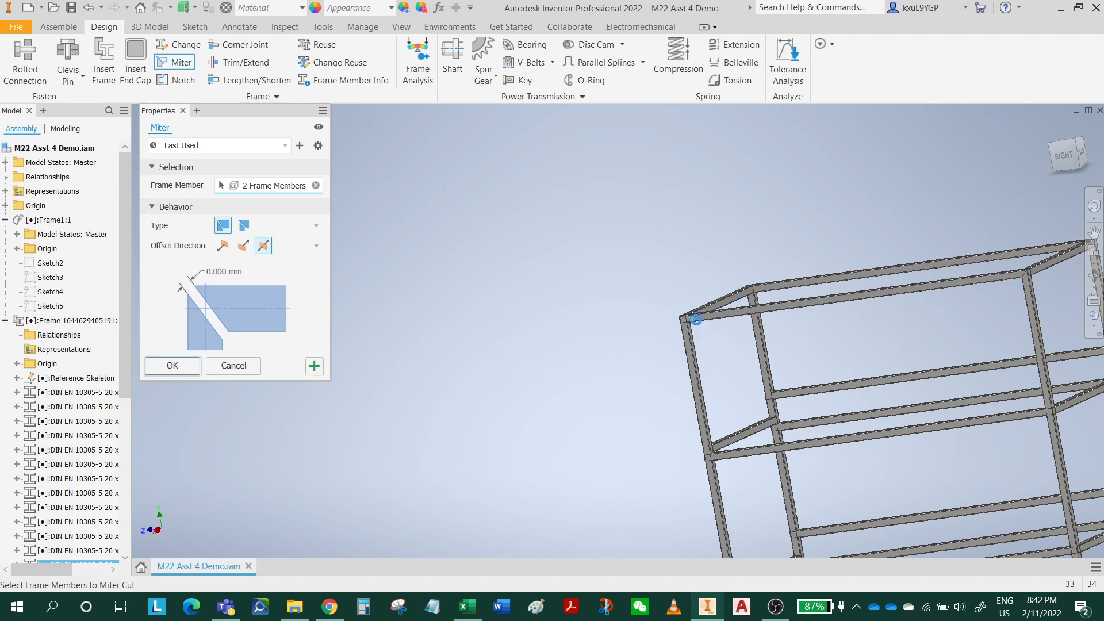
shift+middle_drag(805, 388, 392, 294)
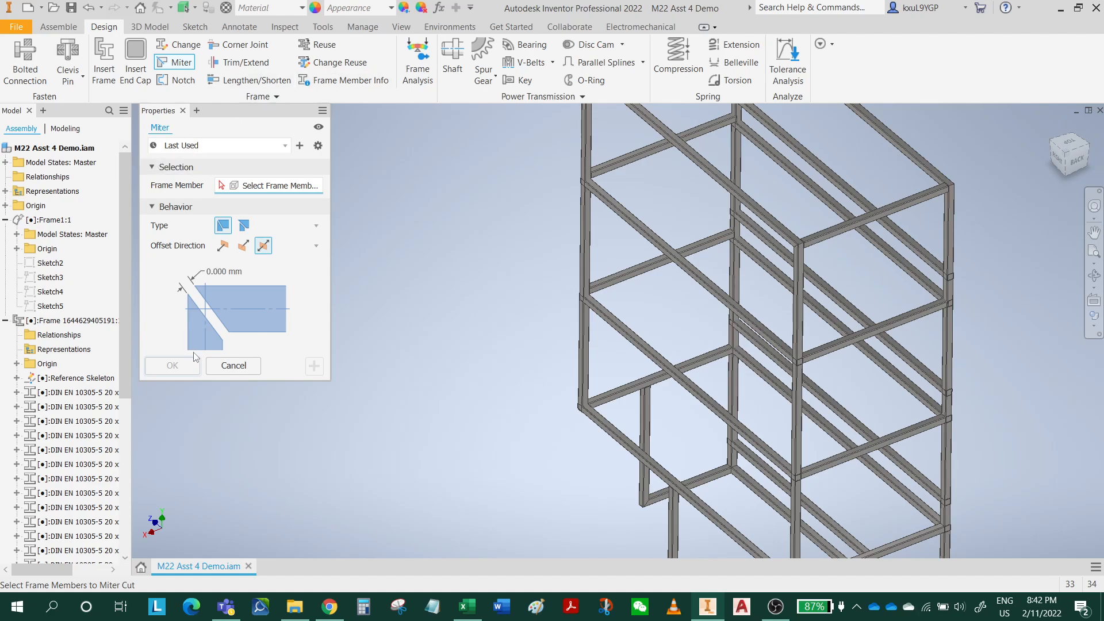
click(233, 365)
- Set the front-left tall upright's face towards the left-side rails as the Trim/Extend tool face, with a 0.000 mm offset
scroll(645, 438, up, 5)
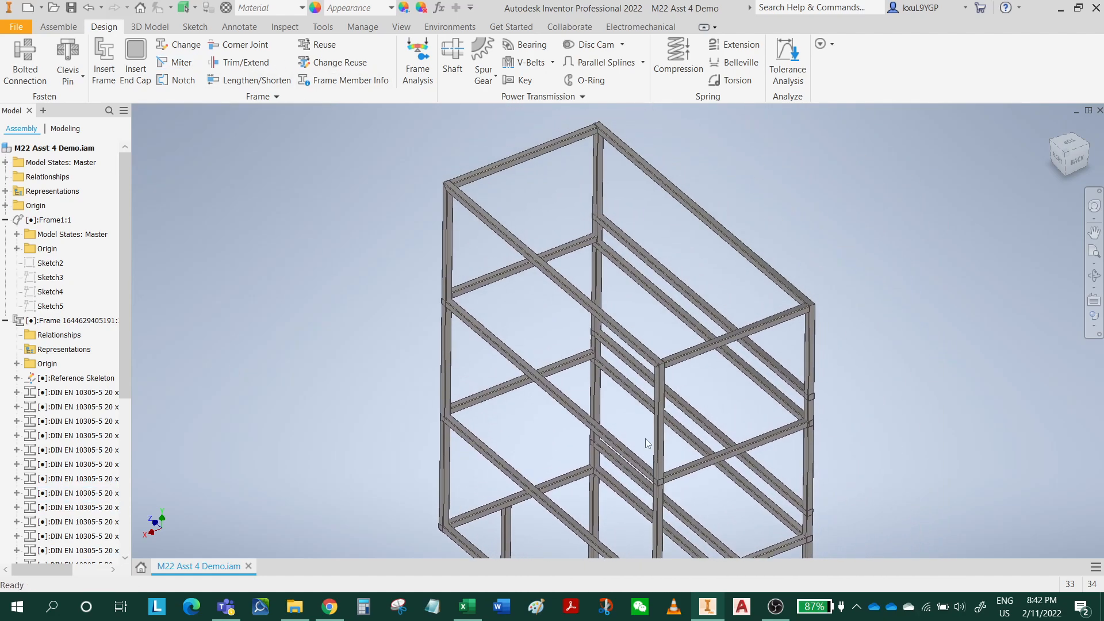
scroll(651, 315, down, 3)
shift+middle_drag(679, 371, 564, 343)
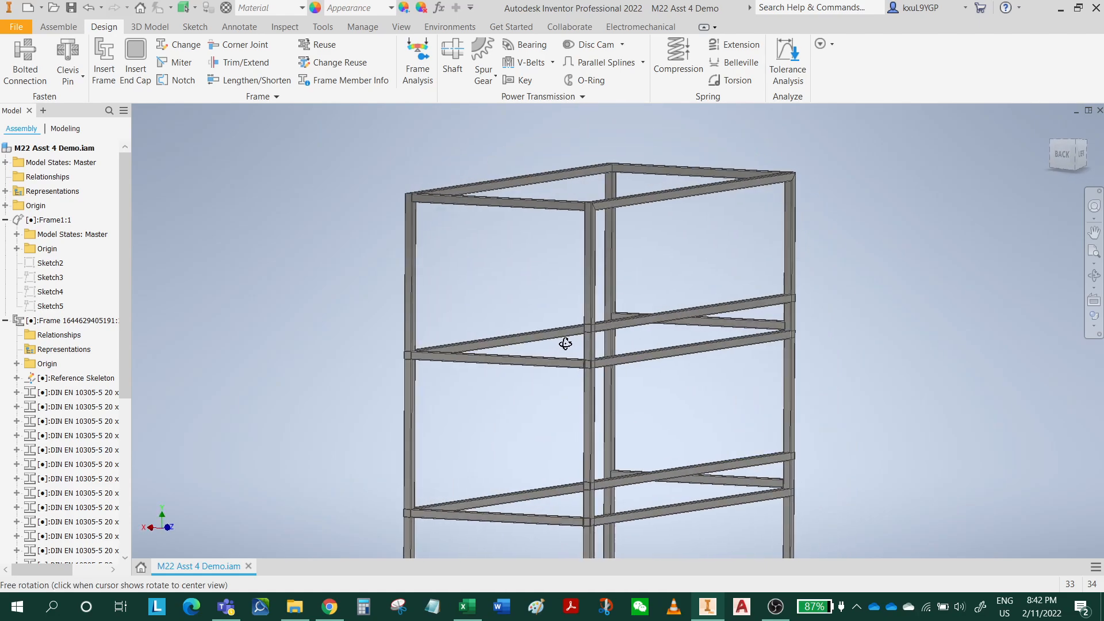
middle_drag(528, 290, 527, 220)
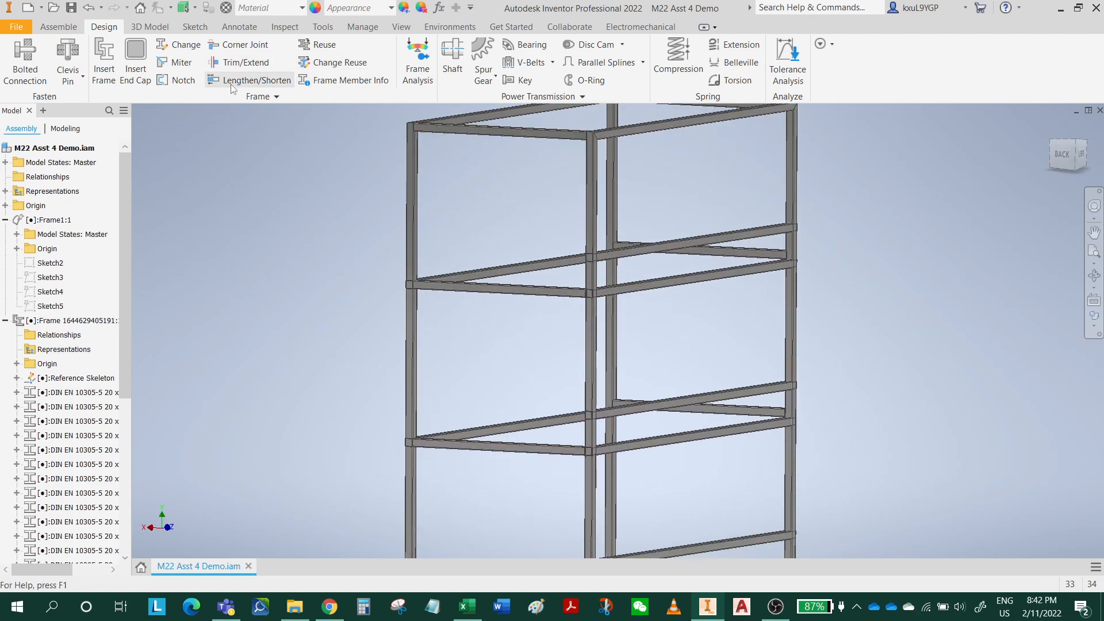
click(242, 63)
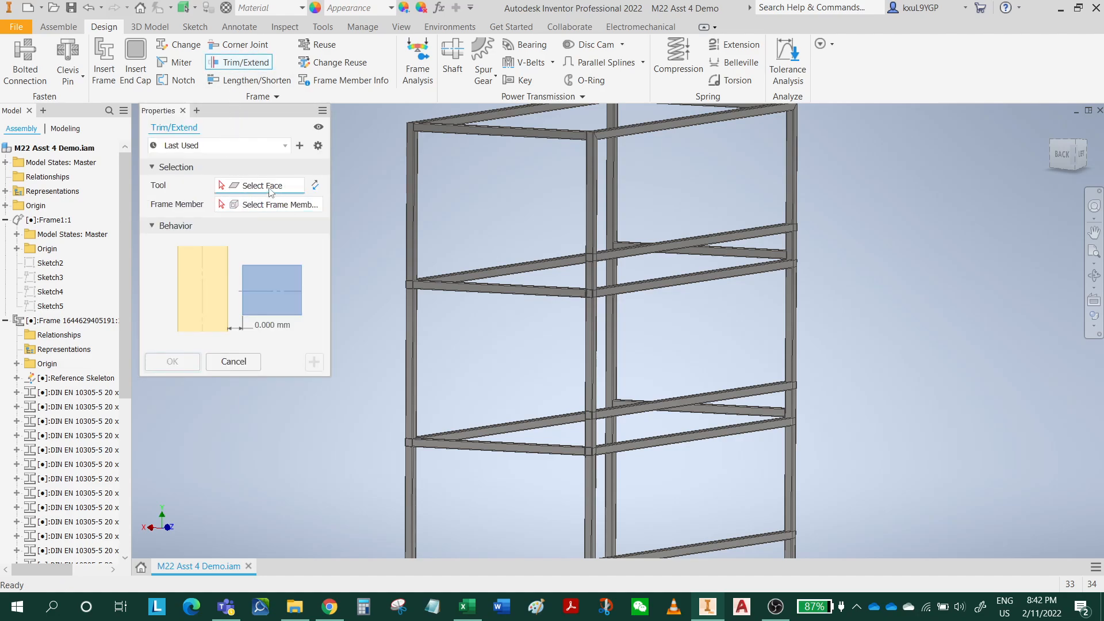
scroll(771, 191, up, 3)
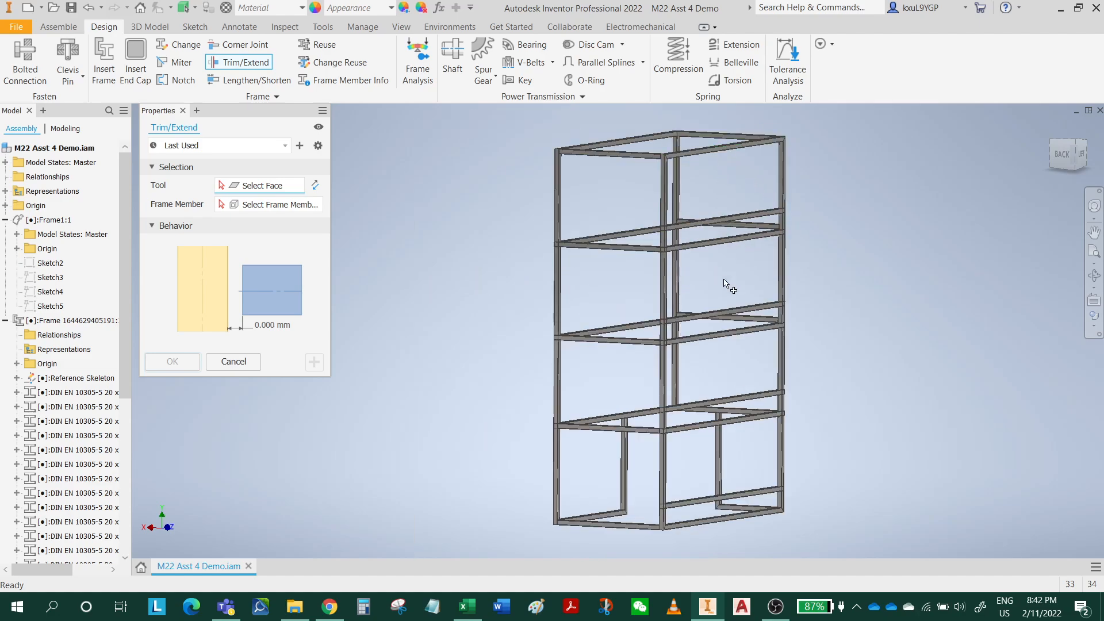
scroll(808, 242, down, 6)
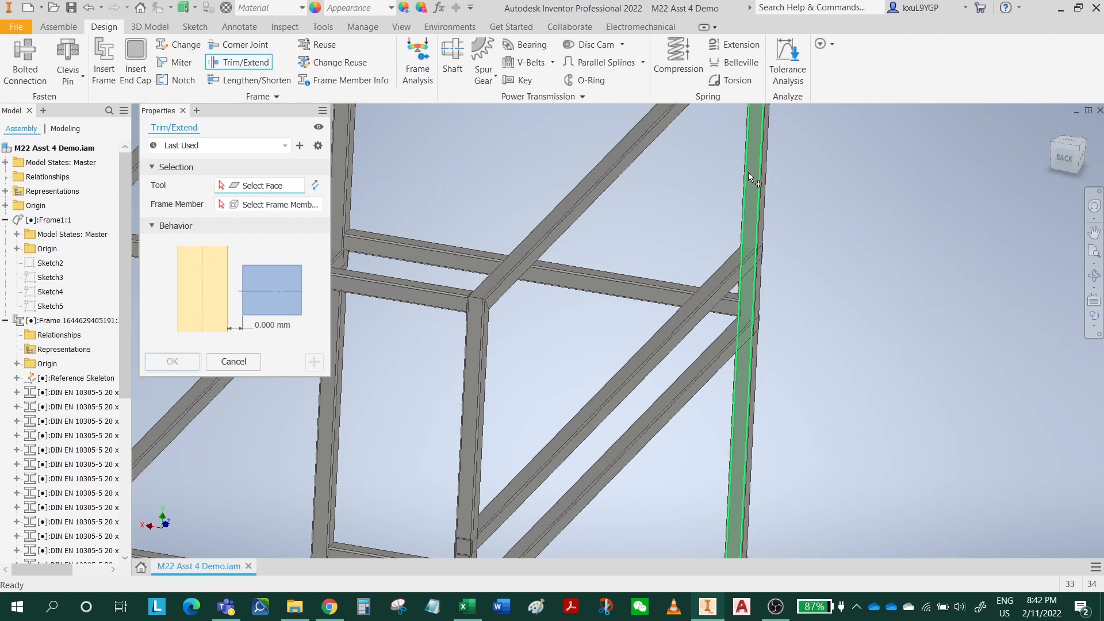
click(749, 172)
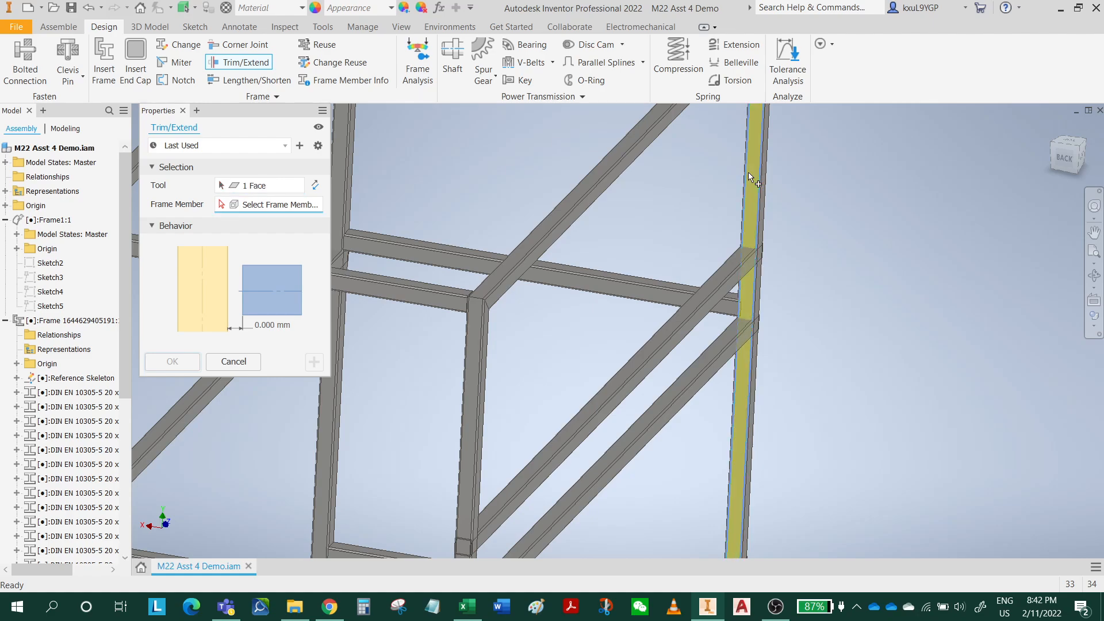
- Select the seven intermediate horizontal rails on the left side as the frame members to trim to the front-left upright's face
scroll(755, 182, up, 5)
shift+middle_drag(741, 230, 710, 179)
scroll(743, 173, down, 3)
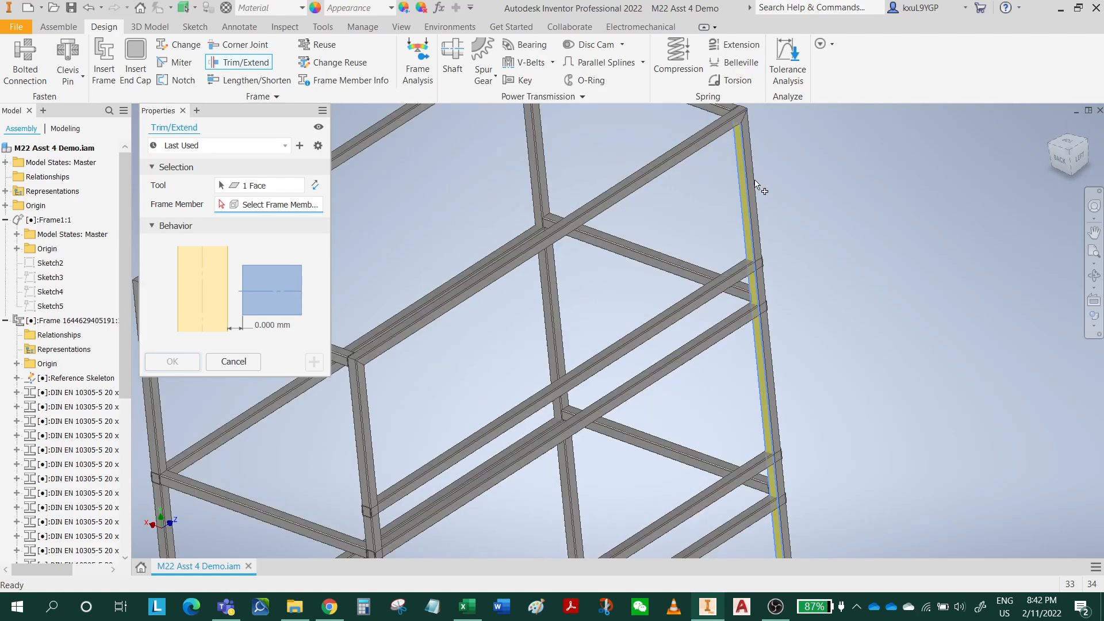
middle_drag(803, 243, 808, 205)
middle_drag(824, 323, 837, 246)
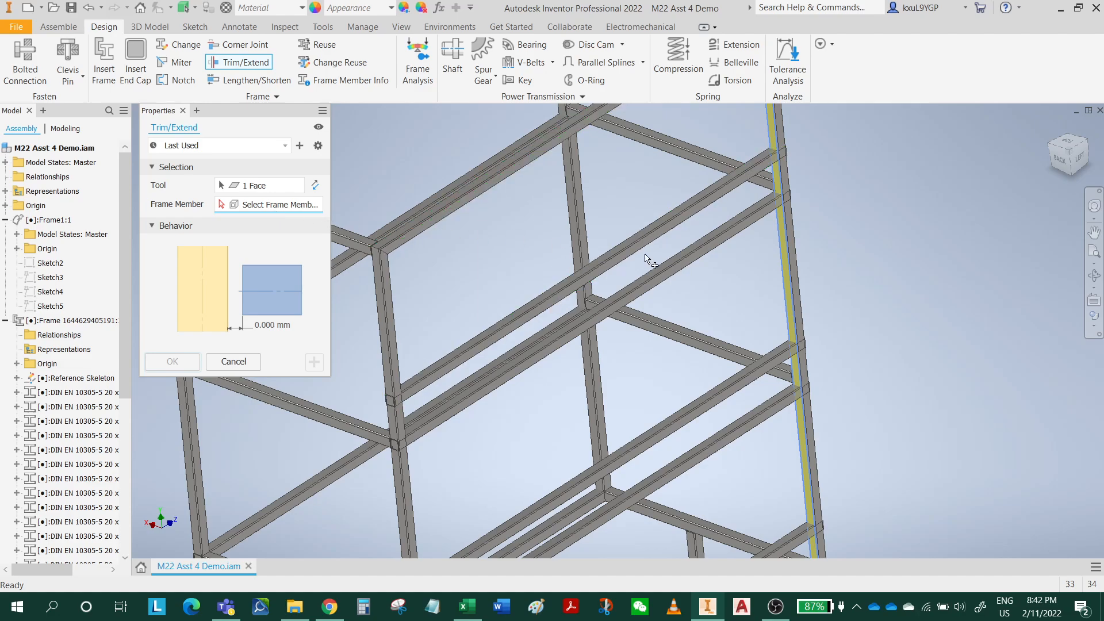
middle_drag(645, 257, 751, 353)
click(746, 382)
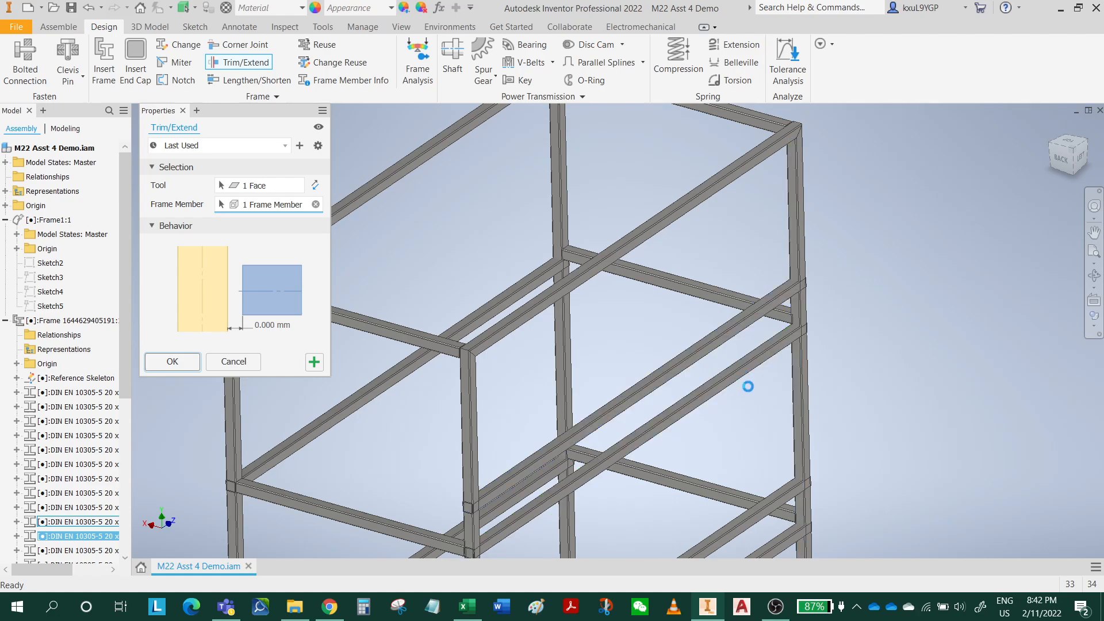
click(747, 384)
middle_drag(753, 436, 774, 245)
click(764, 345)
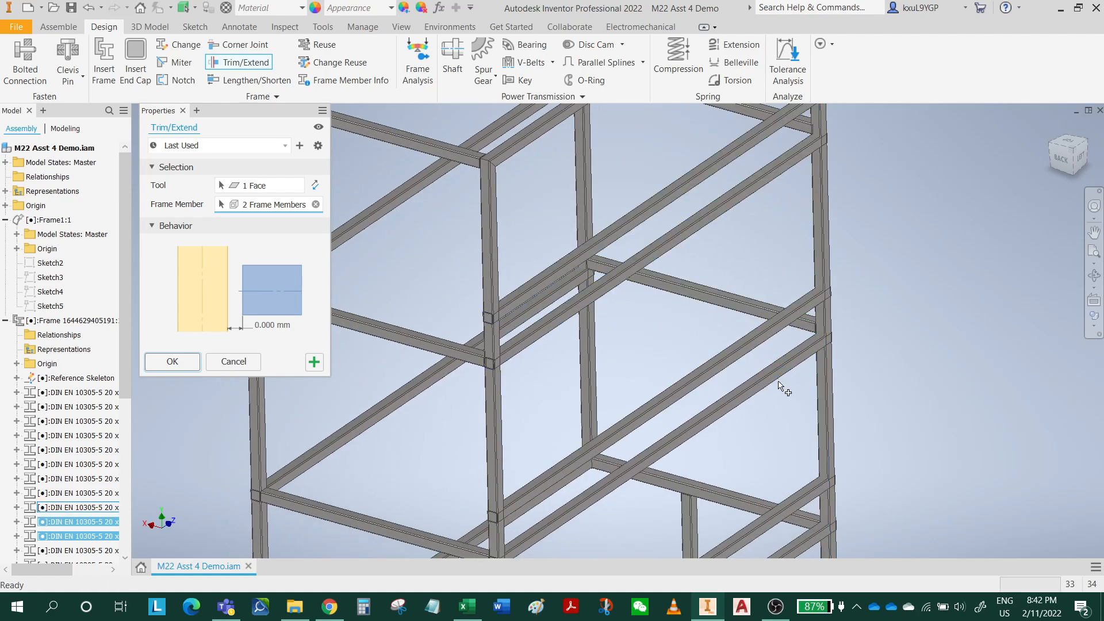
click(779, 389)
middle_drag(778, 395, 749, 199)
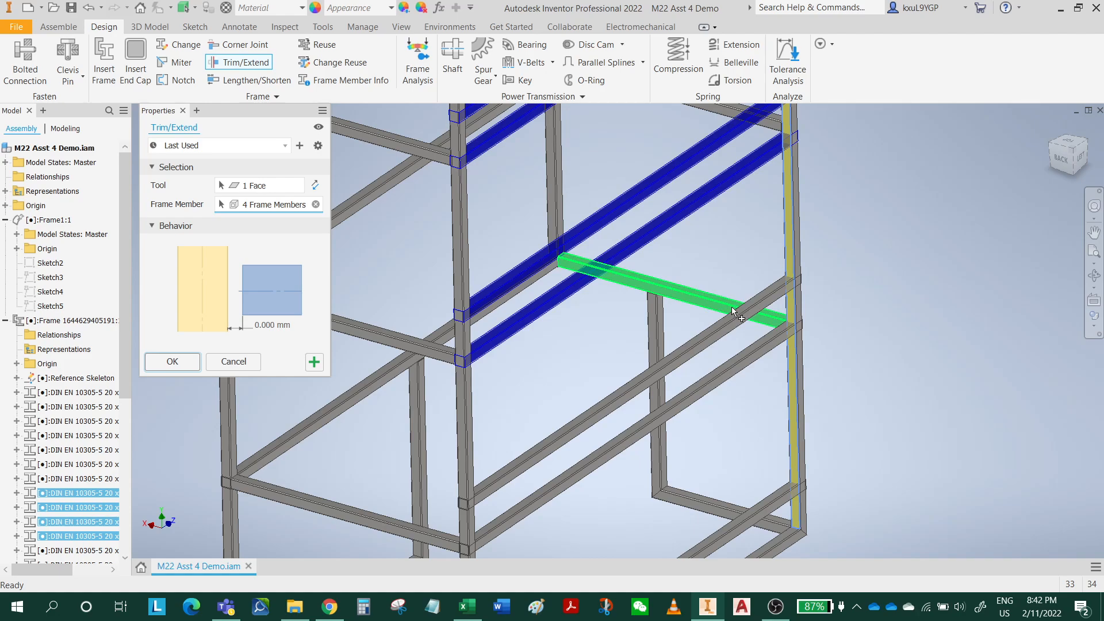
click(733, 316)
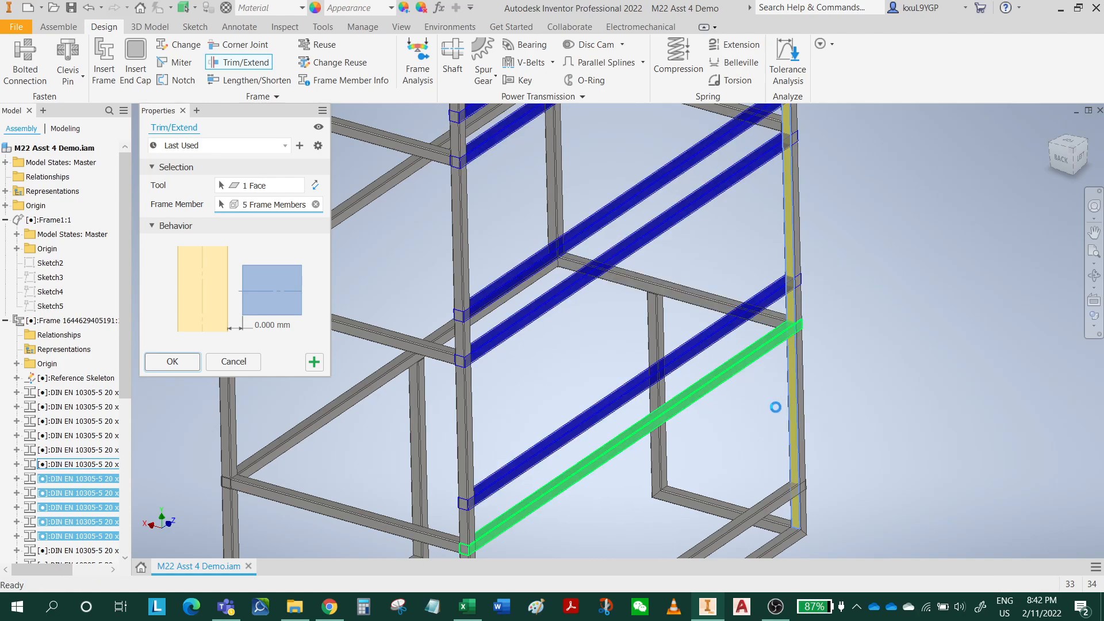
middle_drag(757, 418, 756, 372)
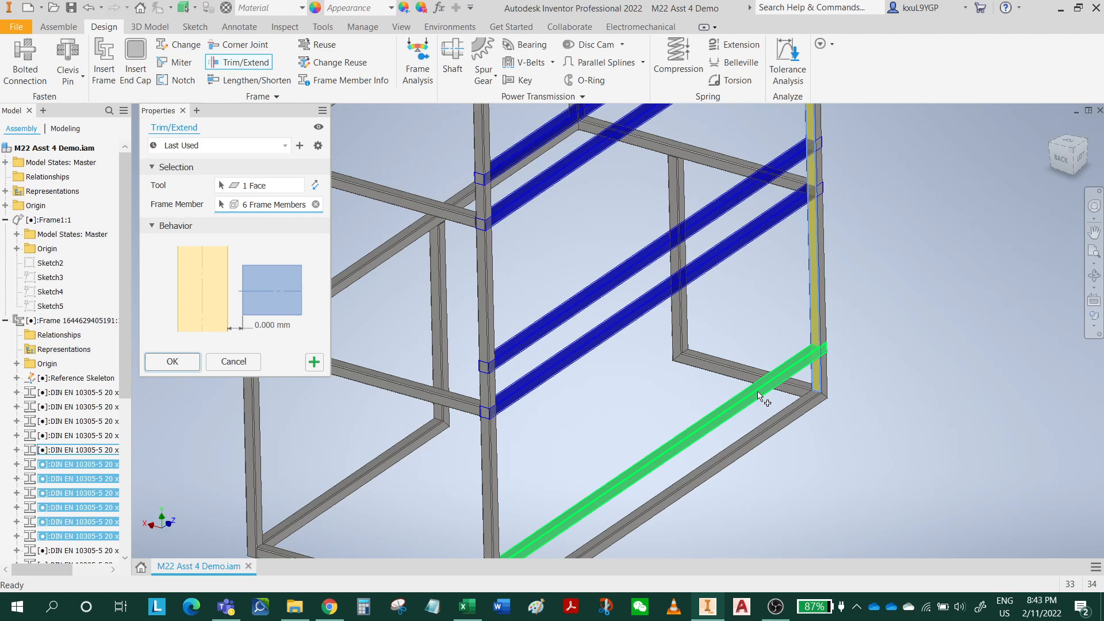
click(787, 380)
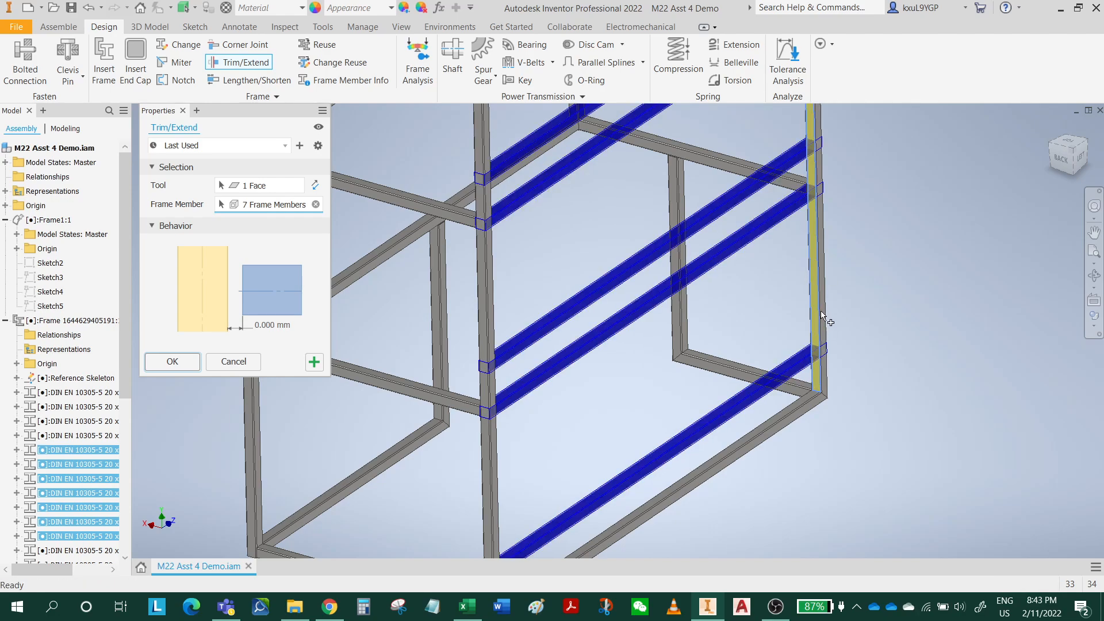
- Add the upper two right-side shelf rails to the frame members and apply the trim with a 0.000 mm offset
scroll(821, 315, down, 5)
scroll(746, 257, up, 3)
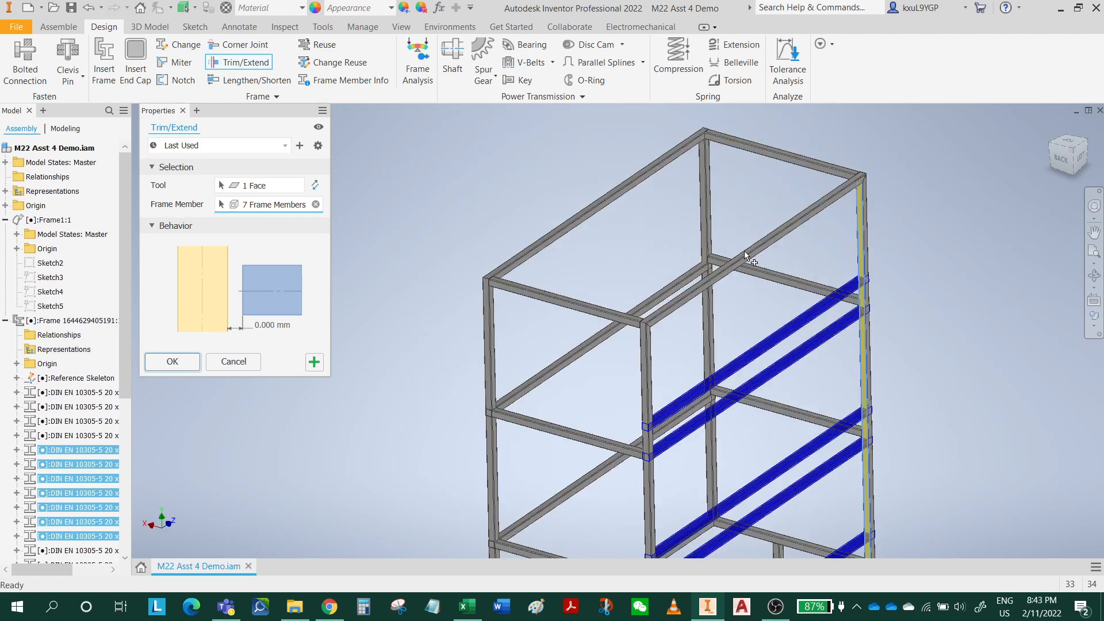
mouse_move(707, 270)
shift+middle_down()
mouse_move(725, 273)
mouse_move(713, 274)
shift+middle_up()
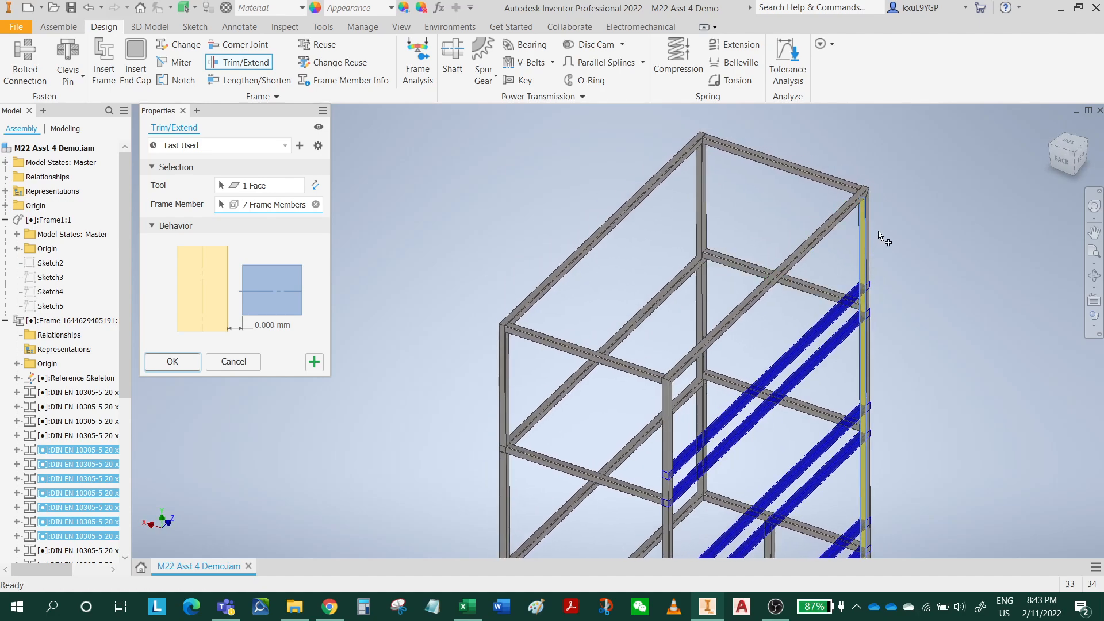
click(680, 288)
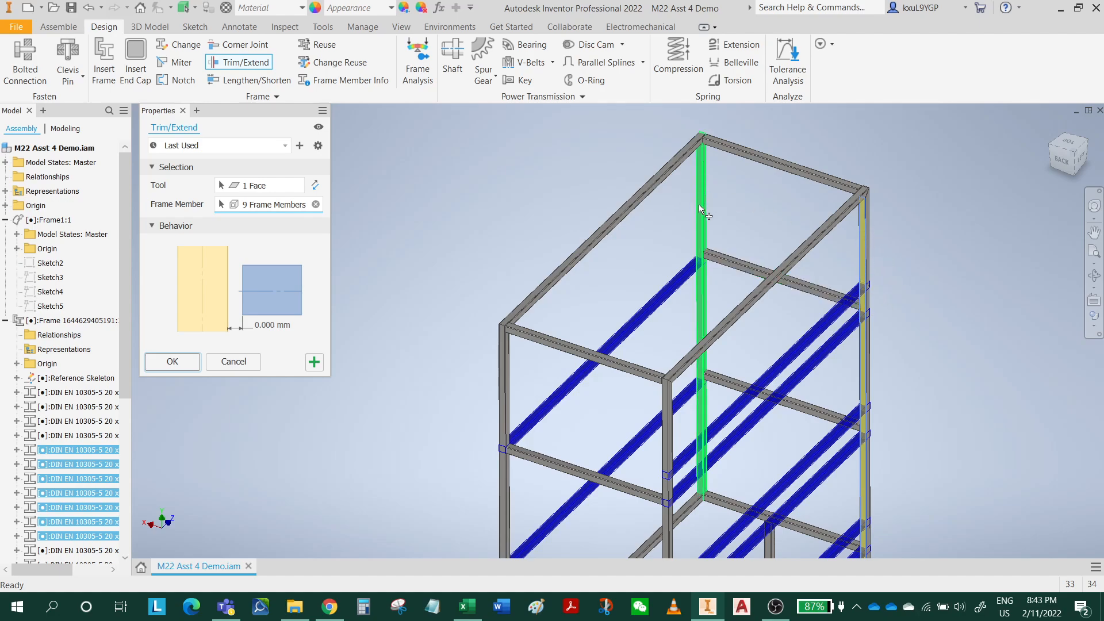
shift+middle_drag(771, 306, 599, 332)
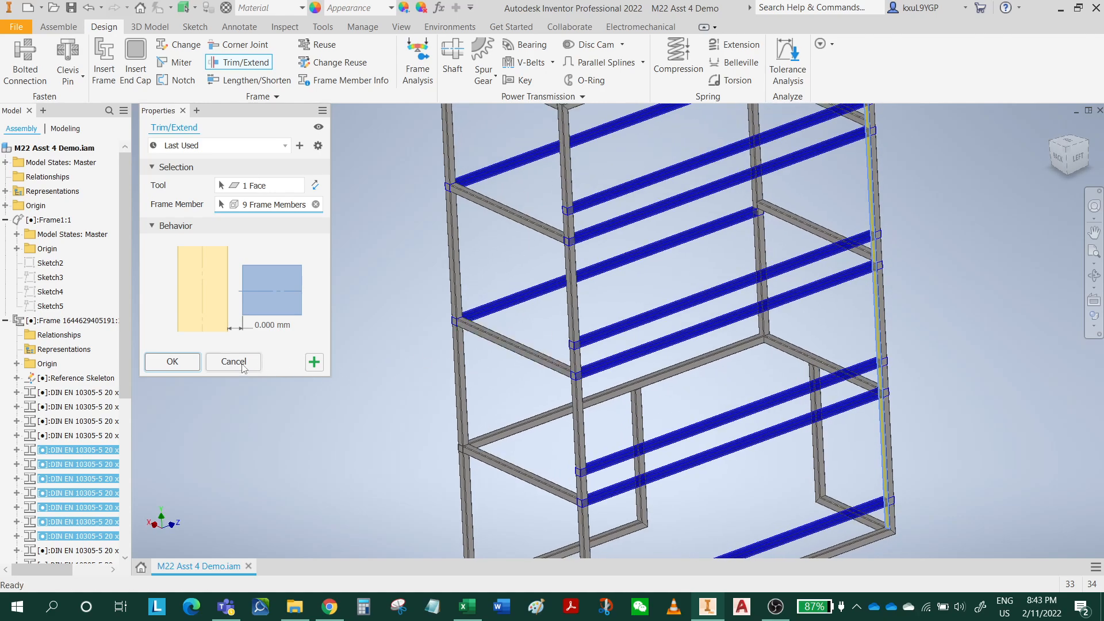
click(180, 364)
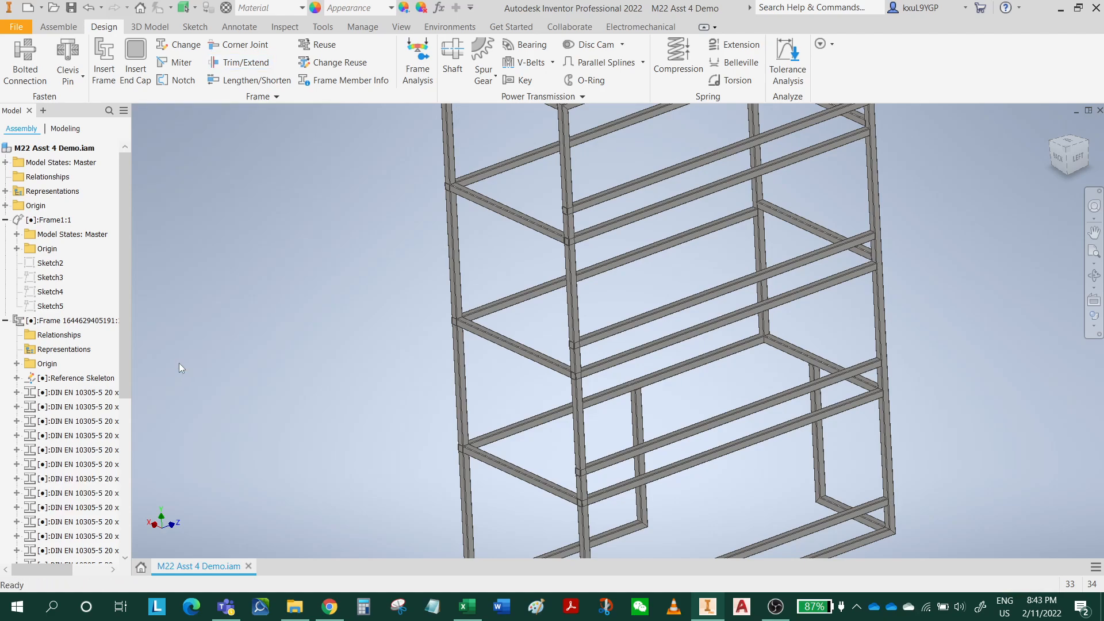
- Start another Trim/Extend with the back-left tall upright's face towards the left-side rails as the tool face
scroll(862, 236, down, 6)
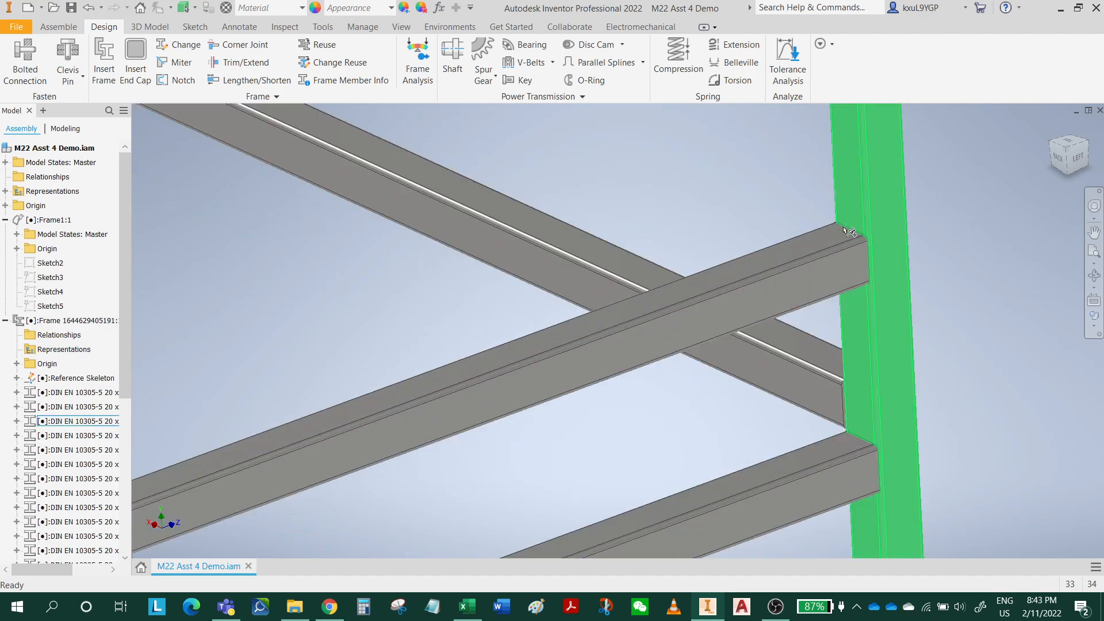
scroll(850, 253, down, 2)
scroll(894, 268, up, 10)
shift+middle_drag(767, 288, 621, 291)
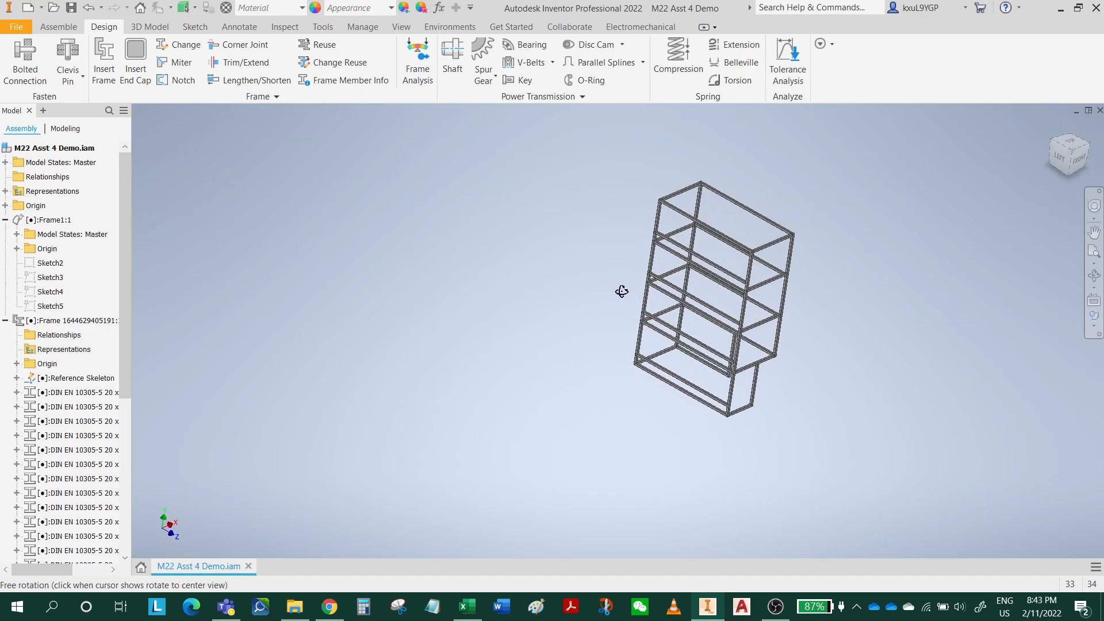
click(247, 62)
scroll(701, 250, down, 2)
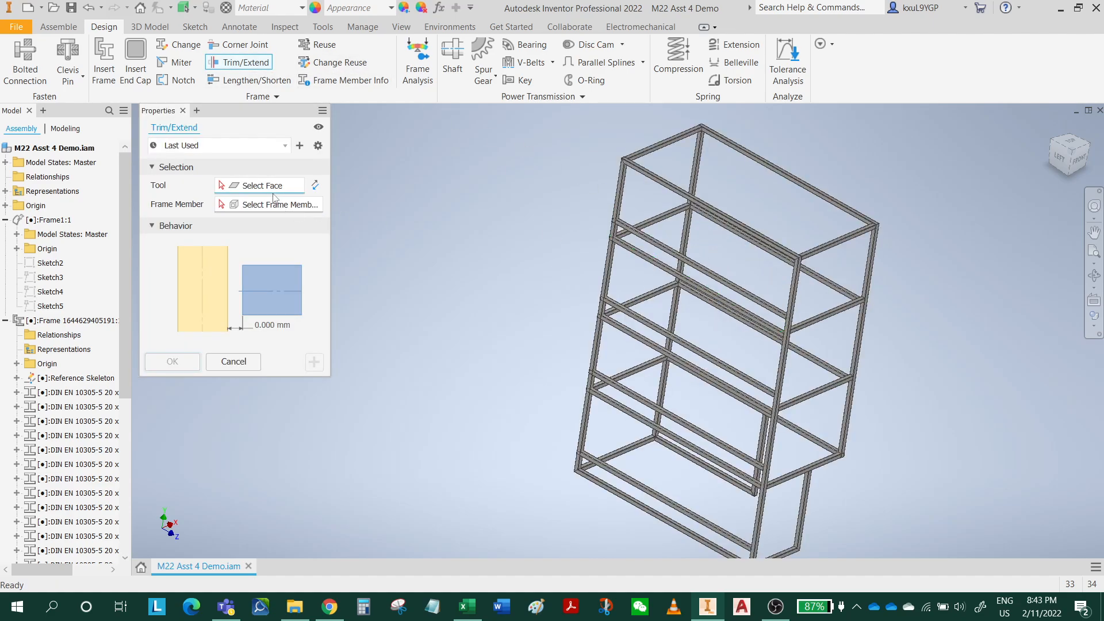
scroll(633, 192, down, 5)
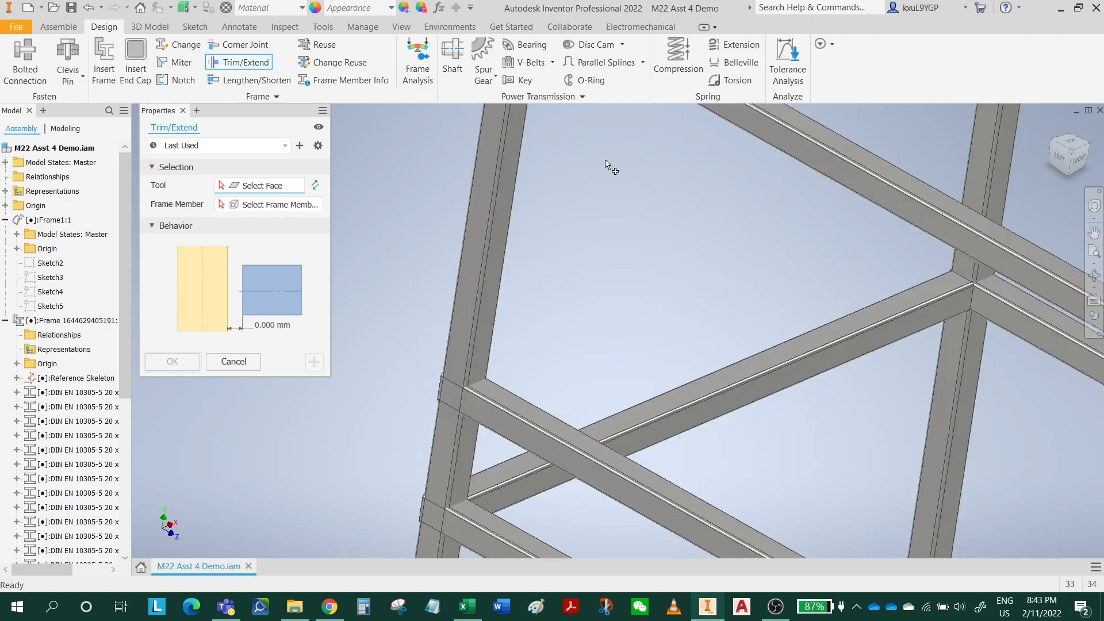
click(506, 197)
- Select the seven intermediate left-side rails as the frame members to trim to the back-left upright's face
scroll(505, 198, up, 3)
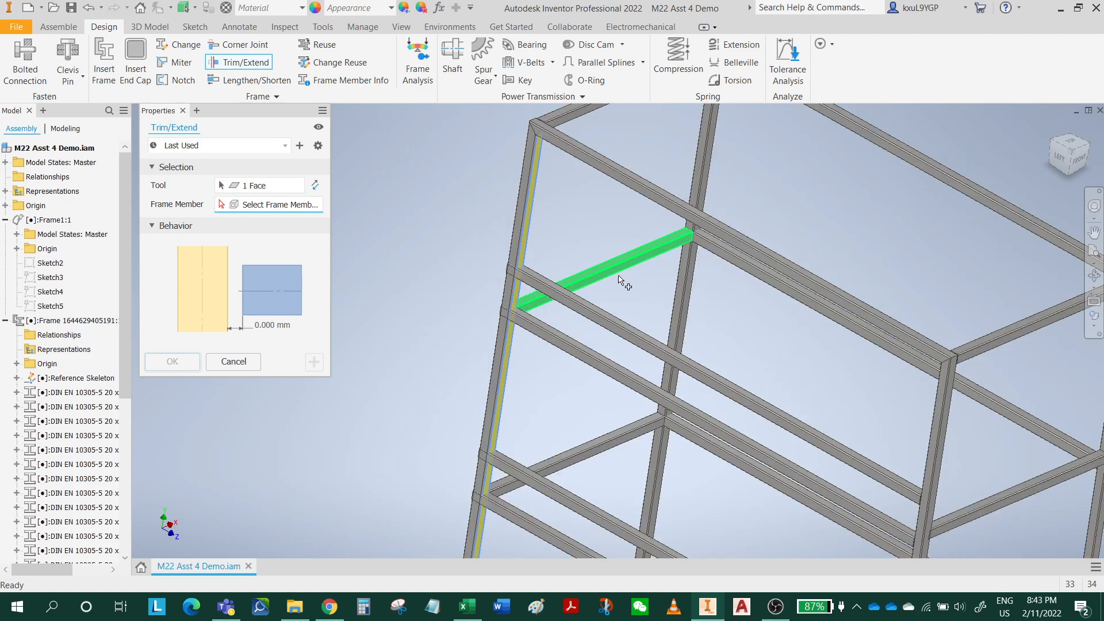
click(580, 305)
click(573, 352)
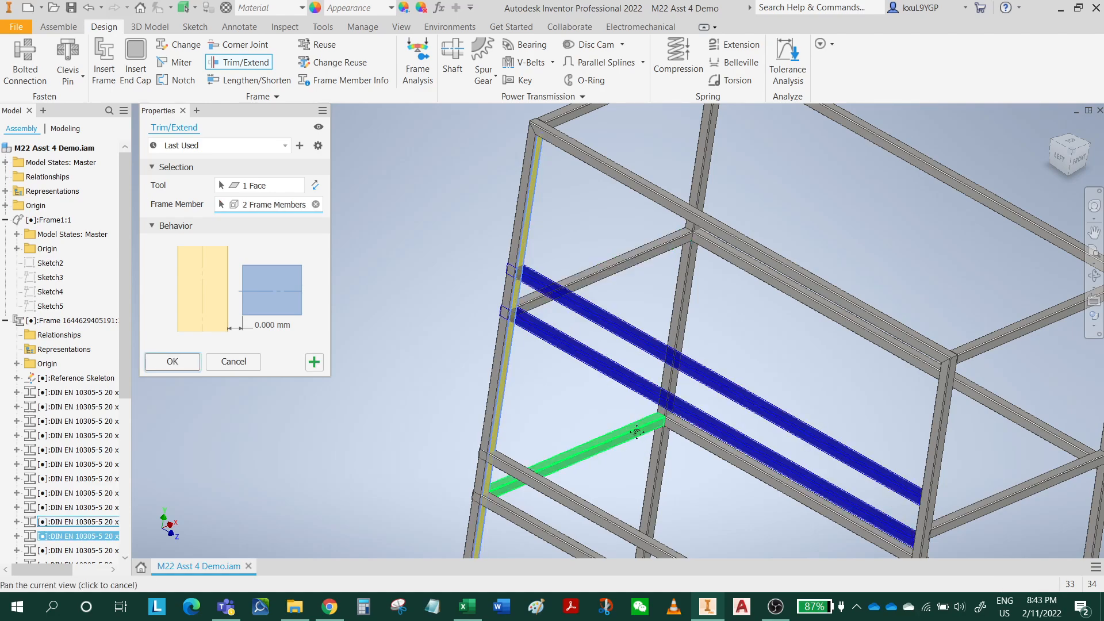
scroll(707, 258, down, 2)
click(635, 320)
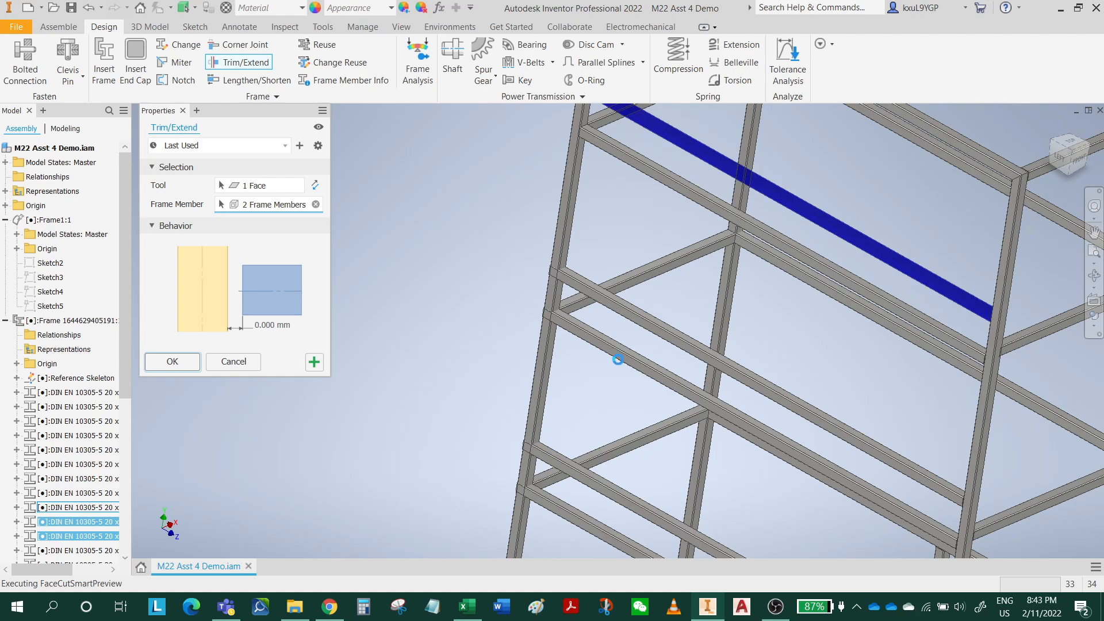
click(624, 359)
middle_drag(633, 443, 649, 292)
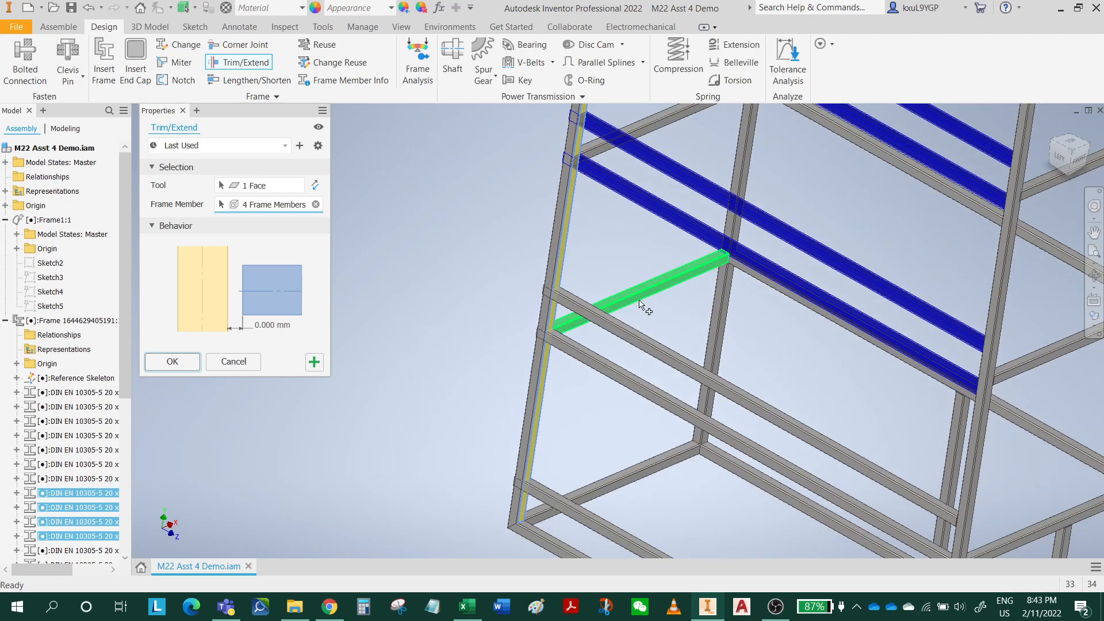
click(631, 334)
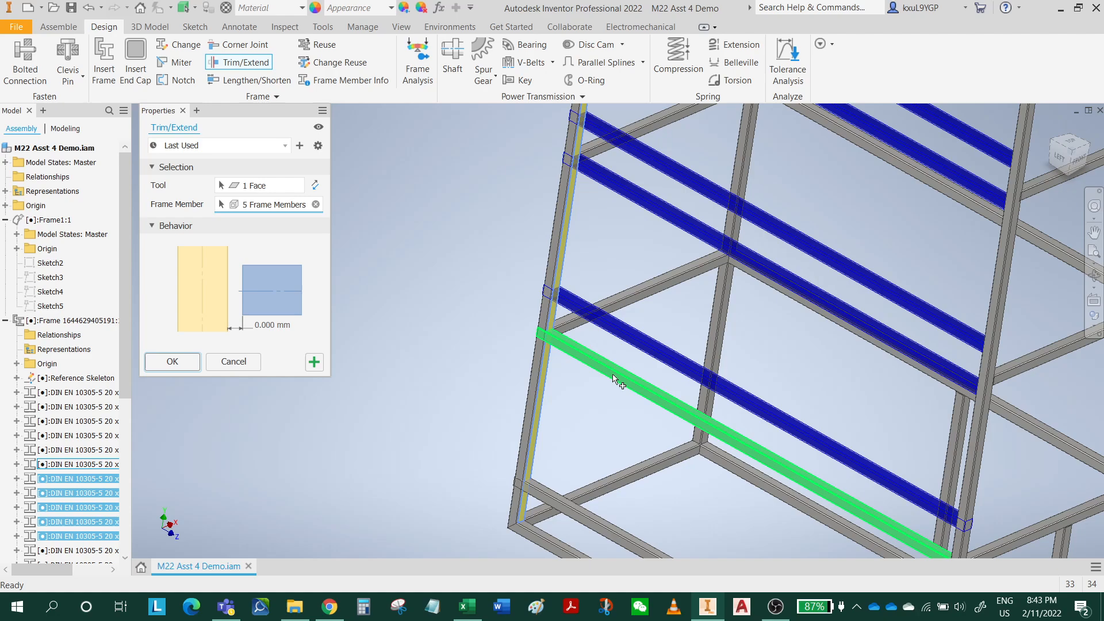
click(613, 377)
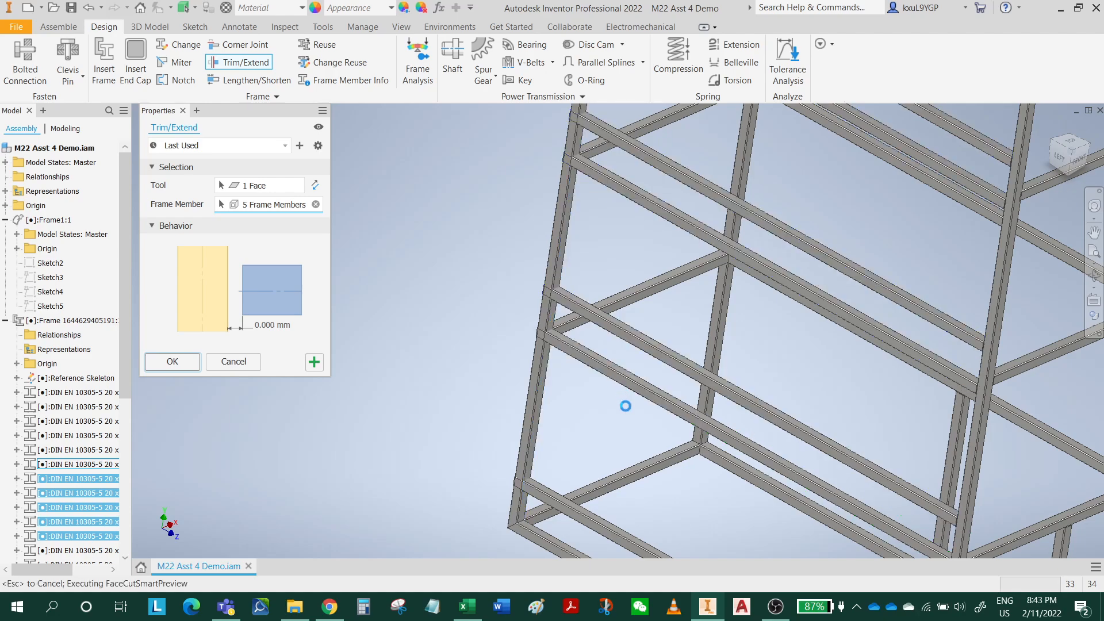
click(588, 517)
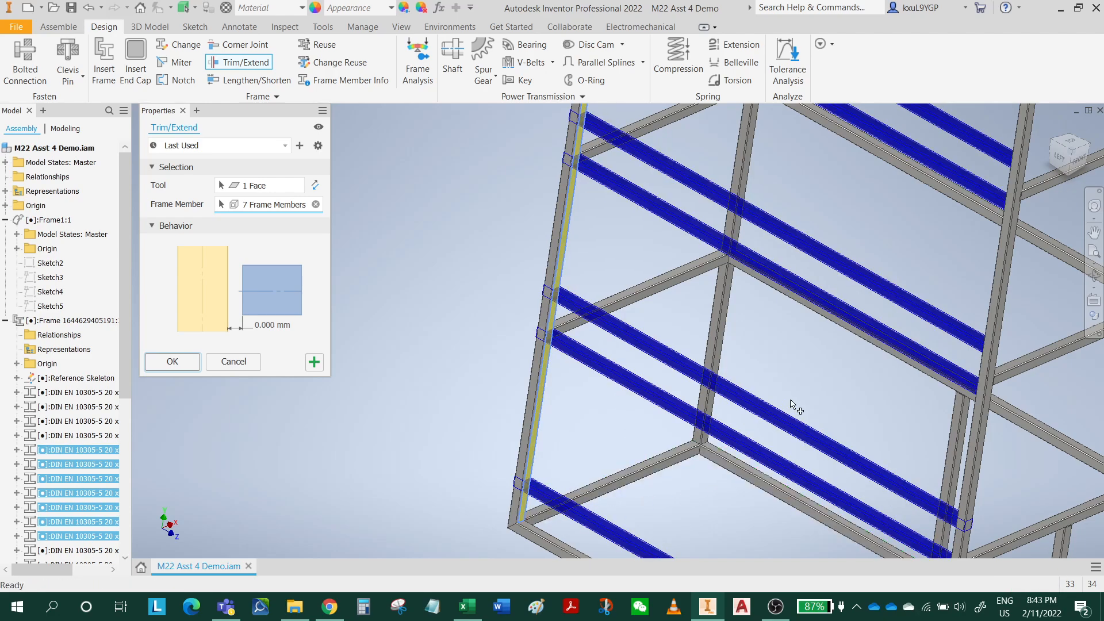
- Add the three right-side shelf rails, from the upper to the lowest shelf, to the frame members being trimmed
middle_drag(894, 393, 581, 436)
shift+middle_drag(703, 367, 693, 301)
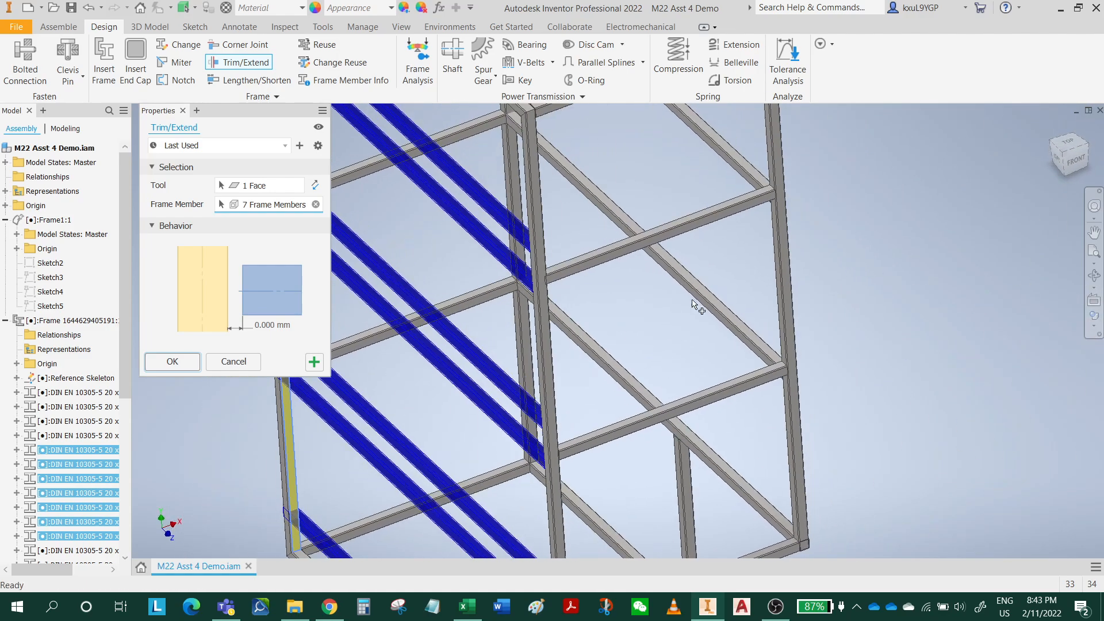
click(730, 156)
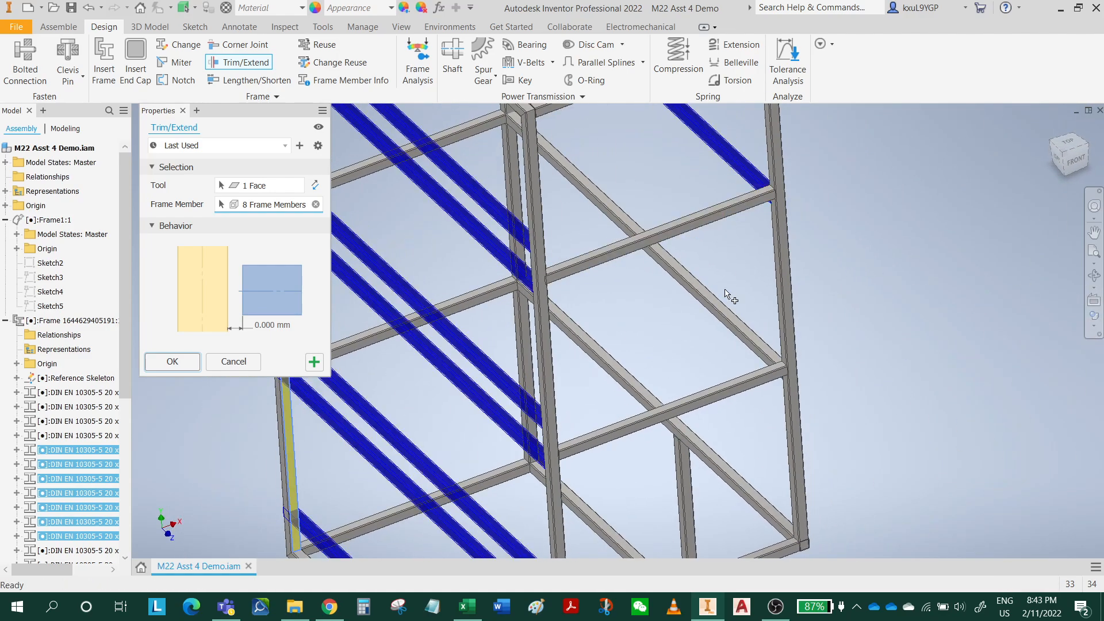
click(760, 317)
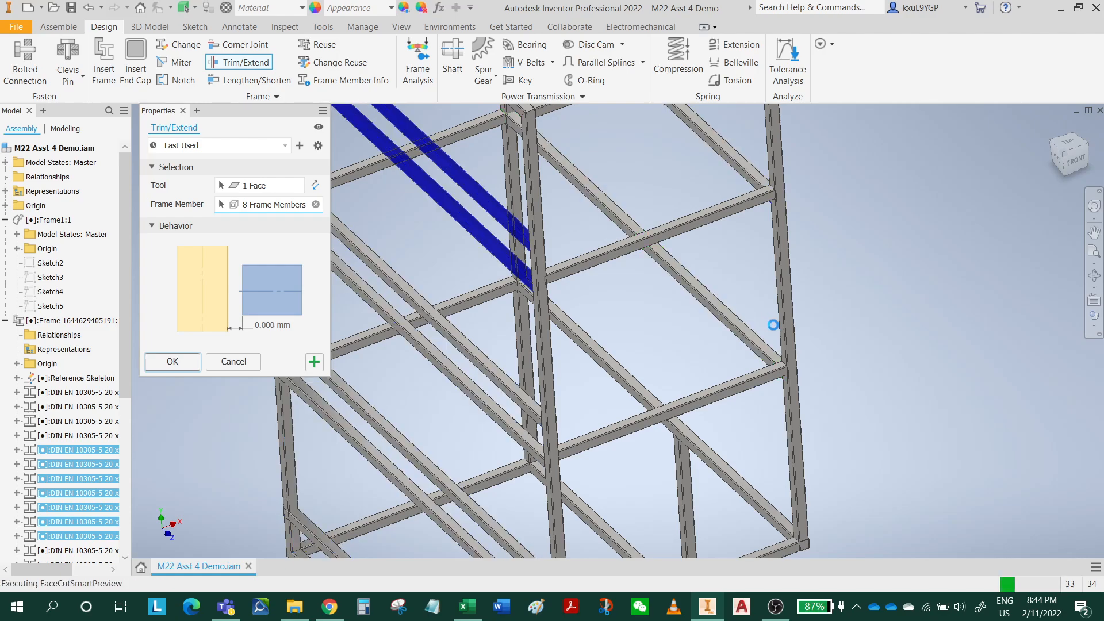
shift+middle_drag(788, 295, 812, 305)
scroll(579, 365, down, 2)
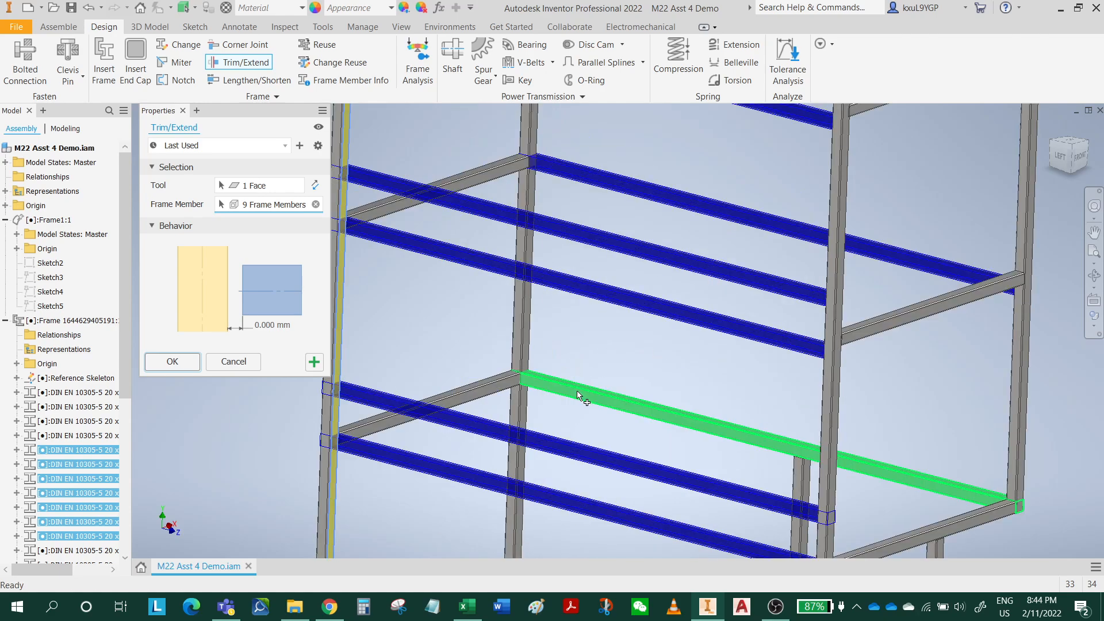
scroll(546, 391, down, 3)
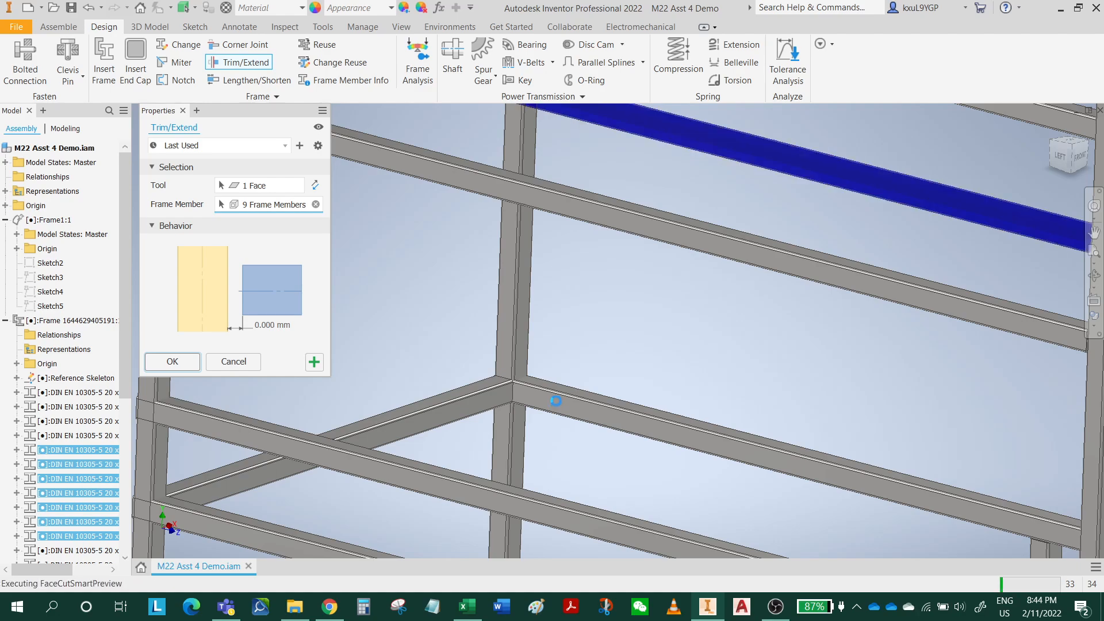
scroll(555, 401, up, 5)
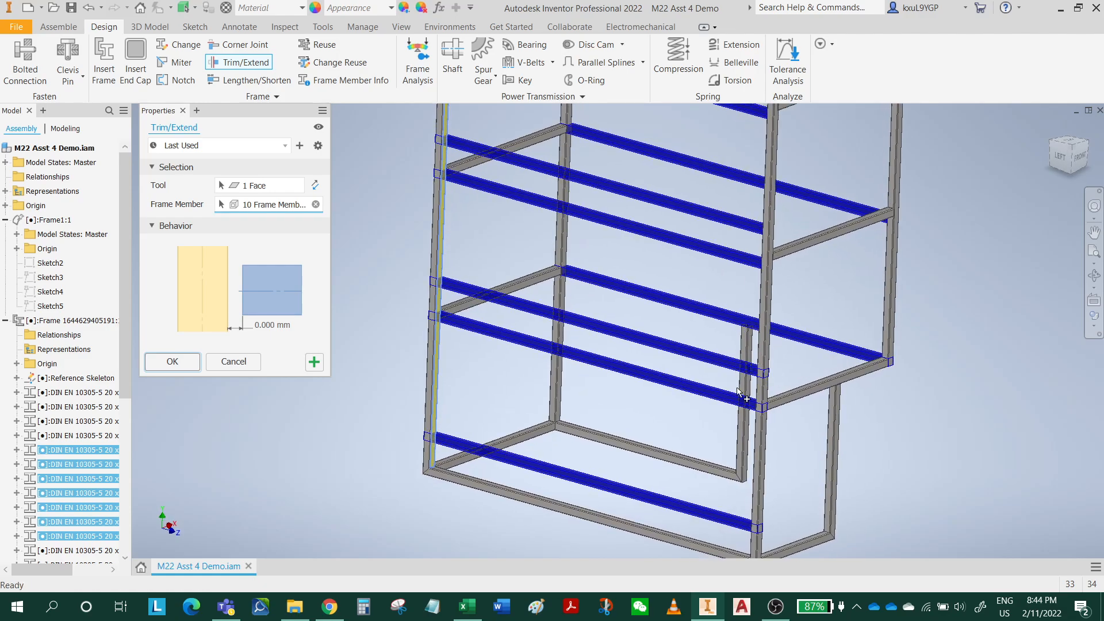
scroll(565, 428, down, 3)
shift+middle_drag(565, 429, 667, 401)
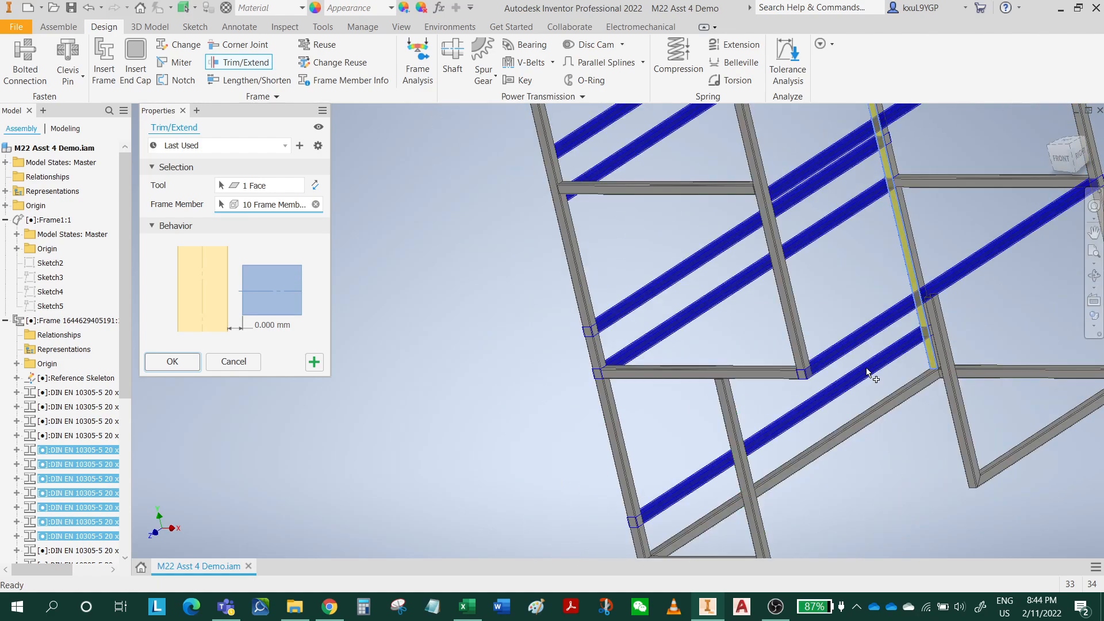
scroll(867, 372, up, 5)
shift+middle_drag(939, 327, 915, 344)
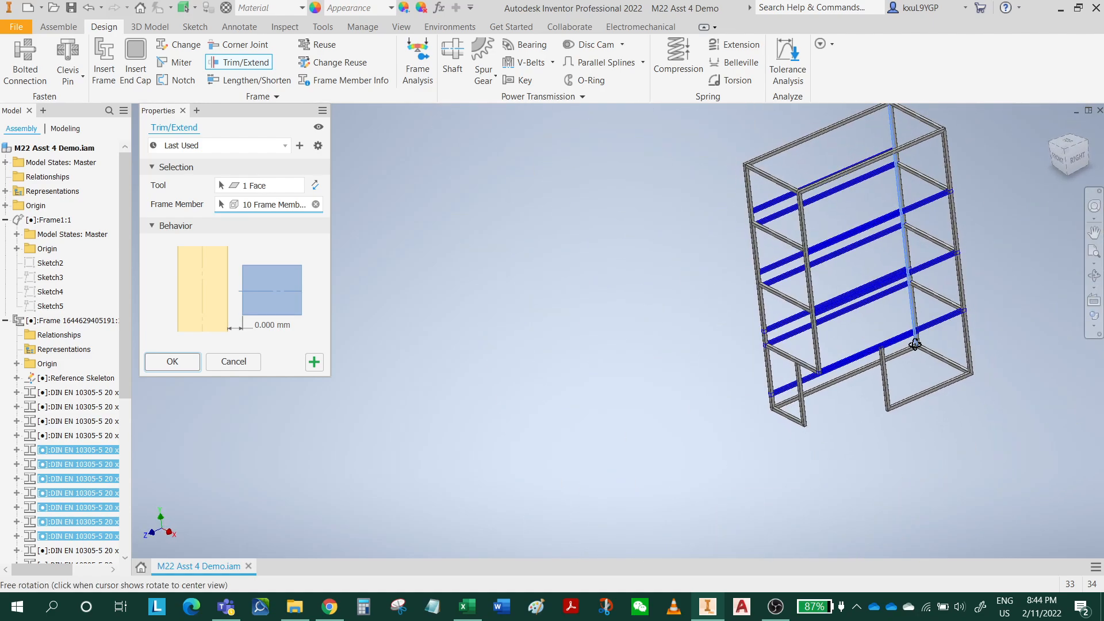
scroll(970, 208, down, 3)
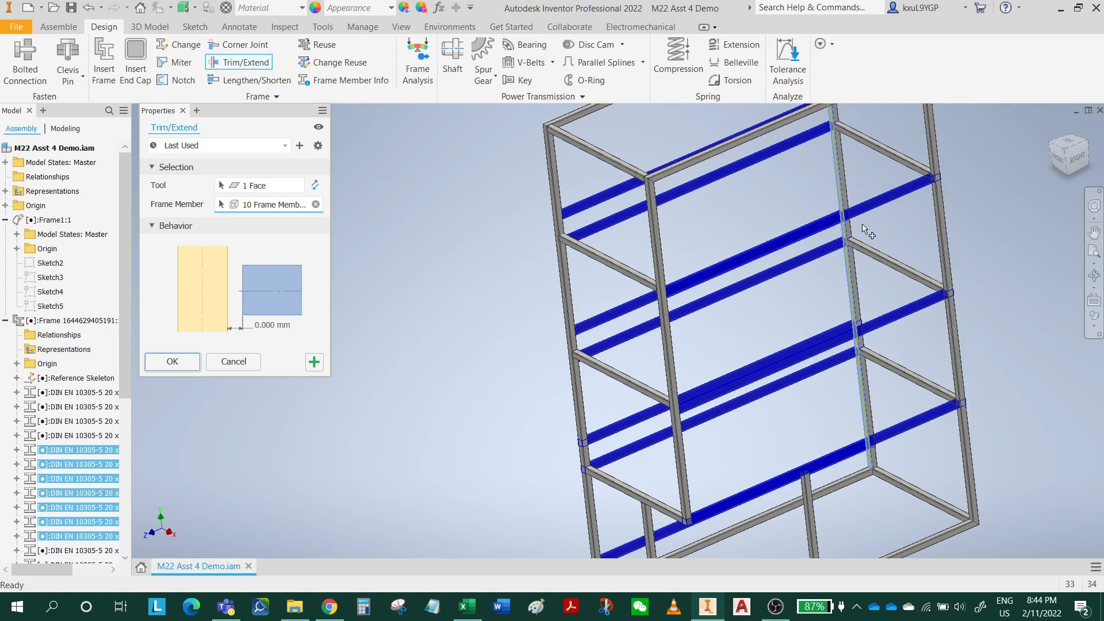
- Apply the trim to the ten rails with a 0.000 mm offset and save the assembly
click(186, 365)
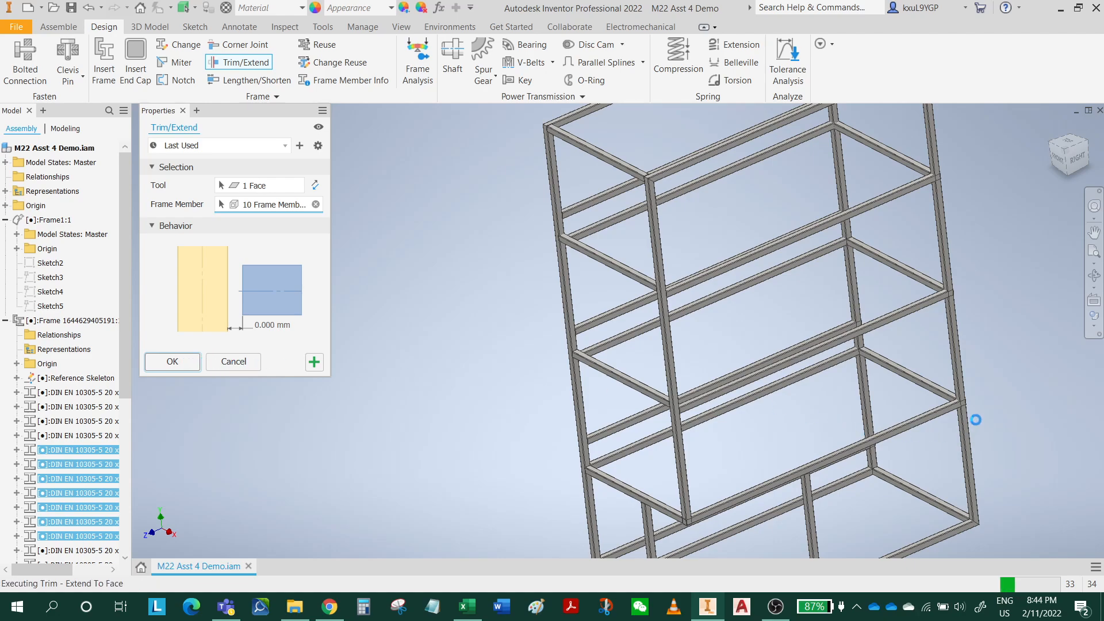
click(72, 8)
click(697, 192)
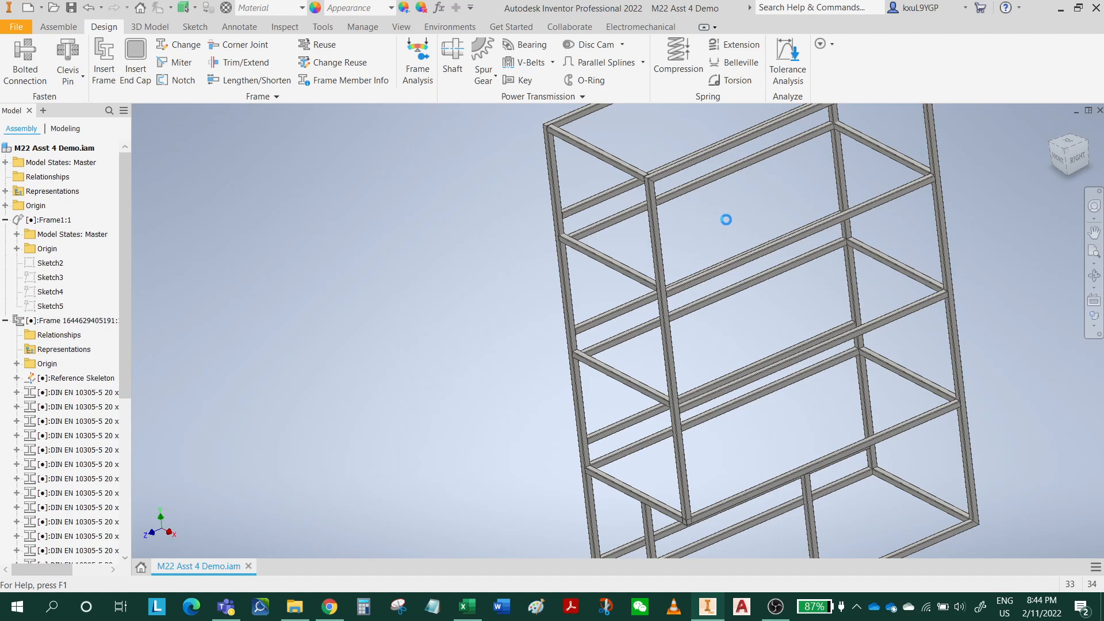
- Examine the rail-to-upright joints of the frame from the right and back sides, down to the lower shelves
scroll(724, 216, down, 5)
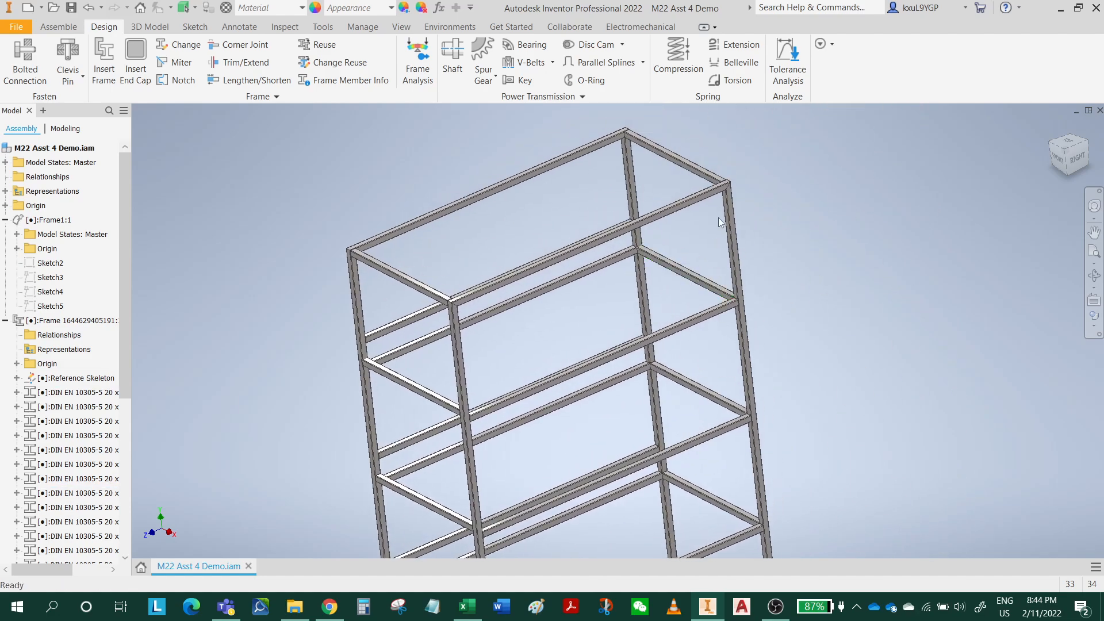
scroll(738, 335, up, 3)
middle_drag(762, 318, 889, 204)
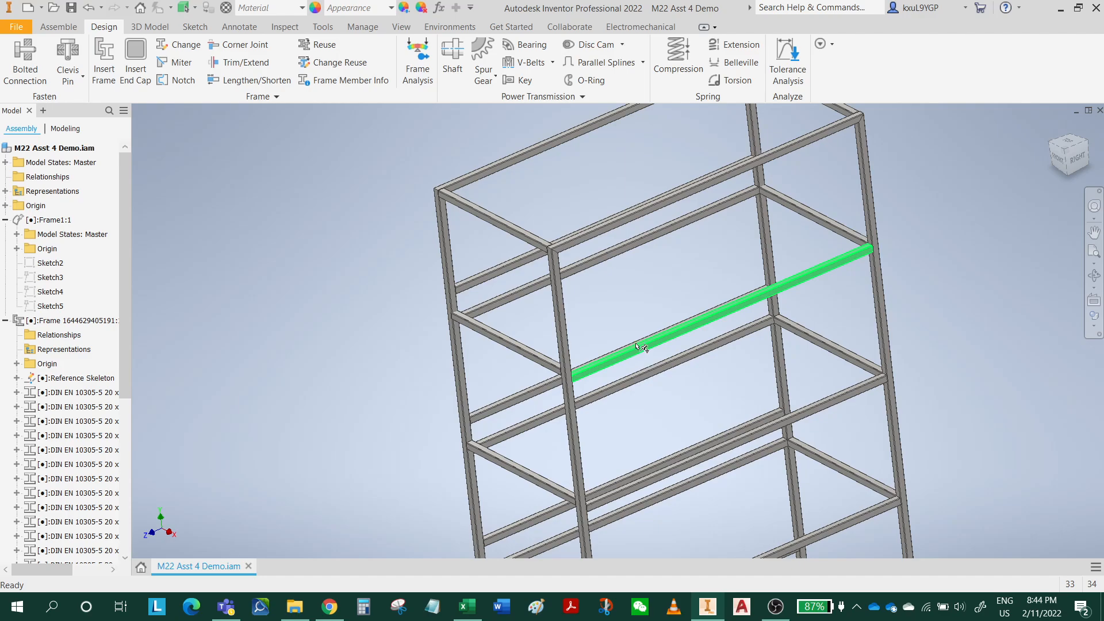
shift+middle_drag(638, 345, 573, 320)
scroll(562, 338, down, 5)
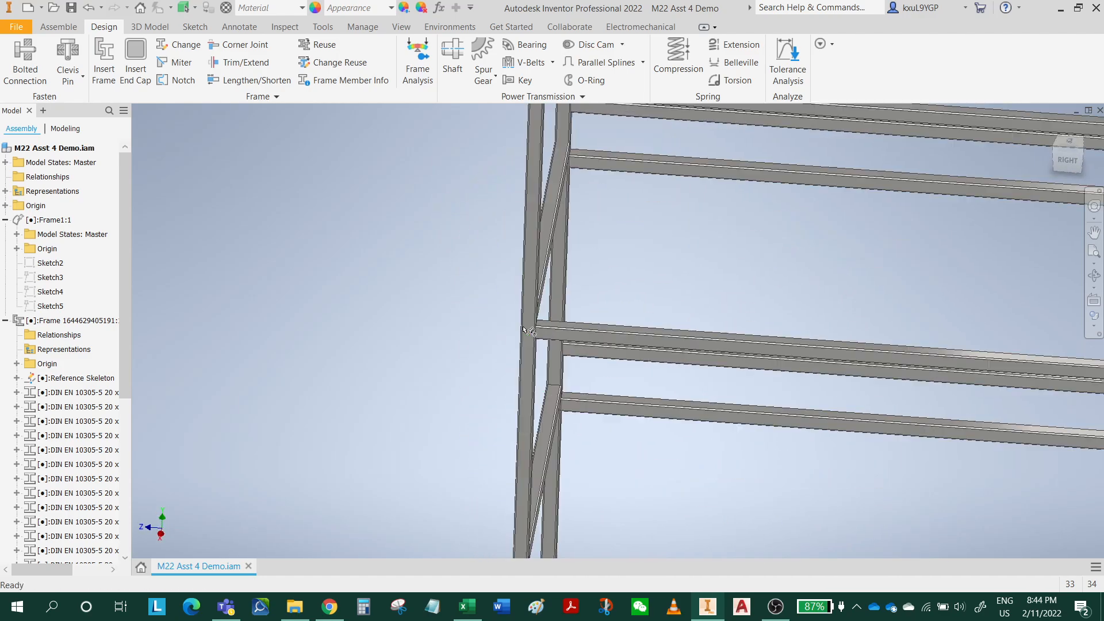
scroll(562, 345, up, 5)
shift+middle_drag(636, 313, 546, 513)
scroll(547, 512, down, 5)
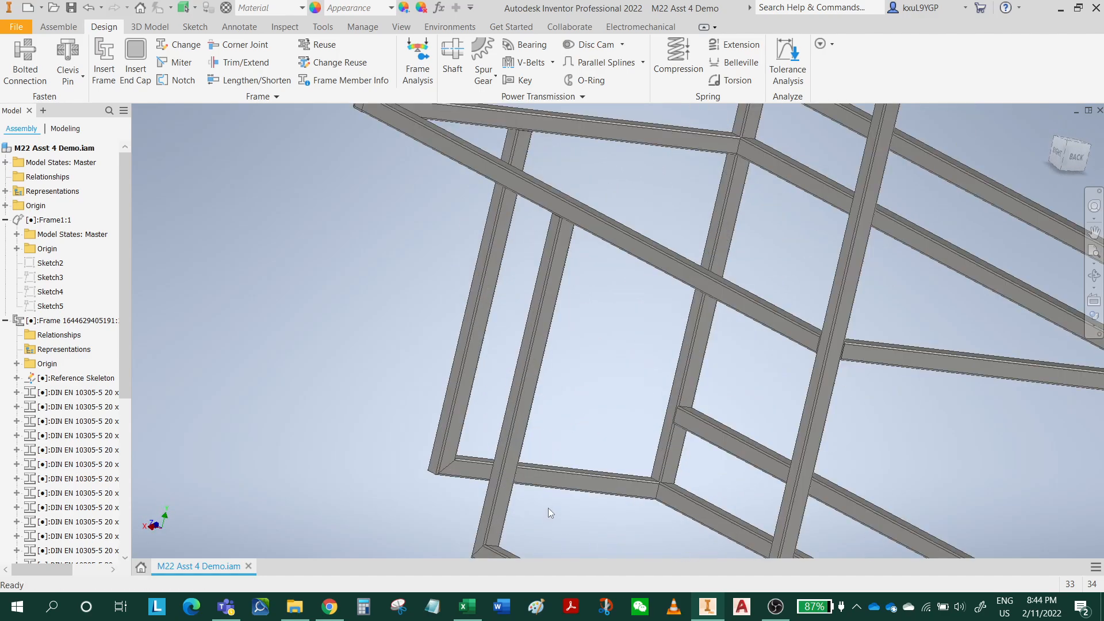
scroll(680, 417, up, 5)
shift+middle_drag(742, 431, 610, 376)
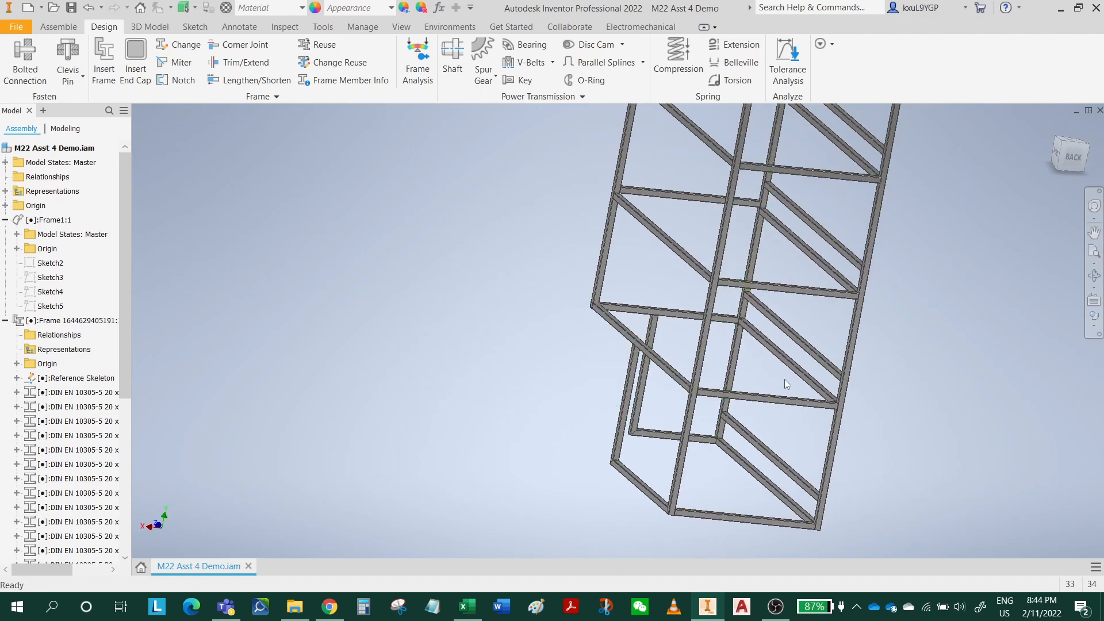
shift+middle_drag(786, 412, 794, 423)
scroll(860, 463, down, 4)
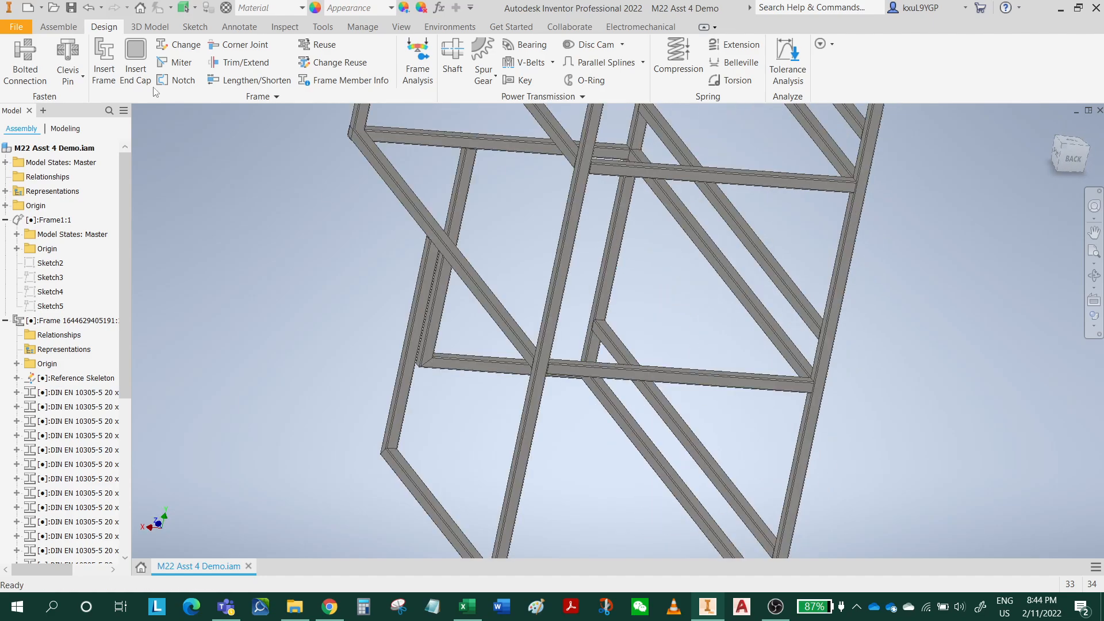
click(233, 68)
scroll(753, 512, down, 5)
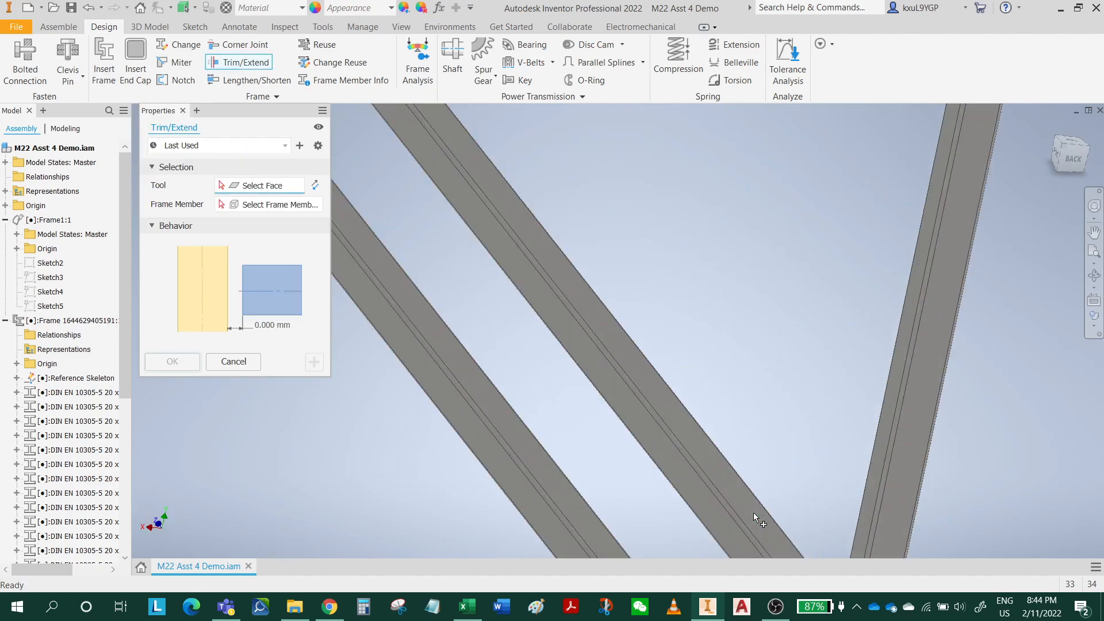
click(993, 418)
scroll(993, 417, up, 4)
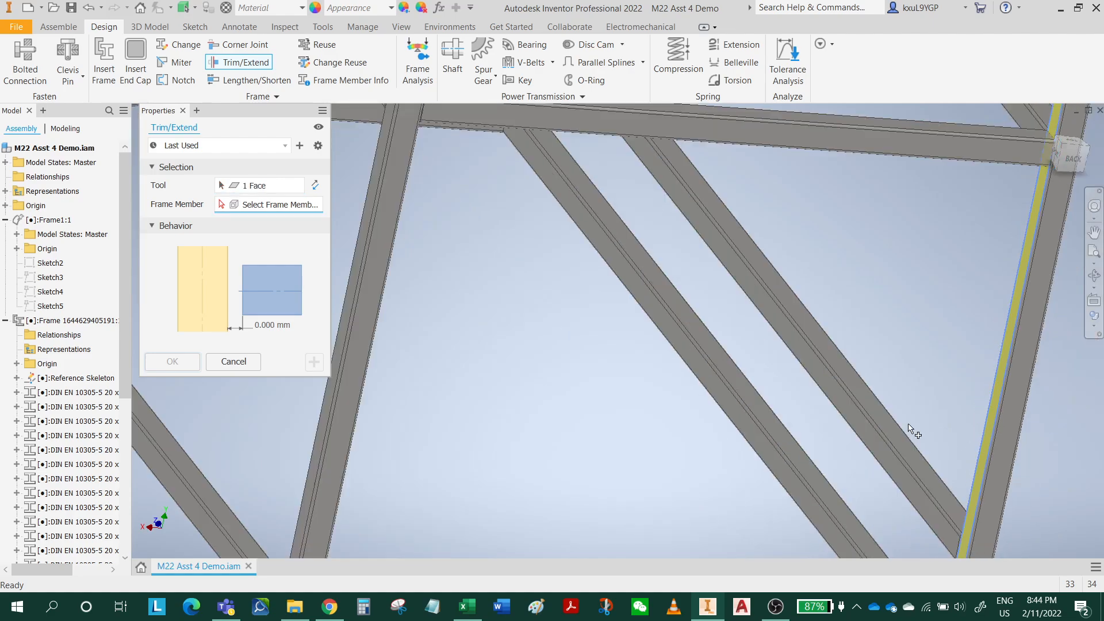
scroll(747, 298, down, 2)
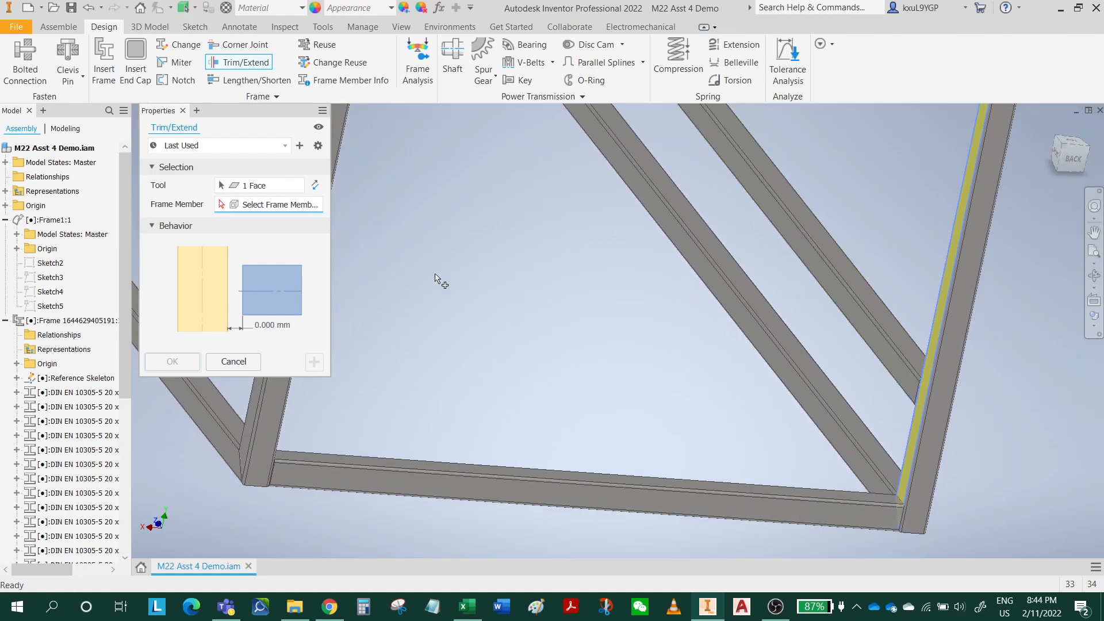
scroll(535, 311, up, 3)
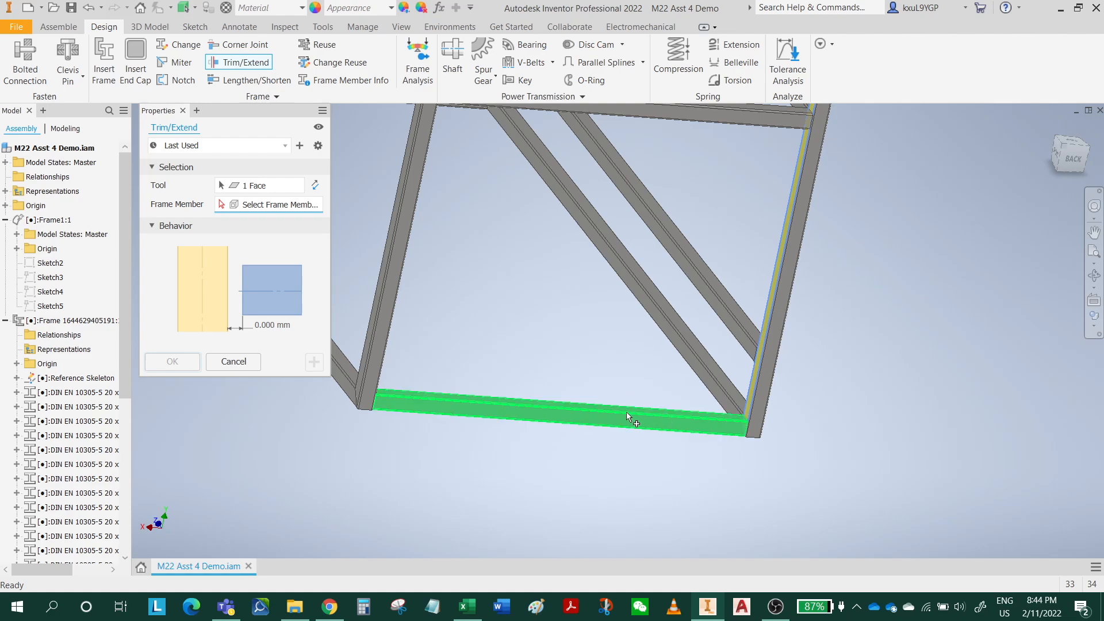
middle_drag(723, 391, 738, 555)
middle_drag(746, 465, 764, 404)
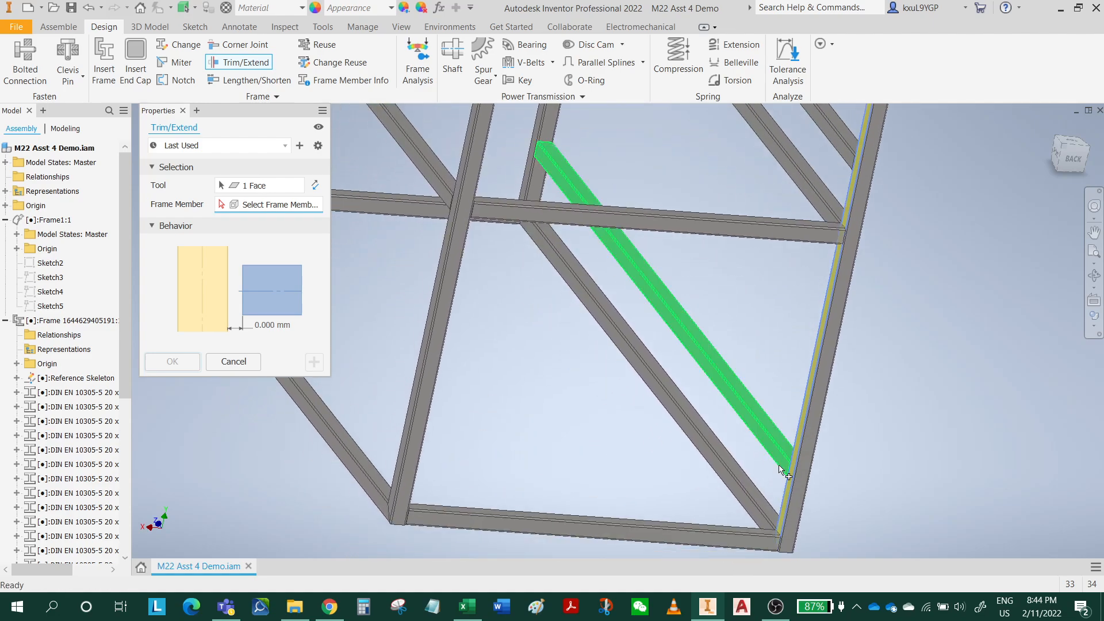
scroll(758, 544, down, 2)
scroll(739, 539, up, 4)
middle_drag(697, 373, 688, 540)
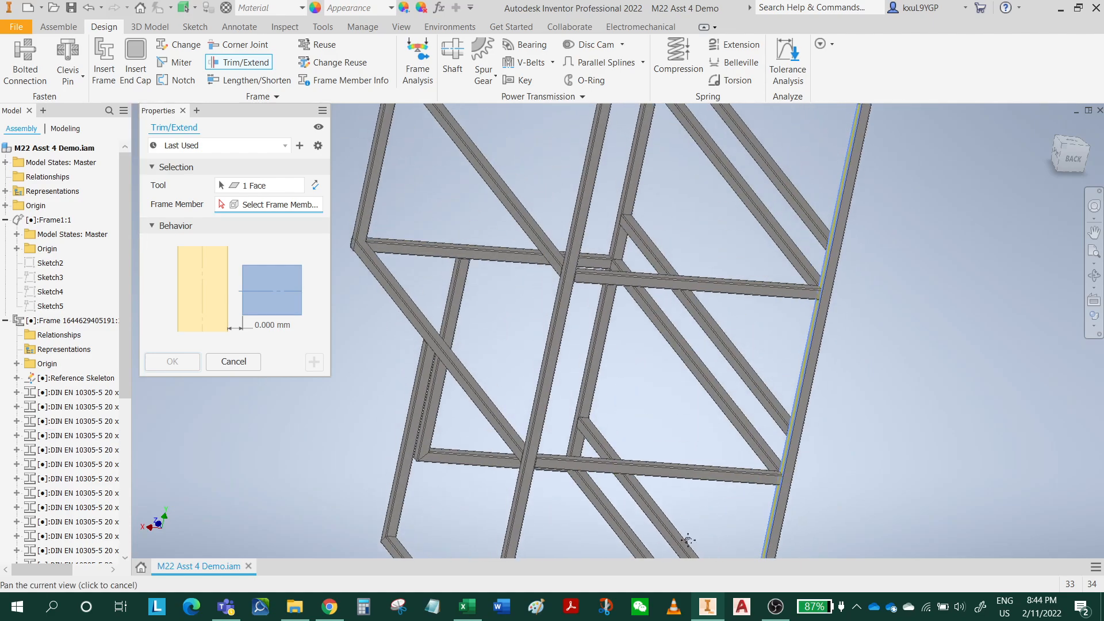
scroll(568, 479, down, 3)
middle_drag(717, 328, 663, 598)
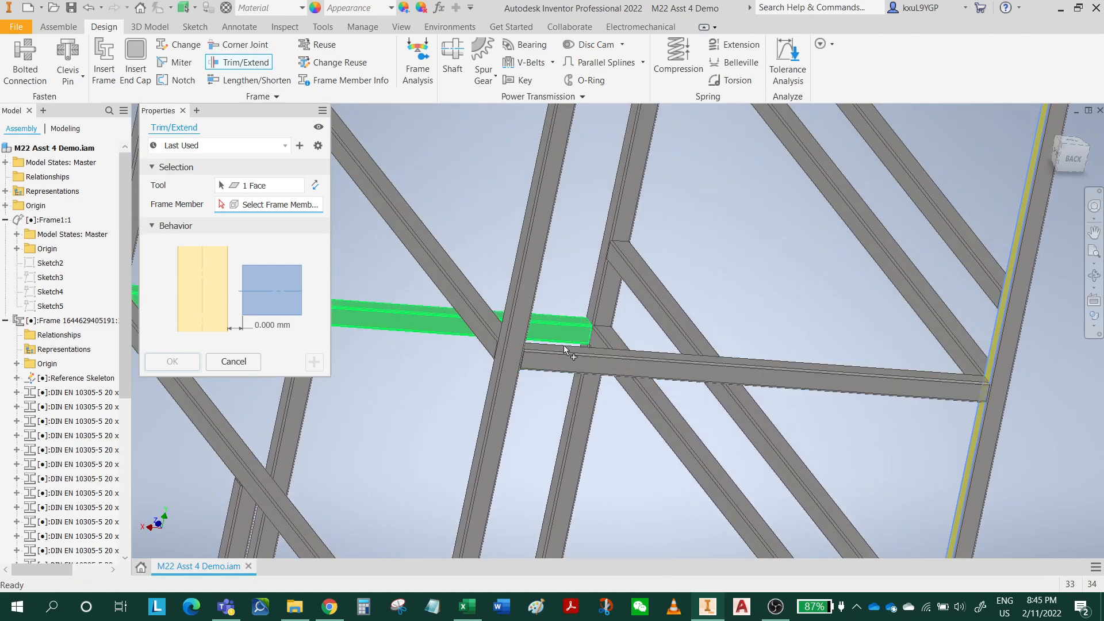
middle_drag(679, 348, 639, 595)
middle_drag(658, 299, 619, 520)
middle_drag(700, 291, 633, 511)
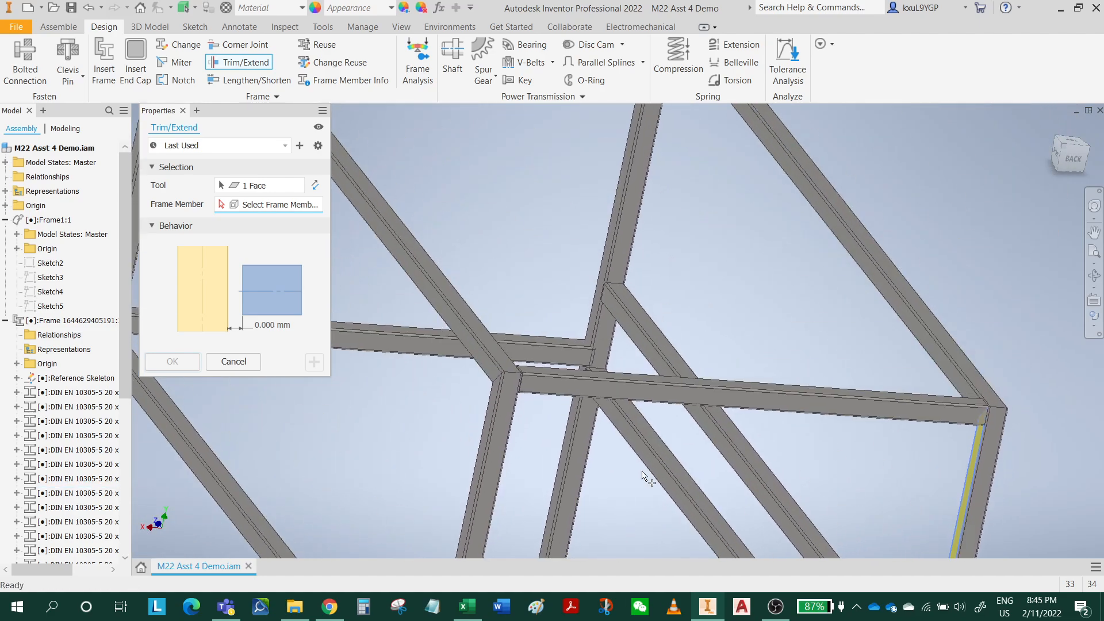
click(251, 362)
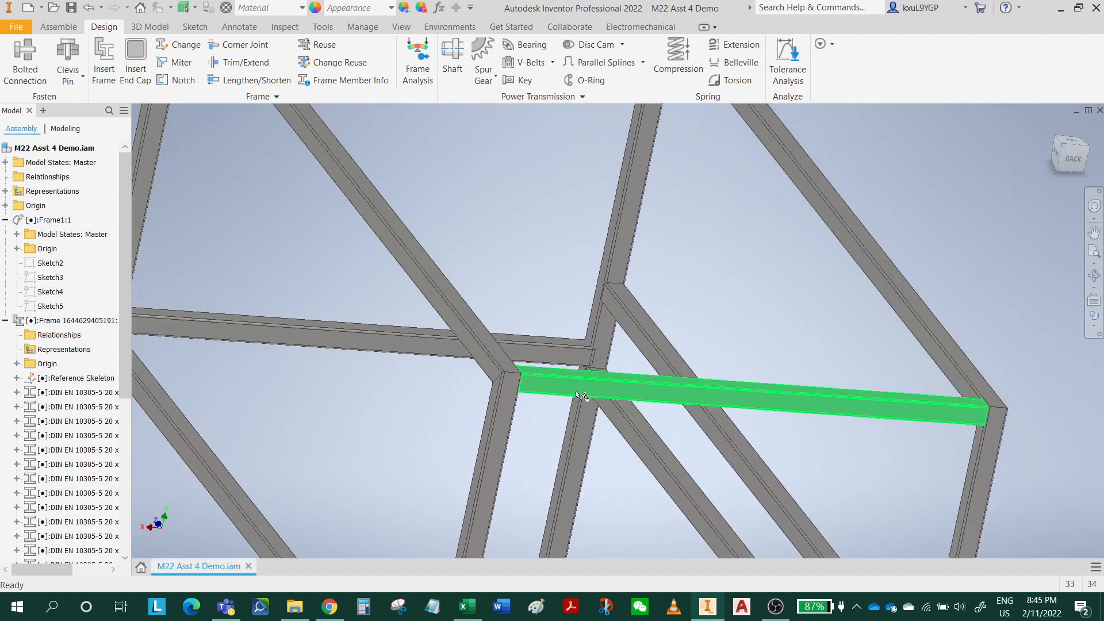
- Examine closely how the end of the short back rail meets the back-left upright
scroll(576, 394, up, 4)
shift+middle_drag(583, 355, 681, 130)
scroll(575, 366, down, 6)
scroll(609, 358, up, 3)
scroll(689, 426, up, 5)
scroll(697, 444, down, 6)
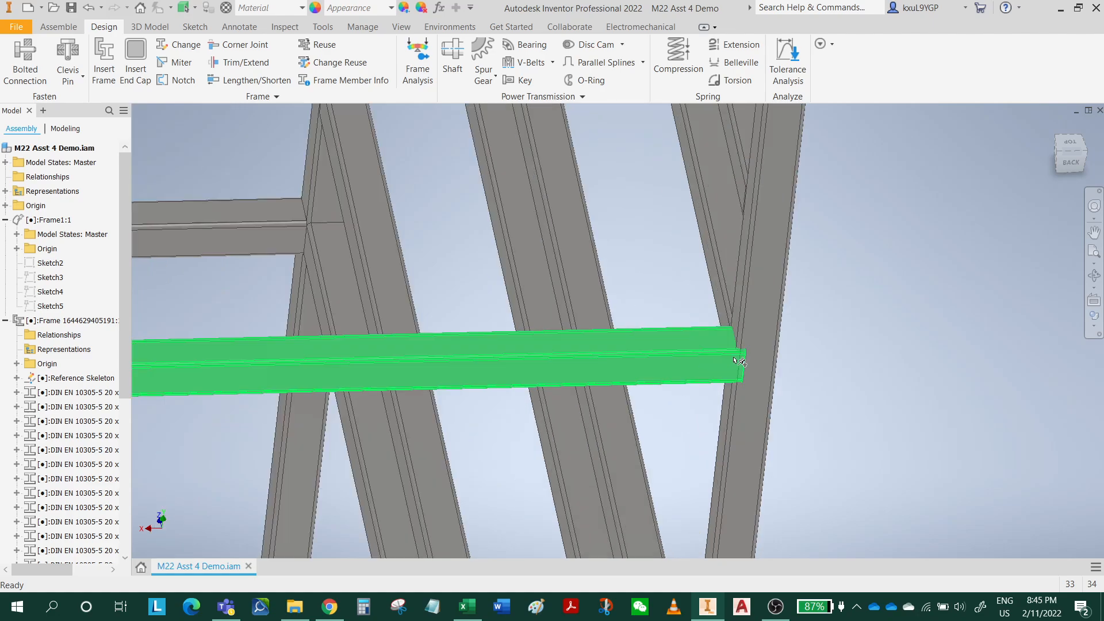
scroll(738, 361, down, 3)
scroll(739, 357, up, 2)
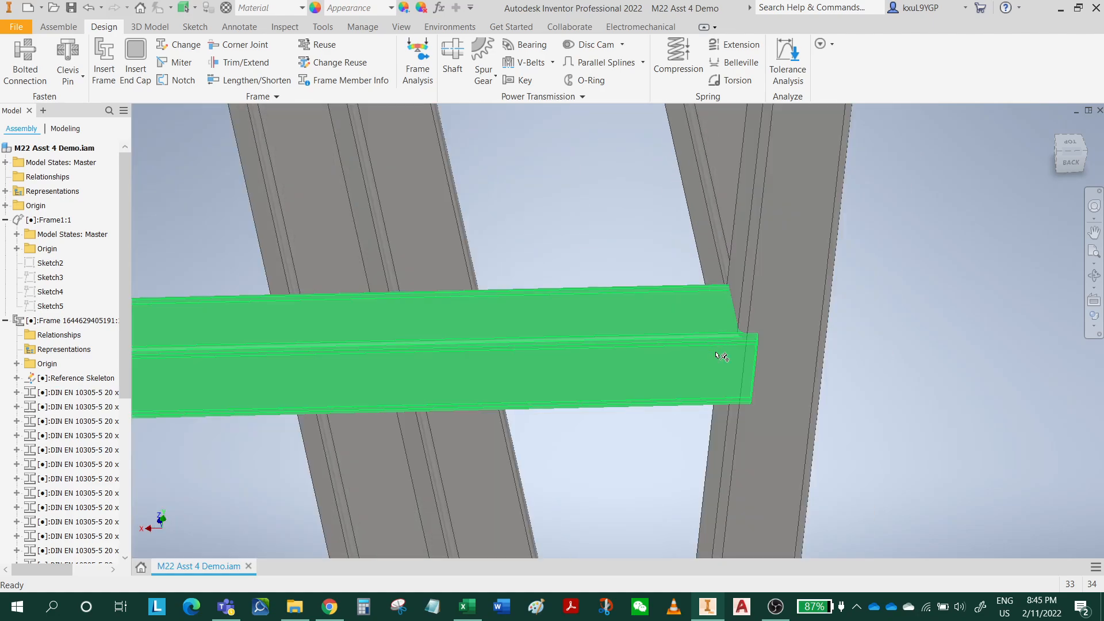
mouse_move(762, 357)
shift+middle_down()
mouse_move(709, 357)
mouse_move(756, 352)
shift+middle_up()
scroll(755, 352, up, 4)
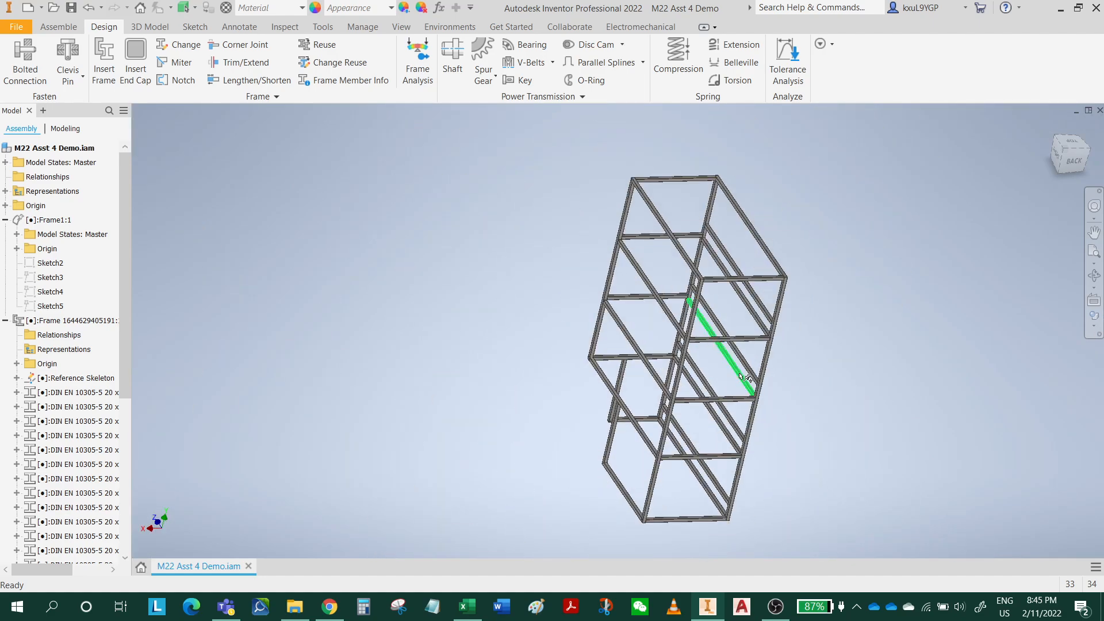
scroll(725, 378, down, 3)
shift+middle_drag(747, 403, 729, 402)
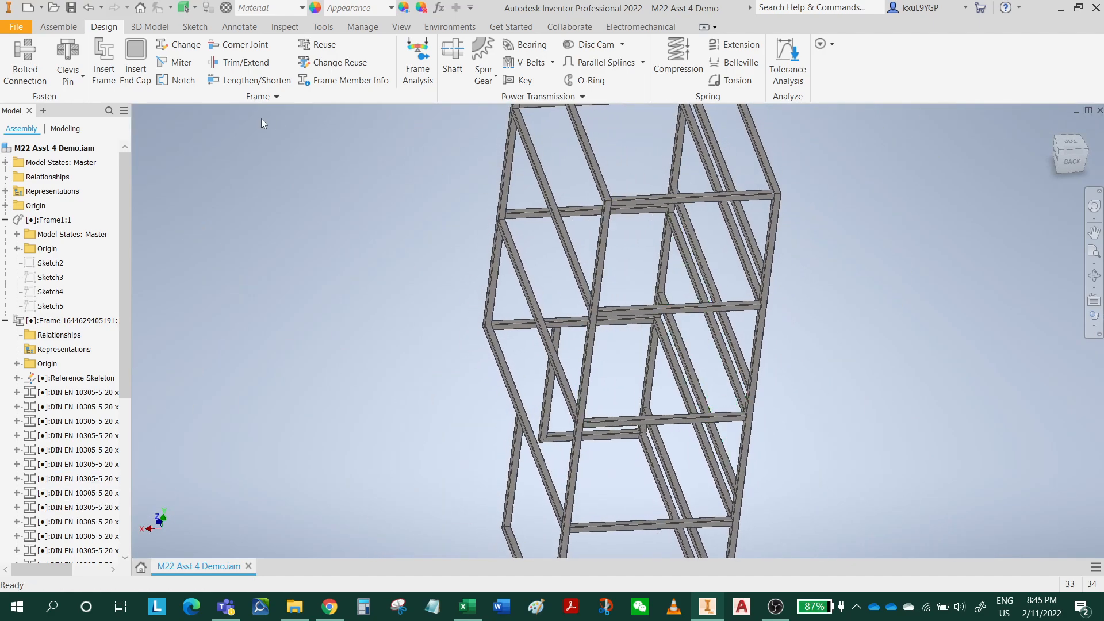
click(244, 62)
middle_drag(725, 460, 759, 315)
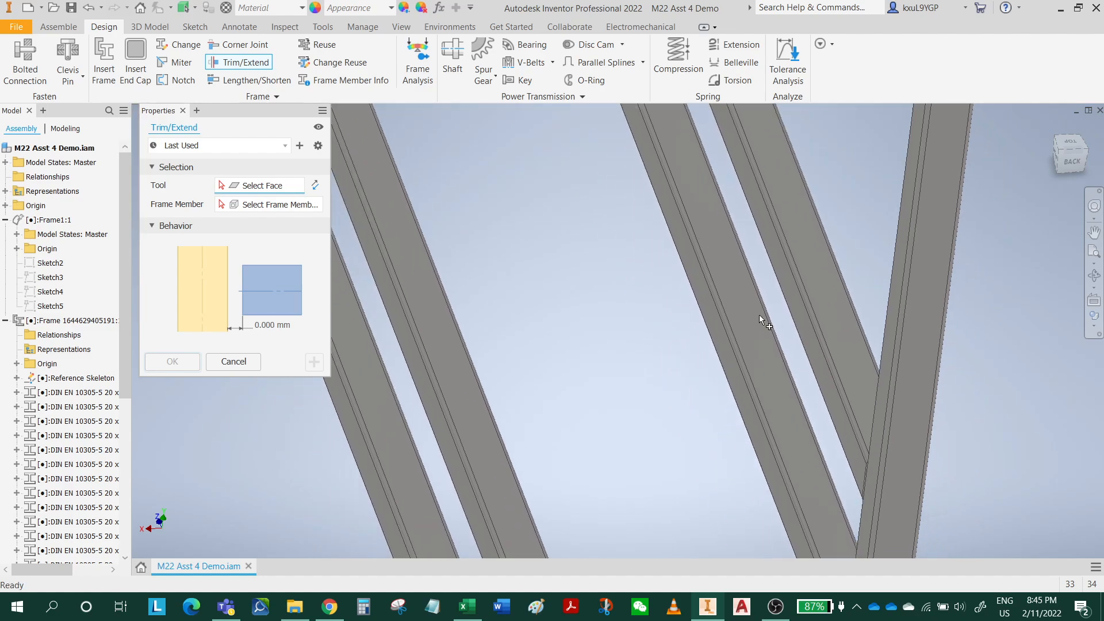
scroll(770, 333, up, 4)
middle_drag(782, 469, 848, 224)
scroll(821, 451, down, 4)
scroll(820, 450, up, 3)
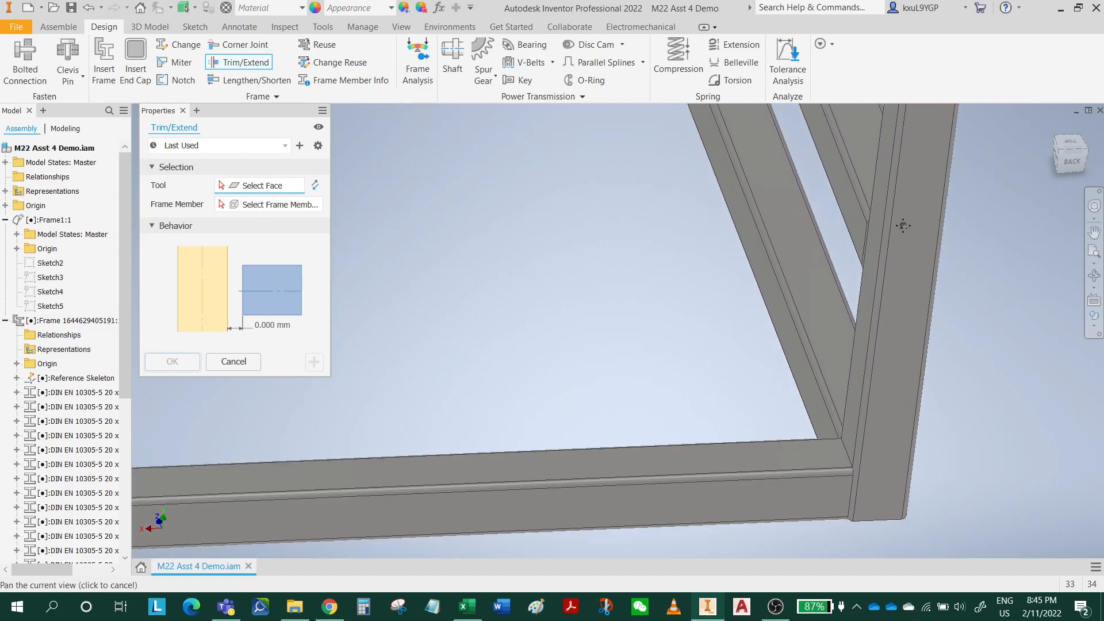
click(851, 430)
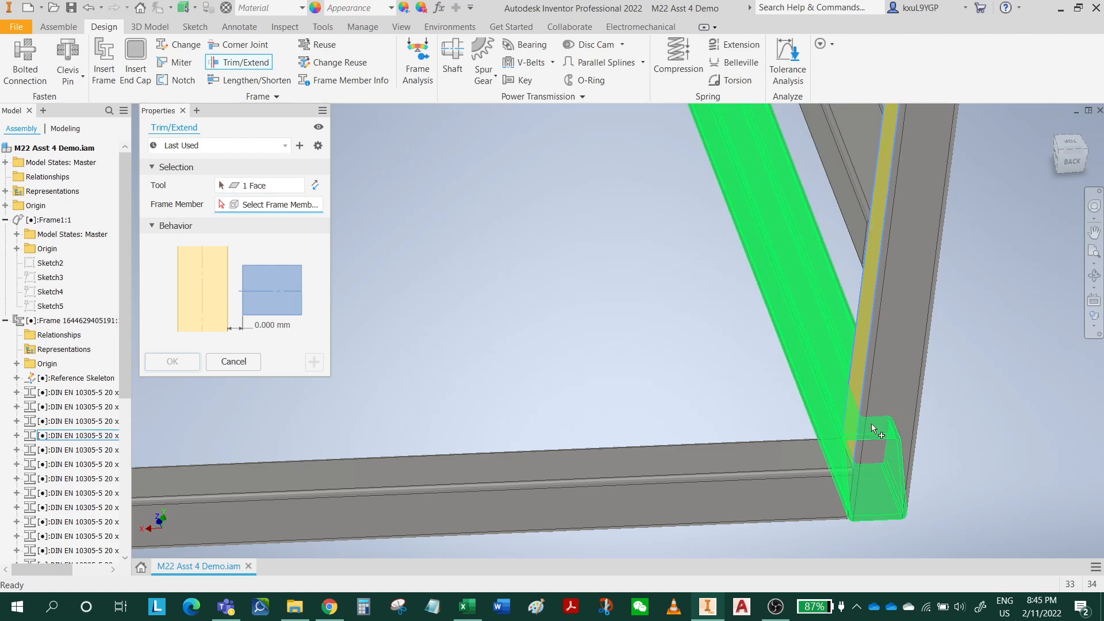
click(234, 362)
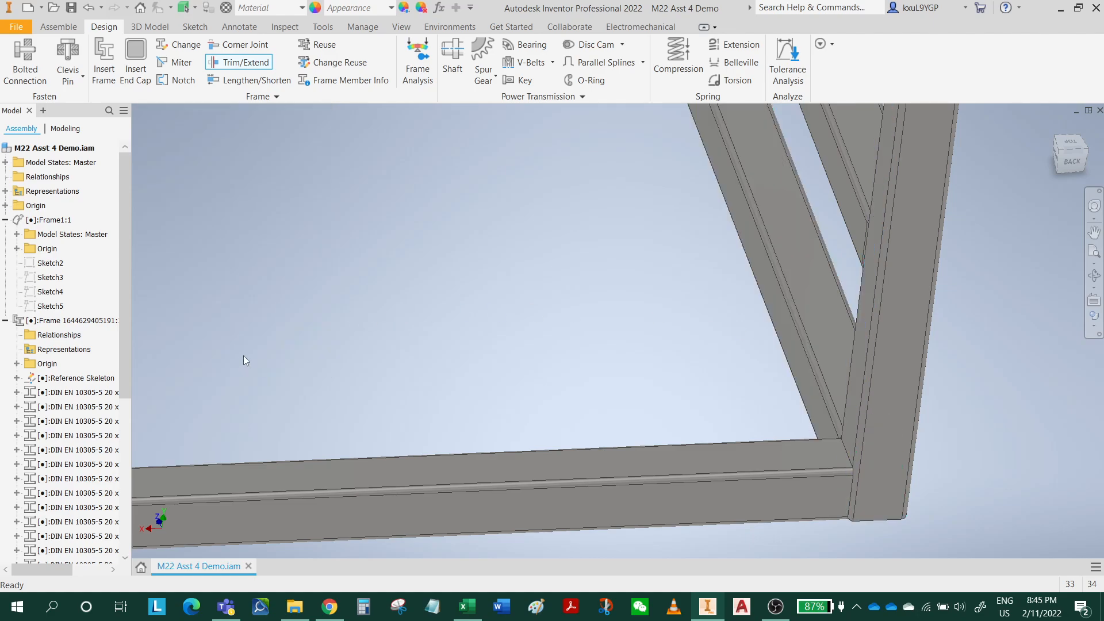
- Start a Trim/Extend with the back-left upright's inner face, towards the short back rails, as the tool face
click(250, 64)
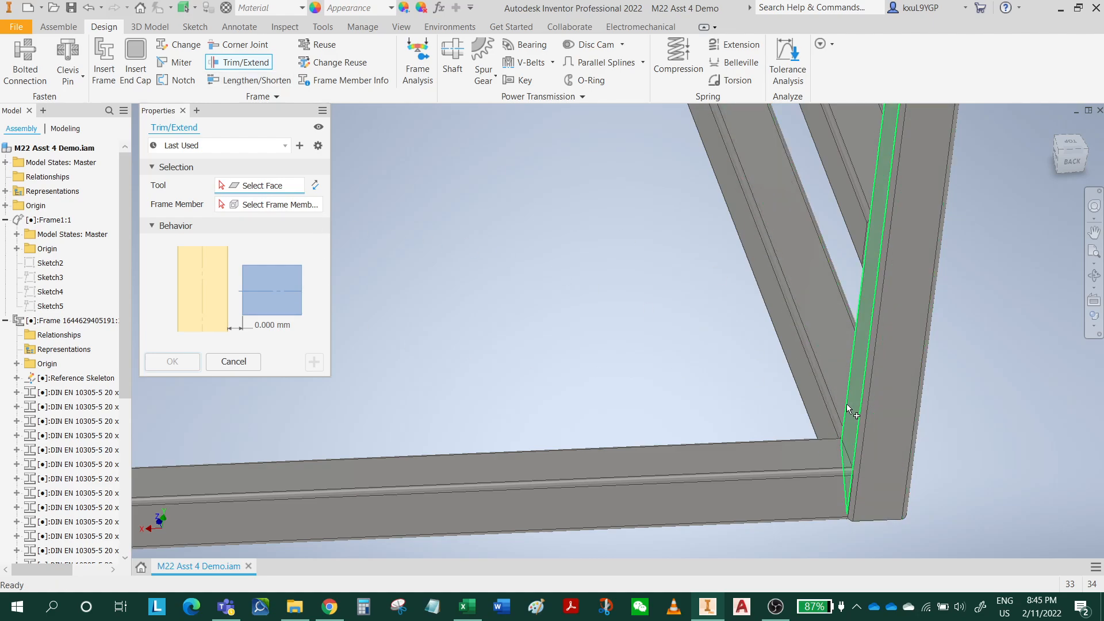
shift+middle_drag(877, 428, 813, 403)
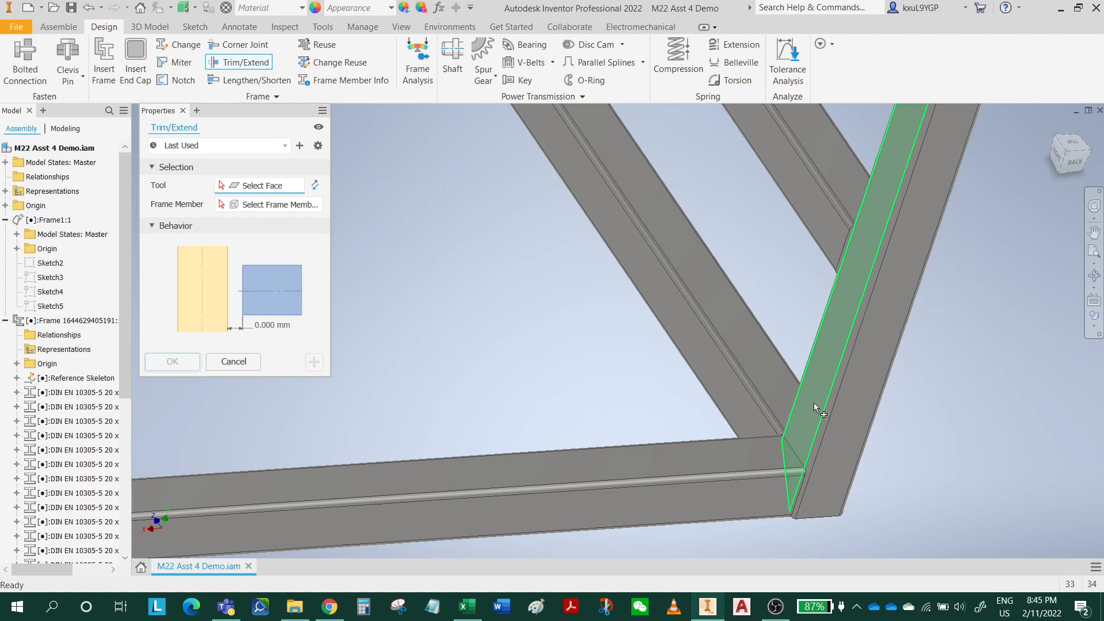
click(813, 402)
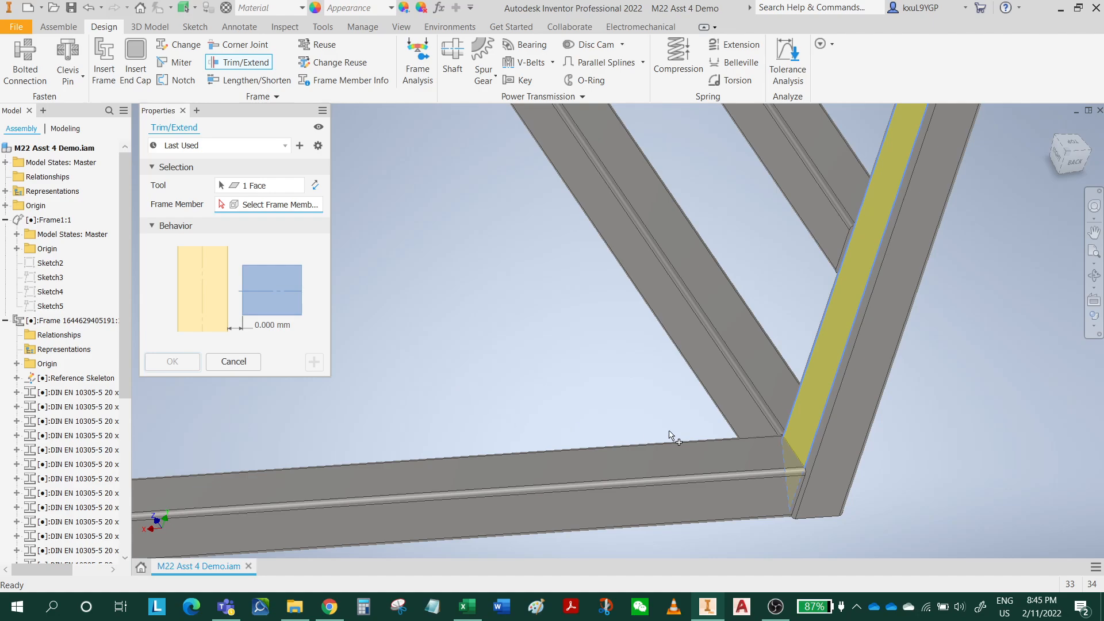
- Select the five short back rails, from the bottom to the top of the frame, as the frame members to trim
click(644, 485)
scroll(711, 487, down, 4)
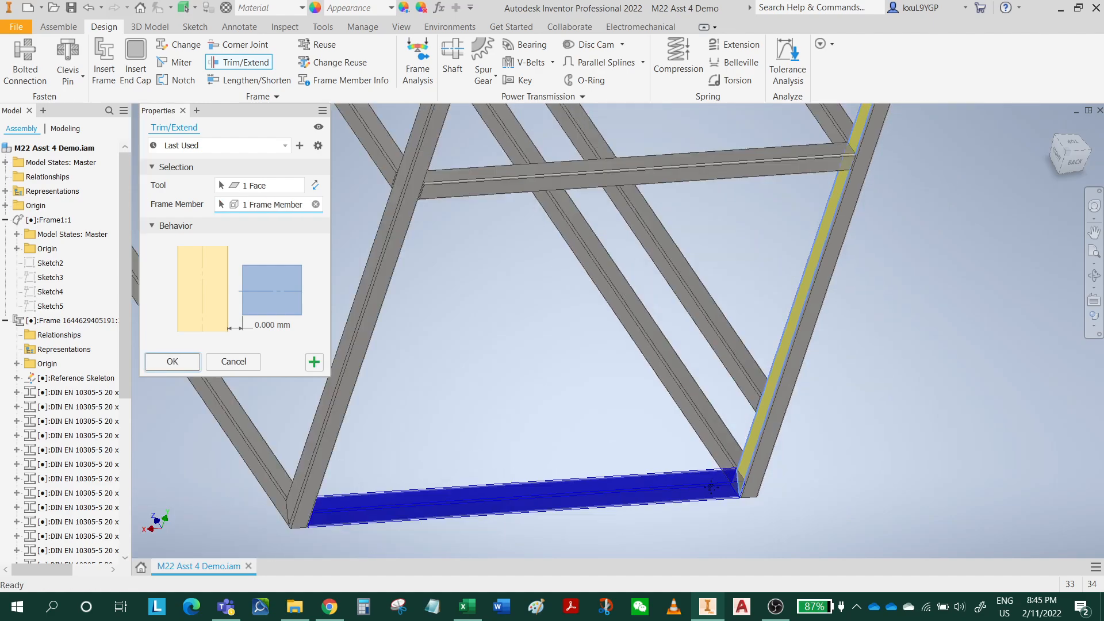
middle_drag(711, 487, 693, 599)
click(756, 283)
scroll(782, 329, down, 3)
middle_drag(786, 228, 754, 451)
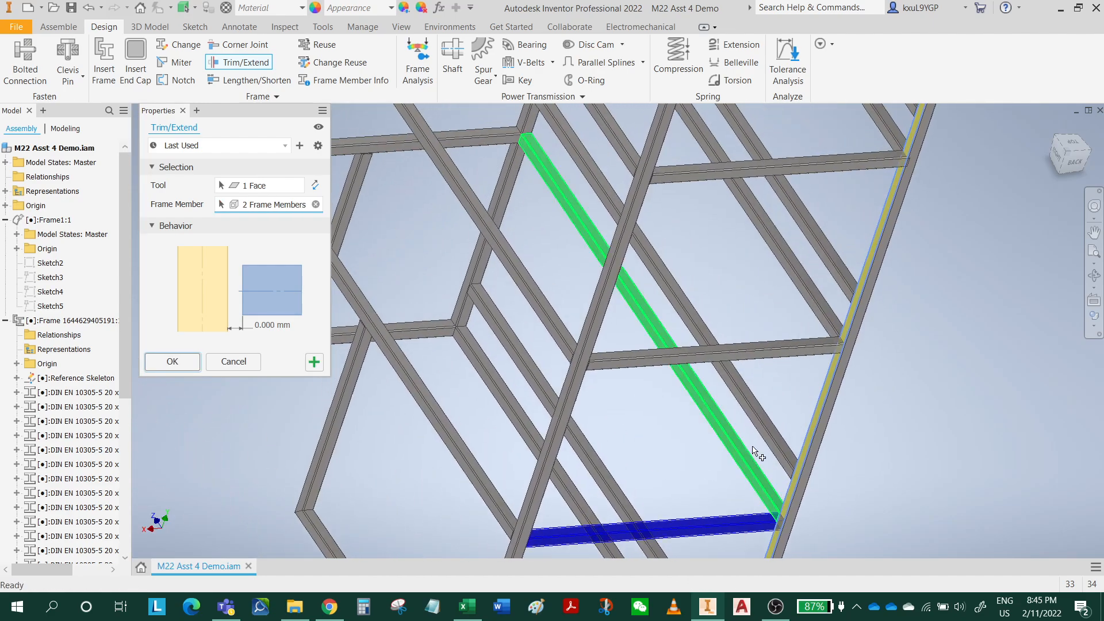
click(824, 355)
middle_drag(817, 334, 767, 523)
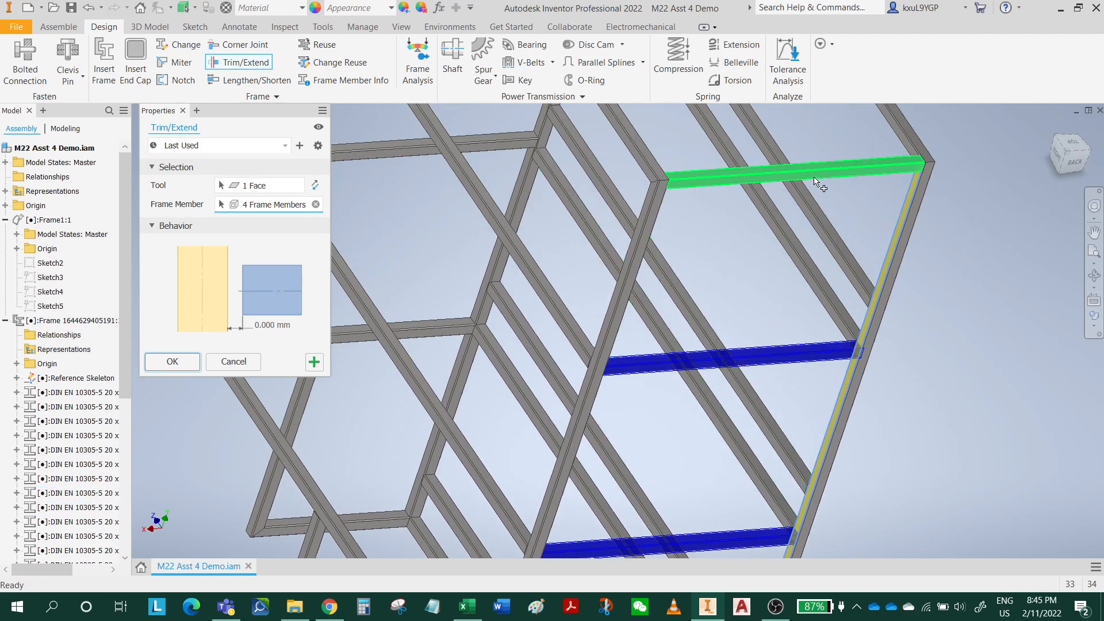
middle_drag(787, 250, 858, 610)
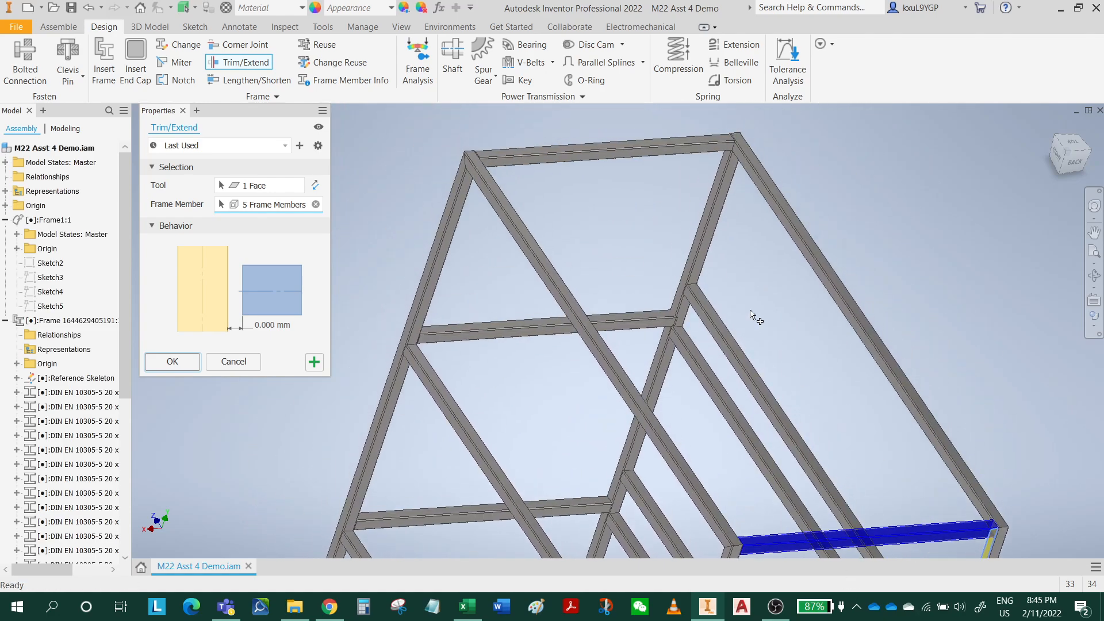
- Add the five short front rails, from the top to the bottom of the frame, to the selection and apply the trim
click(599, 159)
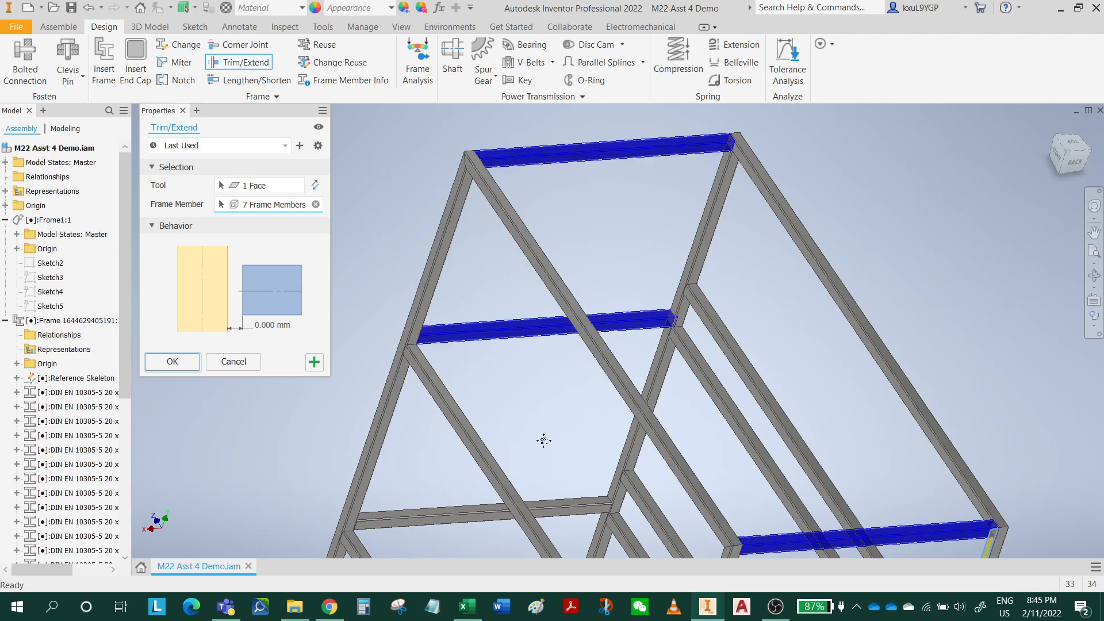
middle_drag(543, 440, 607, 371)
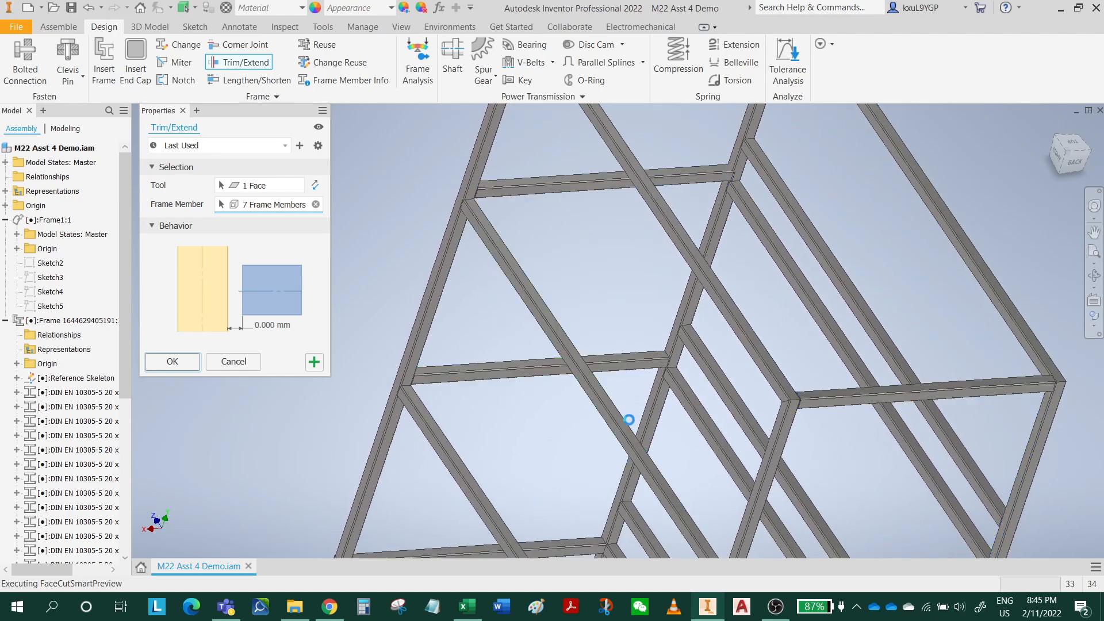
middle_drag(562, 458, 594, 295)
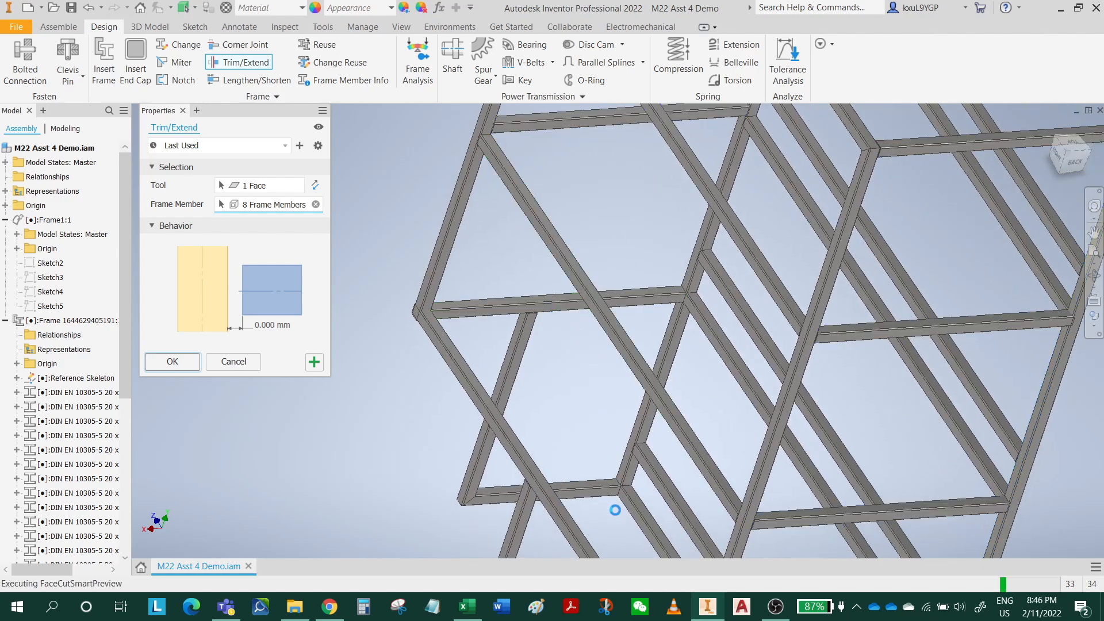
shift+middle_drag(624, 486, 826, 482)
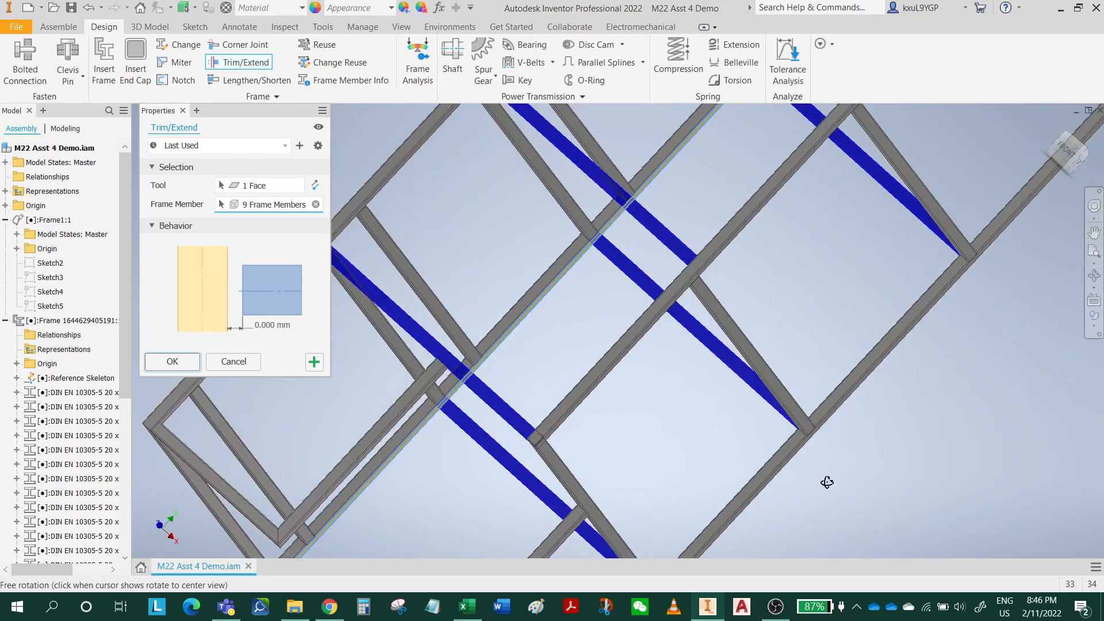
scroll(202, 457, down, 3)
middle_drag(202, 458, 489, 352)
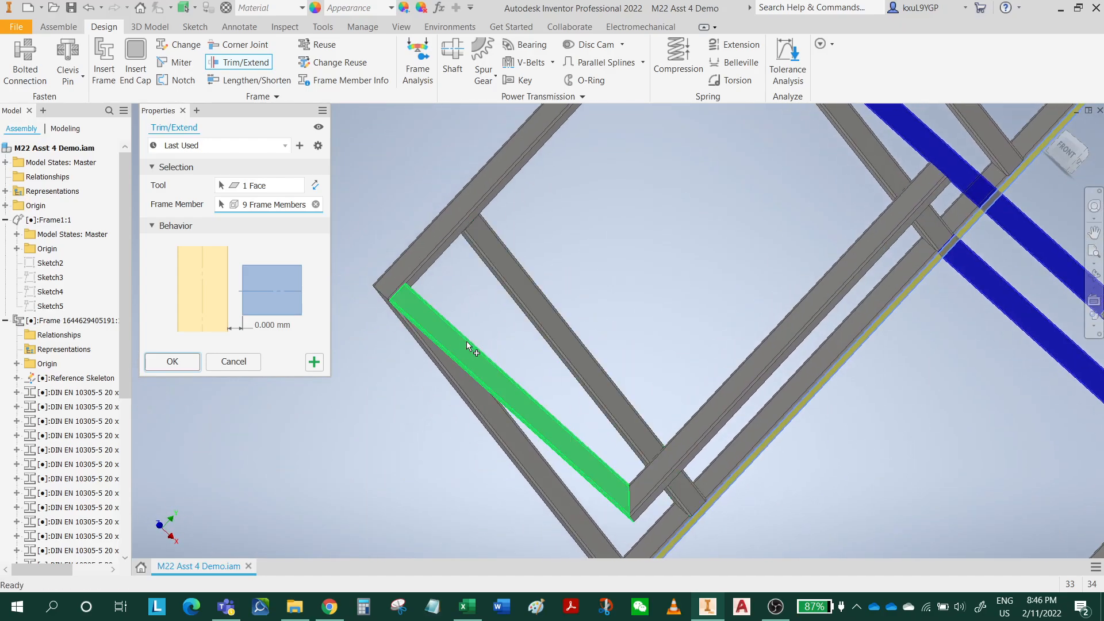
click(506, 363)
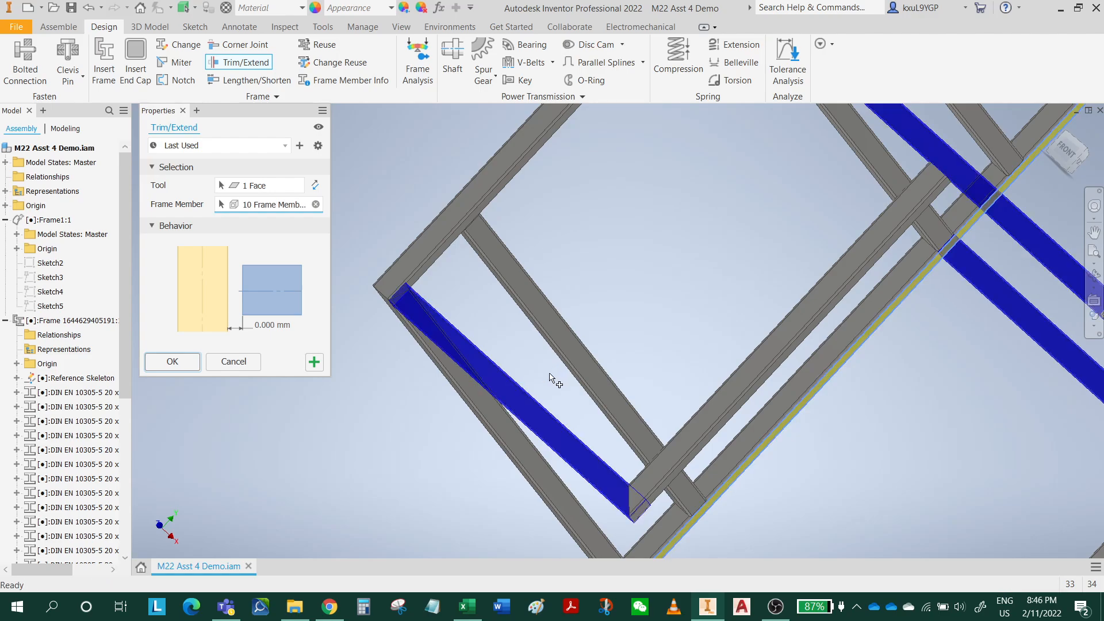
scroll(549, 374, up, 3)
shift+middle_drag(592, 385, 515, 394)
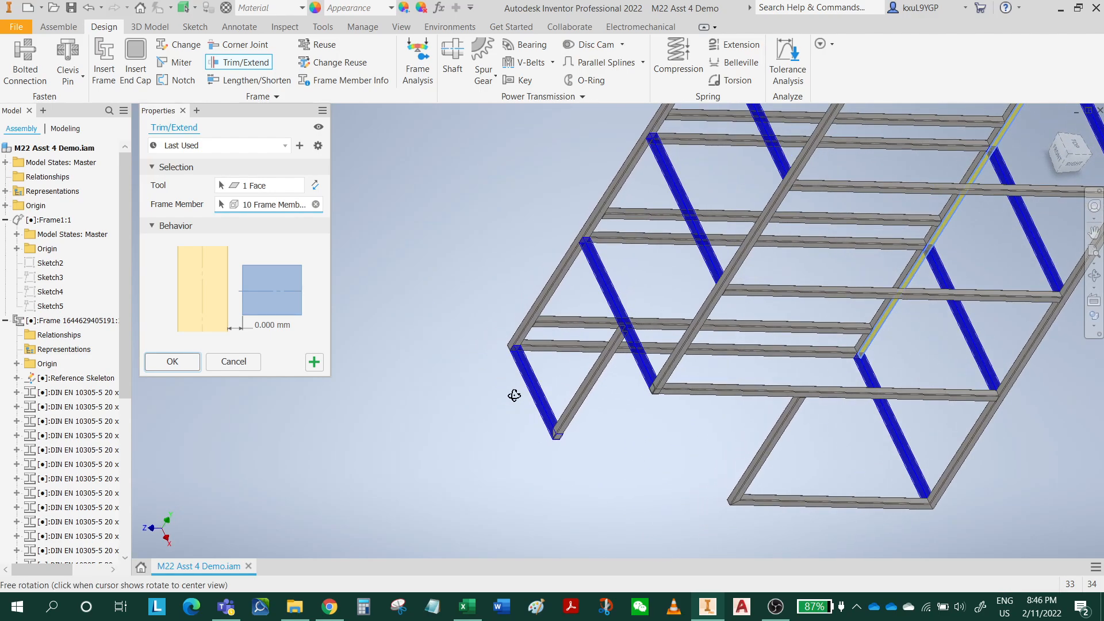
middle_drag(669, 297, 610, 441)
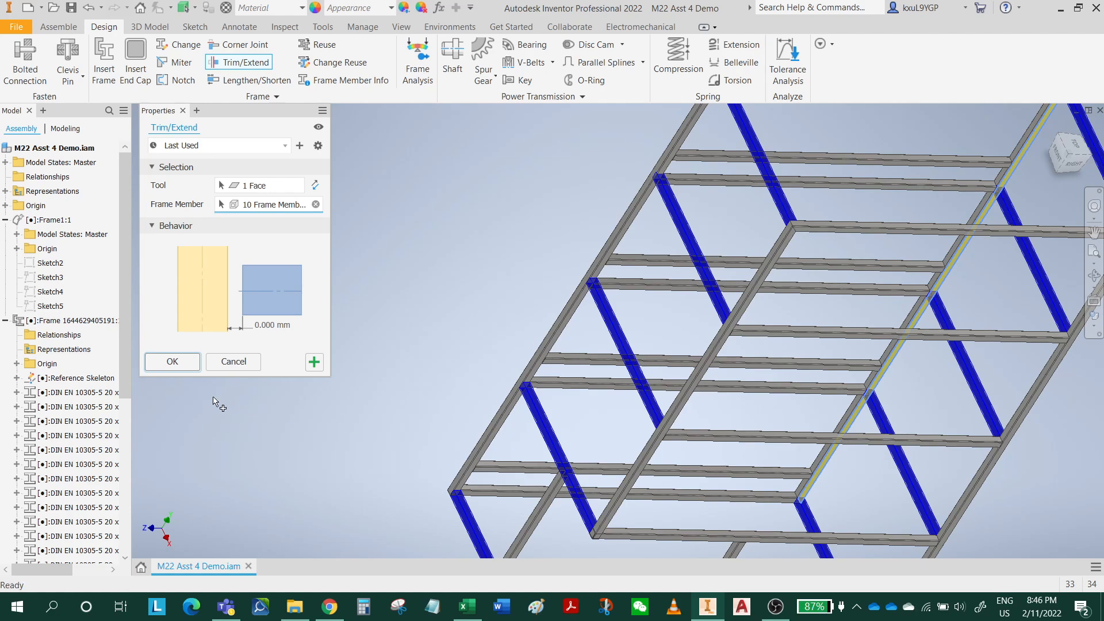
click(171, 364)
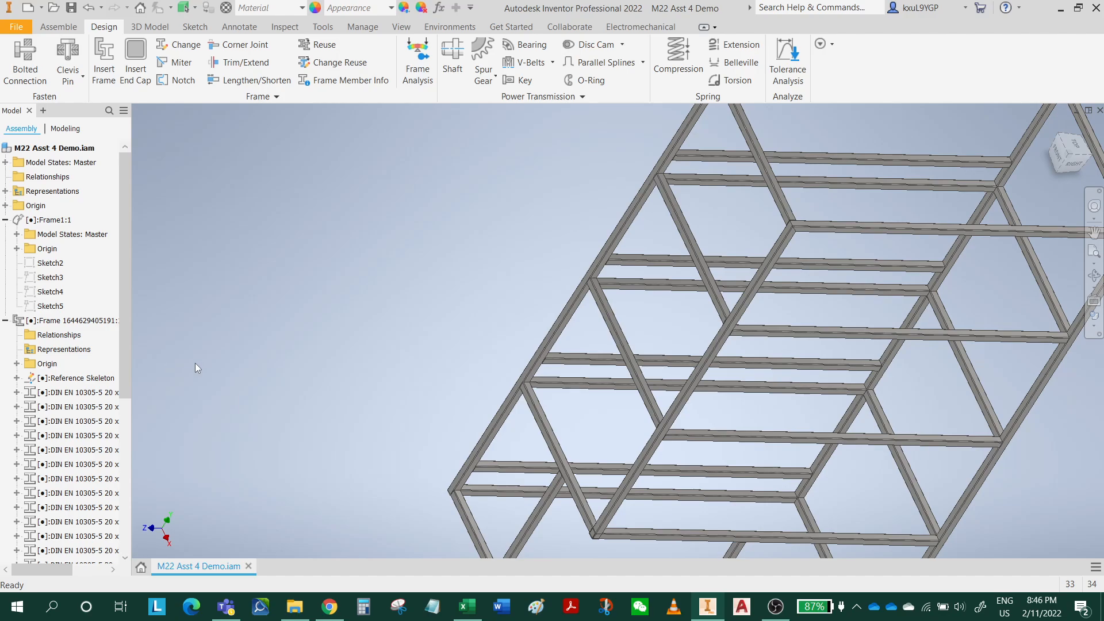
- Start a Trim/Extend with the front-right upright's inner face, towards the short front rails, as the tool face
shift+middle_drag(671, 318, 497, 323)
scroll(793, 296, down, 5)
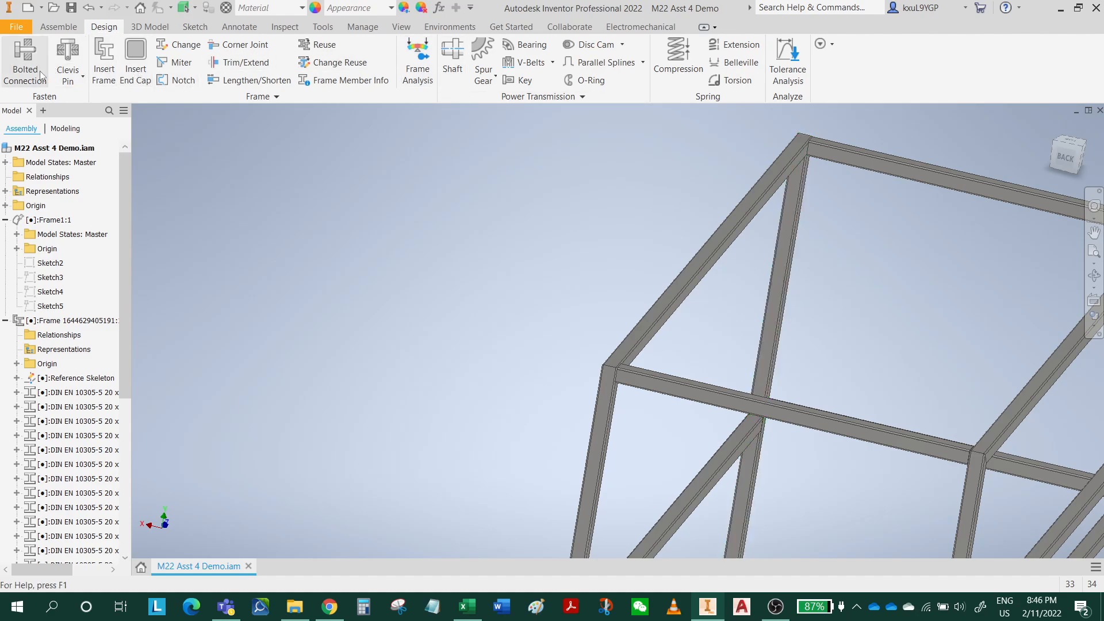
click(246, 63)
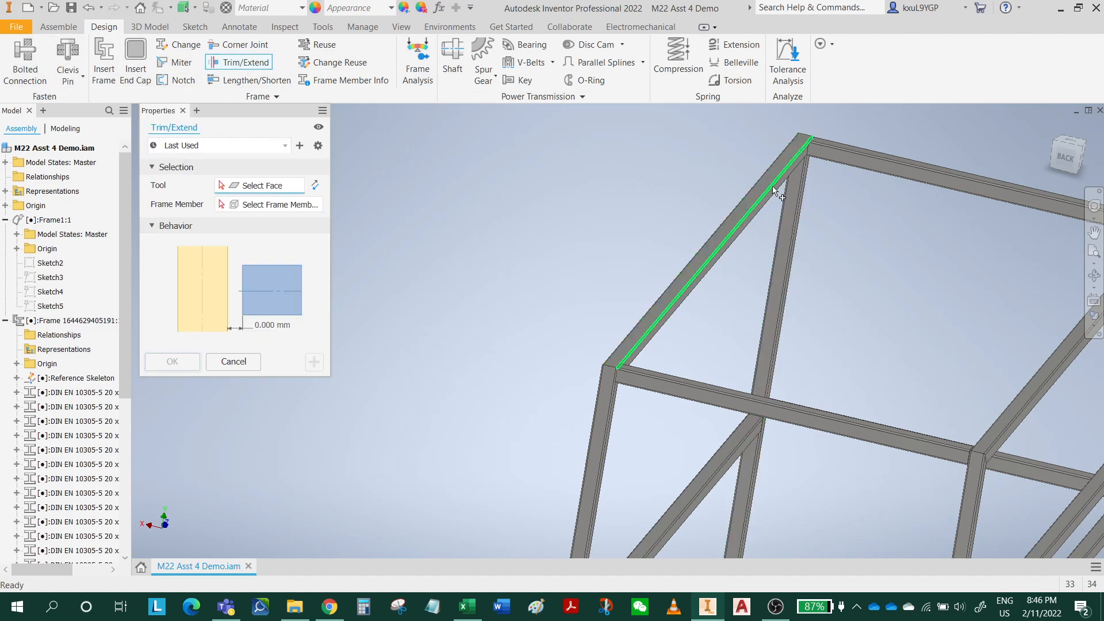
scroll(845, 216, down, 6)
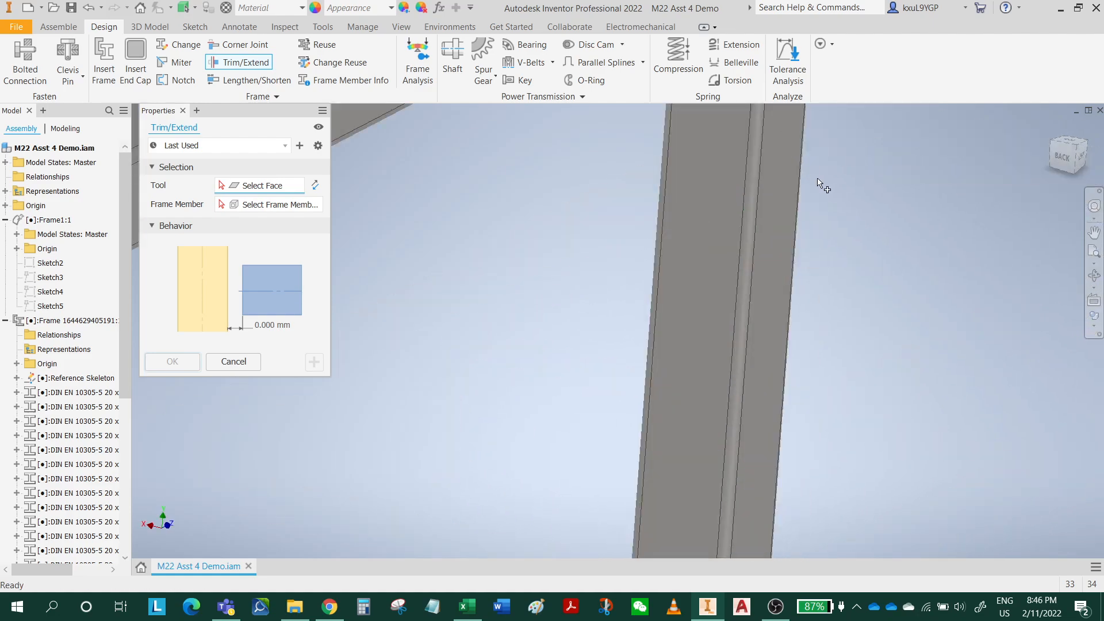
click(775, 191)
scroll(701, 253, up, 6)
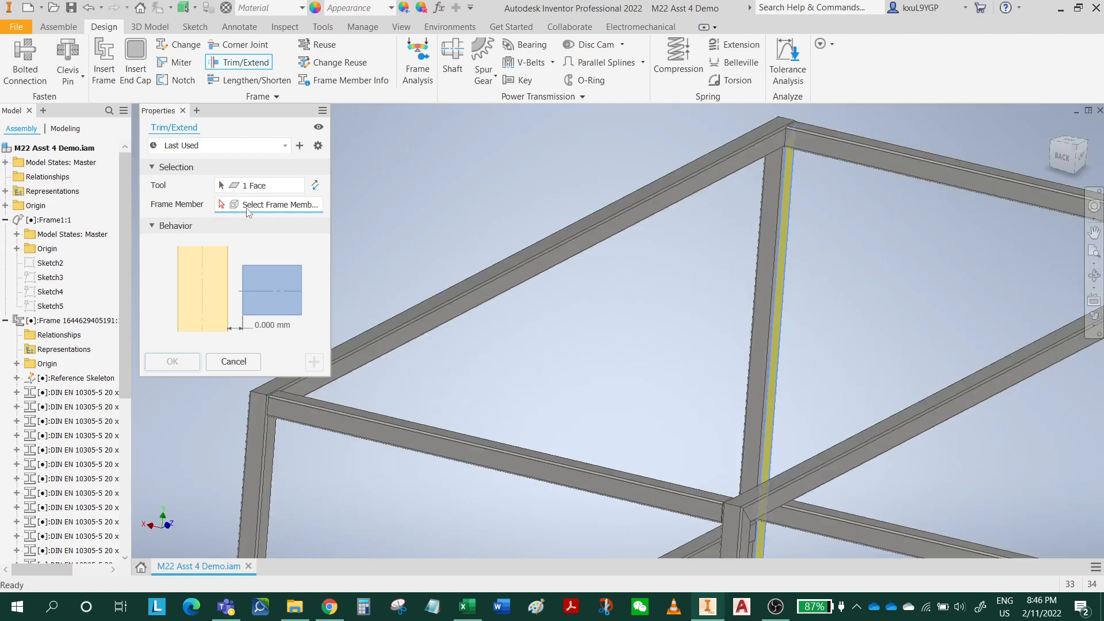
- Select the four short front rails, from the top of the frame down, as the frame members to trim
scroll(862, 226, up, 5)
click(904, 185)
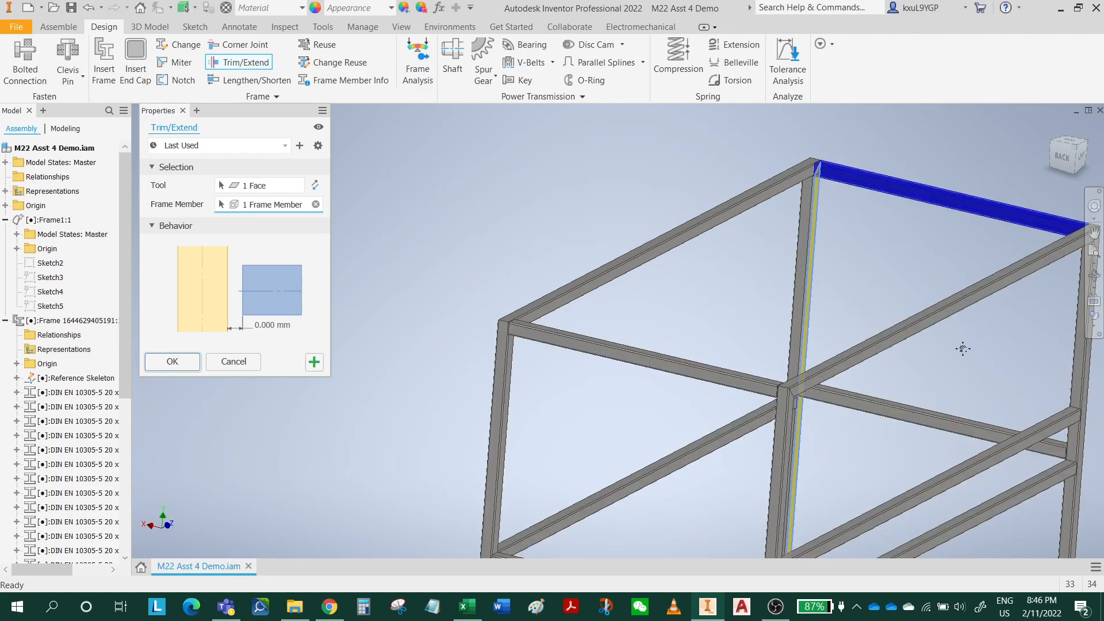
scroll(919, 305, down, 3)
click(873, 269)
scroll(897, 310, up, 6)
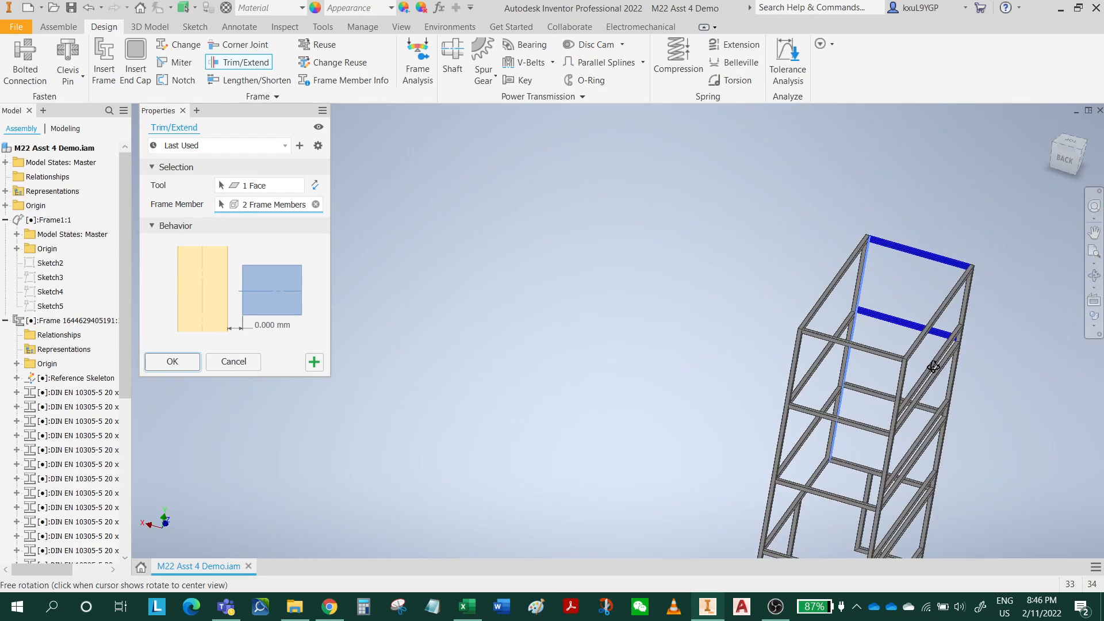
click(916, 439)
scroll(897, 414, down, 6)
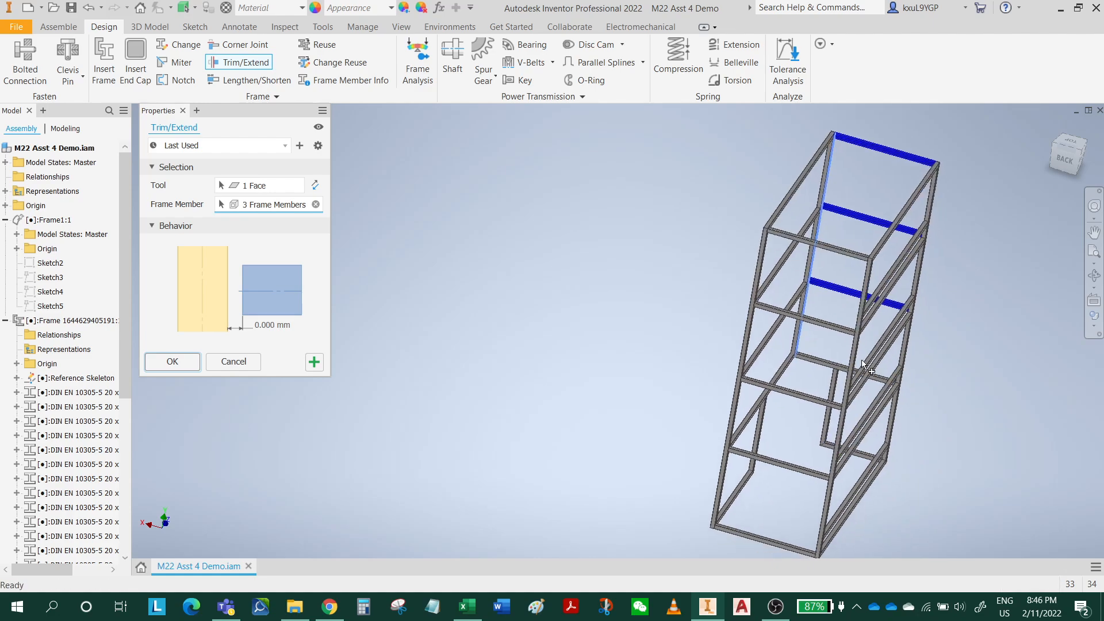
click(830, 355)
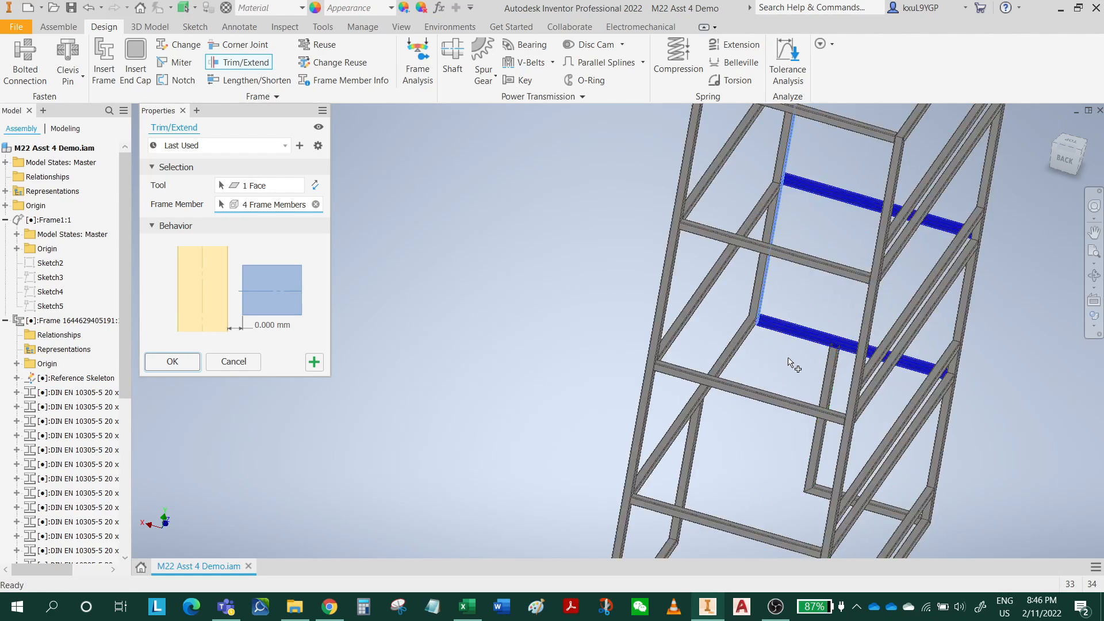
scroll(784, 356, up, 6)
scroll(757, 286, down, 5)
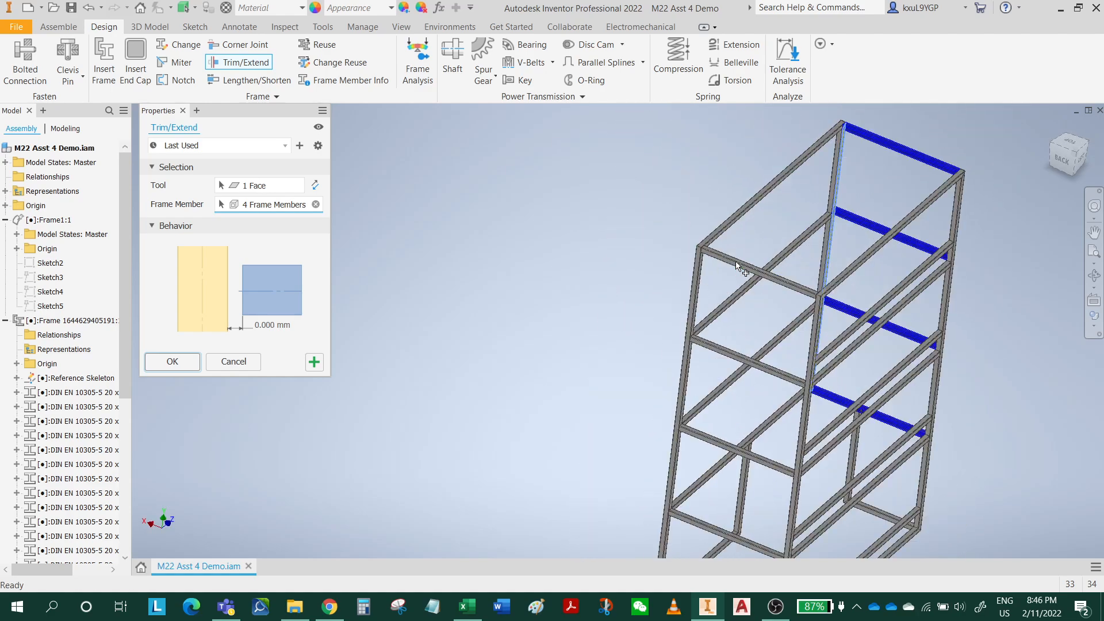
- Add the five short back rails, from the top to the bottom of the frame, to the trim selection
click(730, 362)
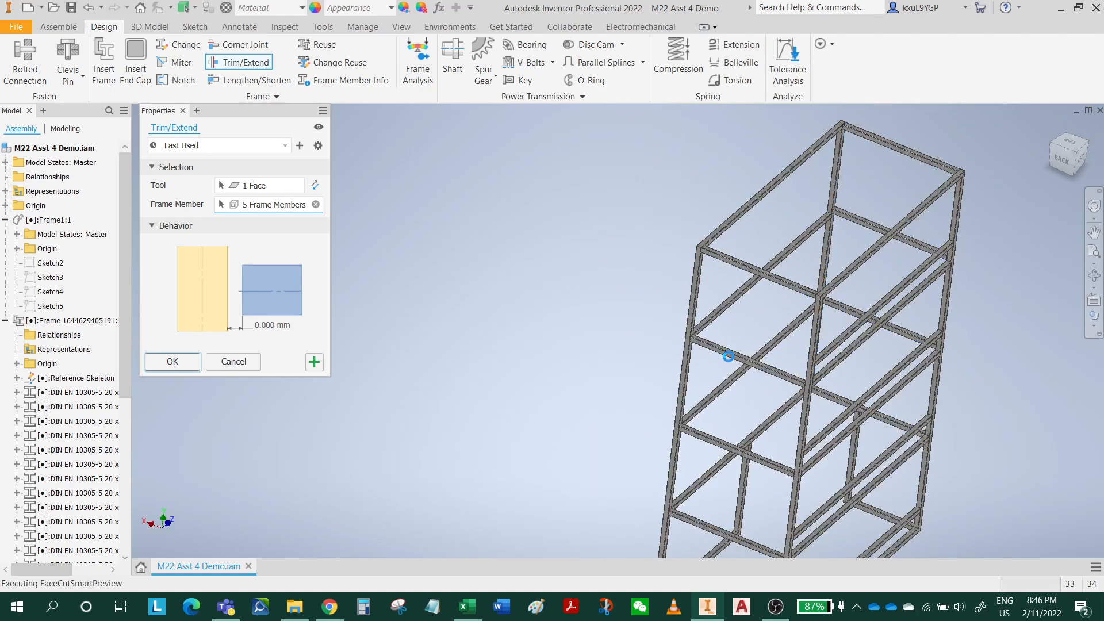
click(721, 440)
middle_drag(769, 507, 762, 447)
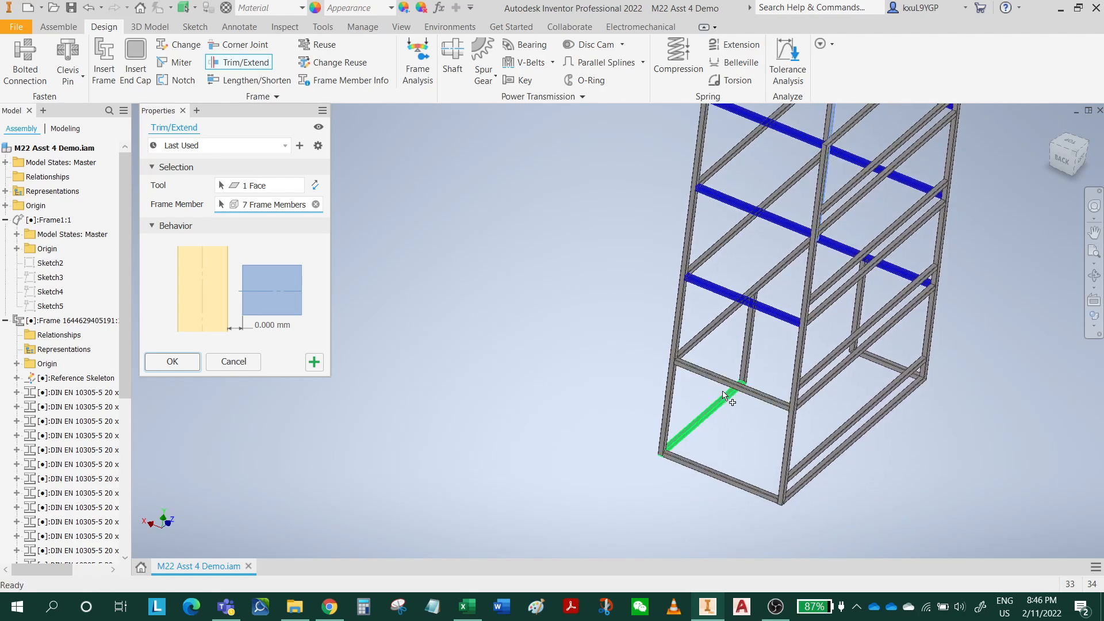
click(756, 404)
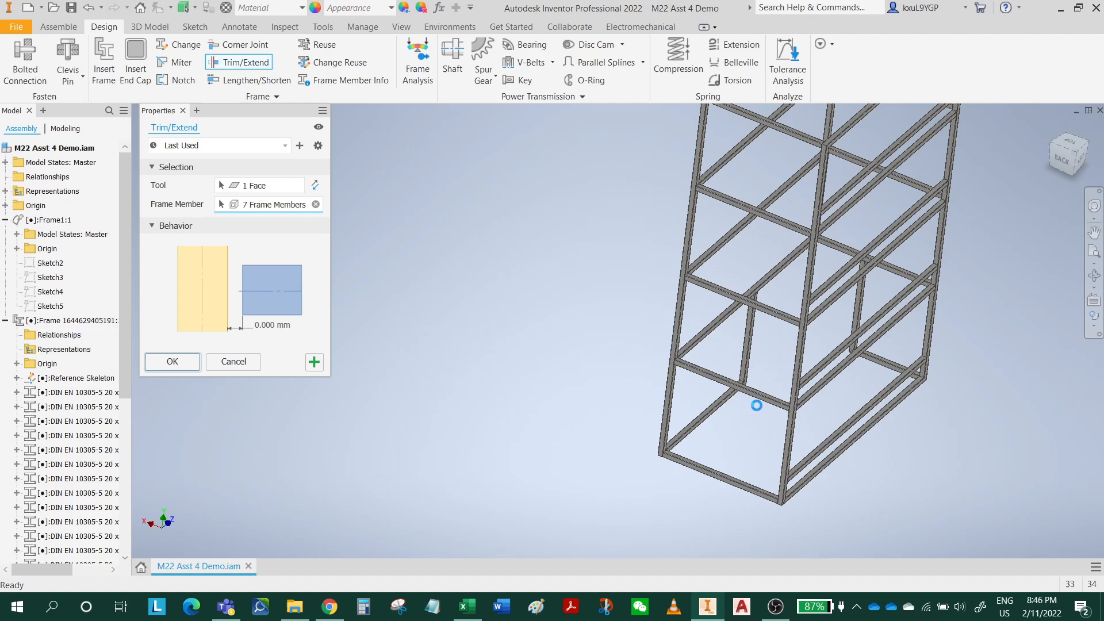
click(736, 486)
- Apply the trim to the selected short rails and save the M22 Asst 4 Demo assembly with its dependent files
click(172, 362)
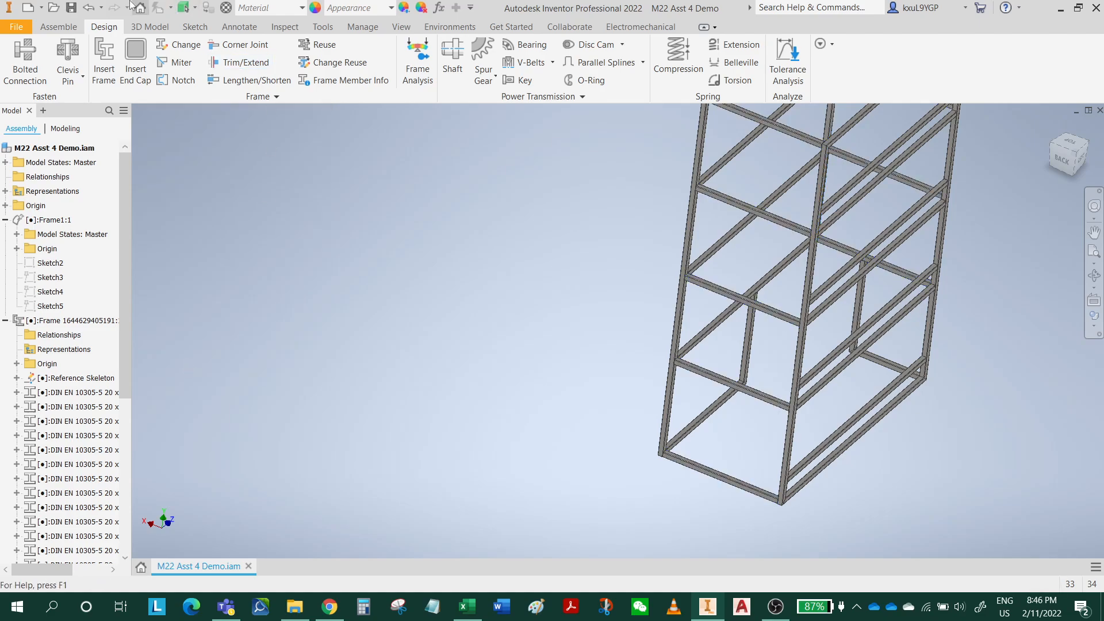
click(71, 8)
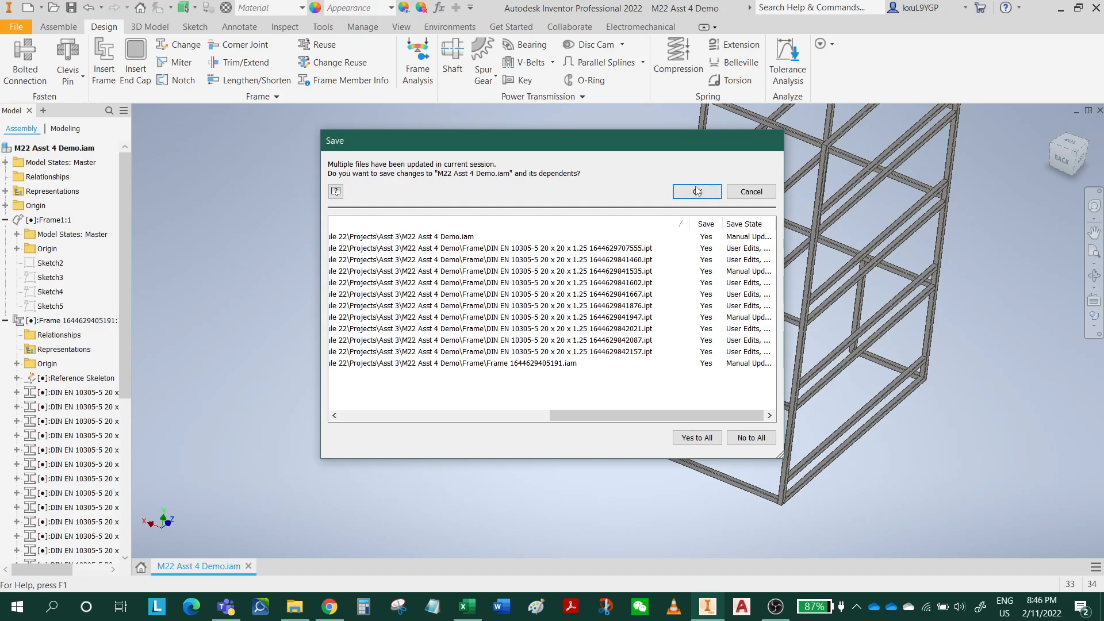
click(697, 191)
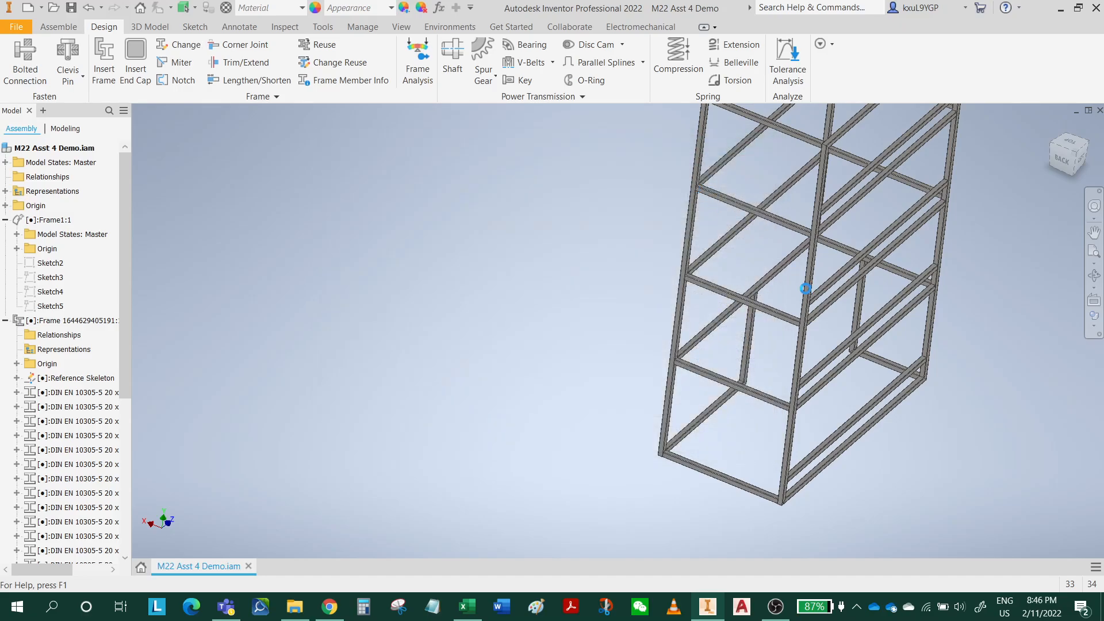
- Examine the trimmed short-rail joints at the back uprights, from the middle shelves down to the base of the frame
scroll(813, 327, up, 10)
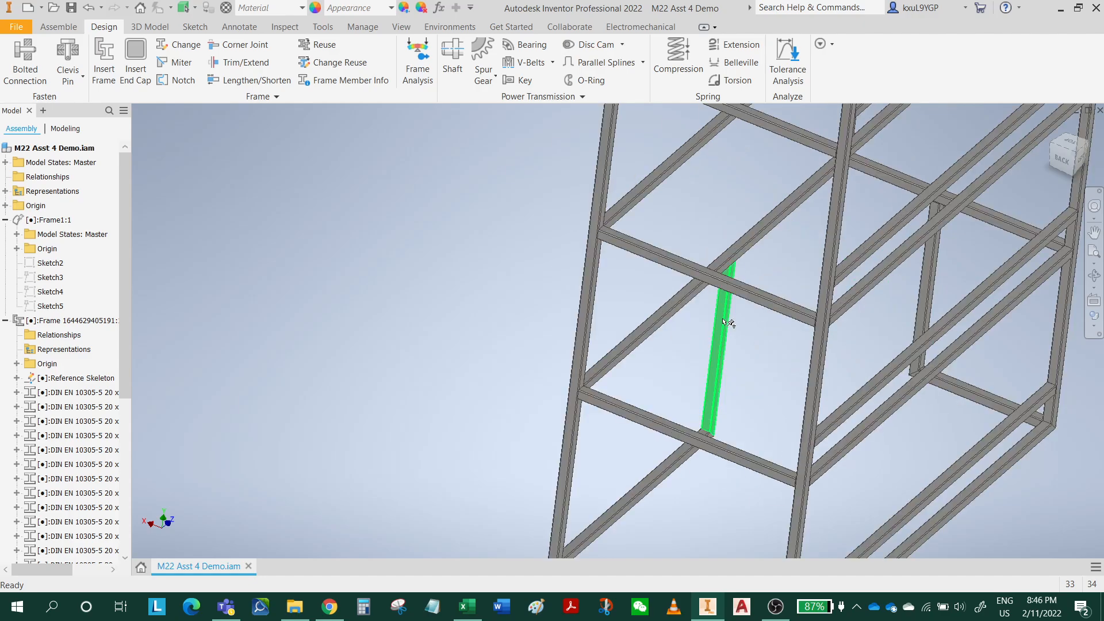
scroll(567, 213, down, 6)
middle_drag(567, 217, 562, 330)
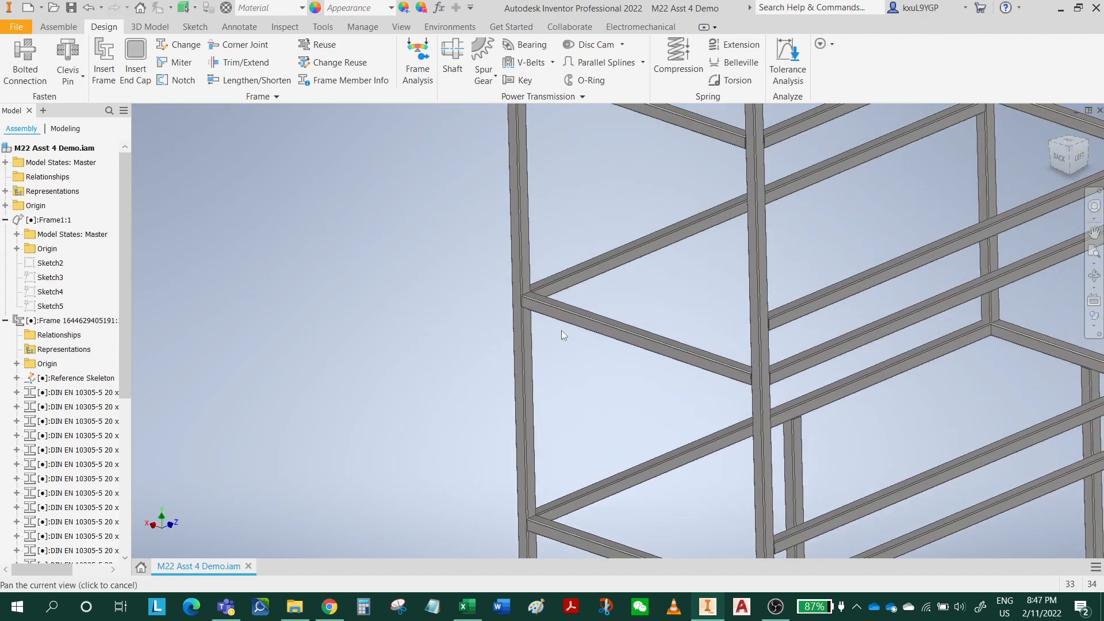
middle_drag(700, 360, 625, 109)
shift+middle_drag(729, 331, 902, 385)
scroll(632, 409, up, 5)
middle_drag(689, 156, 744, 327)
scroll(768, 226, down, 5)
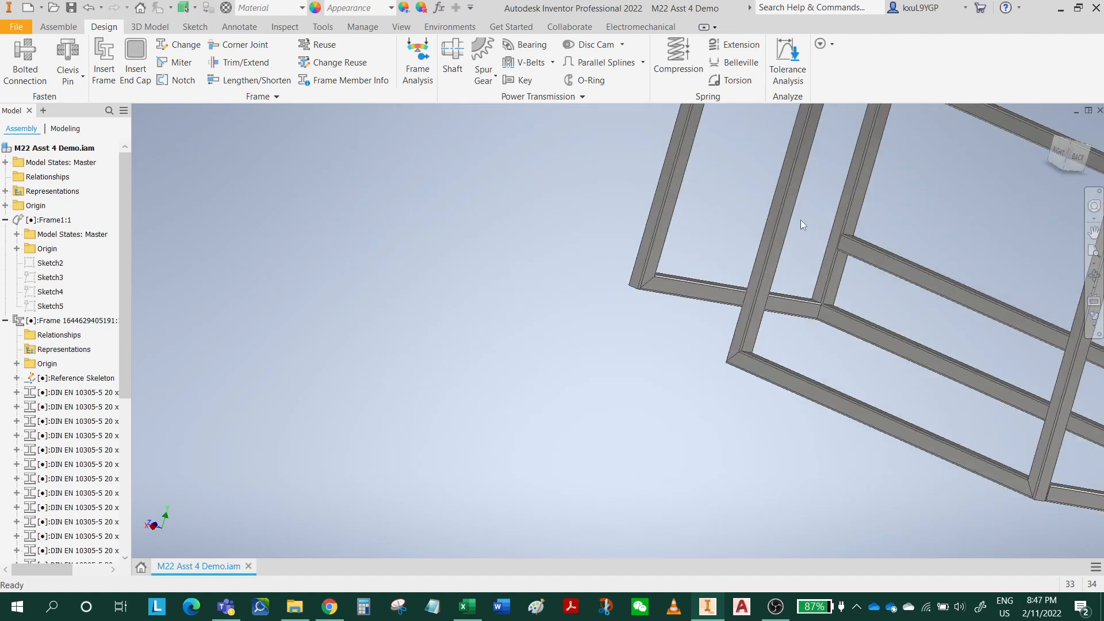
- Examine the remaining joints around the frame, ending with the lower shelves and the base opening on the right side
middle_drag(829, 117, 826, 412)
shift+middle_drag(725, 355, 774, 348)
middle_drag(628, 411, 693, 558)
shift+middle_drag(736, 403, 816, 418)
scroll(975, 398, up, 2)
shift+middle_drag(976, 398, 566, 387)
scroll(834, 392, down, 6)
scroll(796, 374, up, 1)
scroll(796, 378, up, 2)
scroll(305, 365, up, 4)
middle_drag(679, 552, 588, 359)
scroll(688, 361, down, 5)
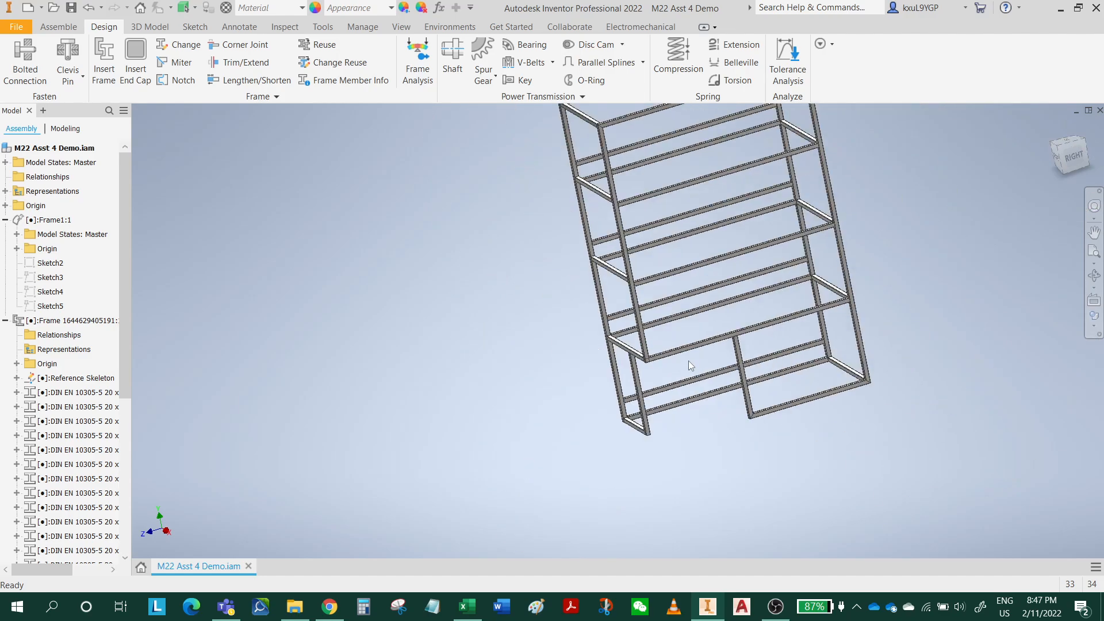
- Miter the long right-side rail above the base opening with the front-right upright that ends on it, using a 0 mm gap
scroll(819, 315, up, 6)
scroll(624, 334, down, 3)
middle_drag(626, 334, 717, 283)
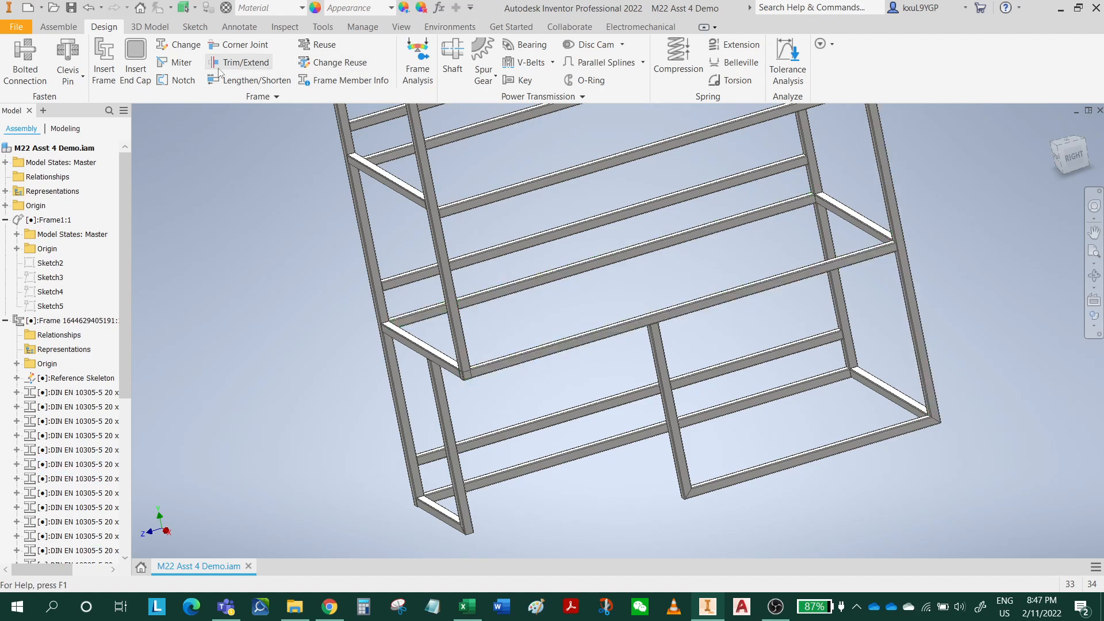
click(490, 370)
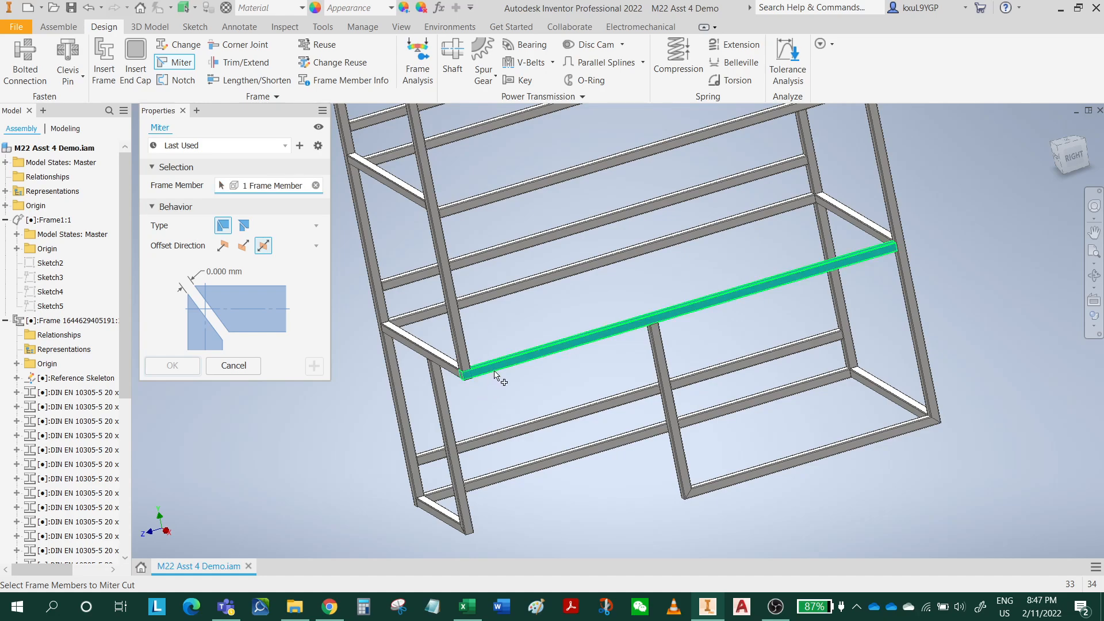
click(456, 340)
right_click(455, 339)
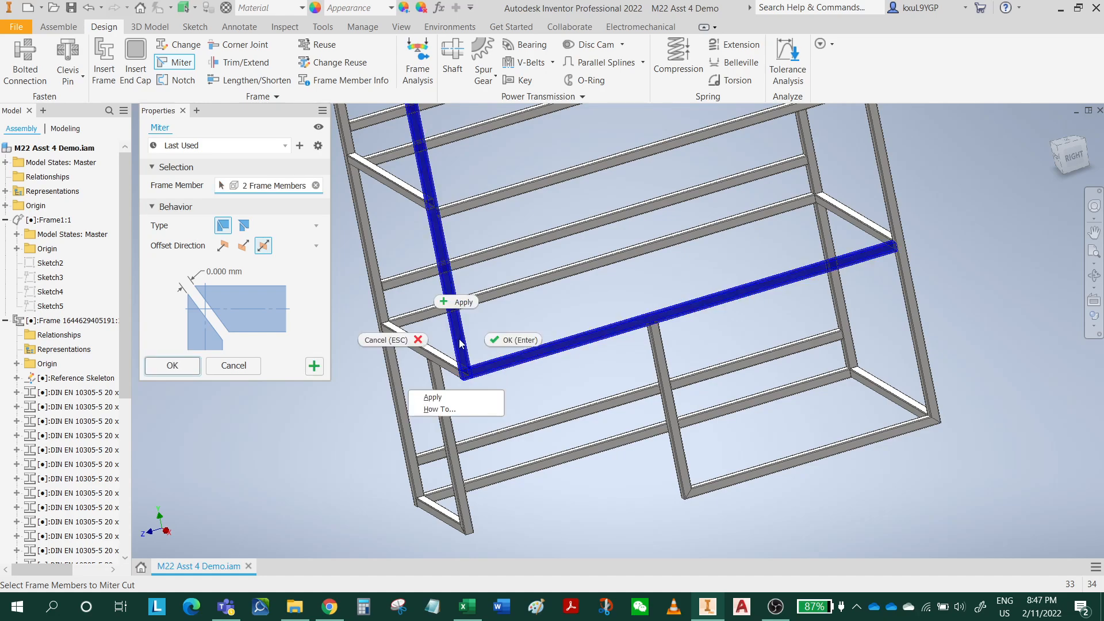
click(501, 339)
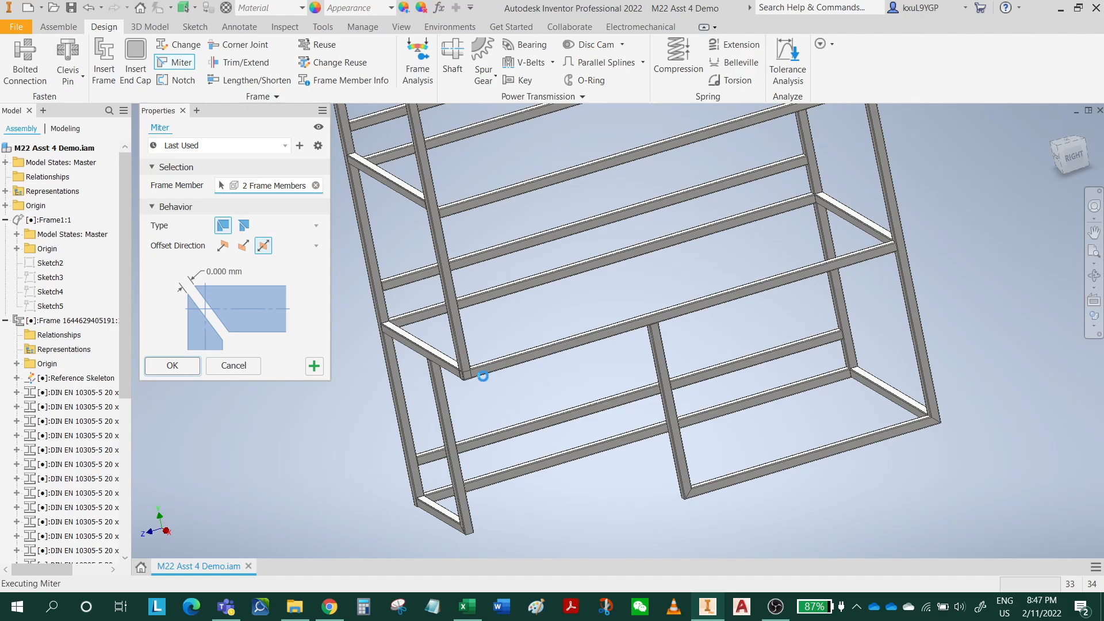
- Examine closely from the front how the front-right upright, the mitered long rail and the short front rail meet
scroll(482, 371, up, 3)
scroll(483, 374, down, 2)
shift+middle_drag(483, 377, 524, 369)
scroll(520, 367, up, 5)
shift+middle_drag(594, 393, 626, 387)
scroll(784, 332, up, 3)
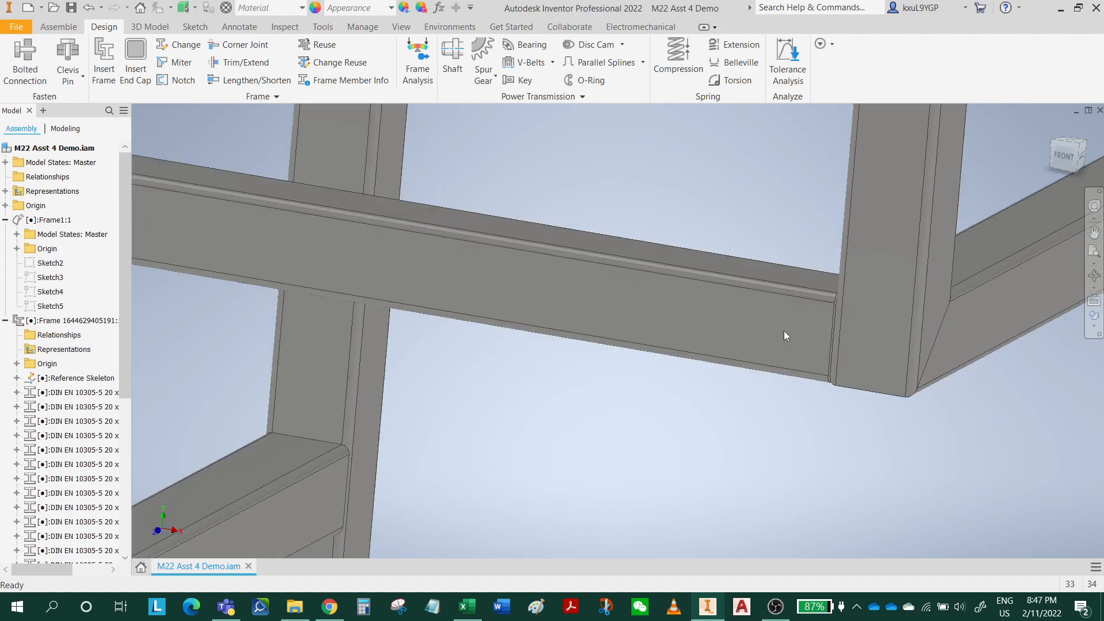
scroll(841, 315, up, 4)
shift+middle_drag(803, 314, 815, 313)
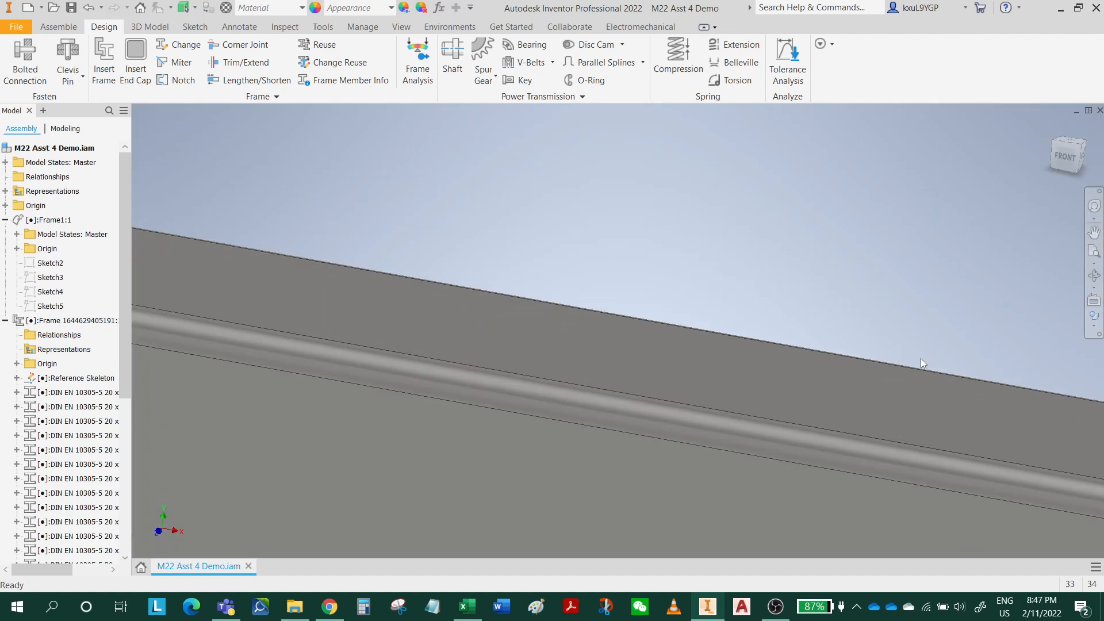
middle_drag(948, 434, 726, 314)
scroll(899, 375, down, 5)
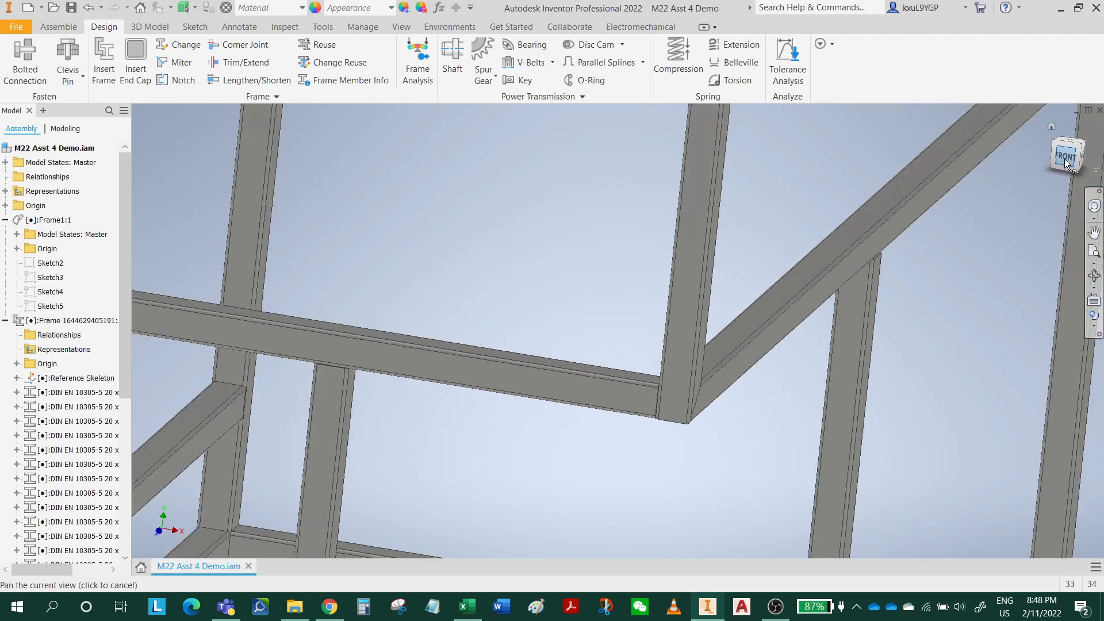
- Examine the joint at the lower end of the front-right upright squarely from the front, and its mitered long rail from the right side
click(1065, 161)
scroll(697, 336, up, 10)
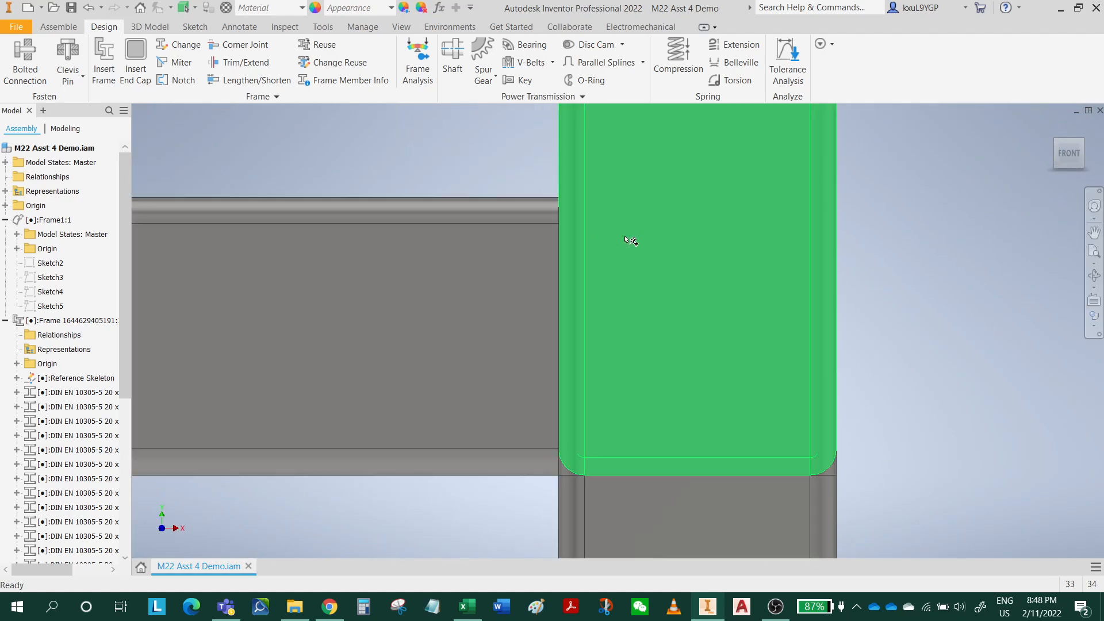
scroll(605, 240, down, 8)
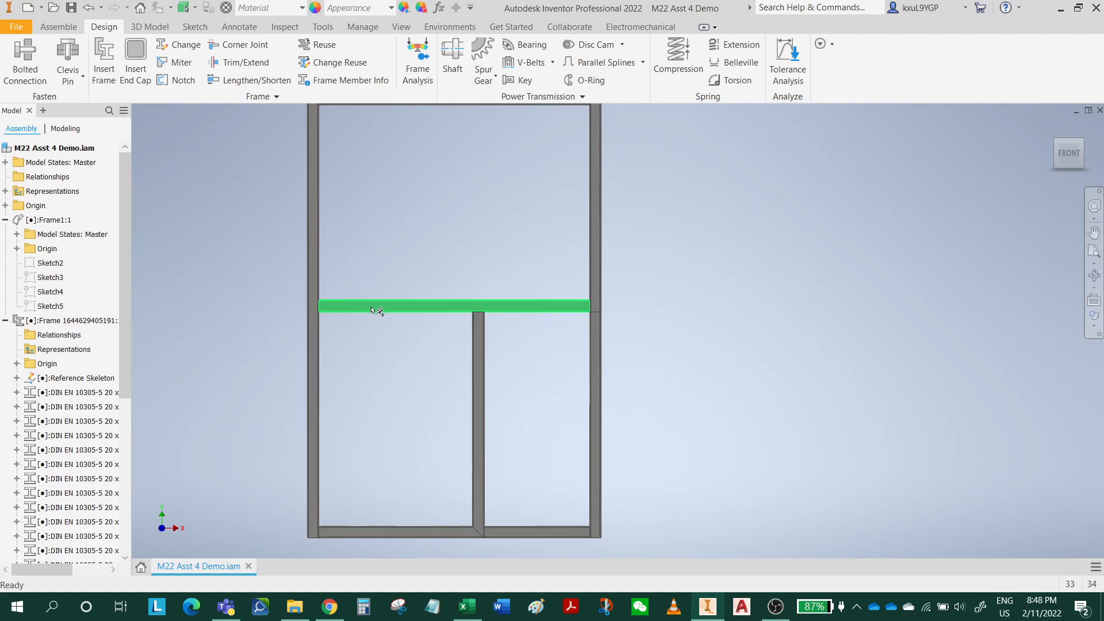
scroll(377, 310, up, 3)
scroll(462, 333, down, 6)
shift+middle_drag(575, 359, 402, 333)
scroll(412, 346, up, 7)
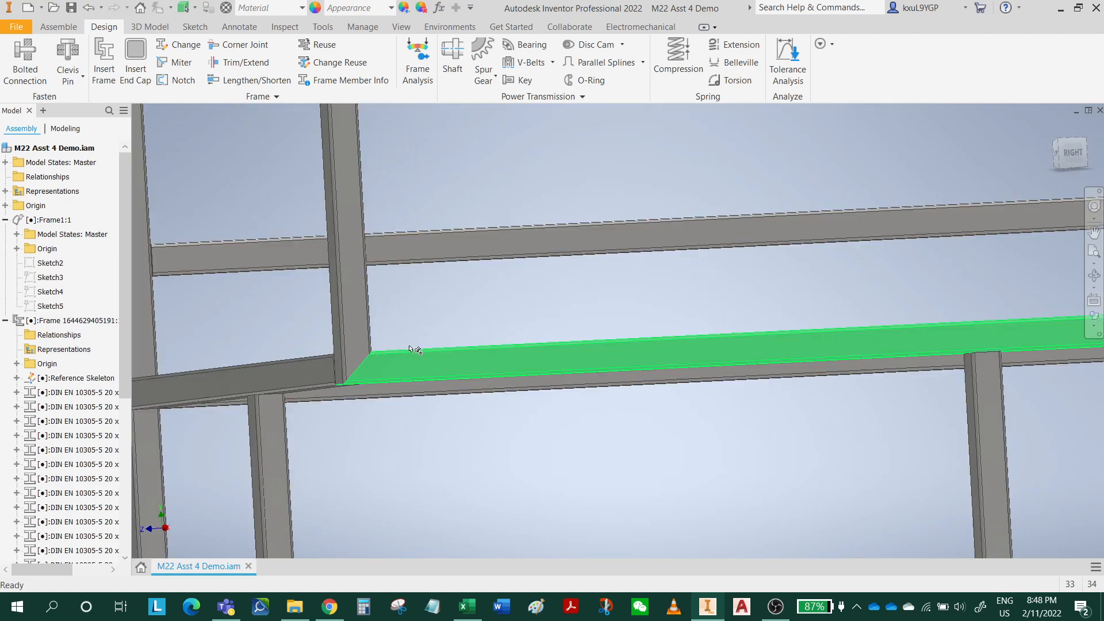
scroll(420, 345, down, 6)
scroll(627, 452, up, 5)
scroll(540, 477, down, 5)
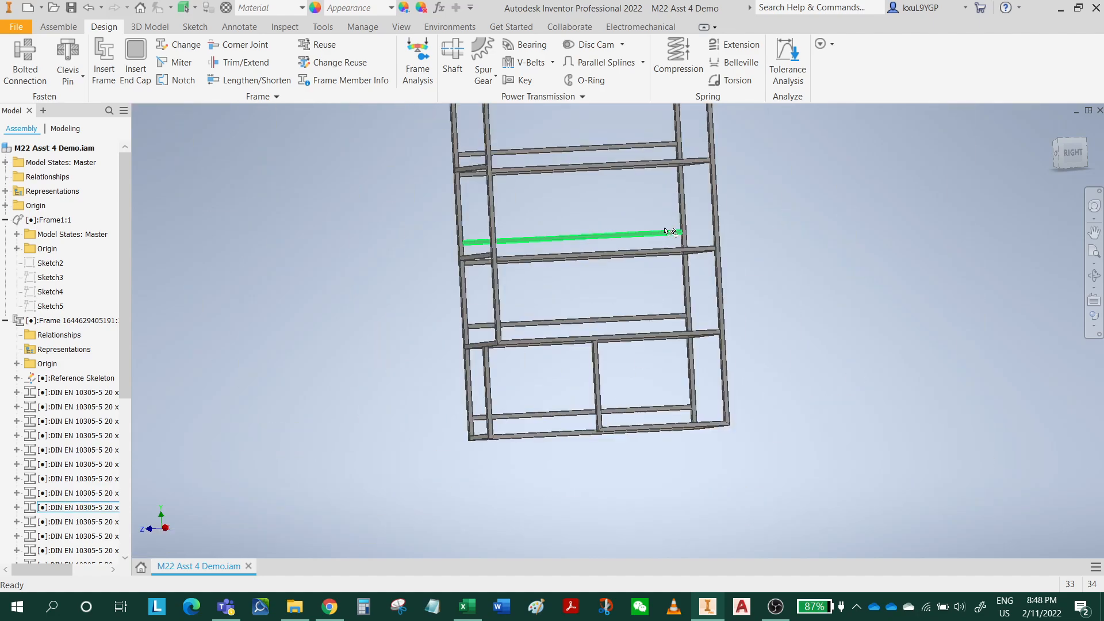
- Examine the mitered corners of the top frame and the shelf-rail joints below them from the front-left side
scroll(653, 315, up, 6)
middle_drag(637, 314, 903, 334)
middle_drag(342, 327, 526, 303)
mouse_move(371, 365)
middle_down()
mouse_move(499, 370)
mouse_move(586, 399)
mouse_move(646, 395)
middle_up()
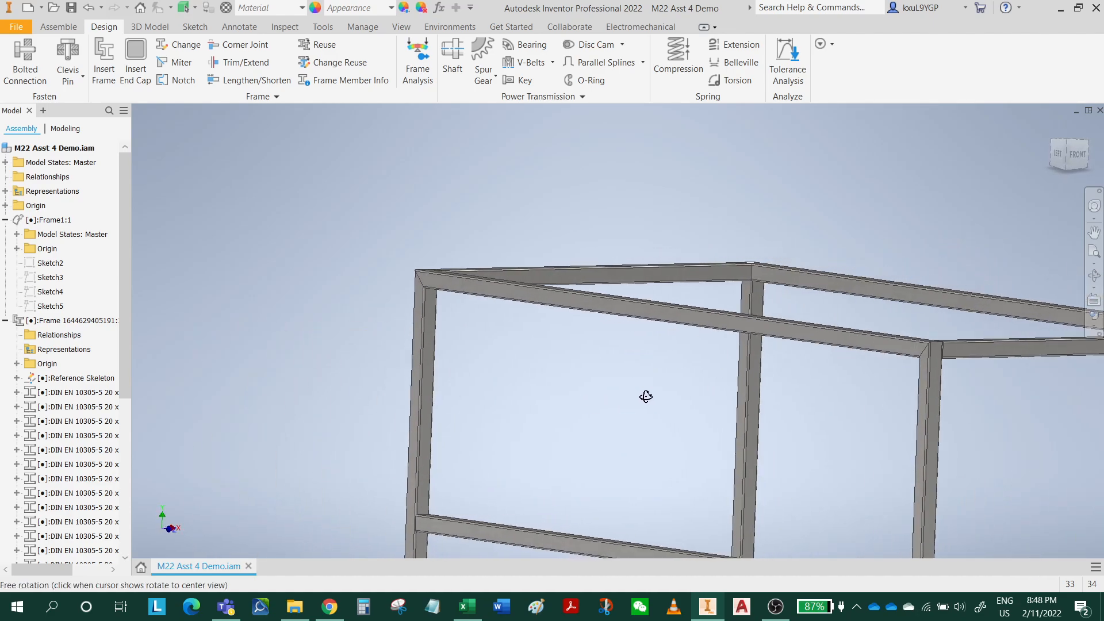
scroll(965, 362, up, 4)
scroll(981, 350, up, 3)
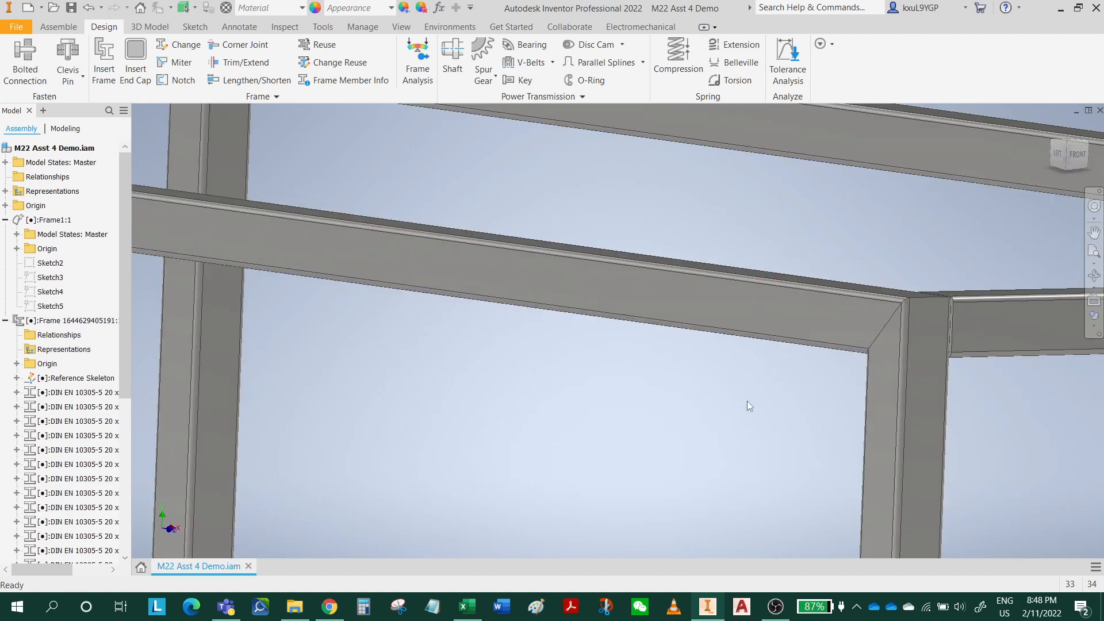
middle_drag(690, 468, 865, 278)
scroll(865, 278, down, 5)
middle_drag(516, 275, 475, 251)
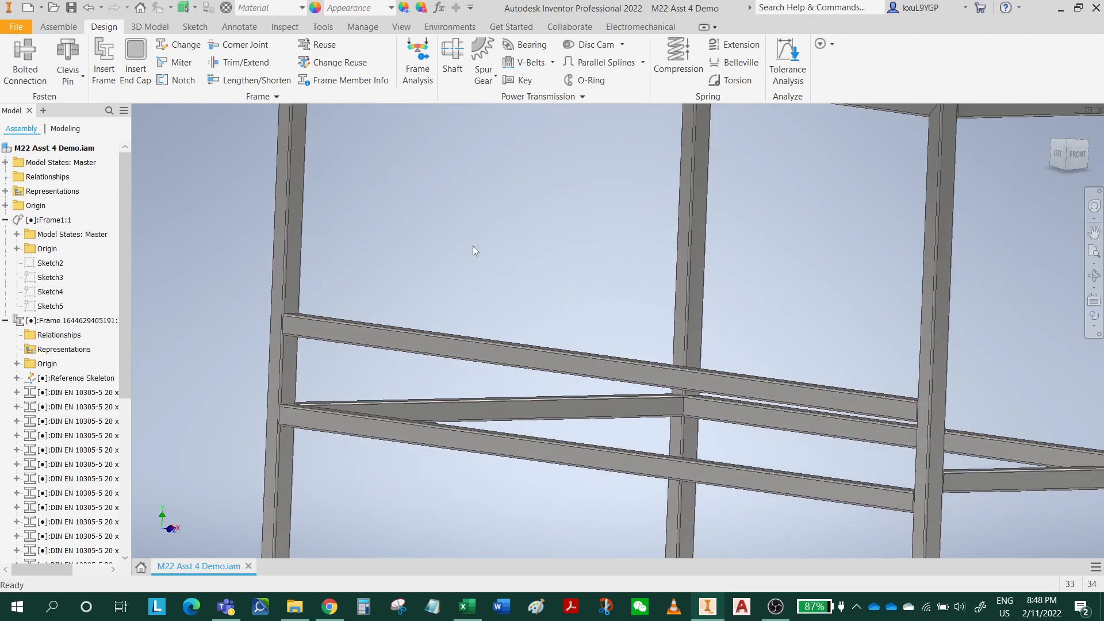
scroll(473, 288, down, 6)
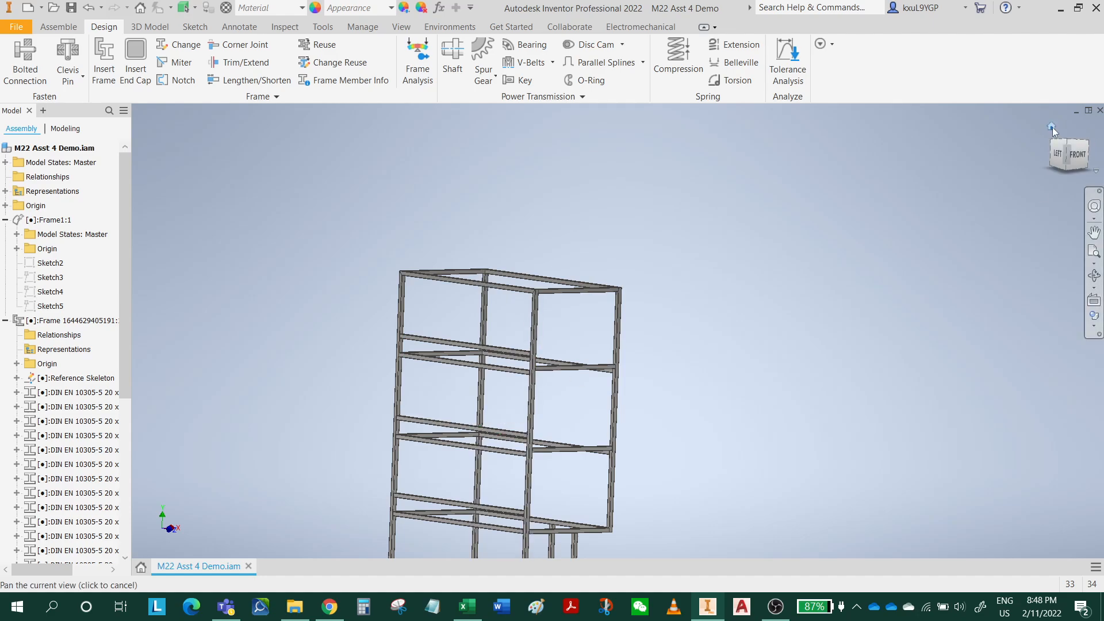
- Save the M22 Asst 4 Demo assembly together with all its changed frame and tube member files
click(1051, 127)
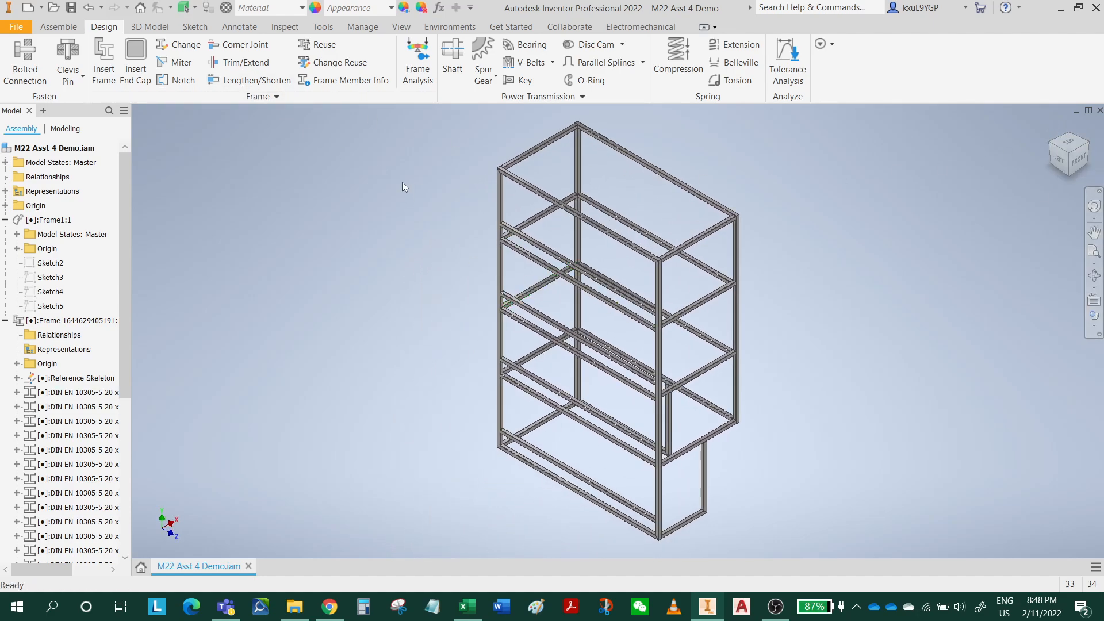
click(71, 8)
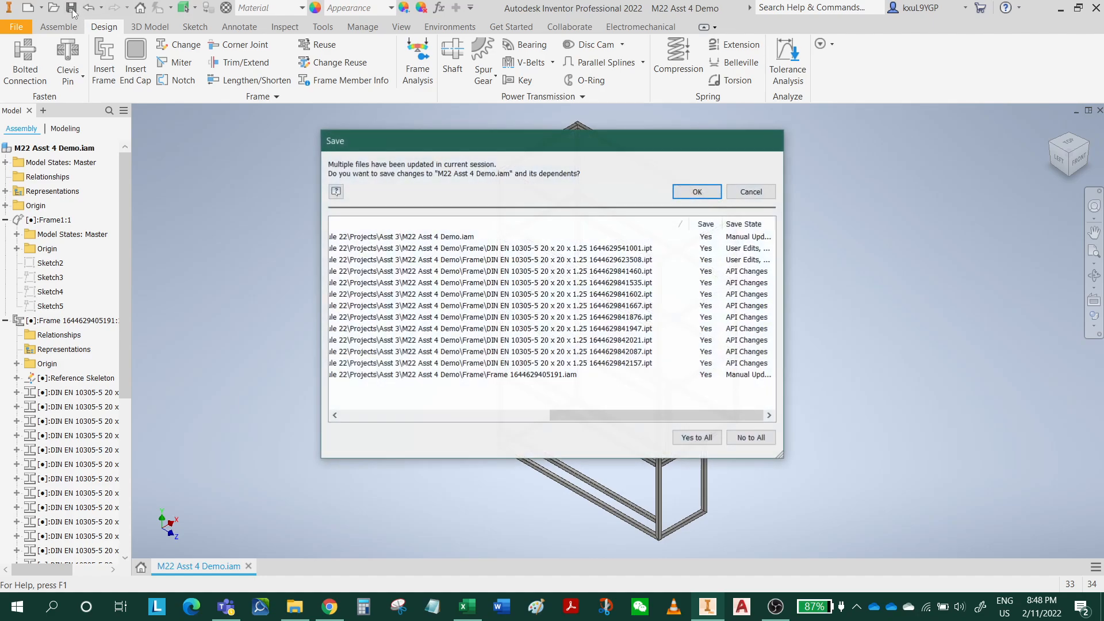
click(703, 192)
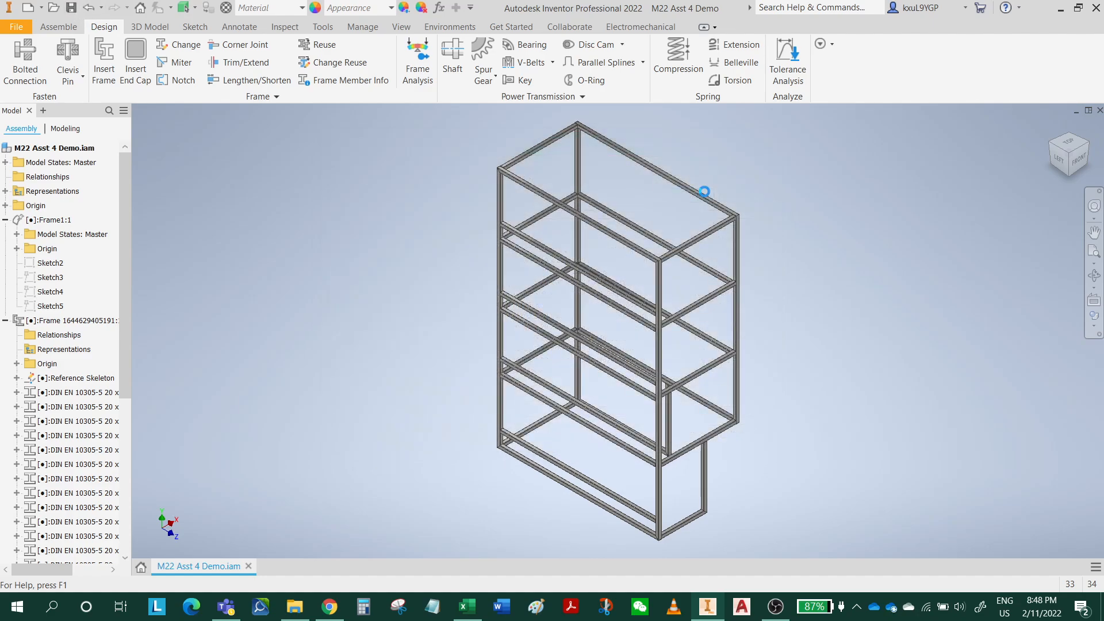